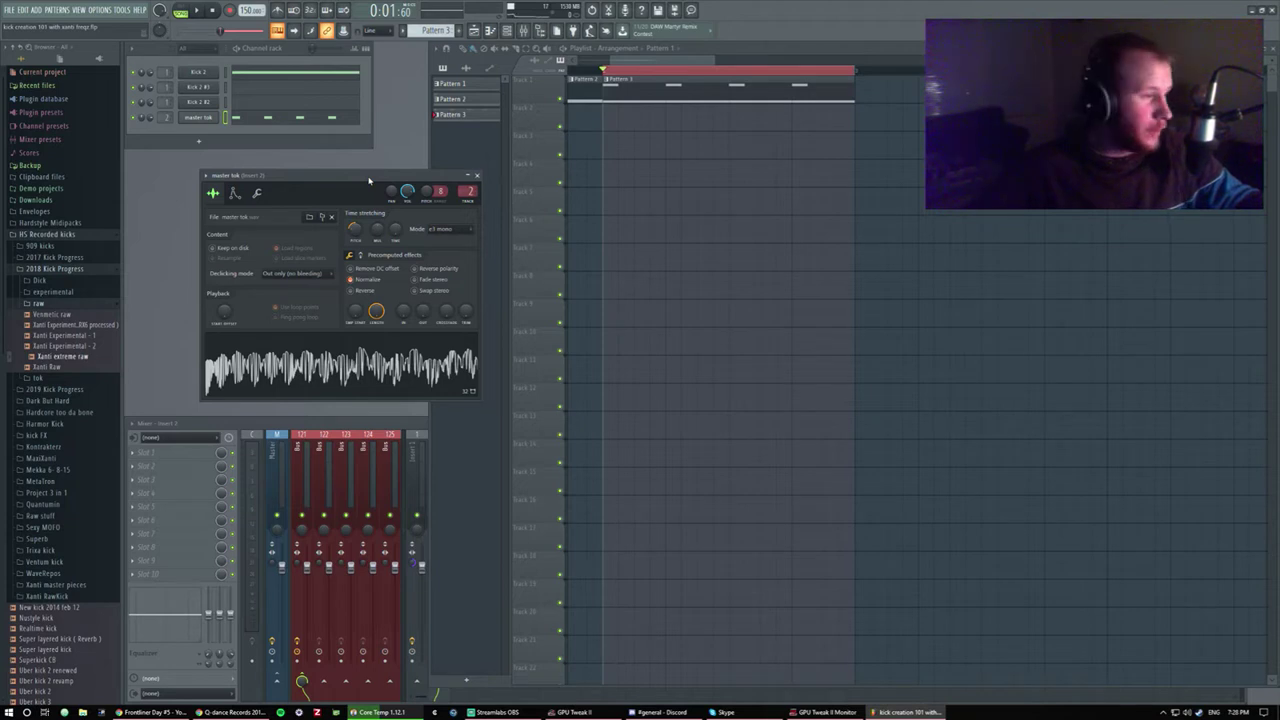
Preview the Vermetic raw and Xanti extreme raw kick samples from the 2018 Kick Progress raw folder.
left_click_drag(369, 181, 326, 180)
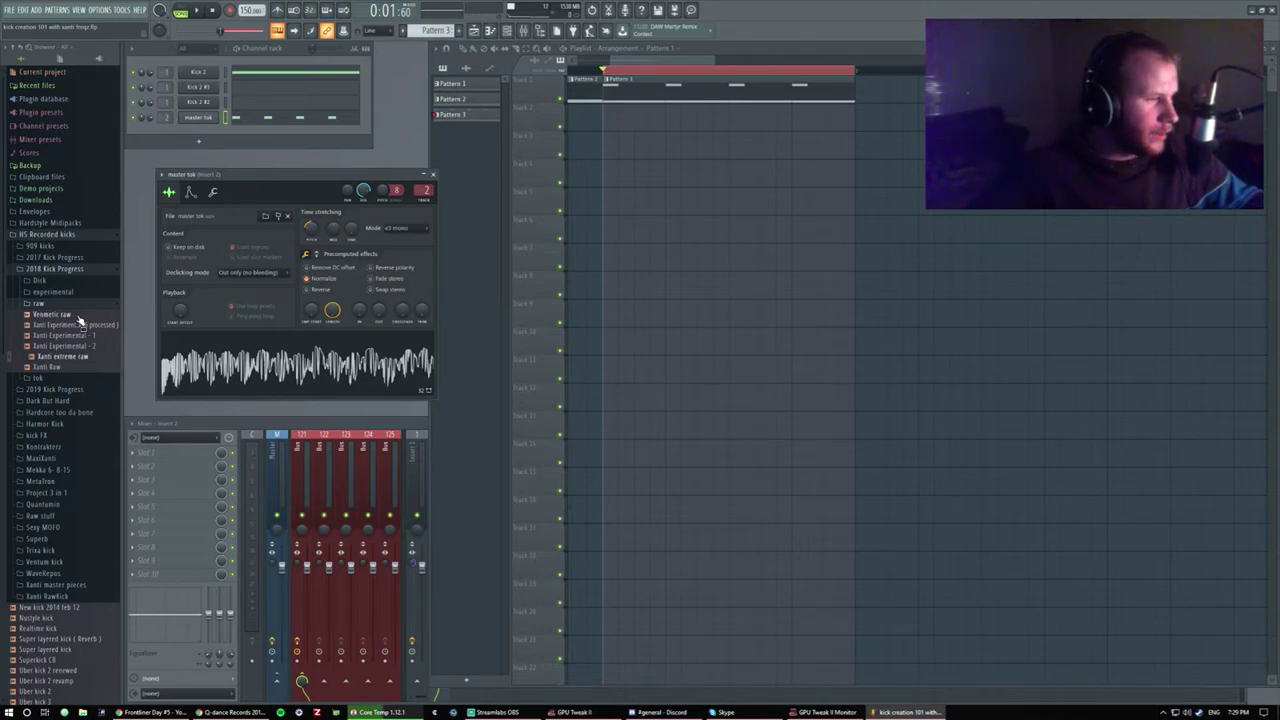
left_click(80, 320)
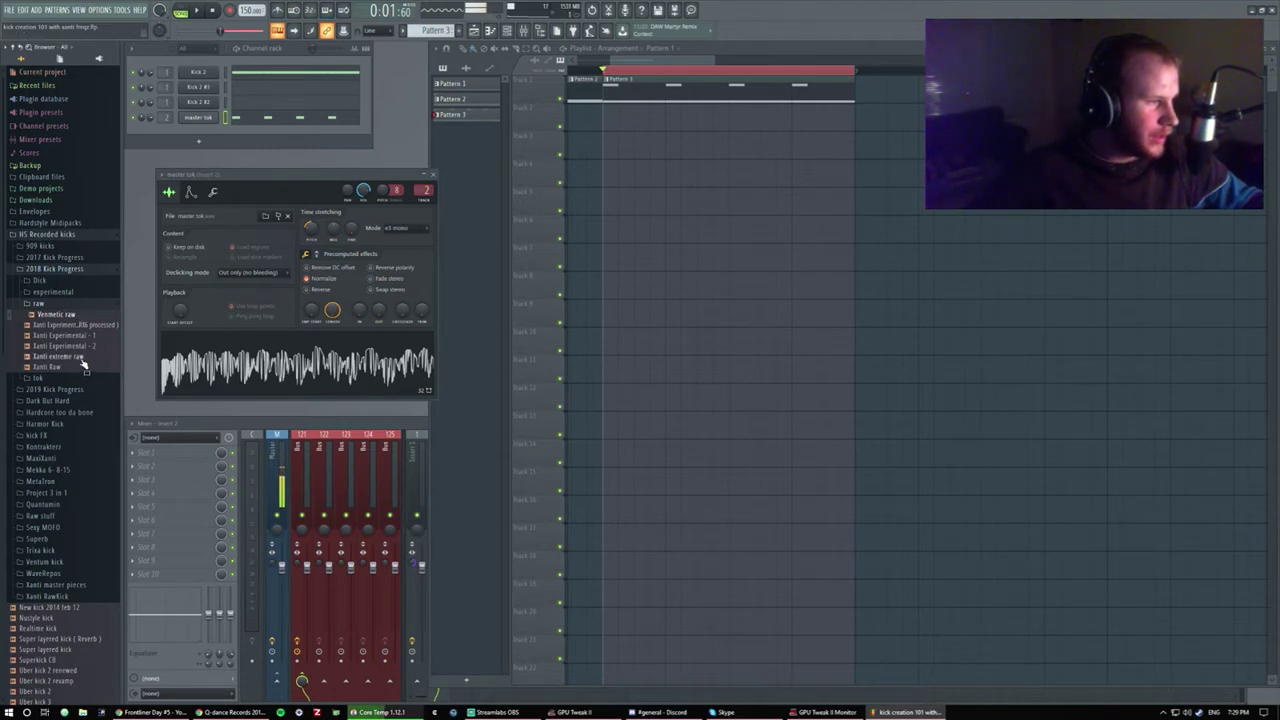
left_click(82, 359)
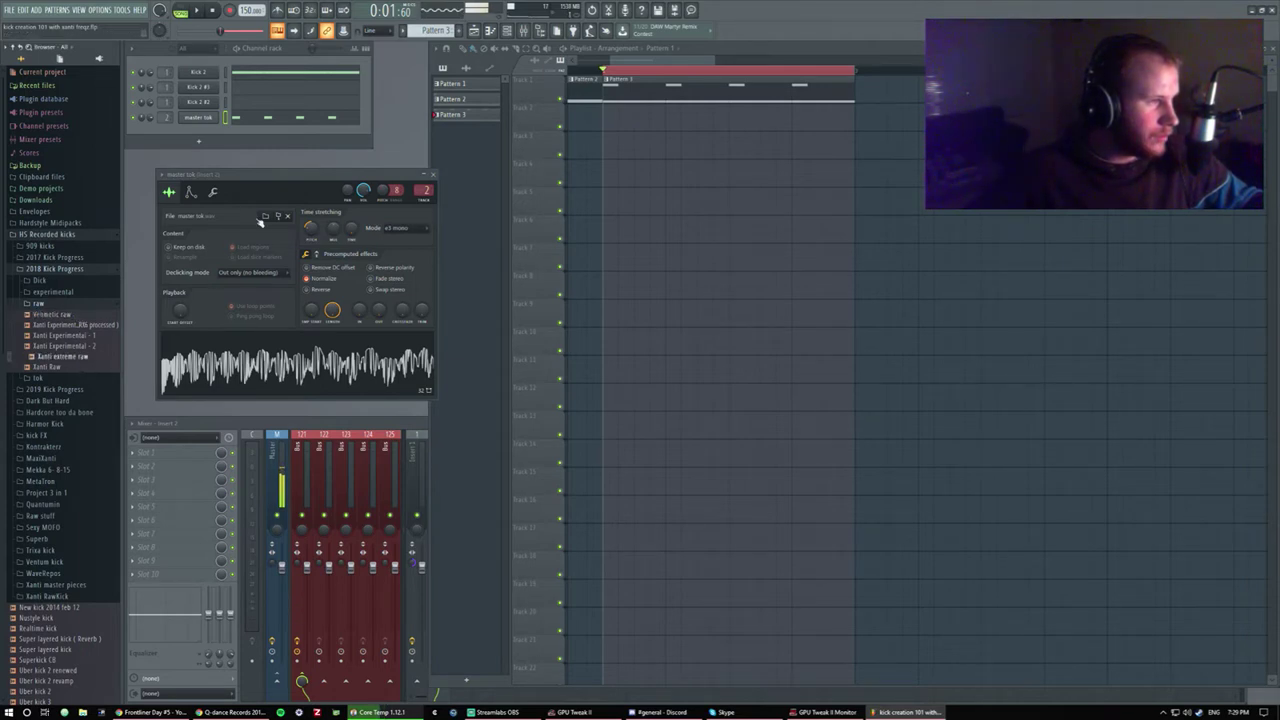
mouse_move(249, 185)
left_mouse_down()
mouse_move(329, 182)
mouse_move(256, 178)
mouse_move(309, 209)
mouse_move(264, 160)
mouse_move(226, 176)
left_mouse_up()
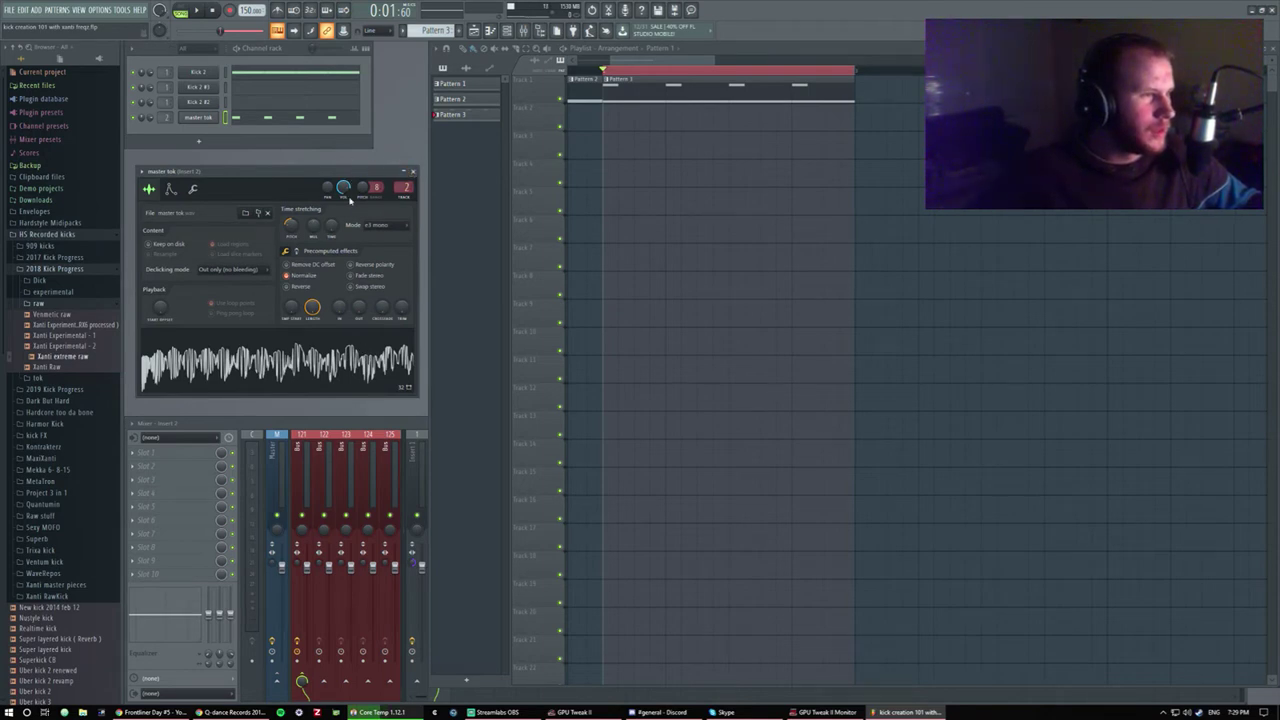
Close the master tok sampler and open the Kick 2 plugin from the first channel.
left_click(412, 171)
left_click(200, 74)
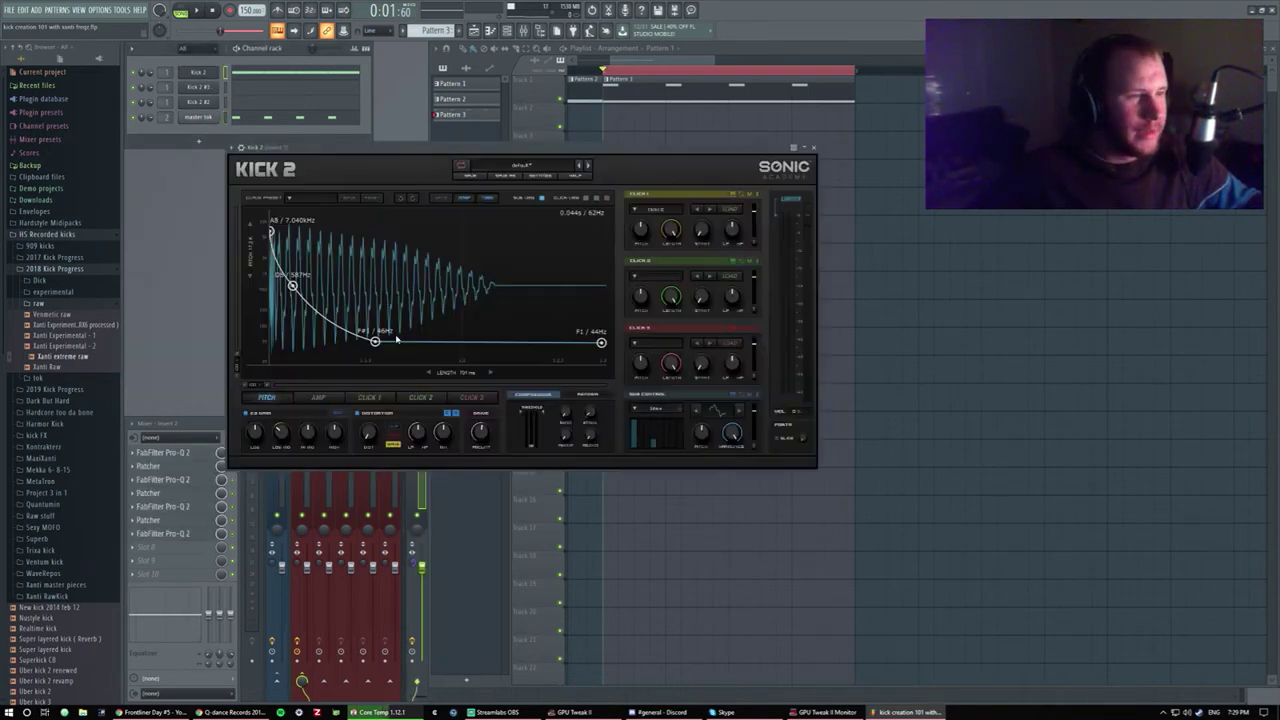
left_click_drag(400, 147, 434, 180)
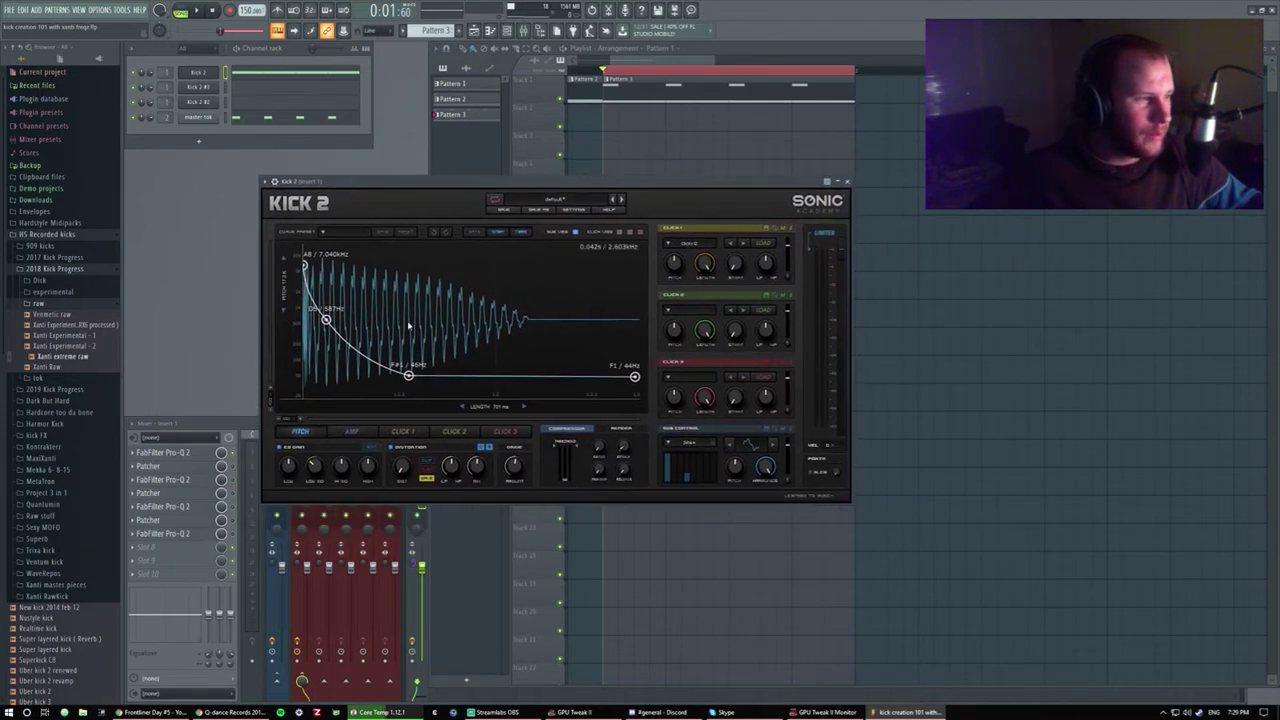
Preview the Nustyle kick sample among the recorded kicks in the browser.
scroll(94, 520, "down", 5)
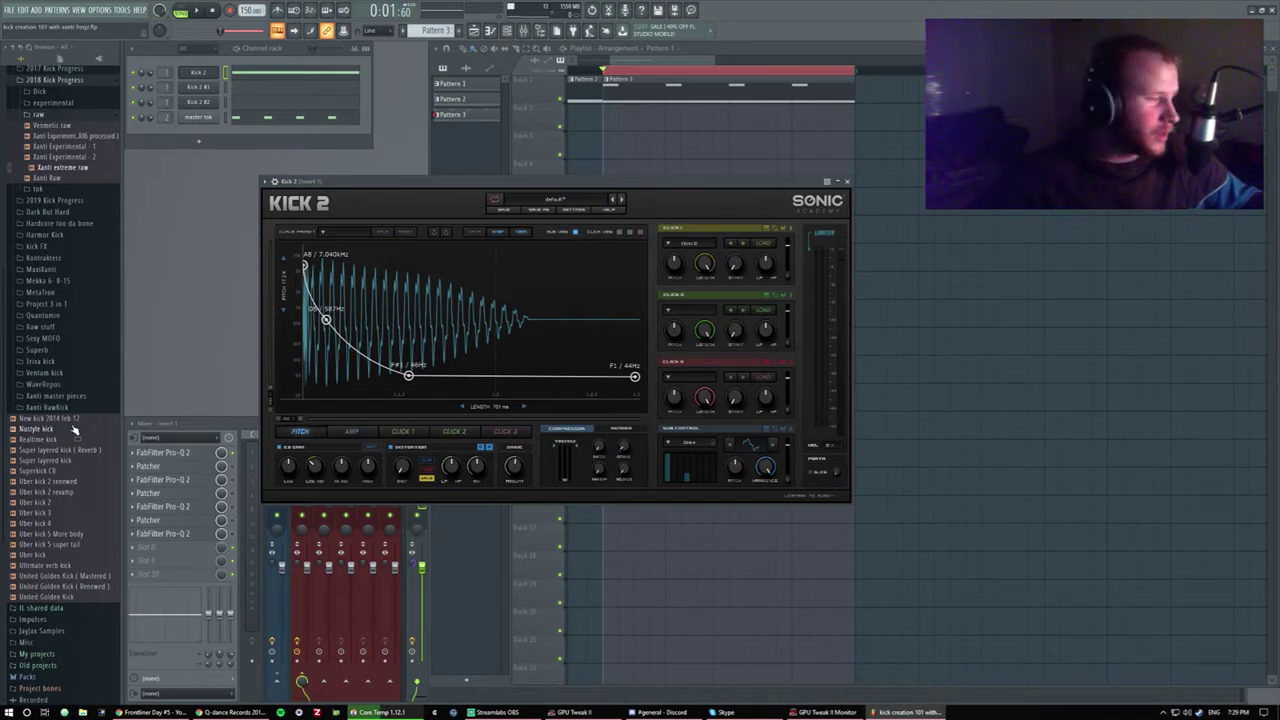
left_click(42, 430)
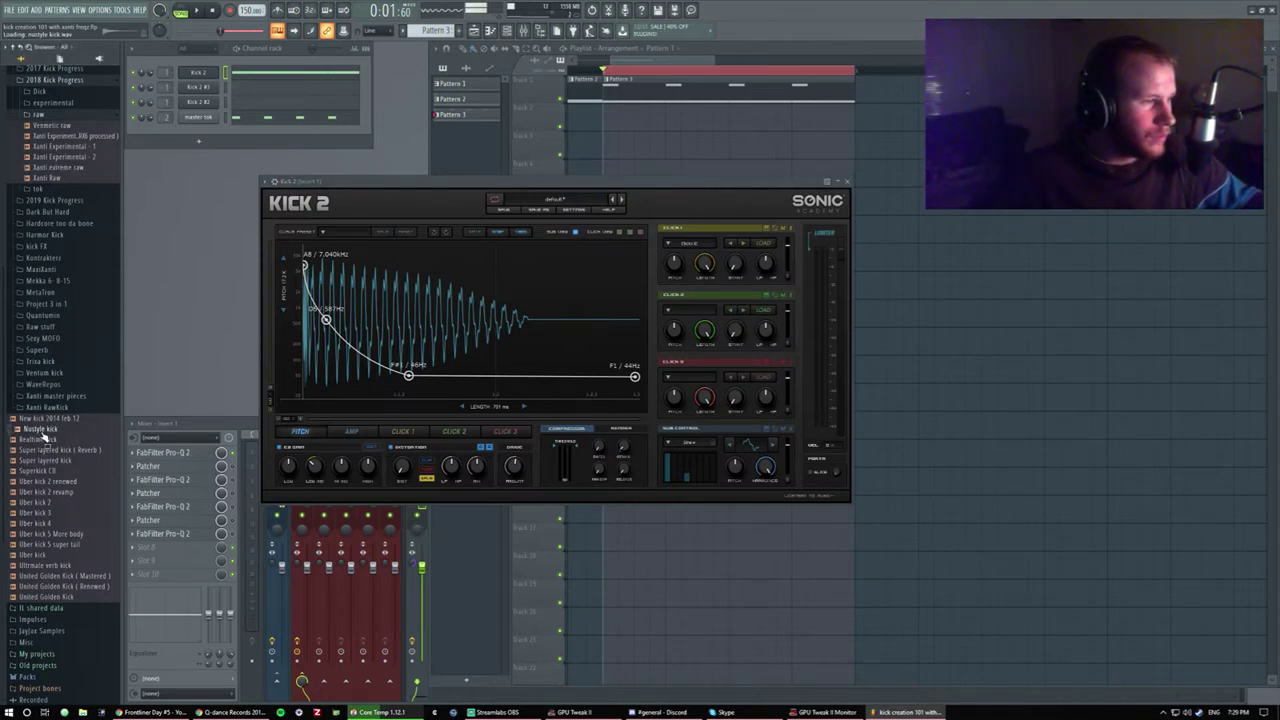
left_click_drag(378, 181, 471, 155)
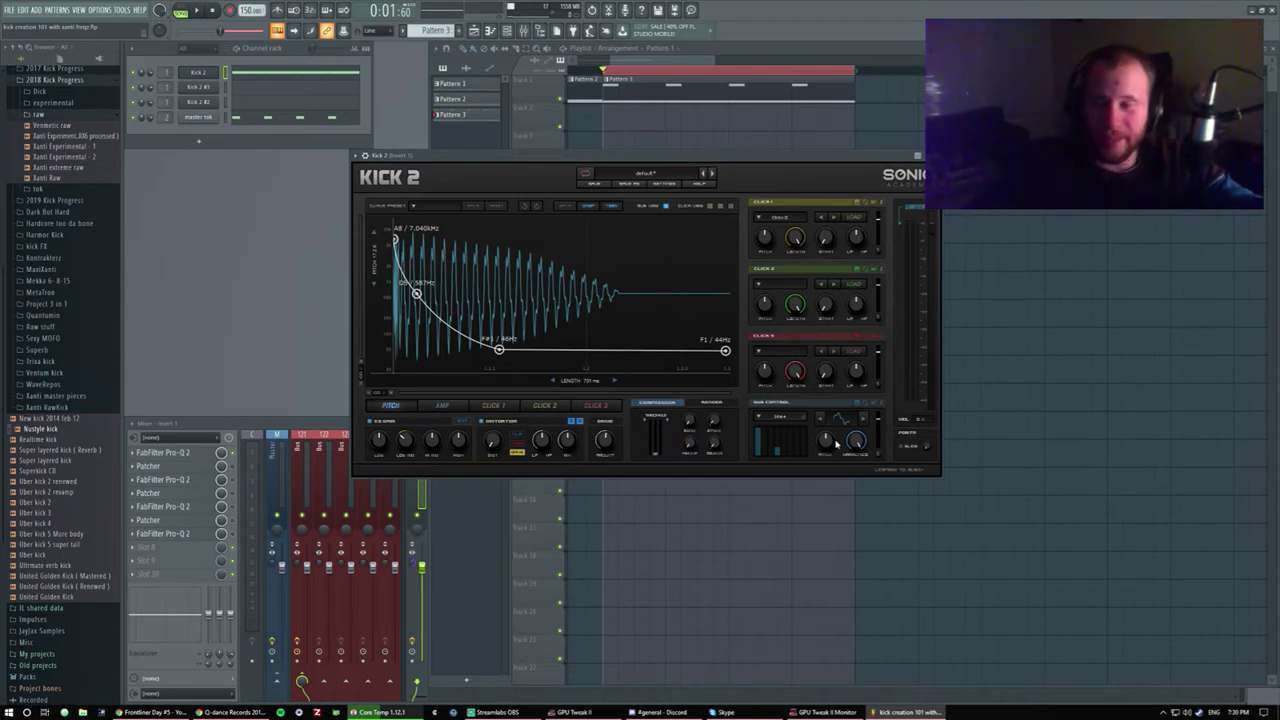
left_click(425, 465)
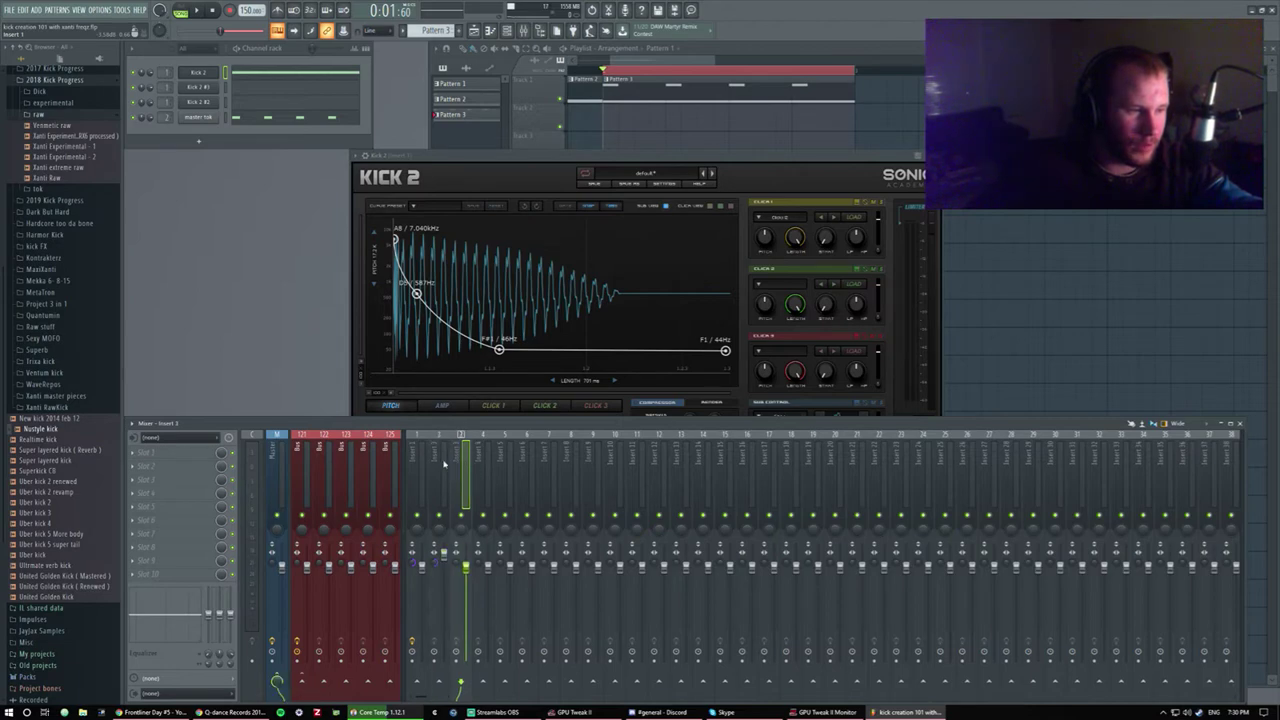
left_click(483, 468)
left_click(517, 470)
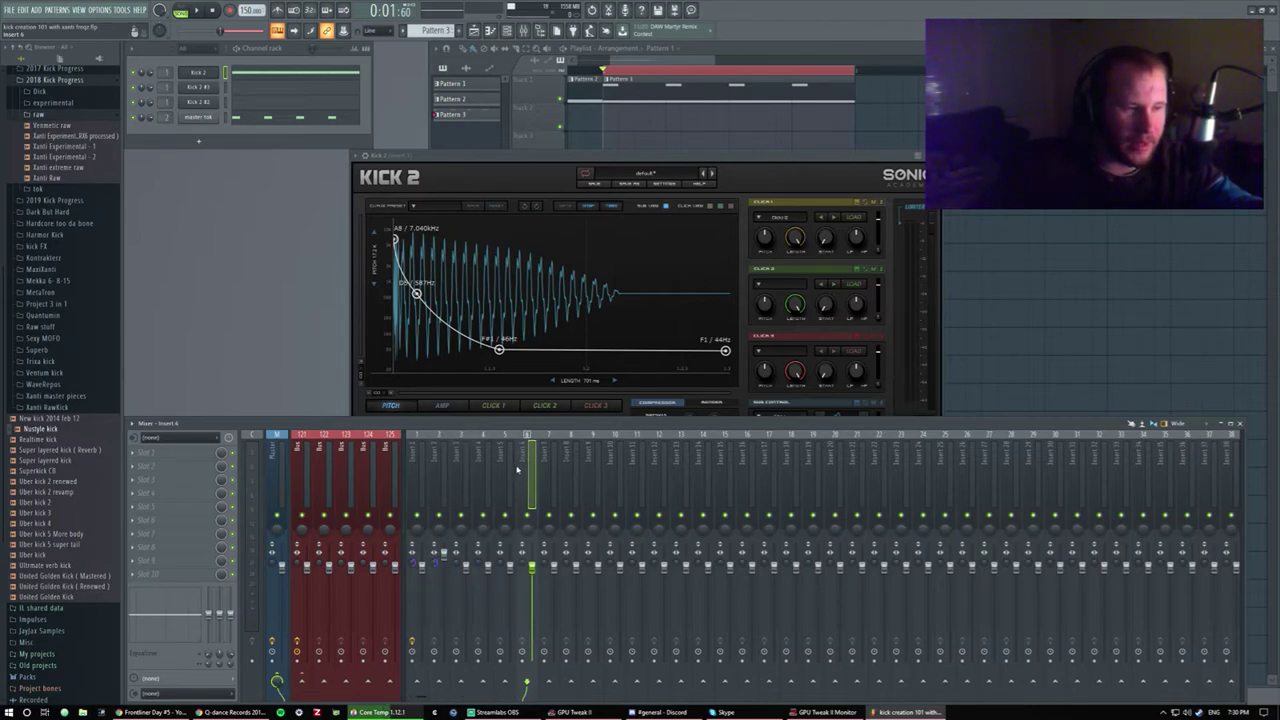
left_click(507, 473)
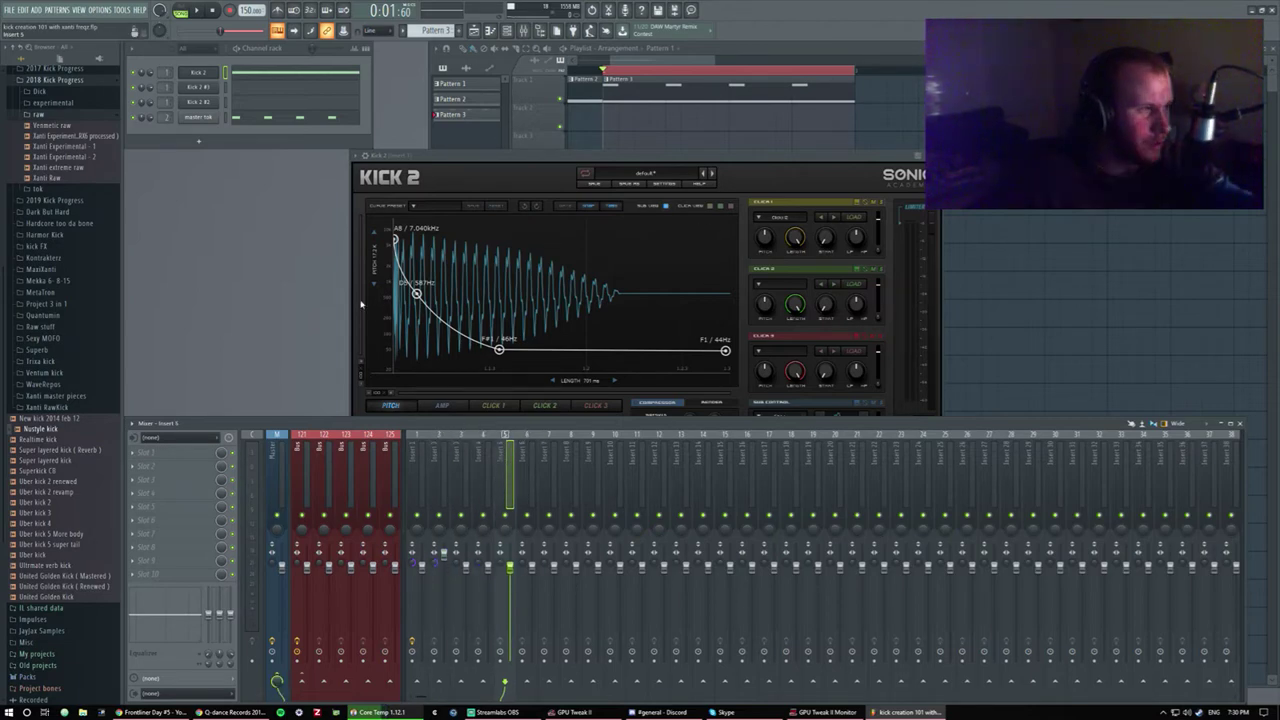
left_click_drag(508, 159, 434, 265)
left_click(646, 139)
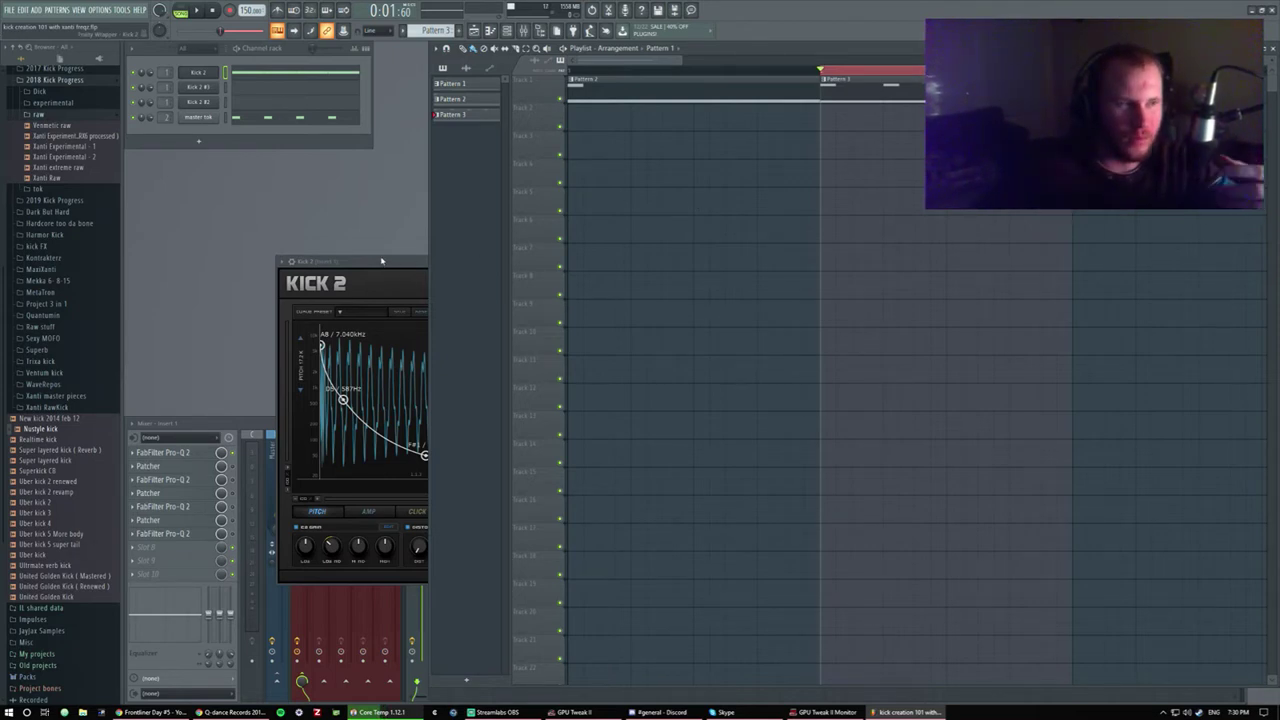
left_click(385, 262)
left_click_drag(395, 267, 361, 186)
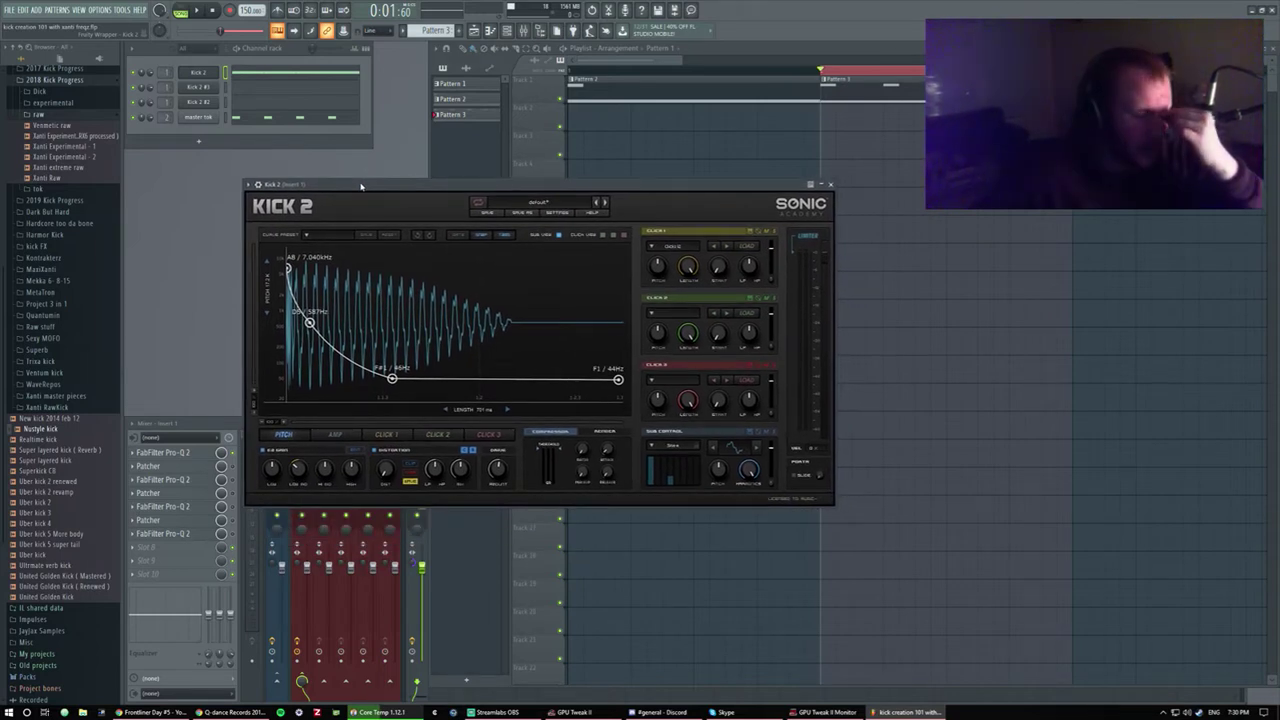
mouse_move(468, 187)
left_mouse_down()
mouse_move(472, 215)
mouse_move(456, 181)
left_mouse_up()
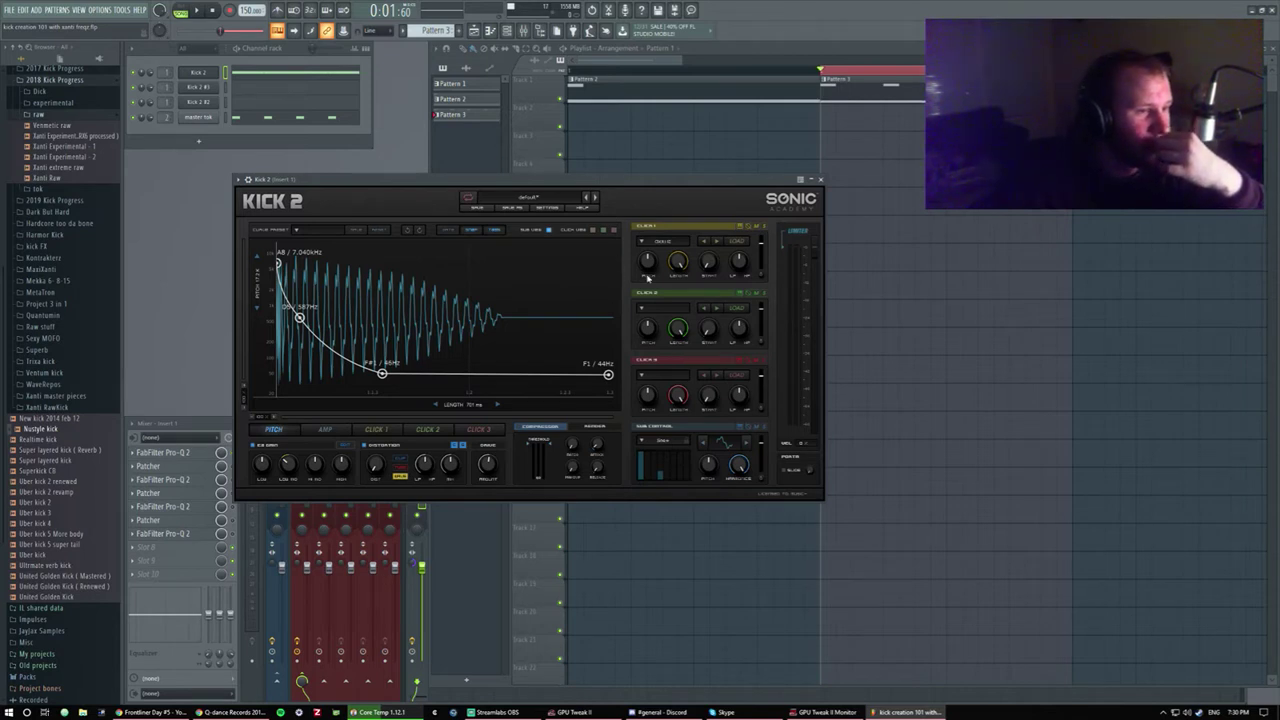
mouse_move(424, 182)
left_mouse_down()
mouse_move(436, 212)
mouse_move(428, 197)
left_mouse_up()
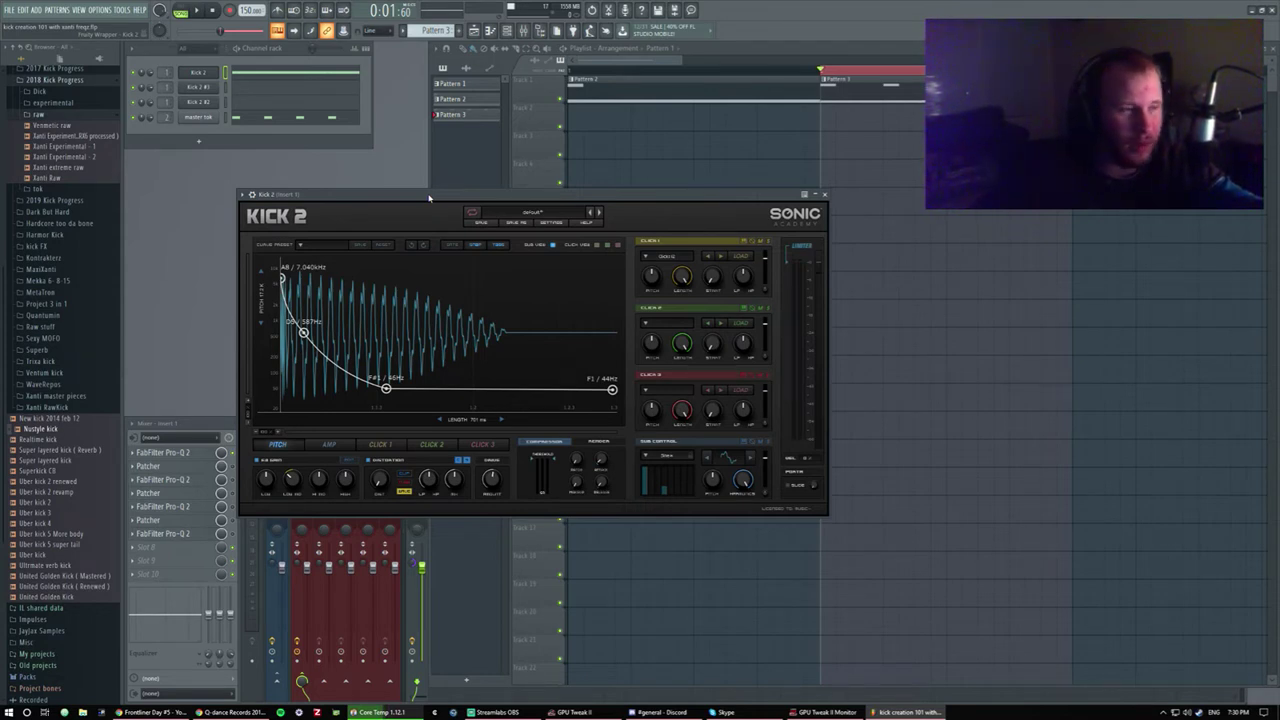
left_click_drag(428, 197, 404, 185)
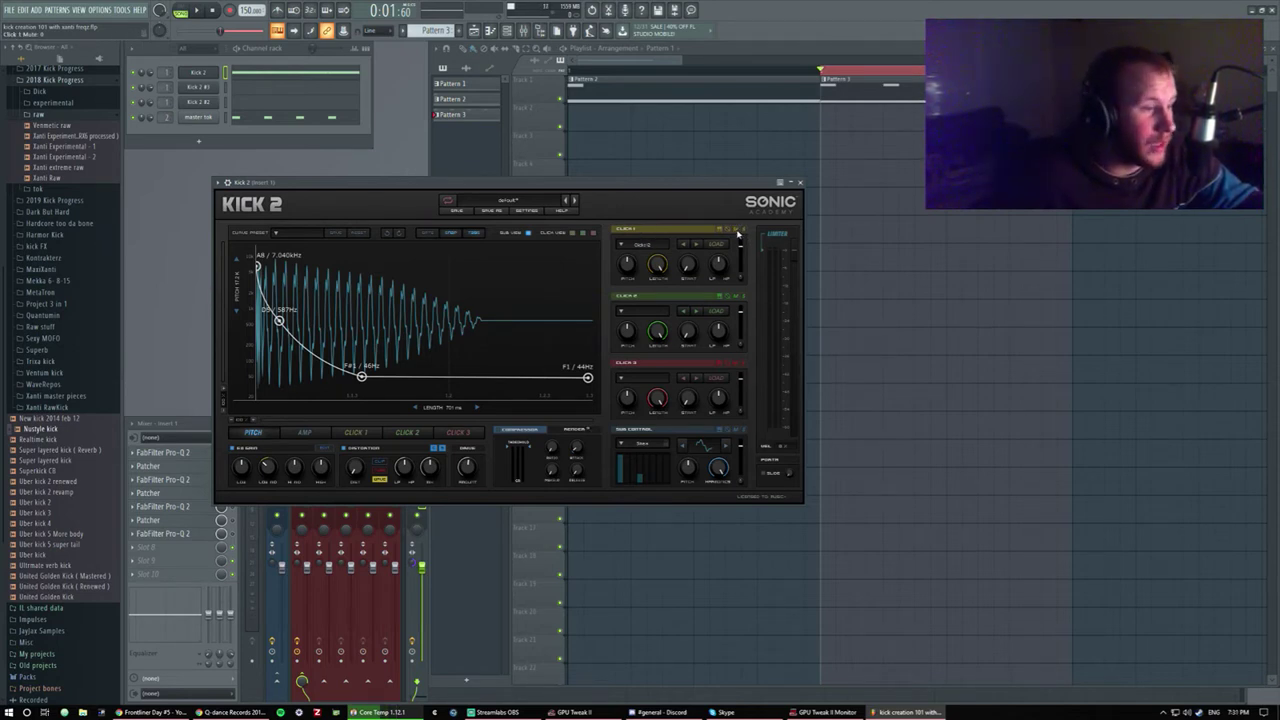
Close the Kick 2 plugin window and play the pattern to listen to the kick.
mouse_move(738, 184)
left_mouse_down()
mouse_move(763, 159)
mouse_move(755, 166)
left_mouse_up()
left_click(238, 450)
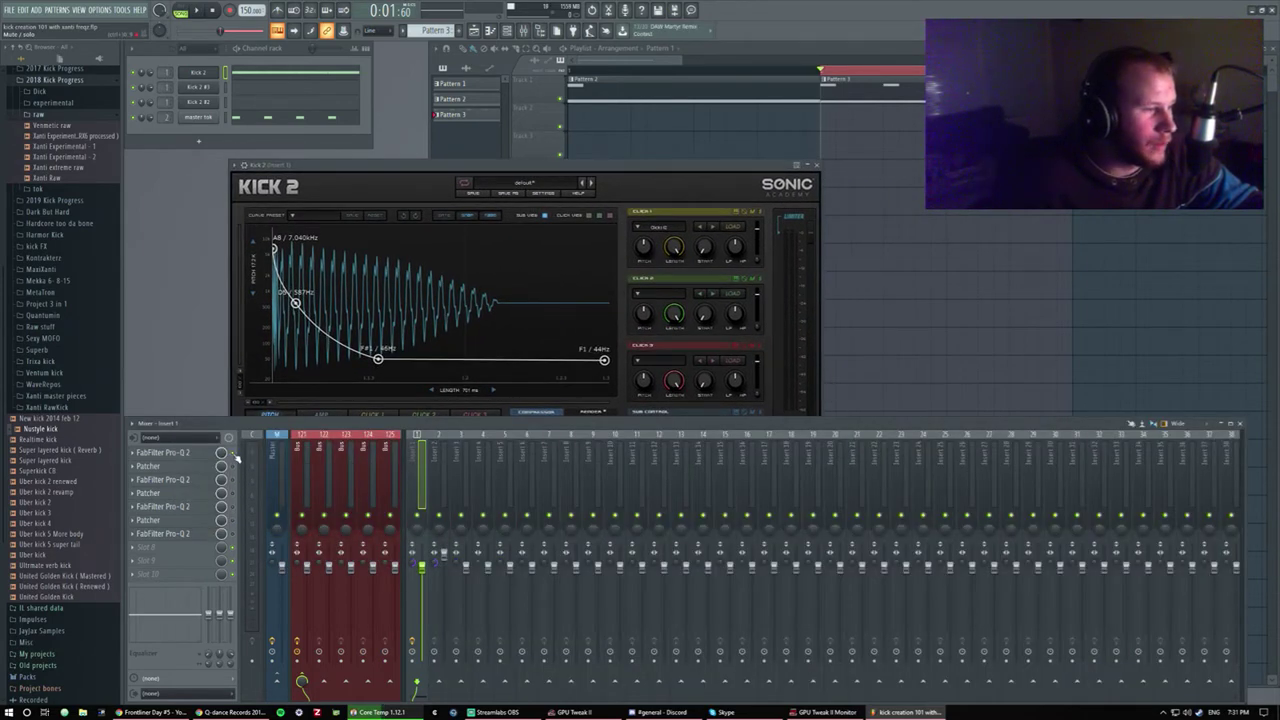
left_click(816, 165)
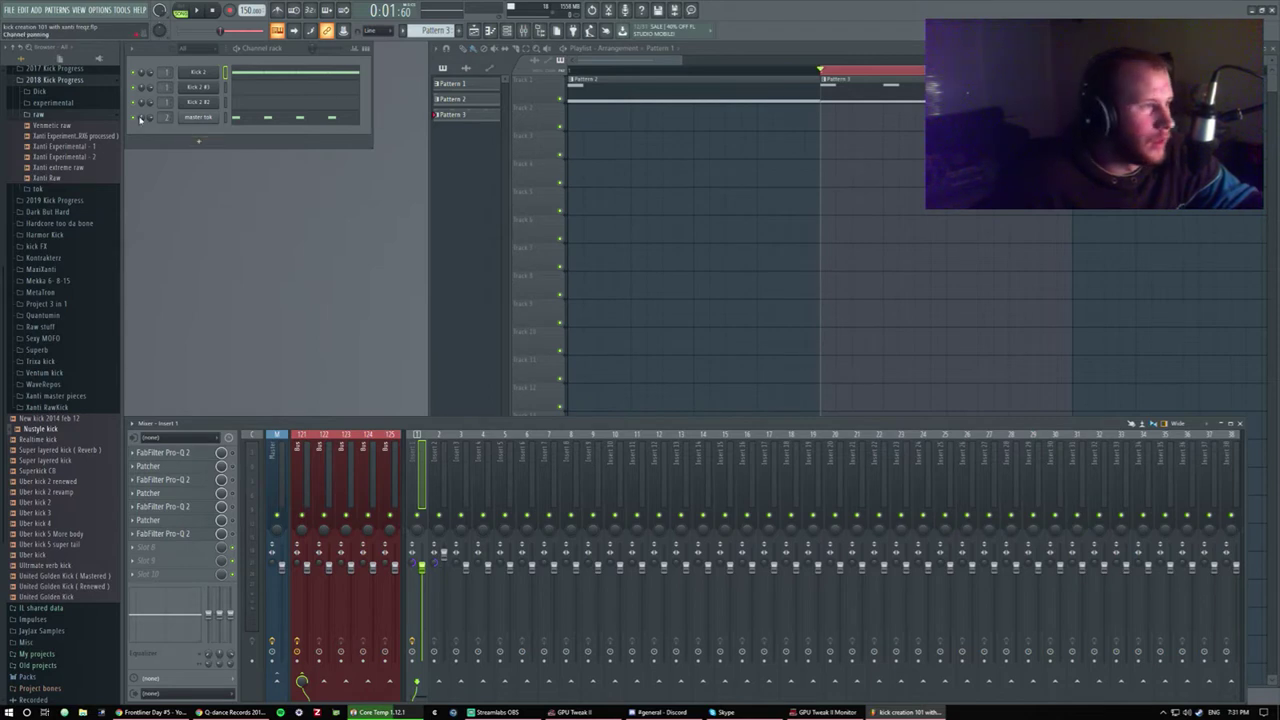
key("space")
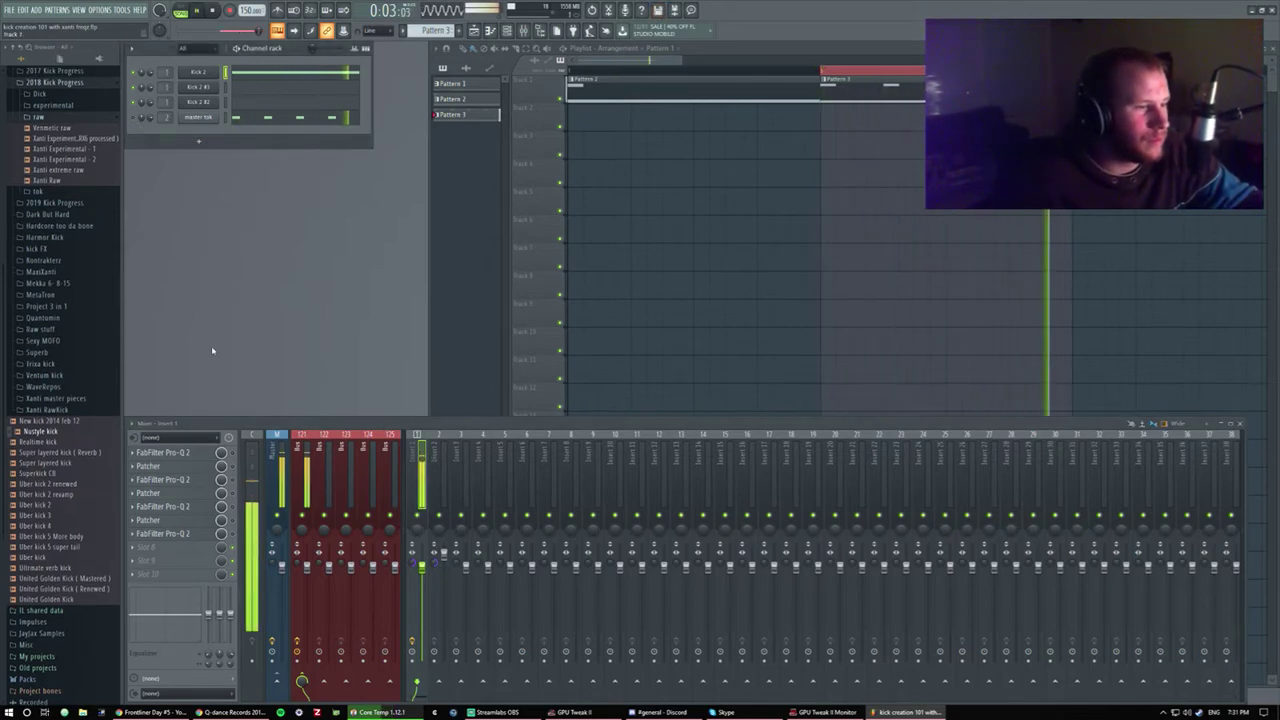
key("space")
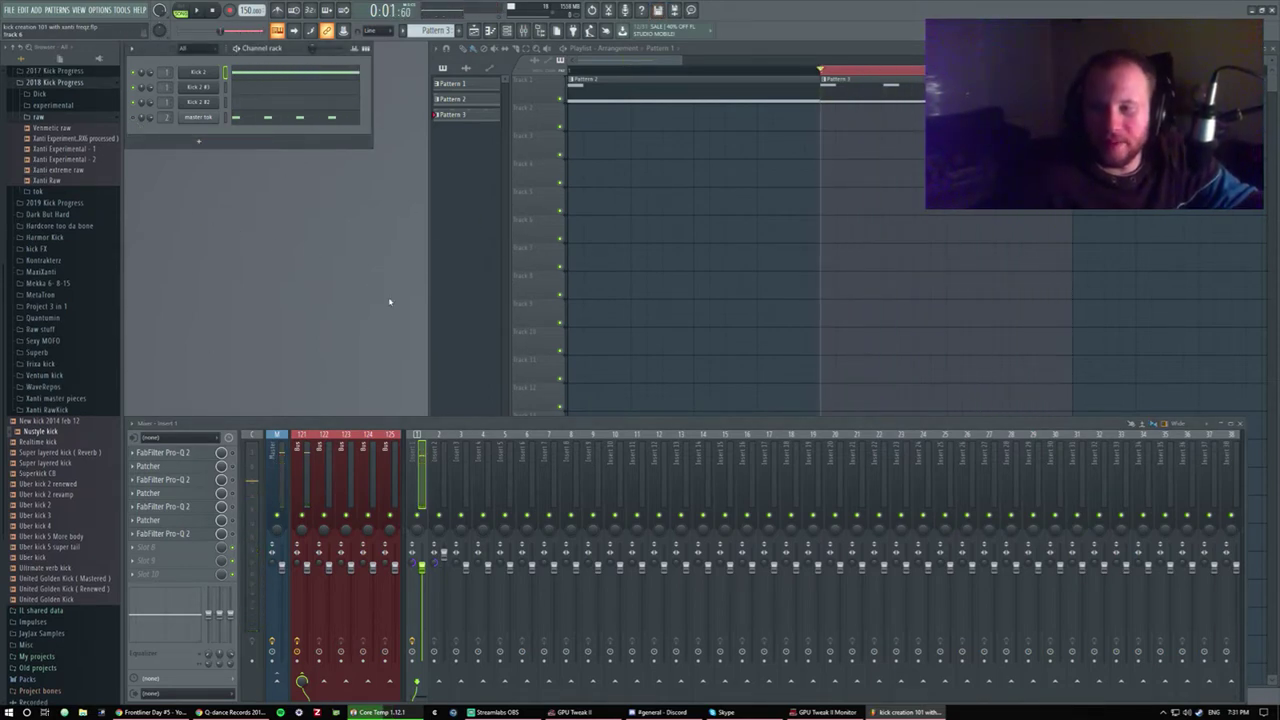
Open the Kick 2 channel again to view its pitch envelope, and close the plugin.
left_click(205, 77)
left_click_drag(426, 162, 519, 180)
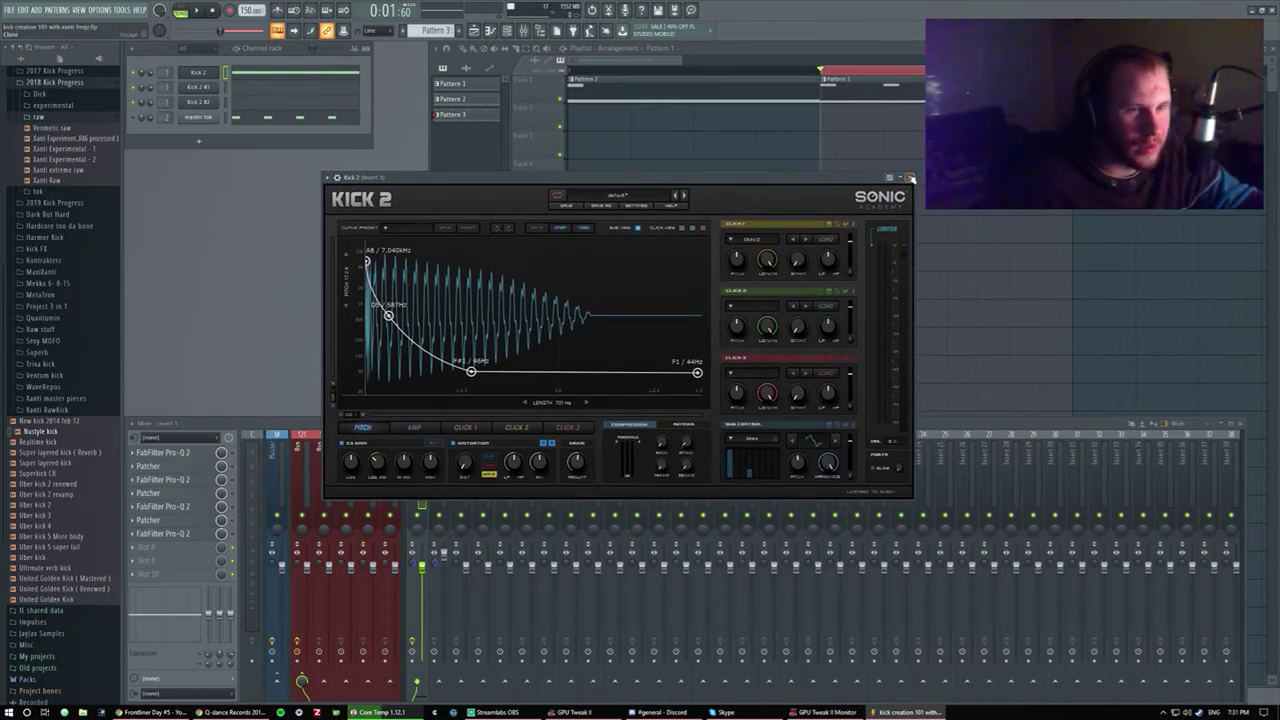
left_click(910, 178)
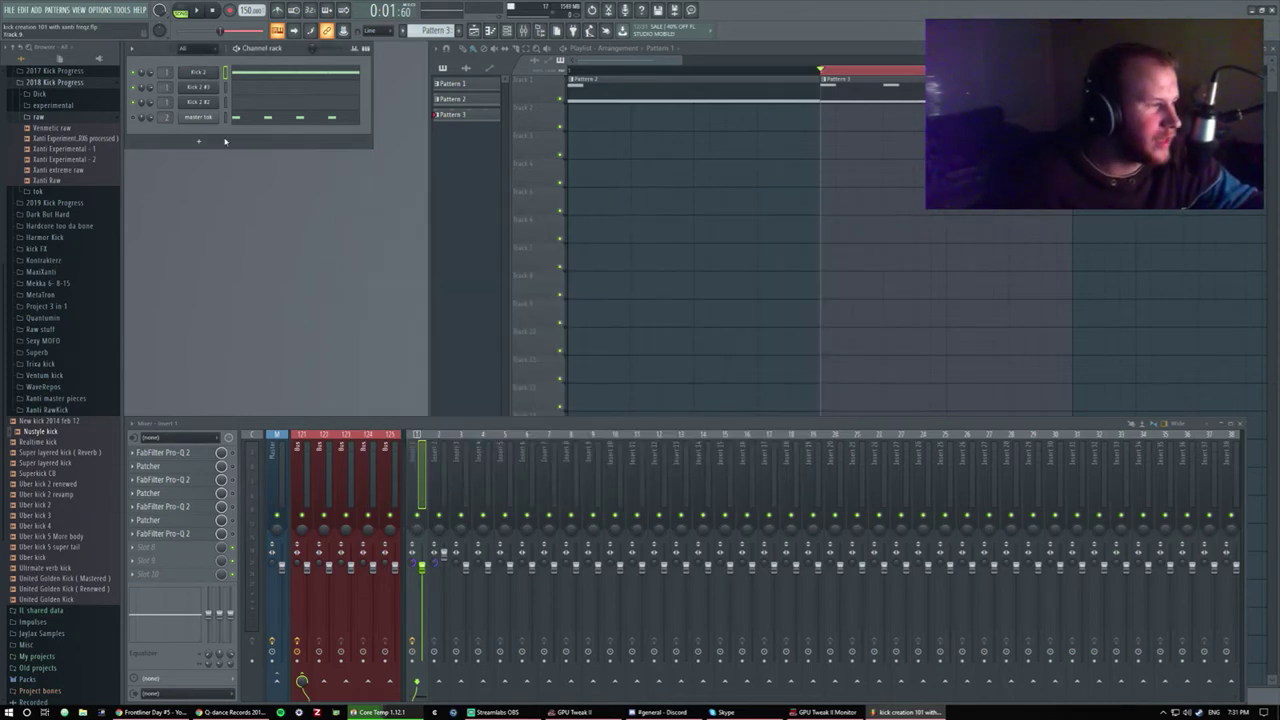
Check the project info for the total time spent on the project, and close the settings.
left_click(122, 10)
mouse_move(110, 10)
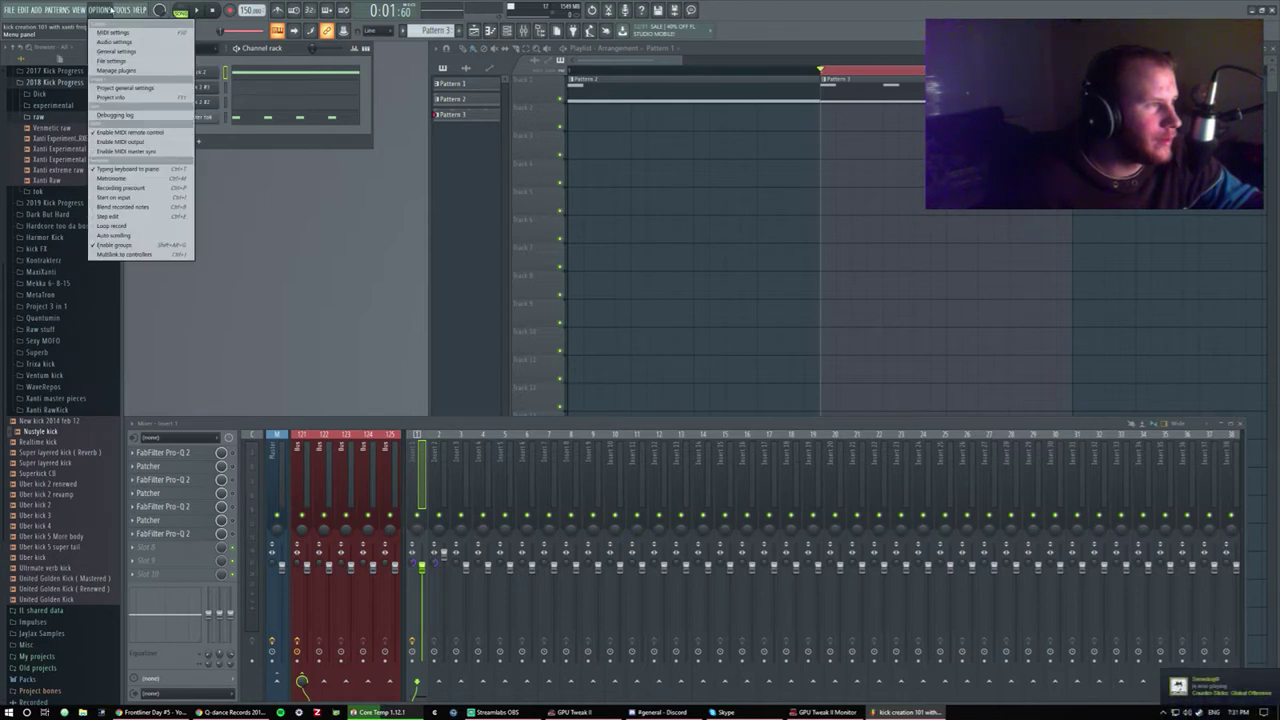
left_click(110, 97)
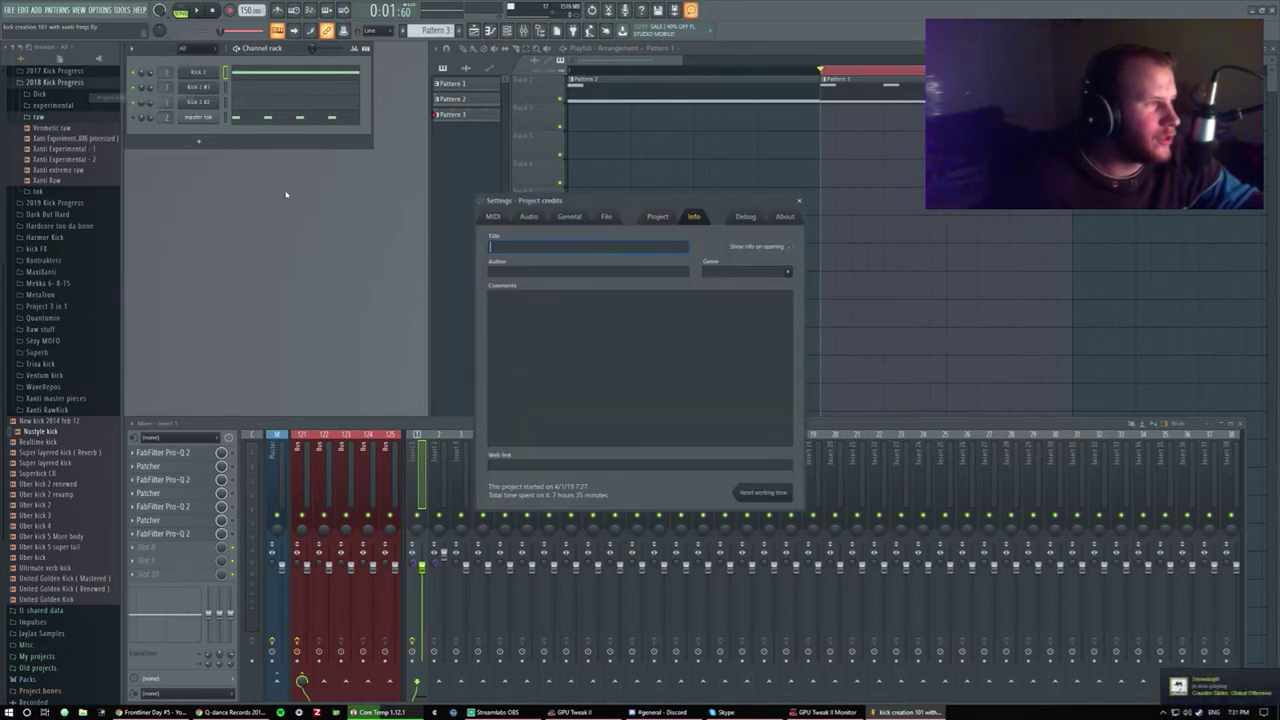
key("Escape")
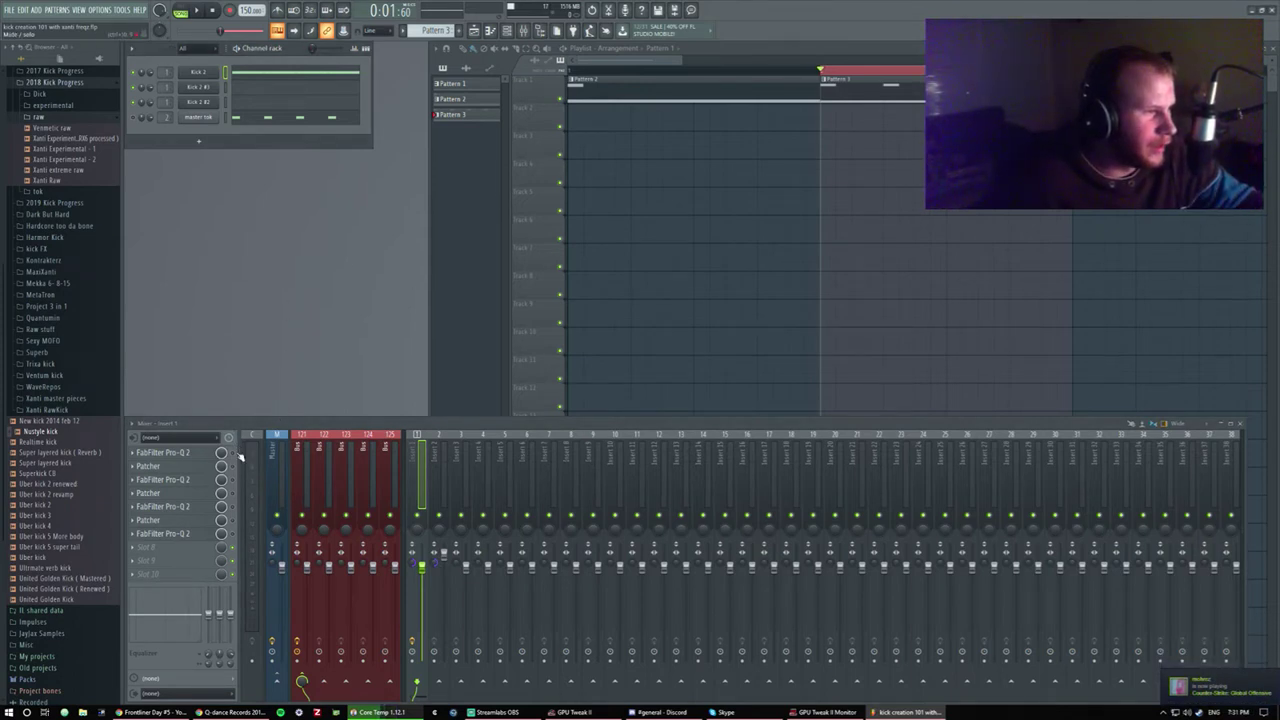
Open the first FabFilter Pro-Q 2 on Insert 1 and play the pattern to examine its effect on the kick.
left_click(160, 452)
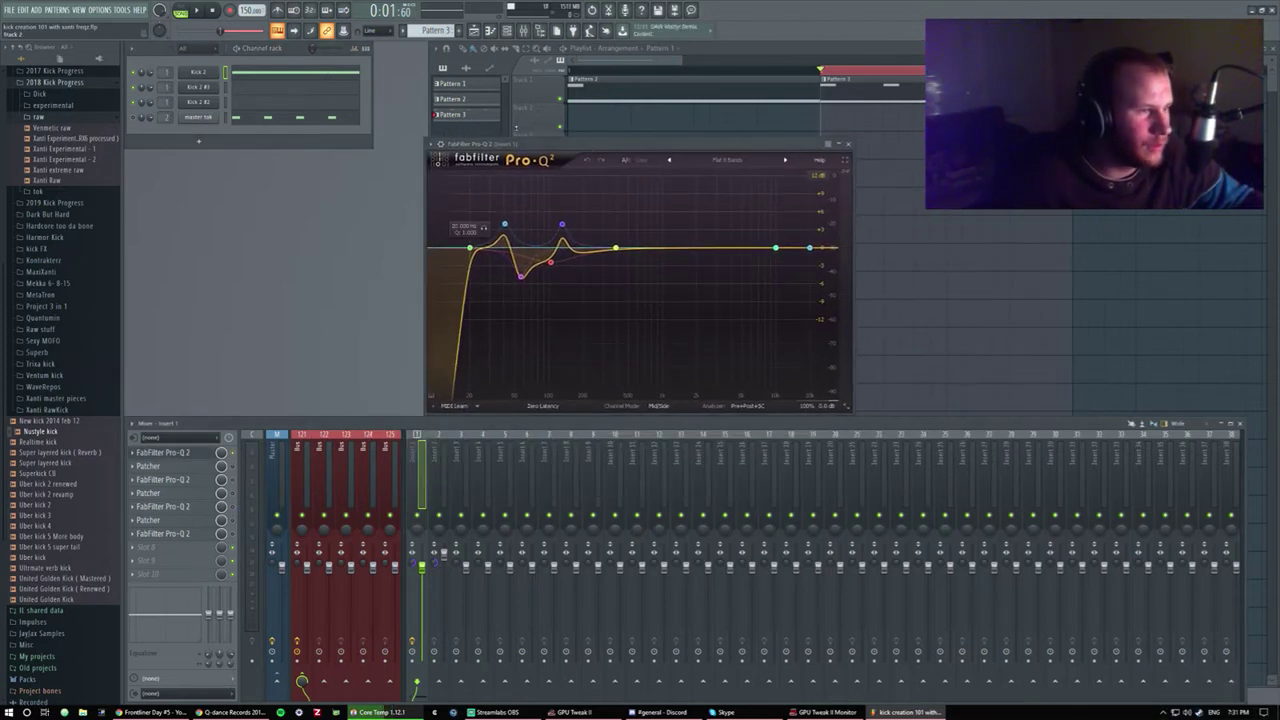
left_click_drag(521, 150, 670, 138)
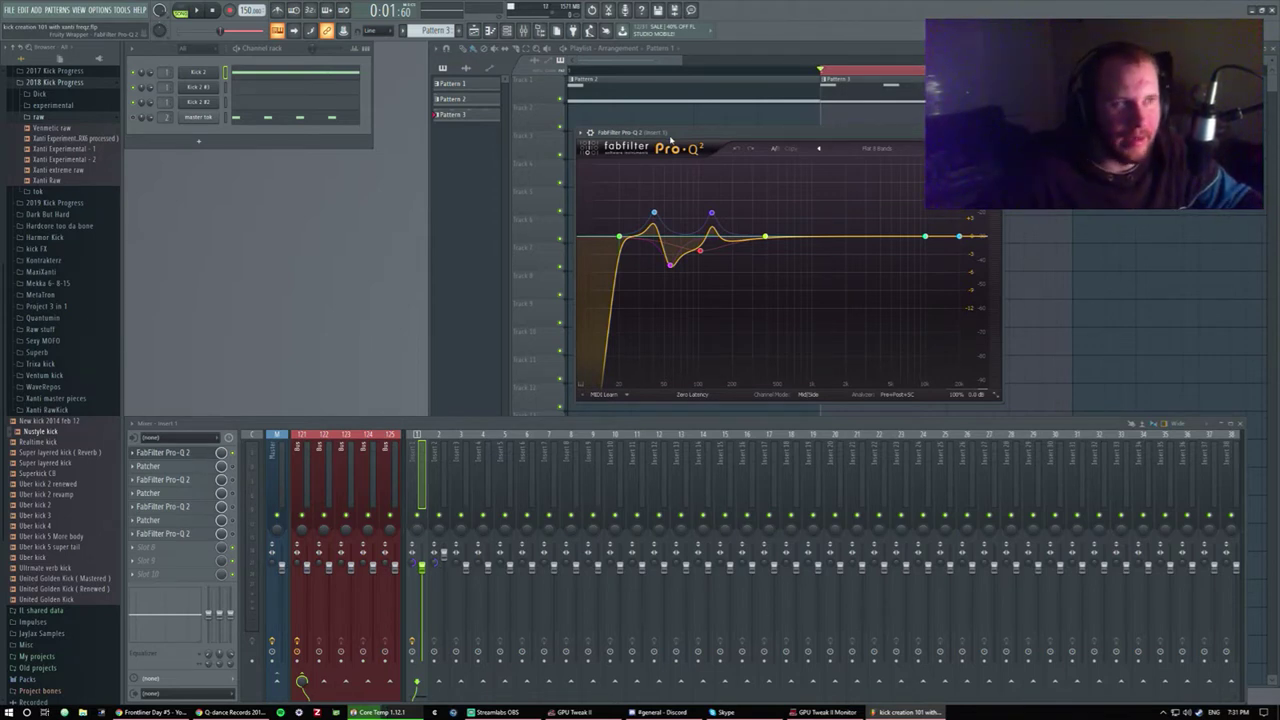
key("space")
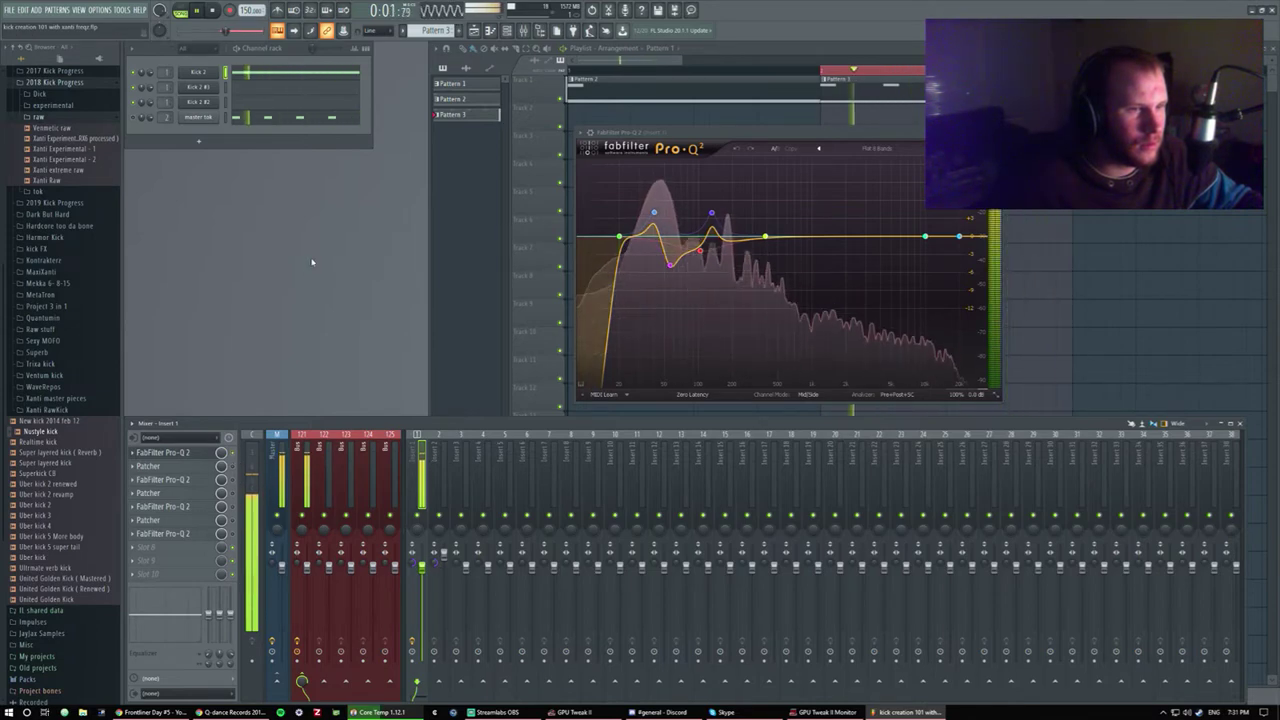
key("space")
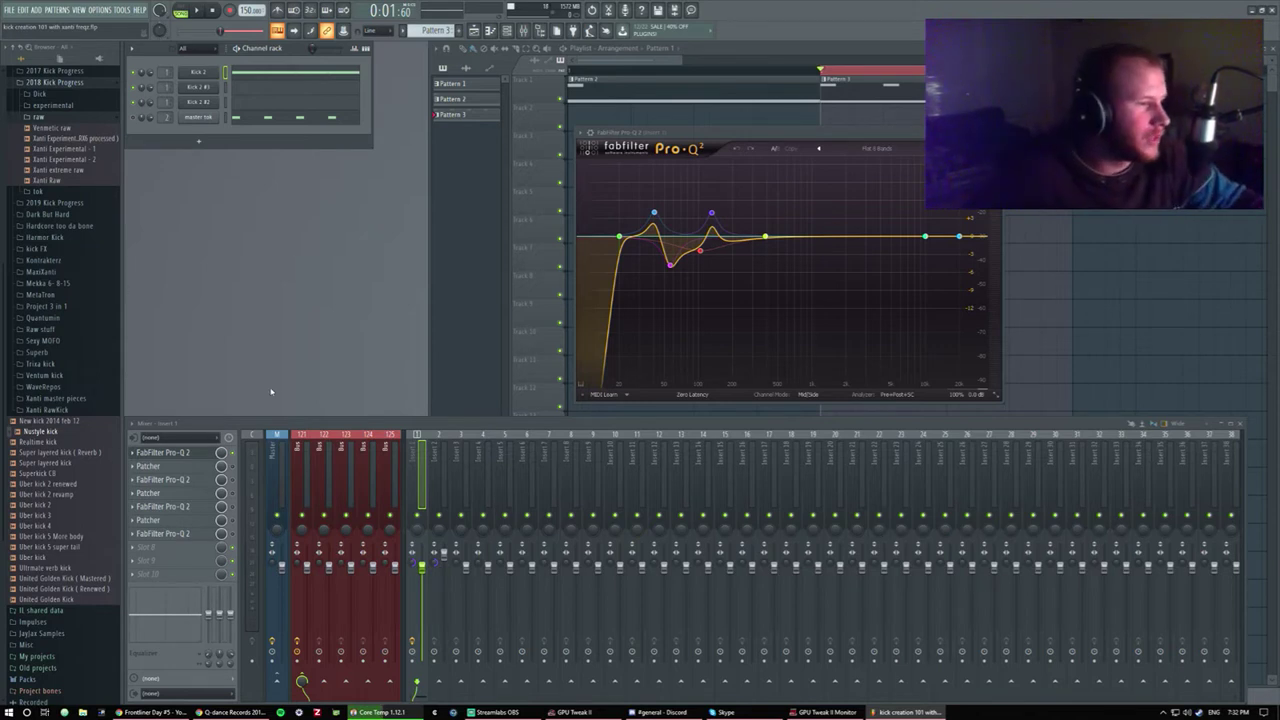
key("space")
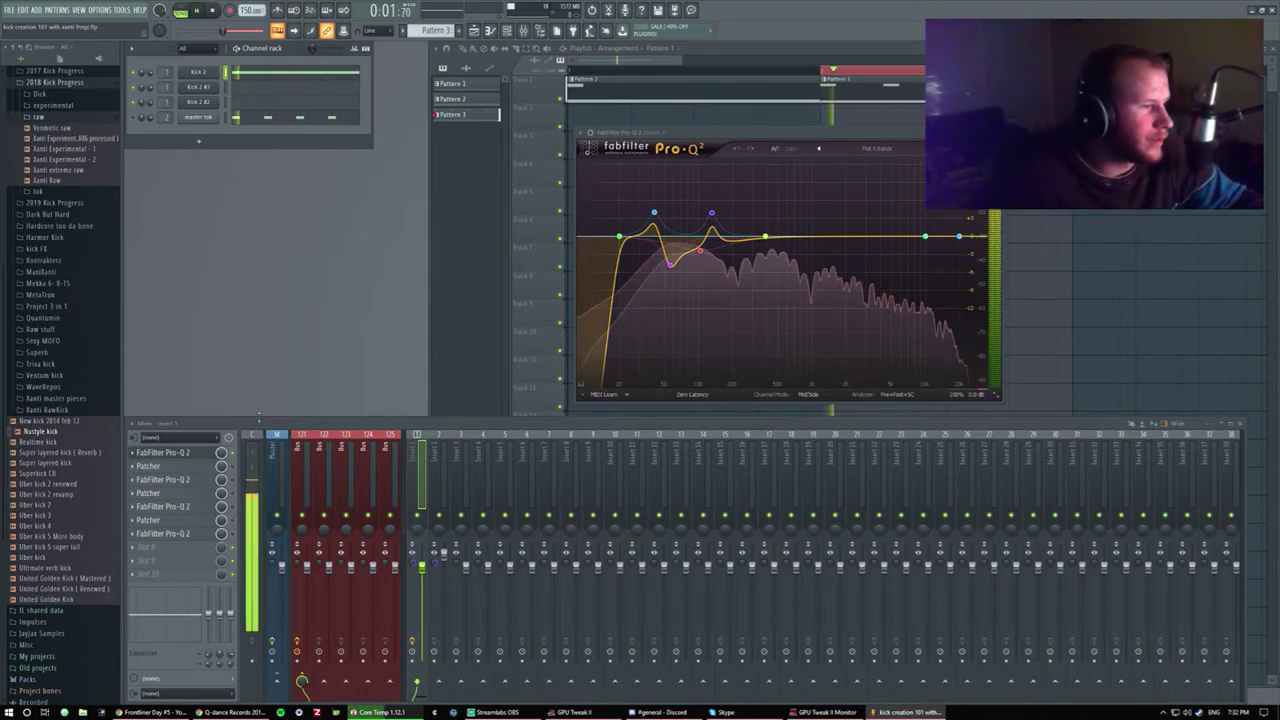
Open the control surface of the first Patcher effect on Insert 1 beside the playlist.
left_click(197, 466)
left_click_drag(348, 225, 587, 185)
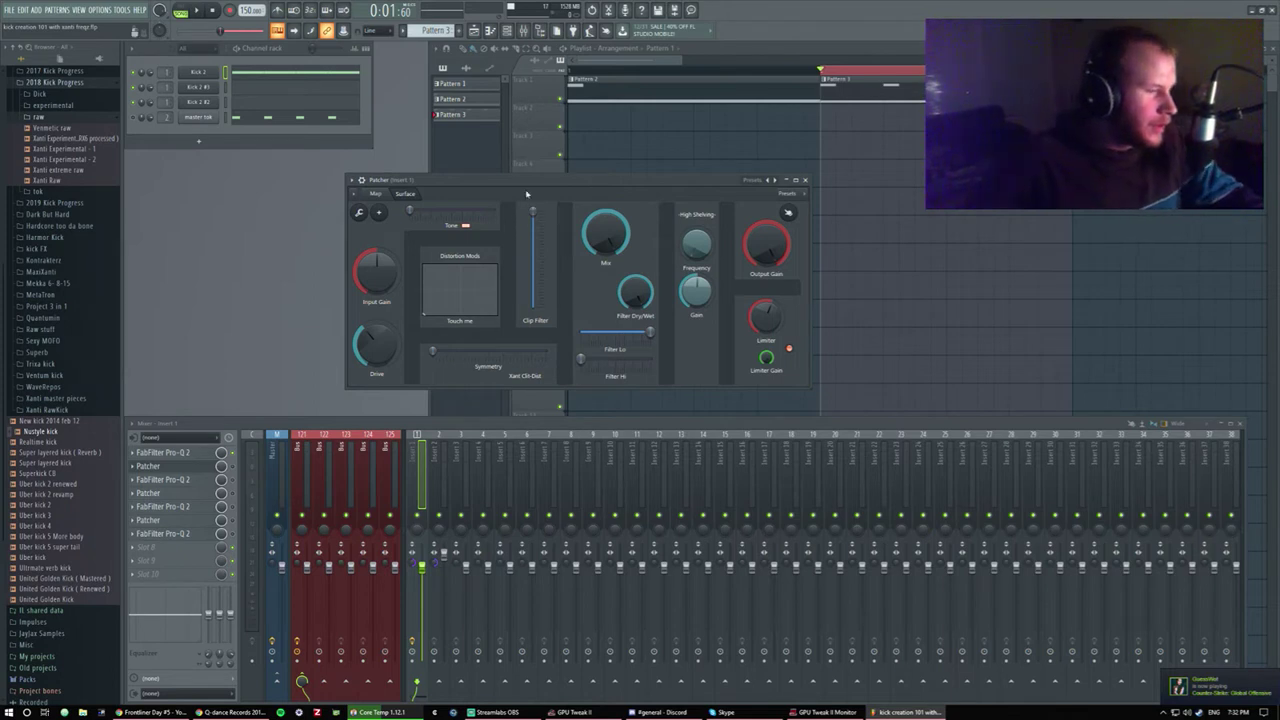
left_click_drag(453, 180, 376, 181)
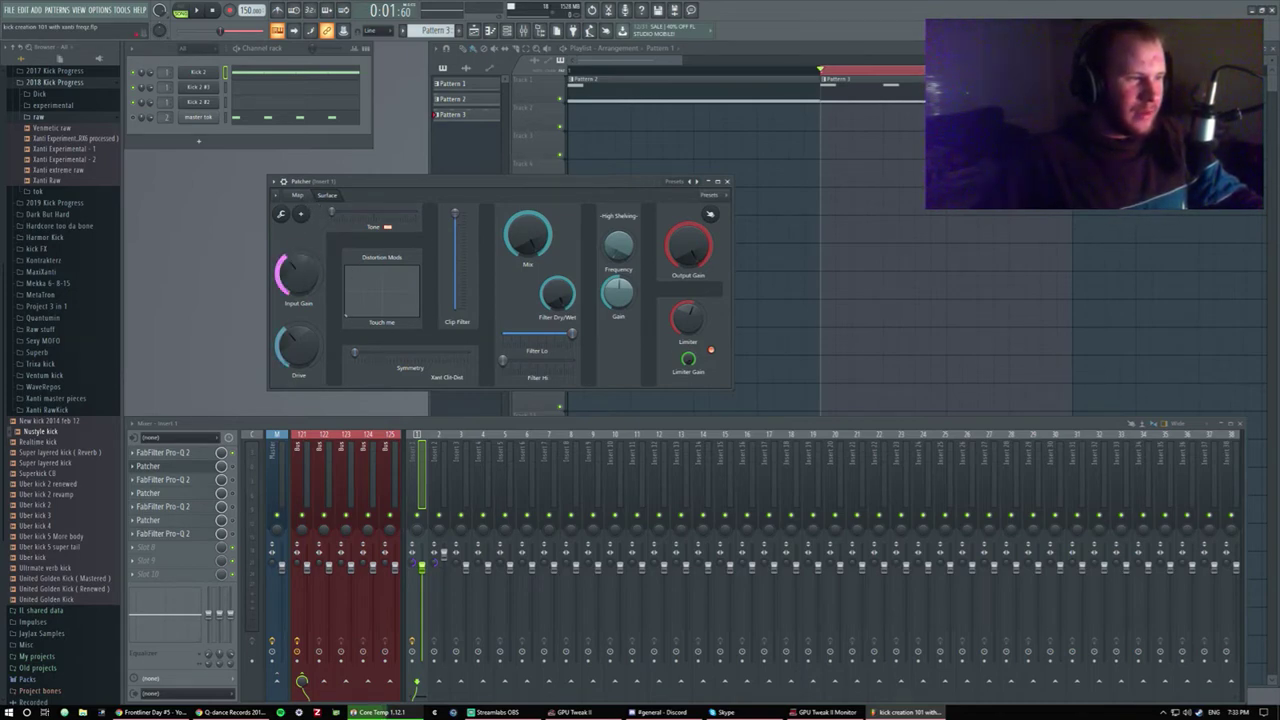
Restore Patcher's Input Gain to its middle setting and turn Filter Dry/Wet down to almost fully dry.
right_click(307, 280)
left_click(309, 278)
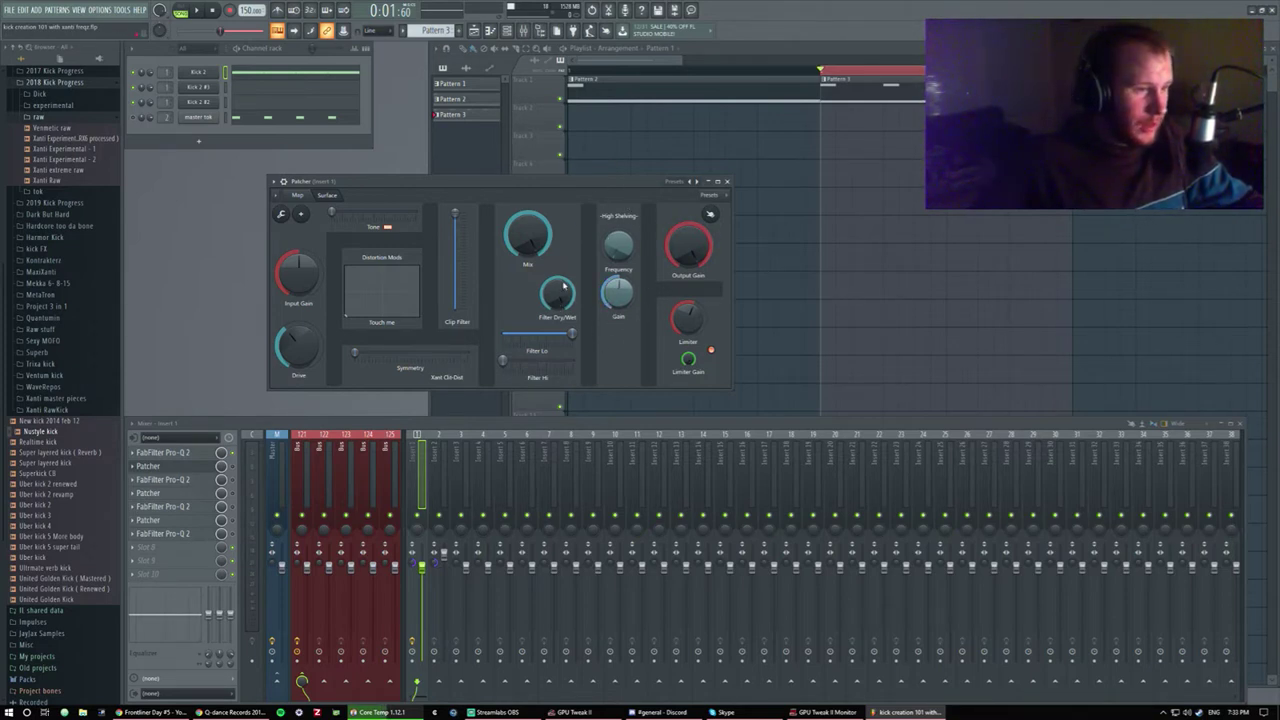
left_click_drag(558, 292, 558, 330)
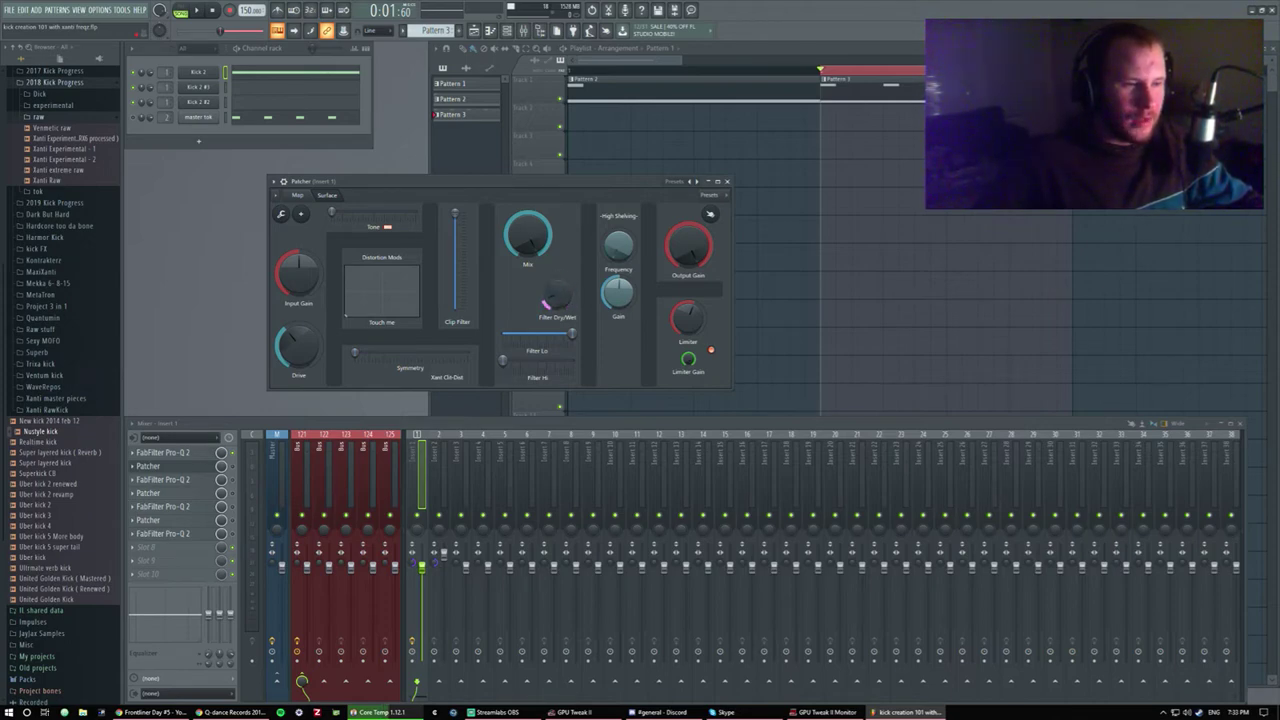
Turn Patcher's Filter Dry/Wet back up to fully wet.
left_click_drag(558, 300, 568, 338)
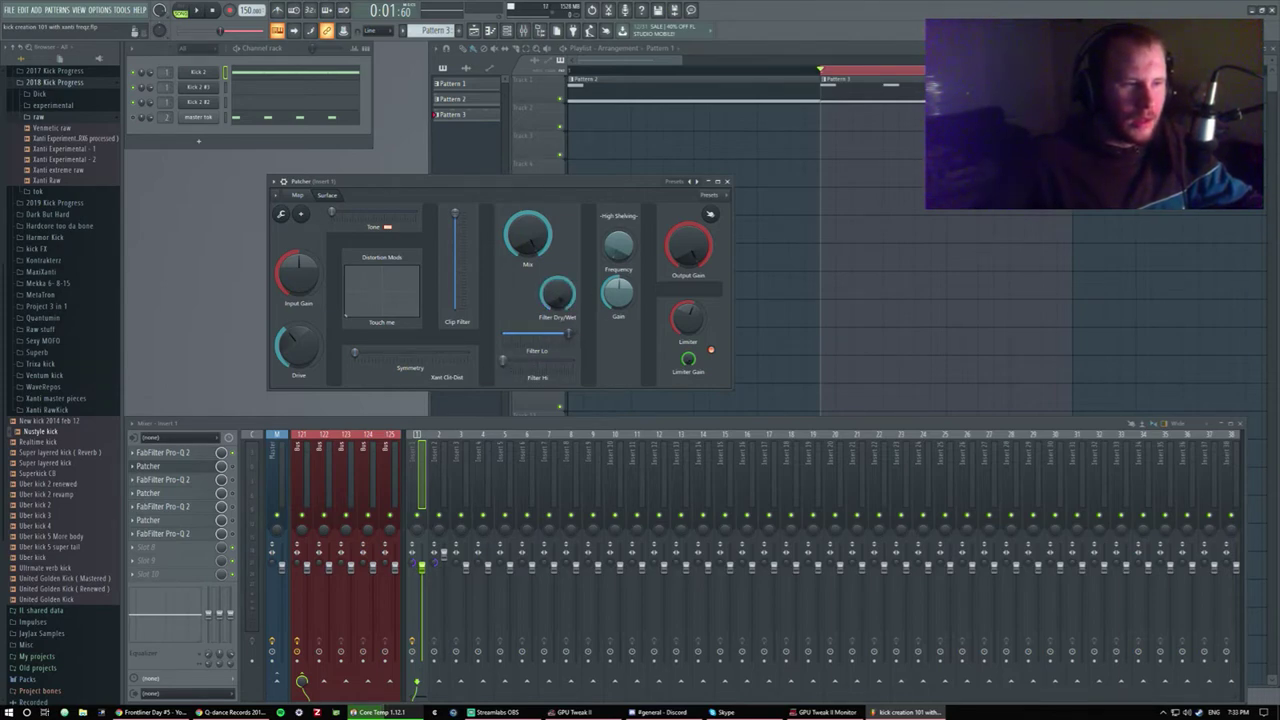
mouse_move(557, 293)
left_mouse_down()
mouse_move(557, 330)
mouse_move(551, 293)
left_mouse_up()
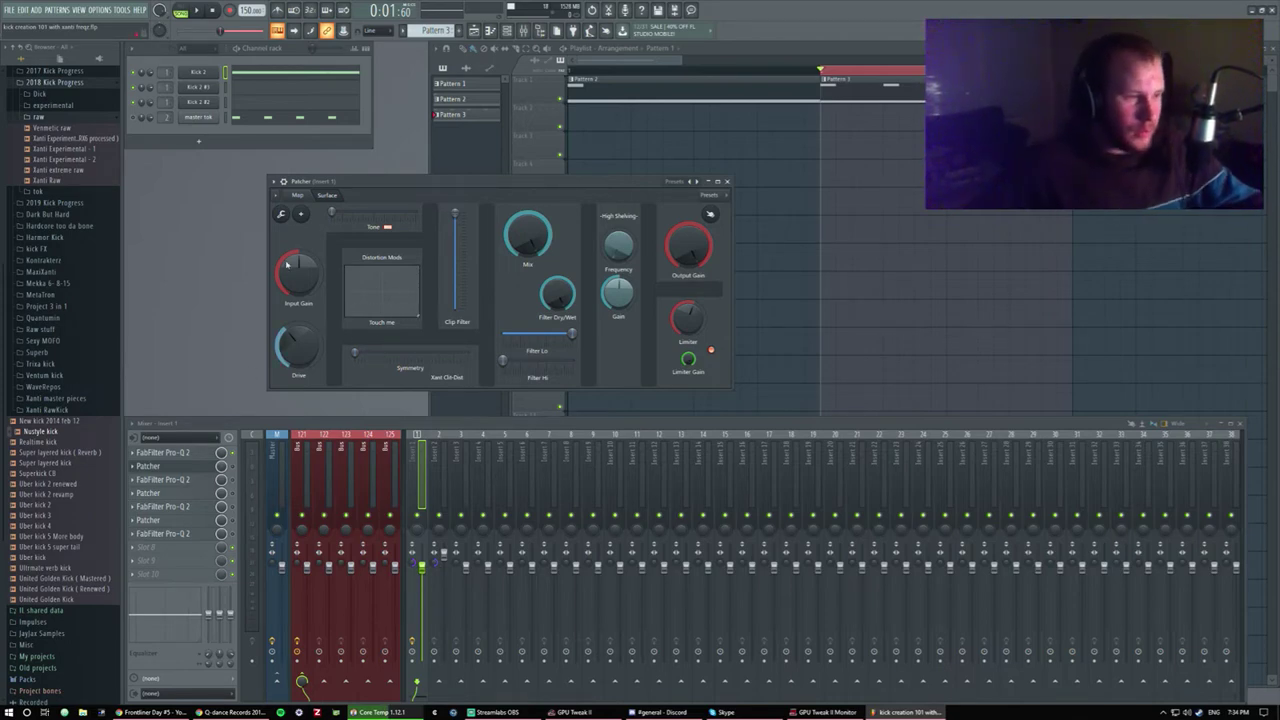
Show Patcher's module map and reposition the Surface, From FL Studio and To FL Studio modules within it.
left_click(297, 195)
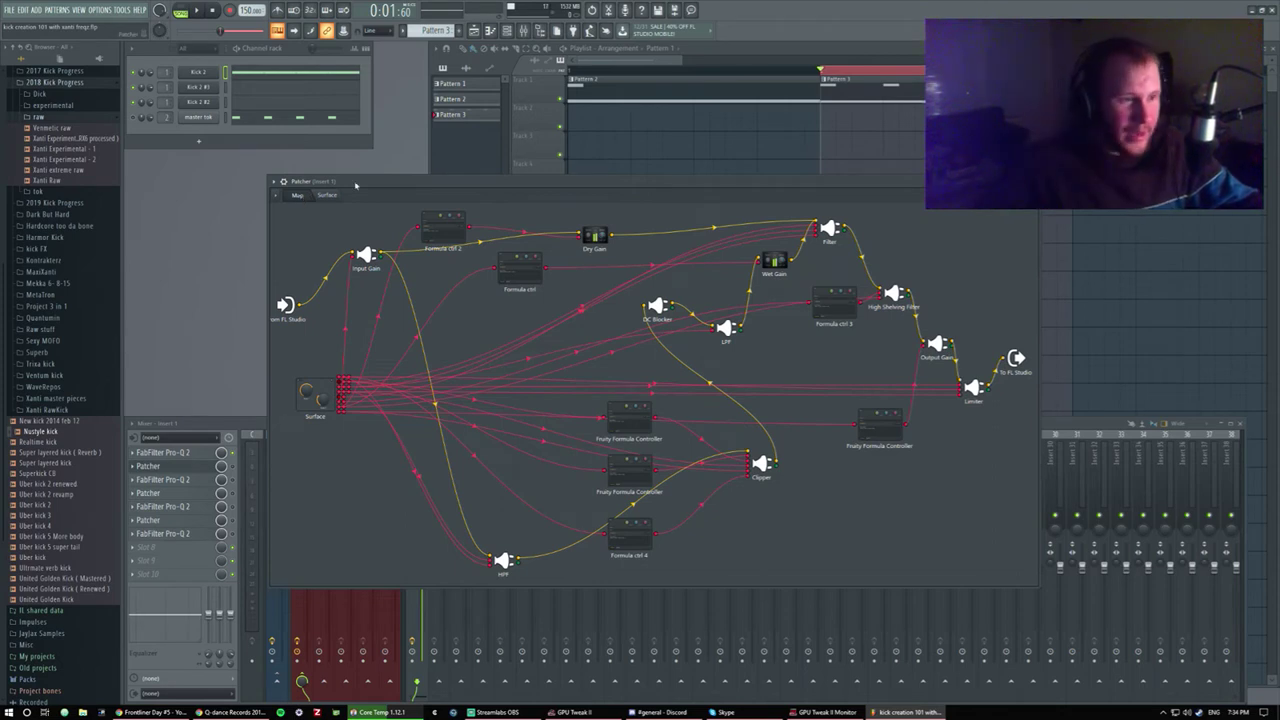
left_click_drag(467, 185, 422, 164)
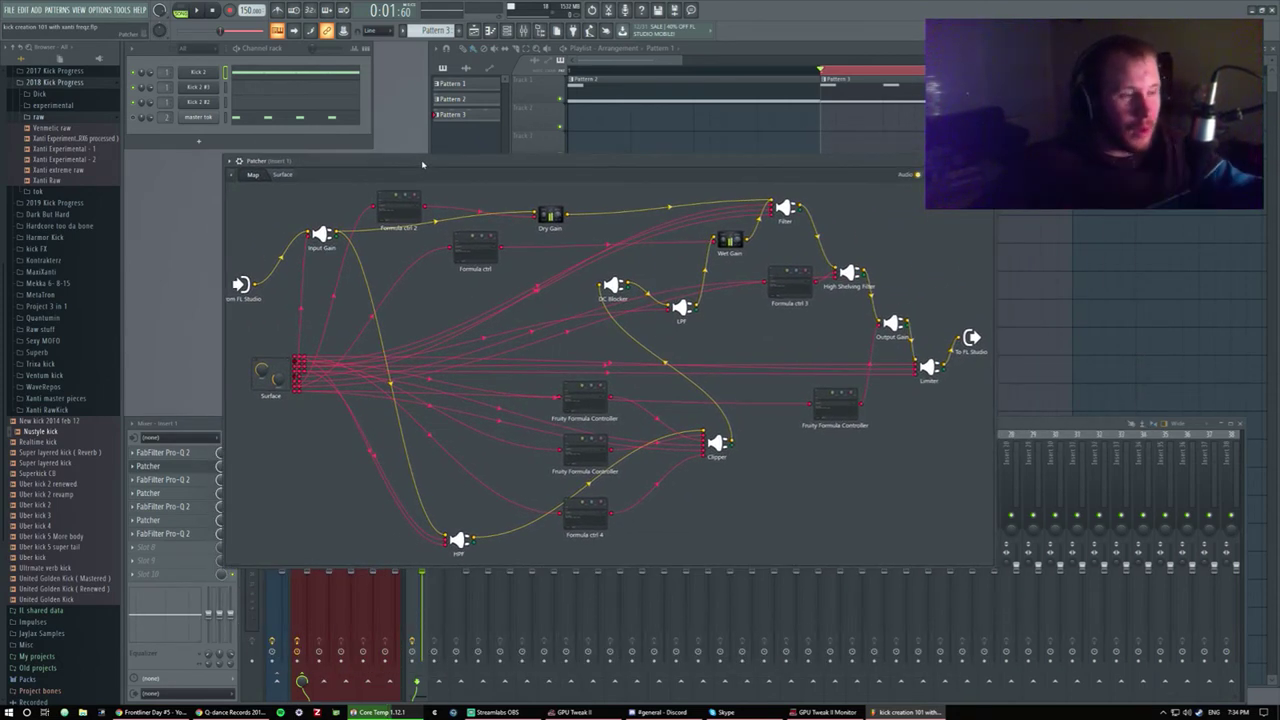
left_click_drag(276, 378, 268, 412)
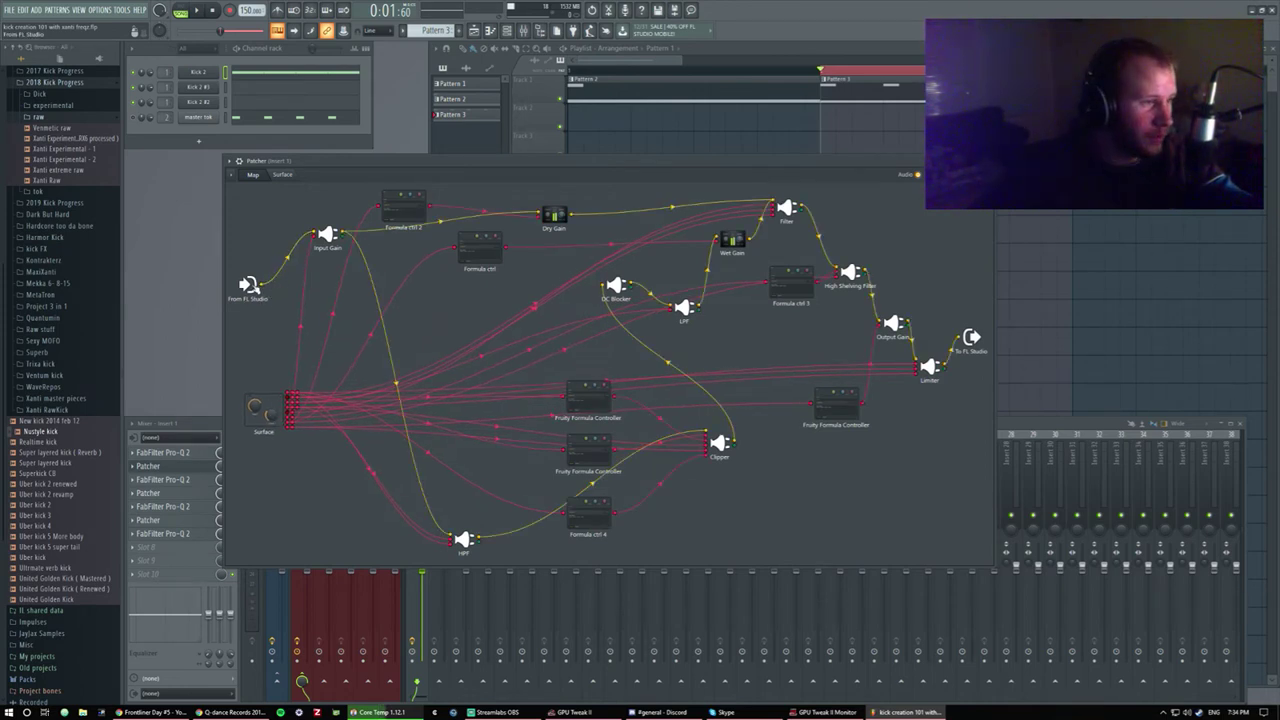
left_click_drag(972, 340, 972, 276)
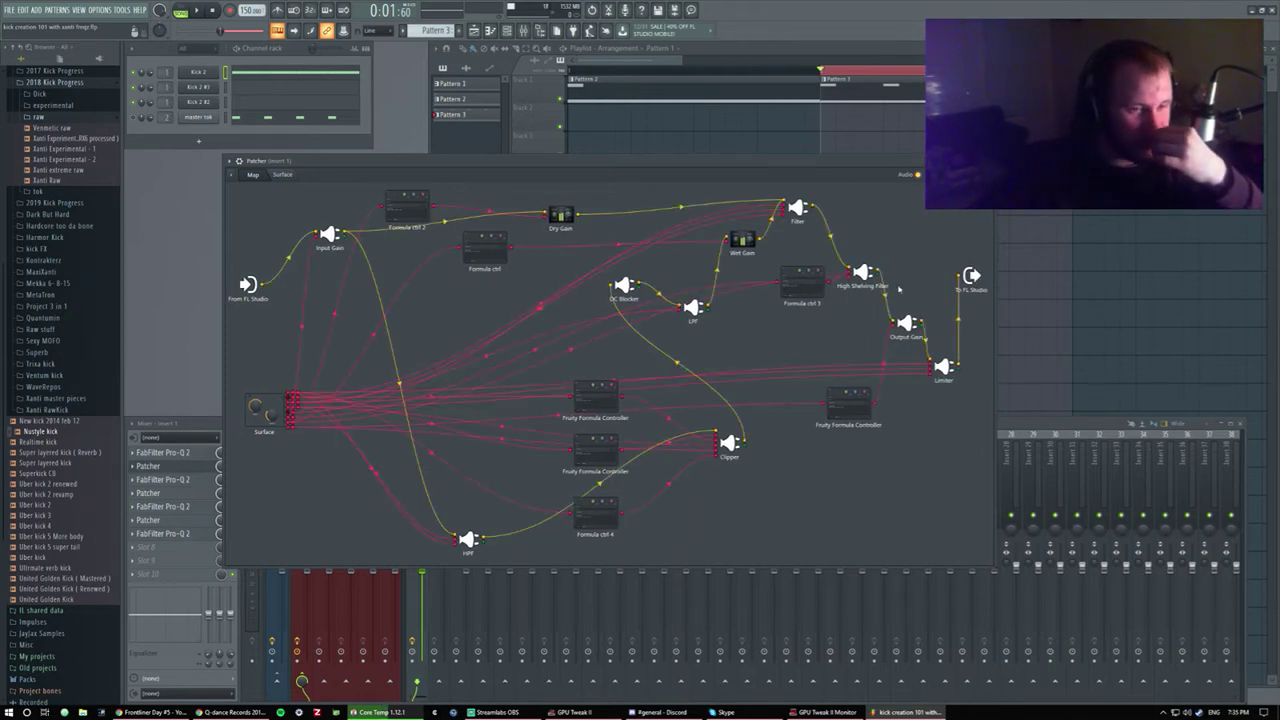
mouse_move(249, 286)
left_mouse_down()
mouse_move(255, 232)
mouse_move(248, 270)
left_mouse_up()
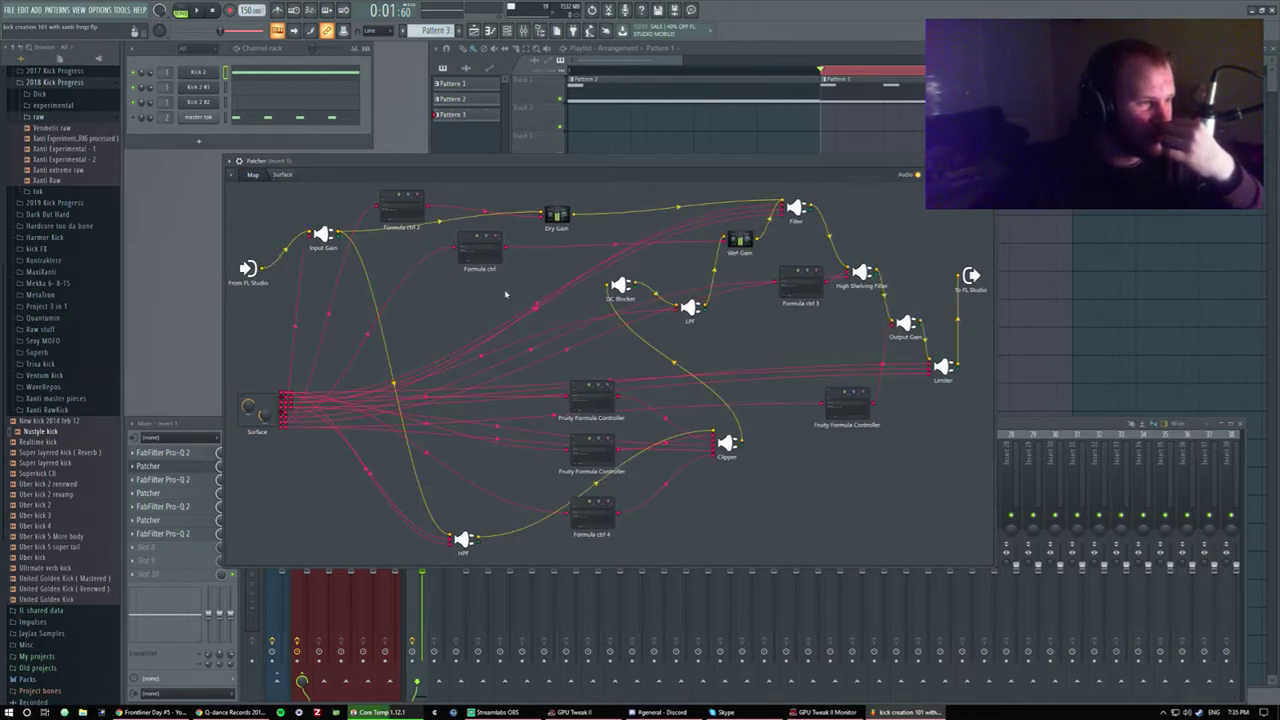
left_click_drag(970, 282, 970, 292)
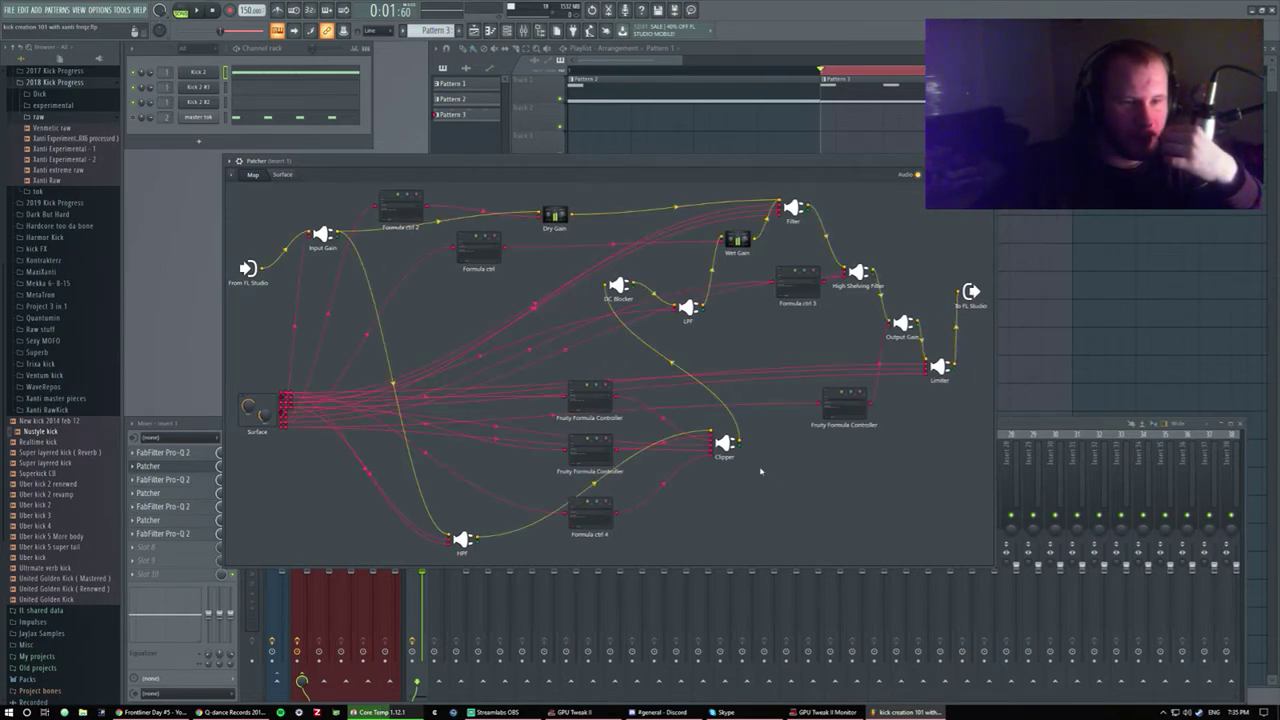
Examine the Dry Gain and formula controller modules in the Patcher map, closing each one.
mouse_move(380, 143)
left_mouse_down()
mouse_move(407, 179)
mouse_move(393, 163)
left_mouse_up()
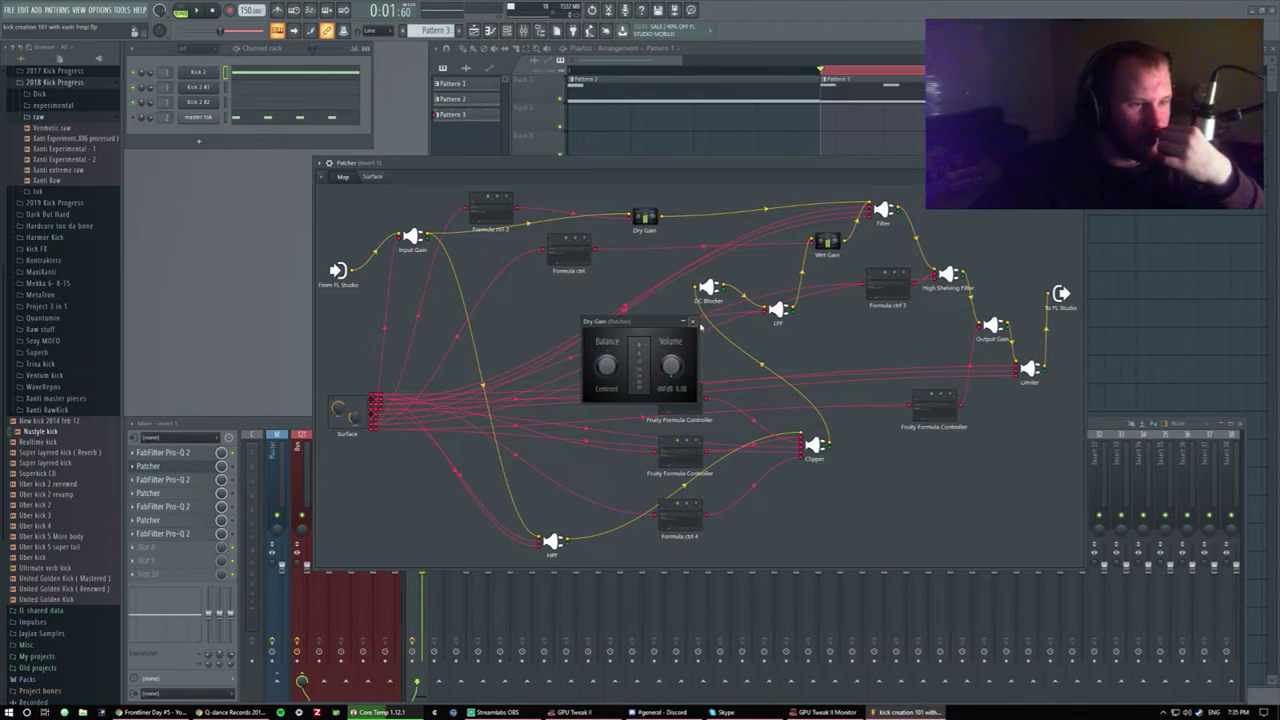
mouse_move(685, 465)
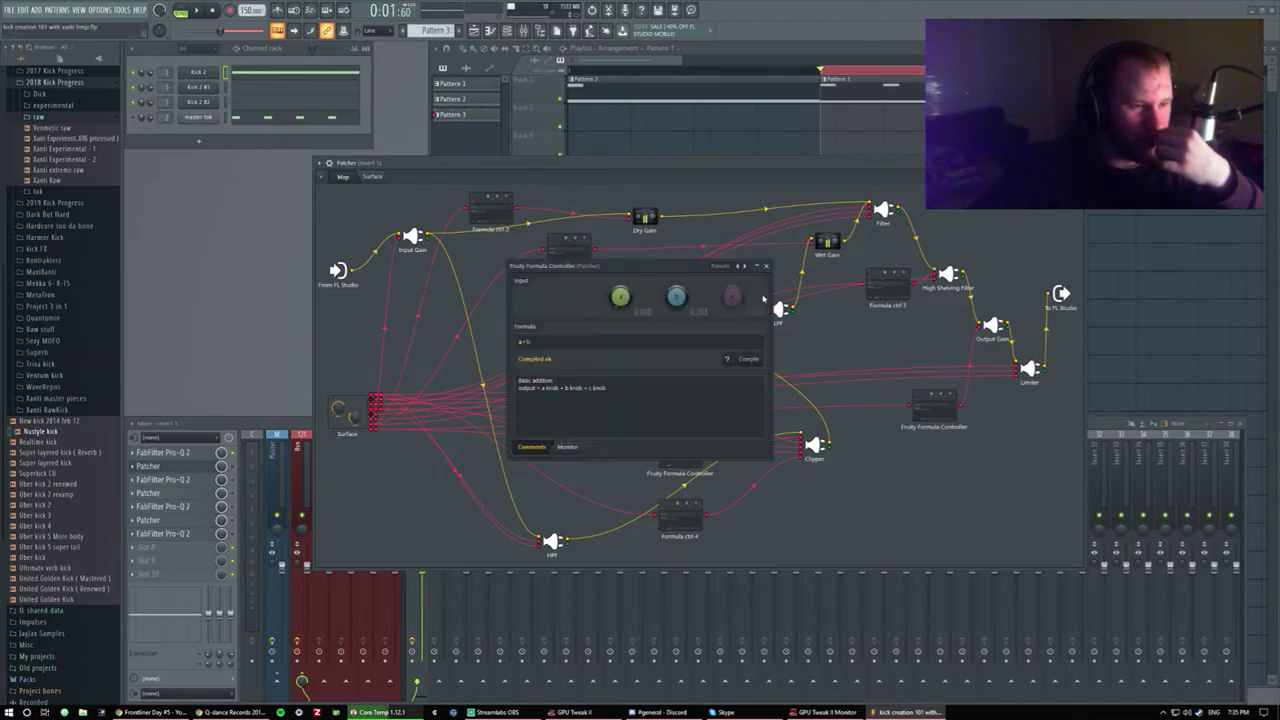
mouse_move(492, 214)
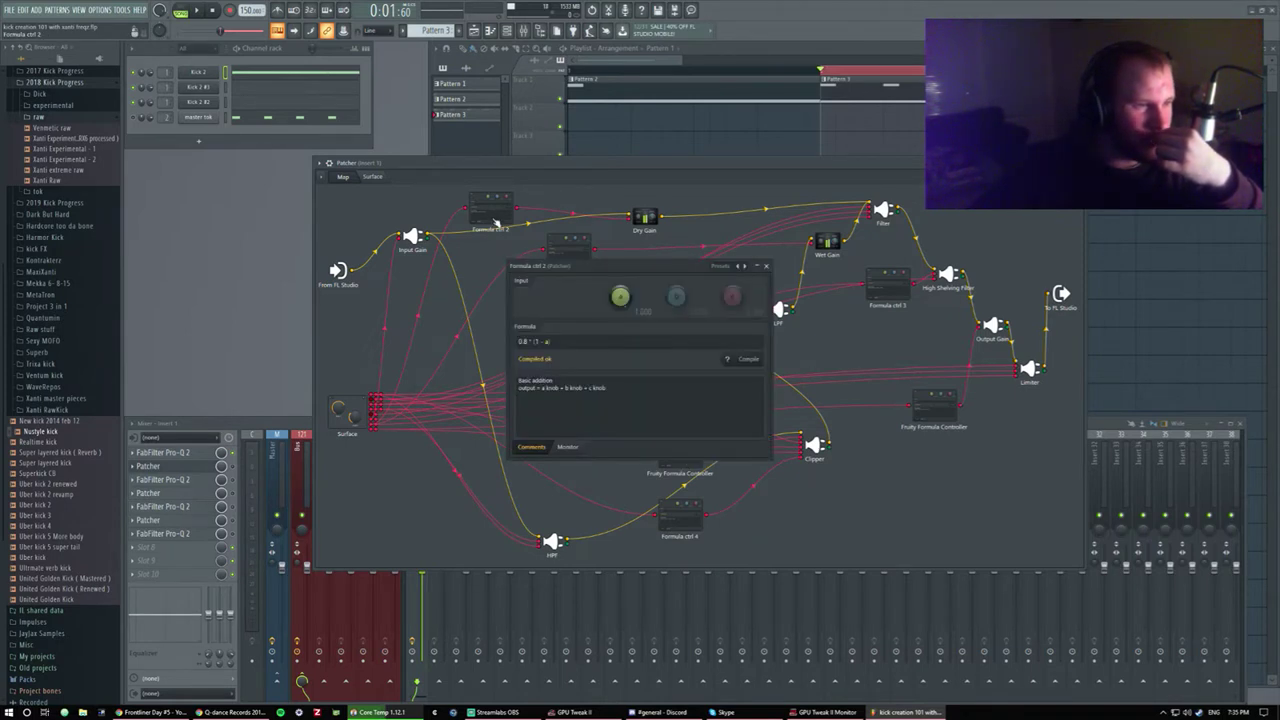
left_click(768, 266)
Examine the Pro-Q 2 behind the Input Gain module and its output level setting, and close it.
left_click(412, 240)
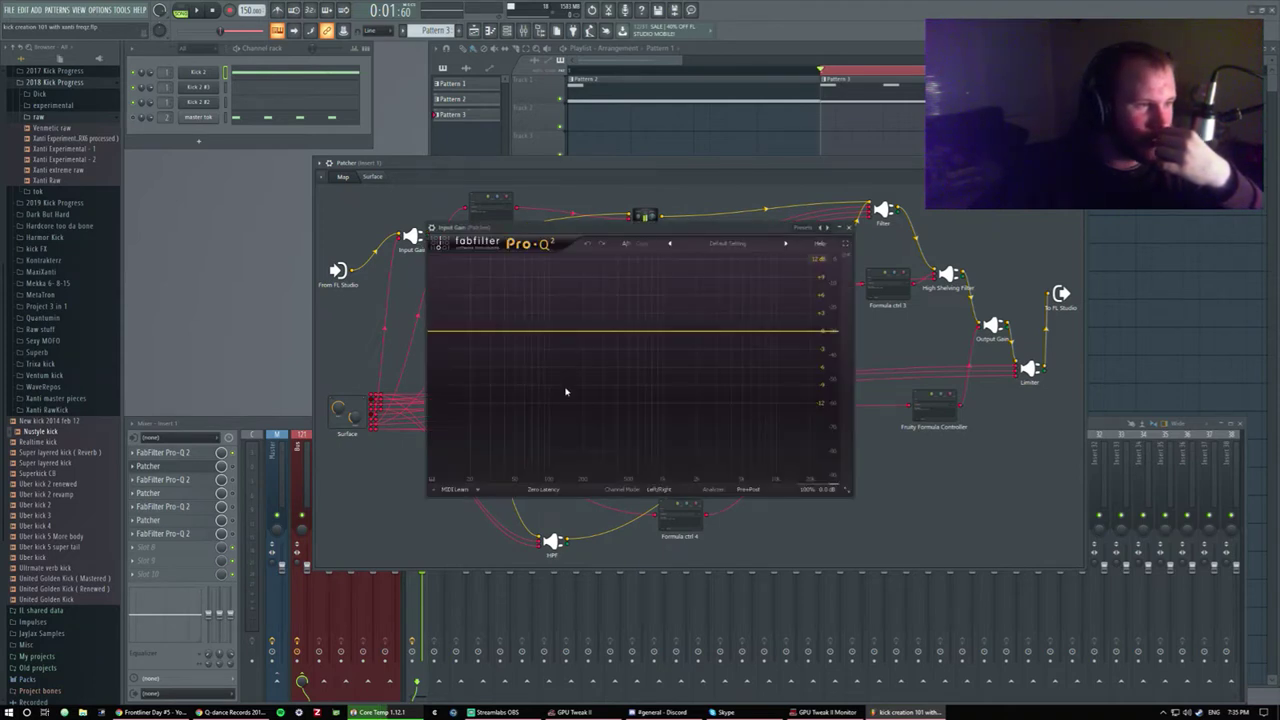
left_click_drag(620, 228, 580, 250)
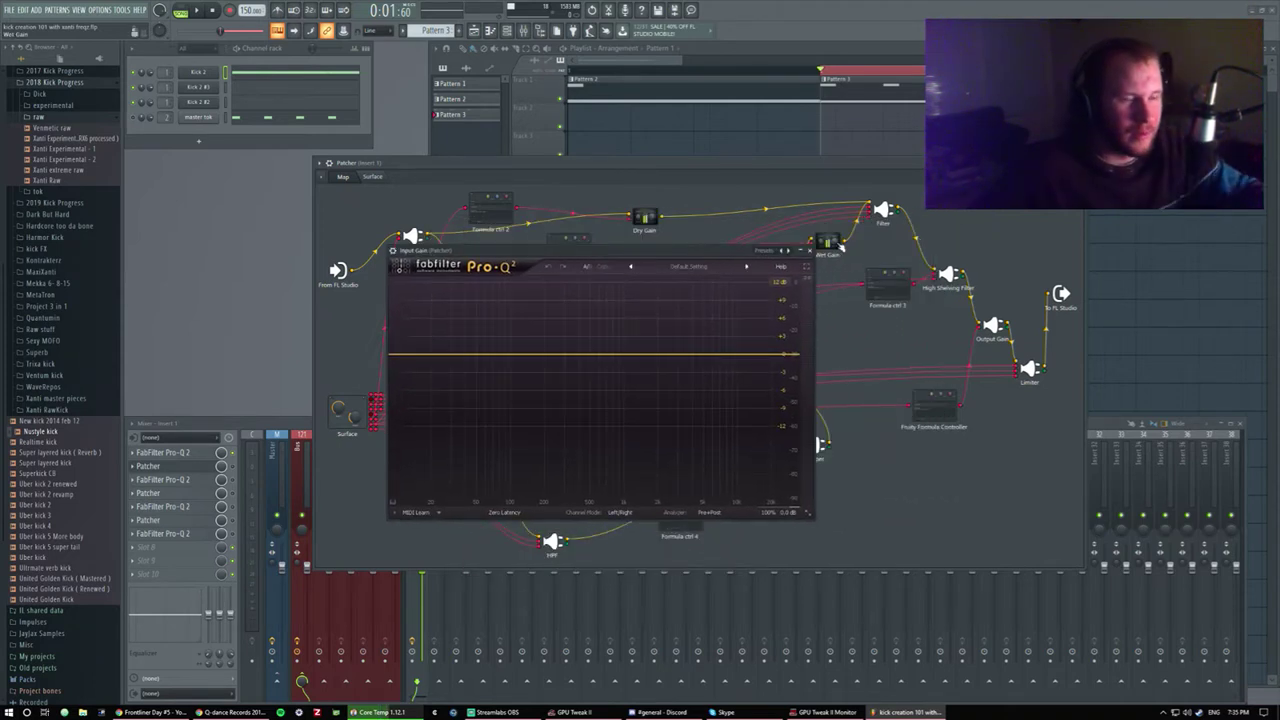
mouse_move(762, 502)
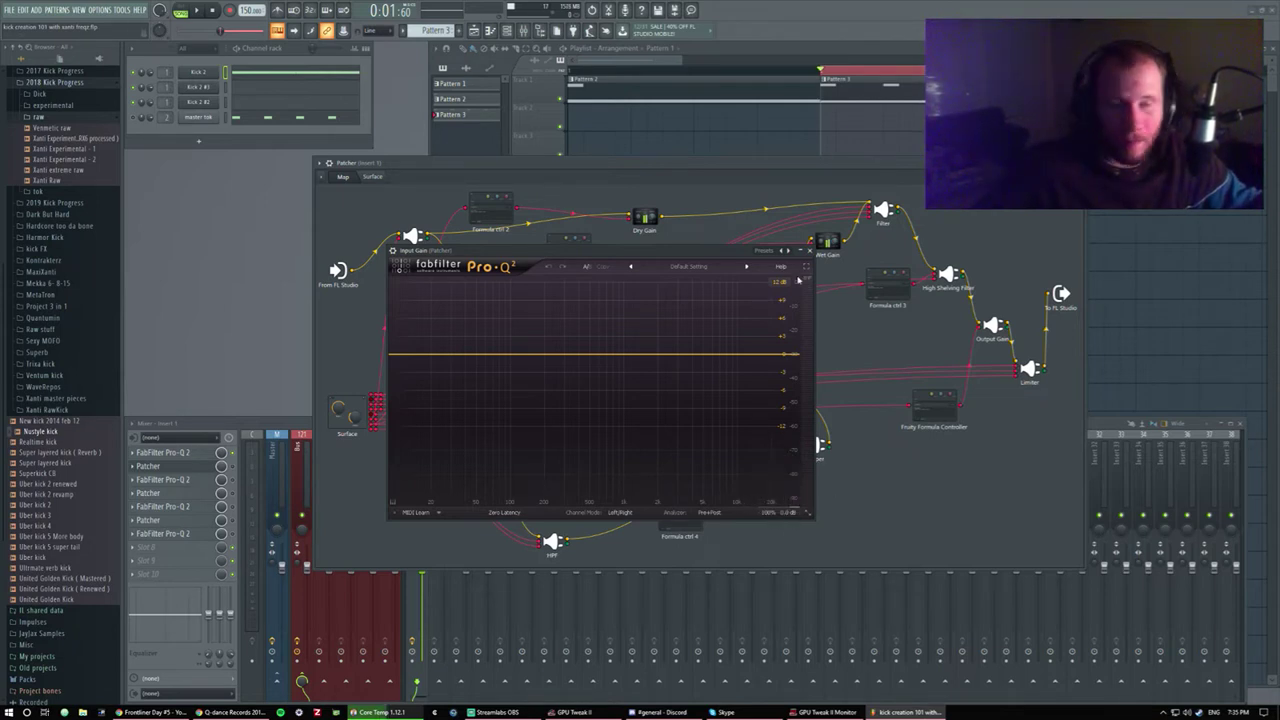
left_click(809, 253)
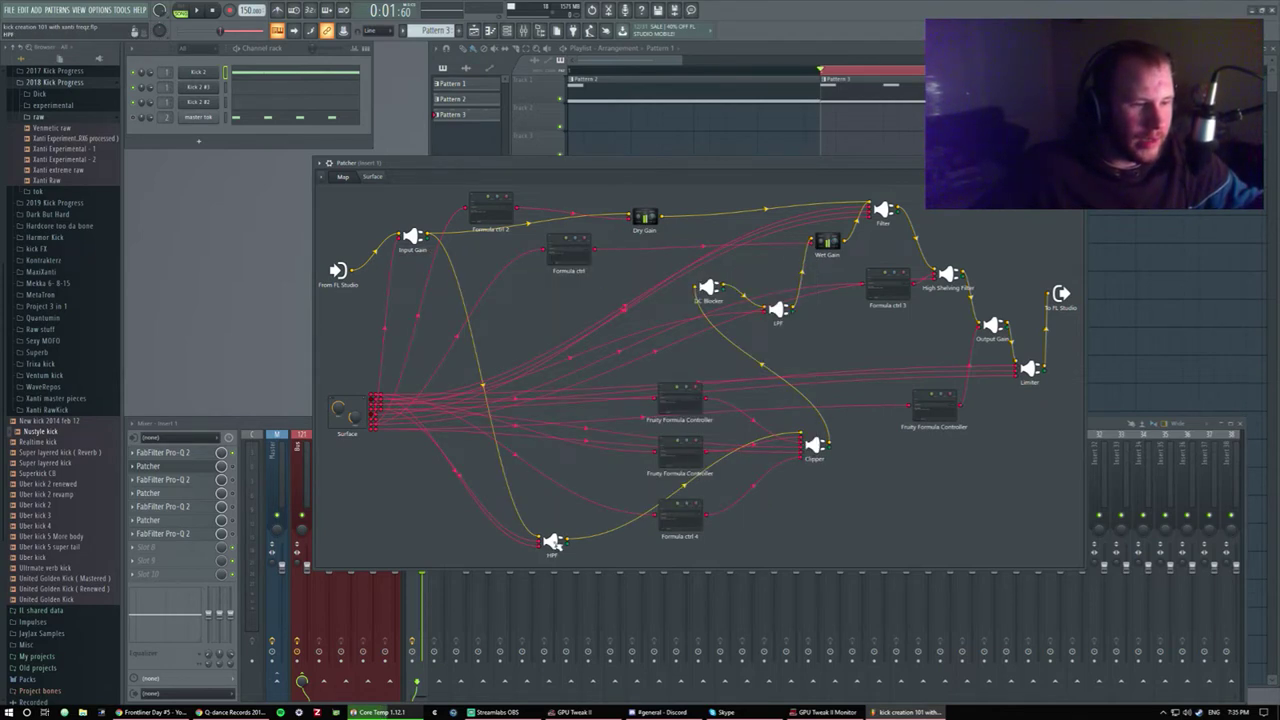
Examine the high-pass settings of the HPF module's MBandPass beside the signal path, and close it.
left_click(553, 543)
left_click_drag(598, 256, 589, 265)
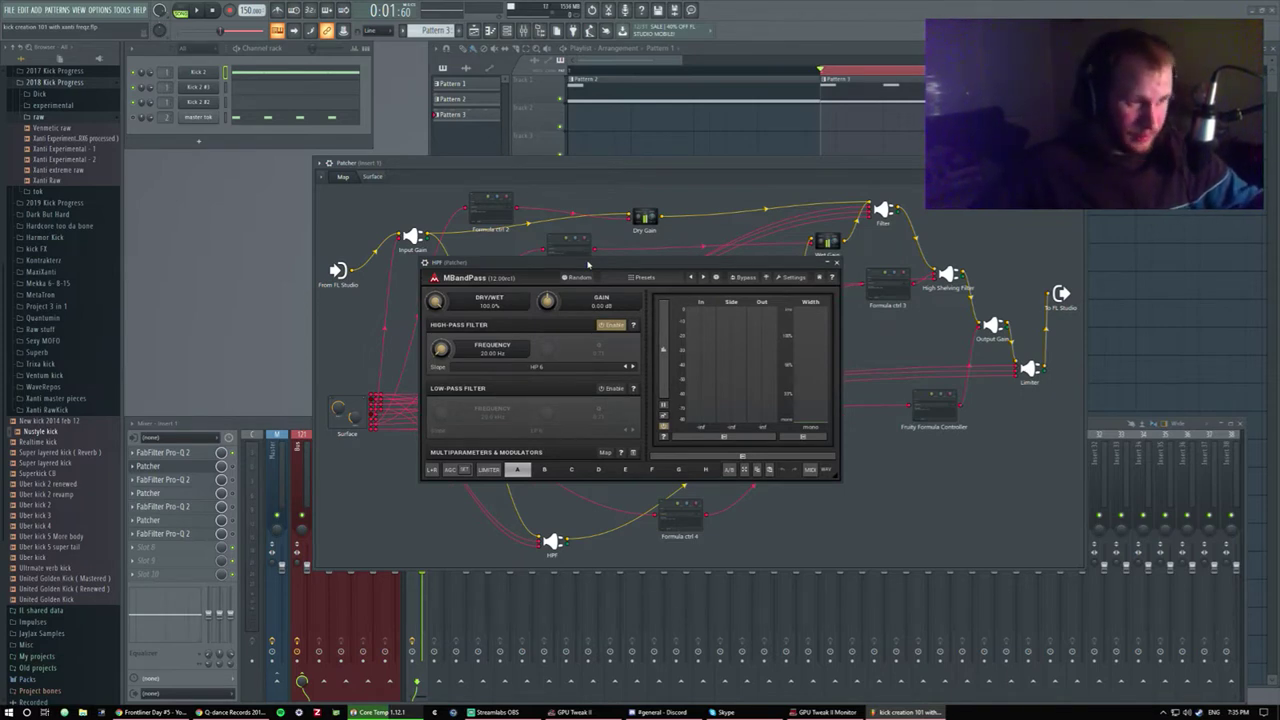
left_click_drag(589, 265, 582, 285)
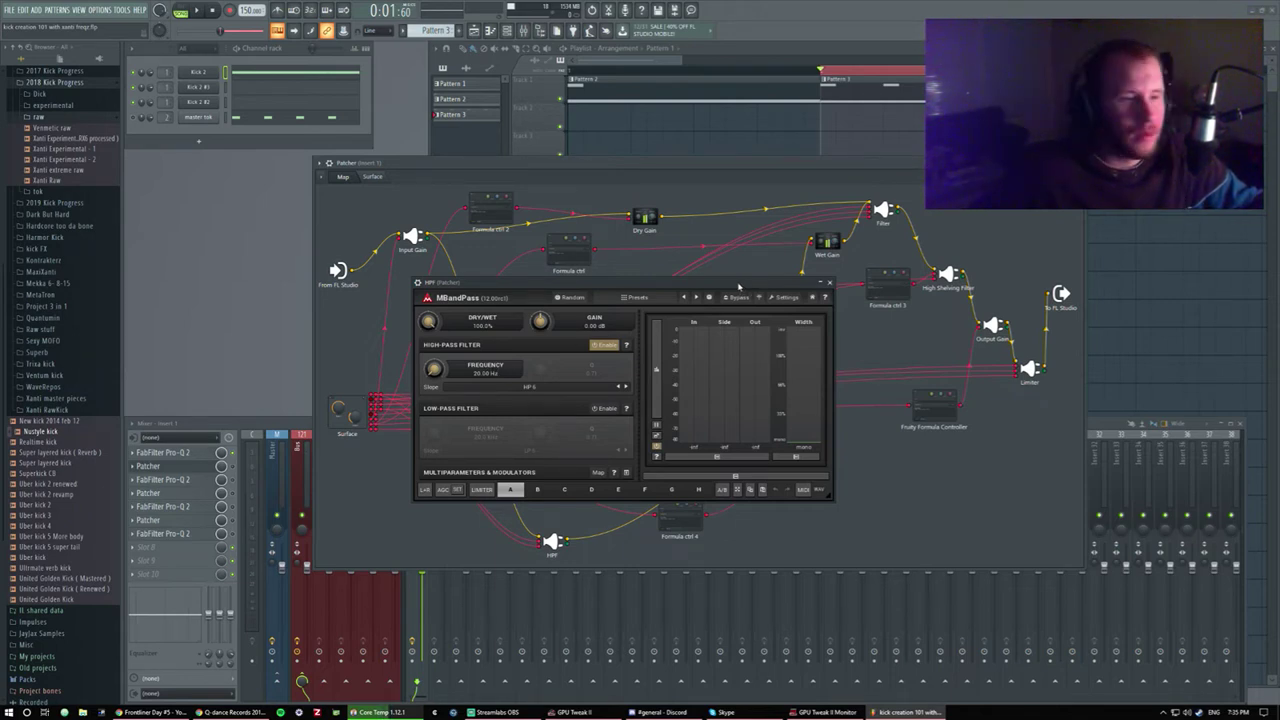
left_click_drag(745, 287, 663, 328)
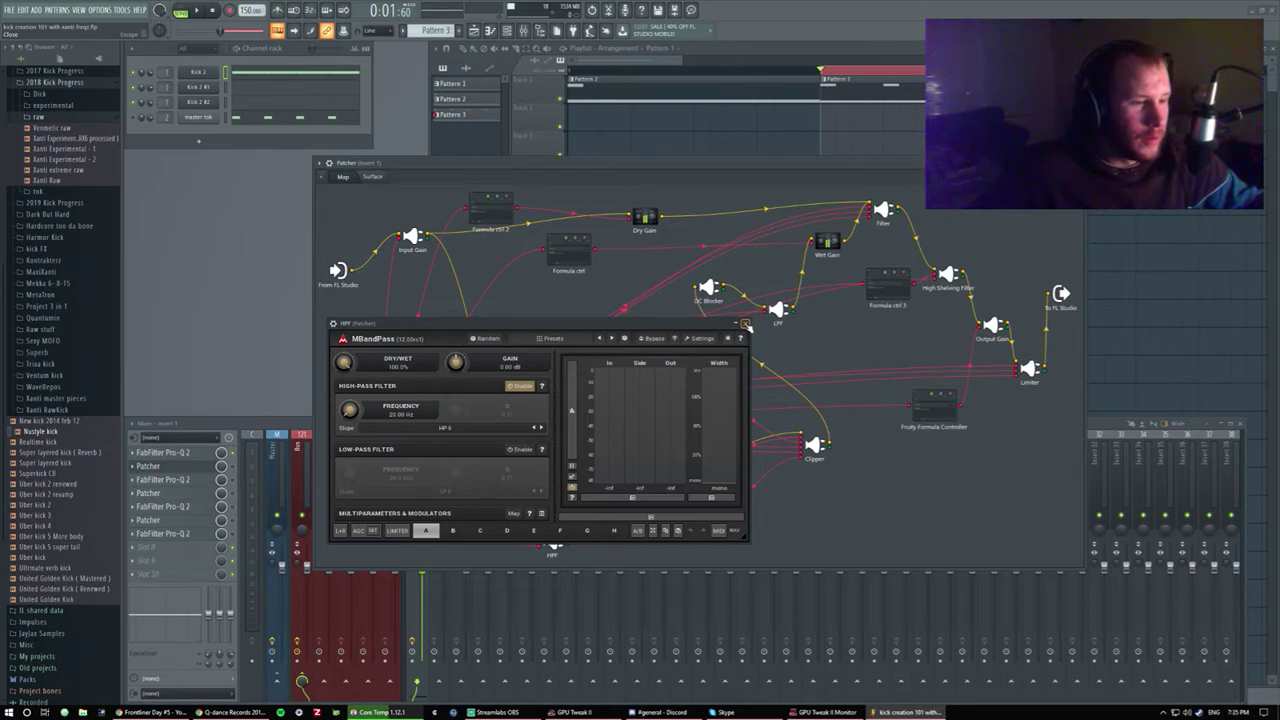
left_click_drag(469, 329, 475, 323)
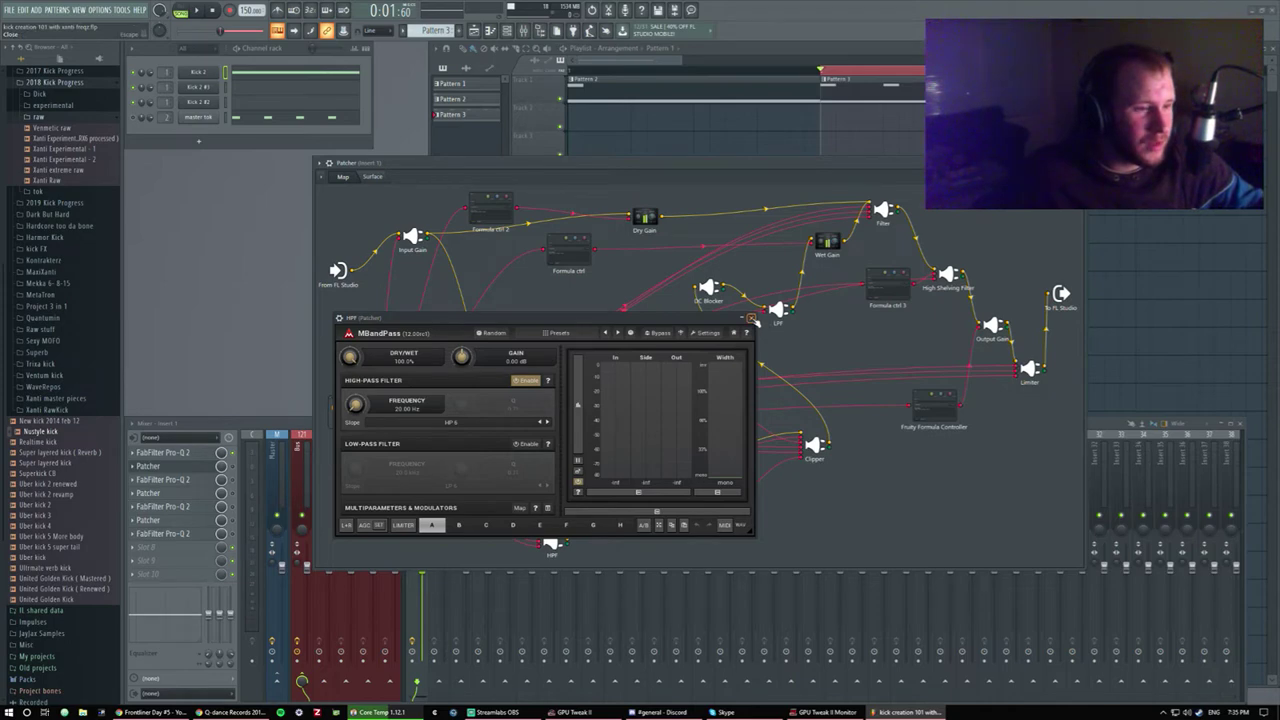
left_click(751, 318)
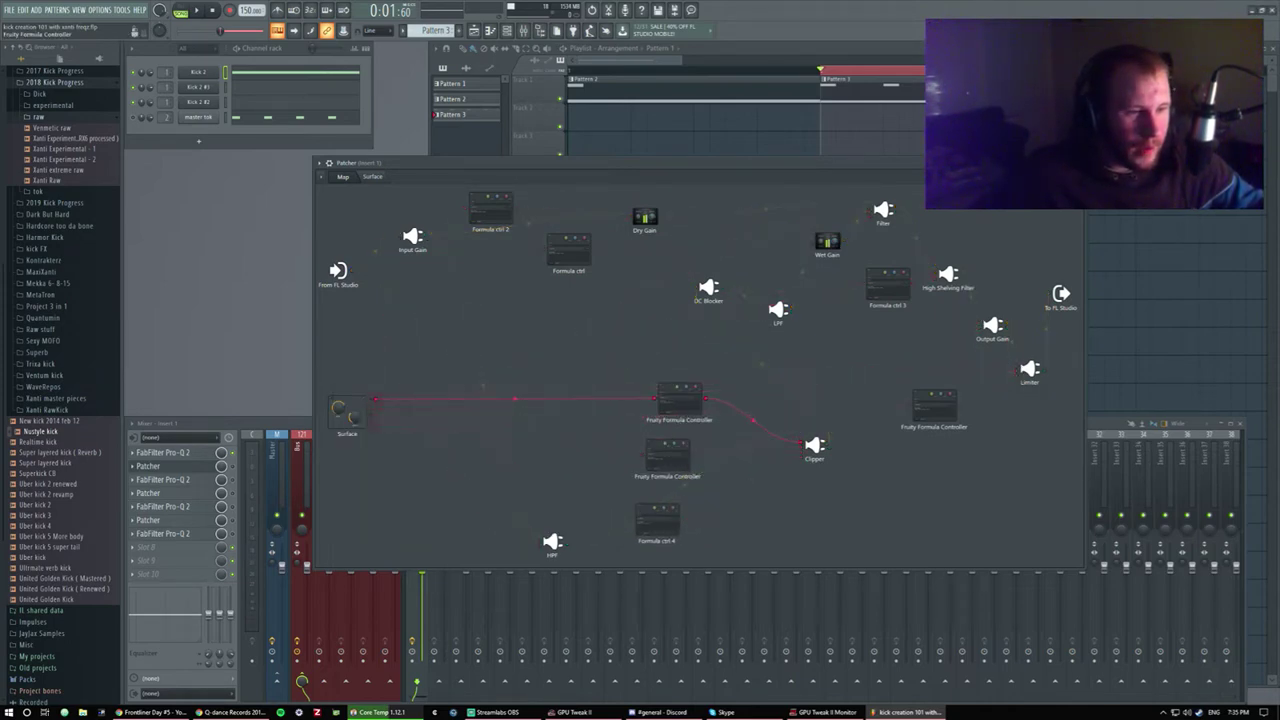
Examine the transfer curve and controls of the Clipper module's Bad Buss Mojo, and close it.
left_click(815, 445)
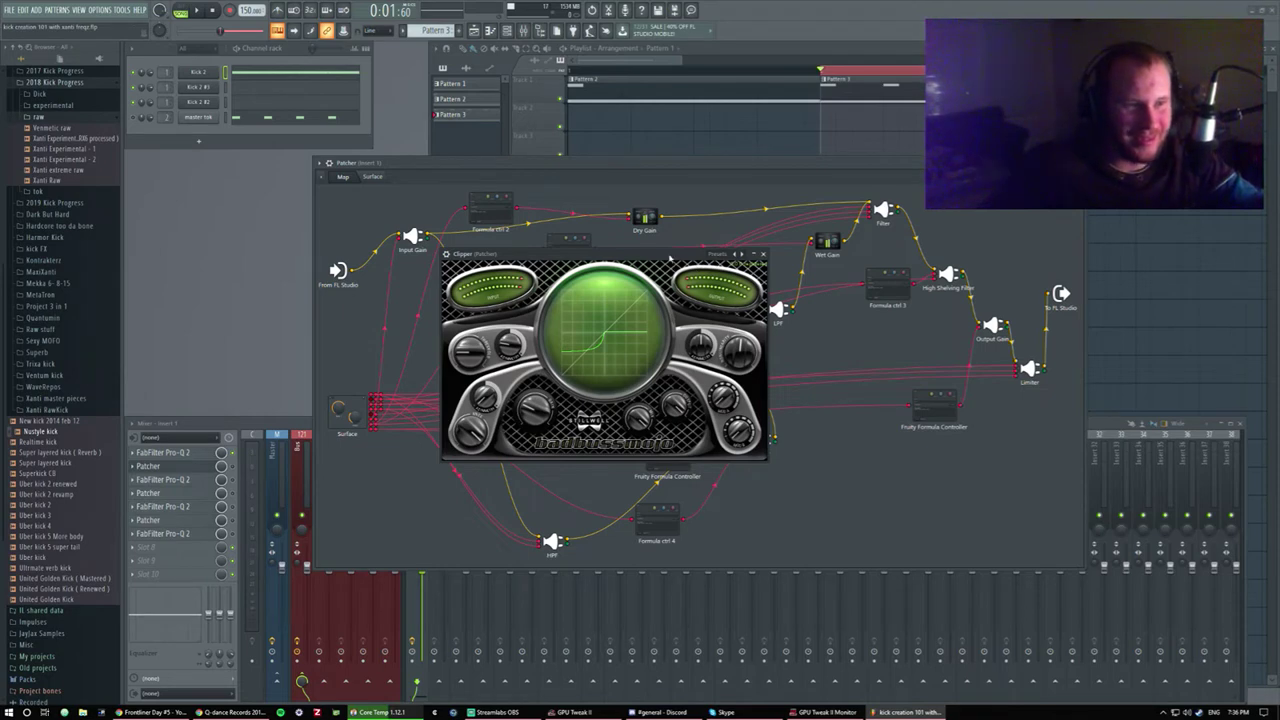
left_click_drag(670, 258, 652, 292)
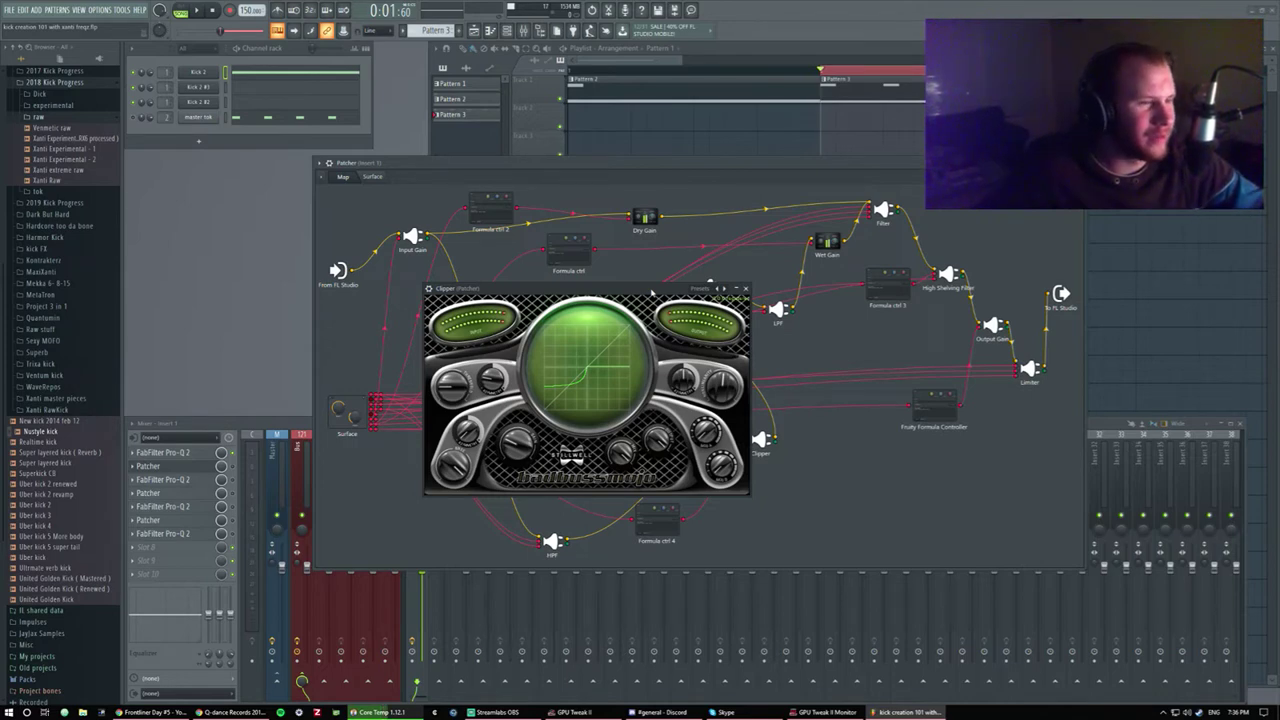
left_click_drag(652, 292, 592, 314)
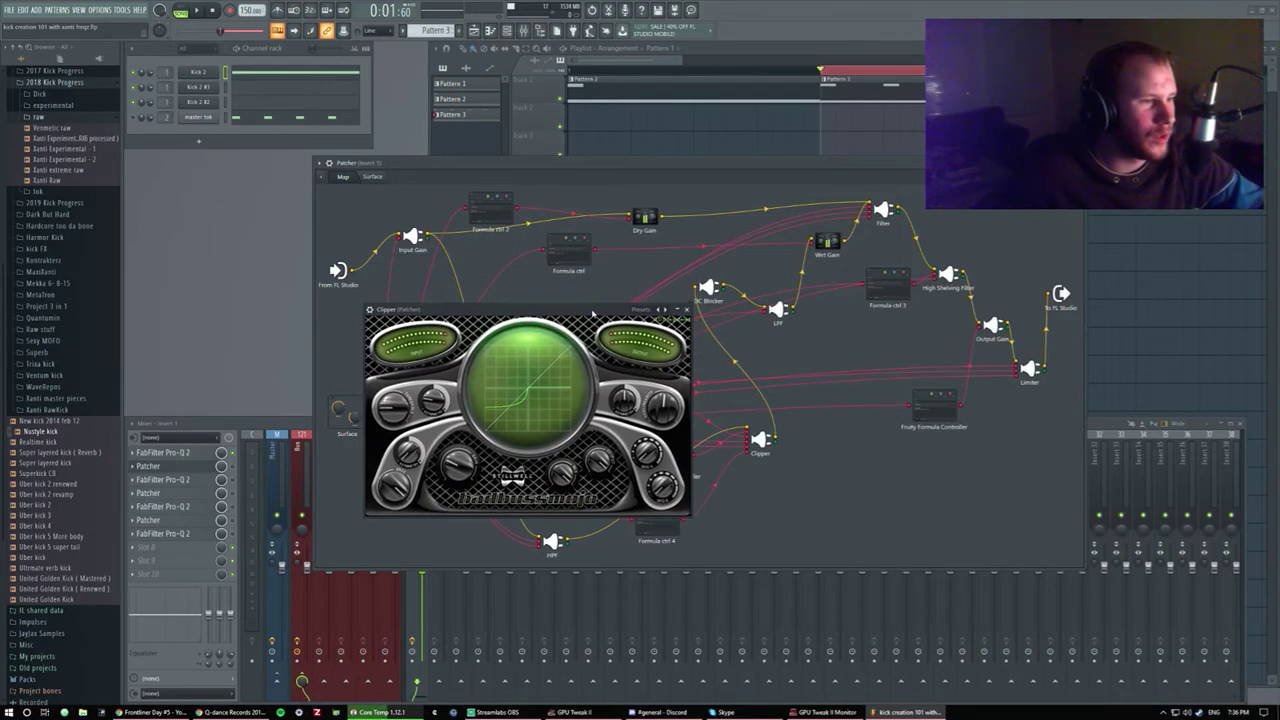
left_click(687, 310)
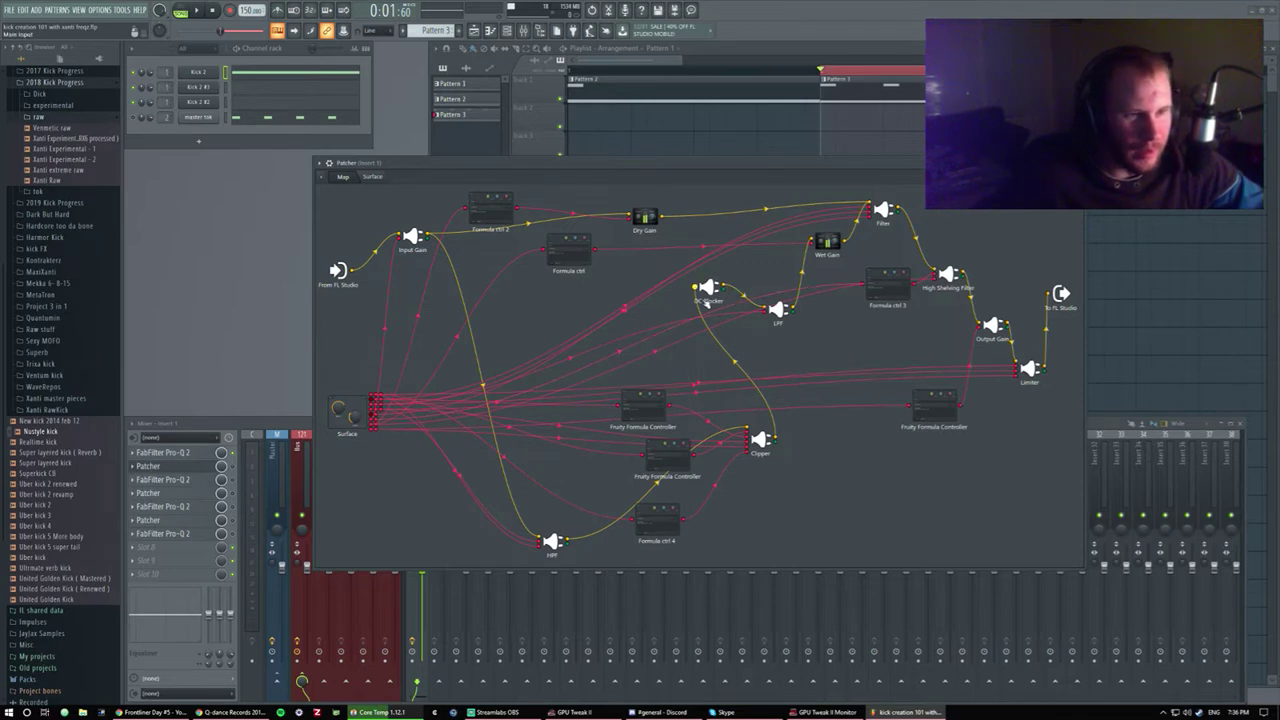
Examine the DC Blocker module and the low-pass settings of the LPF module's MBandPass, closing both.
double_click(709, 290)
left_click_drag(619, 253, 546, 320)
left_click(732, 315)
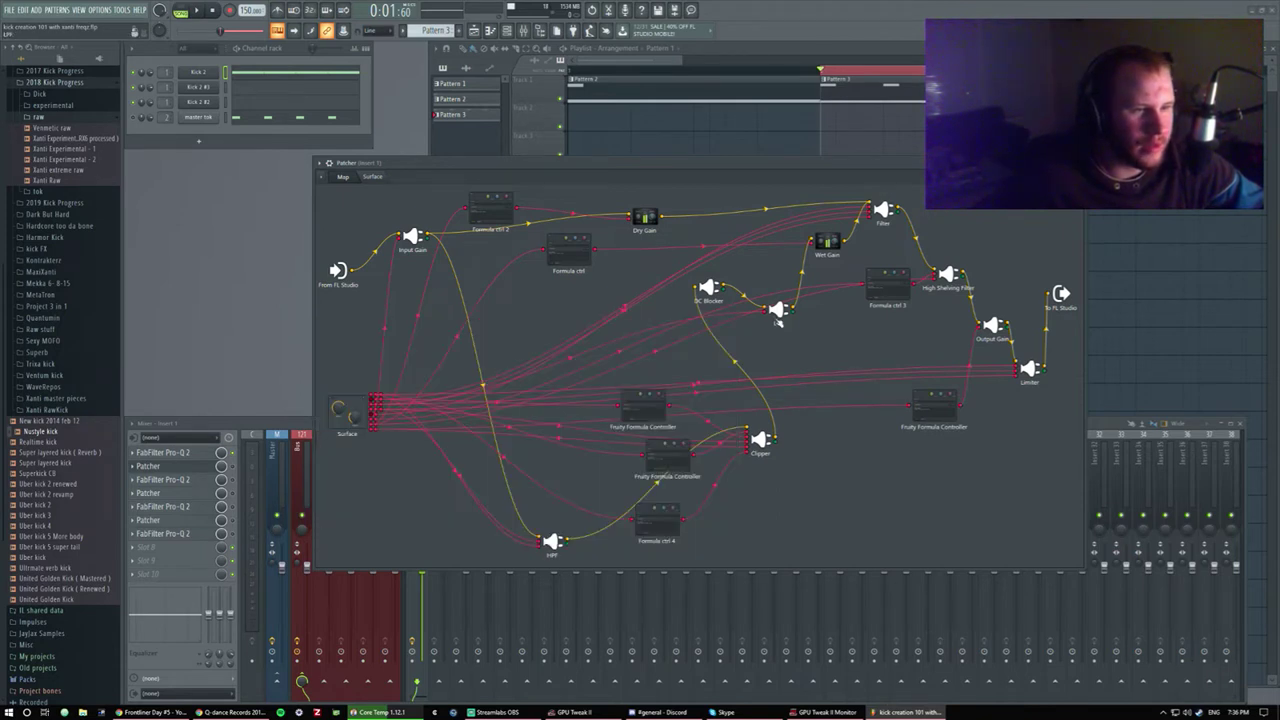
double_click(778, 311)
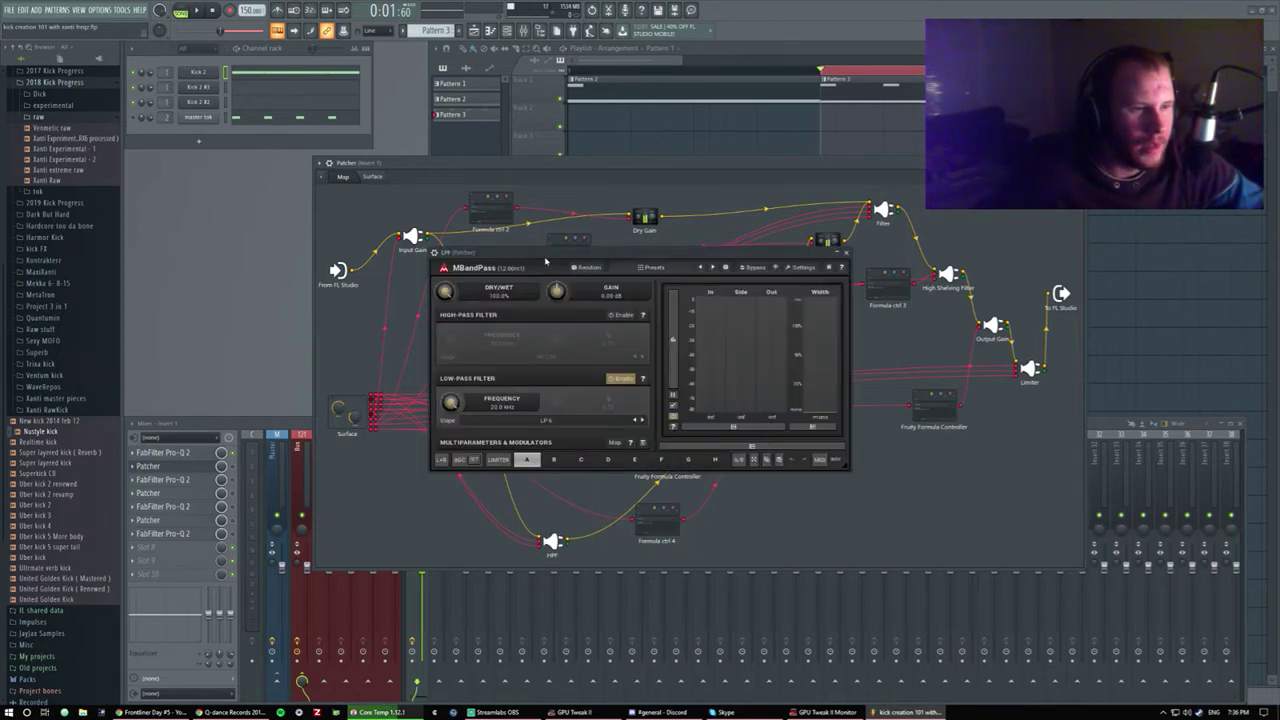
left_click_drag(545, 262, 530, 345)
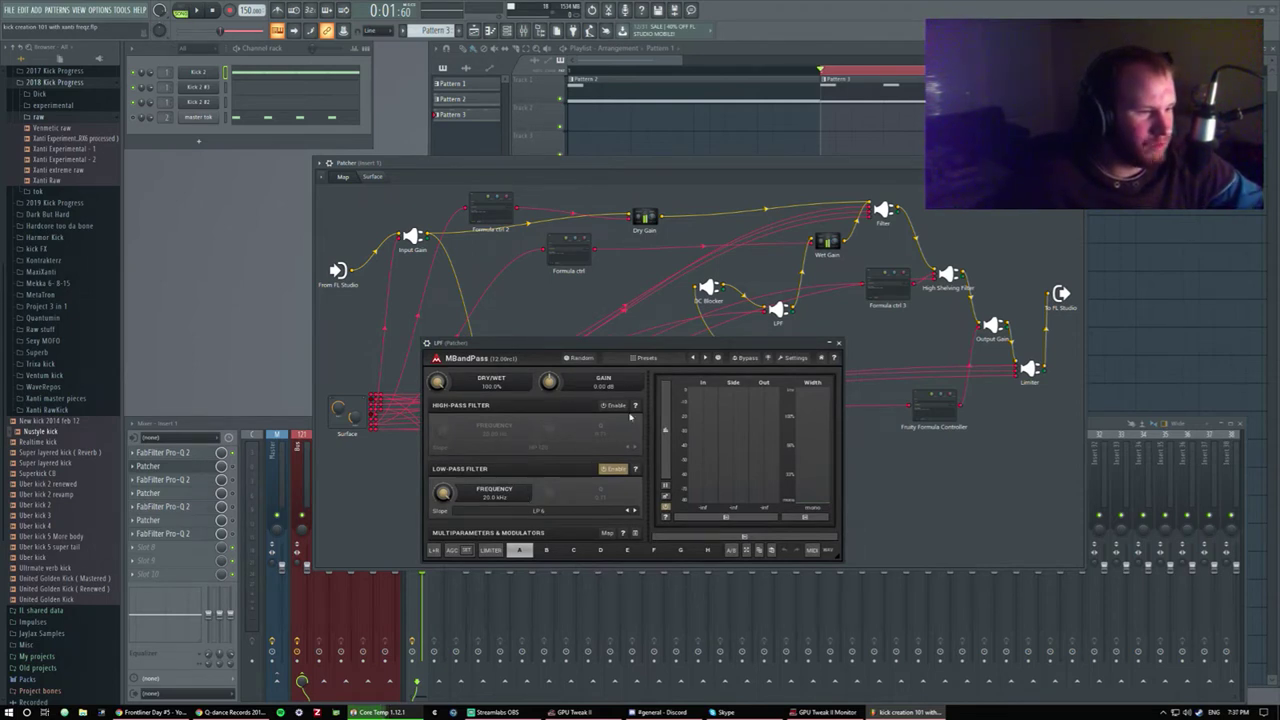
left_click(839, 343)
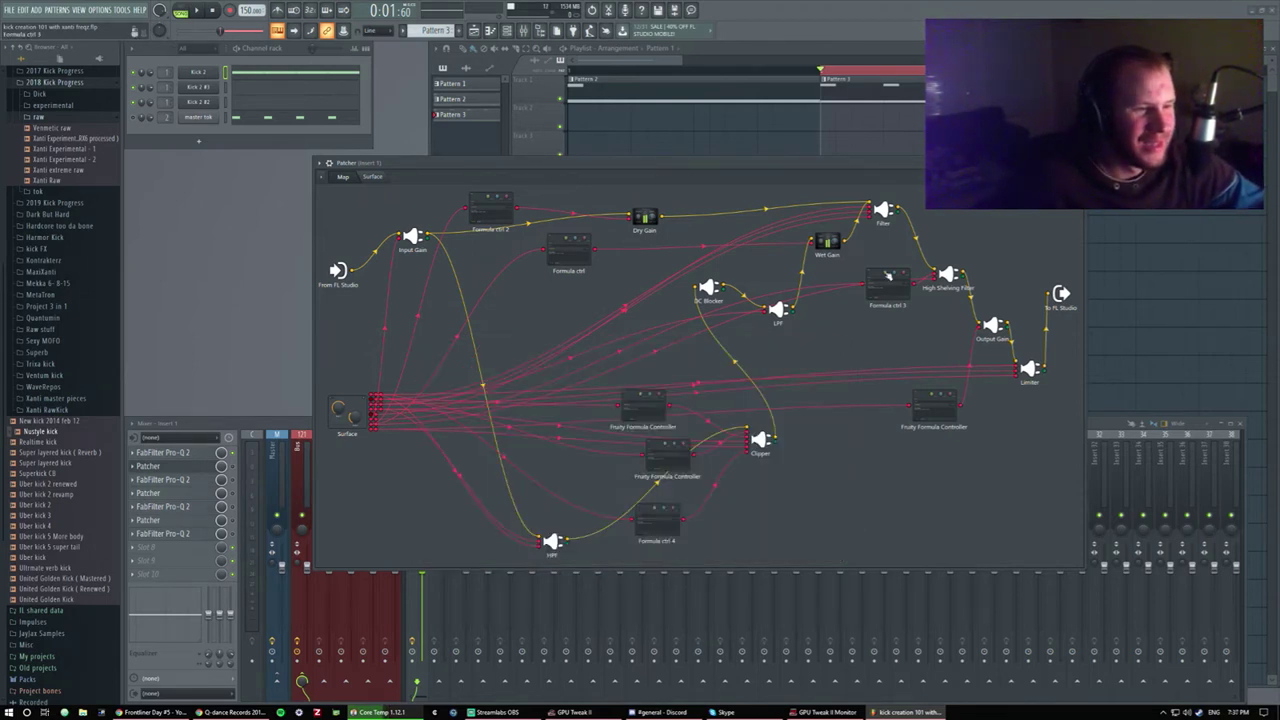
Examine the high-pass and low-pass settings of the Filter module's MBandPass, and close it.
double_click(884, 214)
left_click_drag(549, 259, 577, 262)
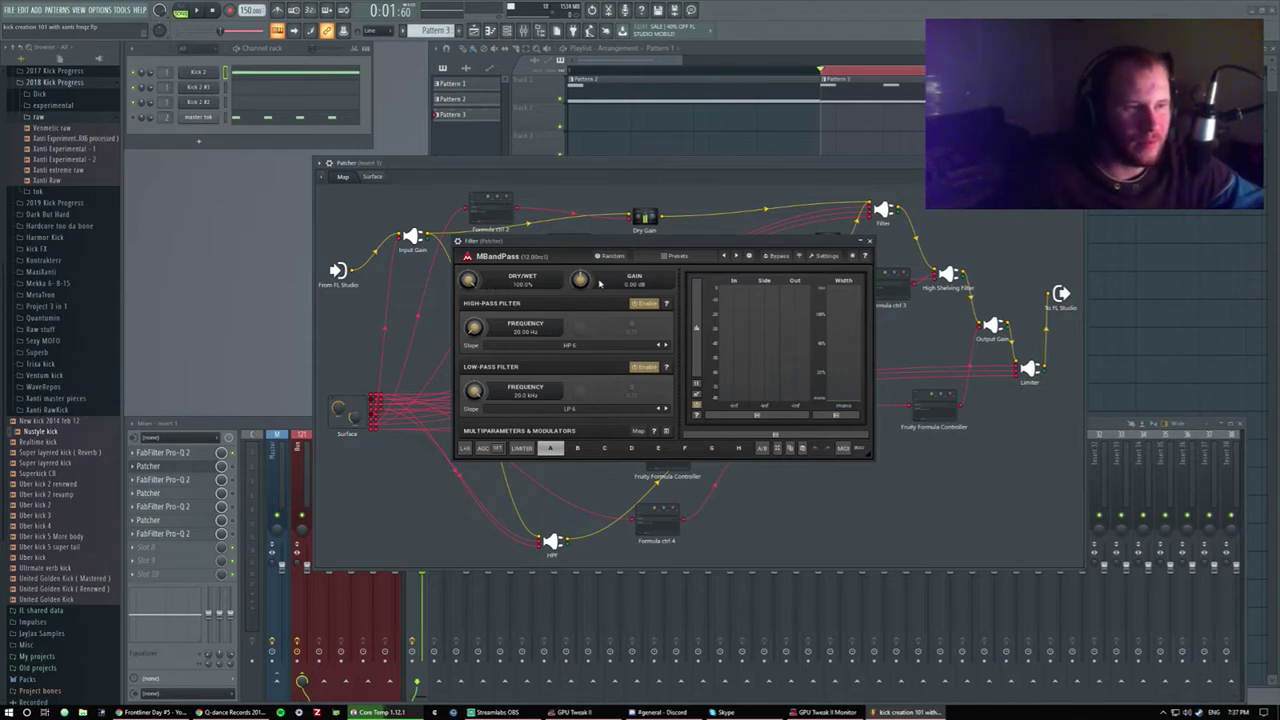
left_click_drag(625, 245, 608, 282)
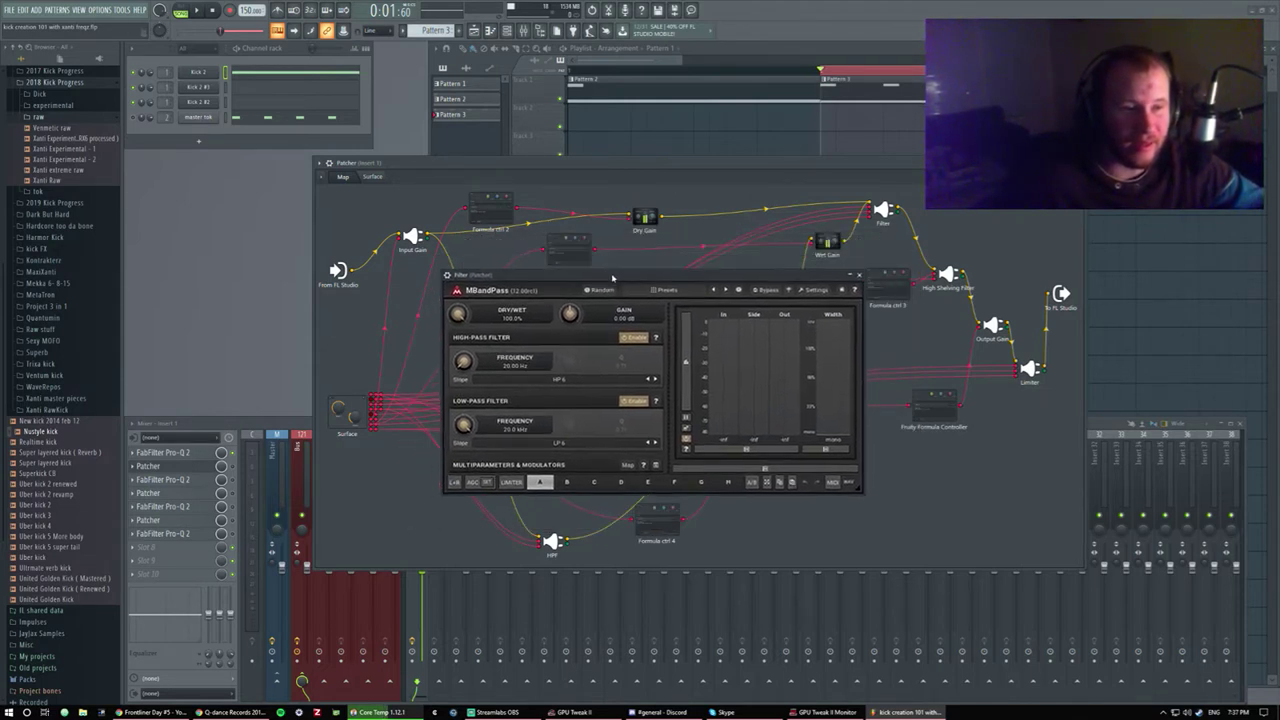
left_click(852, 281)
Examine the High Shelving Filter's Pro-Q curve and the Output Gain module's Pro-Q 2 output level, closing both.
double_click(948, 275)
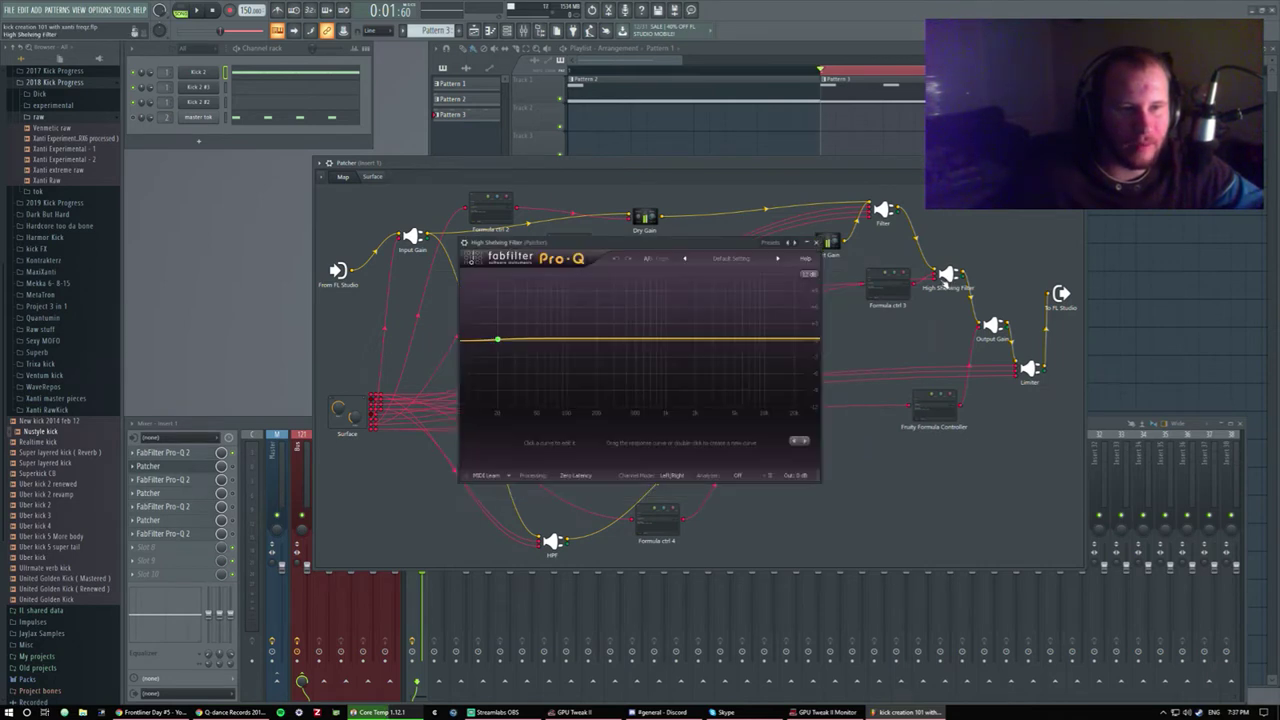
left_click_drag(748, 244, 808, 248)
left_click(877, 246)
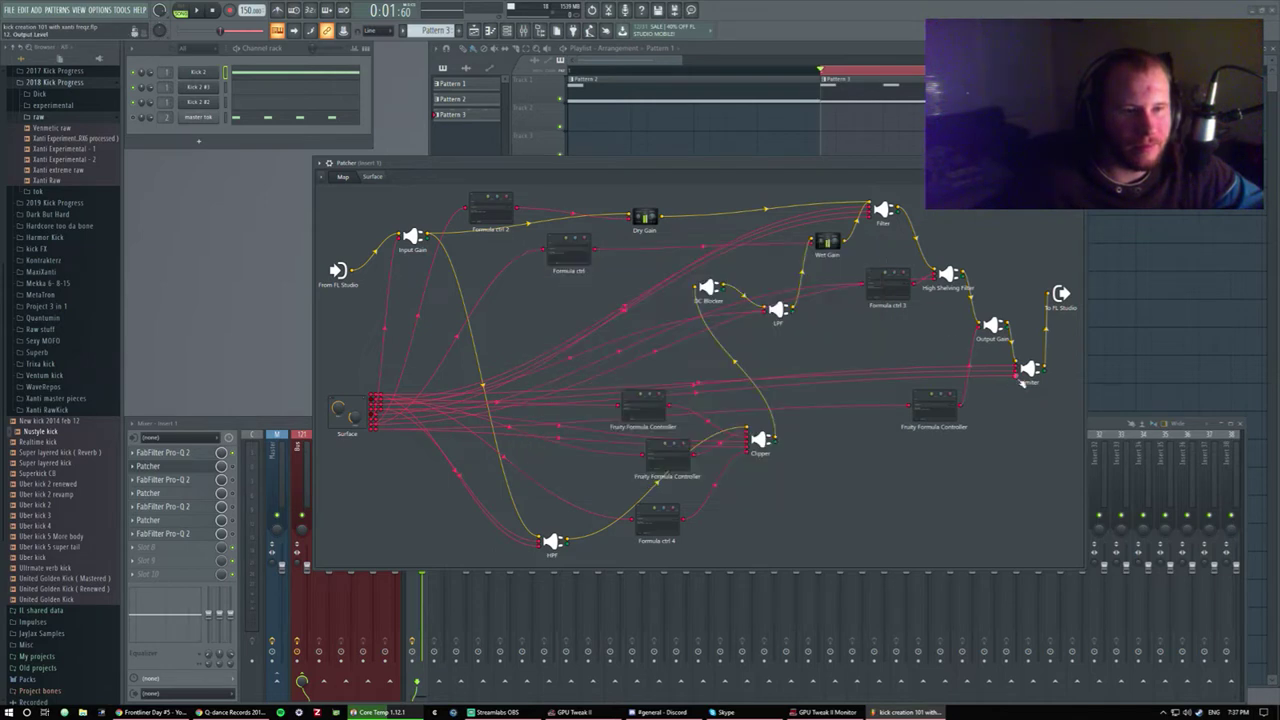
double_click(993, 326)
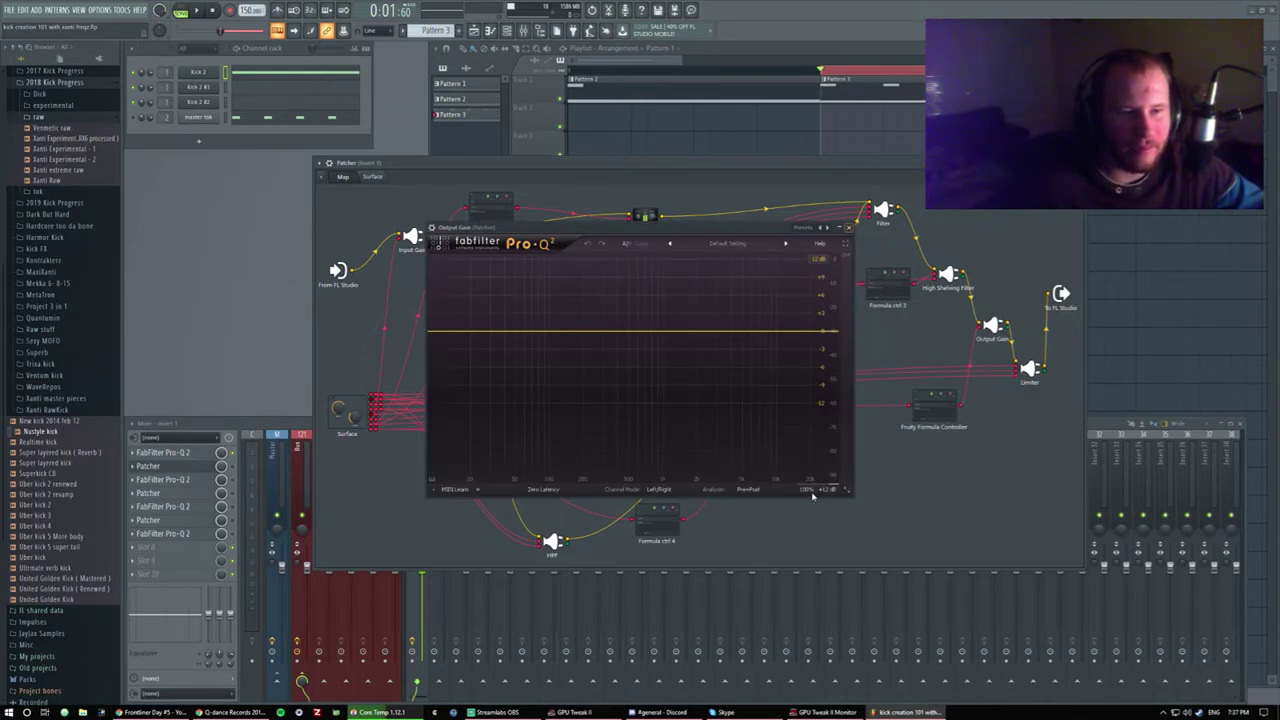
mouse_move(819, 449)
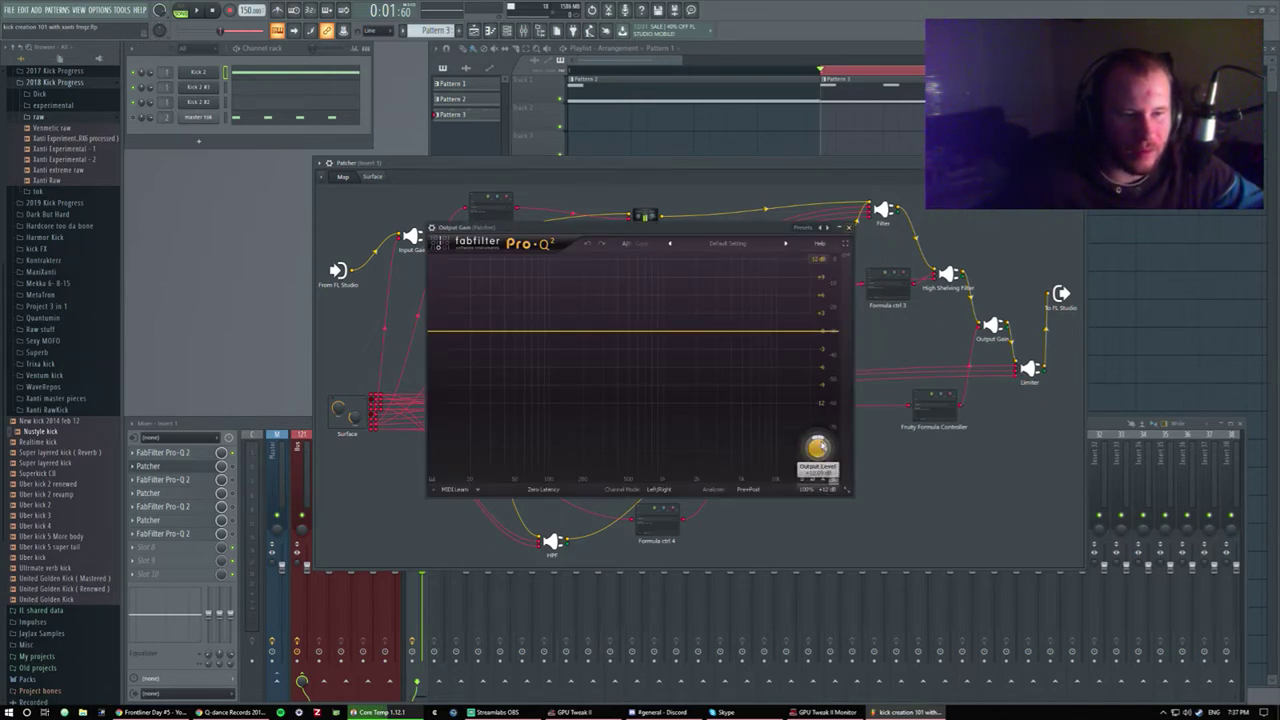
left_click(849, 227)
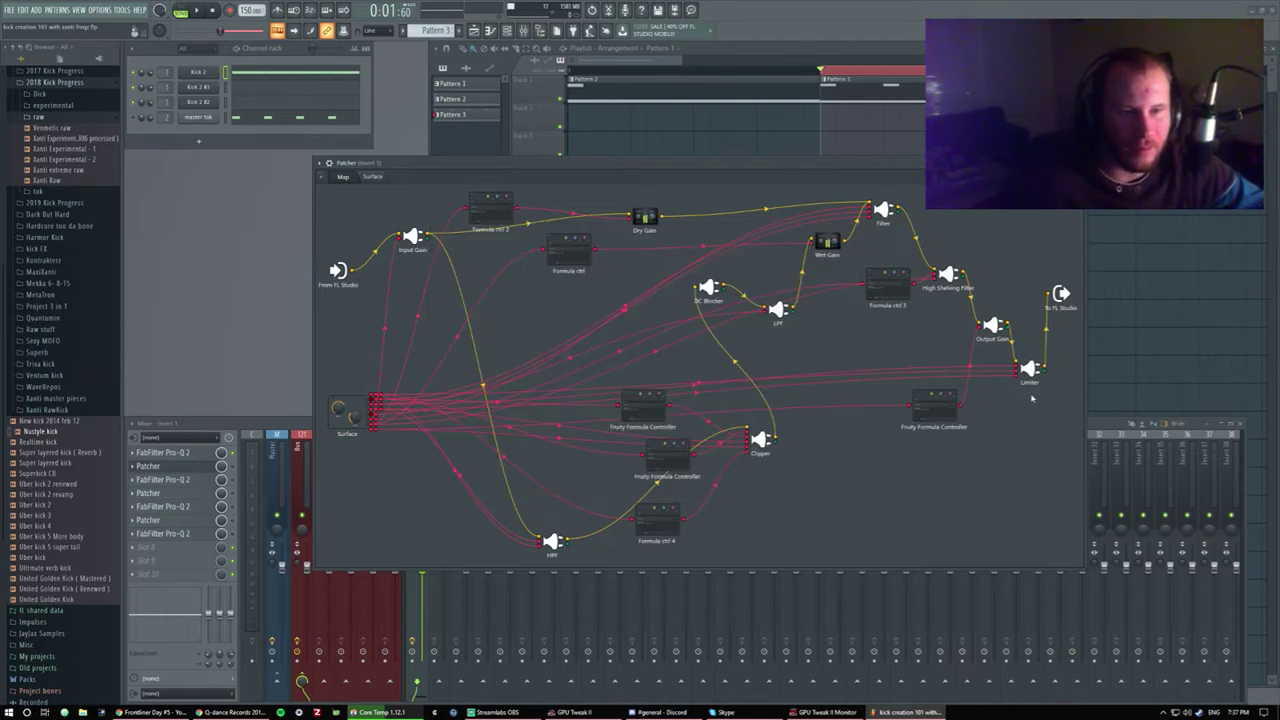
Examine the Limiter module's Pro-L and close it, and nudge the Limiter and To FL Studio nodes in the map.
double_click(1031, 370)
left_click_drag(707, 244, 684, 419)
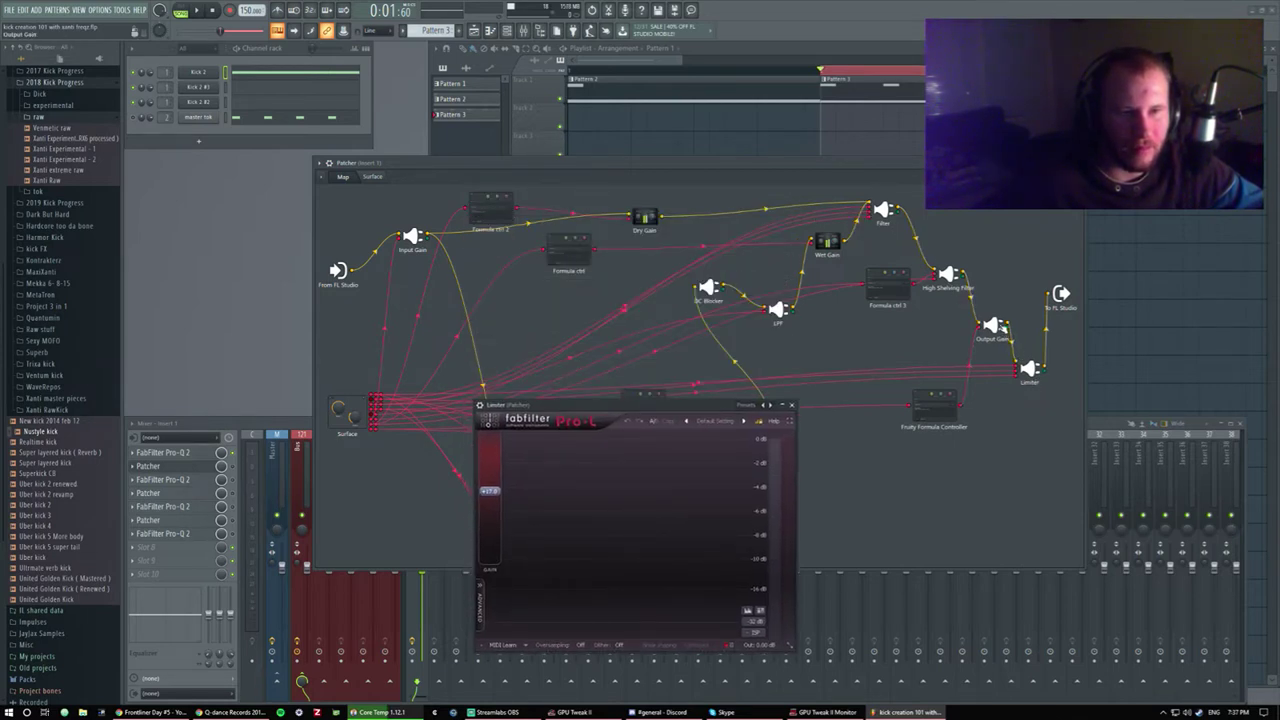
mouse_move(1034, 372)
left_mouse_down()
mouse_move(1061, 375)
mouse_move(1030, 360)
left_mouse_up()
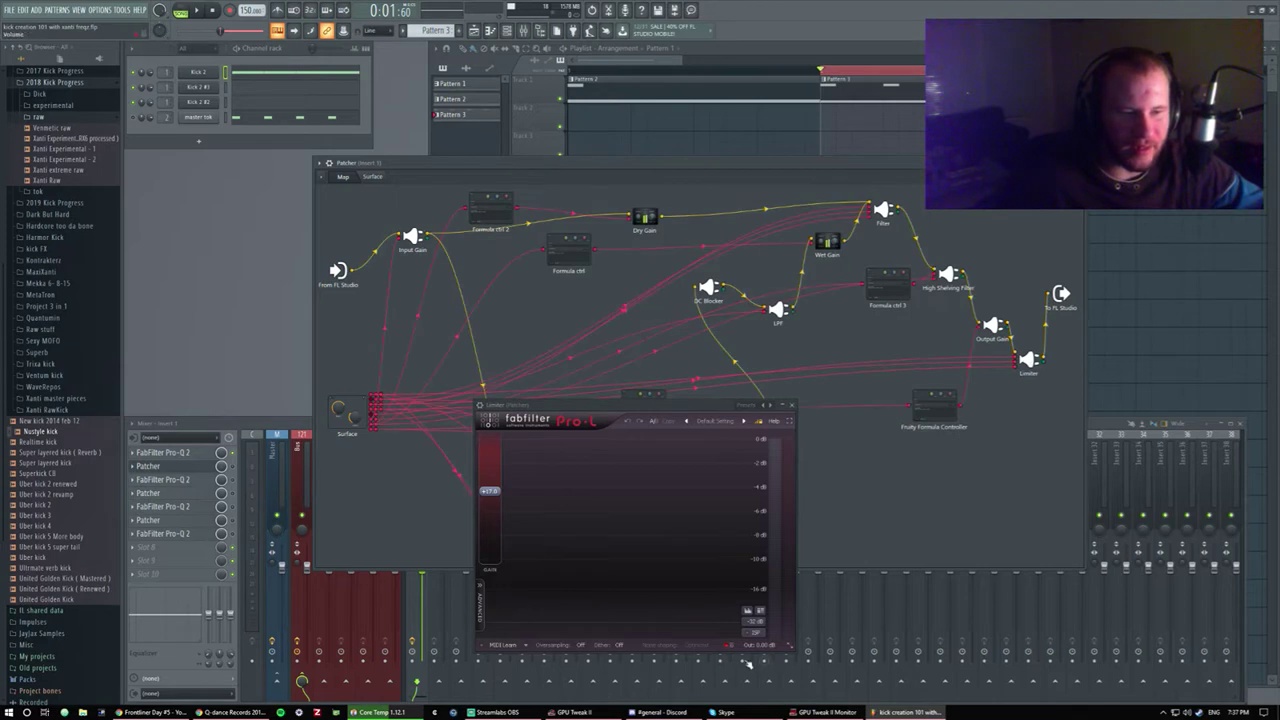
left_click(792, 406)
left_click_drag(1062, 293, 1064, 300)
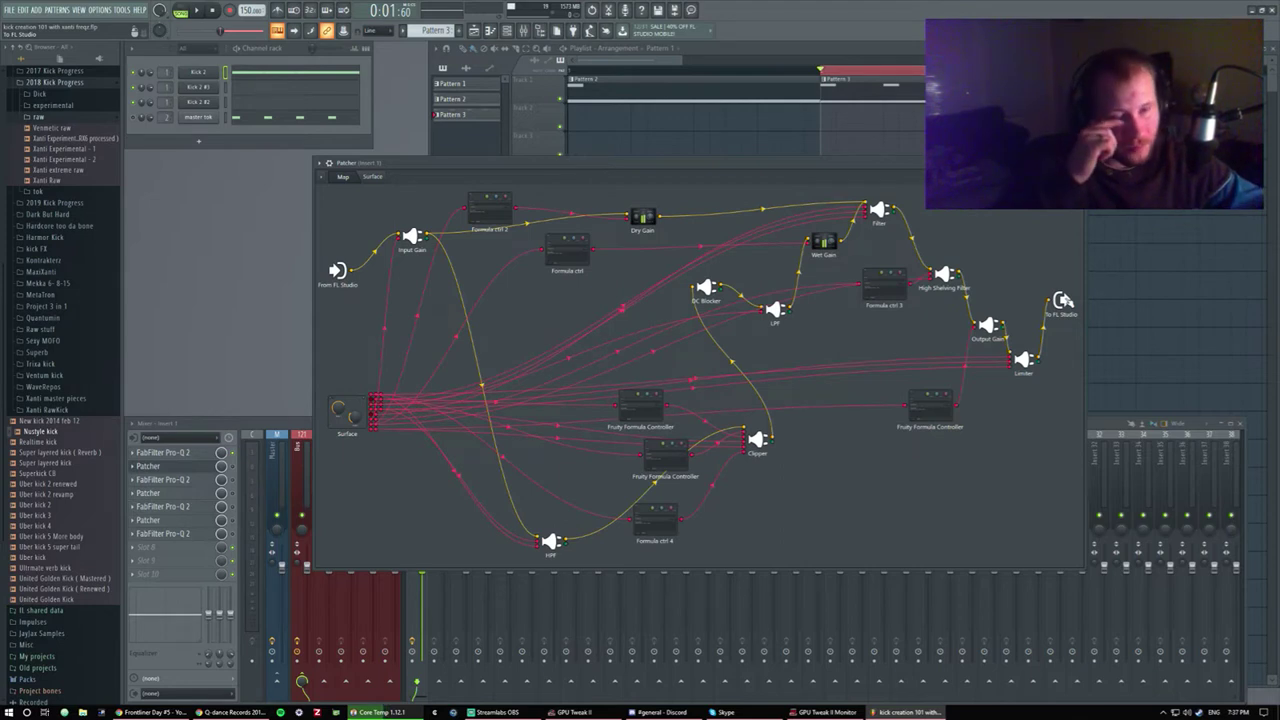
Return the Patcher to its surface controls, close it, and audition the kick loop briefly.
left_click(372, 177)
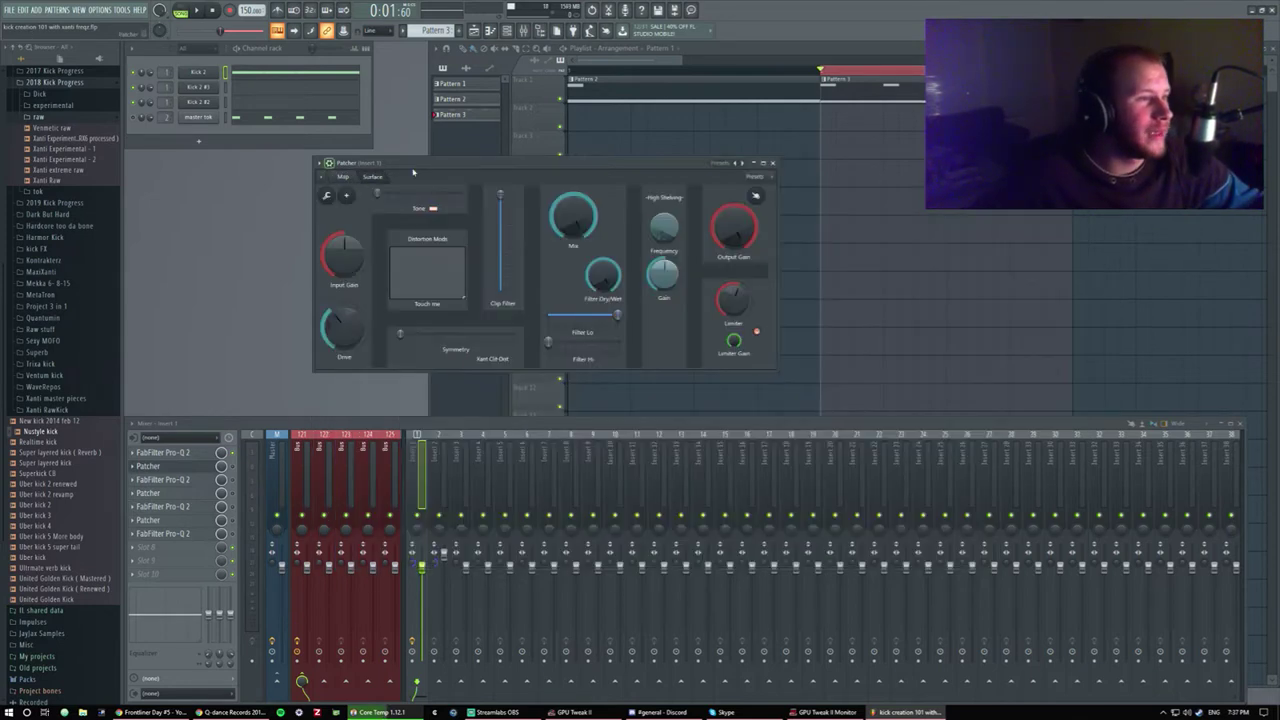
left_click_drag(591, 164, 527, 190)
left_click(714, 184)
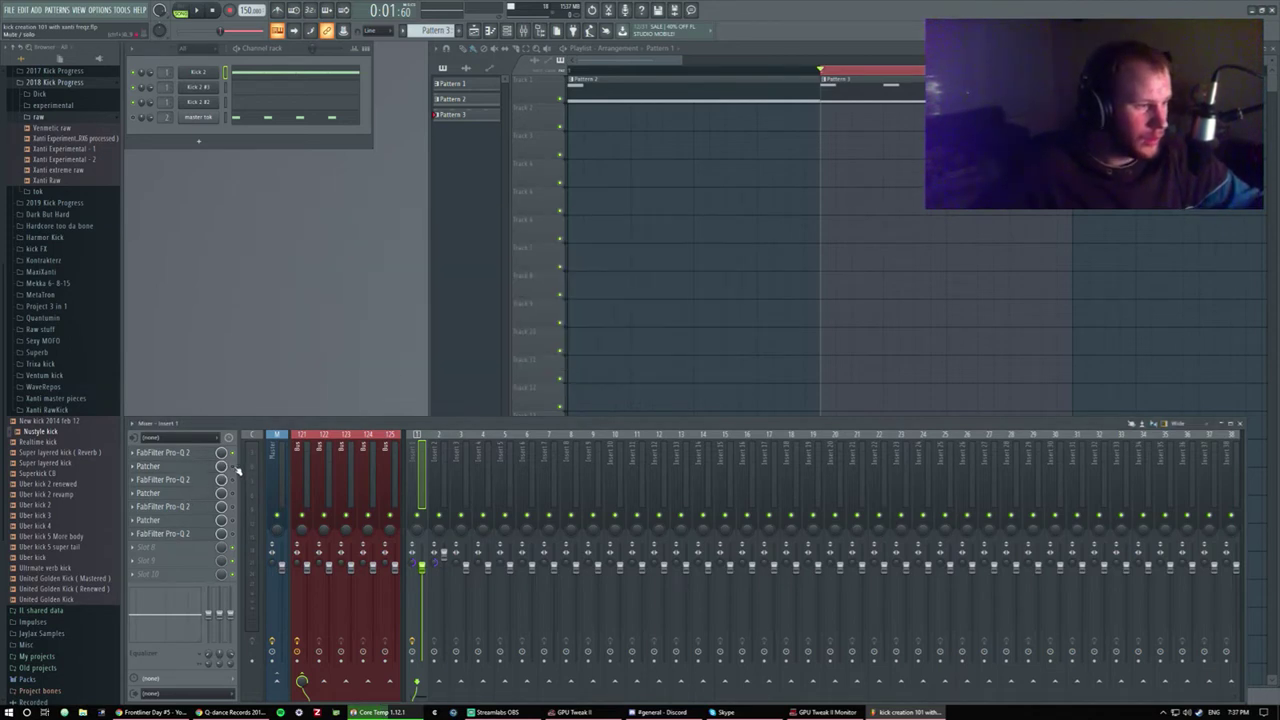
key("space")
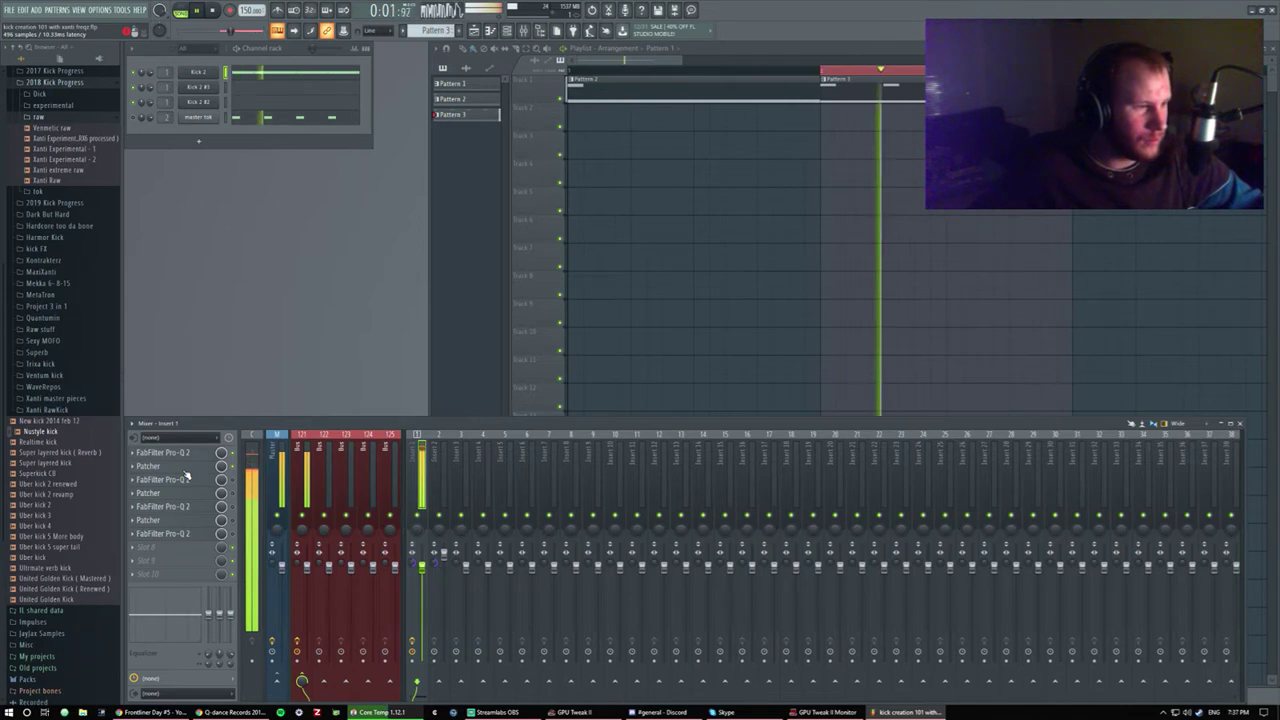
key("space")
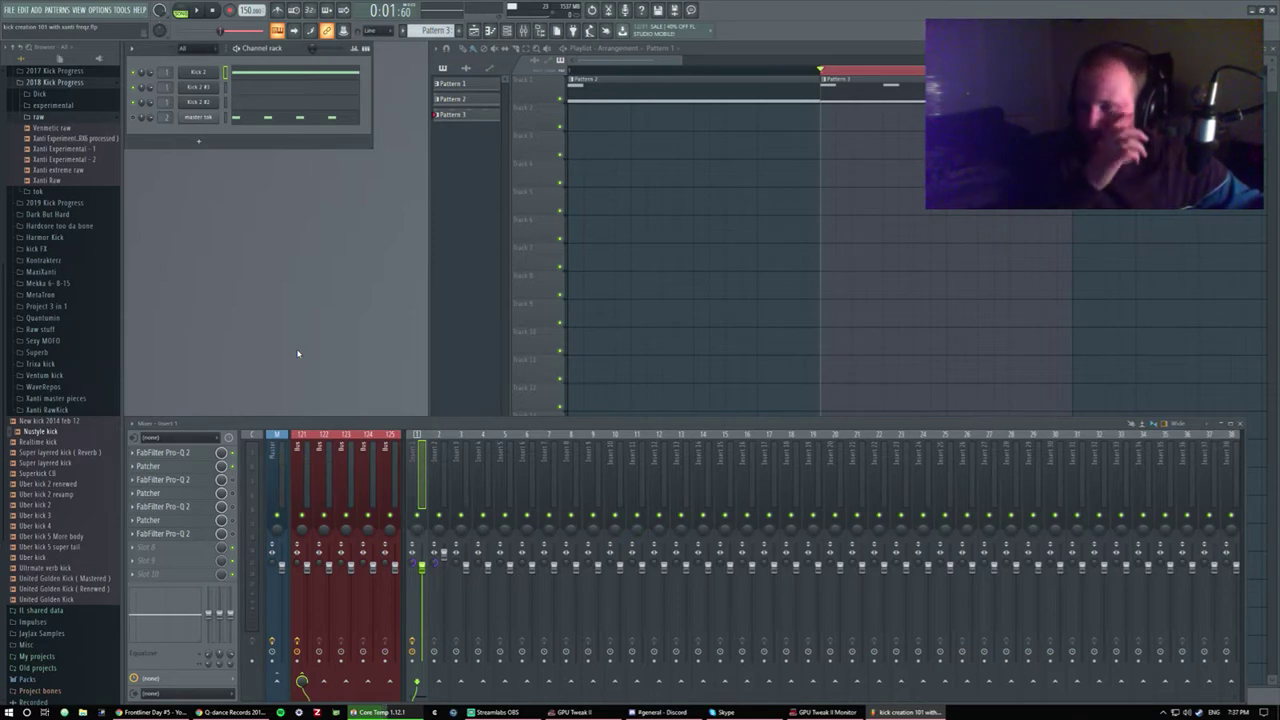
Examine the slot 3 Pro-Q 2 curve beside the first Patcher while the loop plays, and close the equalizer.
left_click(184, 492)
left_click(180, 480)
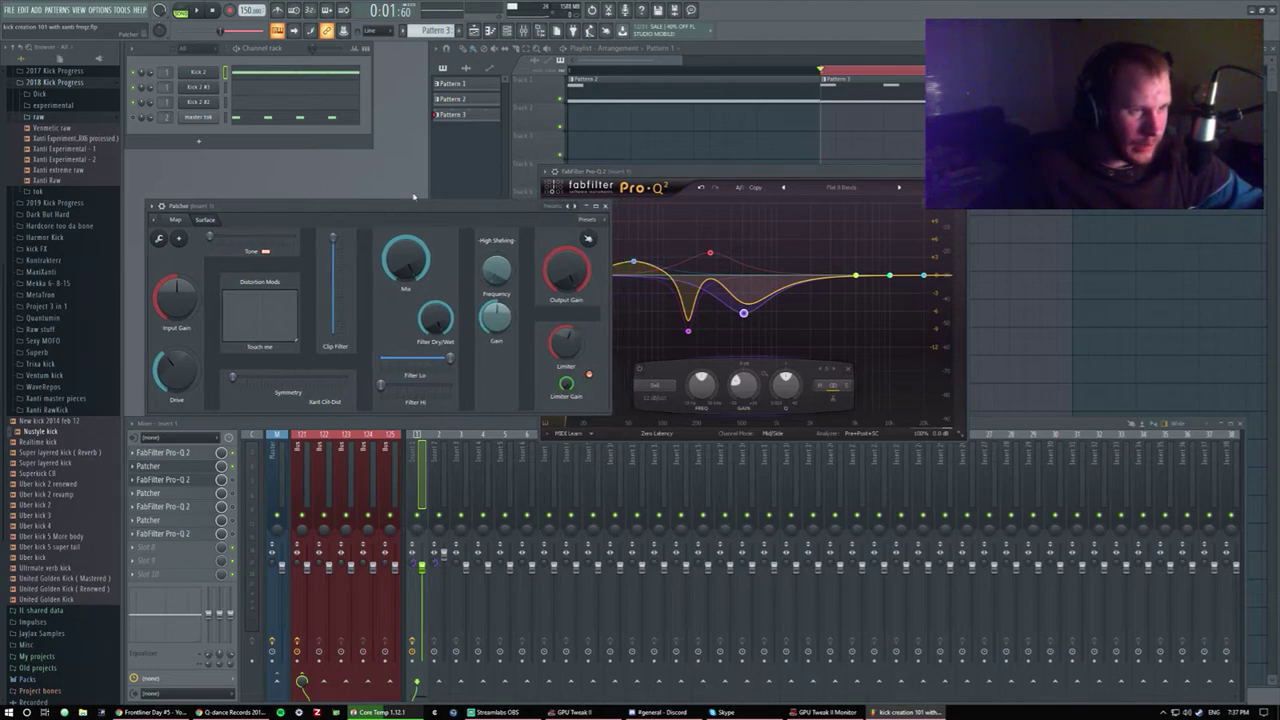
left_click_drag(620, 175, 712, 152)
key("space")
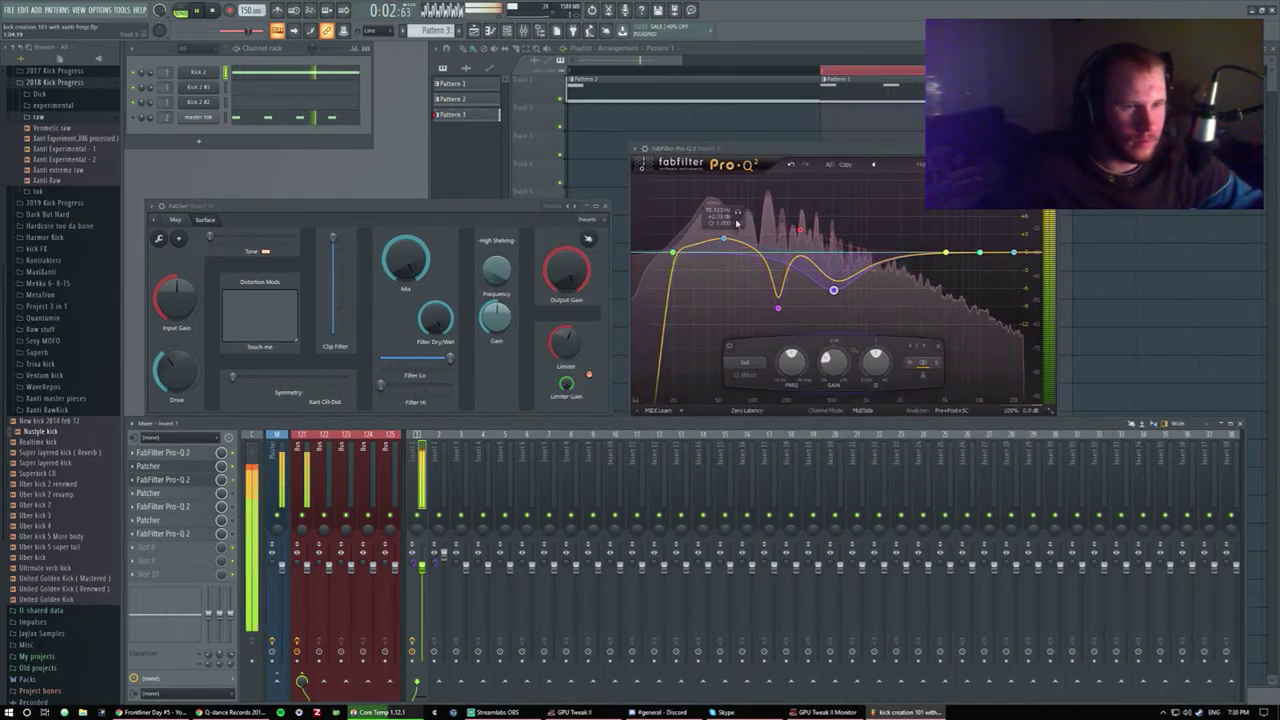
left_click_drag(740, 153, 737, 163)
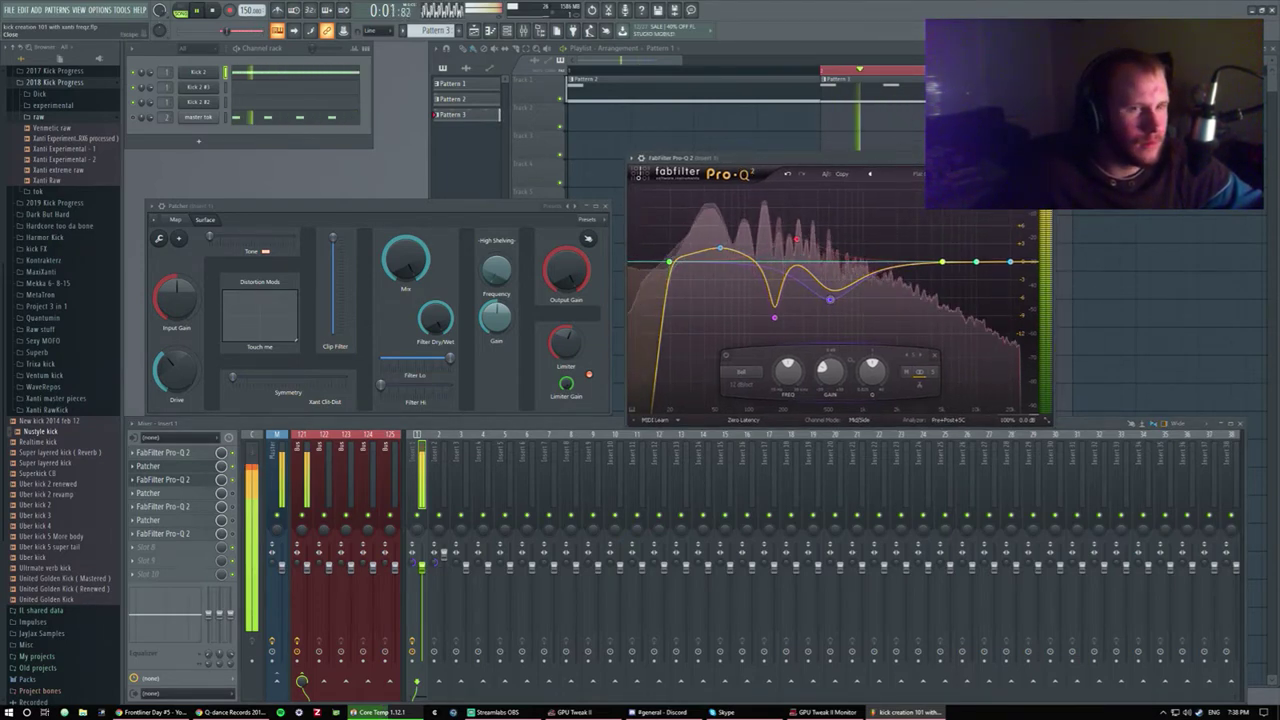
left_click(175, 479)
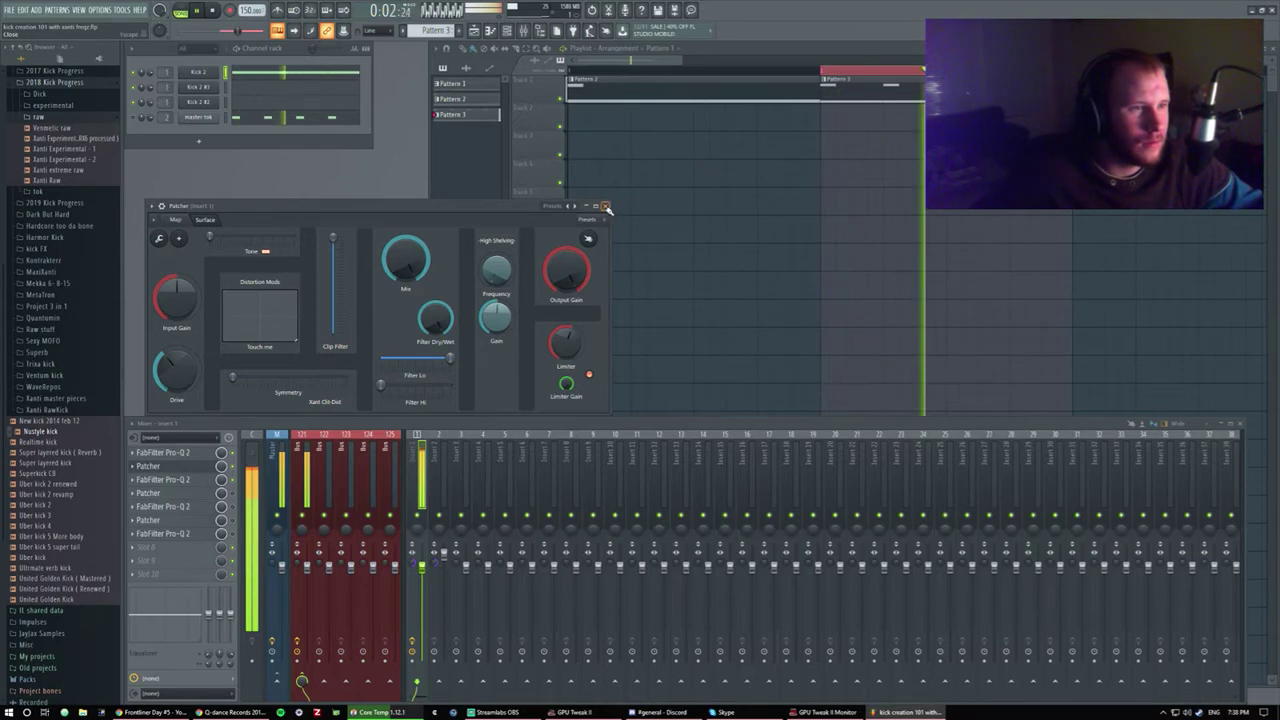
Open the slot 4 Patcher and slot 5 Pro-Q 2, enable the slot 5 equalizer during playback, and close both.
left_click(175, 466)
left_click(176, 493)
left_click(176, 506)
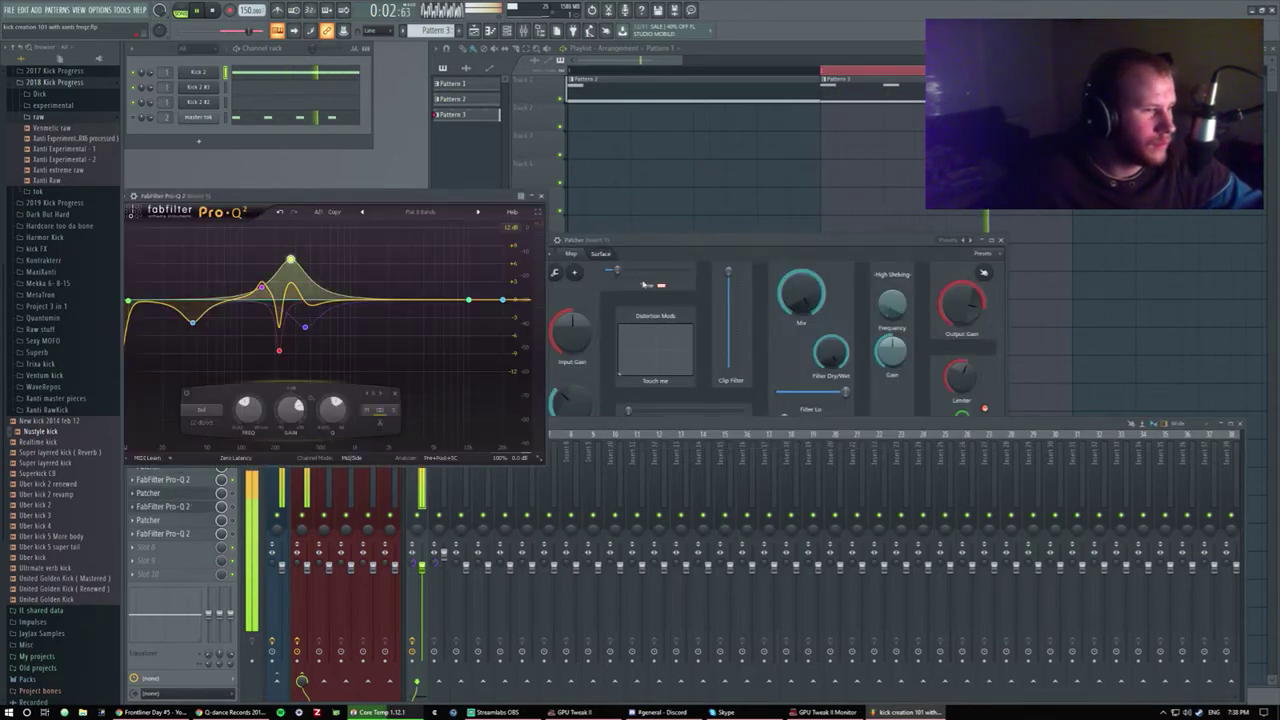
left_click_drag(541, 197, 546, 175)
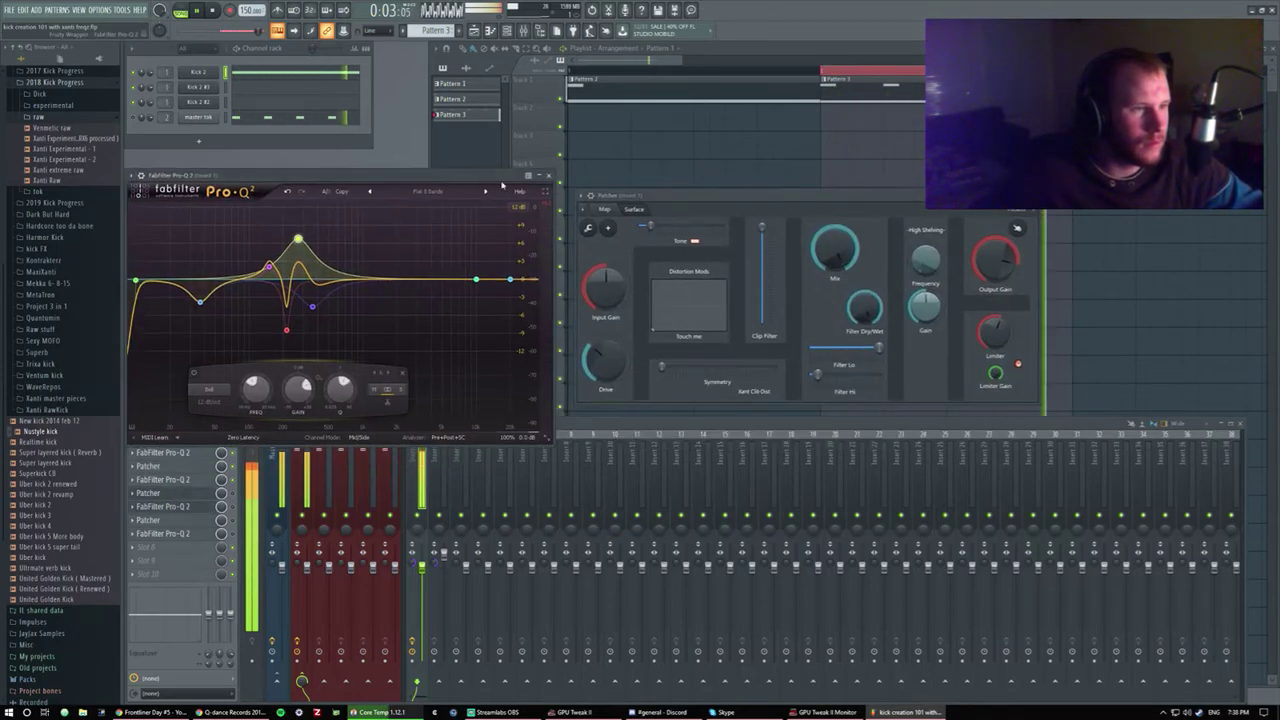
left_click(238, 510)
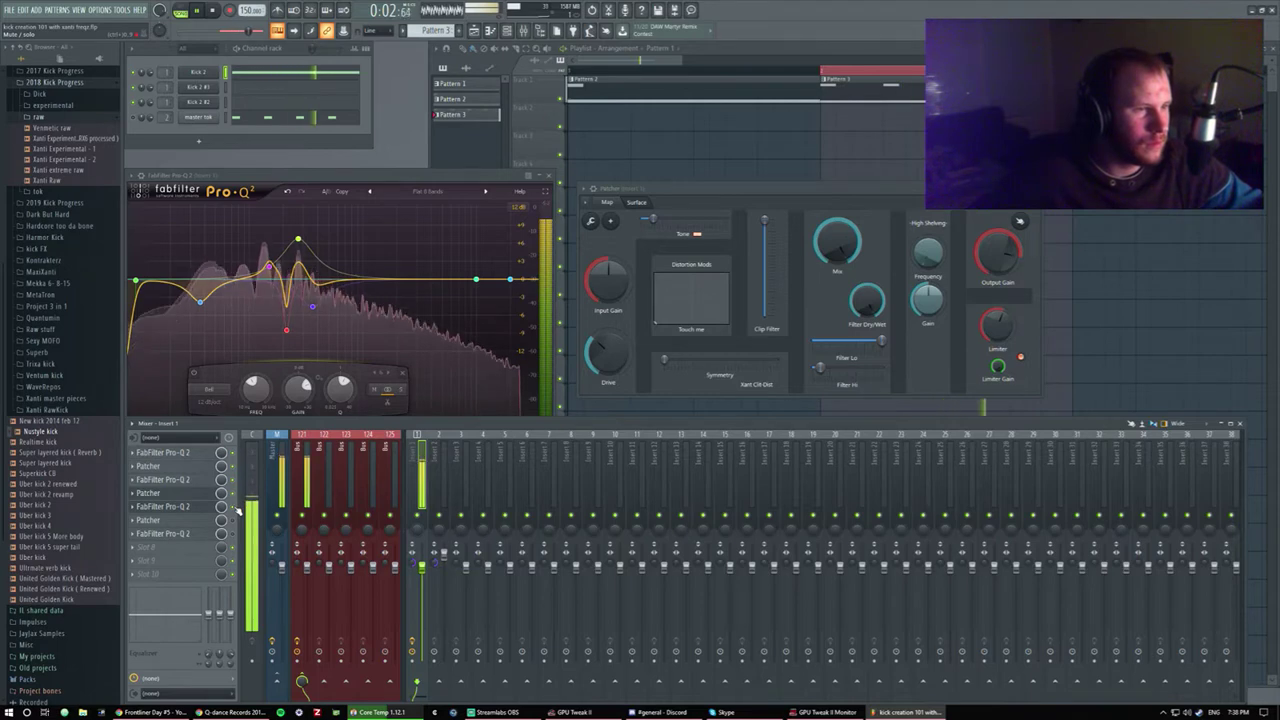
left_click(1019, 221)
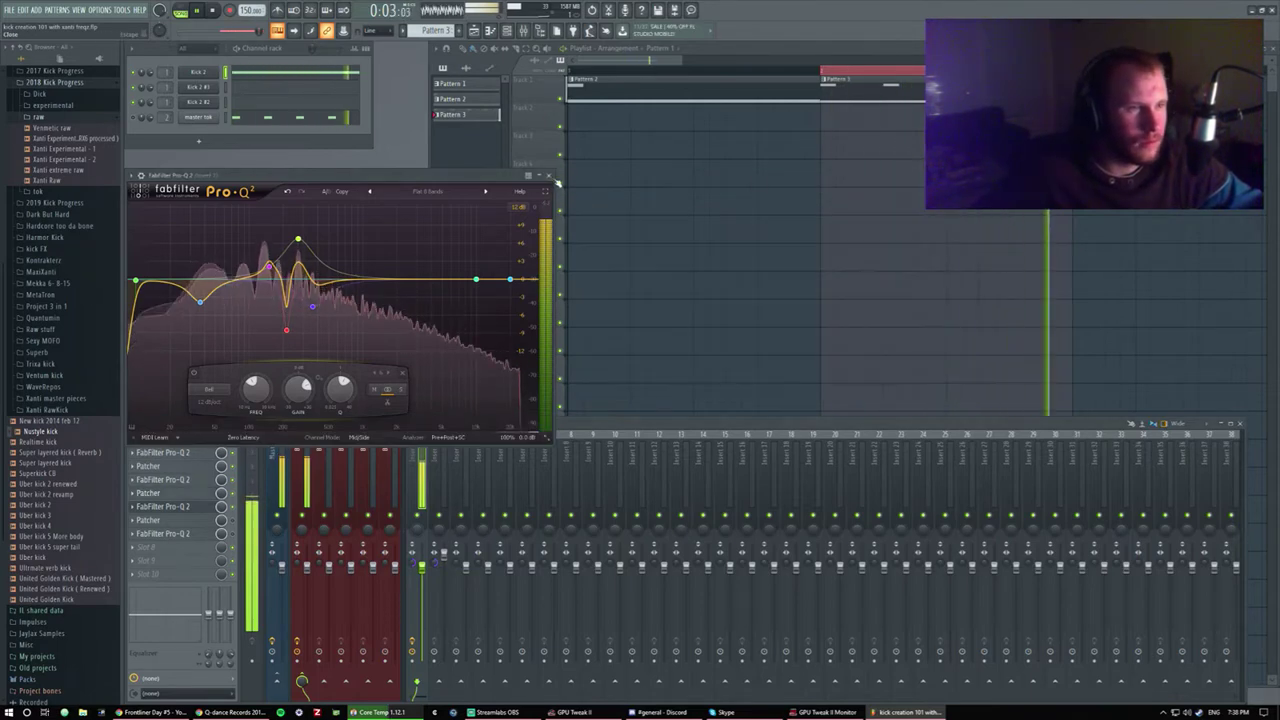
left_click(547, 175)
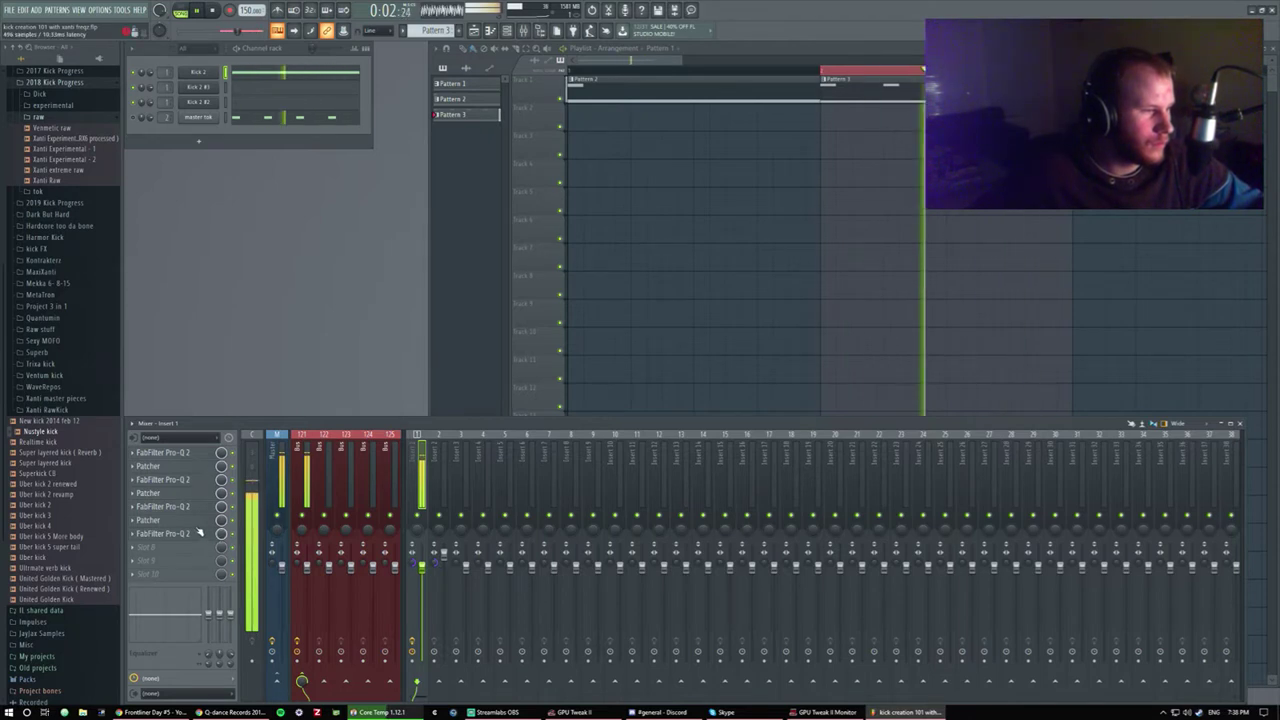
Fine-tune the Drive amount in the slot 6 Patcher and close it.
left_click(148, 520)
left_click_drag(339, 174, 348, 194)
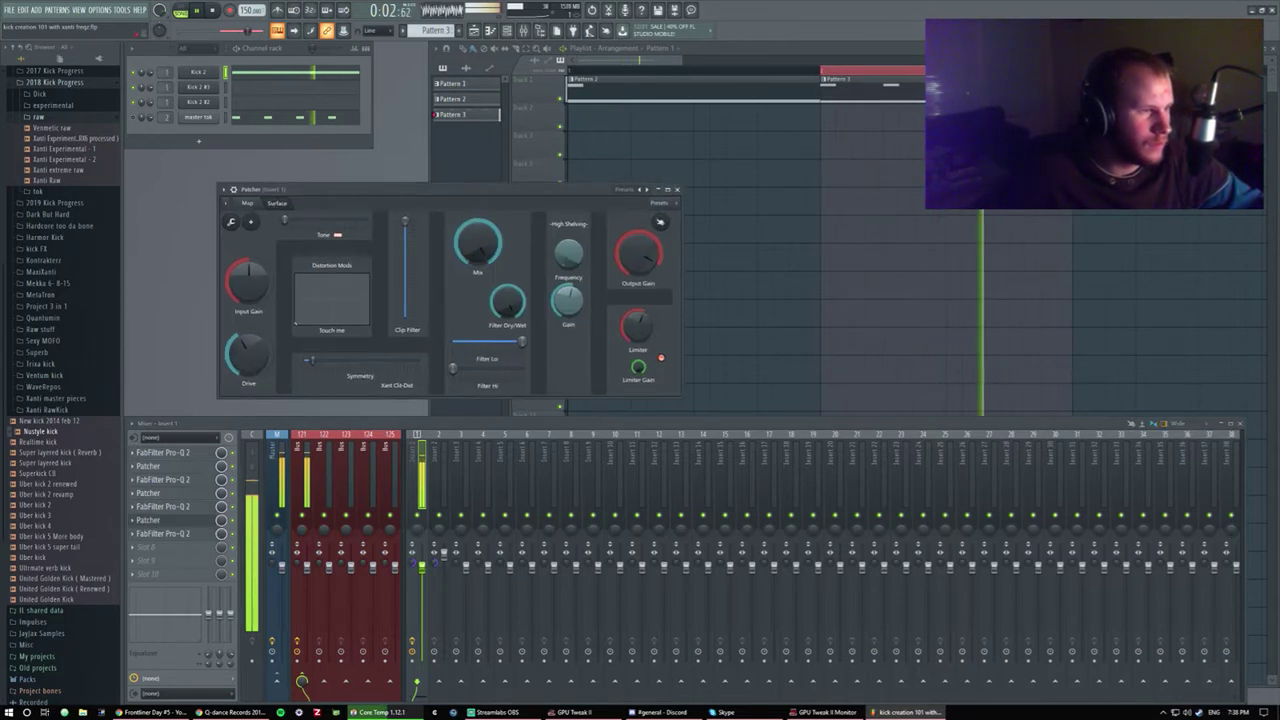
left_click_drag(247, 355, 247, 330)
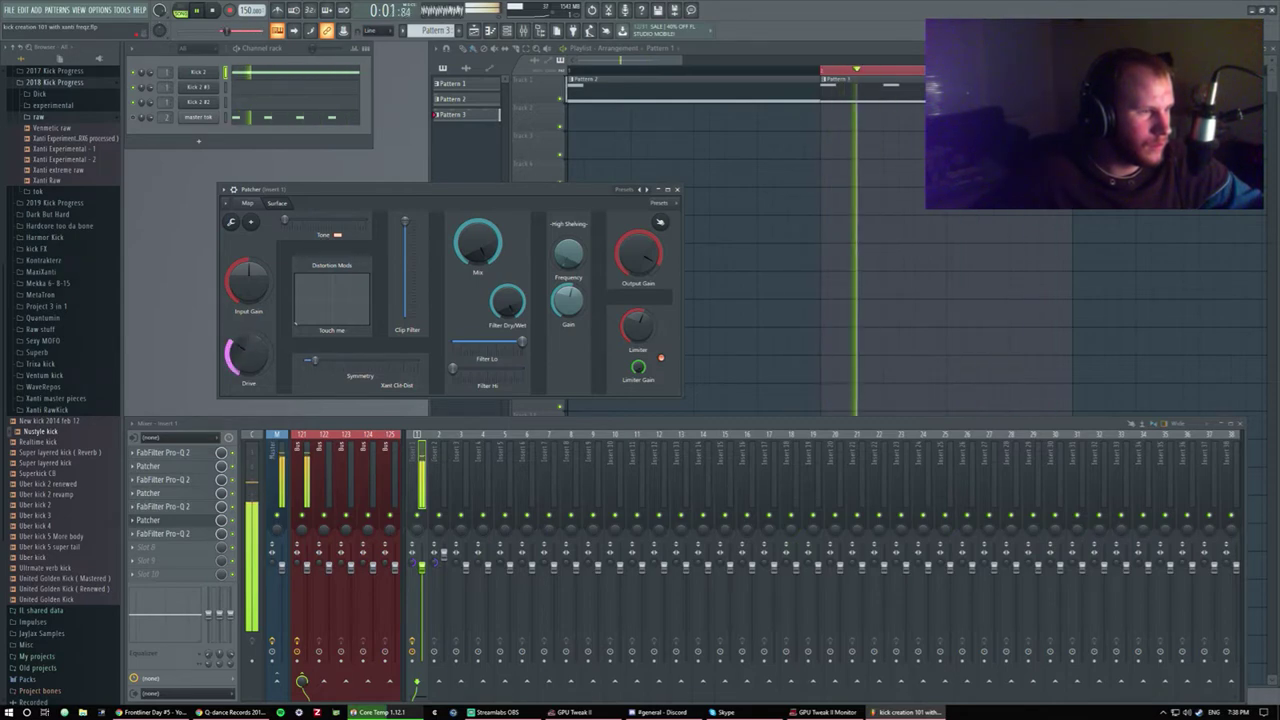
left_click(676, 189)
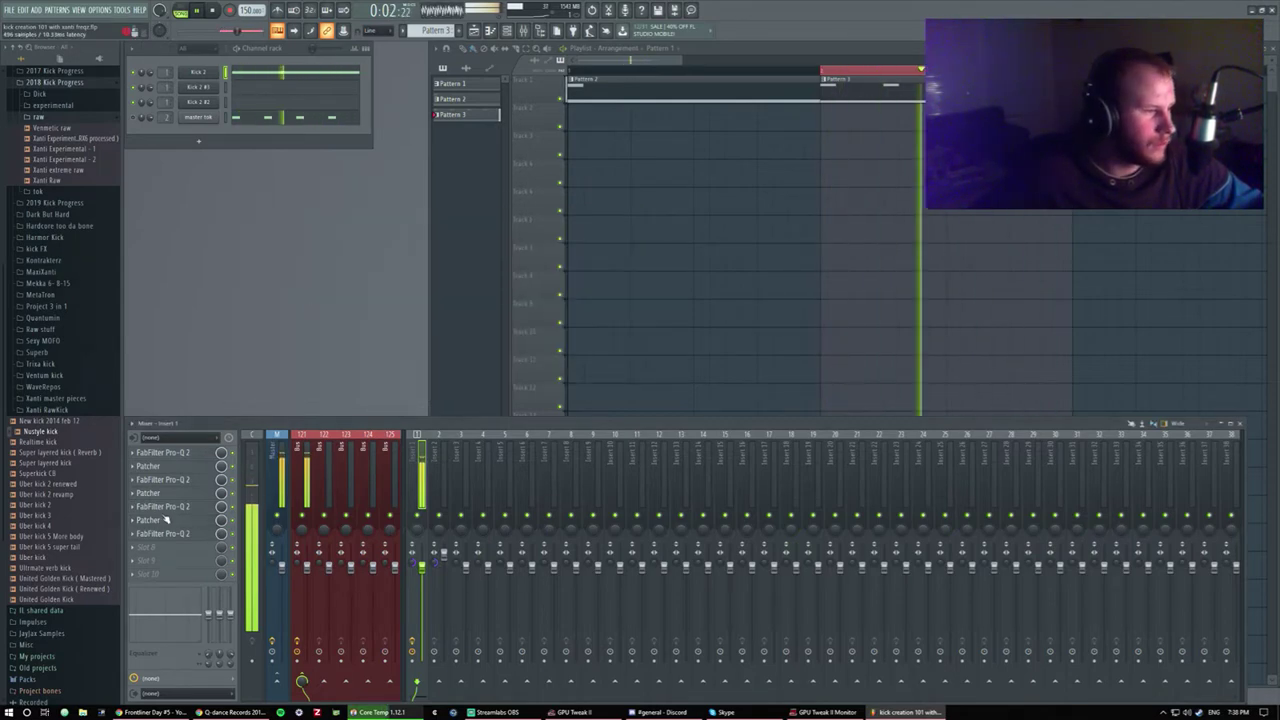
In the slot 5 Pro-Q 2, lower the band 6 boost to about +4 dB and retune the band 3 boost.
left_click(162, 506)
left_click_drag(299, 241, 298, 260)
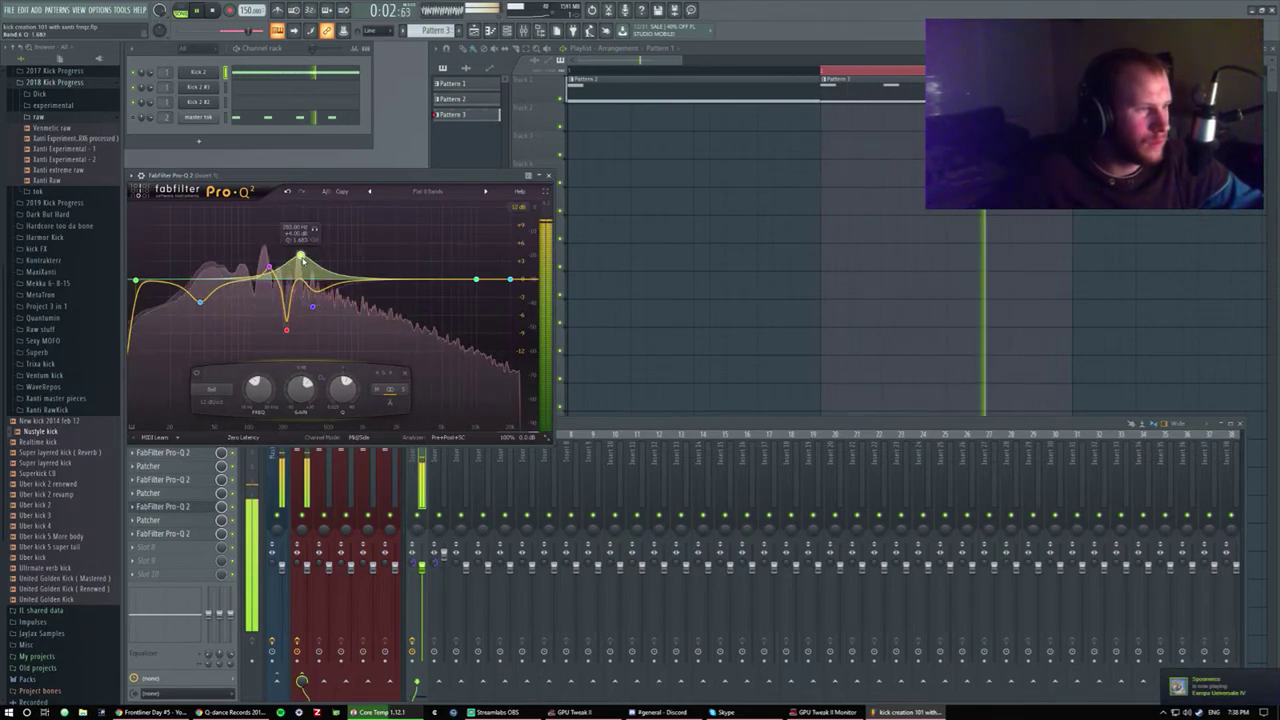
left_click(268, 268)
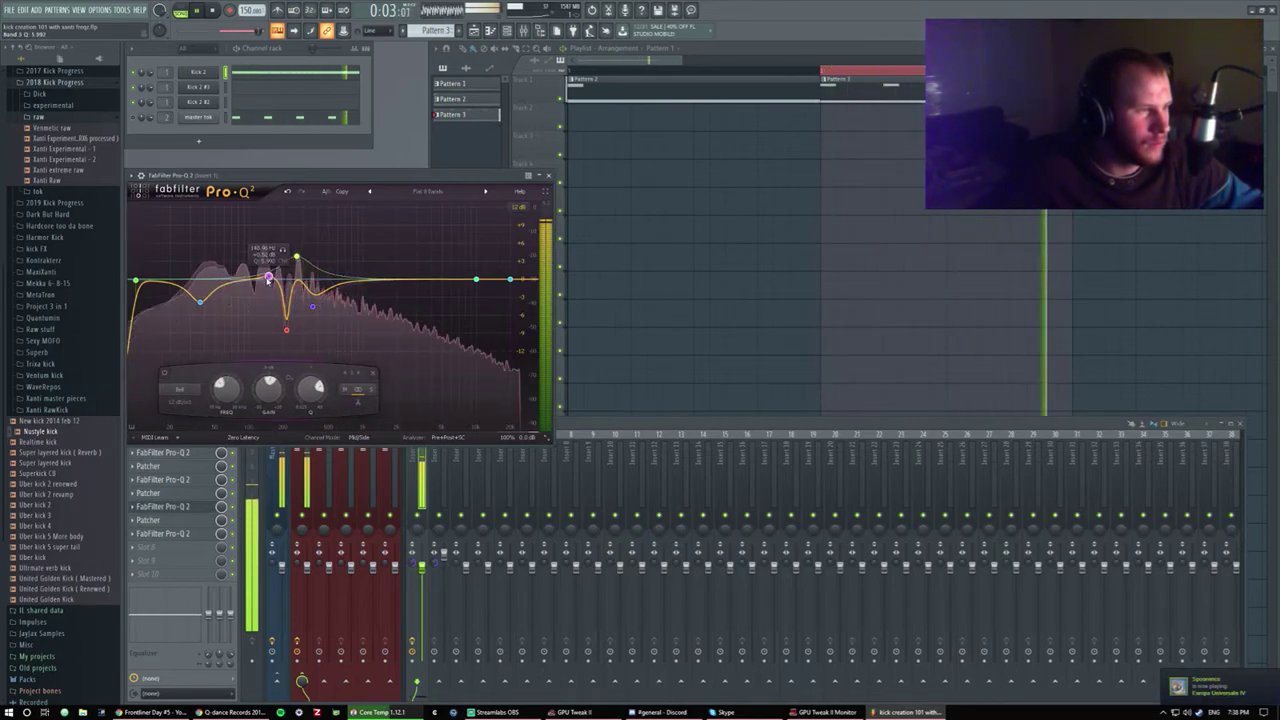
left_click_drag(268, 268, 269, 263)
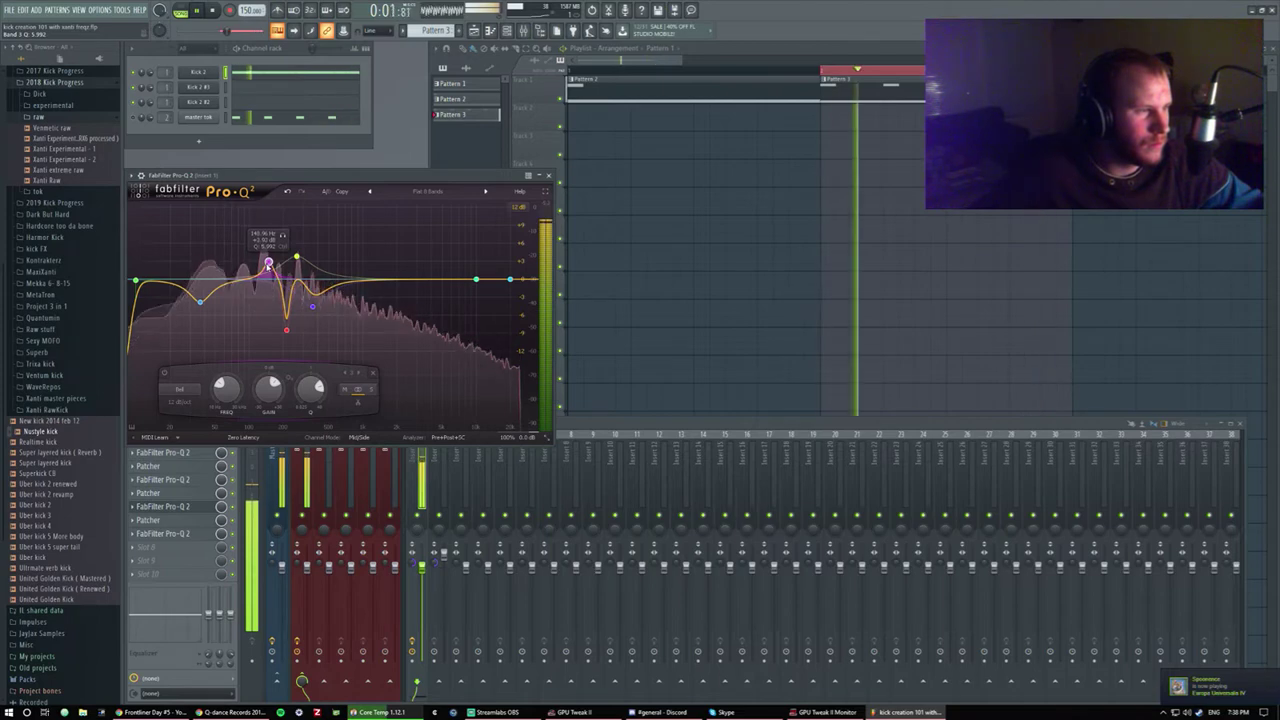
Soften the band 2 cut, deepen the band 4 notch and trim the band 3 boost, and close the equalizer.
left_click(200, 302)
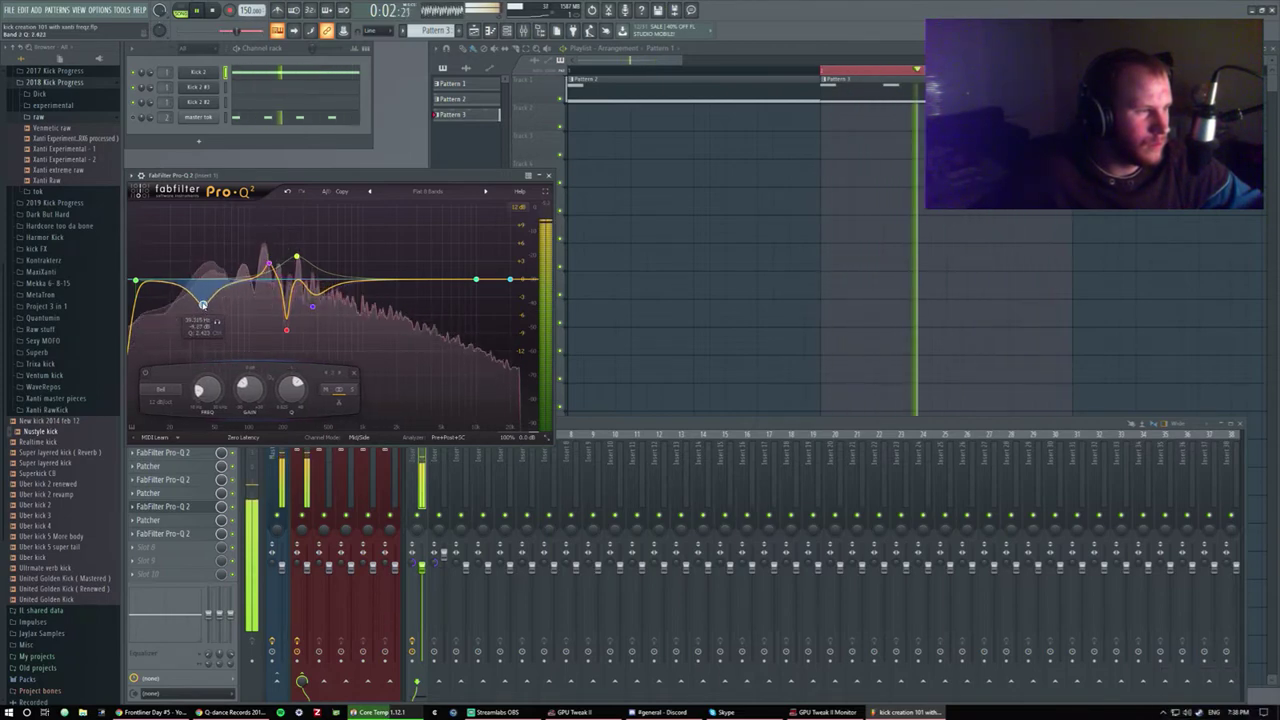
left_click_drag(200, 302, 201, 290)
mouse_move(286, 330)
left_mouse_down()
mouse_move(285, 315)
mouse_move(286, 340)
left_mouse_up()
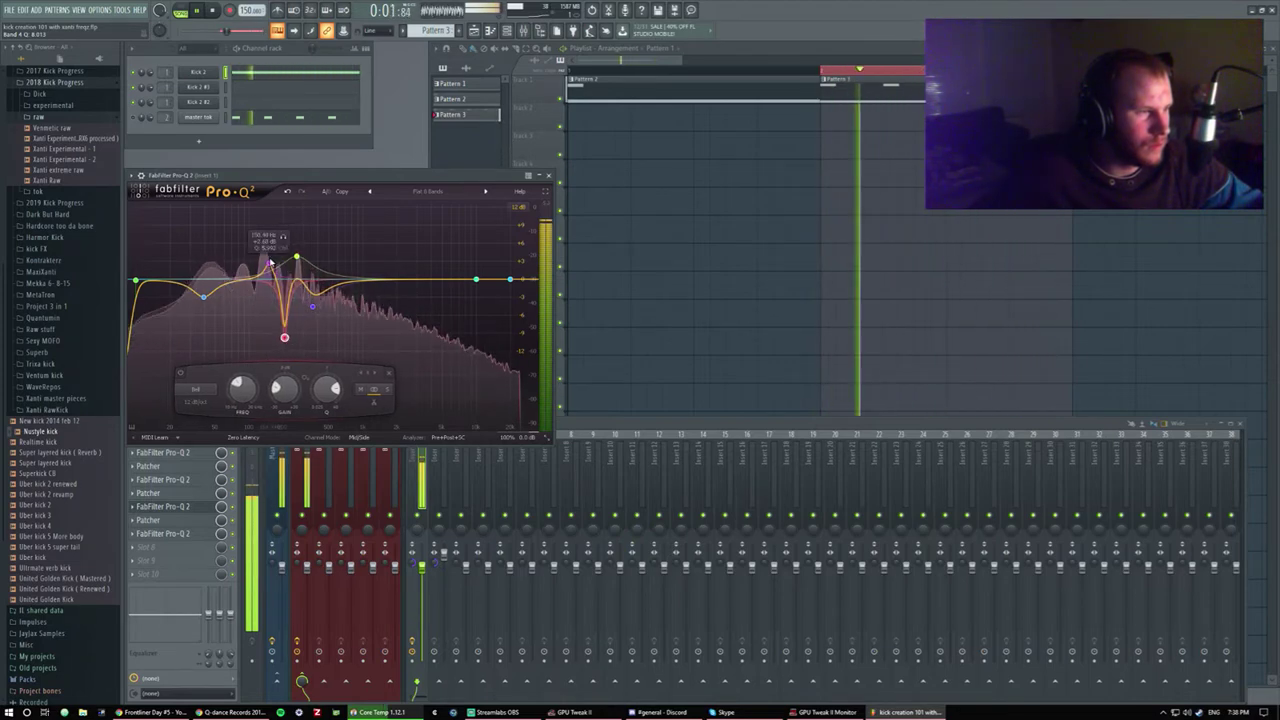
left_click(268, 267)
left_click(548, 175)
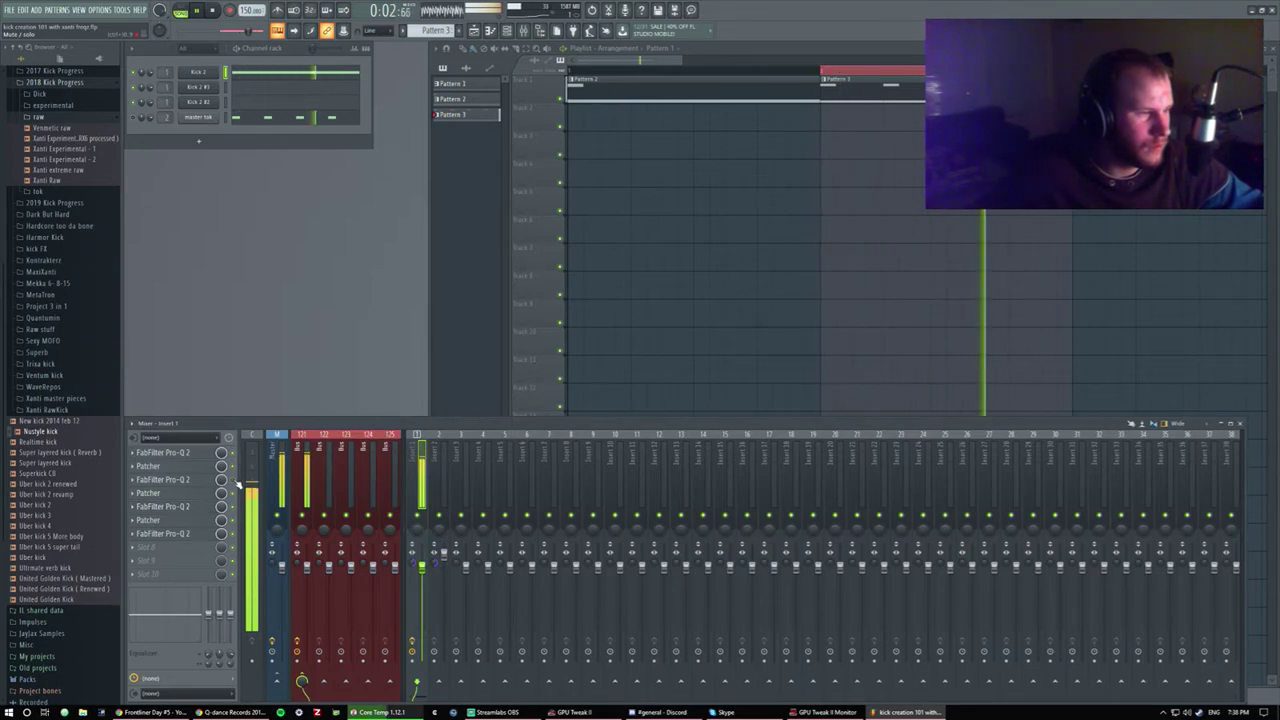
In the slot 3 Pro-Q 2, fine-tune the low band 2 boost and shift the band 3 notch slightly lower in frequency.
left_click(237, 483)
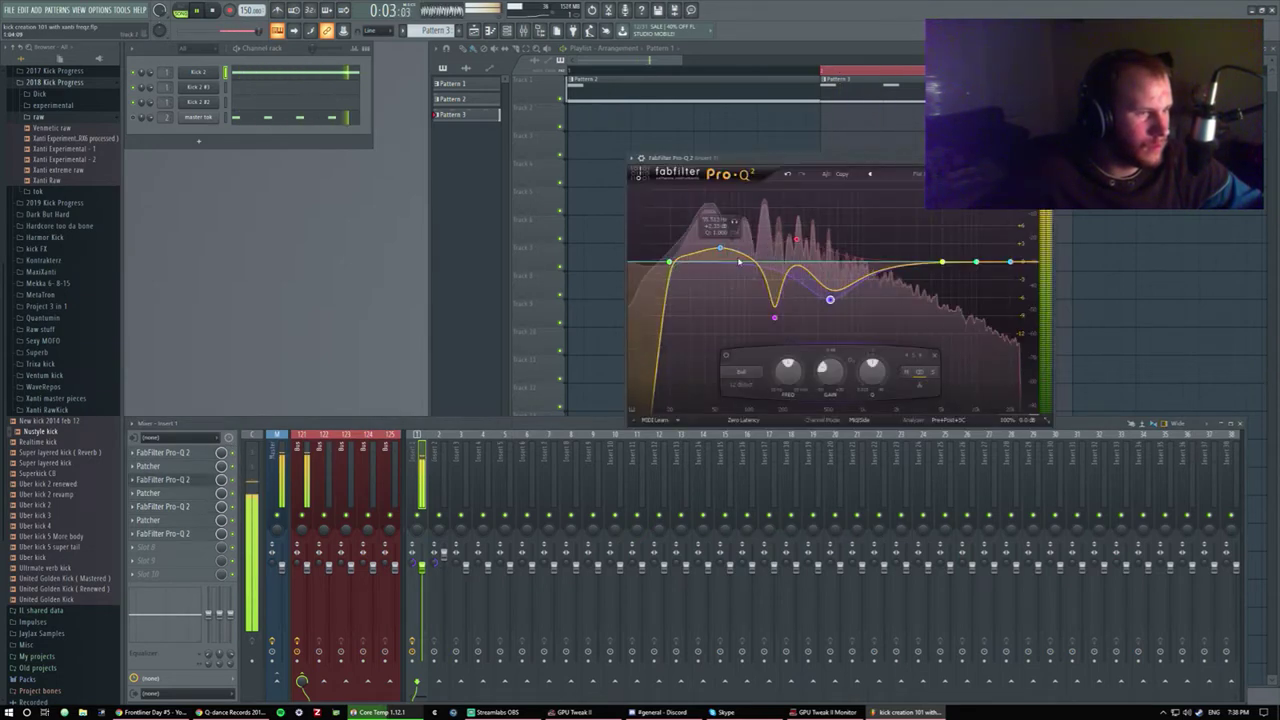
left_click_drag(716, 268, 718, 247)
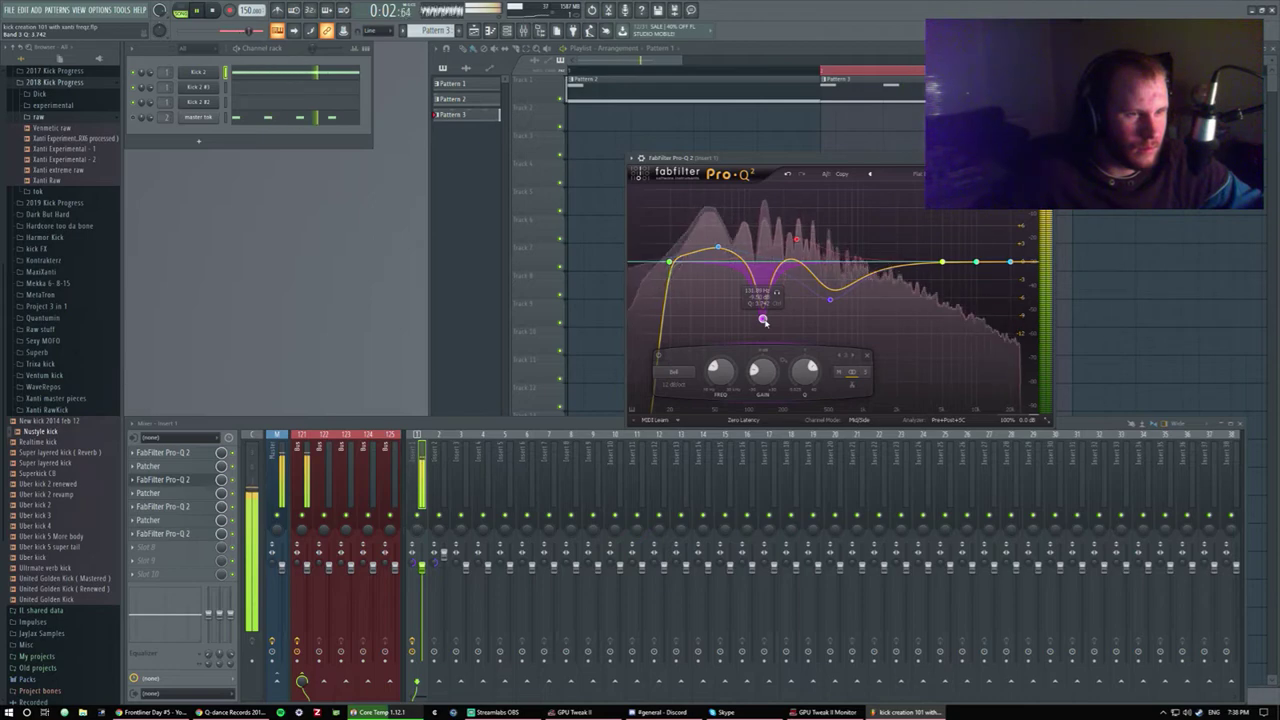
left_click_drag(763, 320, 768, 317)
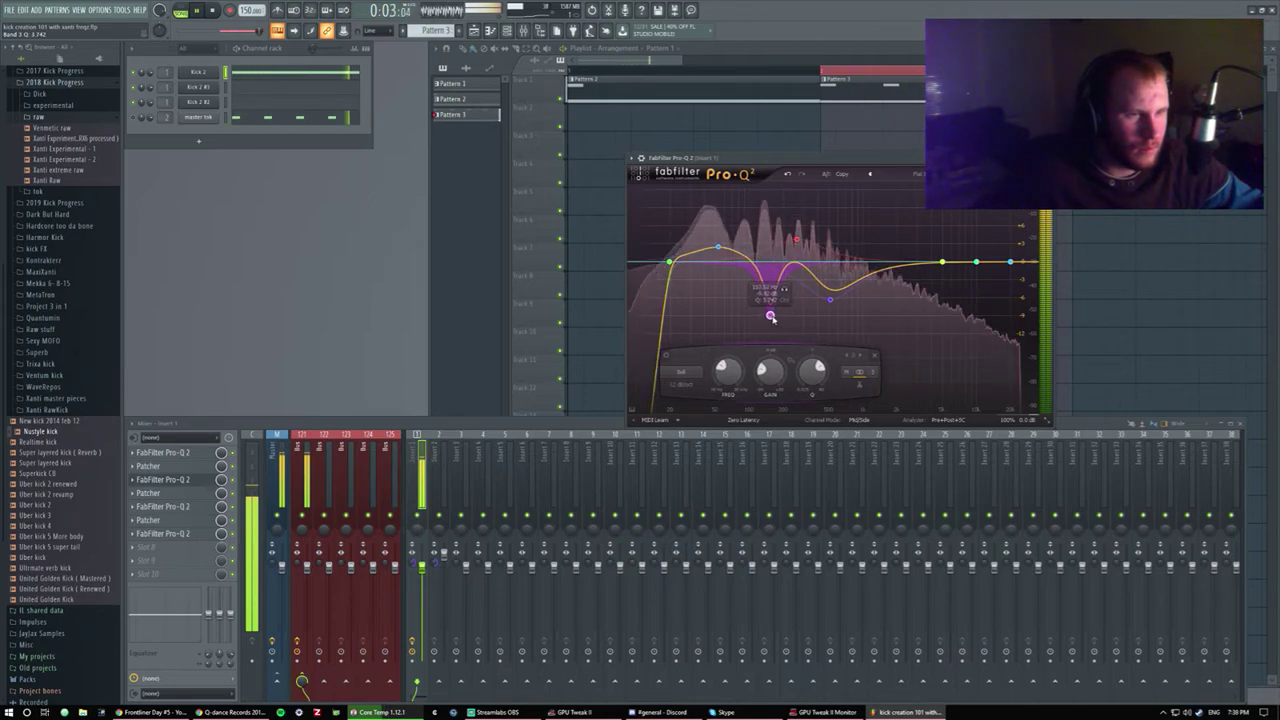
Lower the band 4 boost to about +2 dB and make the wide band 5 cut slightly shallower.
left_click_drag(797, 241, 789, 237)
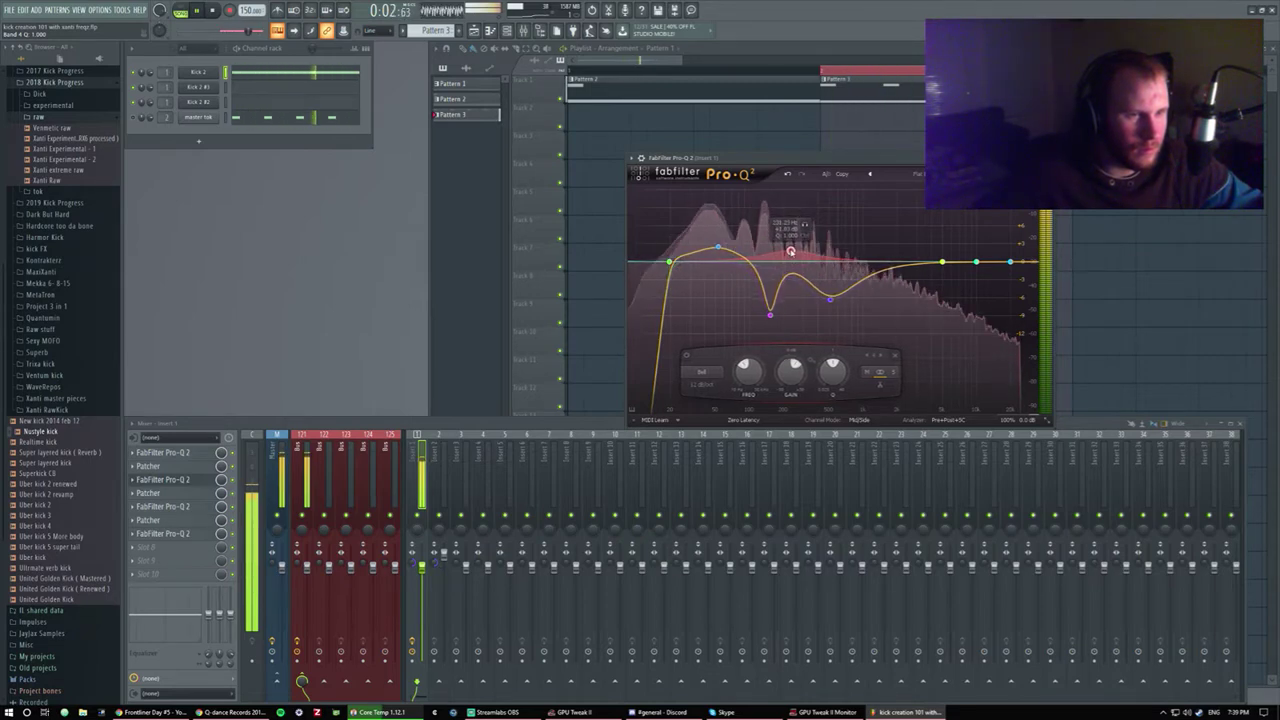
mouse_move(830, 299)
left_mouse_down()
mouse_move(807, 298)
mouse_move(828, 296)
left_mouse_up()
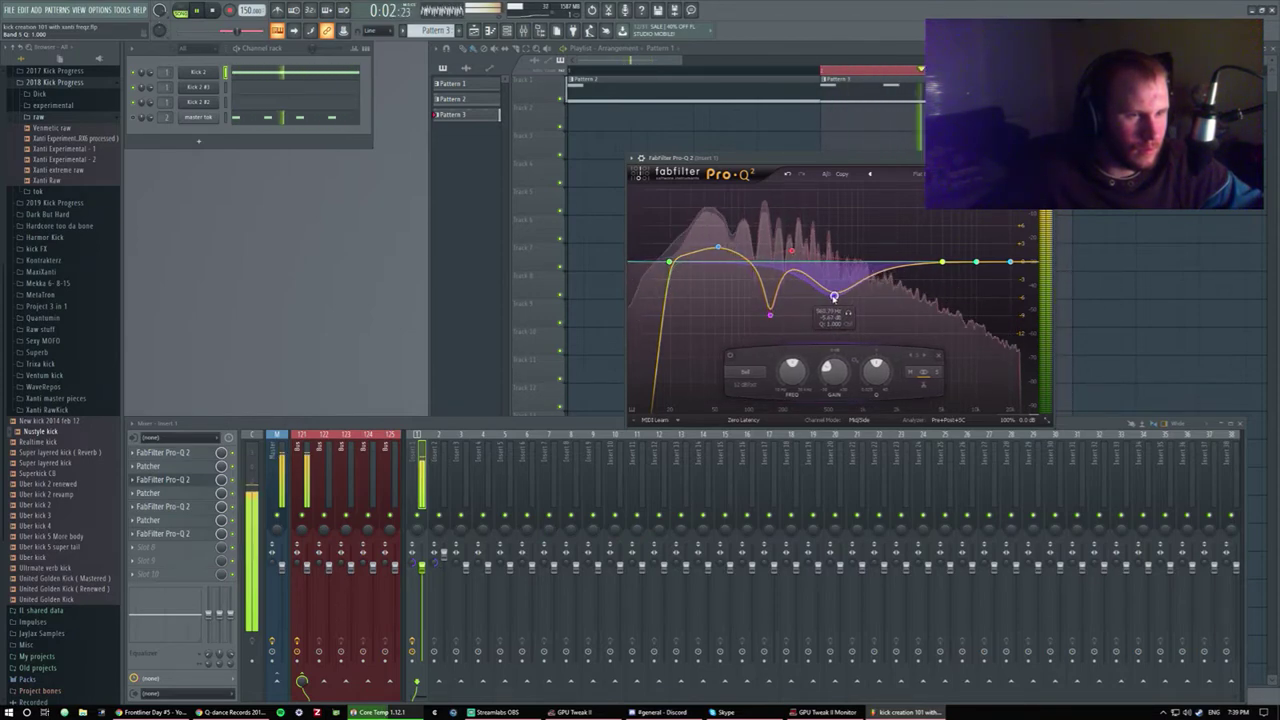
left_click_drag(834, 289, 828, 290)
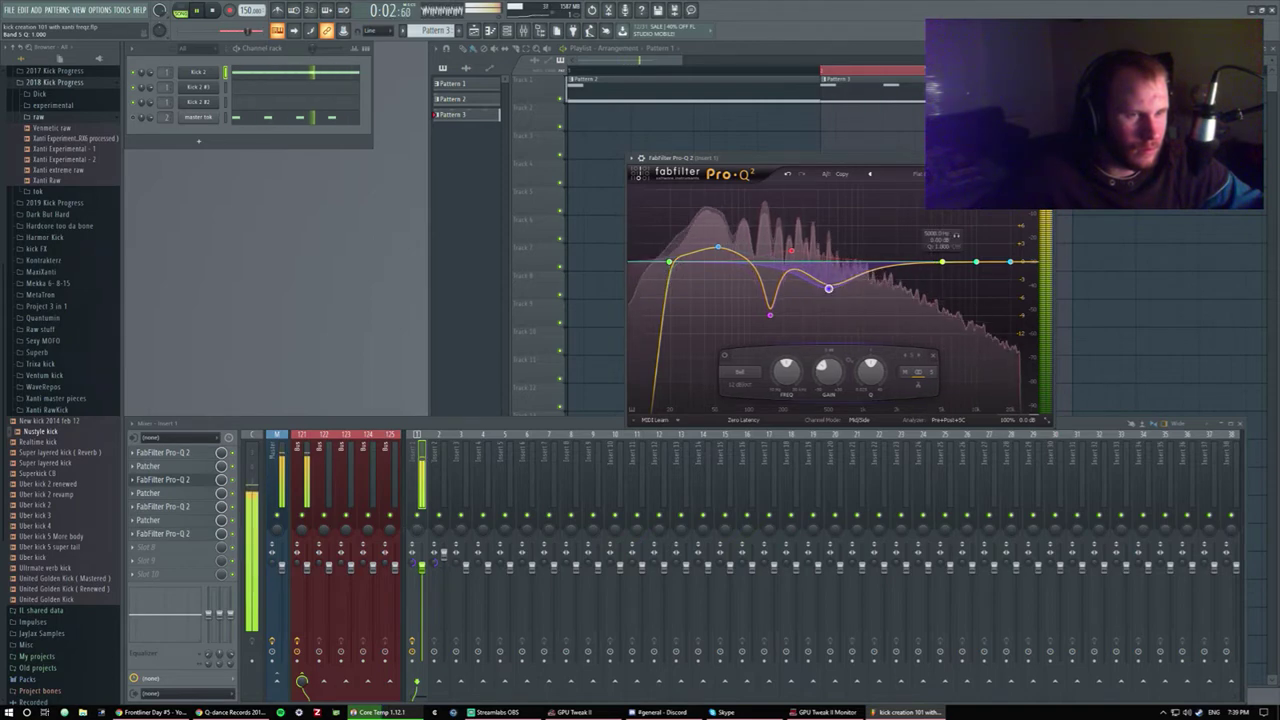
In the slot 5 Pro-Q 2, retune the low band 2 cut, shift the band 3 boost lower in frequency and reduce the band 6 boost.
left_click(198, 507)
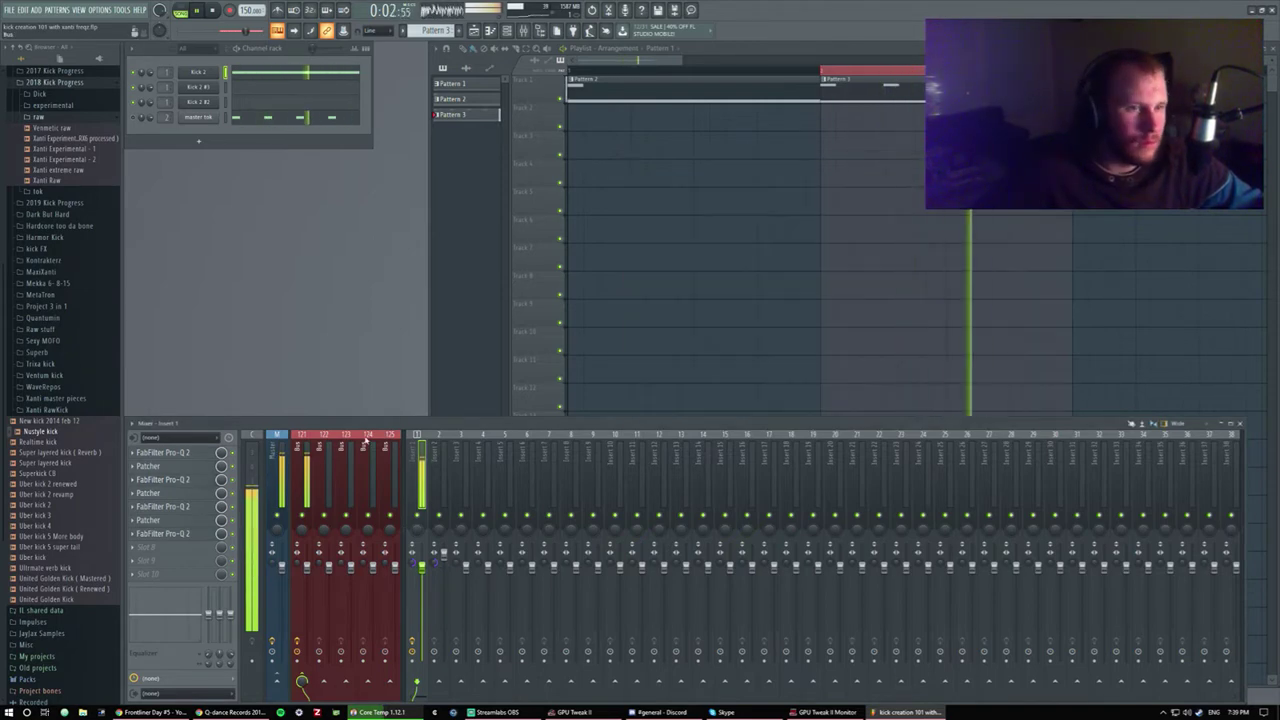
left_click(198, 507)
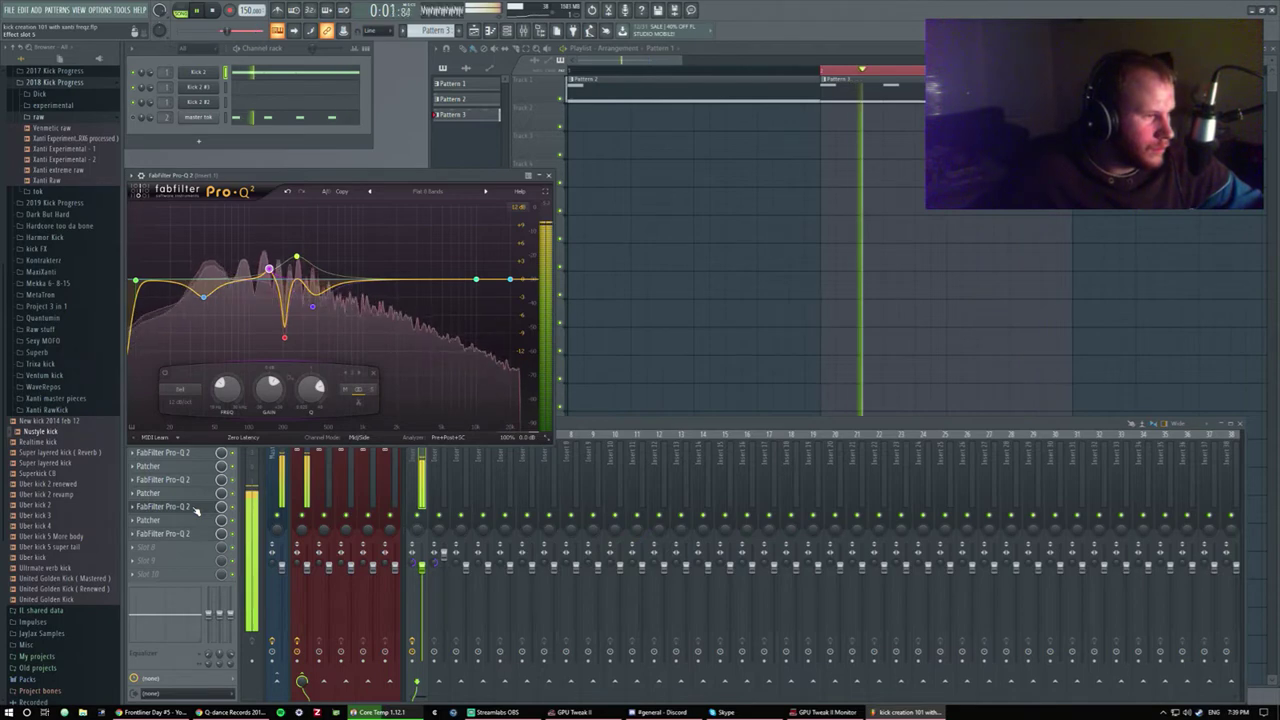
left_click(205, 507)
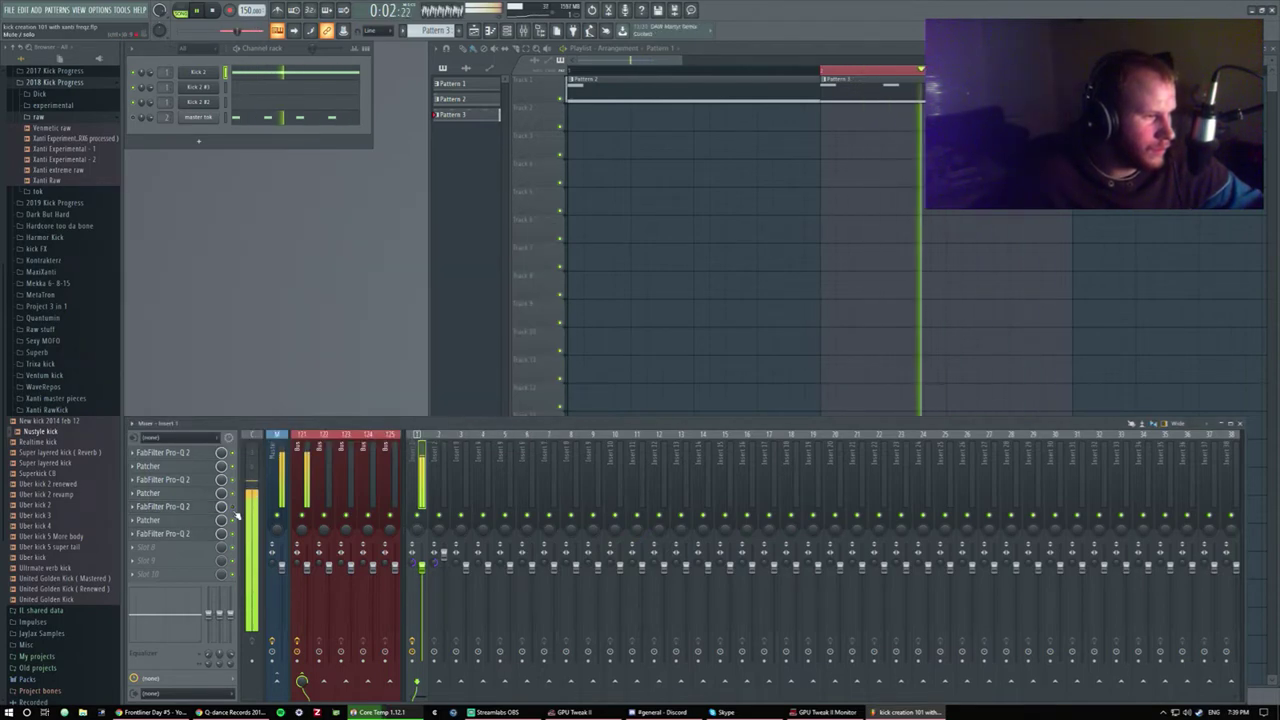
left_click(195, 507)
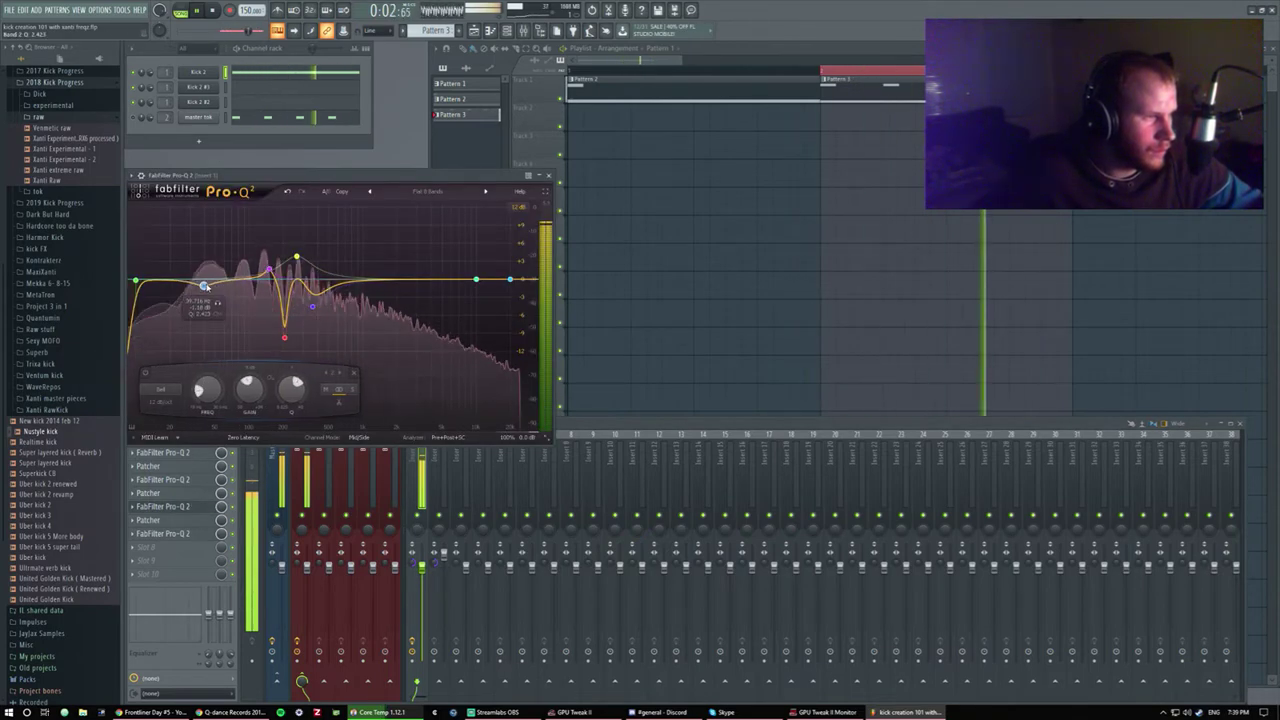
left_click_drag(203, 281, 135, 281)
left_click_drag(269, 270, 298, 266)
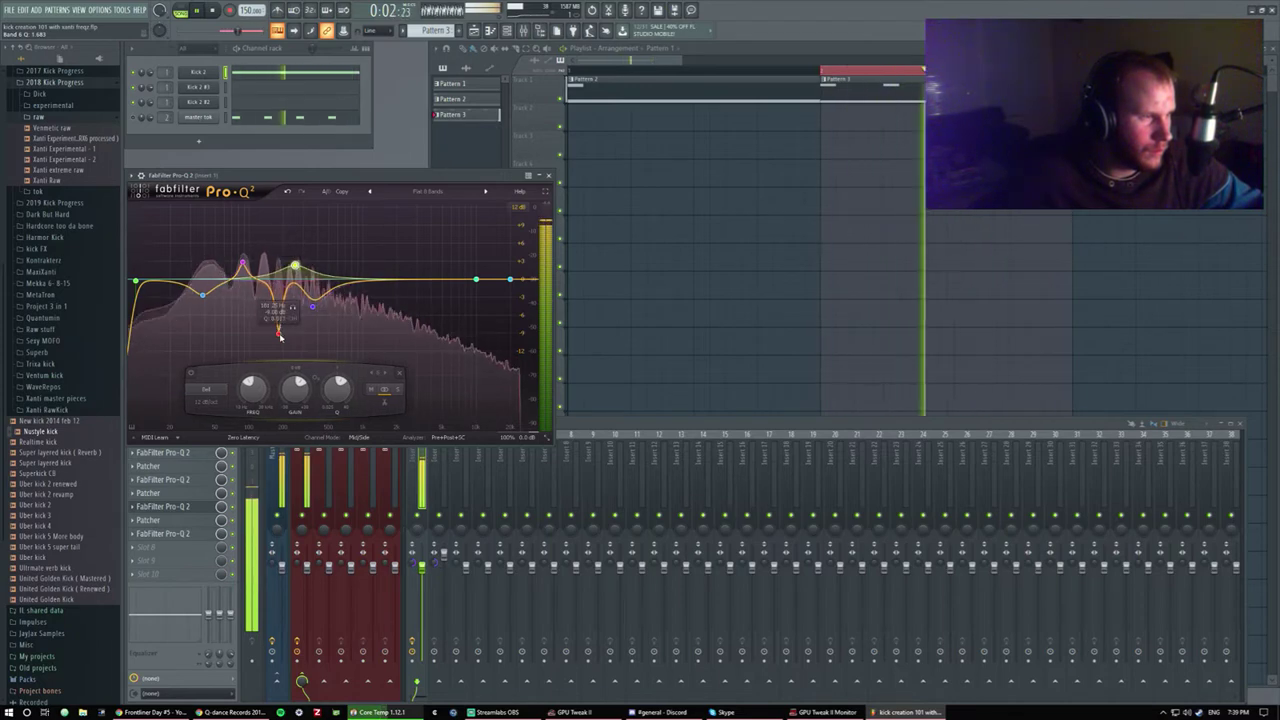
Sweep the band 4 notch and narrow band 5 to a Q of about 4.66, deepening the band 2 cut to about -5 dB.
left_click_drag(280, 335, 268, 332)
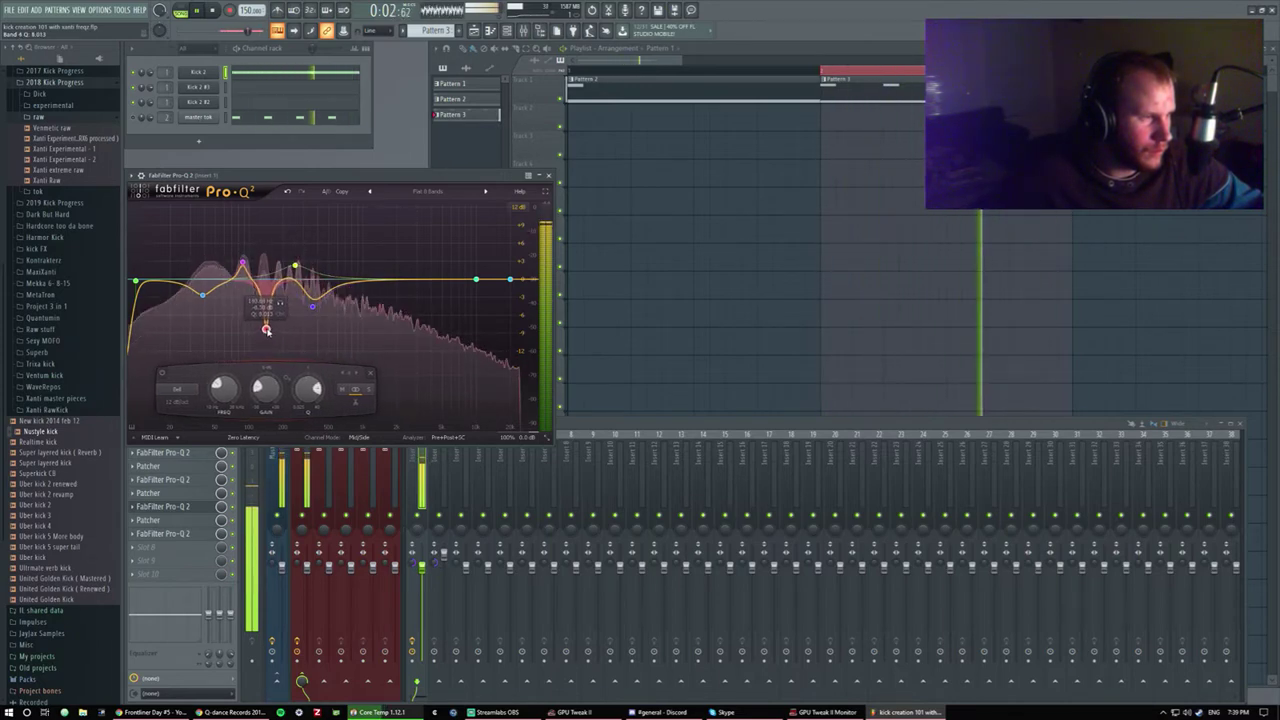
left_click_drag(266, 330, 204, 263)
scroll(316, 304, "up", 4)
scroll(259, 292, "up", 5)
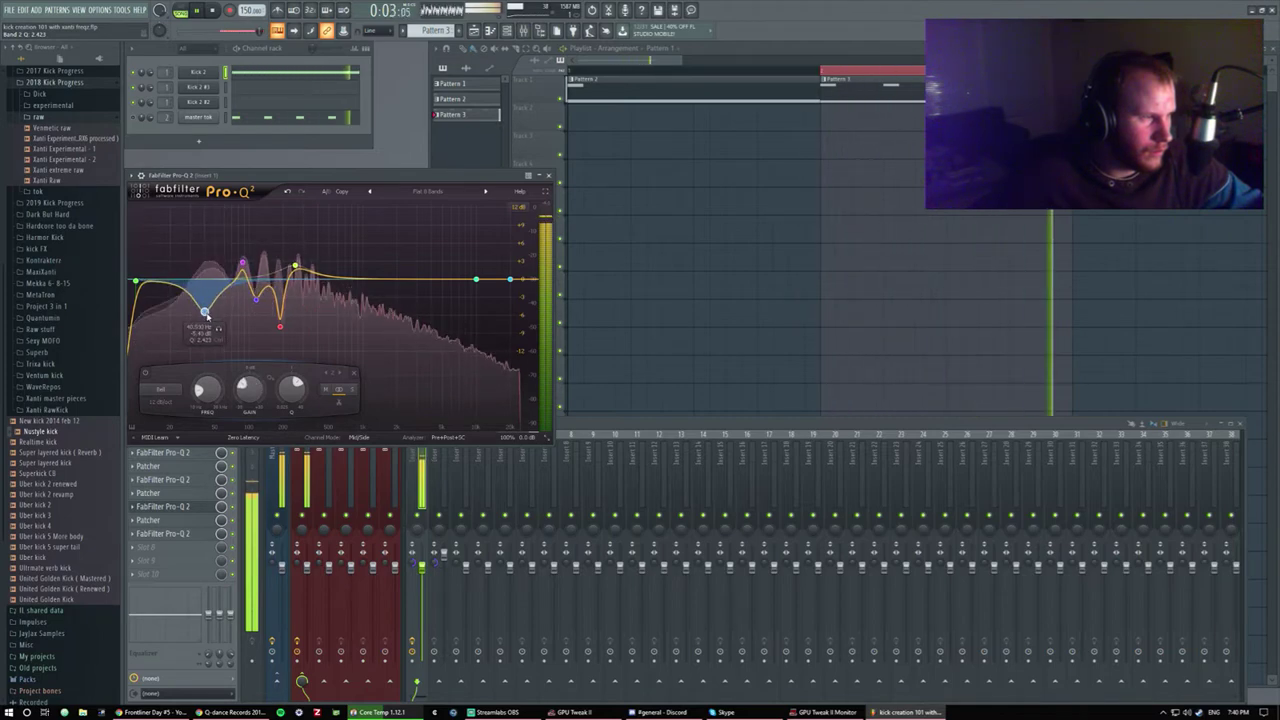
Place band 5 as a cut of about -6 dB above the band 4 notch, turn band 3 into a cut and deepen band 2 to about -7 dB.
left_click_drag(205, 313, 319, 317)
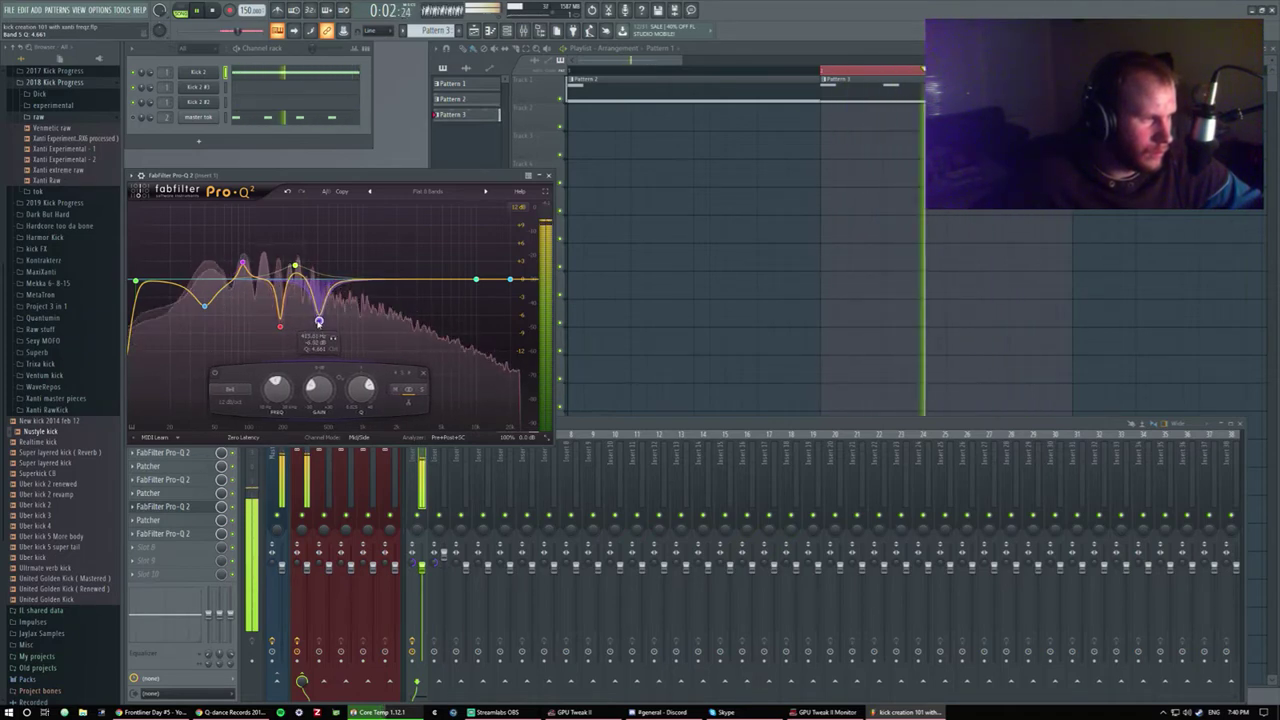
left_click_drag(293, 271, 210, 328)
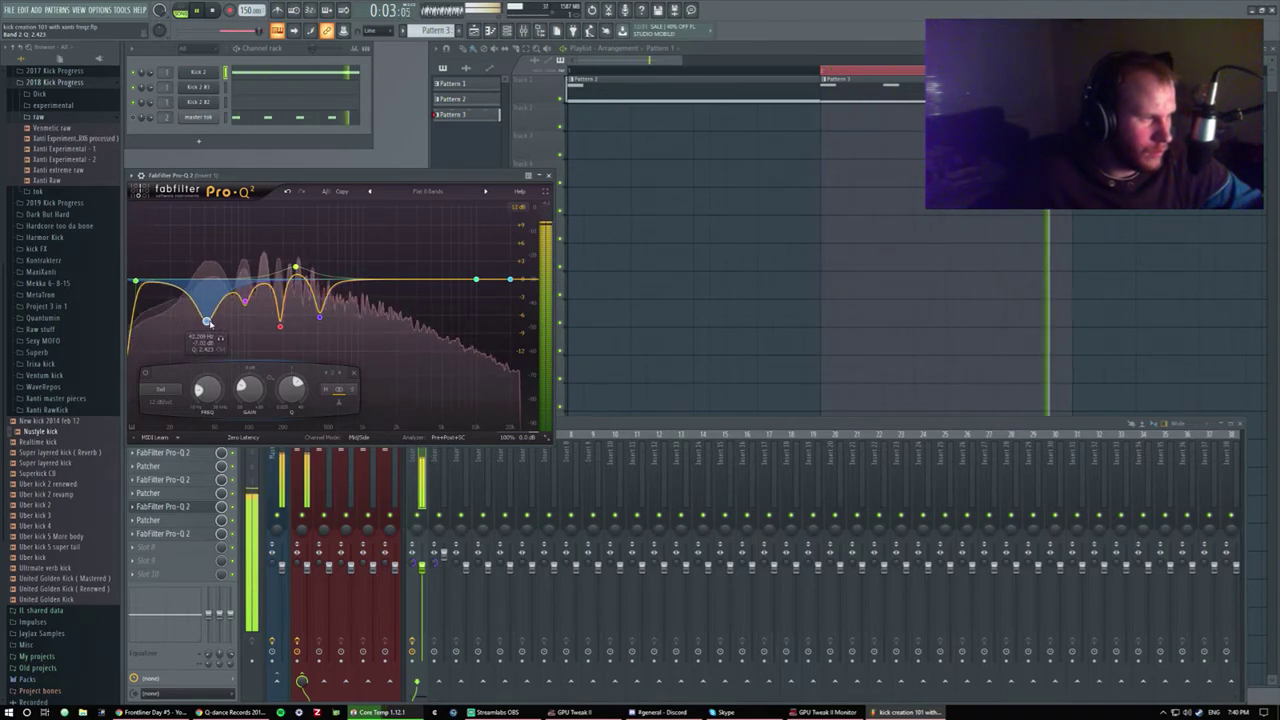
Check the distortion settings in the slot 4 Patcher and close it.
left_click(236, 536)
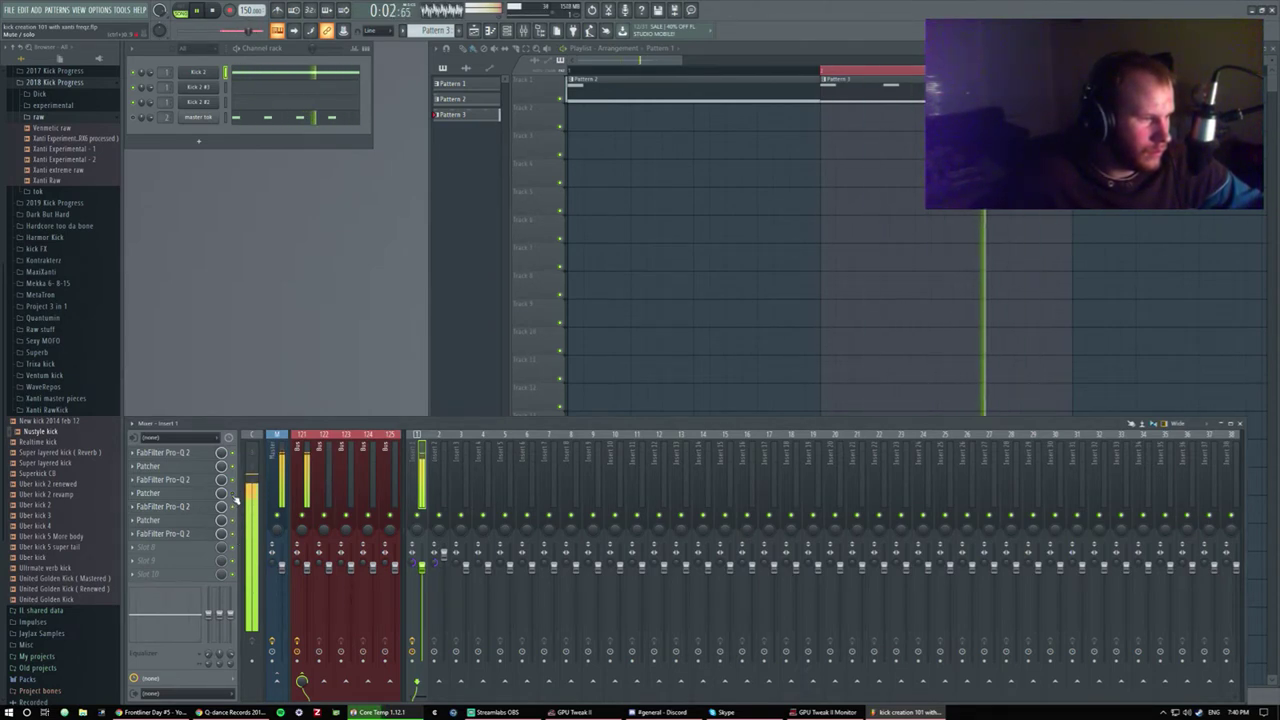
left_click(236, 494)
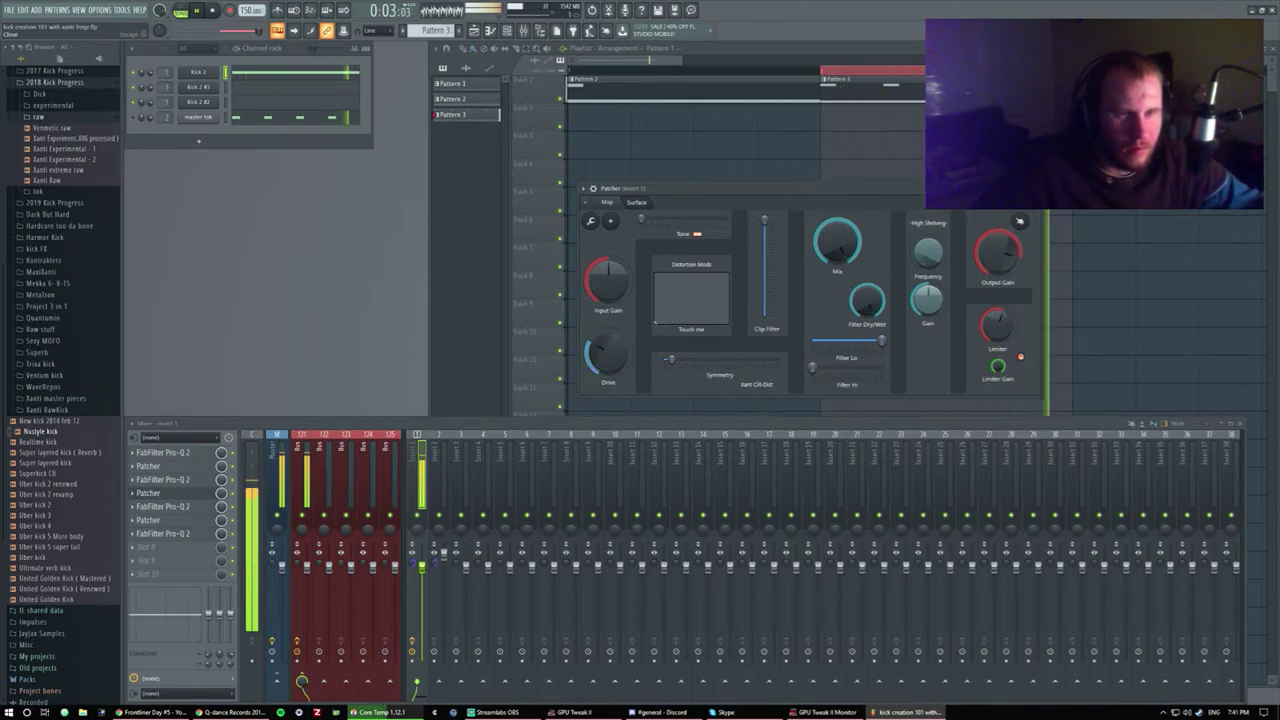
left_click(1019, 221)
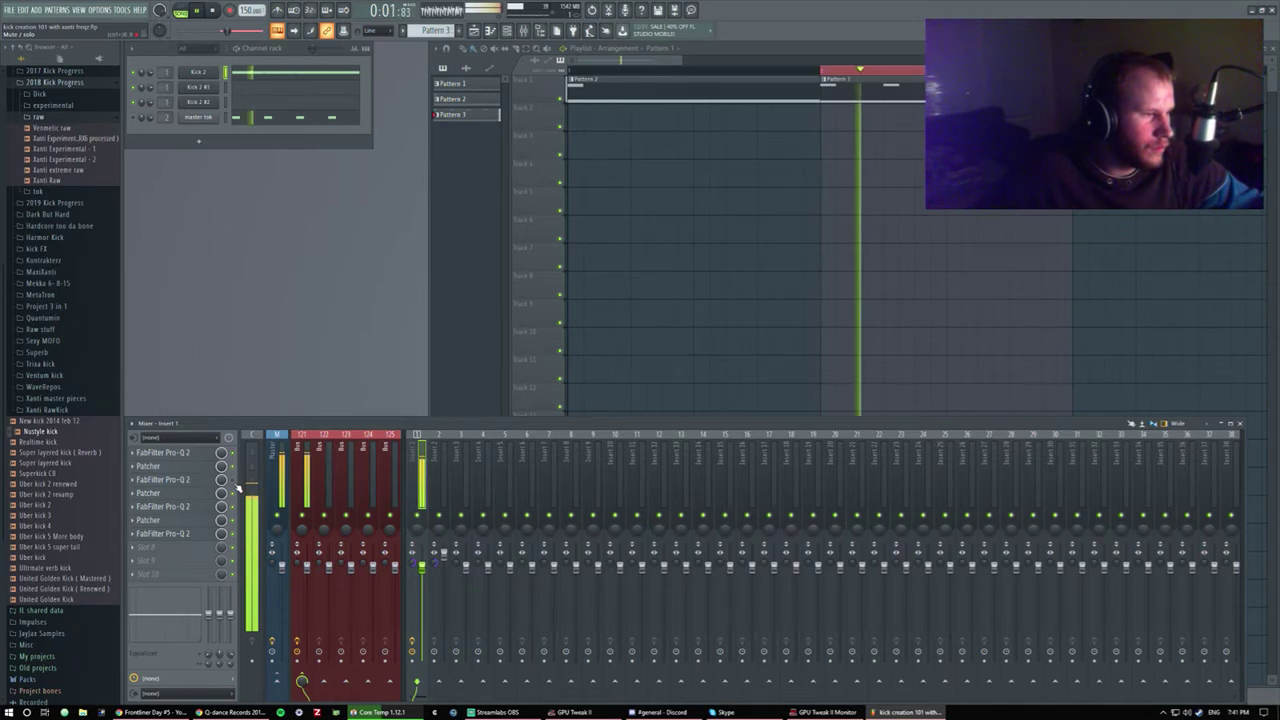
In the slot 3 Pro-Q 2, turn band 2 into a cut of about -2 dB and narrow the band 3 notch to Q 8.565.
left_click(186, 482)
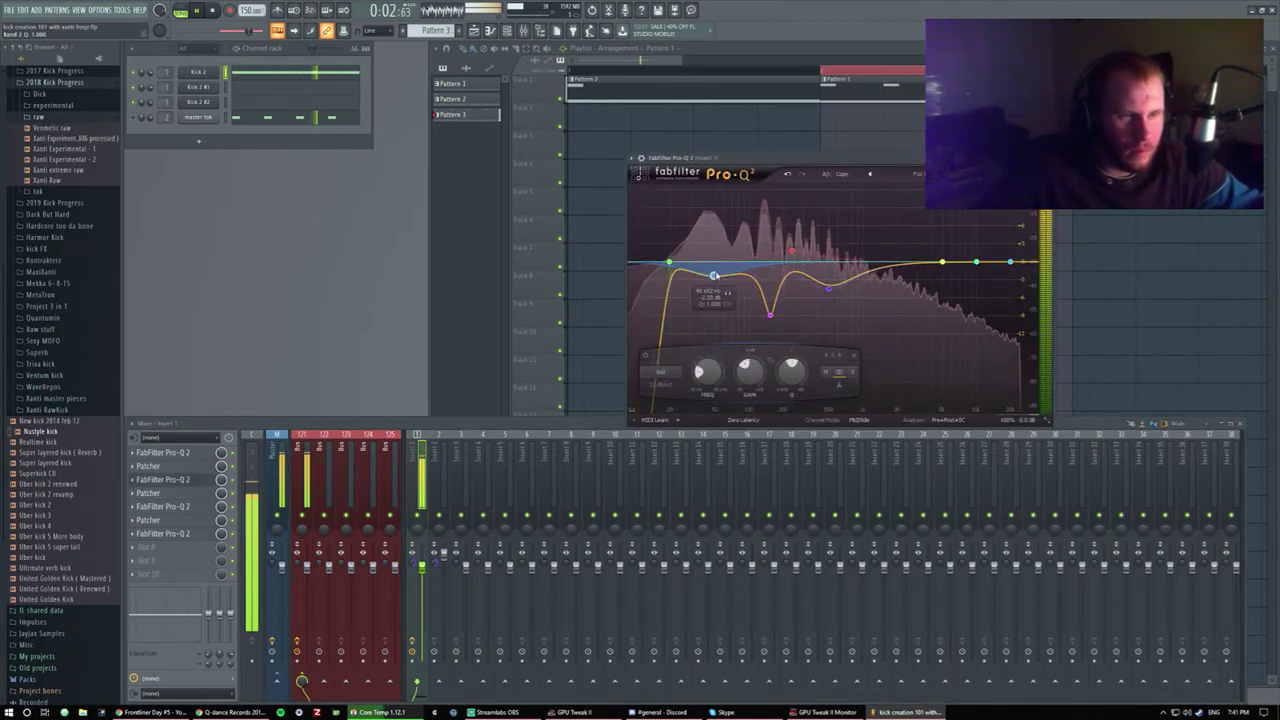
mouse_move(771, 320)
left_mouse_down()
mouse_move(776, 287)
mouse_move(779, 299)
left_mouse_up()
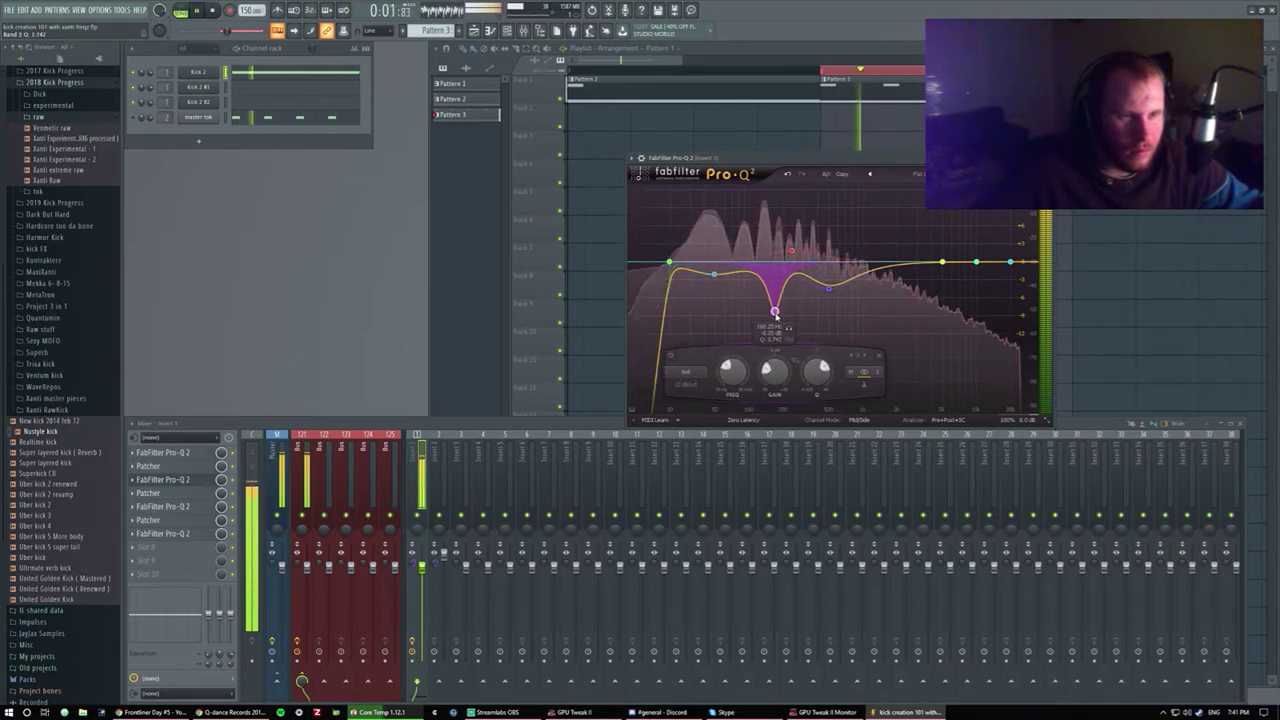
left_click_drag(777, 319, 765, 317)
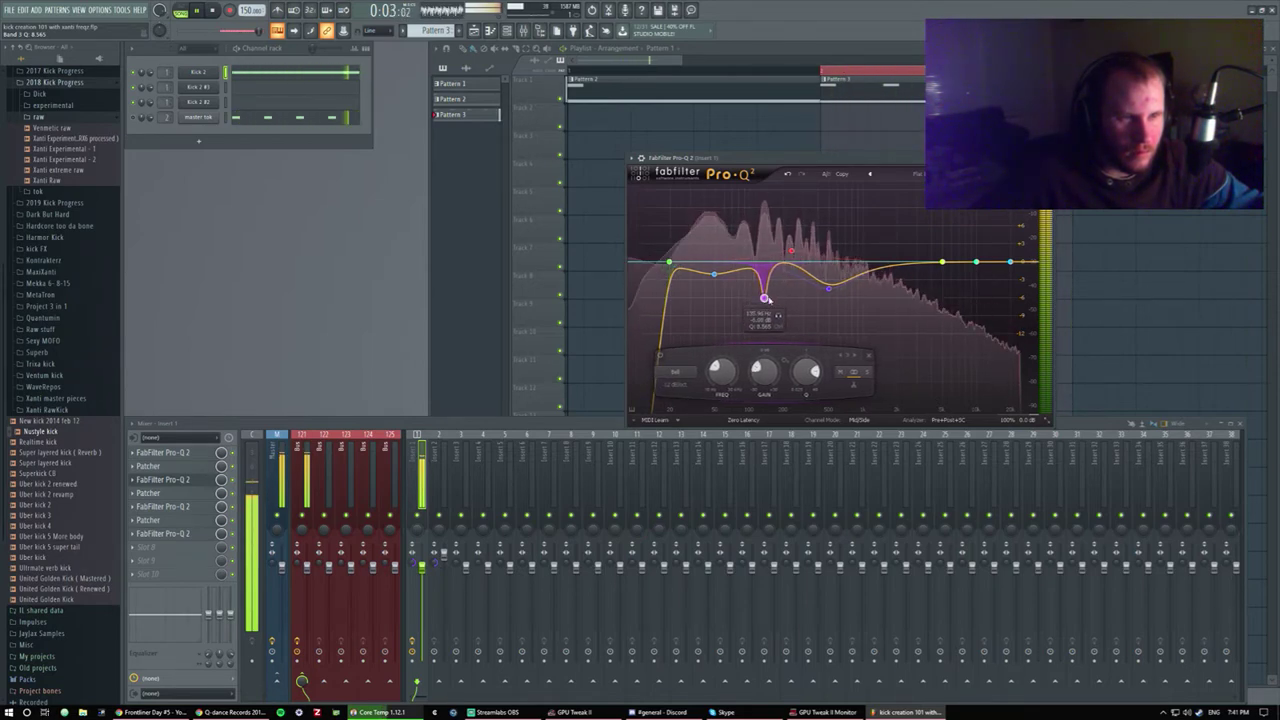
Raise the band 4 boost to about +4 dB, shift the band 3 notch higher and add a band 6 cut below it, and close the equalizer.
mouse_move(791, 253)
left_mouse_down()
mouse_move(780, 238)
mouse_move(800, 231)
left_mouse_up()
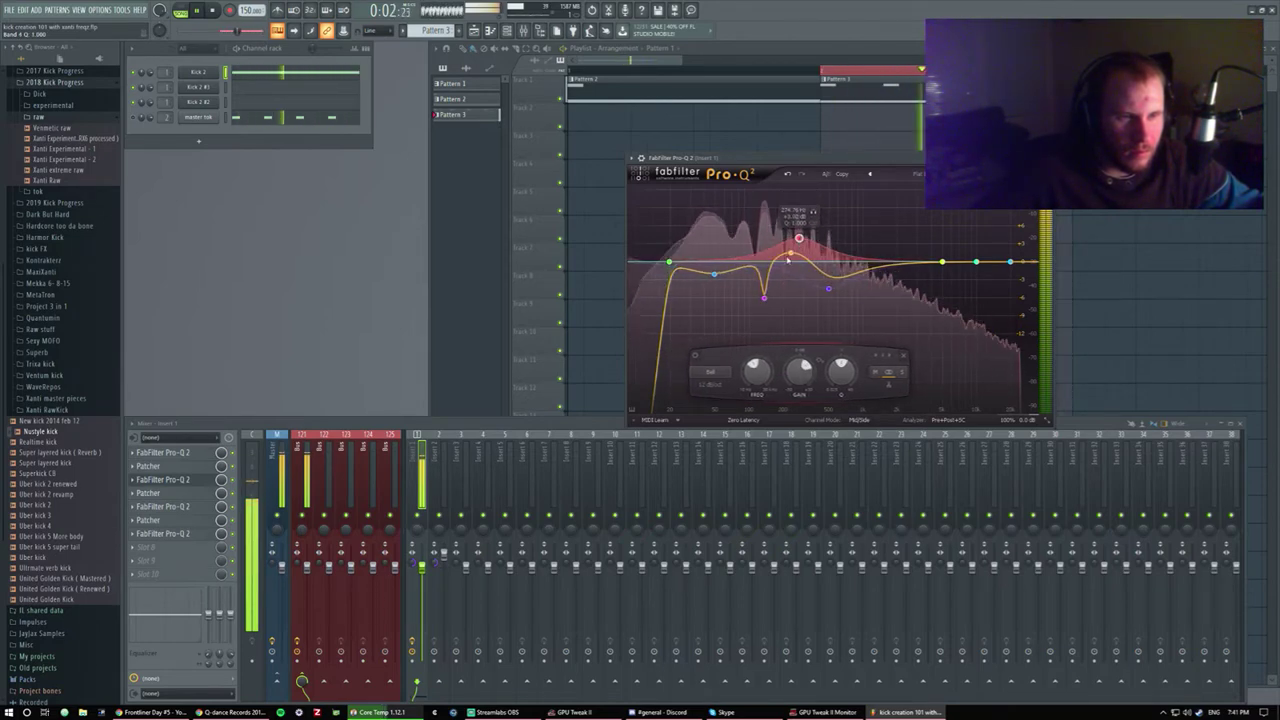
left_click(764, 298)
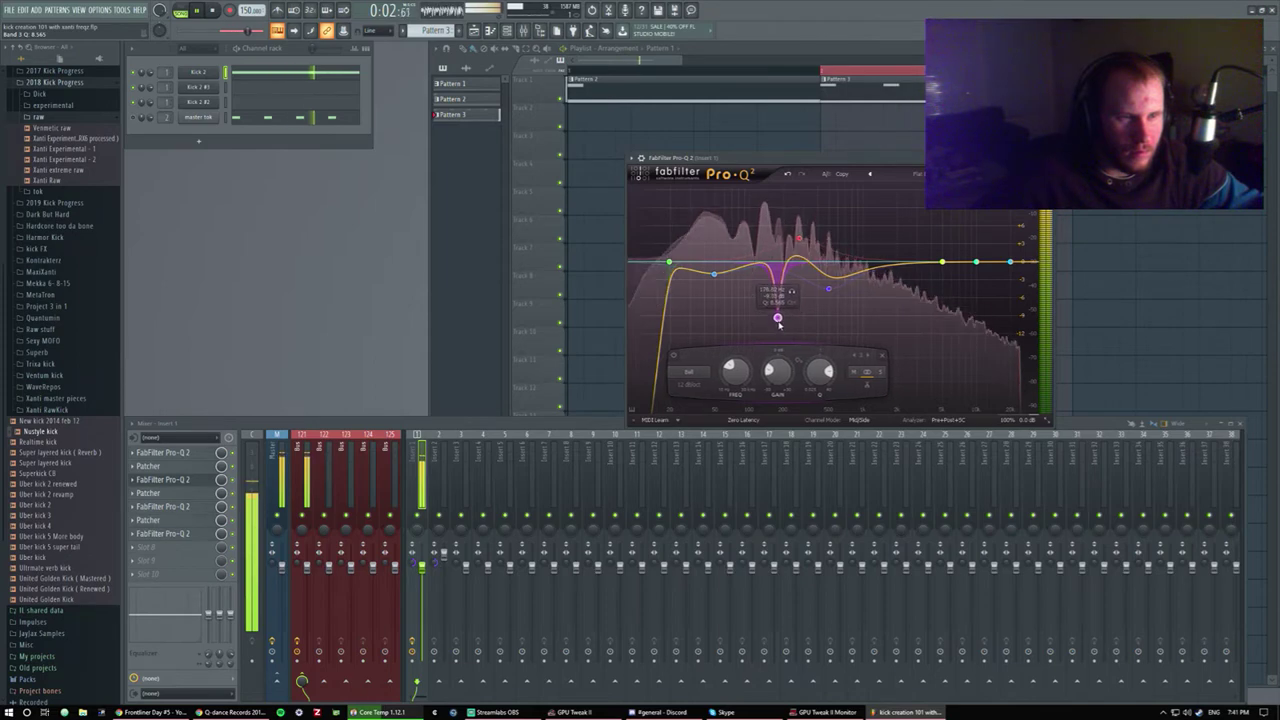
left_click_drag(940, 264, 746, 282)
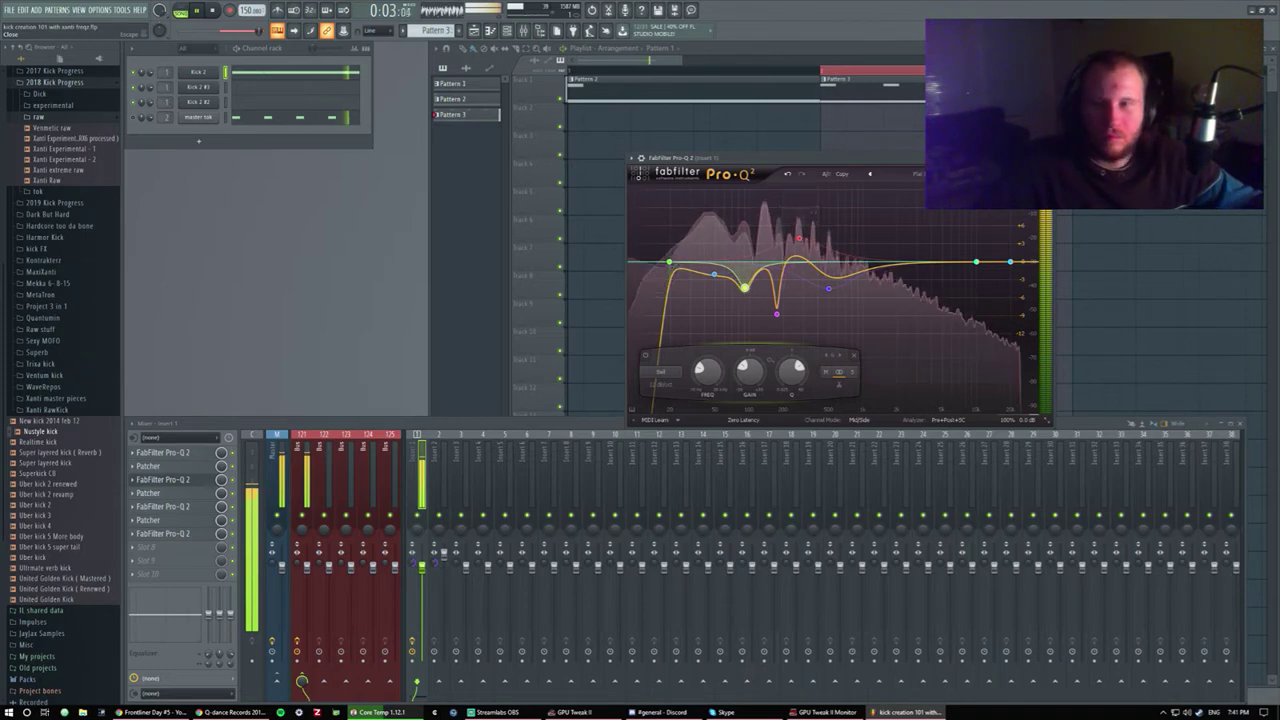
left_click(1040, 158)
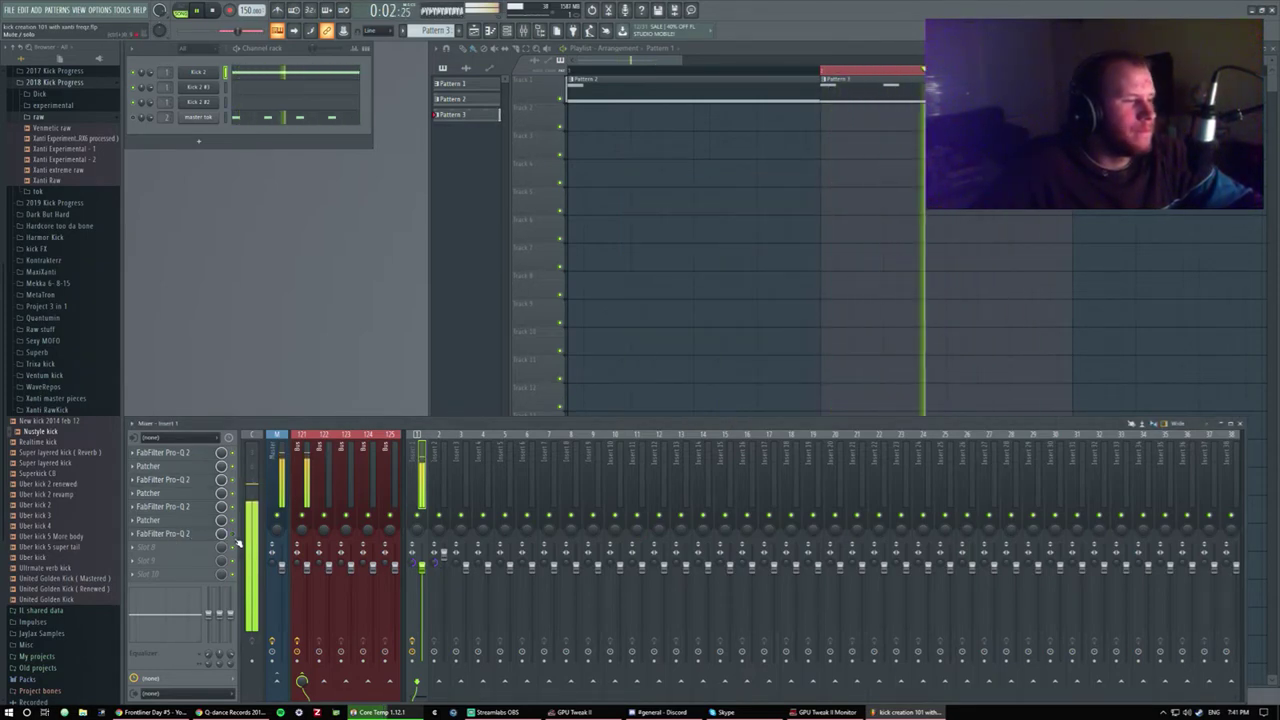
In the slot 5 Pro-Q 2, soften the band 2 cut, move band 3 higher and turn band 4 into a narrow boost of about +5 dB.
left_click(196, 534)
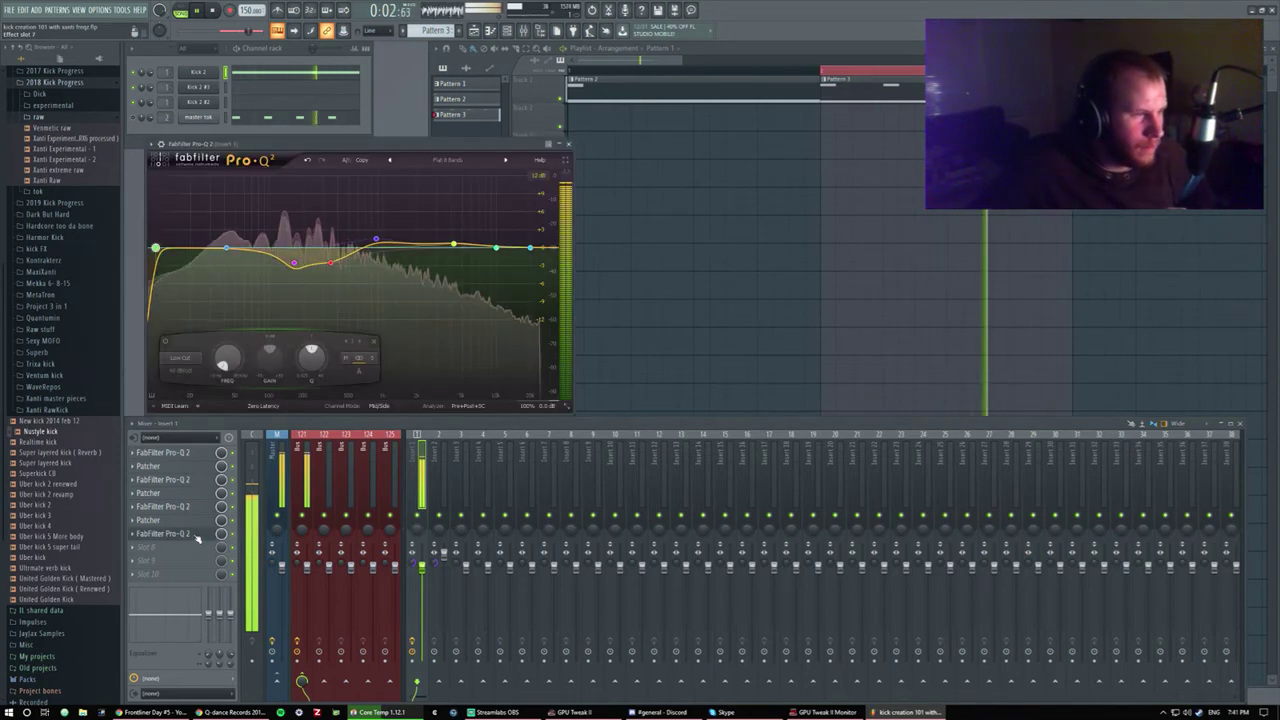
left_click(196, 534)
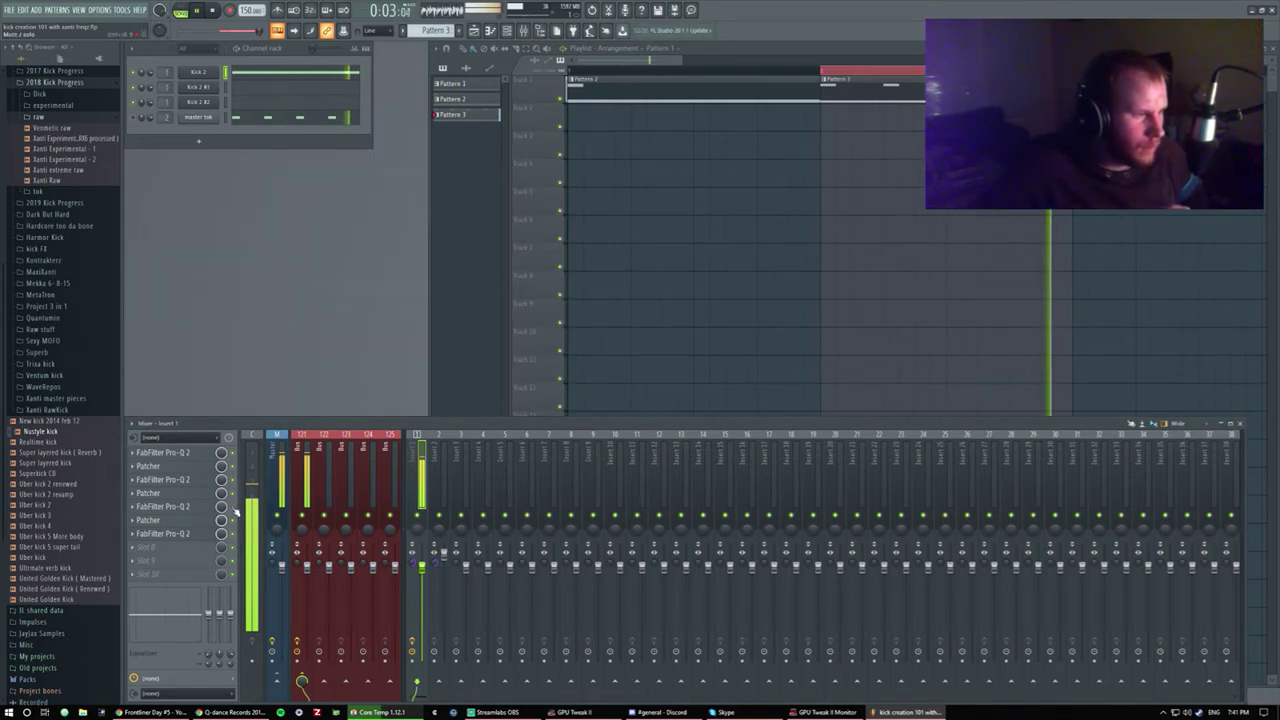
left_click(186, 508)
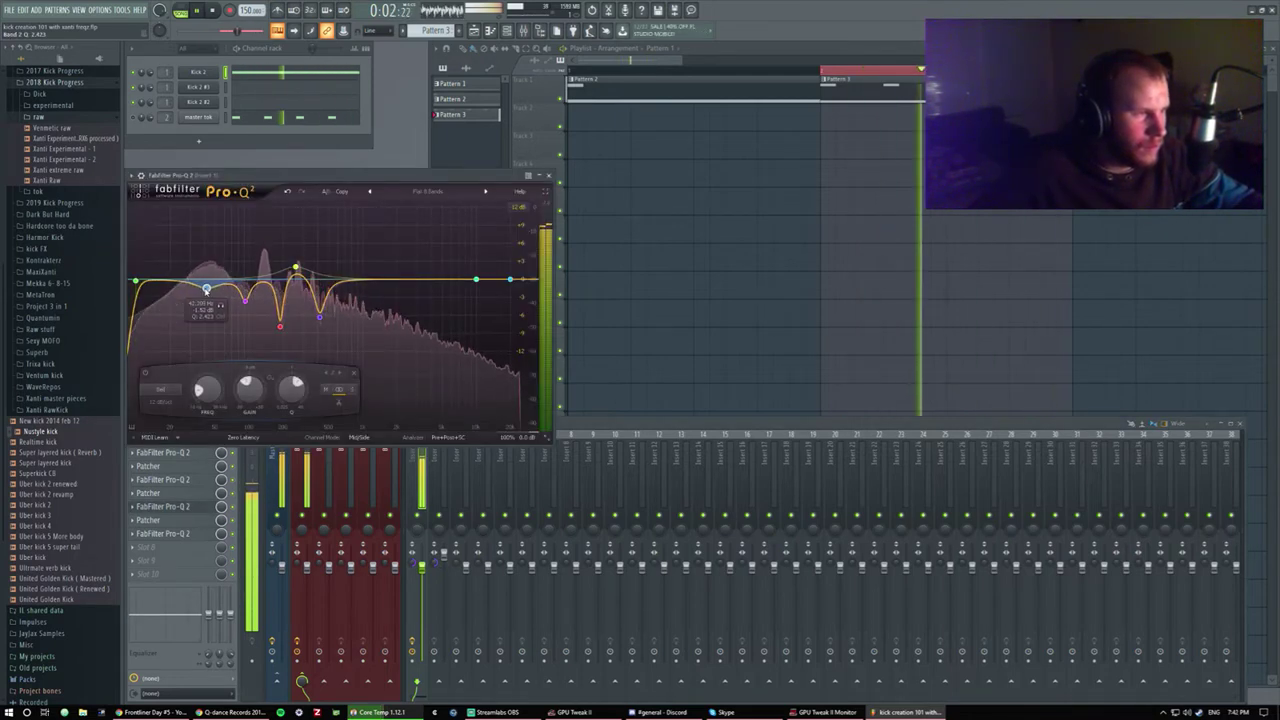
scroll(245, 298, "up", 3)
left_click_drag(245, 298, 292, 242)
left_click_drag(289, 239, 264, 250)
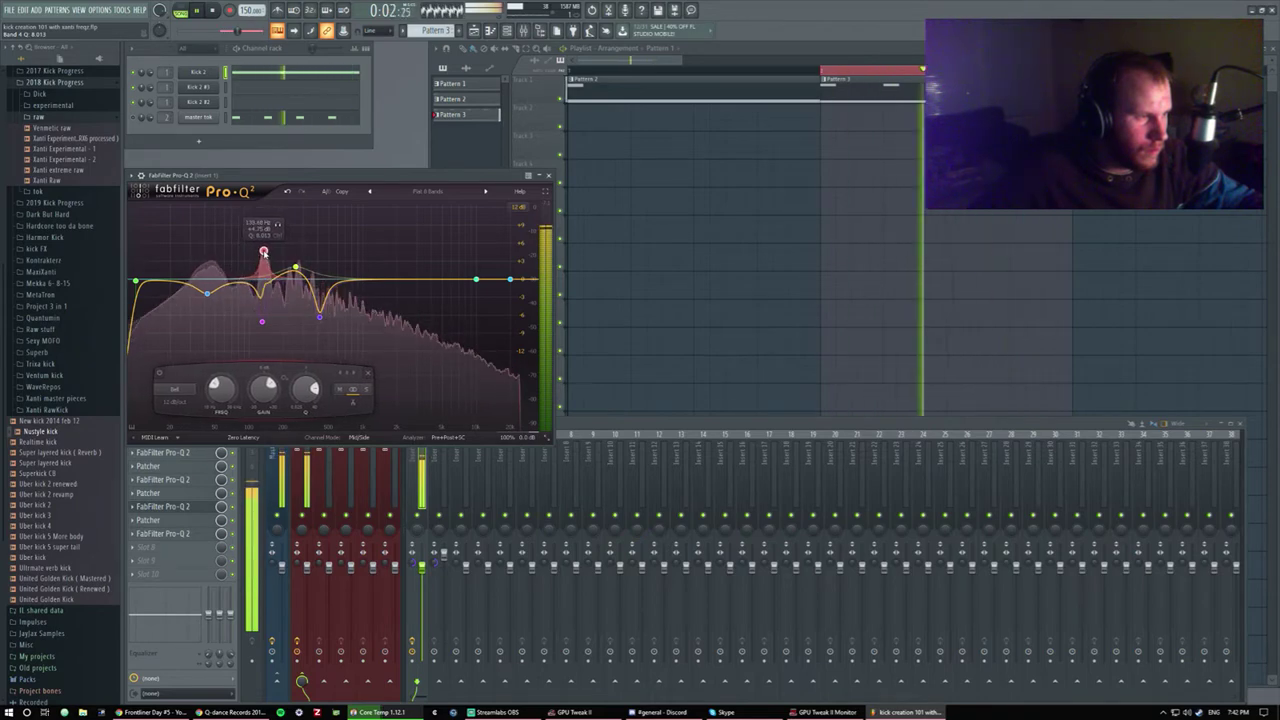
Tune the band 3 cut to about -9 dB and turn band 4 into a notch at a higher frequency.
left_click(262, 321)
left_click_drag(263, 322, 265, 322)
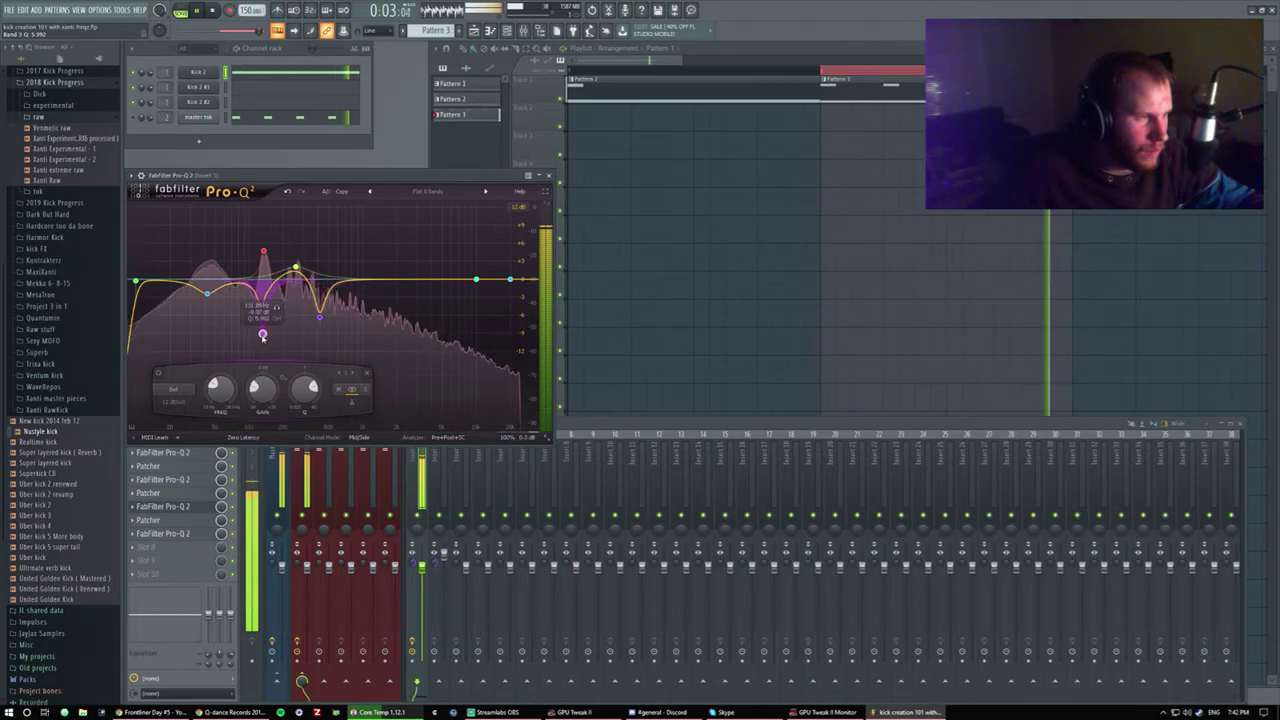
mouse_move(263, 333)
left_mouse_down()
mouse_move(265, 295)
mouse_move(263, 308)
left_mouse_up()
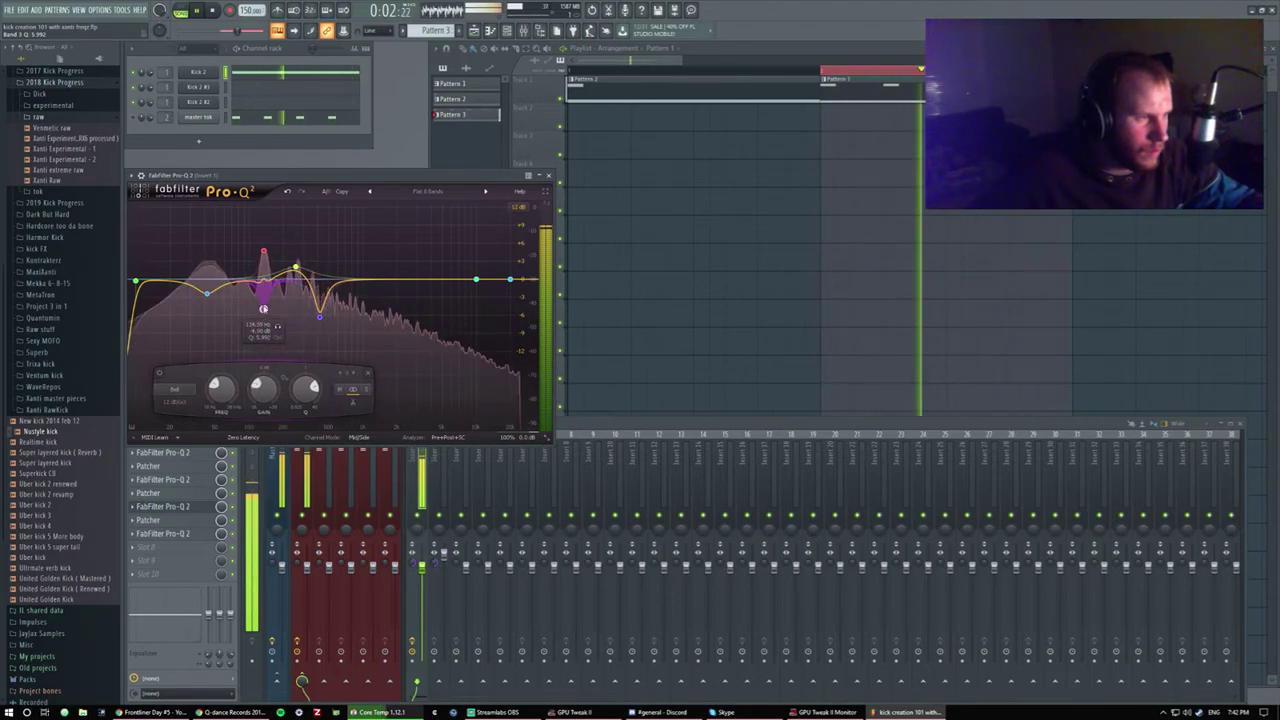
left_click_drag(263, 254, 262, 330)
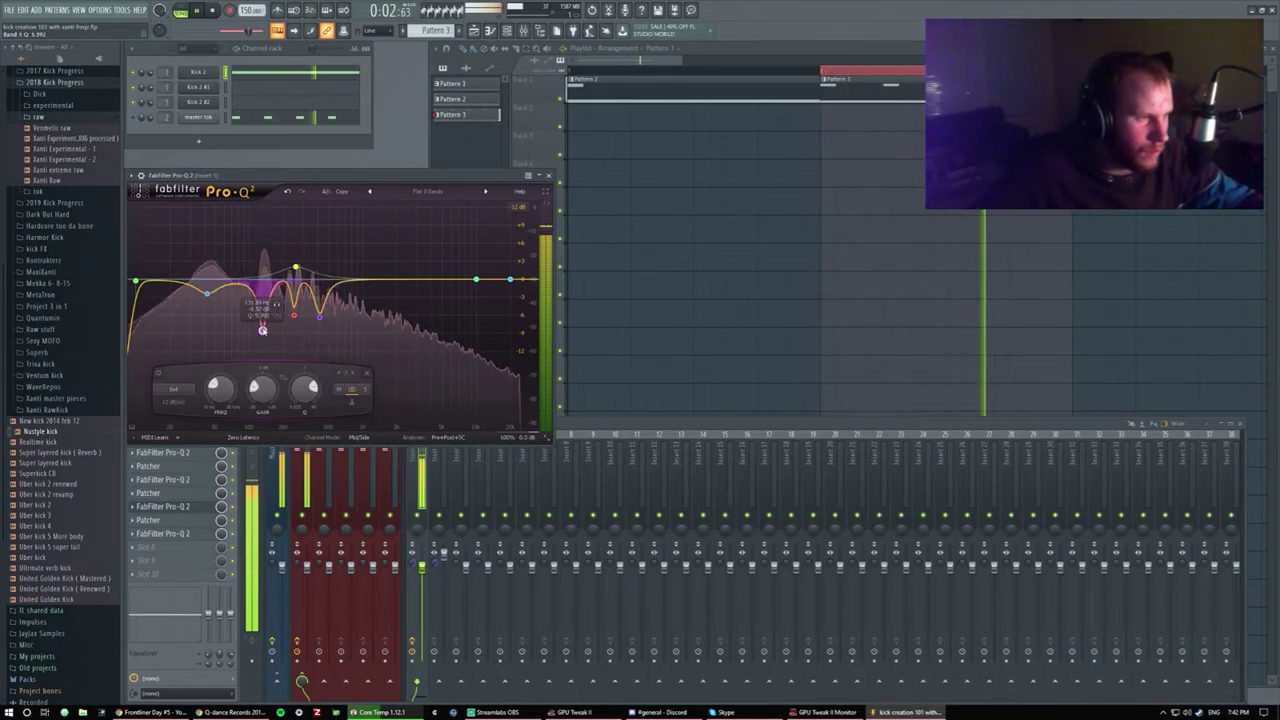
Raise the band 6 boost slightly and deepen the band 5 cut to about -7 dB, and close the equalizer.
left_click_drag(298, 271, 320, 322)
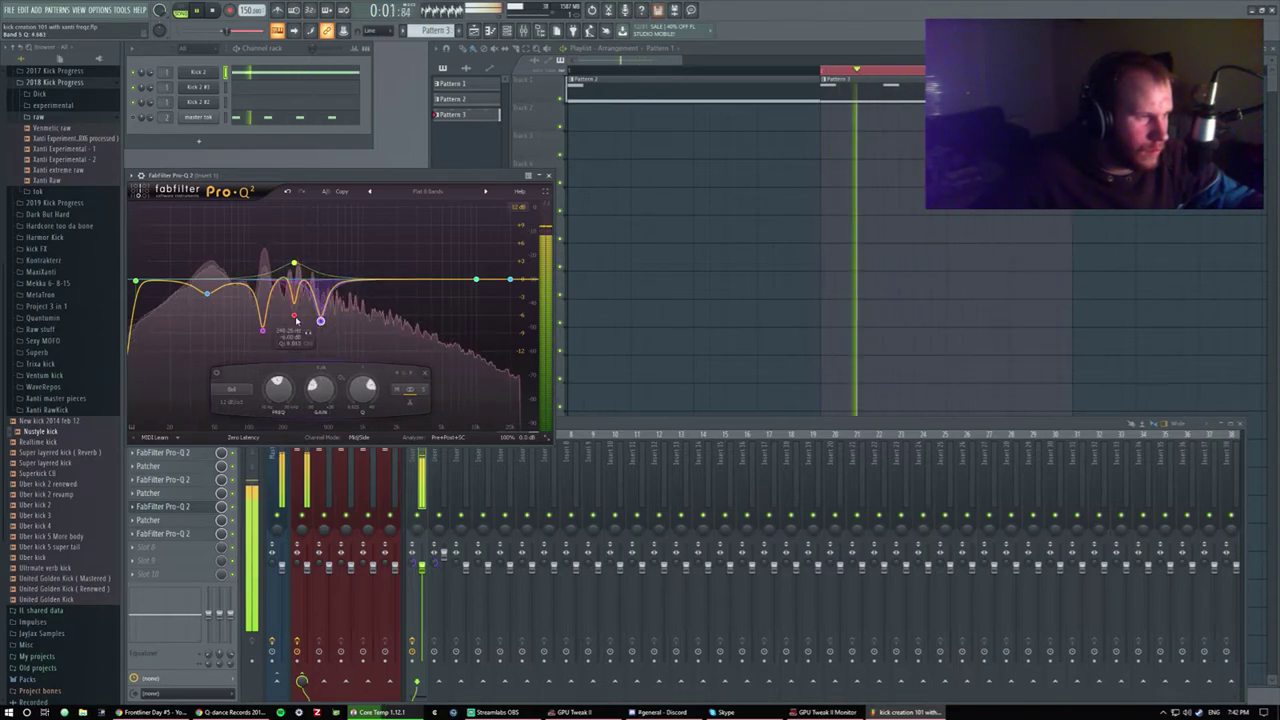
left_click(294, 316)
left_click(548, 176)
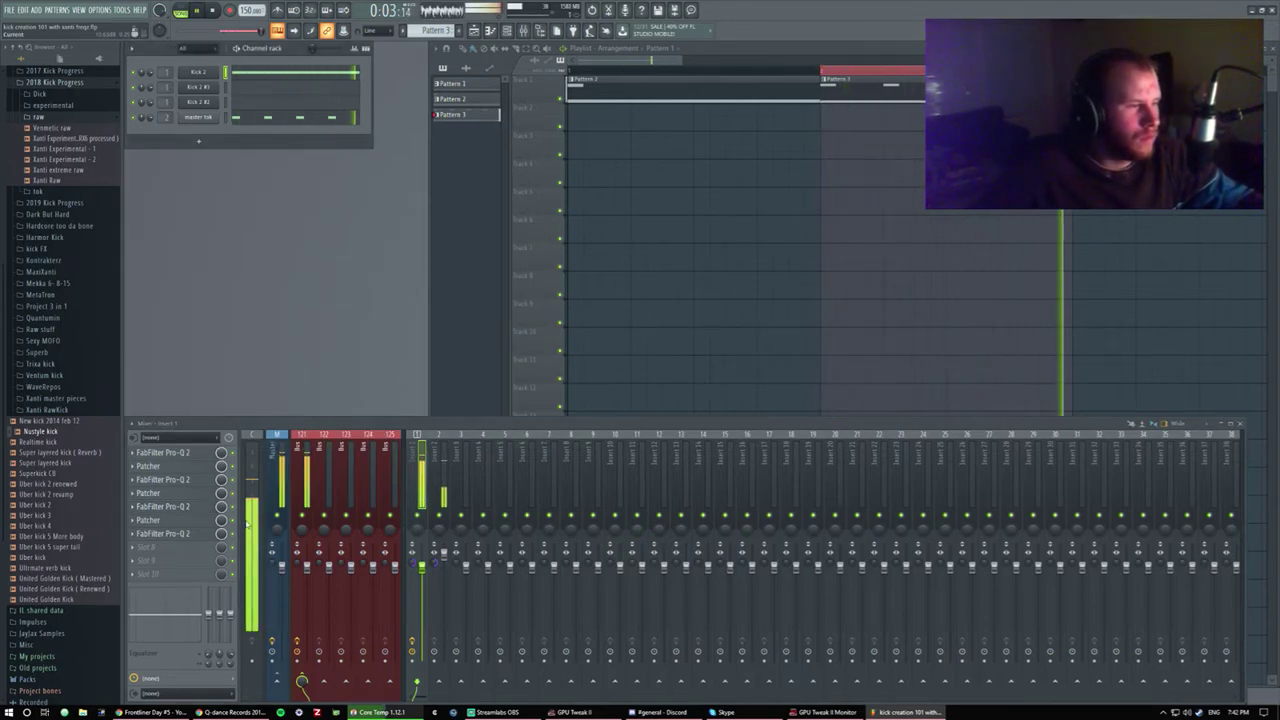
In the slot 5 Pro-Q 2, make band 3 shallower, deepen band 2 to about -5 dB and move the band 6 boost lower in frequency.
left_click(165, 506)
left_click_drag(263, 330, 205, 310)
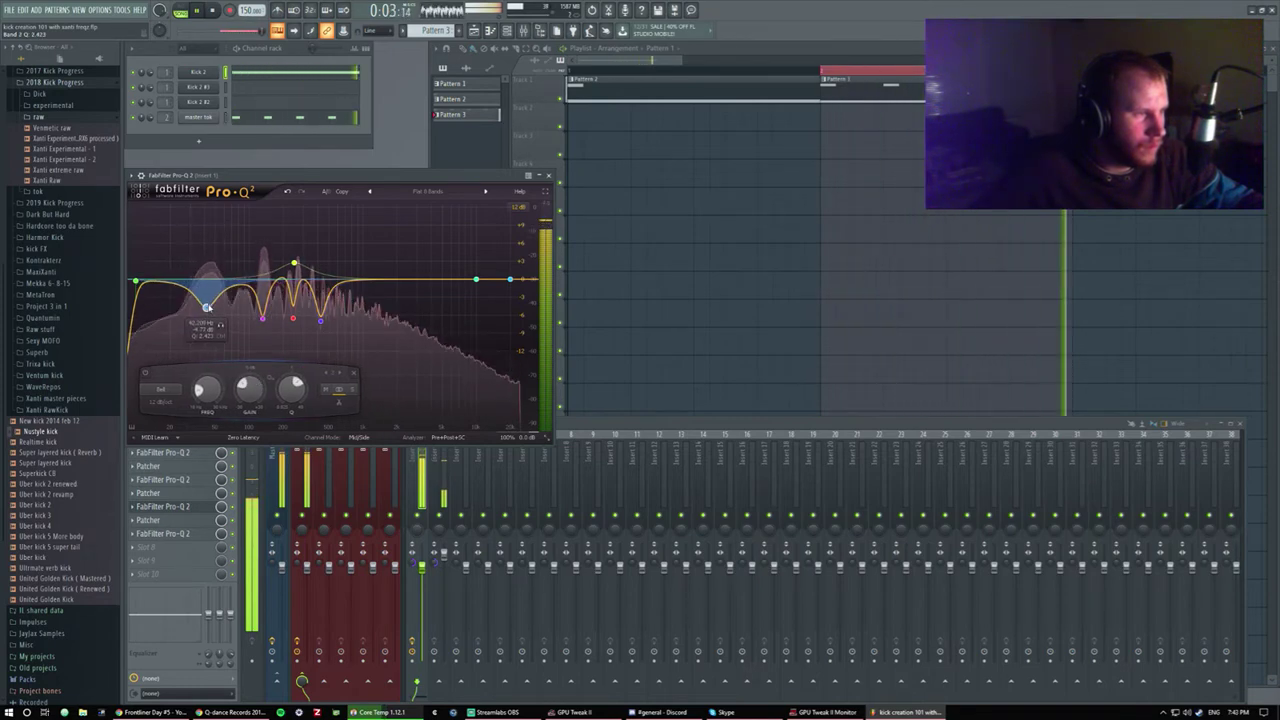
mouse_move(294, 263)
left_mouse_down()
mouse_move(276, 244)
mouse_move(273, 259)
left_mouse_up()
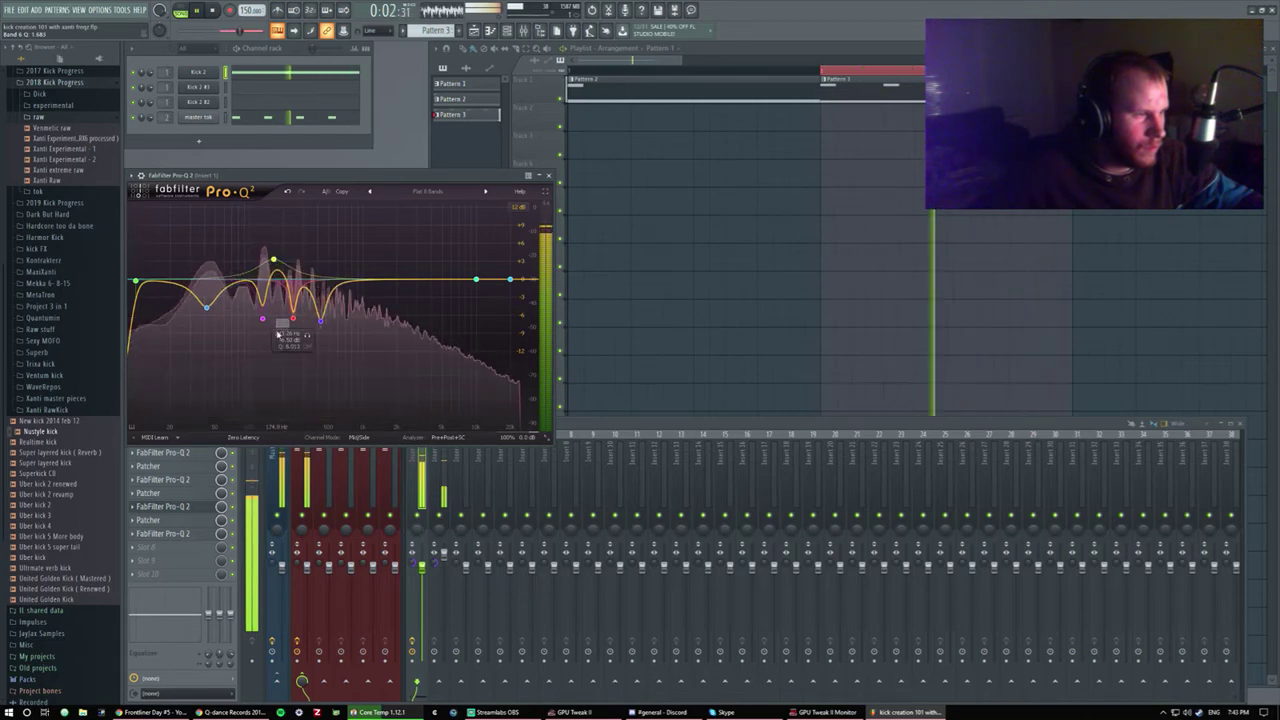
Turn band 5 into a boost of about +4 dB and retune the band 4 notch just below it.
left_click_drag(294, 318, 309, 283)
left_click_drag(296, 331, 307, 254)
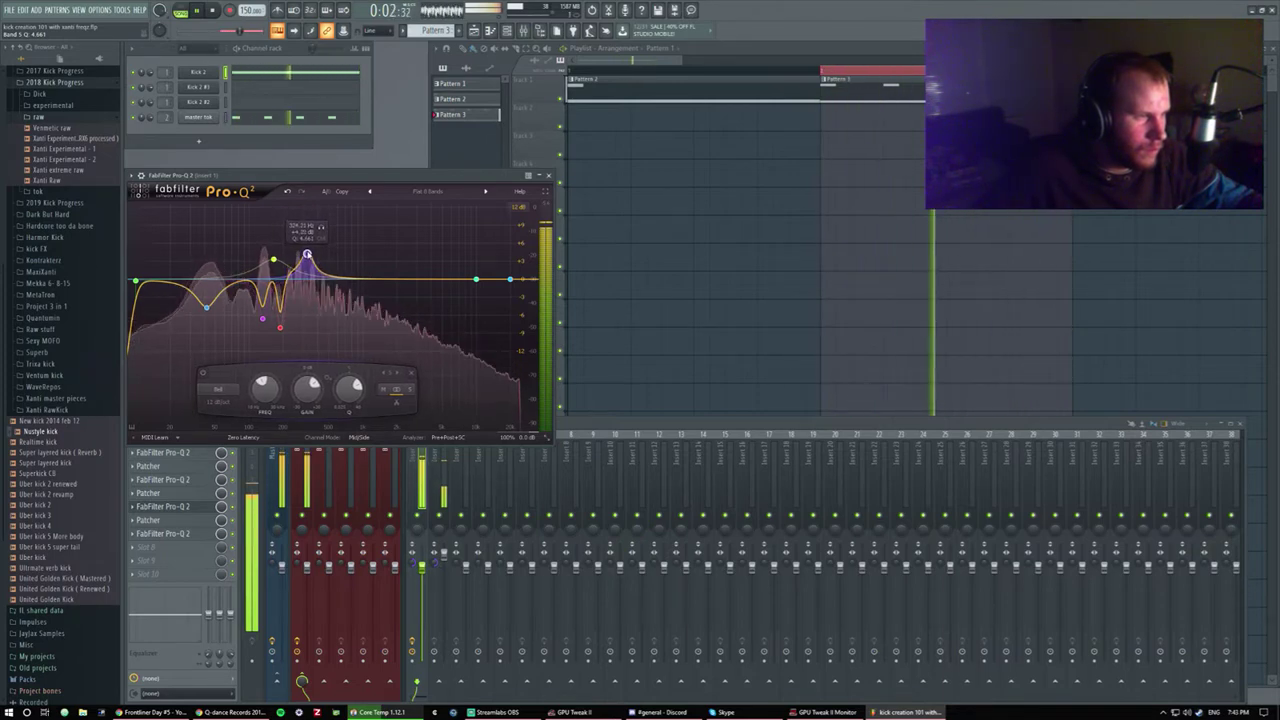
left_click_drag(281, 326, 294, 322)
Raise the band 6 boost to about +4 dB and fine-tune the band 3 cut, and close the equalizer.
left_click(273, 261)
scroll(274, 262, "down", 4)
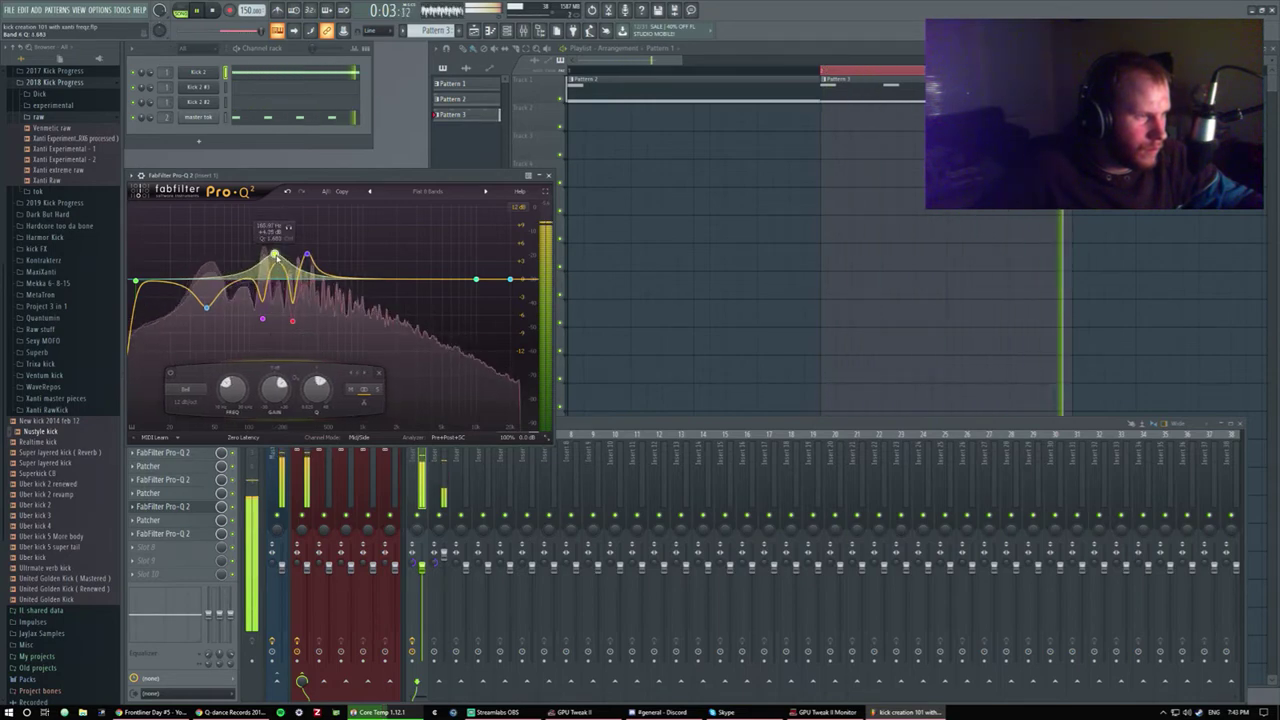
mouse_move(262, 319)
left_mouse_down()
mouse_move(242, 316)
mouse_move(260, 312)
mouse_move(246, 253)
mouse_move(255, 302)
left_mouse_up()
left_click(548, 175)
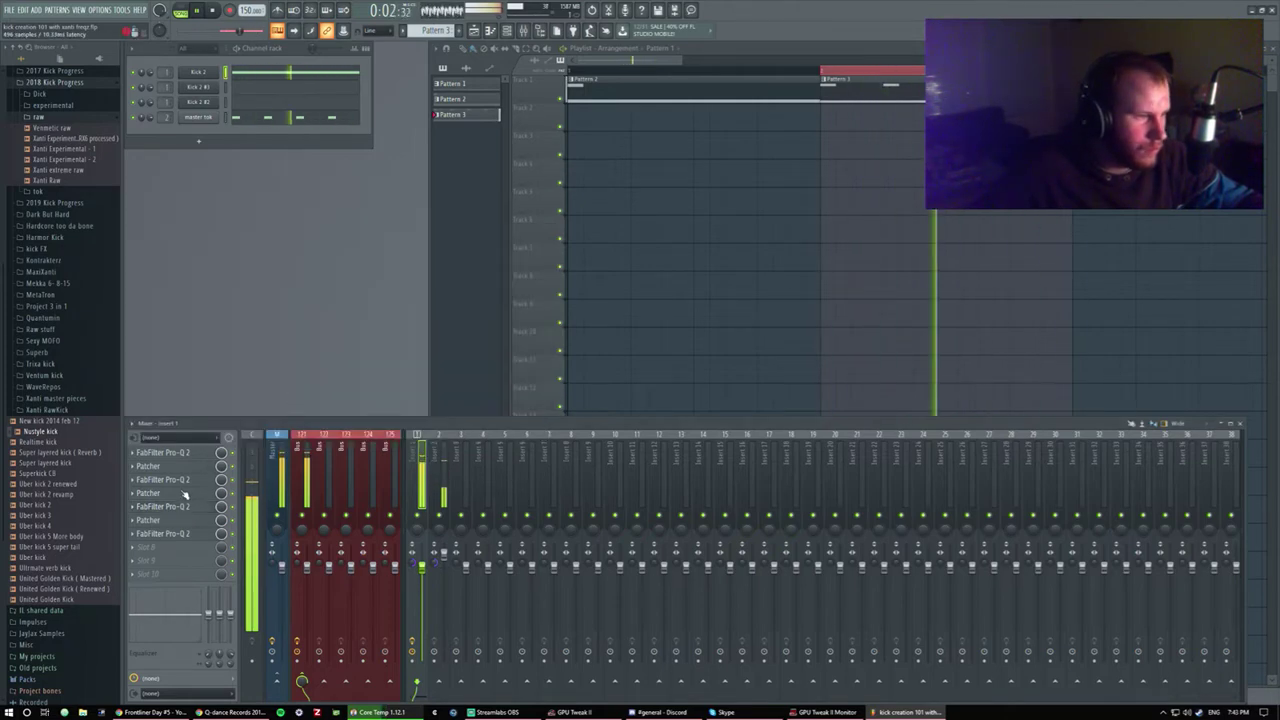
In the slot 4 Patcher, lower the distortion's Symmetry slightly and close the plugin.
left_click(148, 493)
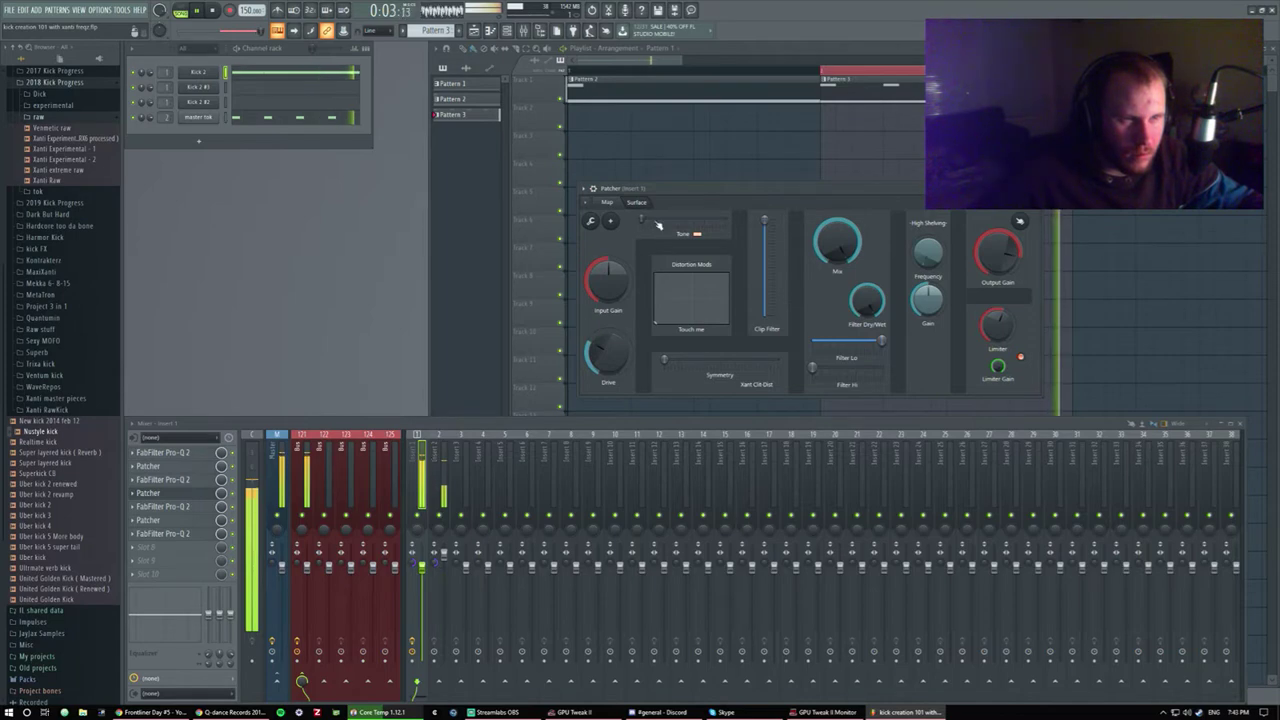
left_click(1019, 220)
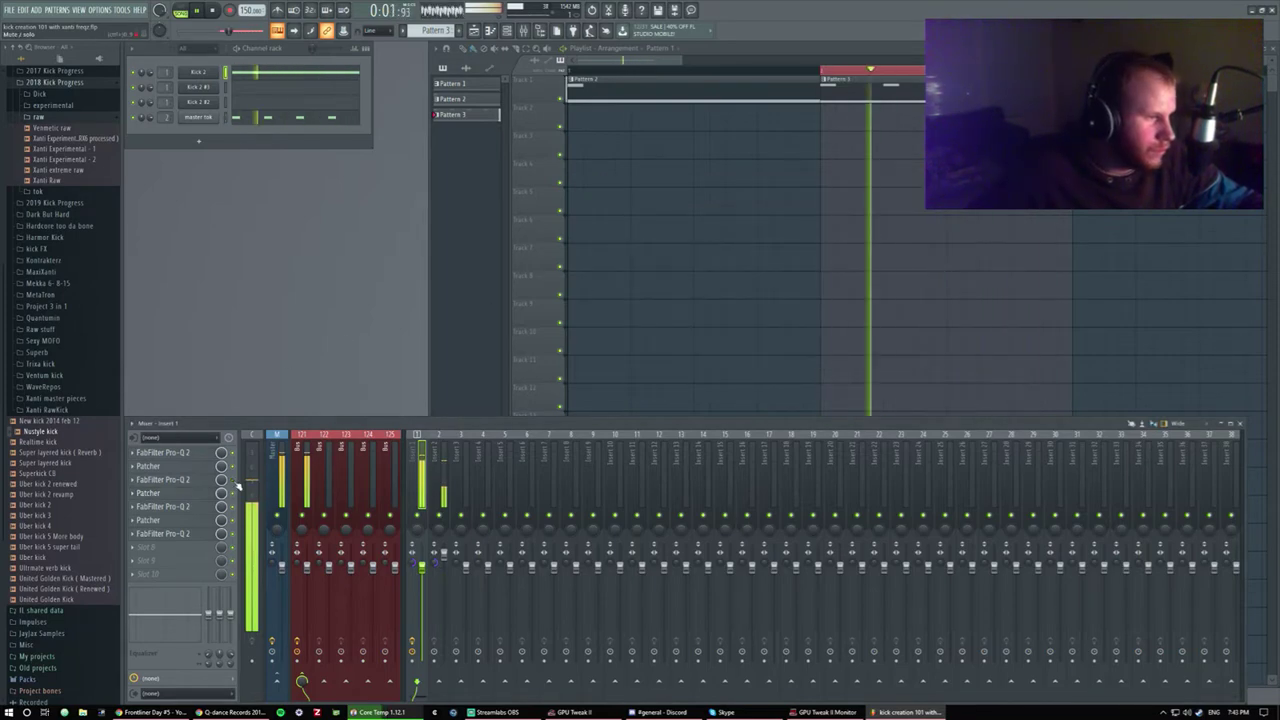
In the slot 3 Pro-Q 2, move the band 6 cut higher at about -8 dB, soften bands 3 and 2 slightly, and close the equalizer.
left_click(175, 479)
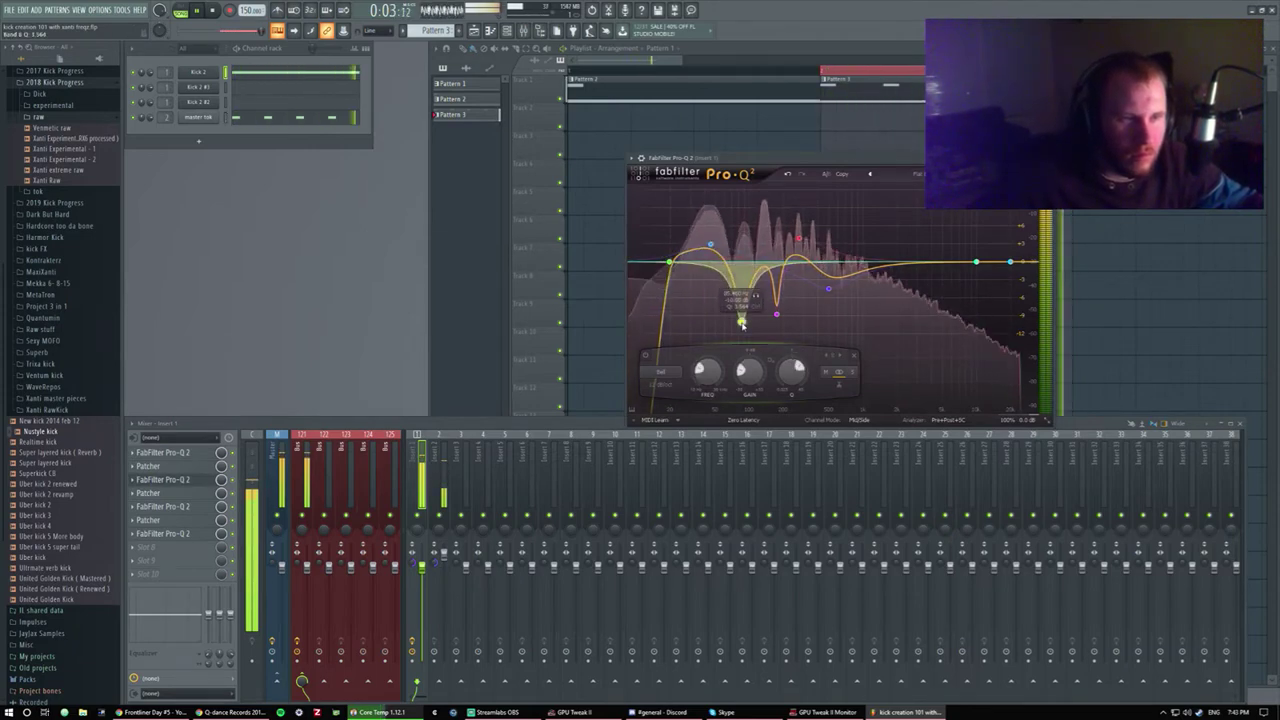
left_click_drag(744, 317, 765, 317)
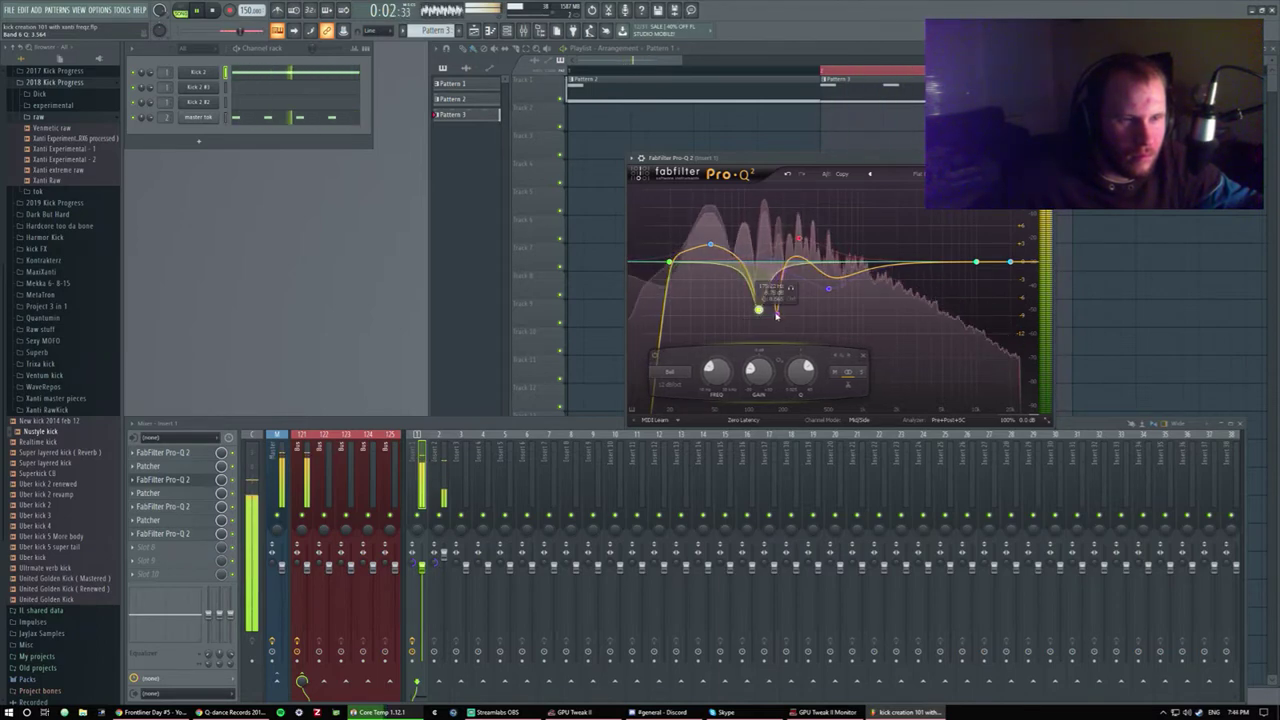
left_click_drag(776, 314, 778, 298)
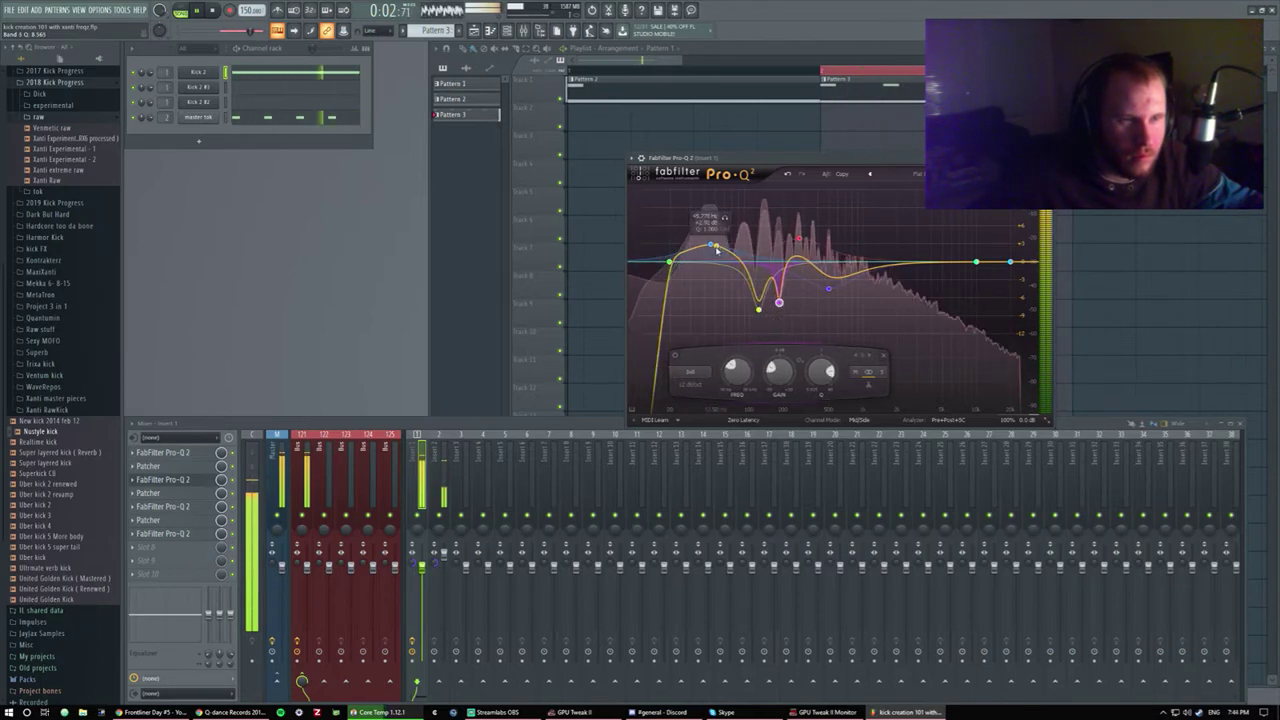
left_click_drag(713, 247, 710, 255)
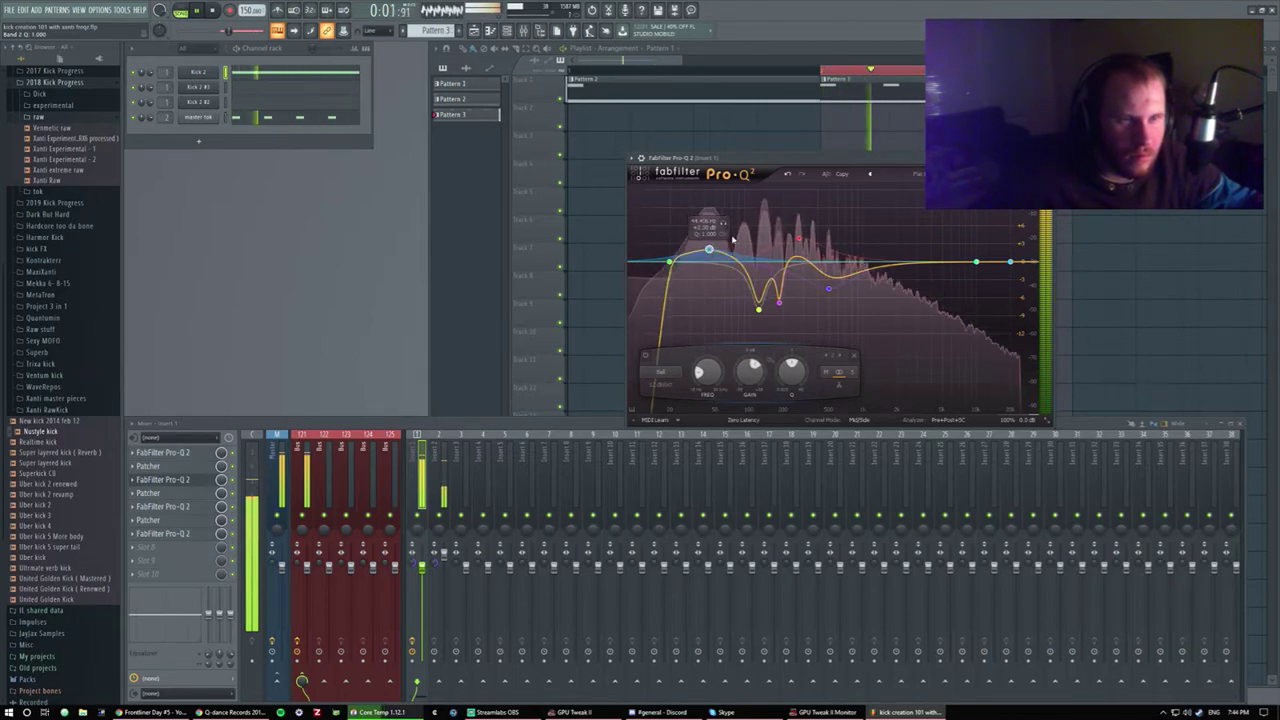
left_click(1043, 158)
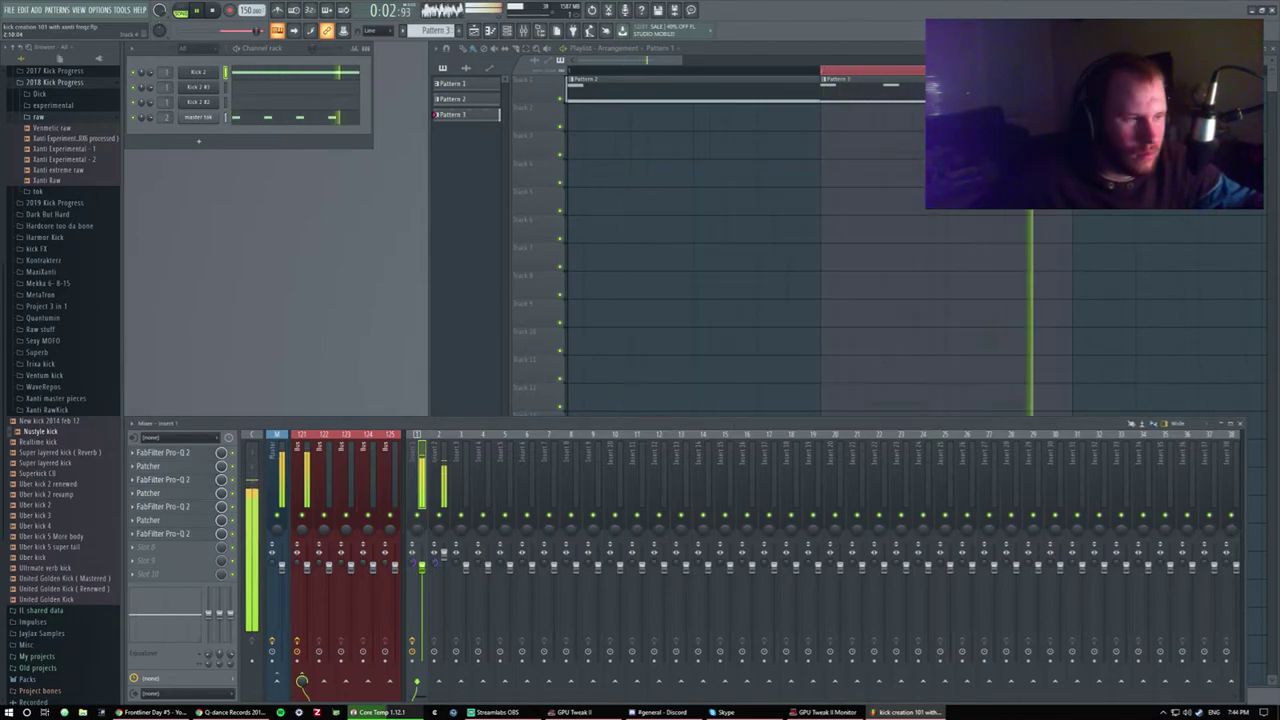
In the slot 7 Pro-Q 2, deepen the band 4 cut slightly, close the equalizer and stop playback.
left_click(203, 538)
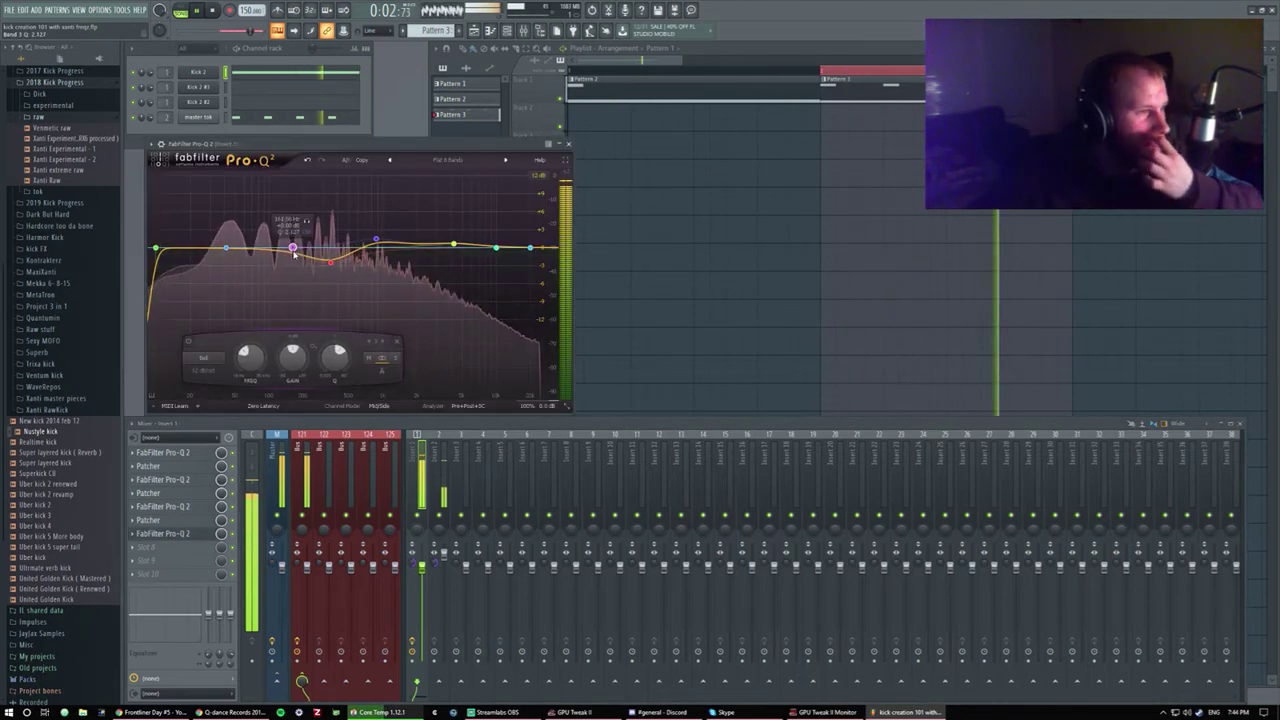
mouse_move(330, 262)
left_mouse_down()
mouse_move(333, 249)
mouse_move(330, 284)
mouse_move(286, 257)
mouse_move(288, 274)
mouse_move(293, 257)
mouse_move(327, 287)
mouse_move(330, 266)
left_mouse_up()
key("Escape")
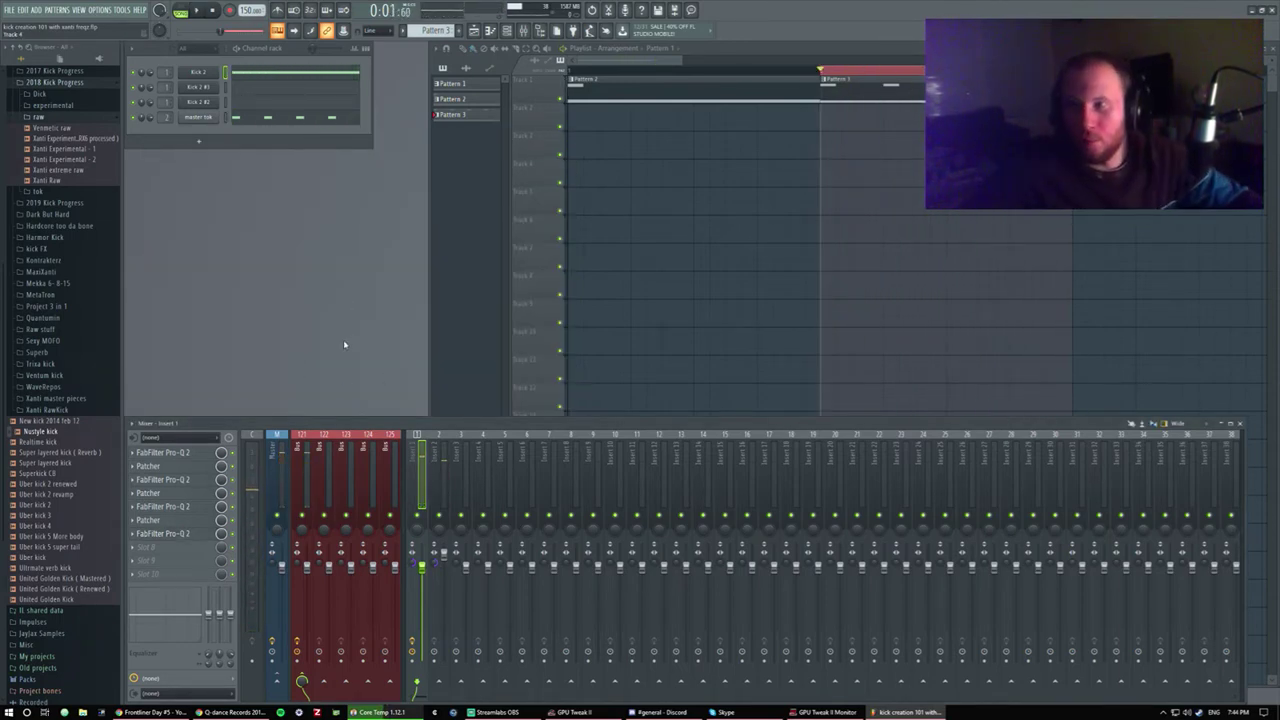
Add a 3x Osc channel, route it to mixer insert 3 and close the synth's window.
left_click(199, 141)
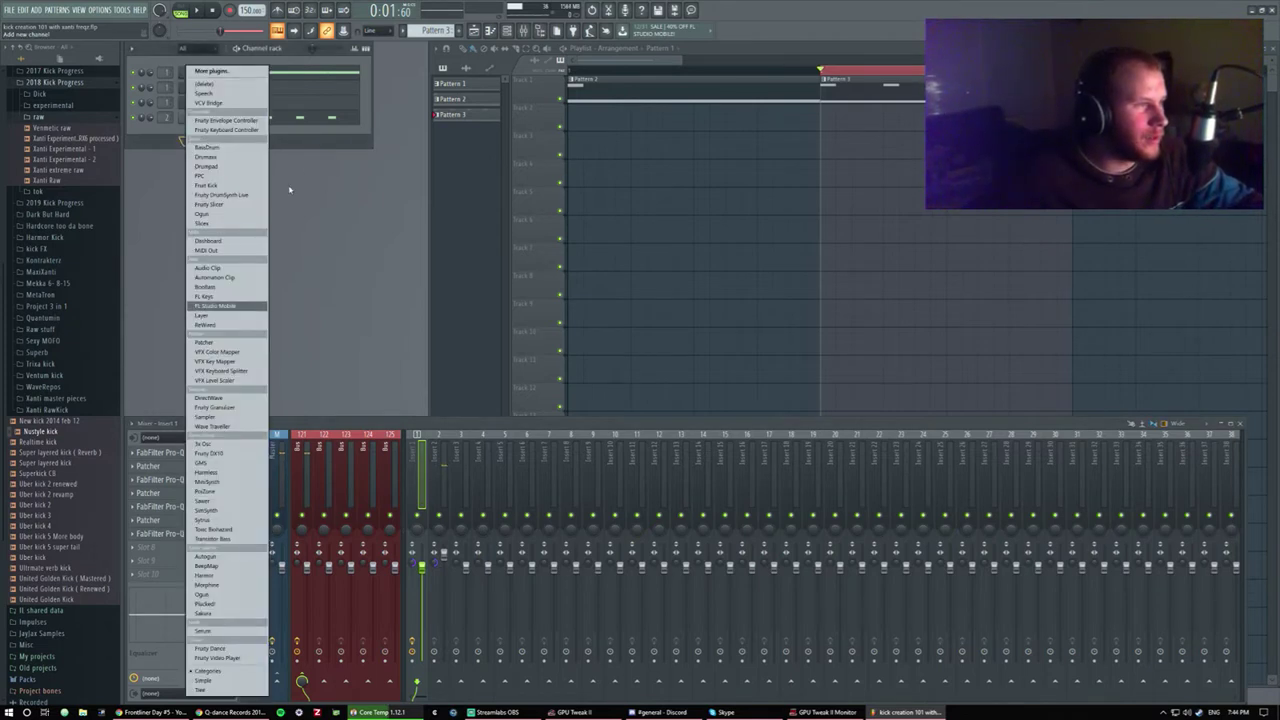
left_click(243, 156)
left_click_drag(283, 177, 289, 189)
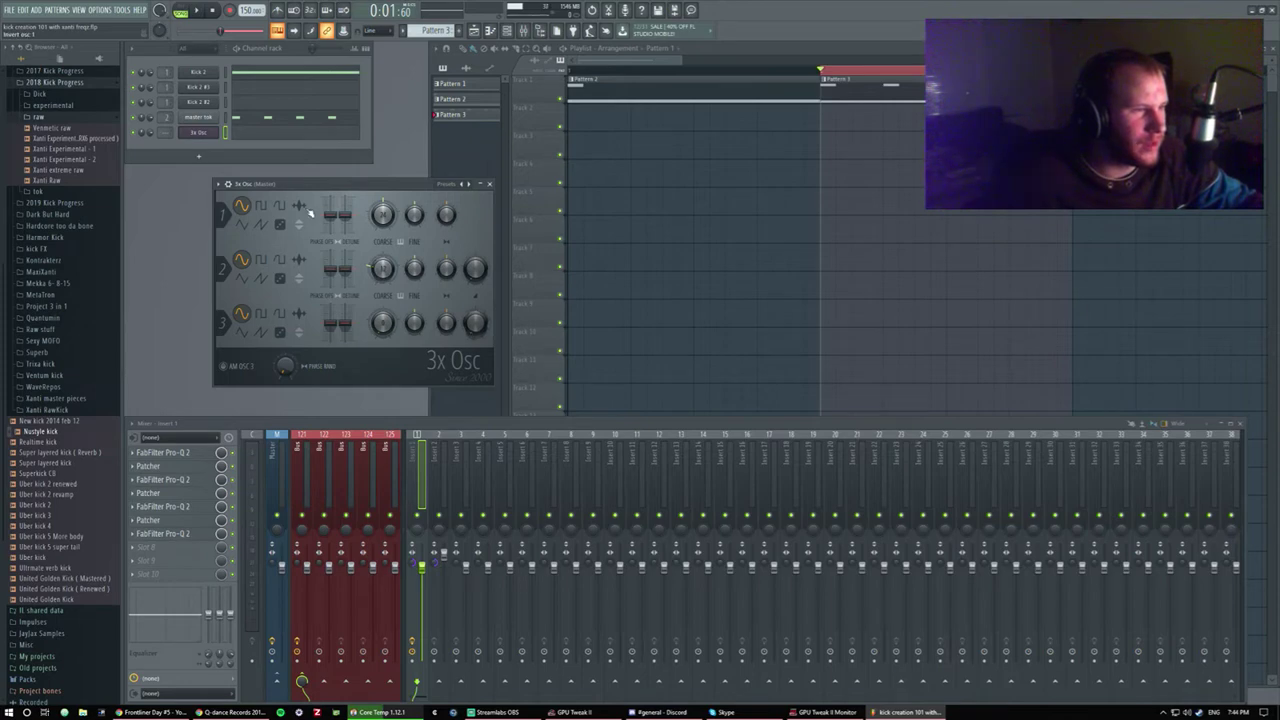
left_click(238, 118)
left_click(253, 92)
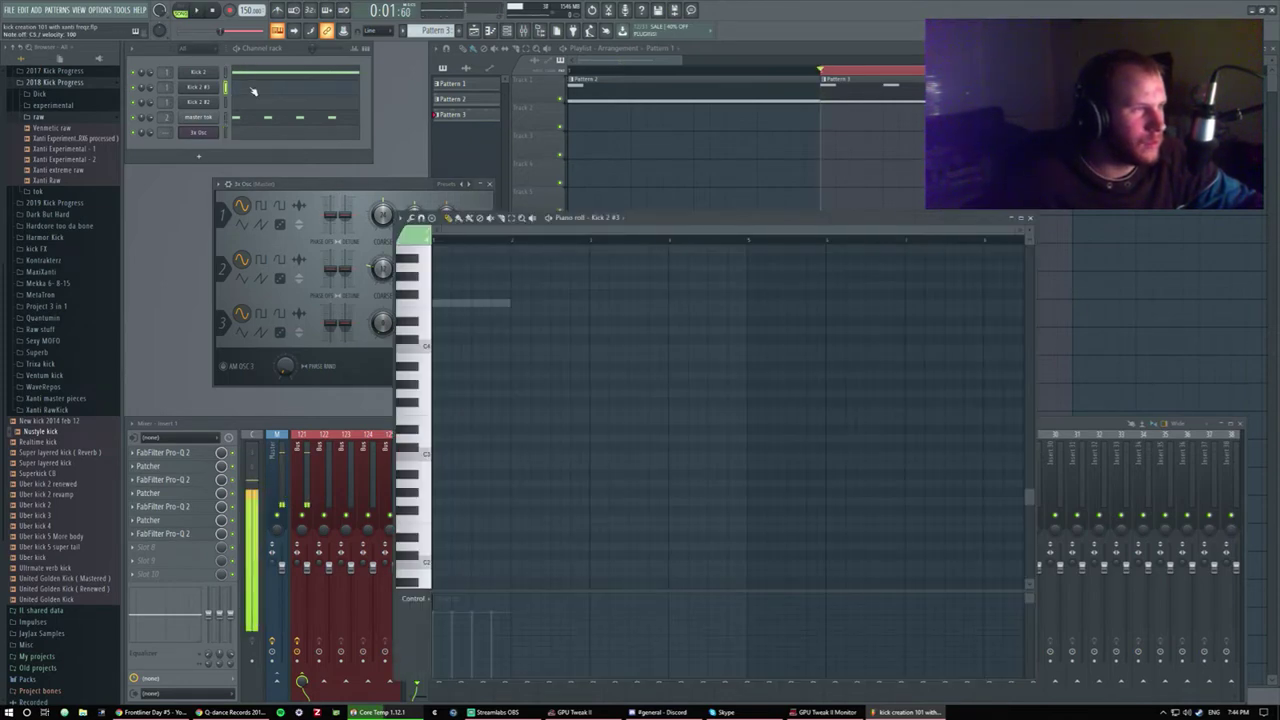
key("F7")
key("F7")
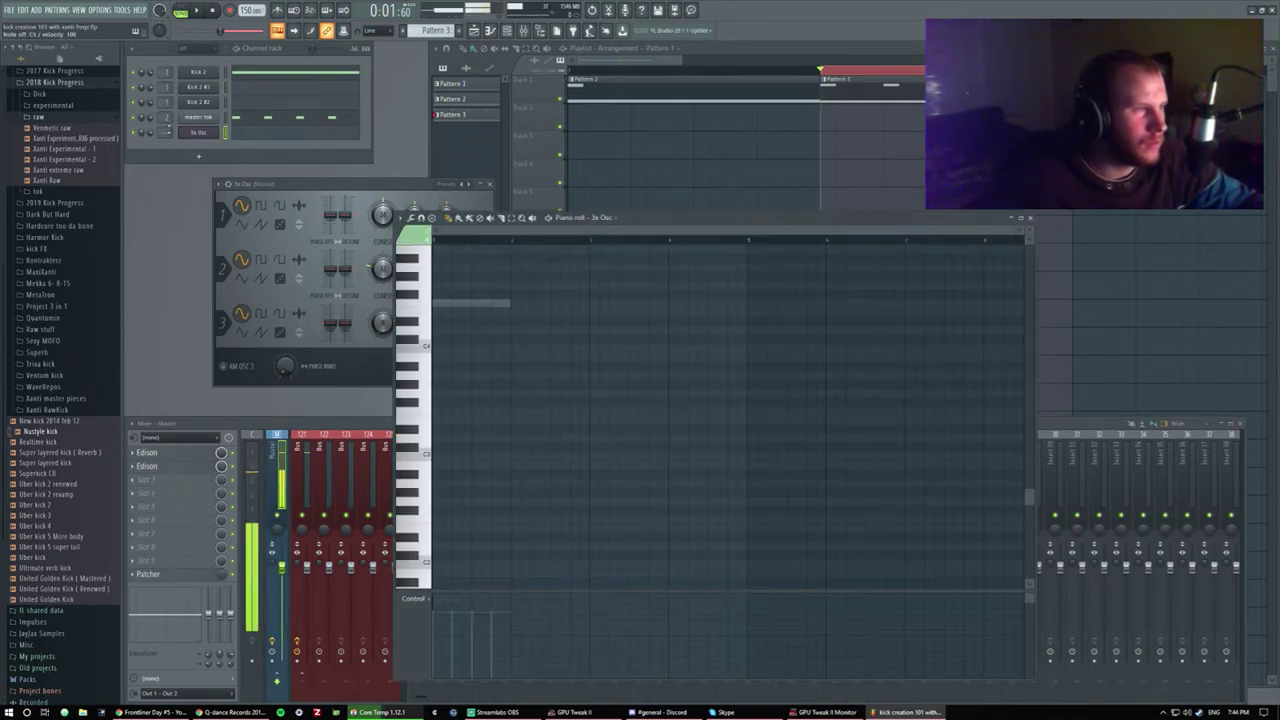
key("ctrl+l")
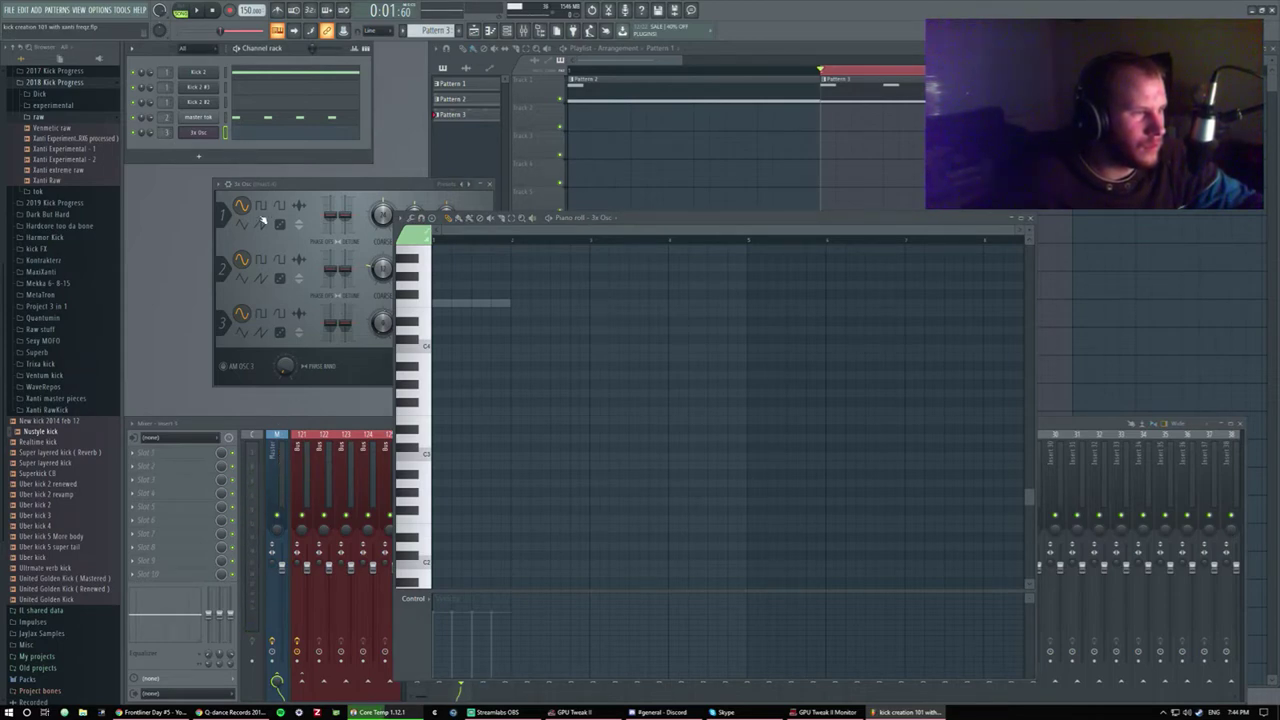
left_click(297, 259)
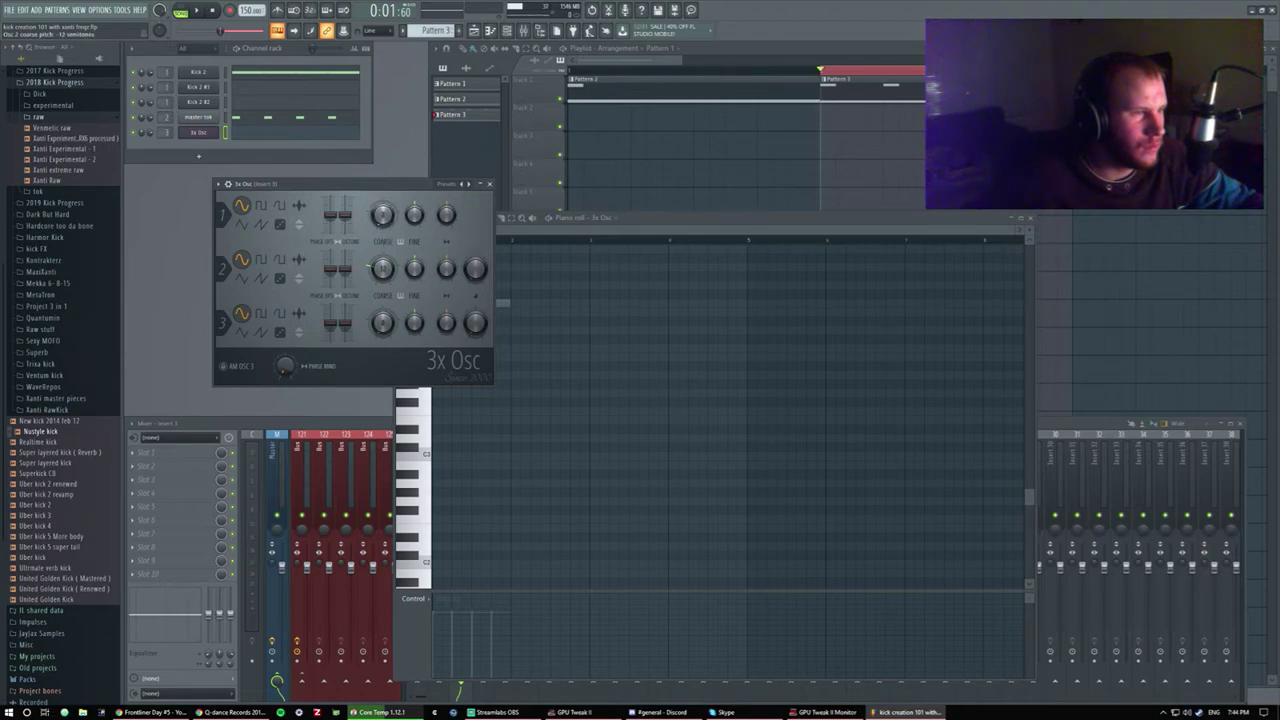
left_click(489, 184)
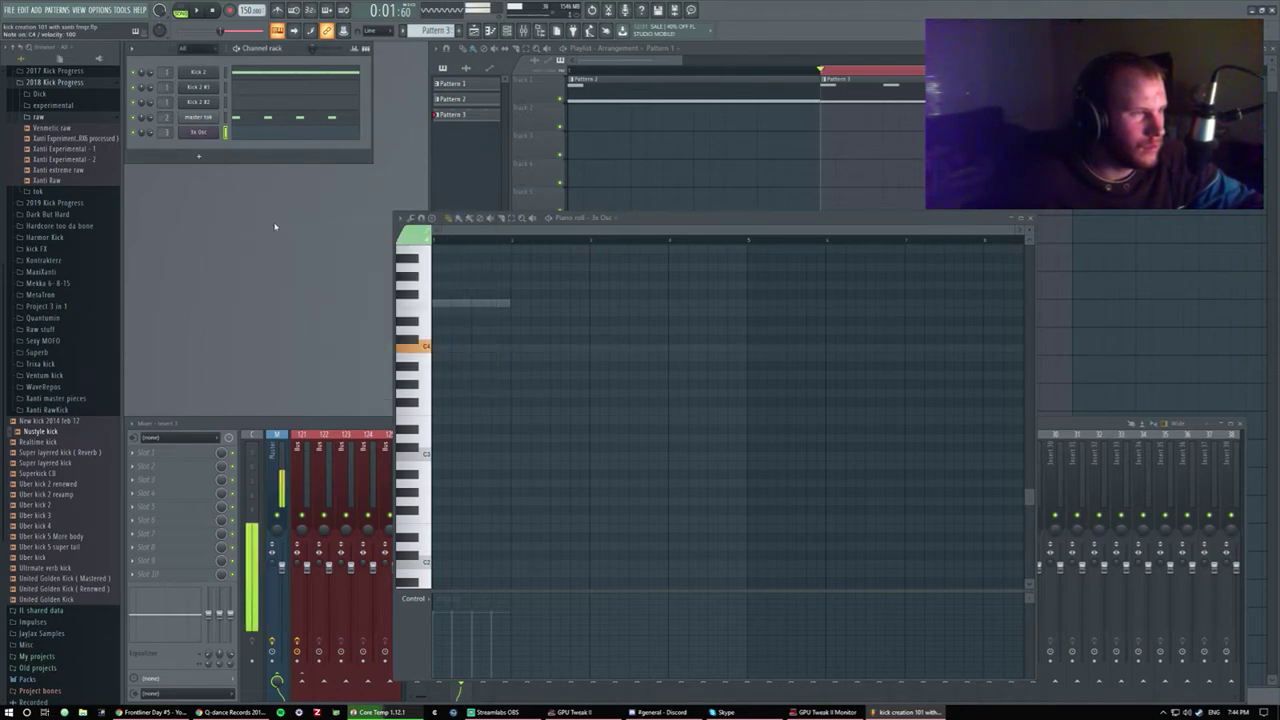
Write four beat-long F3 notes across the first bar in the 3x Osc piano roll, and close it.
key("F7")
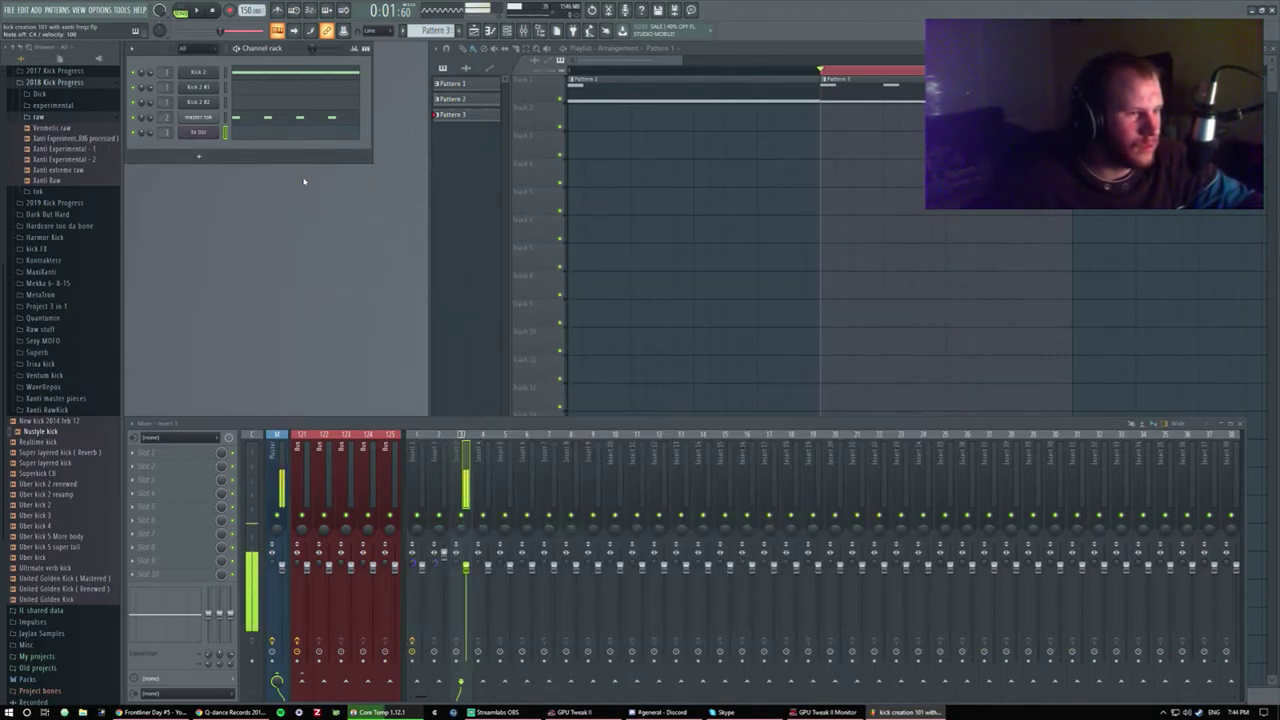
key("F7")
left_click(432, 393)
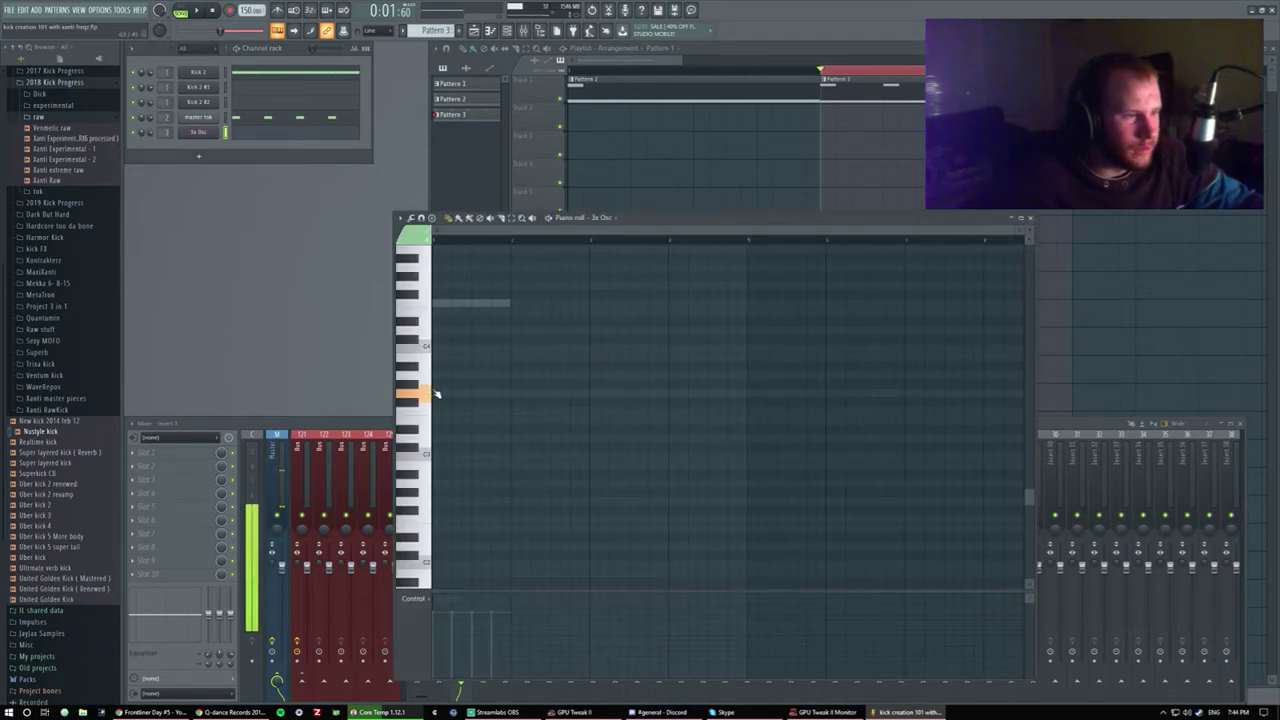
left_click(434, 396)
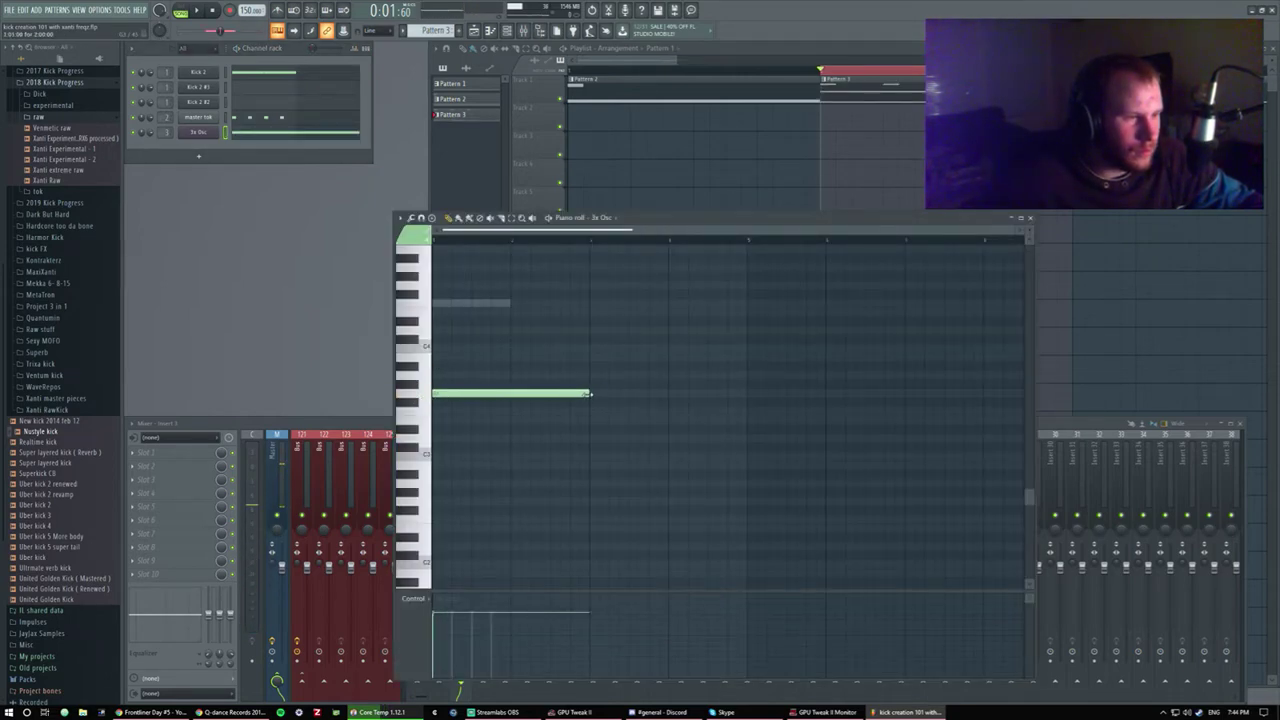
left_click_drag(455, 393, 419, 414)
left_click(424, 394)
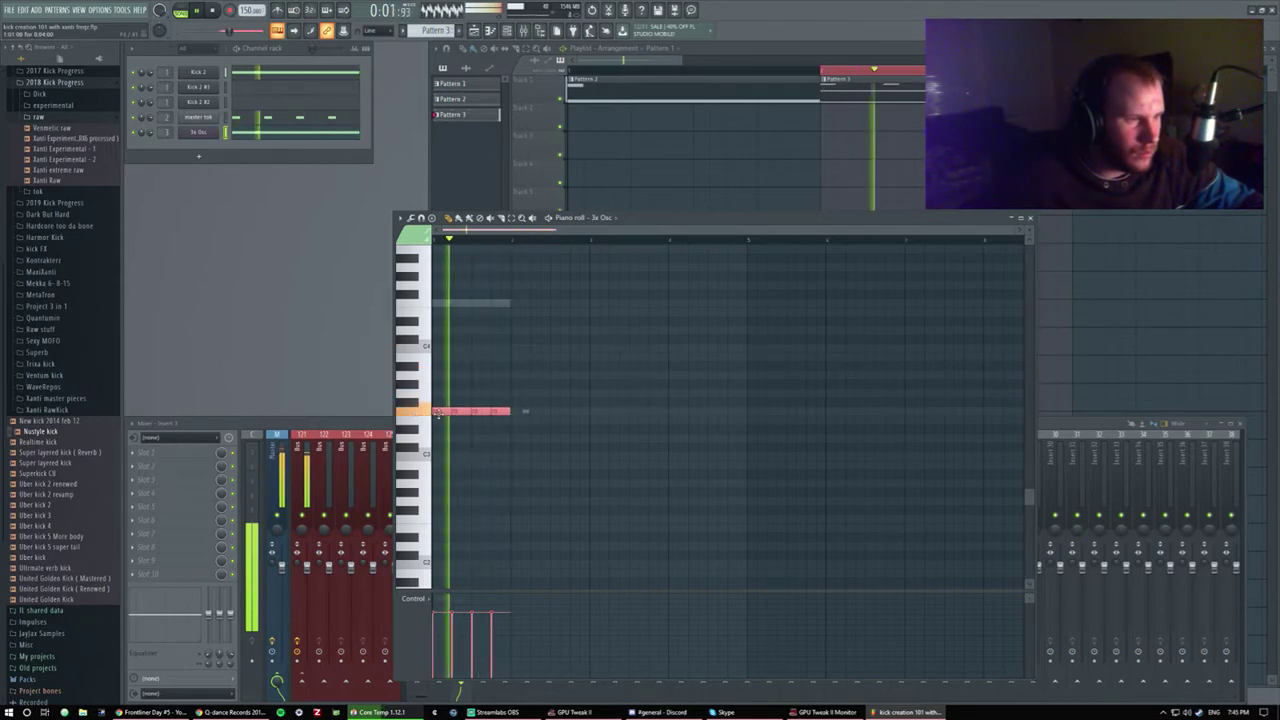
left_click(1030, 217)
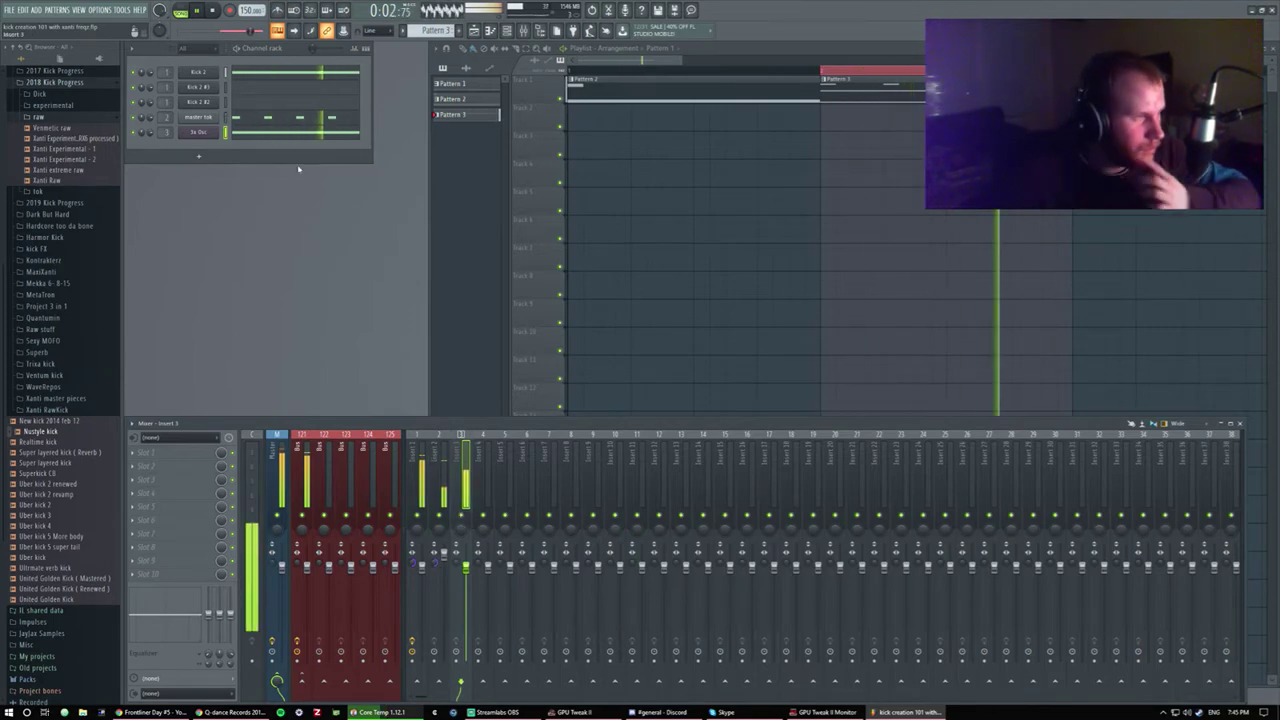
On the Kick 2 insert's slot 3 Pro-Q 2, set band 2 to about -1 dB, band 6 to about -5 dB and the band 3 notch near 220 Hz.
left_click(199, 73)
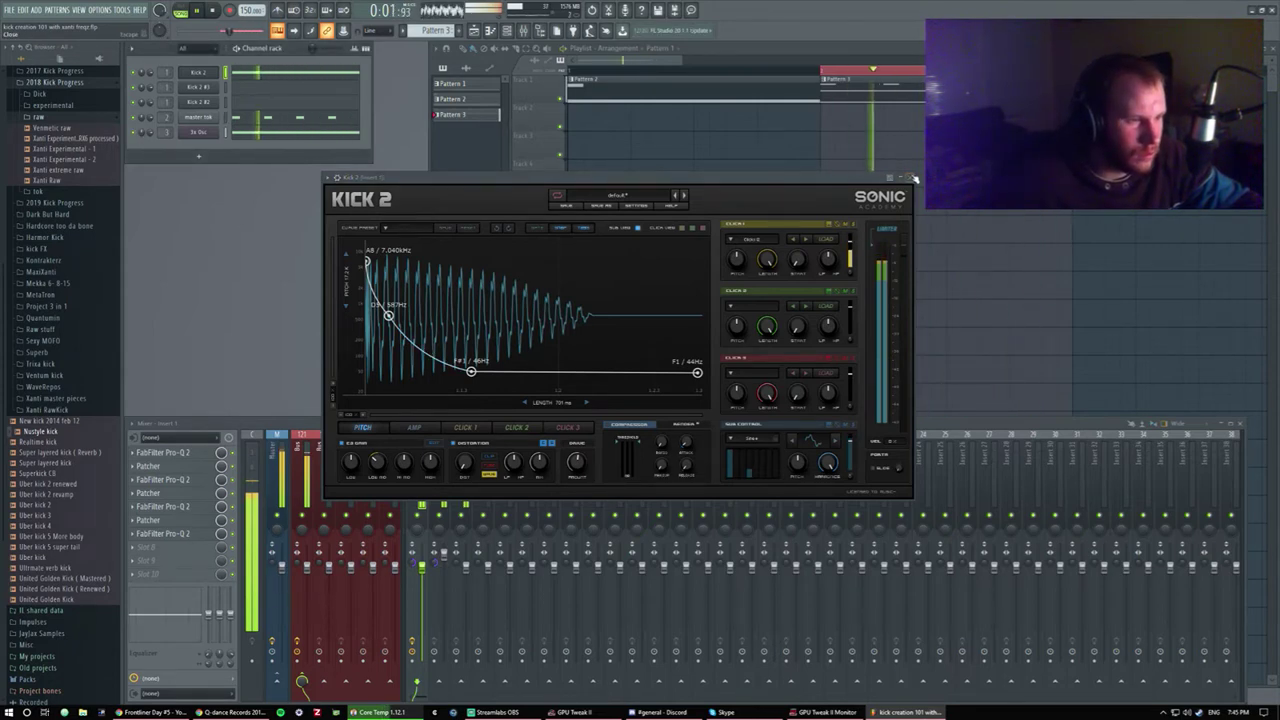
left_click(912, 177)
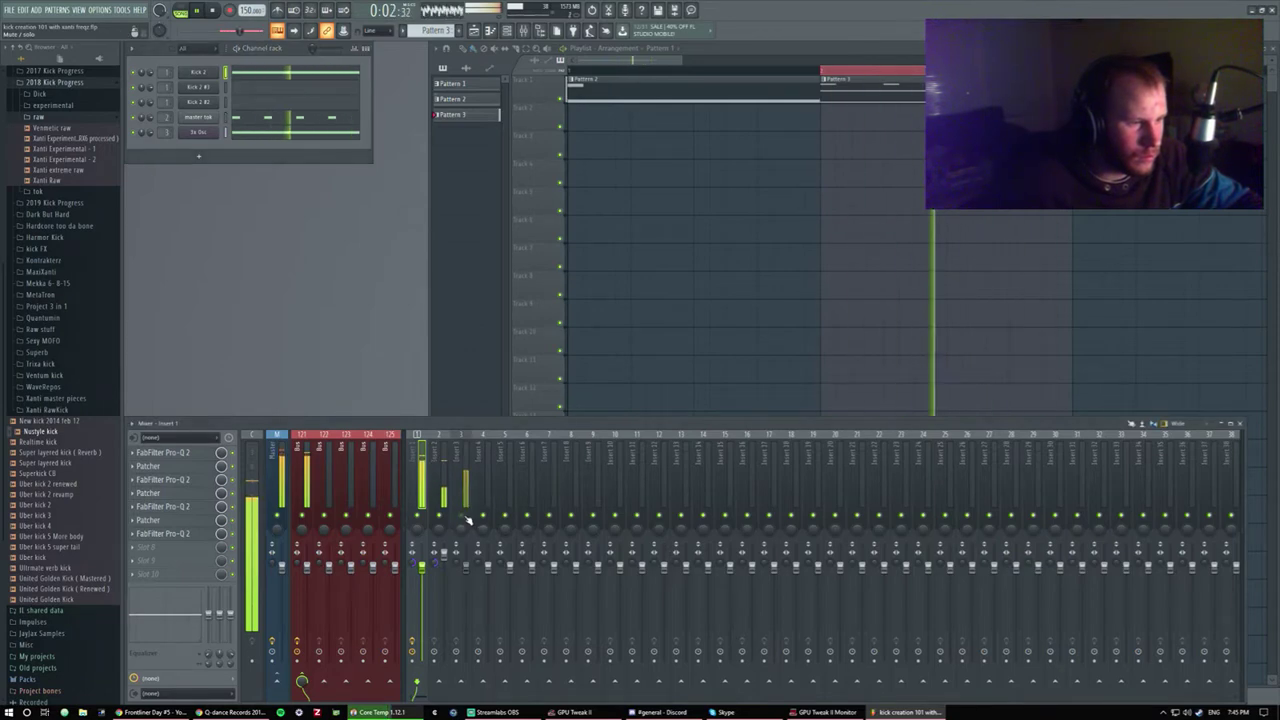
left_click(205, 479)
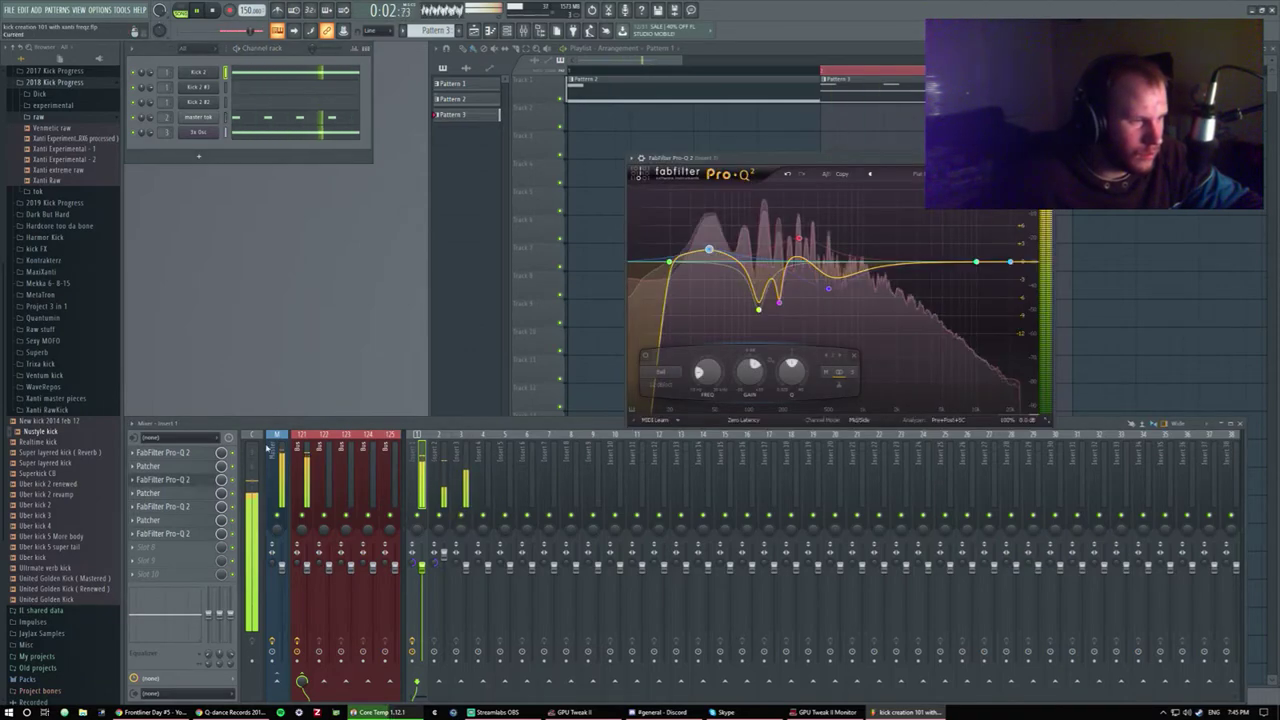
left_click_drag(708, 249, 709, 270)
left_click_drag(708, 273, 708, 268)
left_click_drag(761, 314, 744, 243)
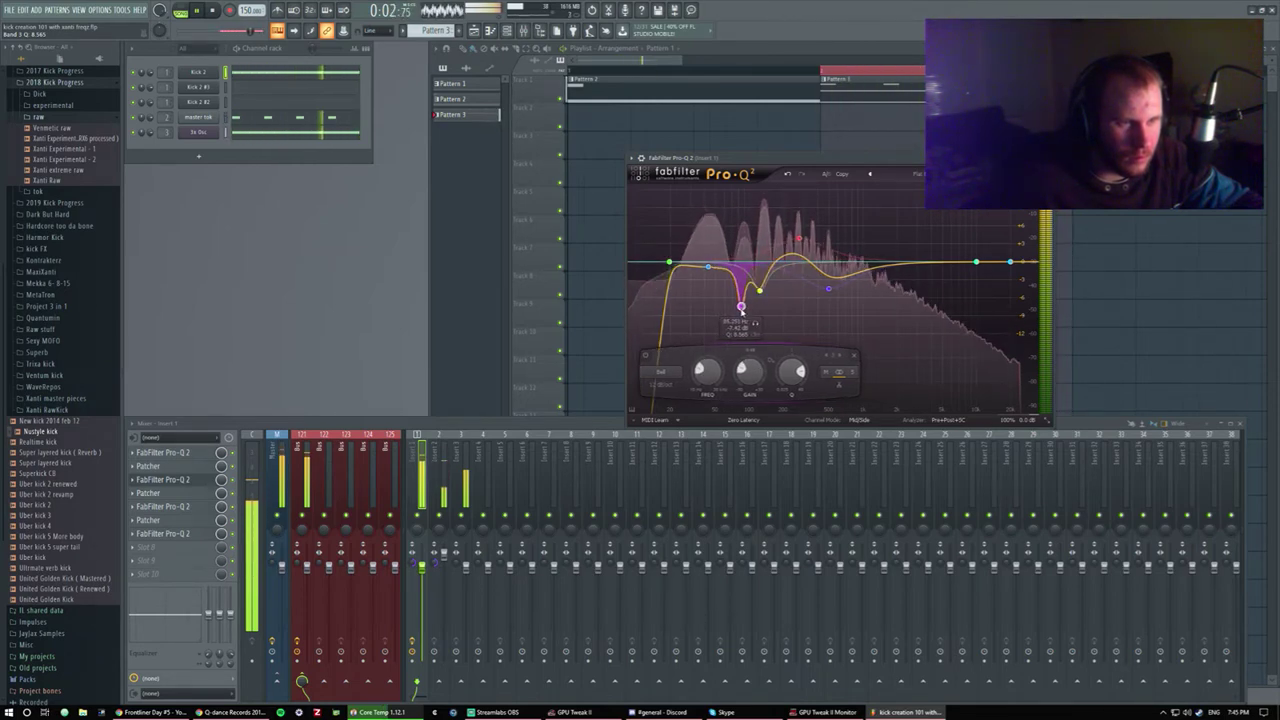
left_click_drag(744, 309, 789, 307)
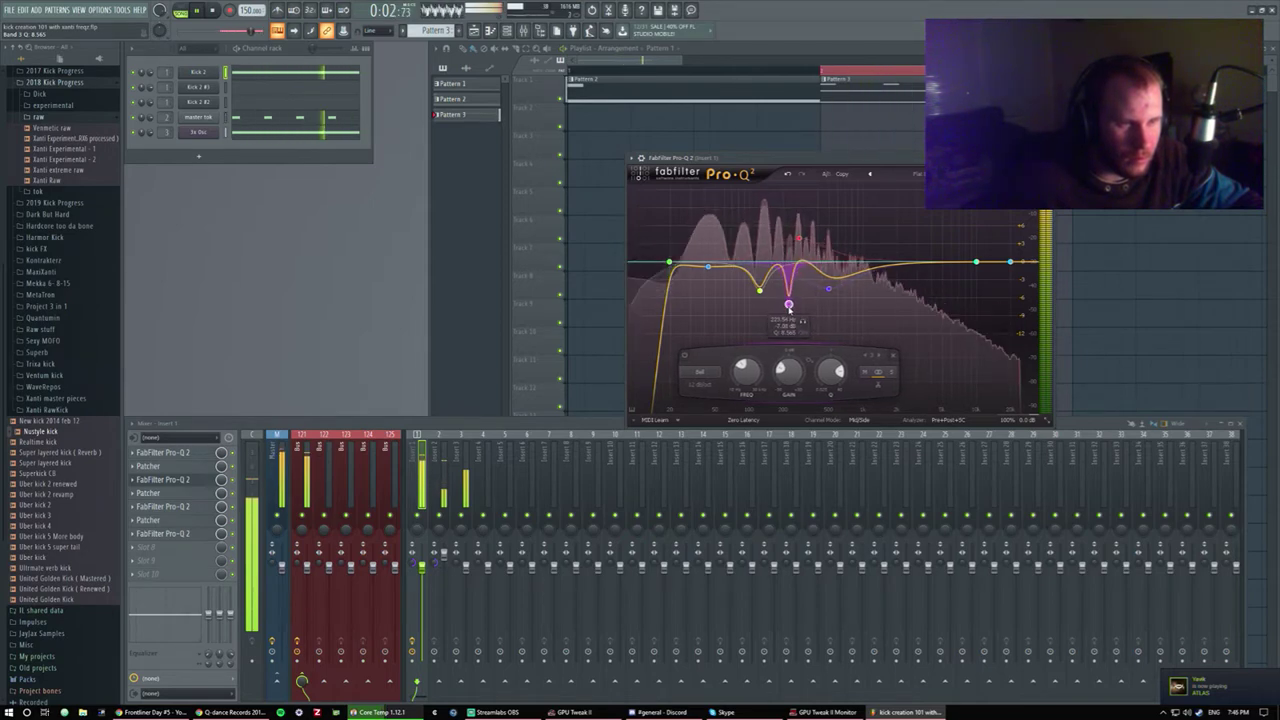
Shift the band 4 boost lower in frequency and move the band 3 notch up slightly.
left_click_drag(798, 238, 783, 240)
left_click_drag(791, 302, 796, 306)
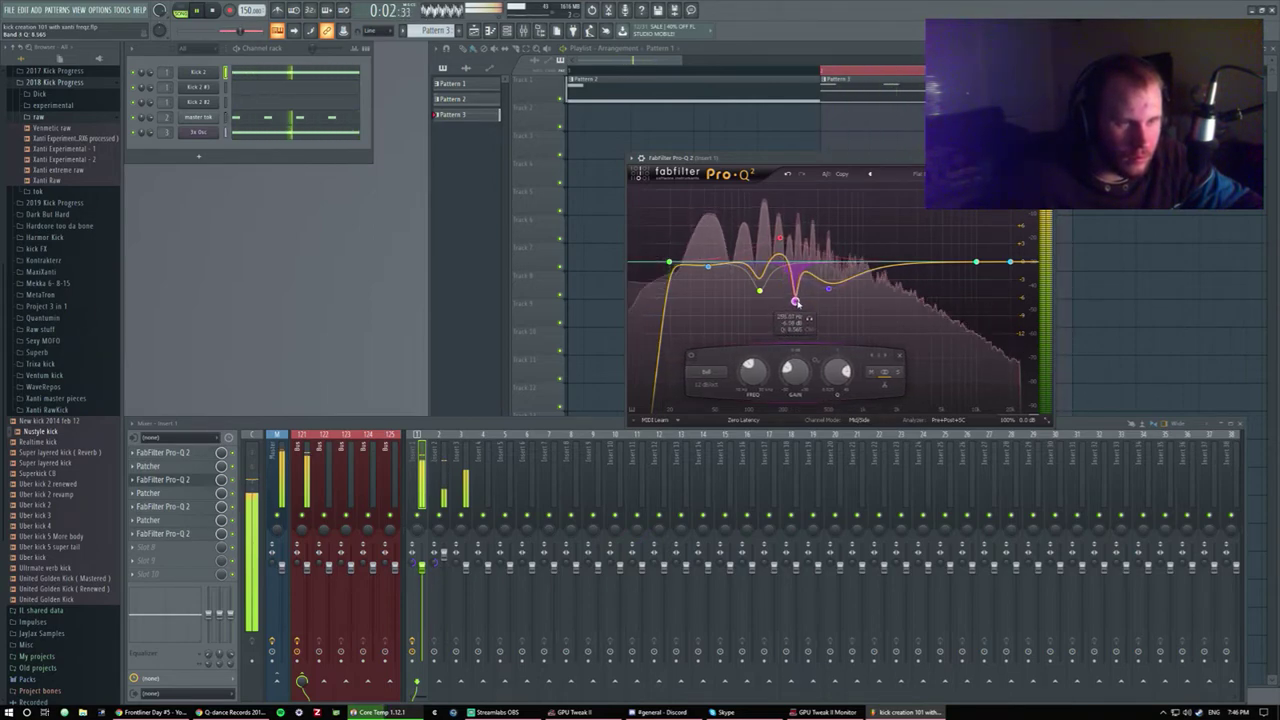
left_click_drag(781, 240, 779, 246)
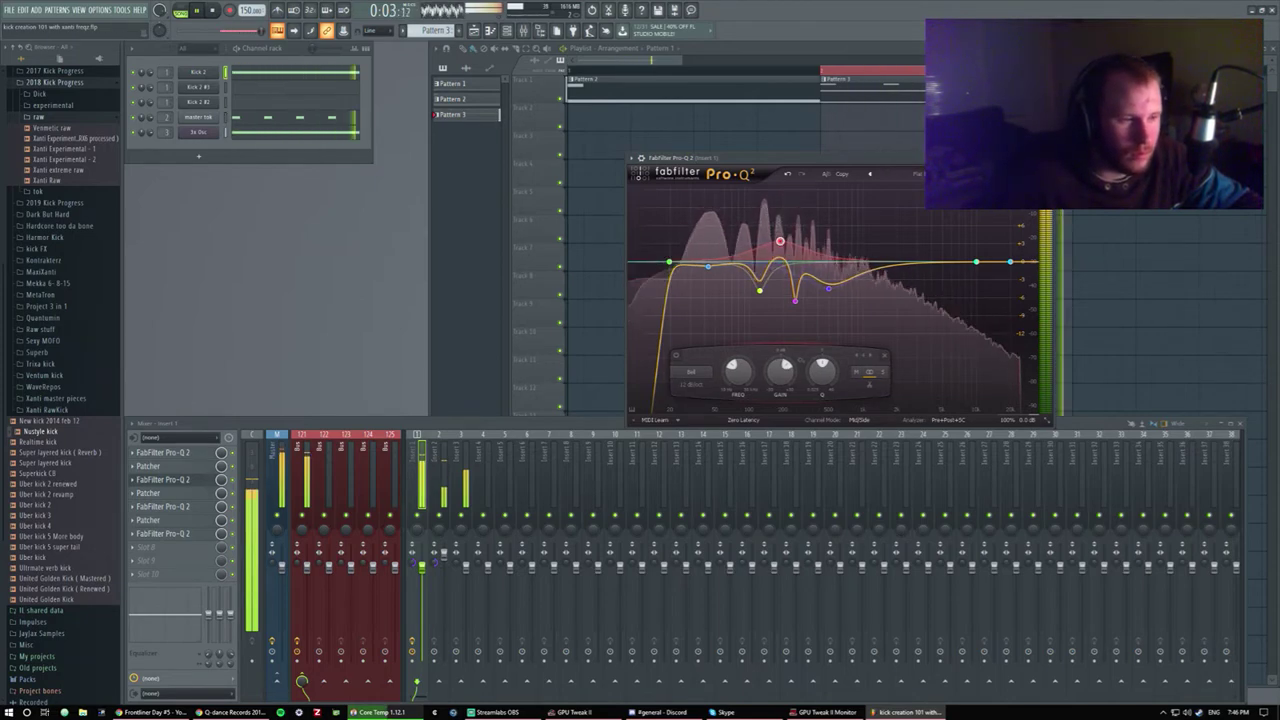
left_click_drag(780, 241, 776, 242)
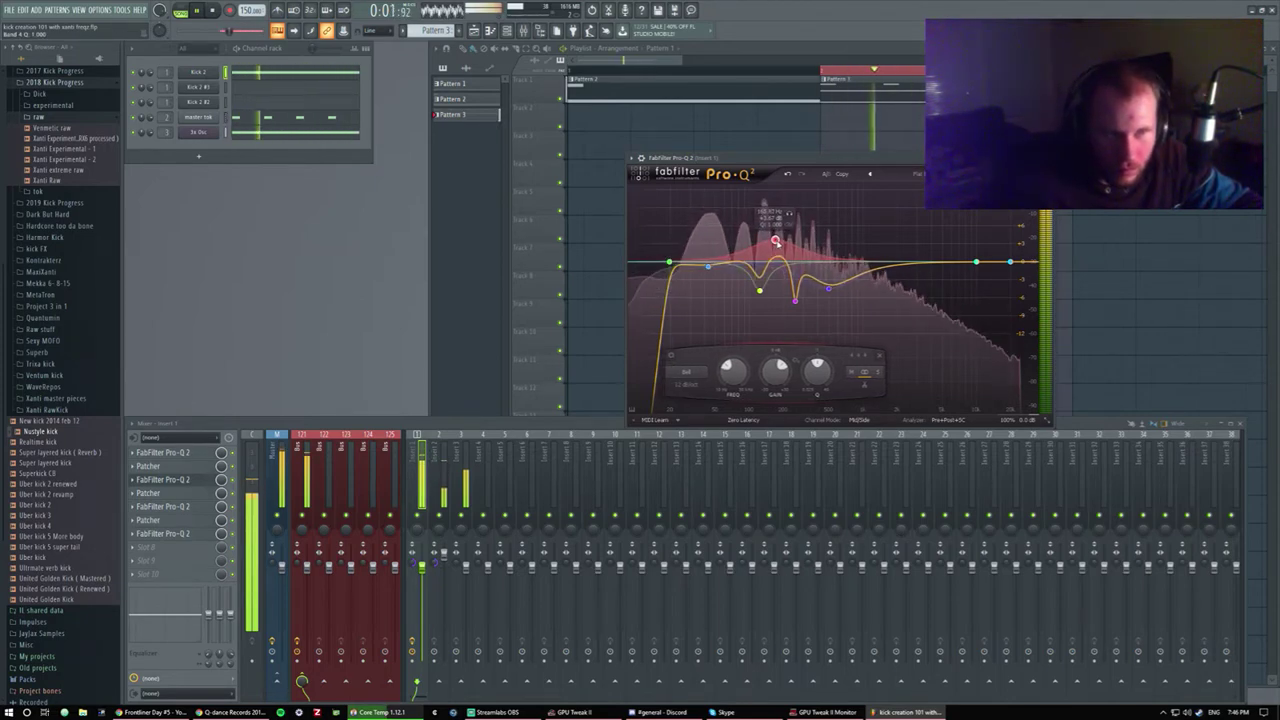
Raise the band 3 notch's frequency further, reduce band 4 to about +2.5 dB, deepen band 6 to about -6 dB, and close the equalizer.
left_click_drag(790, 297, 800, 301)
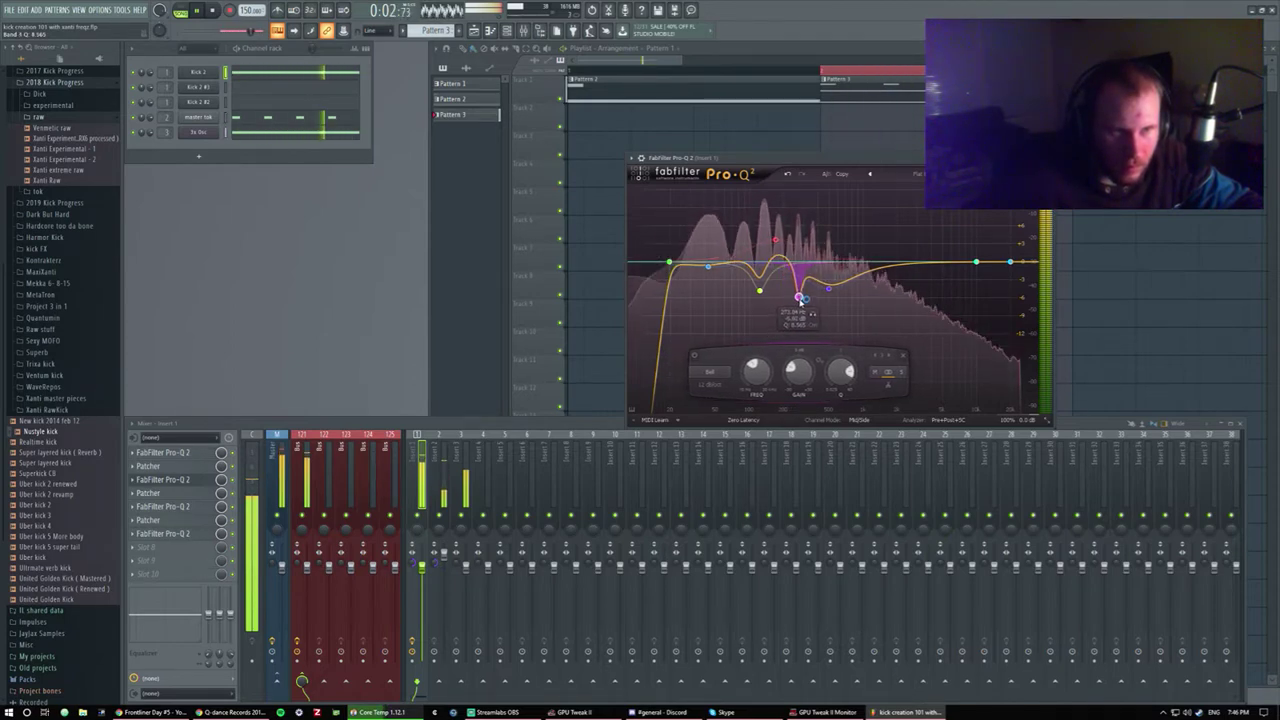
left_click_drag(777, 241, 776, 247)
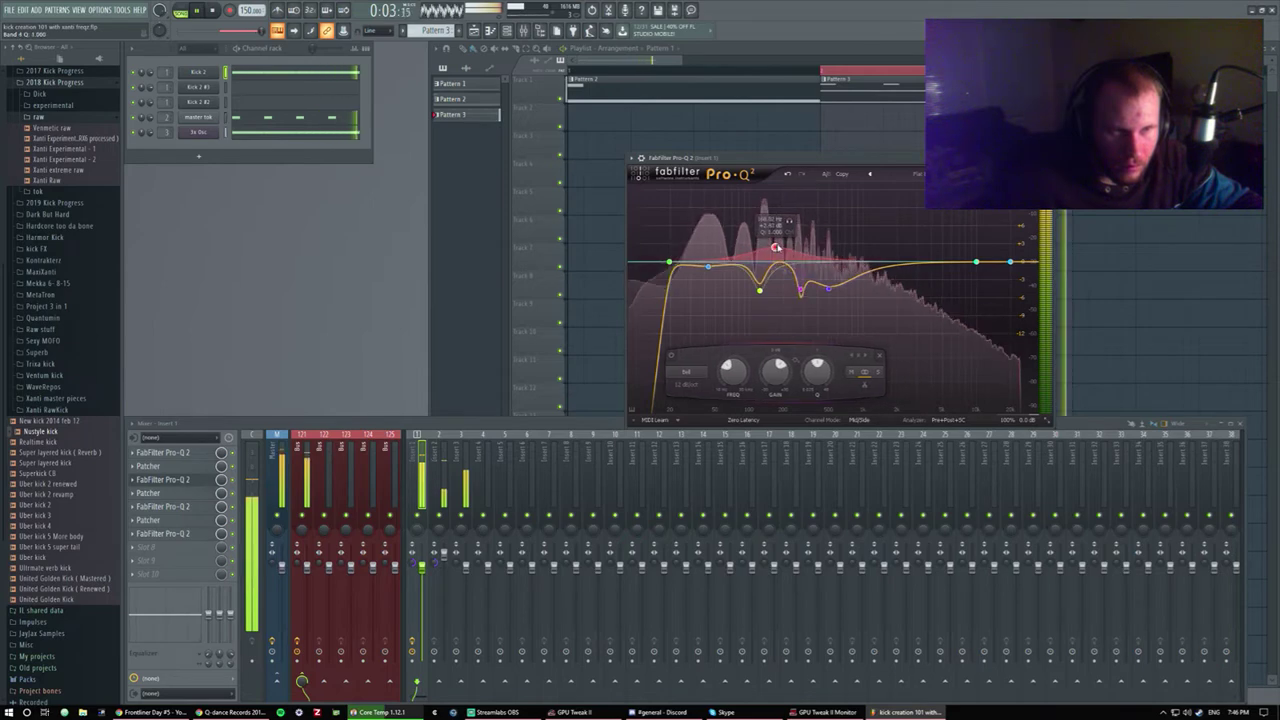
mouse_move(760, 290)
left_mouse_down()
mouse_move(765, 316)
mouse_move(759, 296)
left_mouse_up()
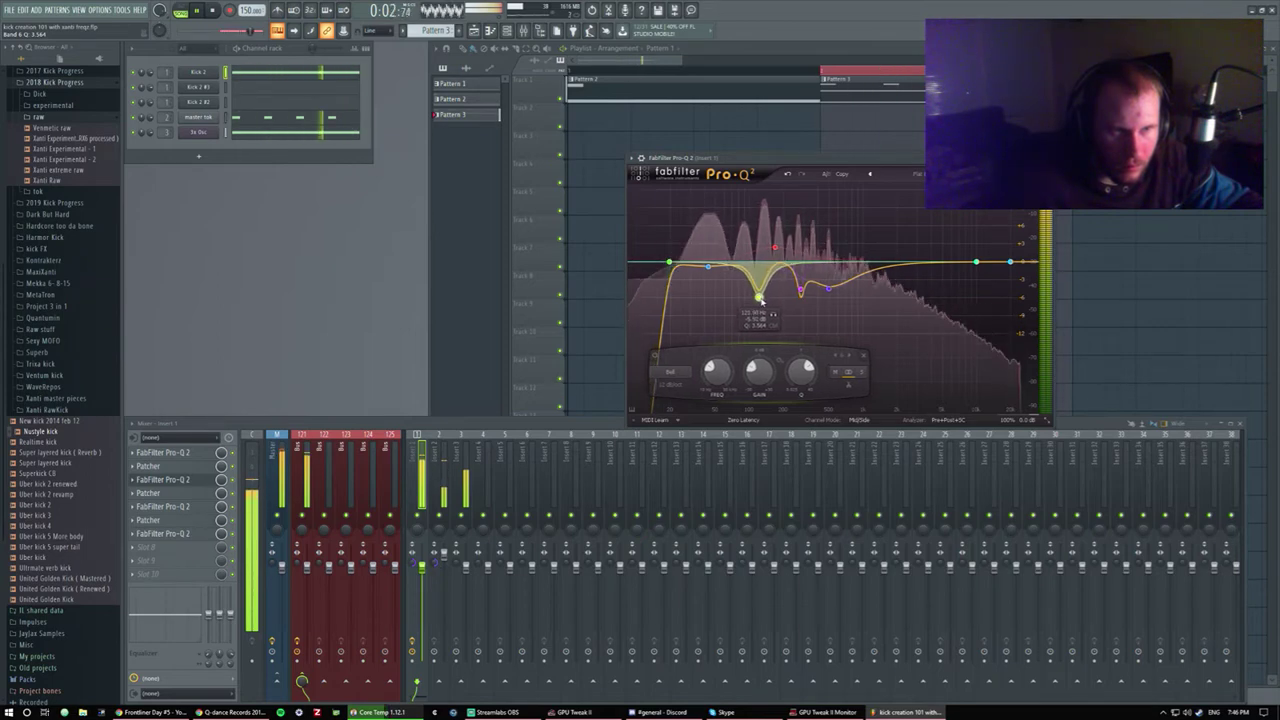
key("Escape")
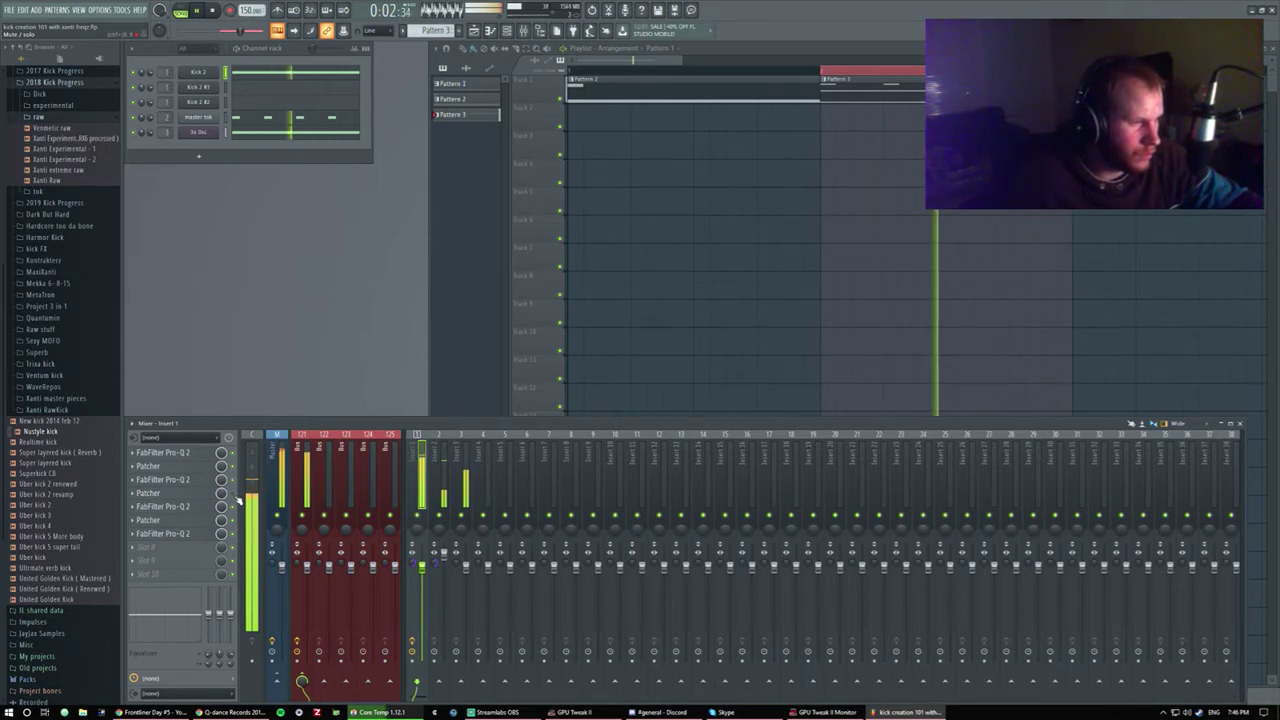
In the slot 4 Patcher, lower the distortion's Tone to minimum, raise Symmetry slightly and close the plugin.
left_click(177, 493)
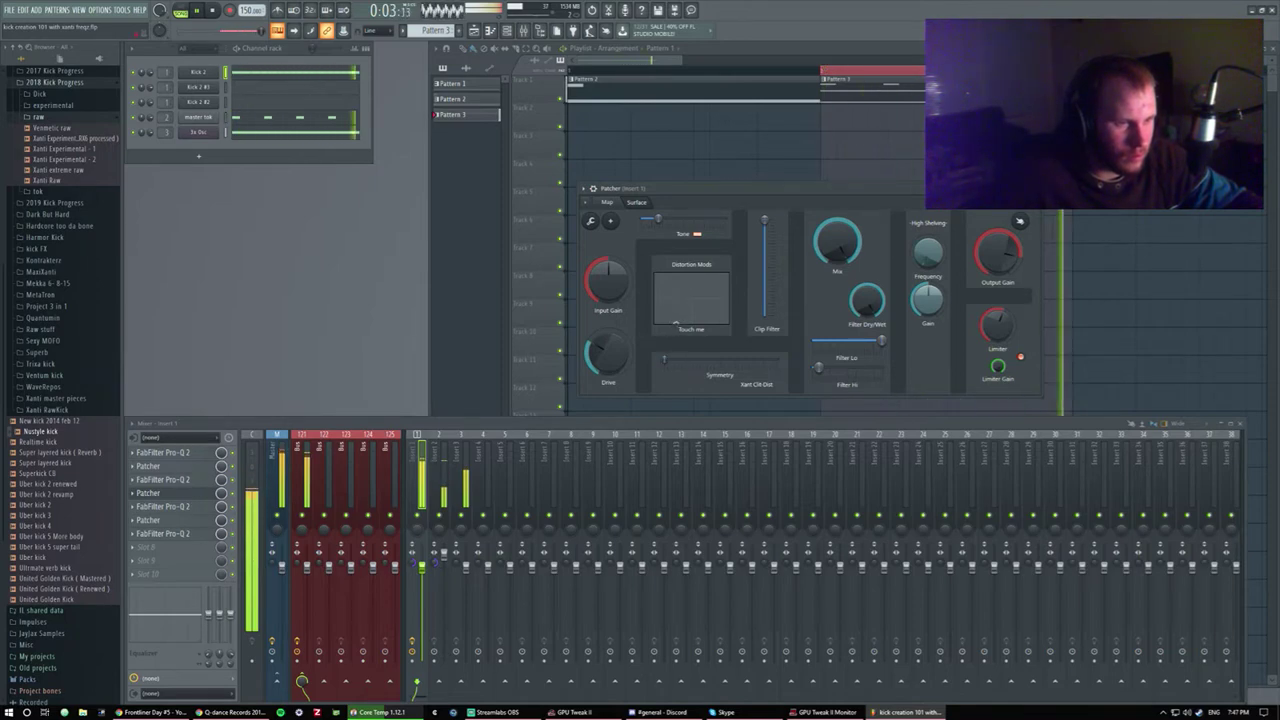
left_click_drag(658, 227, 648, 227)
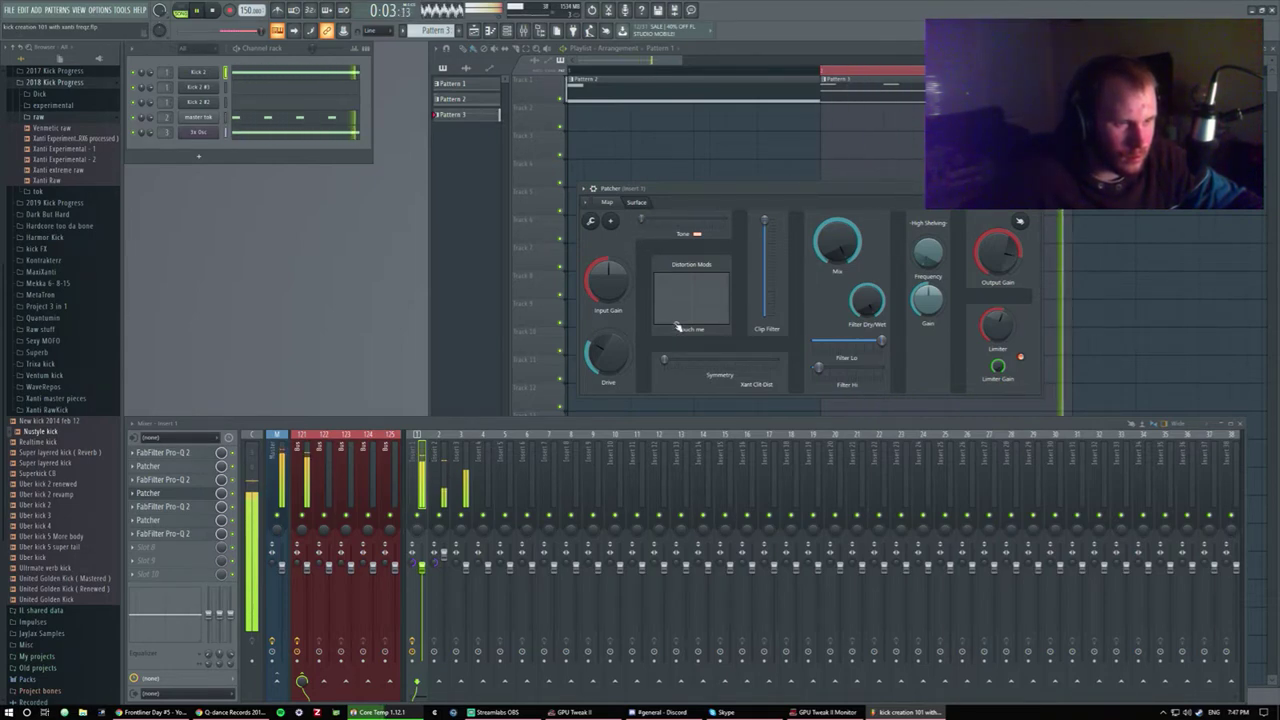
left_click_drag(668, 360, 685, 362)
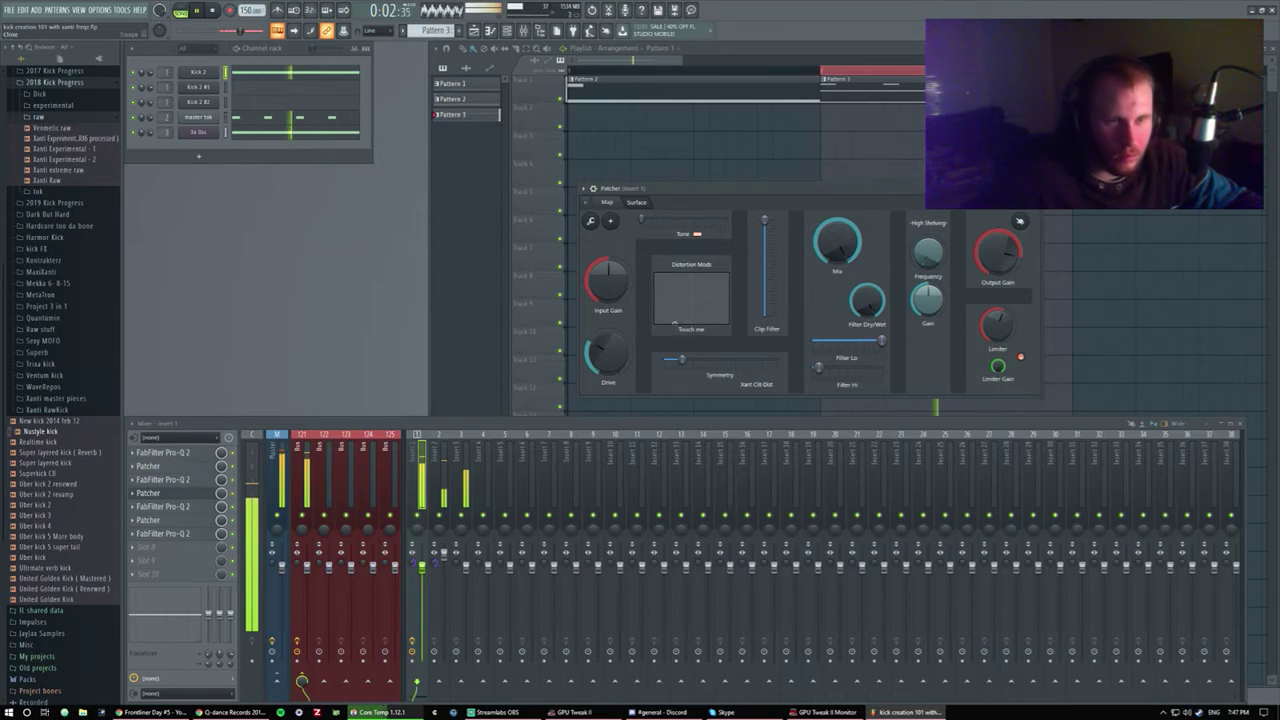
key("Escape")
In the Kick 2 insert's slot 4 Patcher, lower Symmetry and Filter Hi to minimum and move the Distortion Mode point into its lower-left corner.
left_click(148, 466)
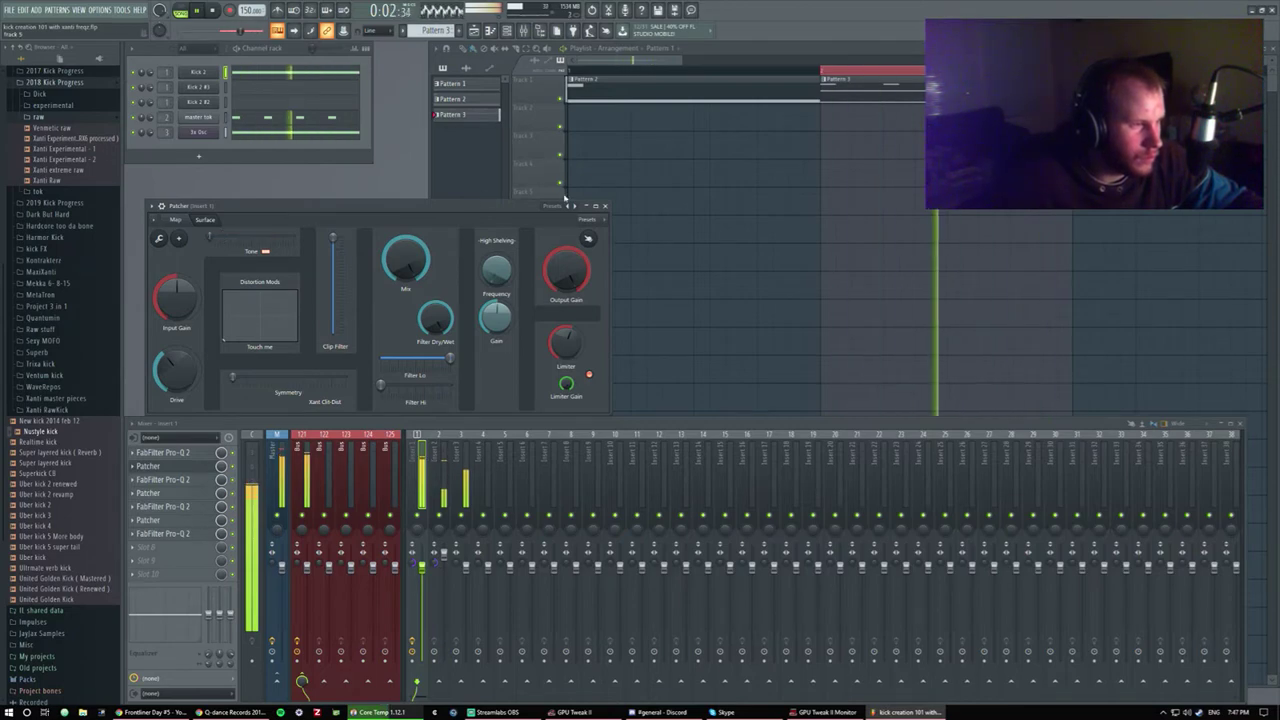
left_click(605, 206)
left_click(148, 493)
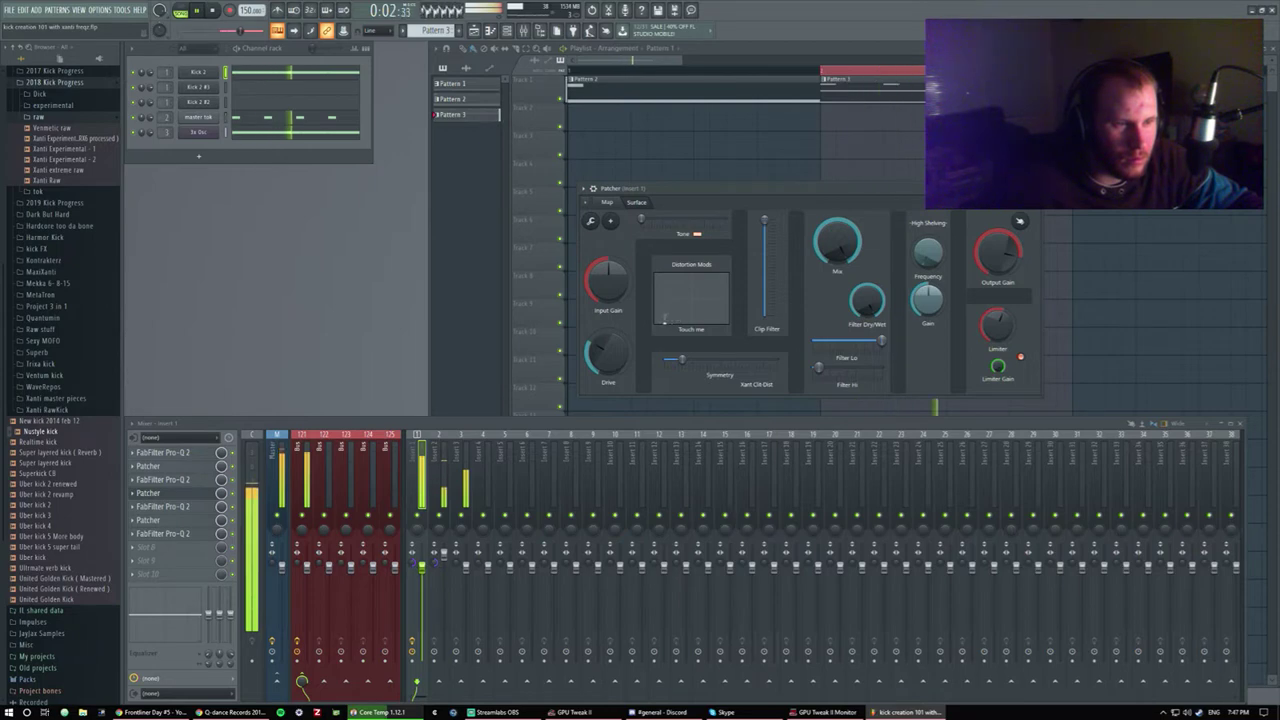
left_click_drag(685, 363, 700, 361)
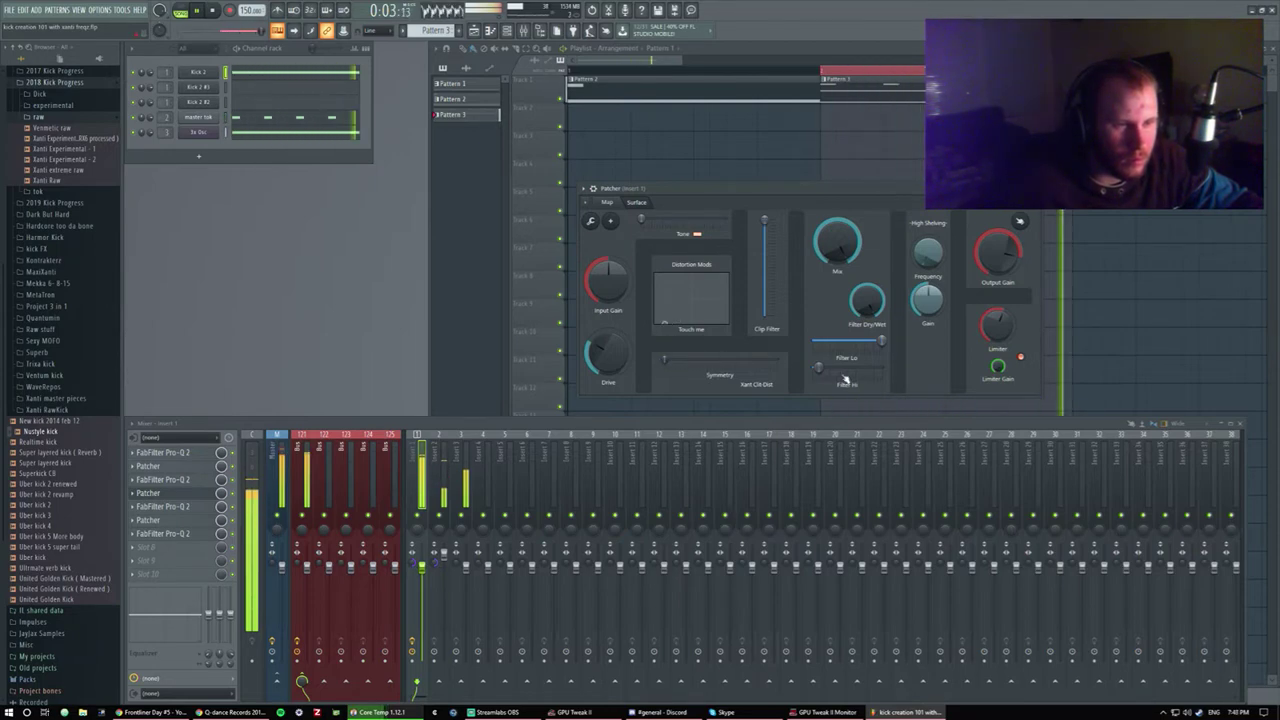
left_click_drag(659, 231, 668, 231)
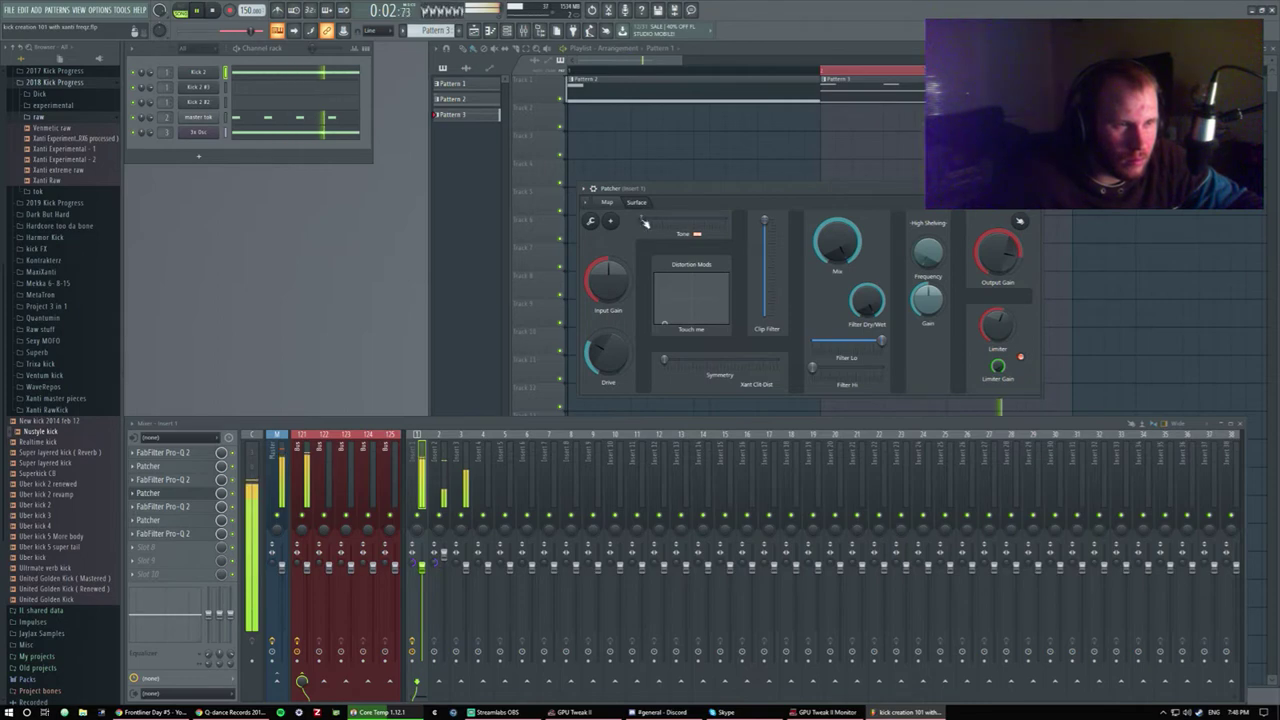
Switch to the slot 6 Patcher on the Kick 2 insert and reposition its window over the playlist.
left_click(160, 520)
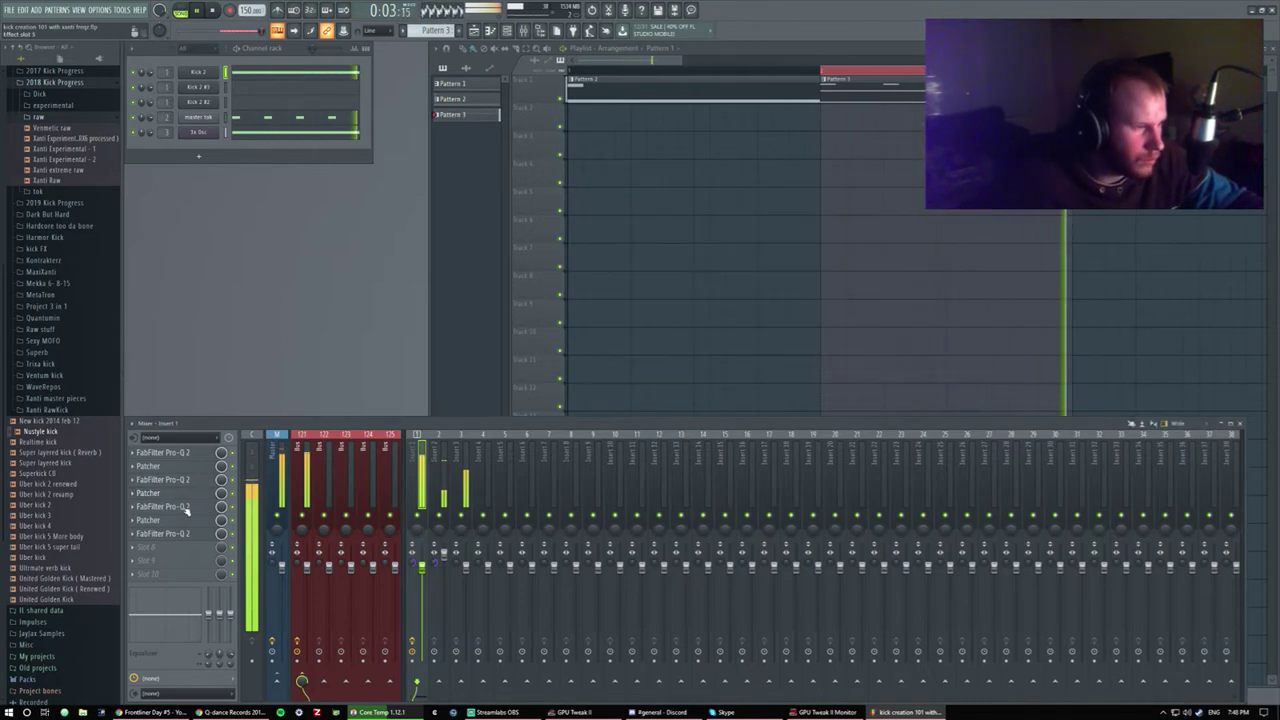
left_click(163, 519)
left_click_drag(389, 197, 681, 211)
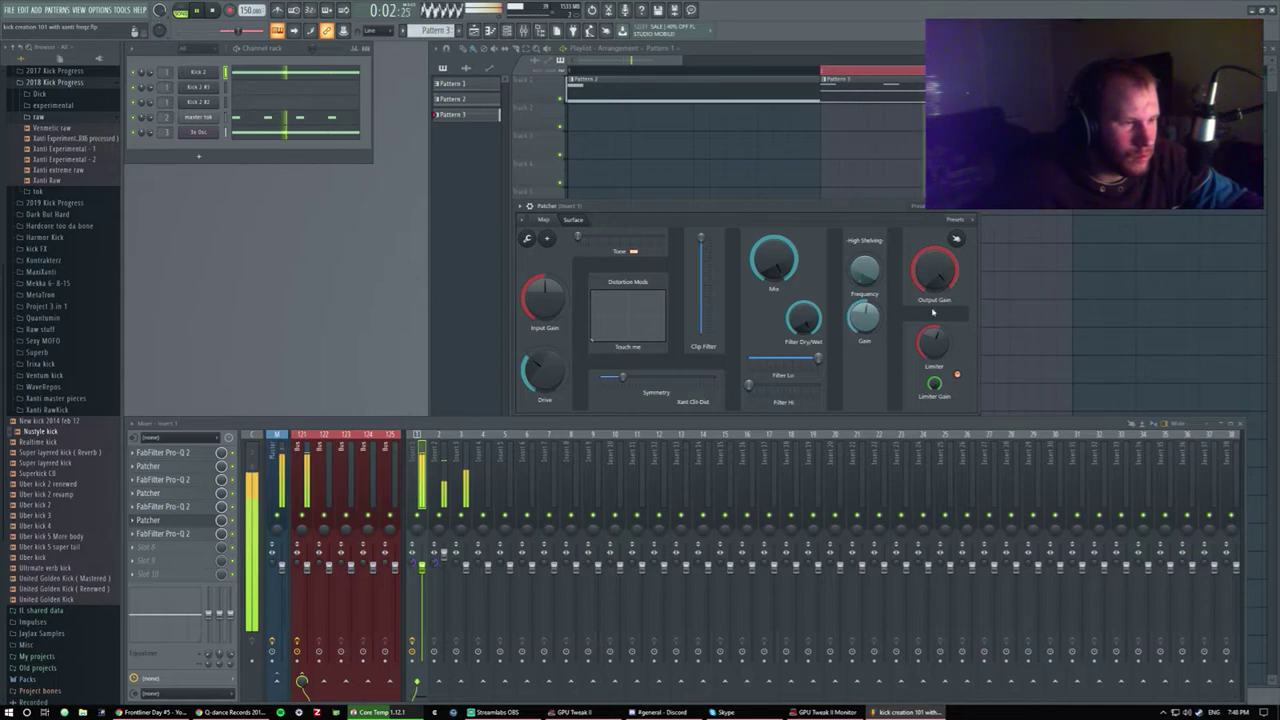
Set mixer insert 2's volume to about +2.9 dB, restart playback and close the slot 6 Patcher.
left_click(462, 505)
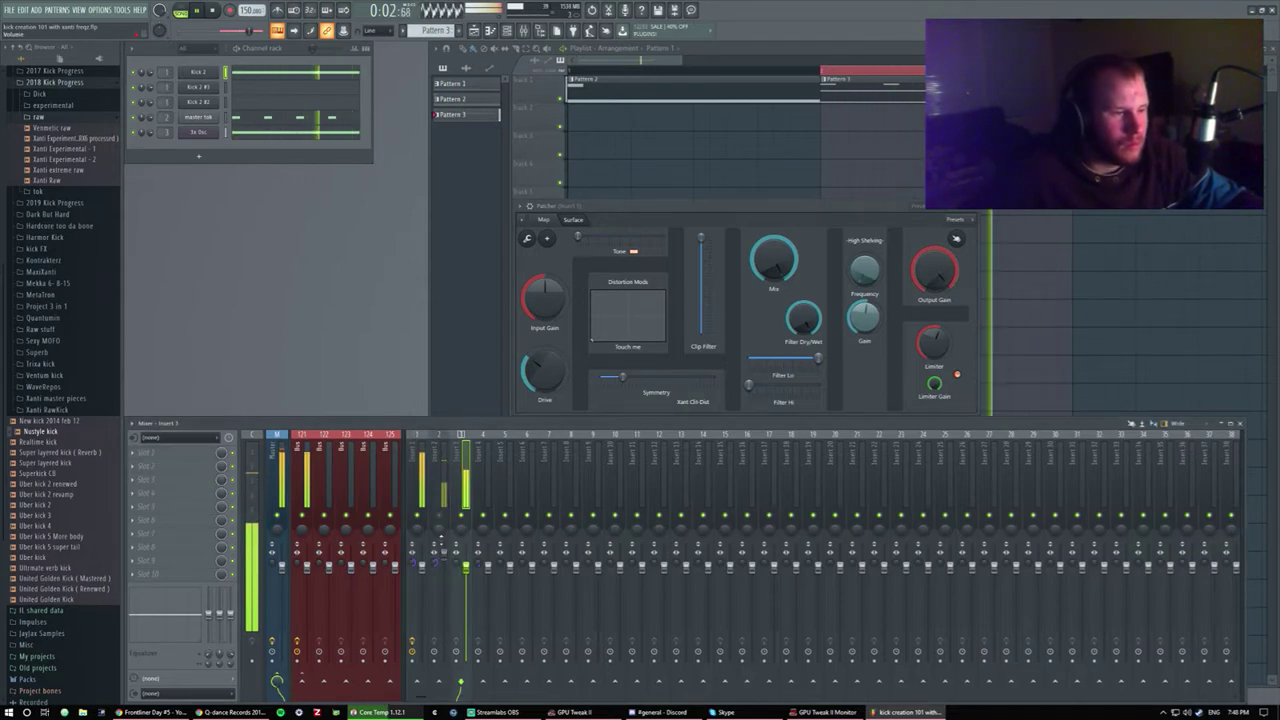
right_click(442, 545)
left_click(447, 520)
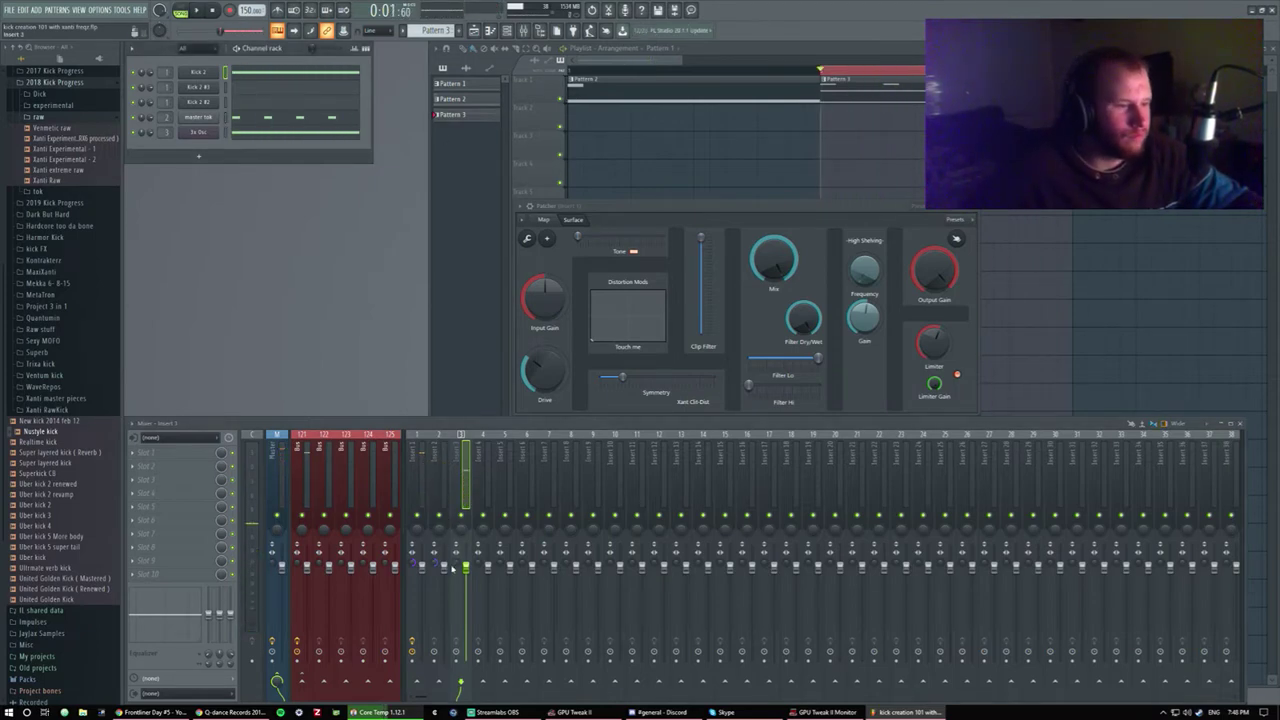
left_click_drag(444, 566, 444, 553)
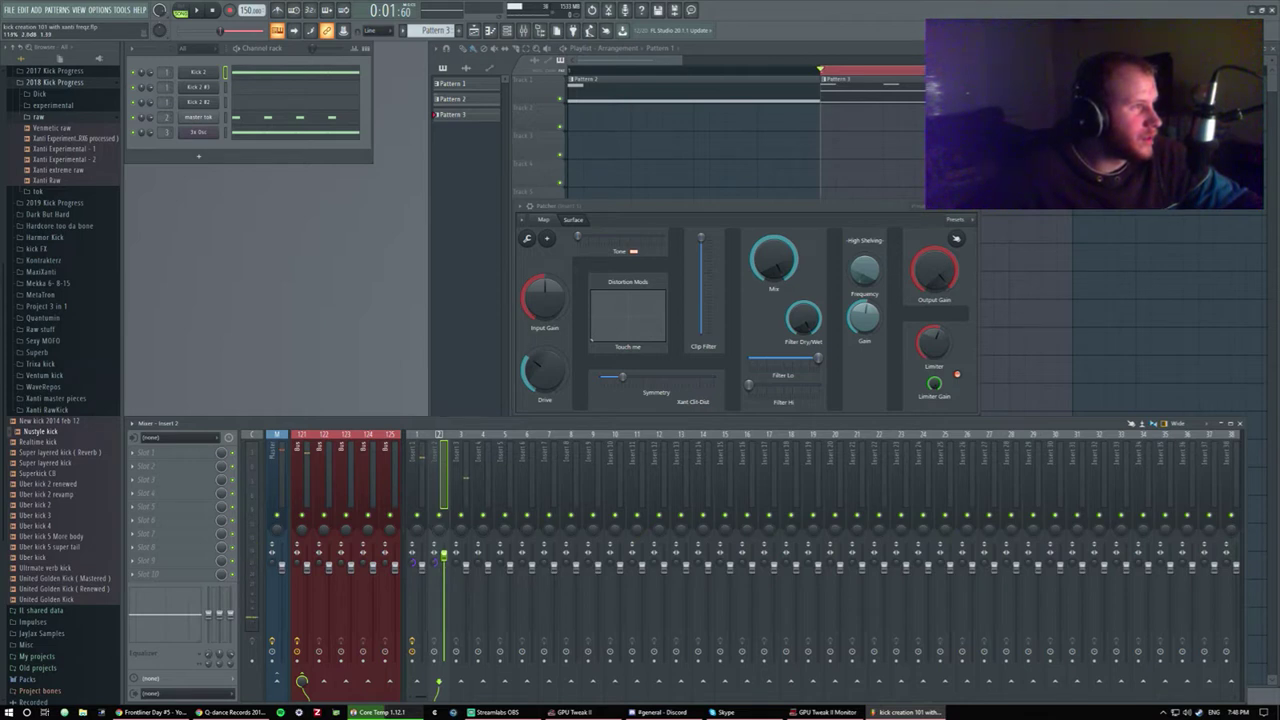
key("space")
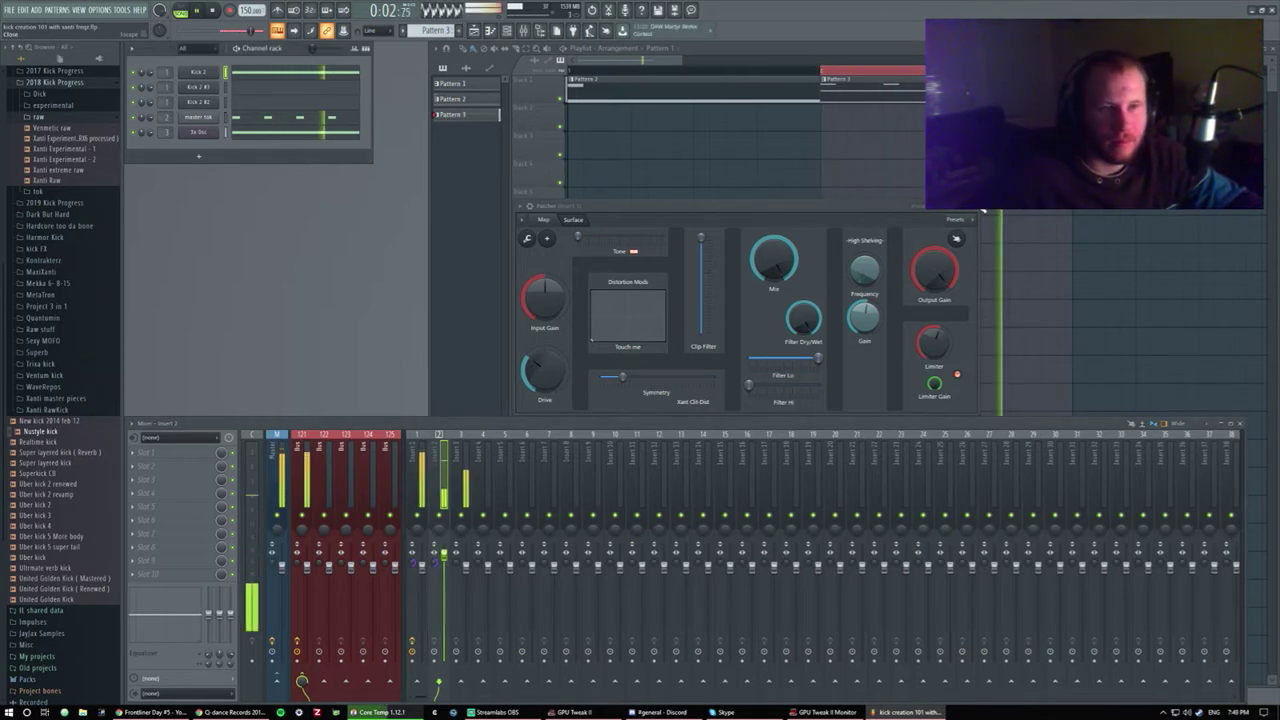
left_click(980, 209)
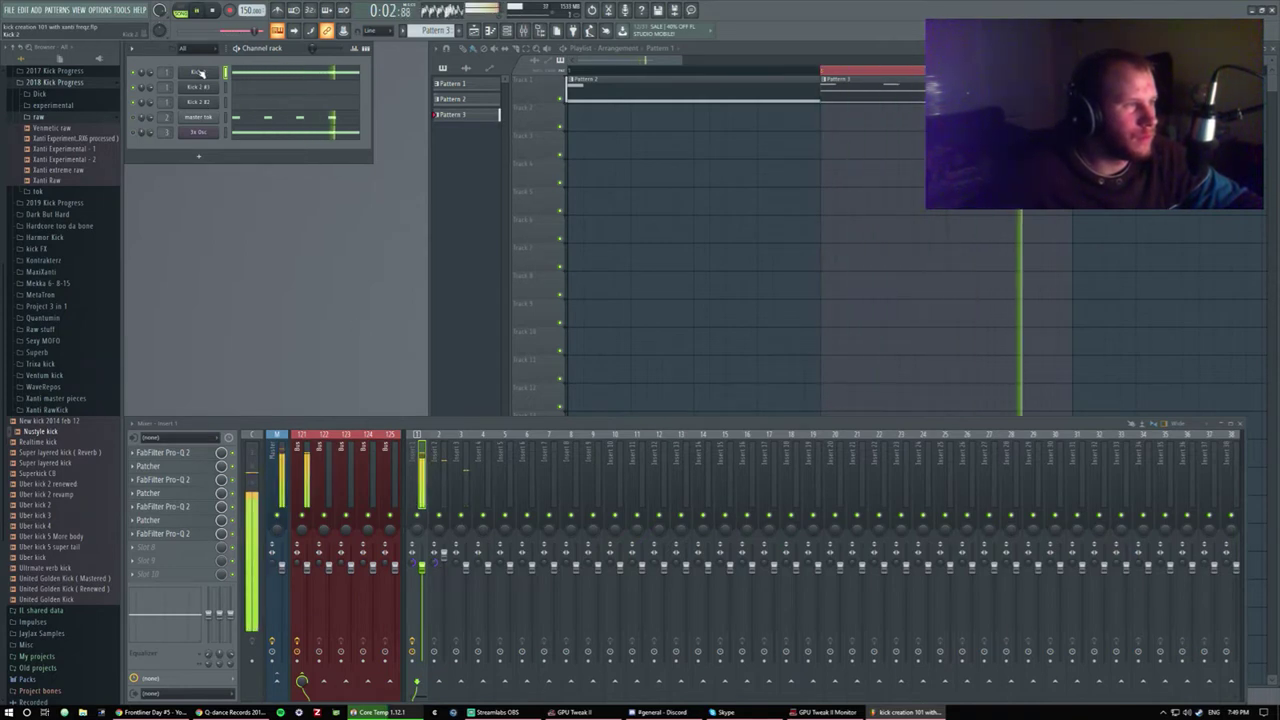
Loop the Pattern 2 clip in the playlist and open the 3x Osc piano roll for that pattern.
double_click(709, 65)
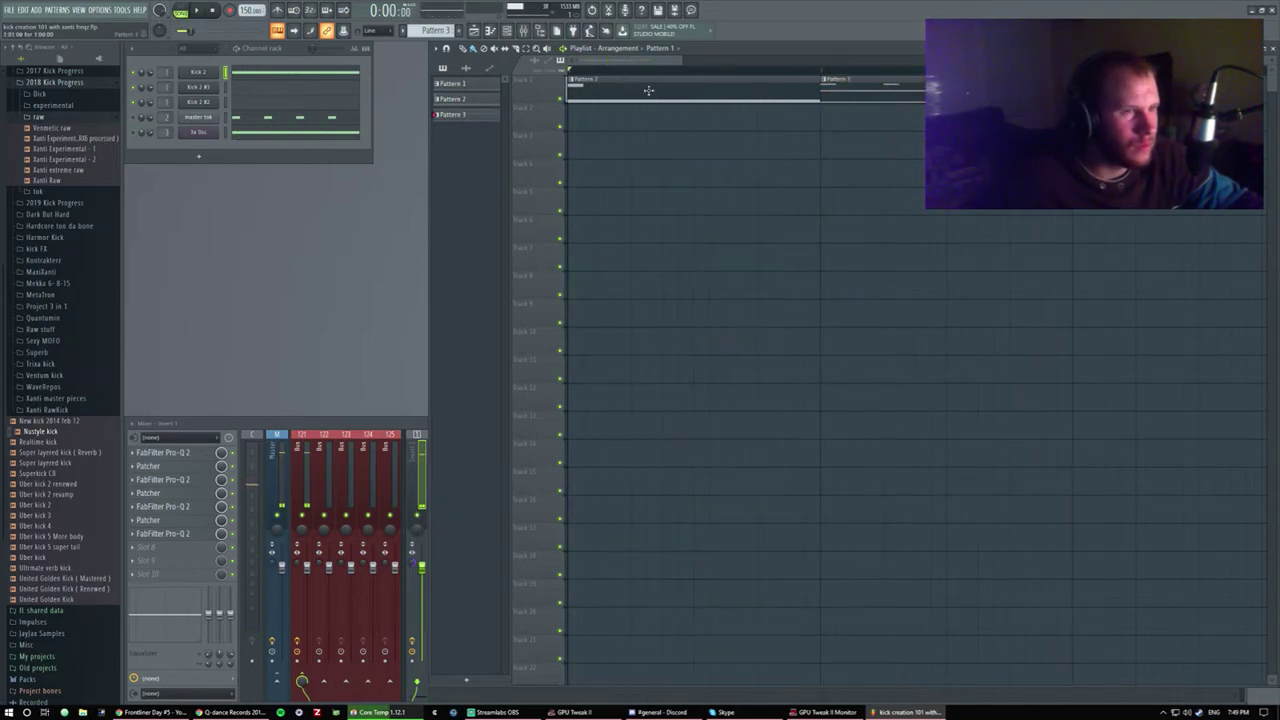
left_click(620, 80)
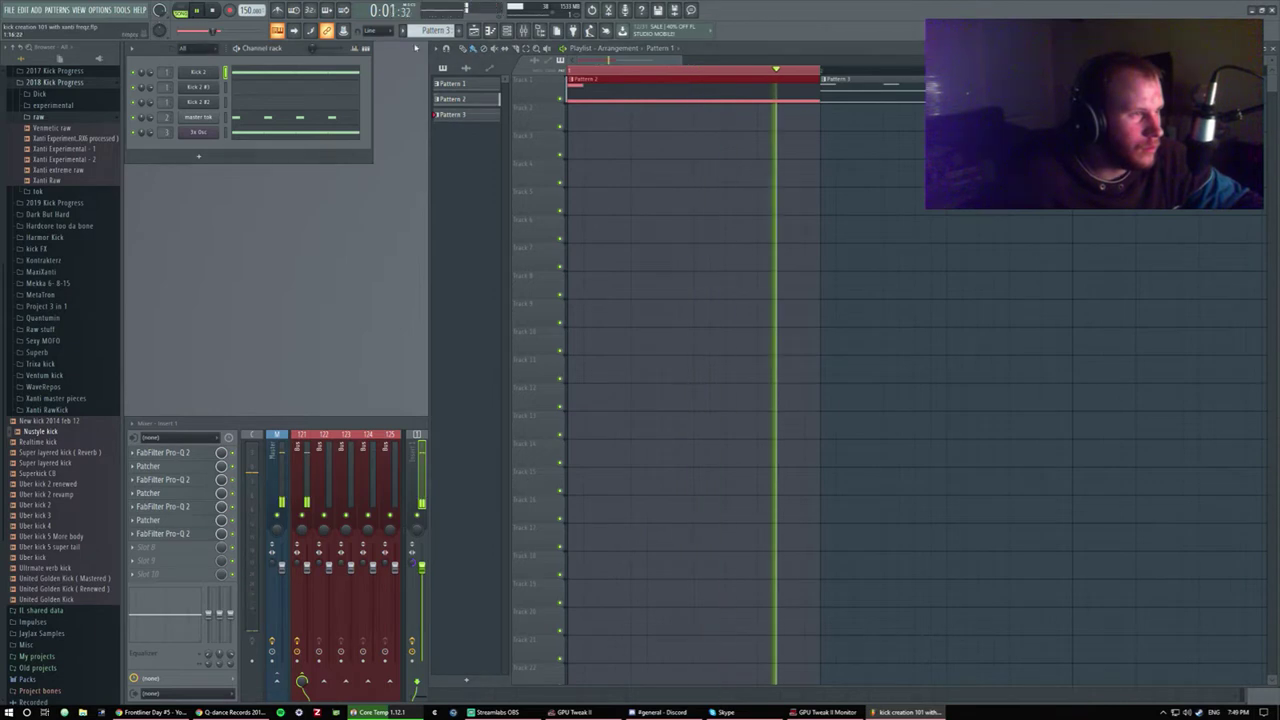
left_click(263, 137)
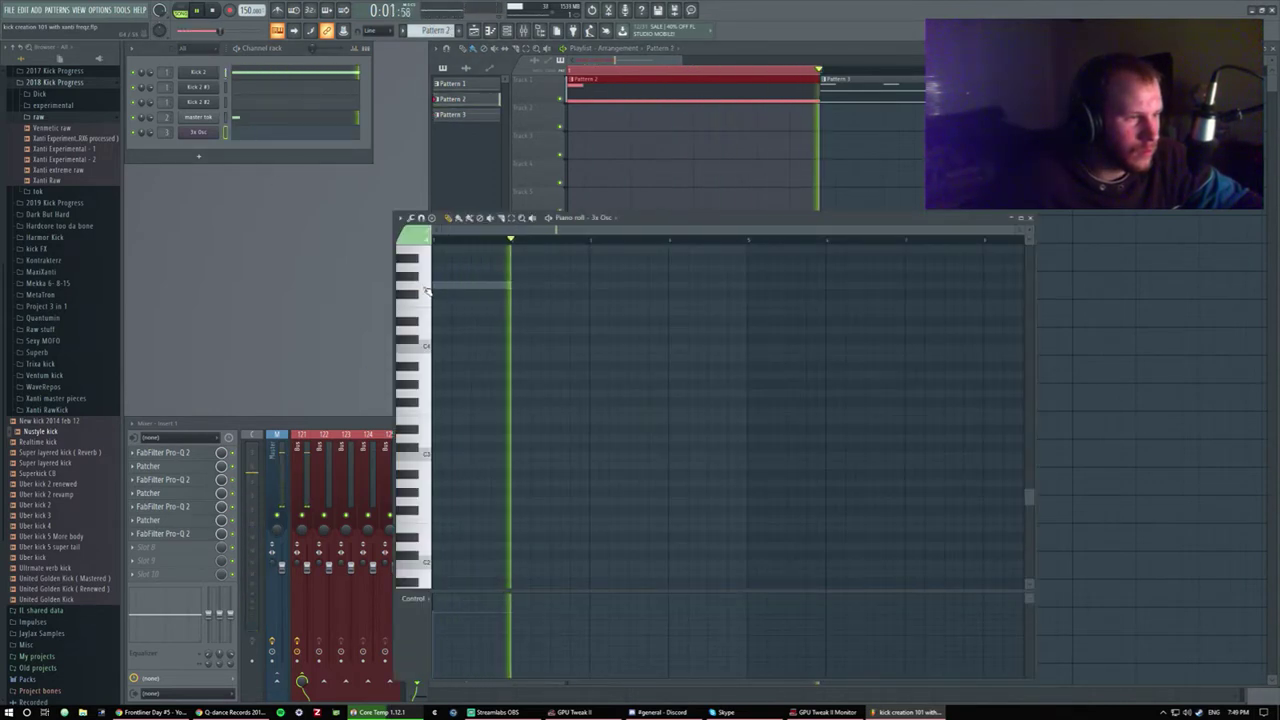
Draw a 3x Osc note on F3 at the start of Pattern 2 and shorten it to about 1.5 beats.
left_click(428, 420)
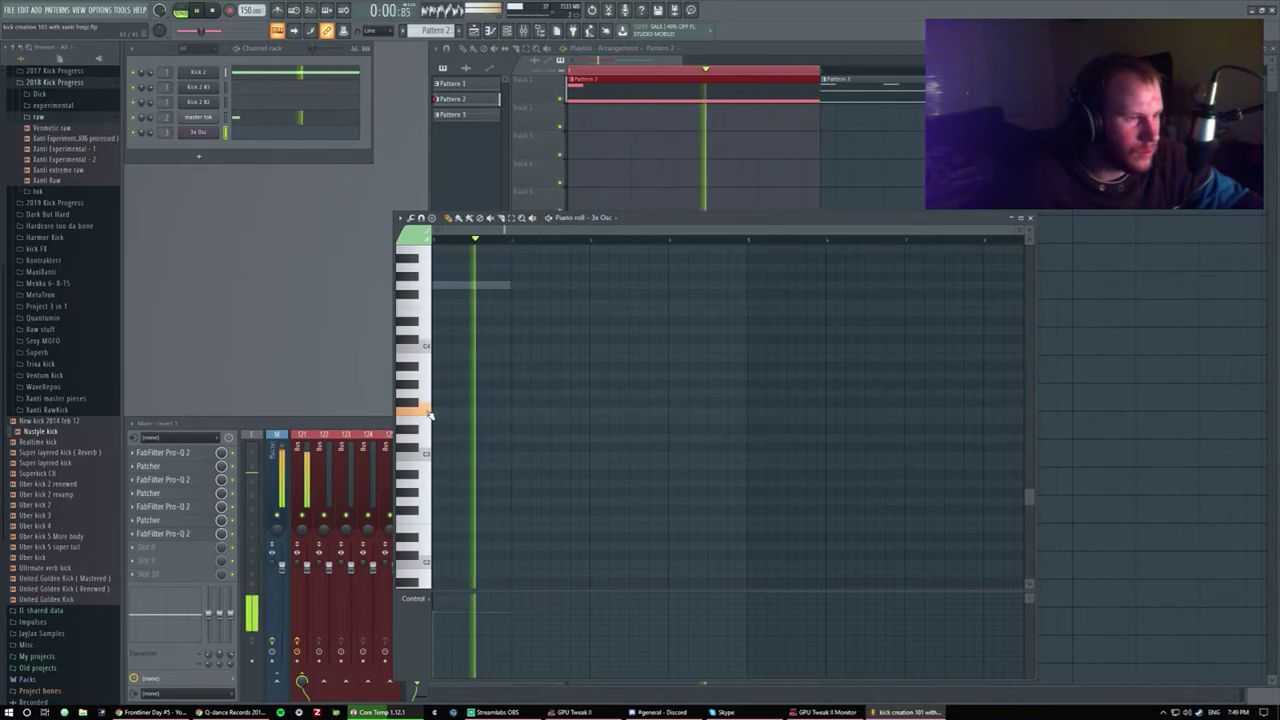
left_click_drag(436, 412, 510, 412)
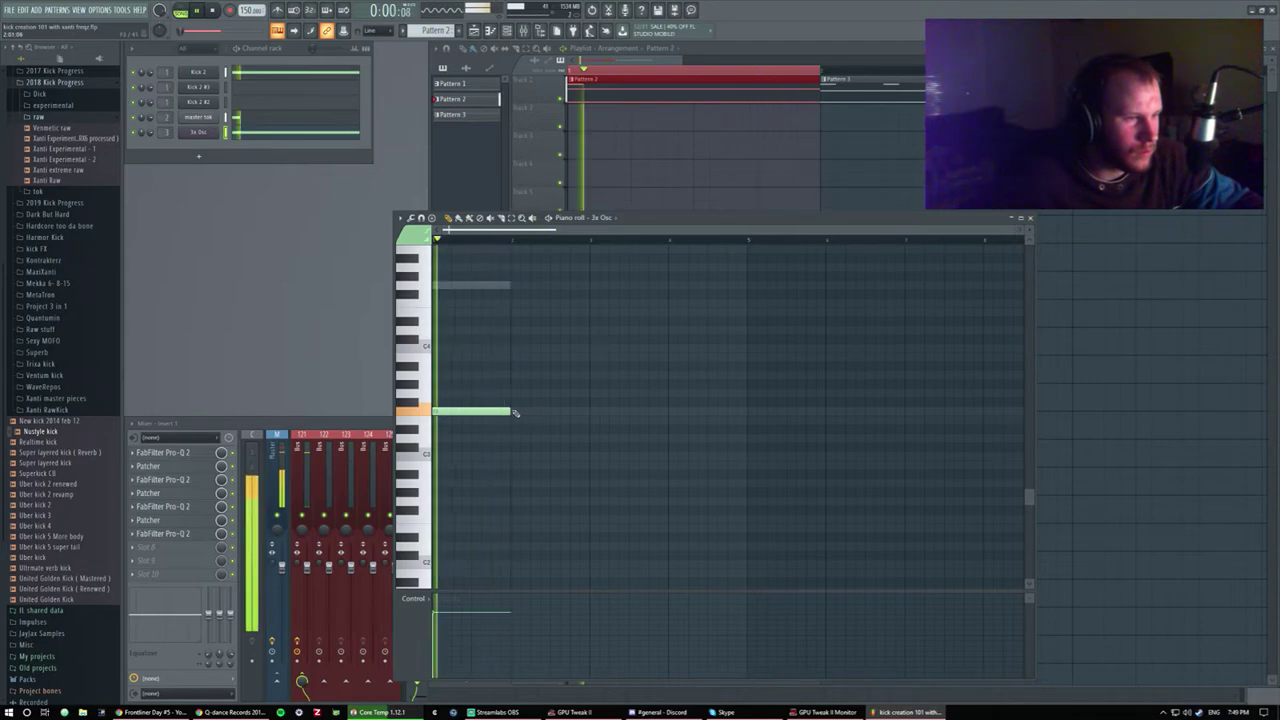
left_click_drag(510, 412, 472, 412)
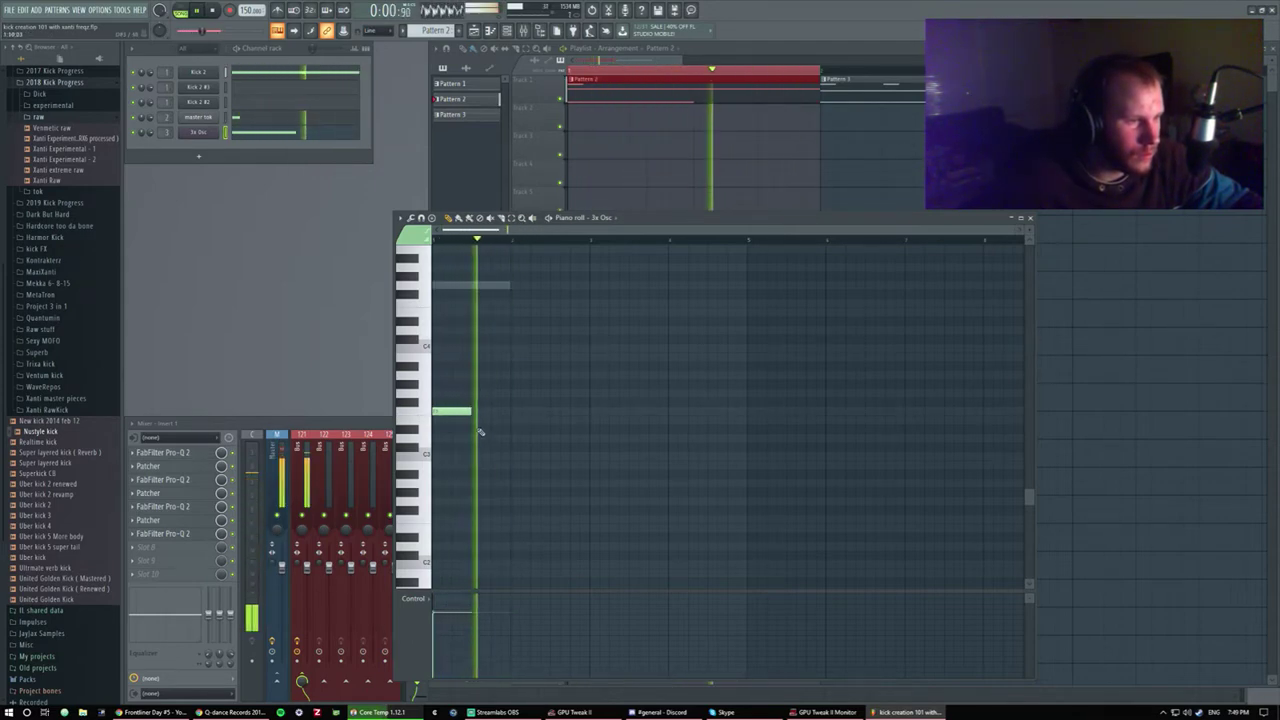
left_click_drag(472, 412, 461, 412)
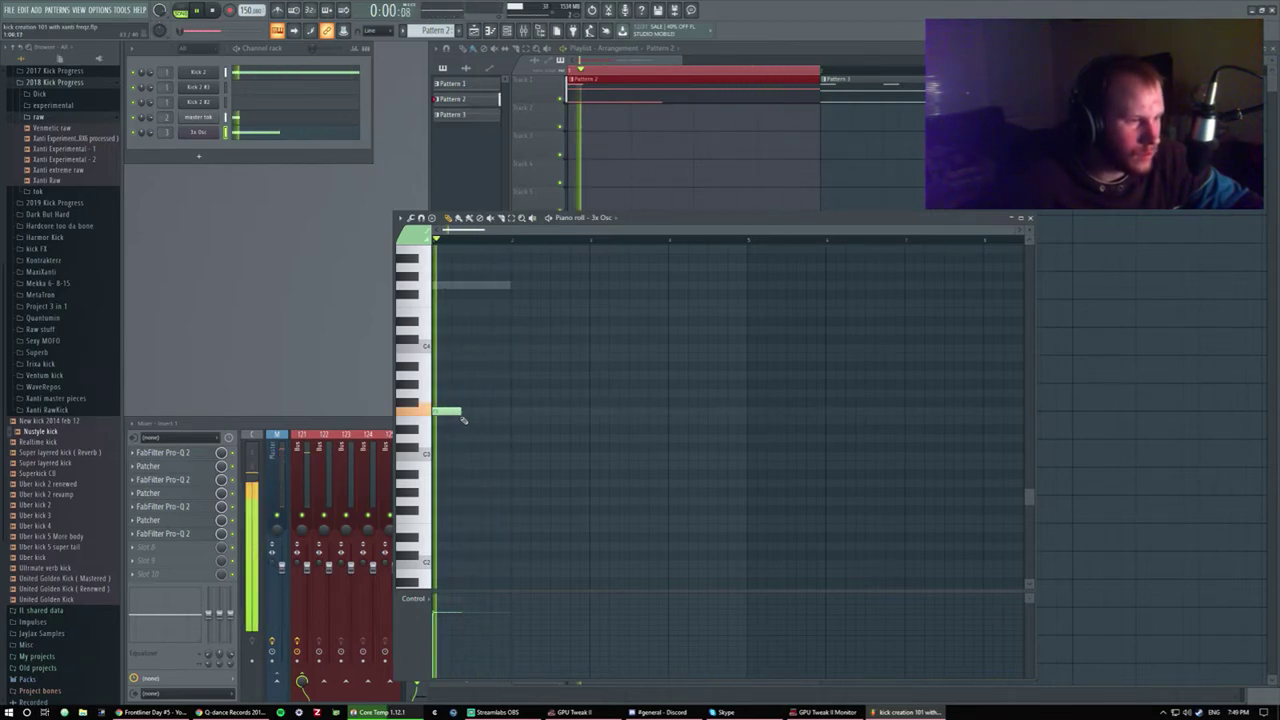
Shape the 3x Osc volume envelope with no hold, a short decay and zero sustain, check it in playback and close the plugin.
left_click(200, 133)
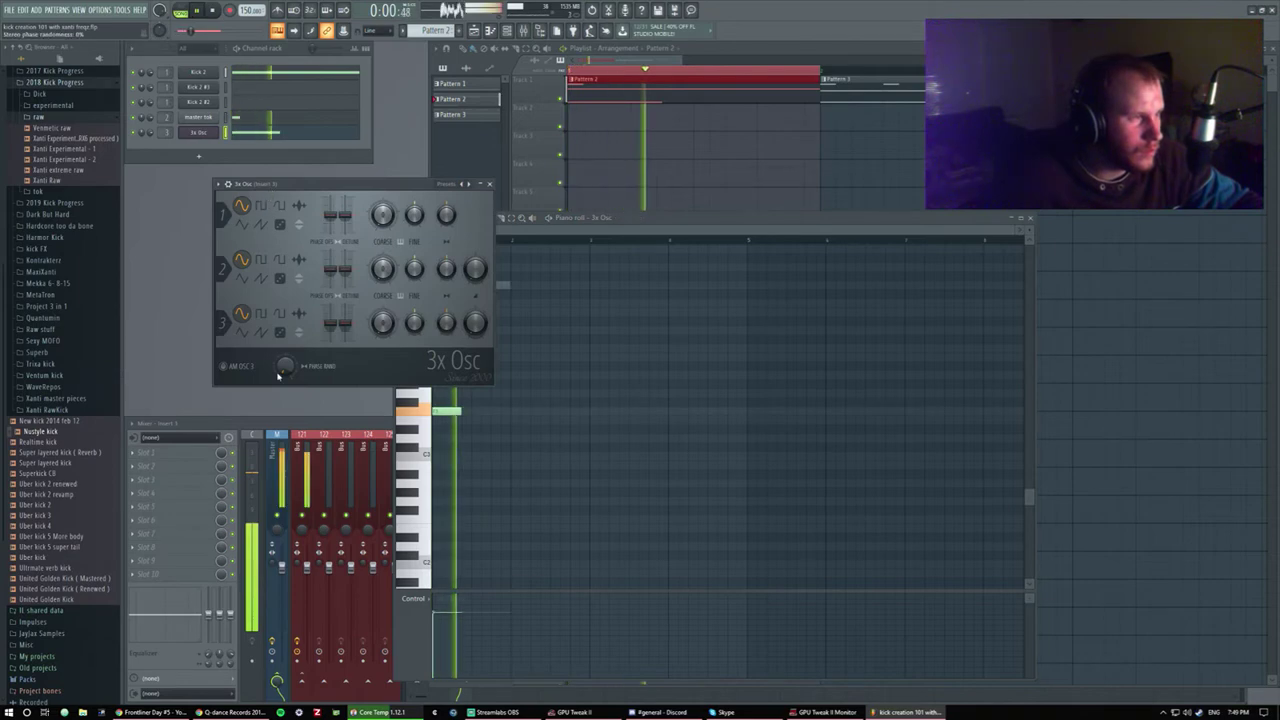
left_click(268, 201)
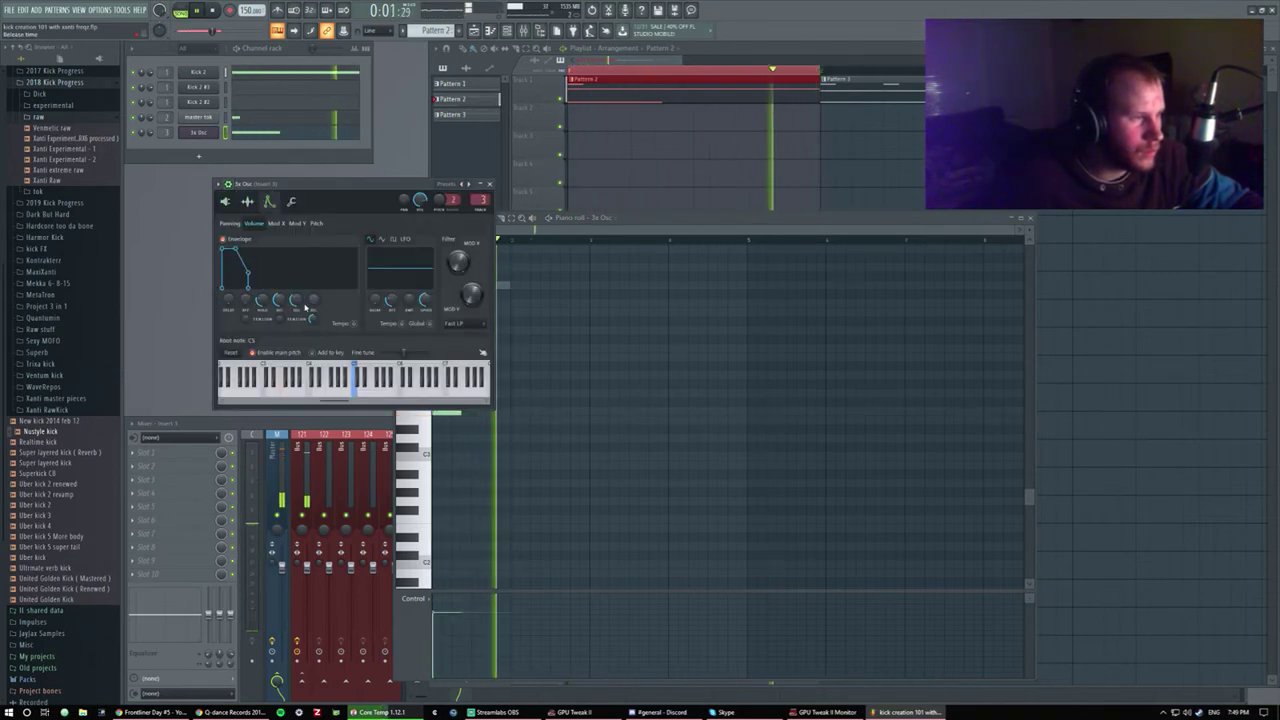
left_click_drag(295, 300, 295, 320)
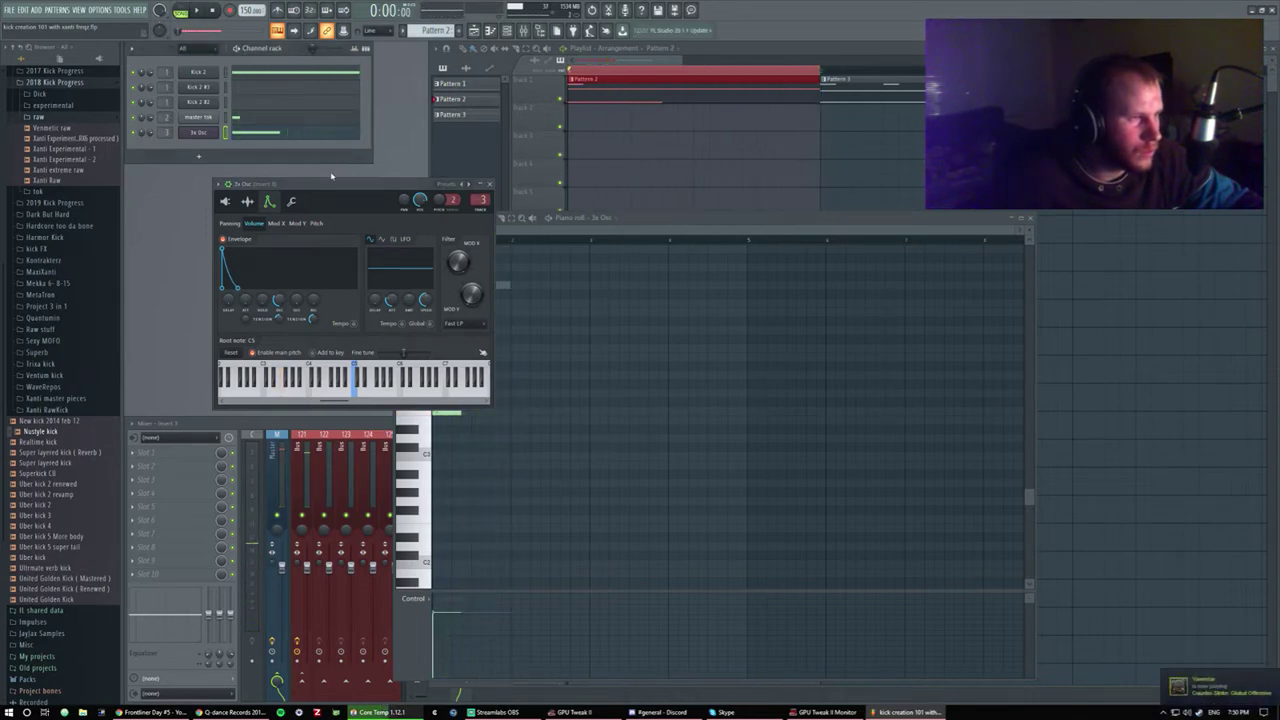
key("space")
key("Escape")
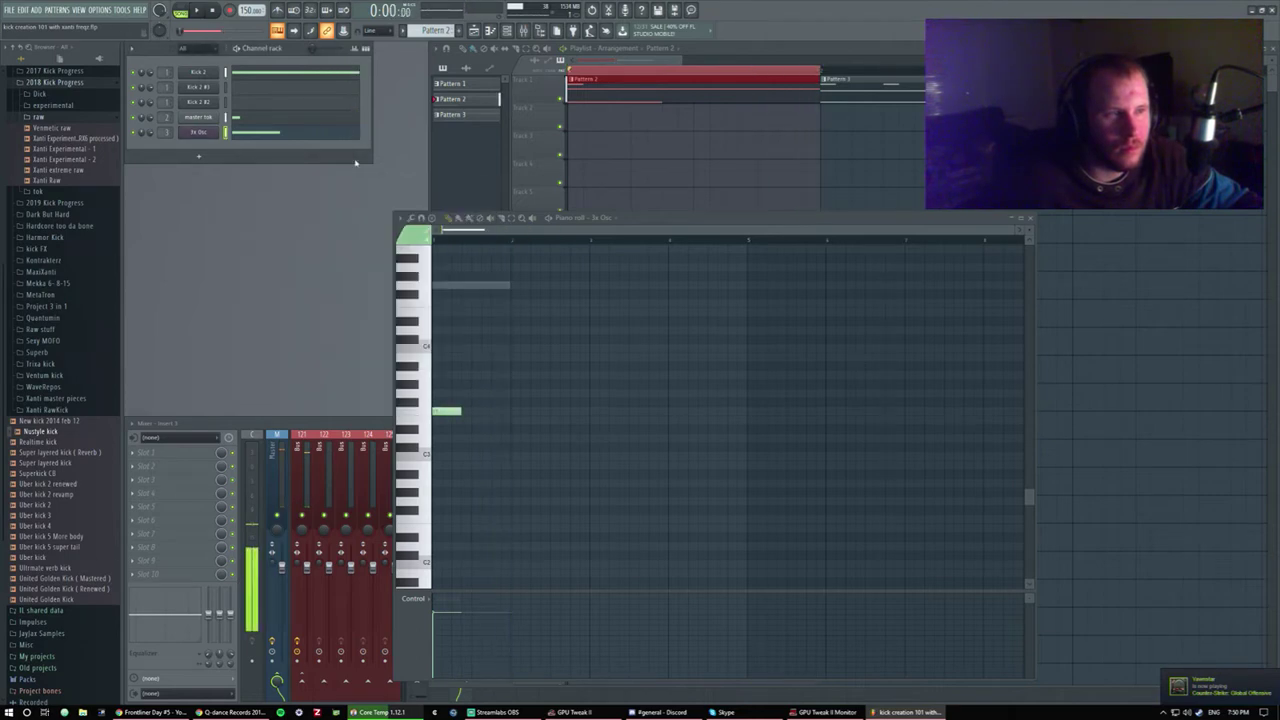
Select bus track 121 in the mixer and load Edison into its effect slot 5.
left_click(276, 424)
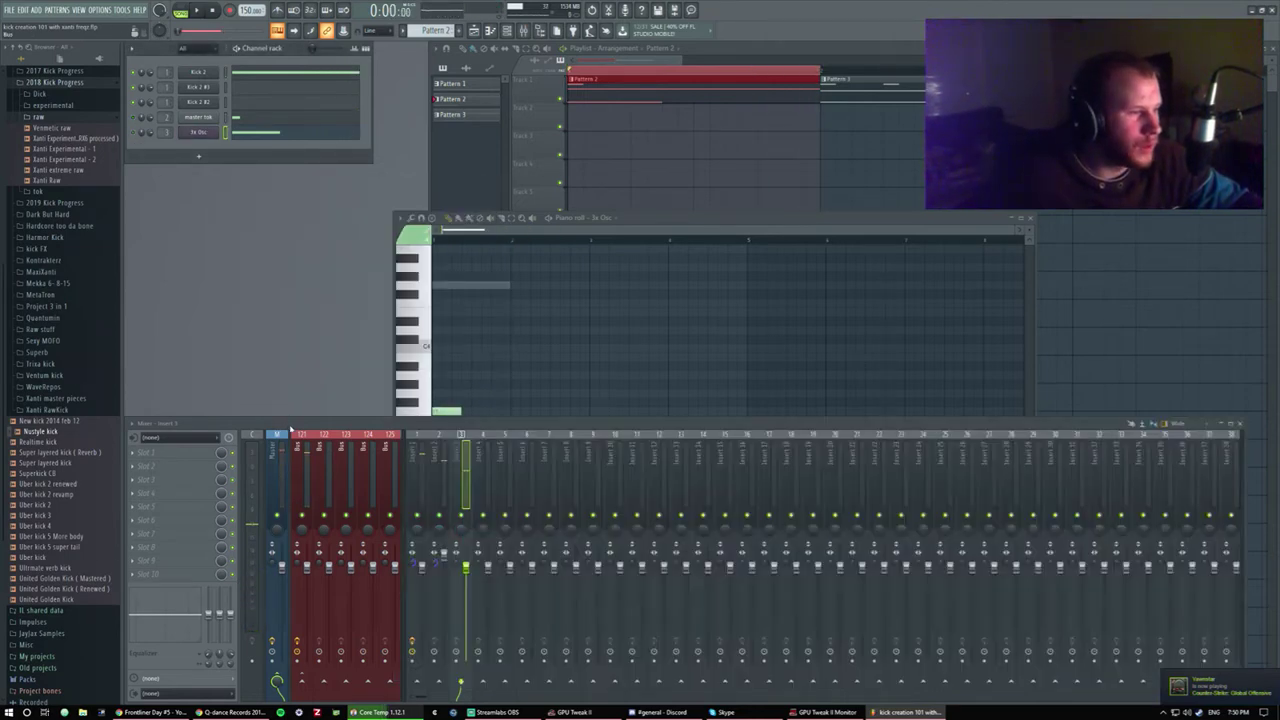
left_click(306, 480)
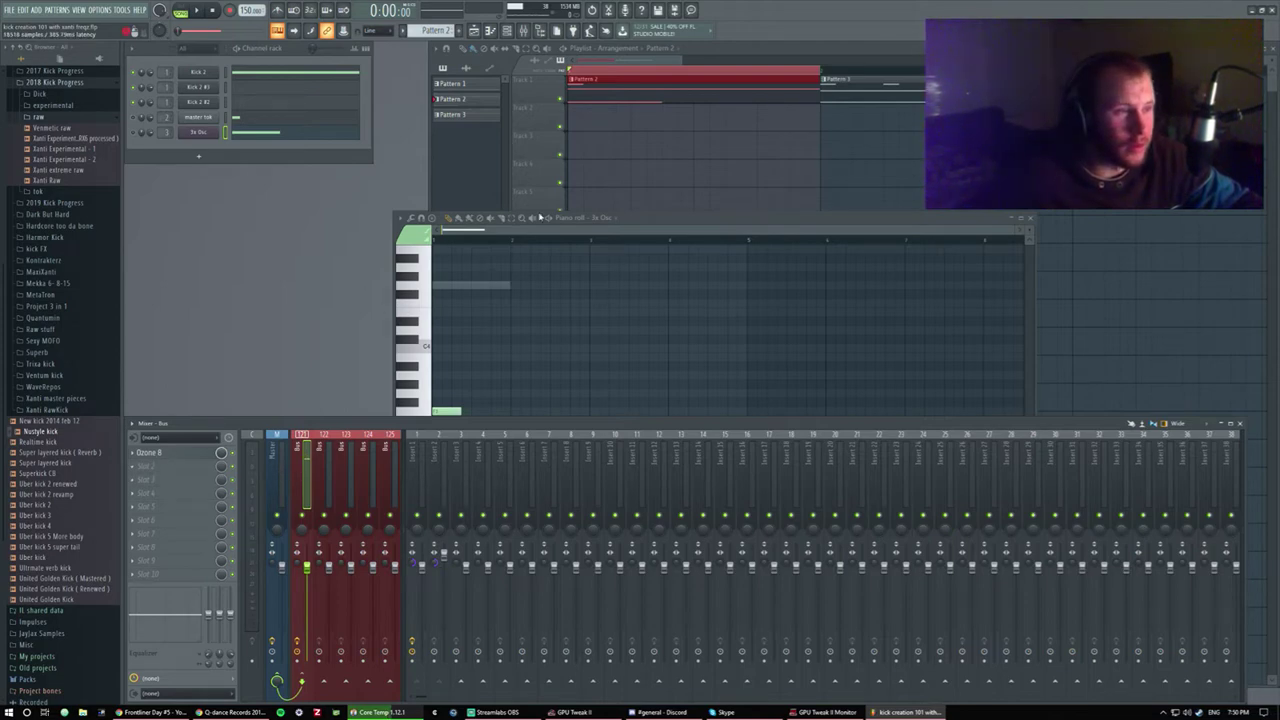
left_click_drag(445, 237, 441, 192)
key("Escape")
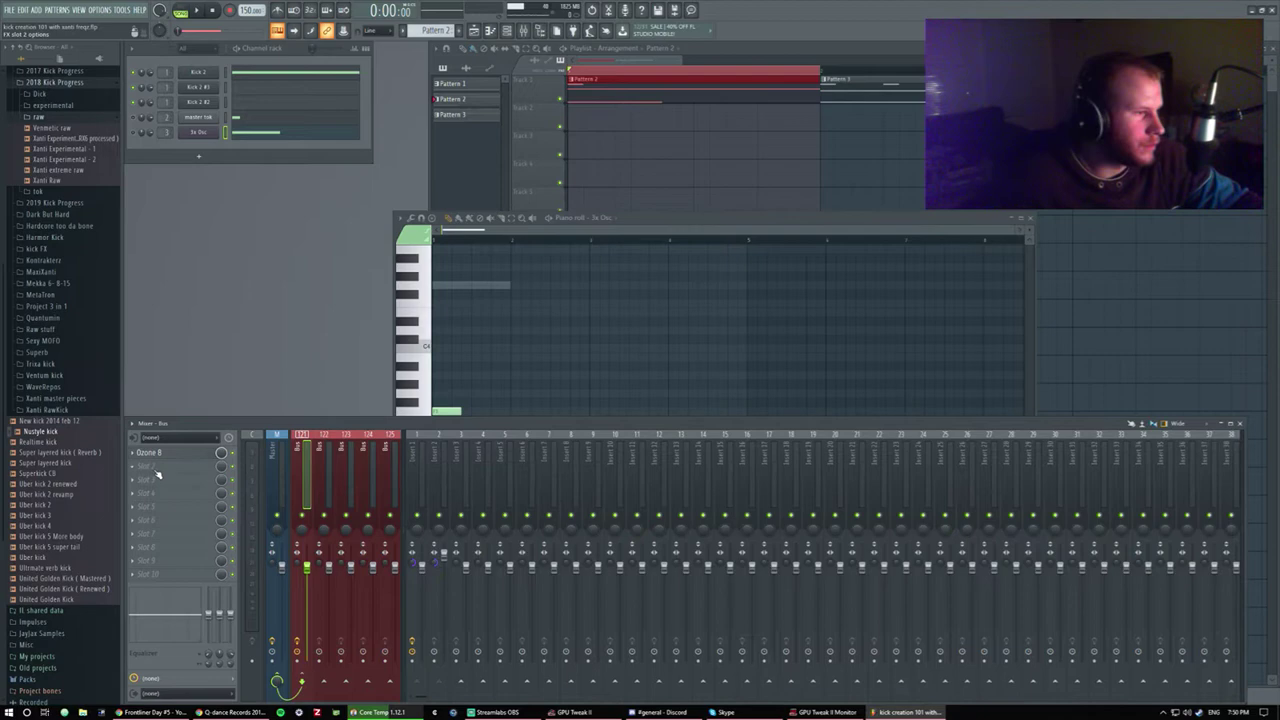
left_click(164, 549)
left_click(206, 427)
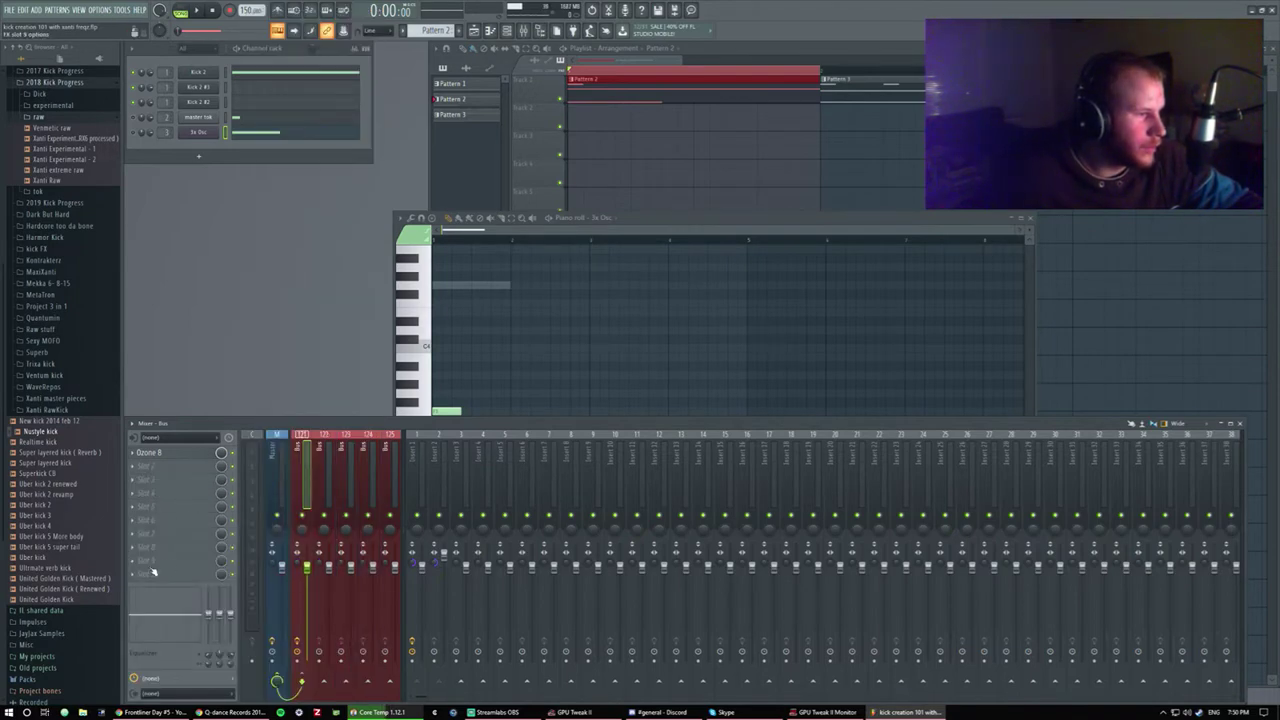
left_click(152, 519)
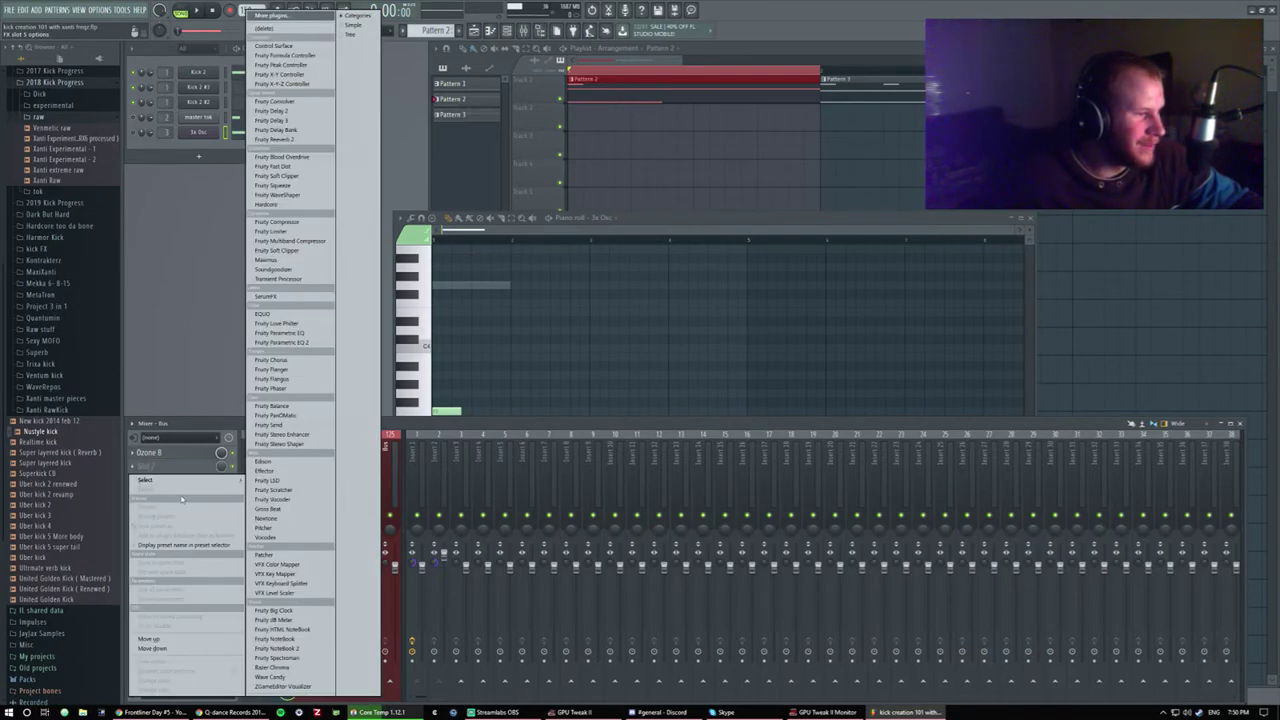
left_click(275, 463)
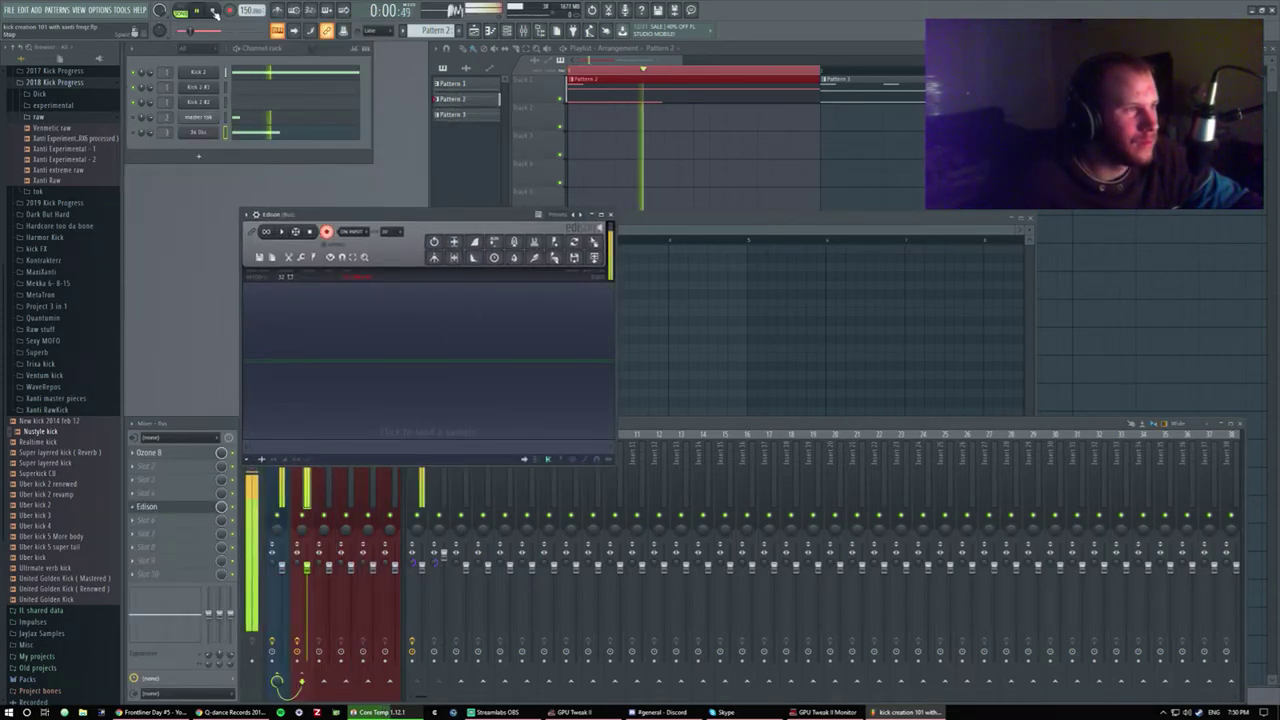
Record the kick in Edison, trim the surrounding silence and place the audio clip at the start of playlist track 3.
left_click(326, 233)
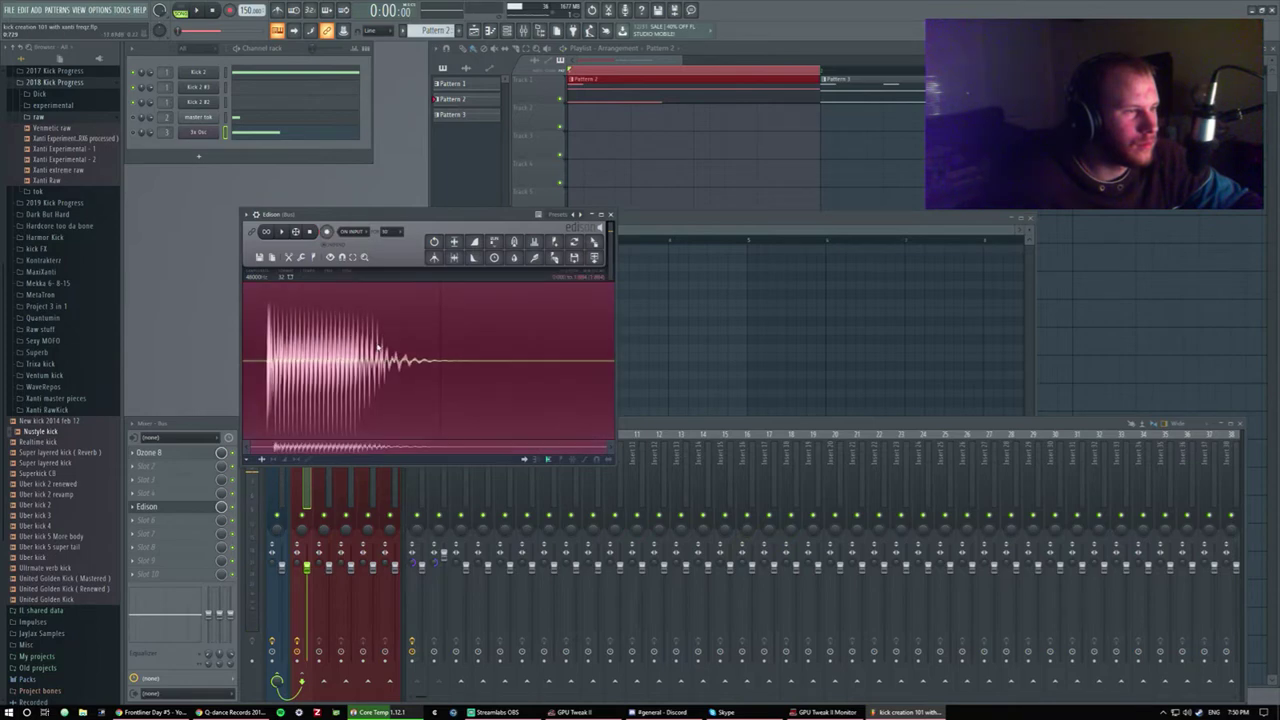
left_click(454, 257)
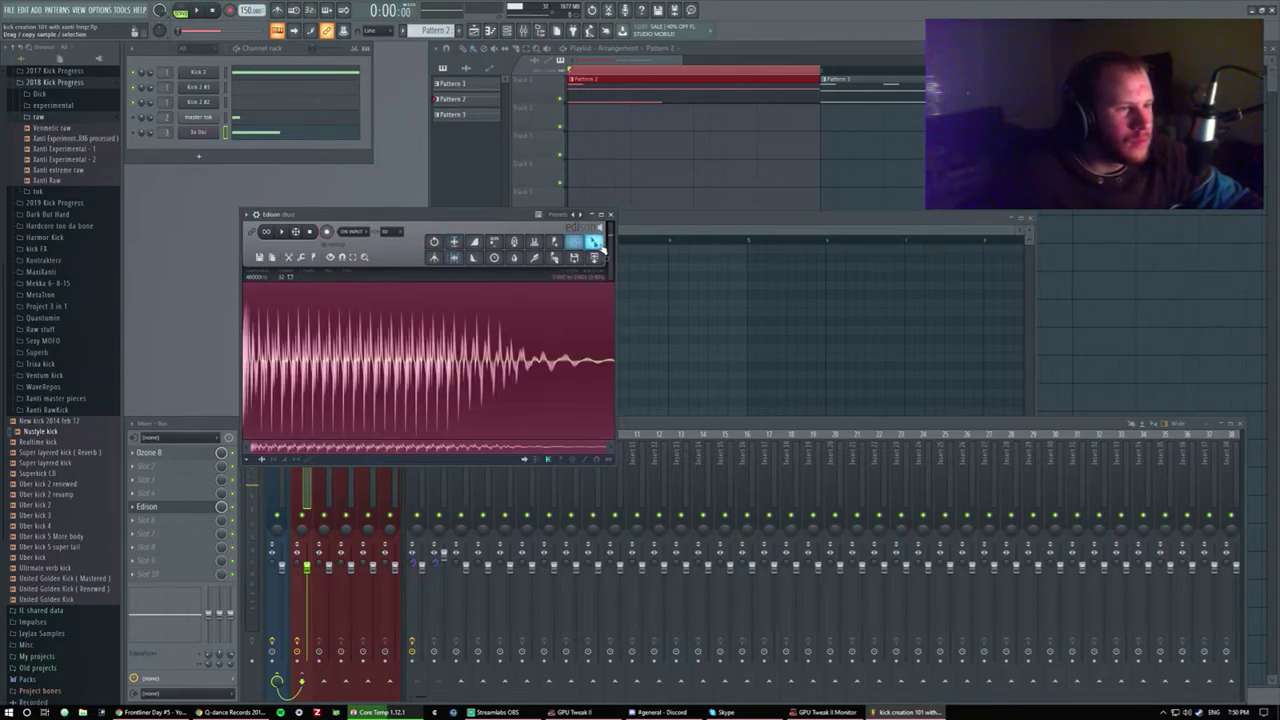
left_click_drag(597, 243, 562, 150)
Shift the pattern clips one bar later in the playlist and audition the recorded kick clip on its own.
left_click_drag(894, 98, 1100, 98)
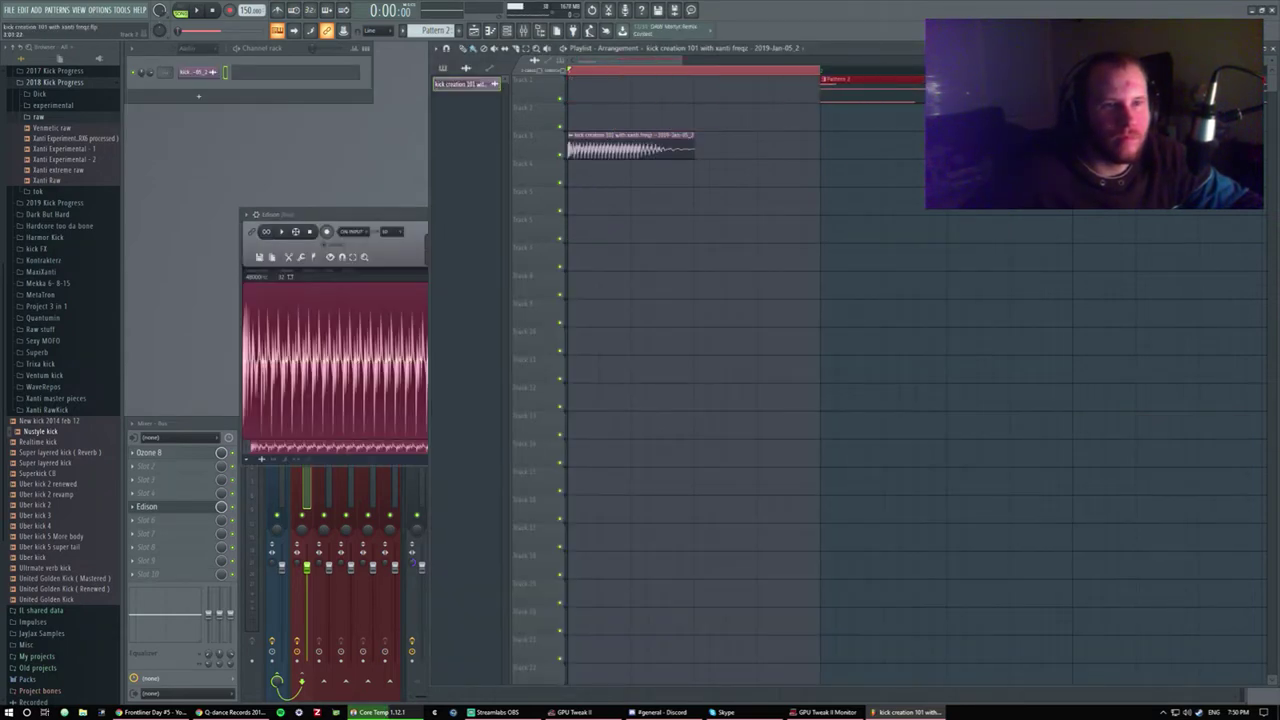
right_click(633, 88)
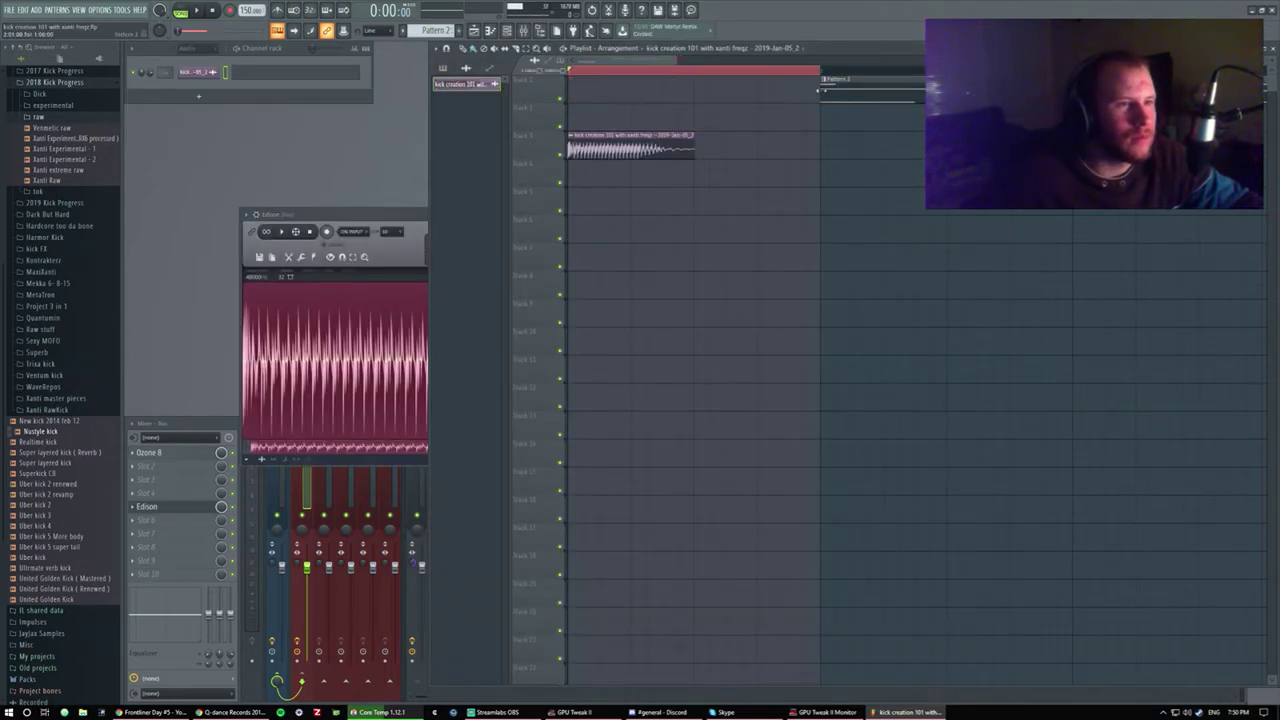
key("space")
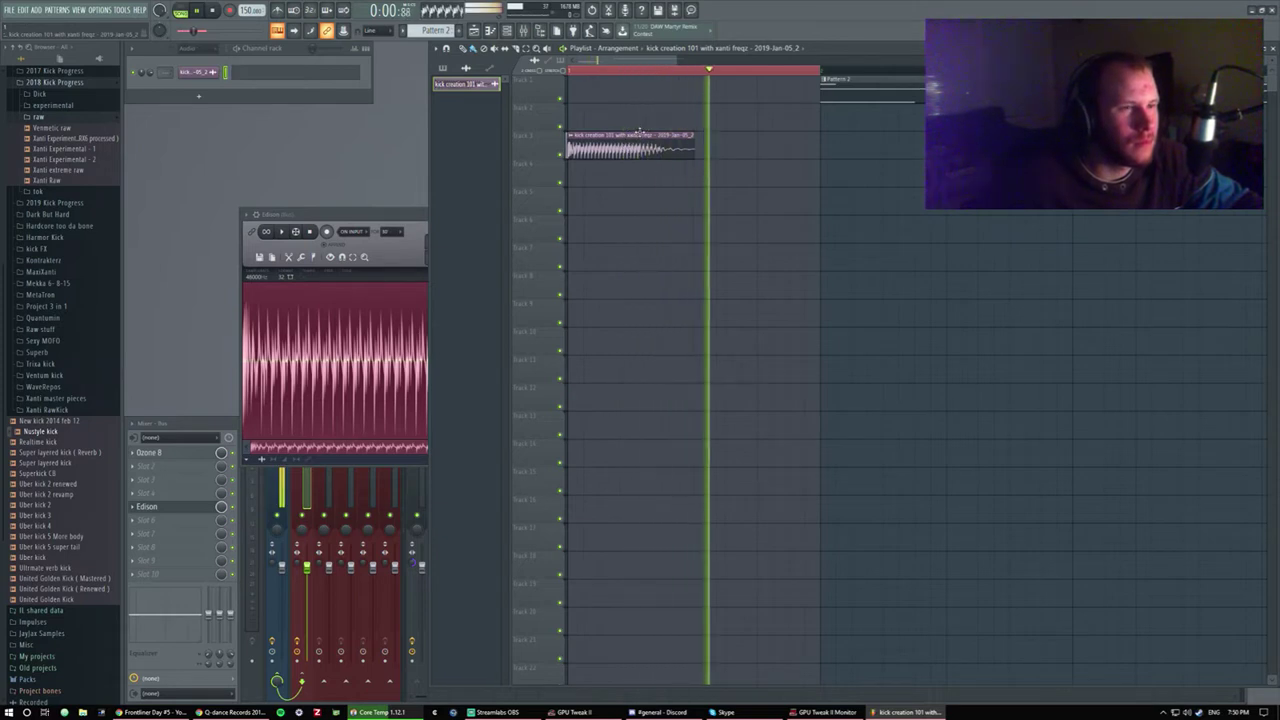
key("space")
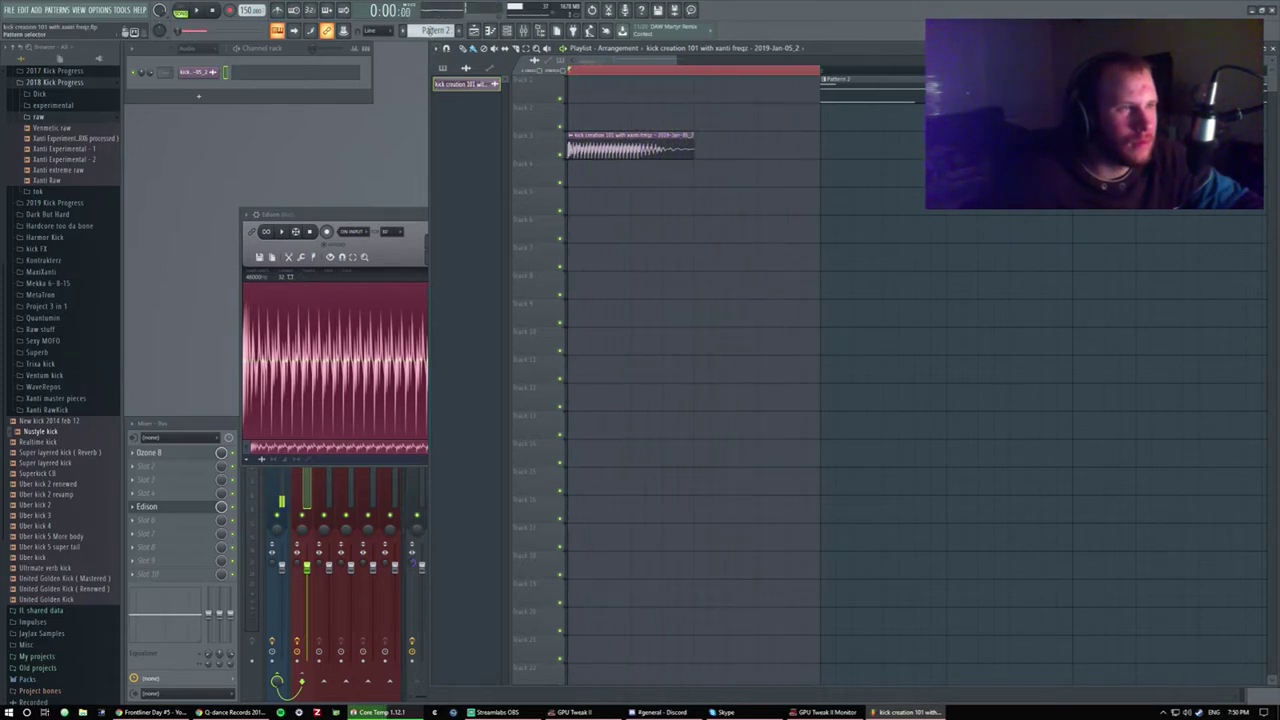
Clone Pattern 2 and delete the Kick 2 note from the cloned pattern in the piano roll.
left_click(436, 30)
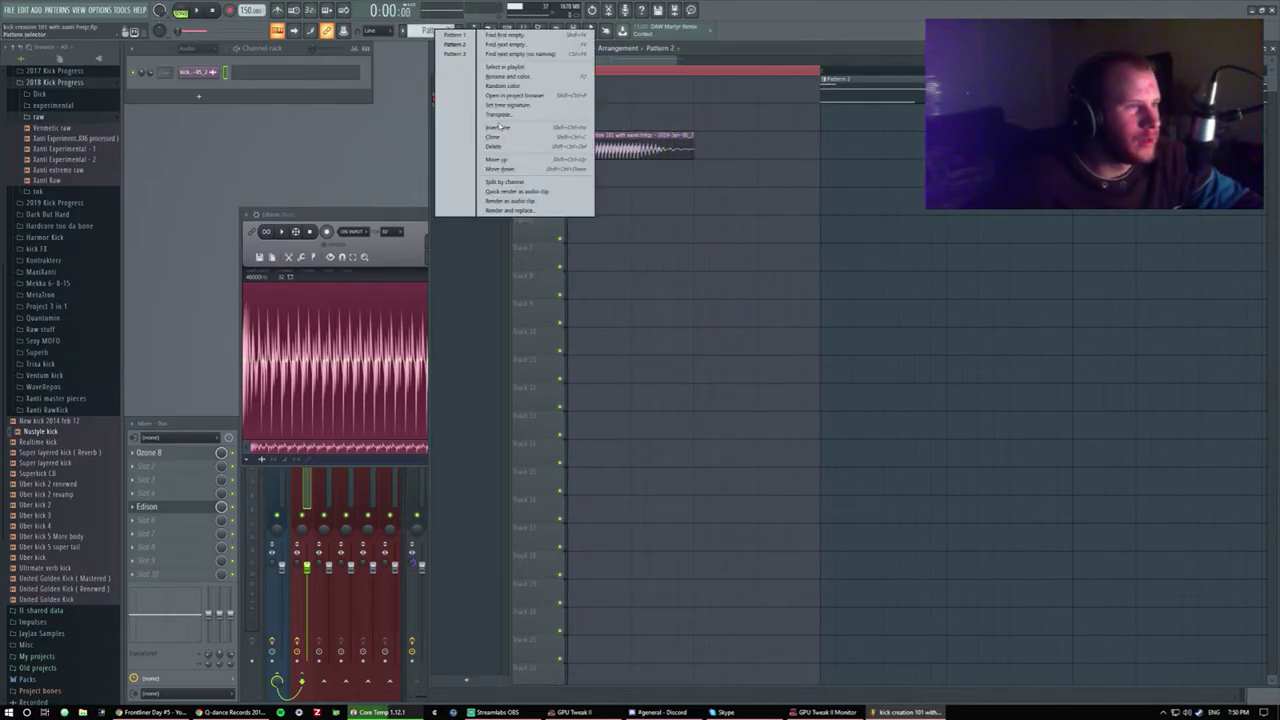
left_click(507, 140)
left_click(262, 79)
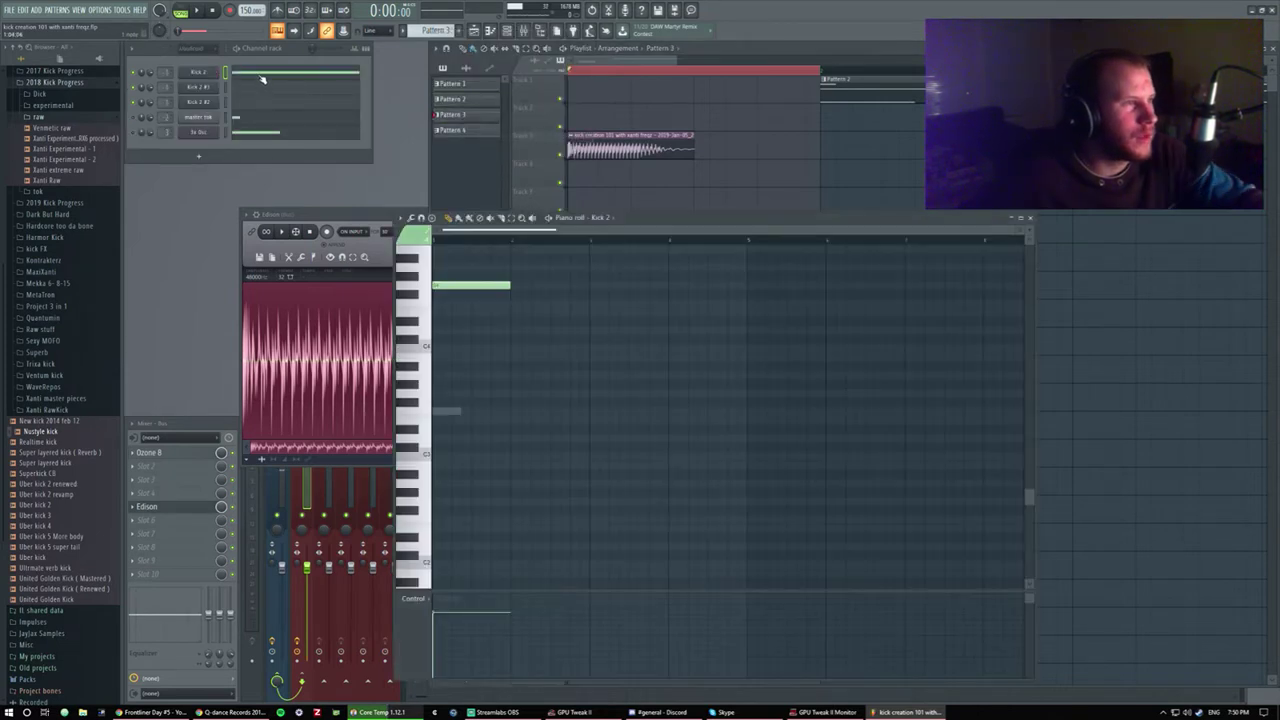
left_click(1030, 218)
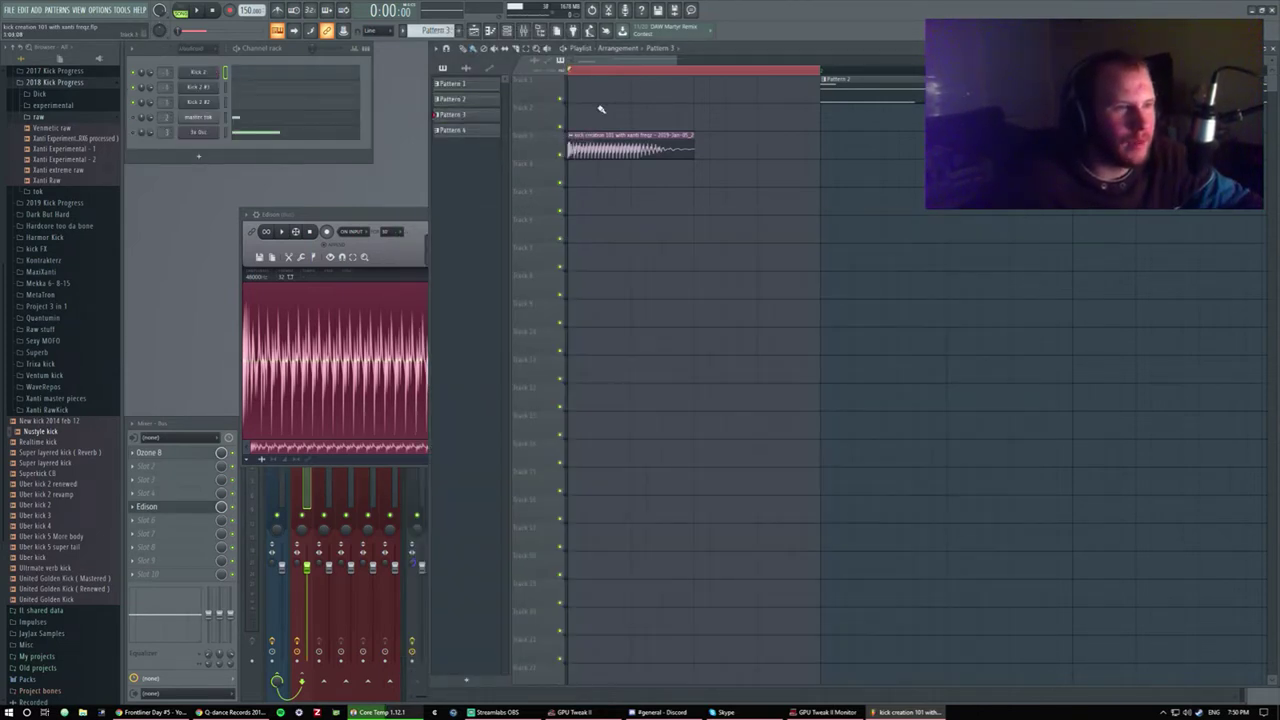
Place Pattern 3 at the start of playlist track 4 and audition it together with the recorded kick clip.
left_click_drag(598, 115, 598, 163)
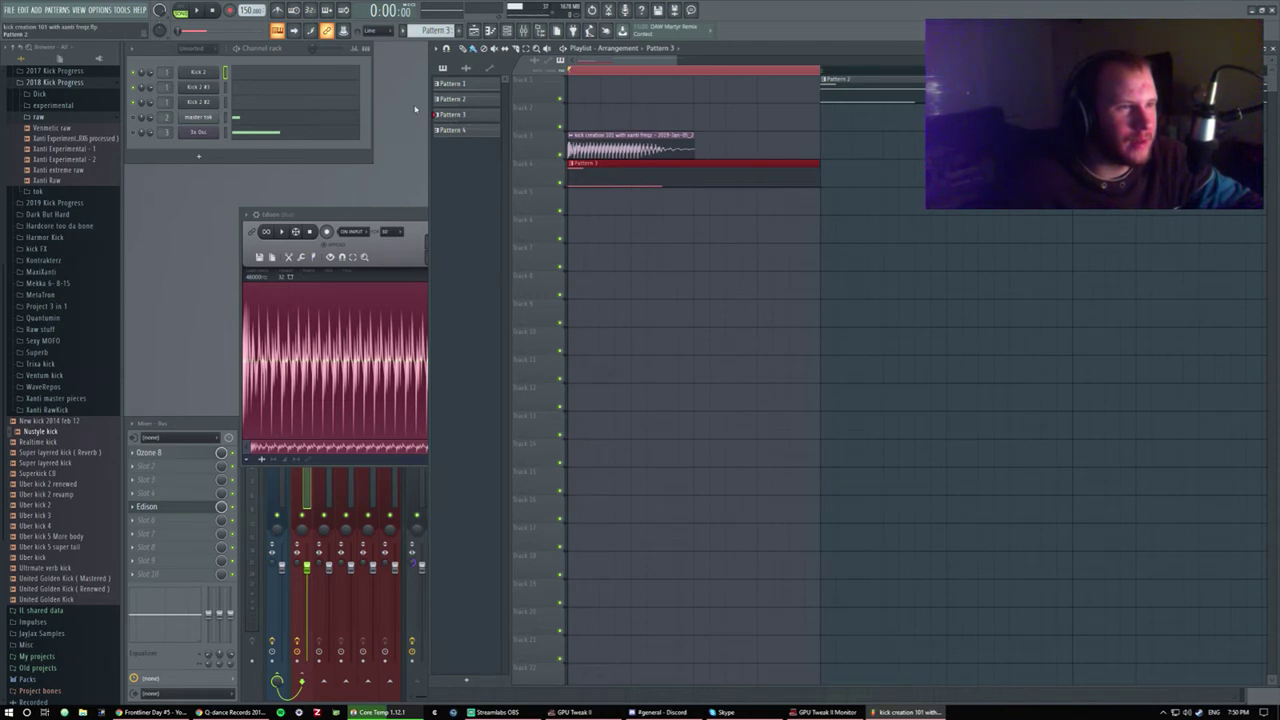
key("space")
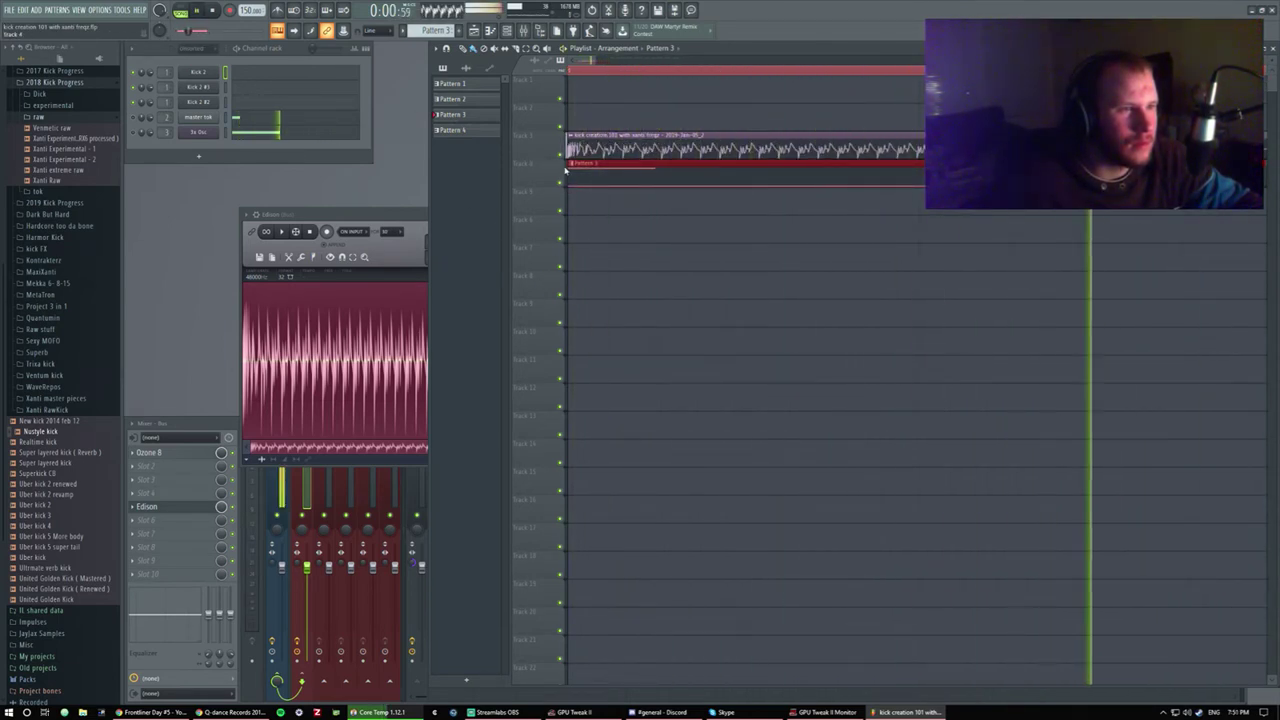
key("space")
Route the recorded kick clip's channel to mixer track 10 and check the signal in playback.
double_click(575, 150)
double_click(163, 425)
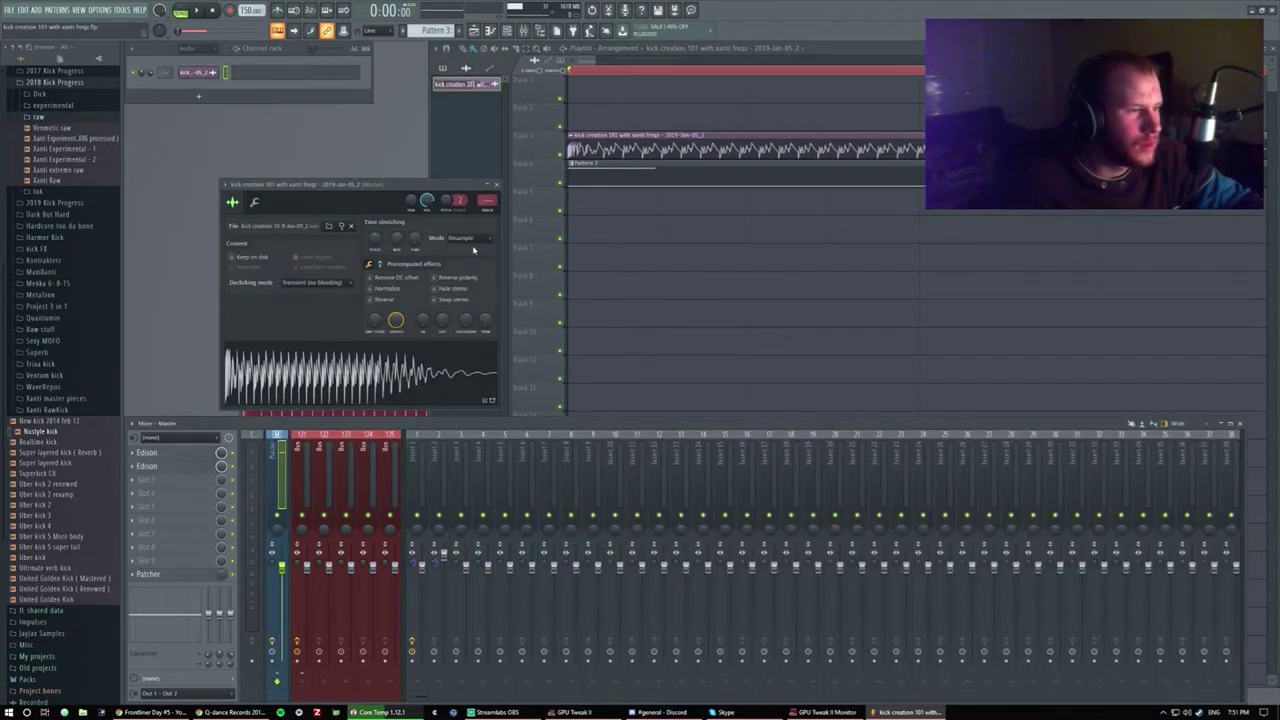
scroll(488, 199, "up", 2)
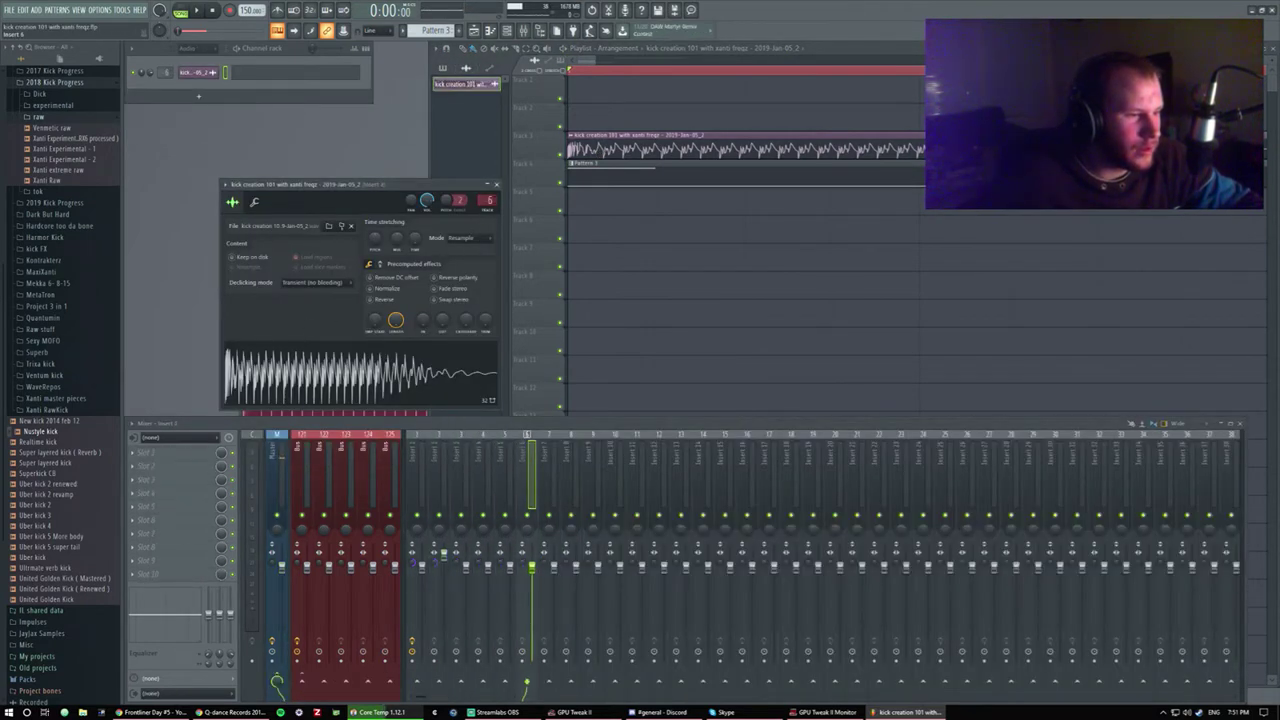
key("space")
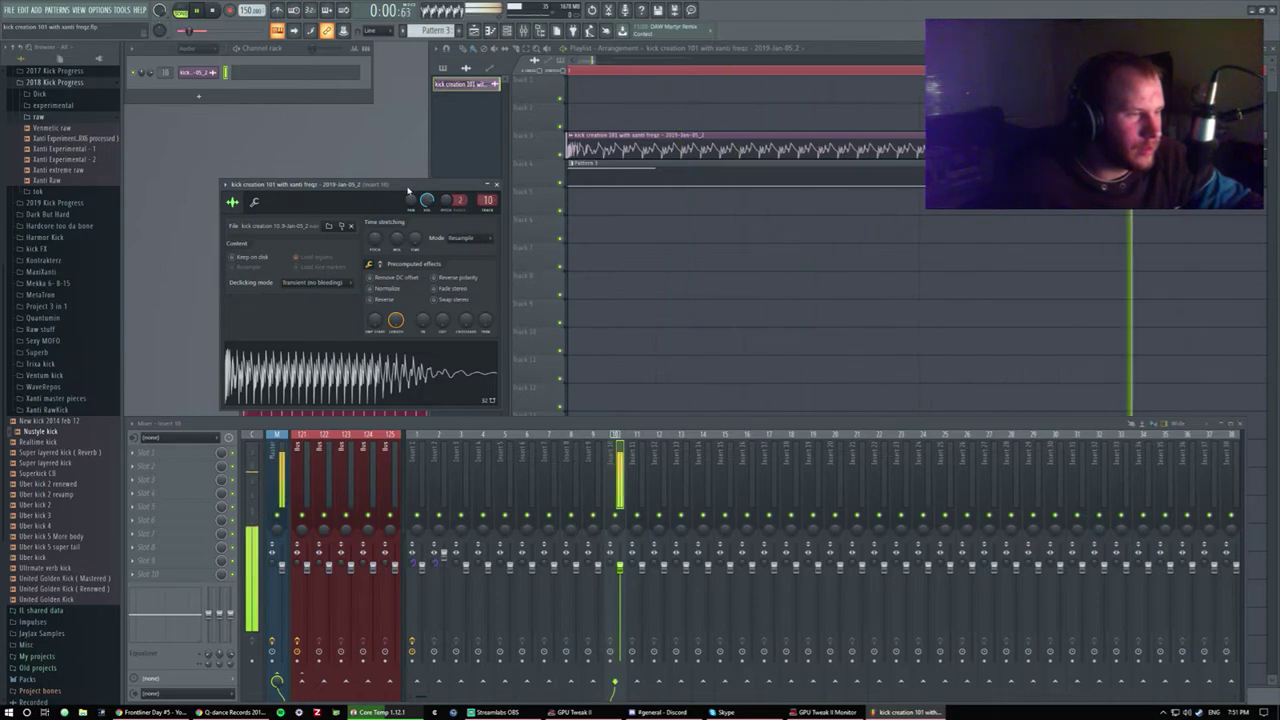
key("space")
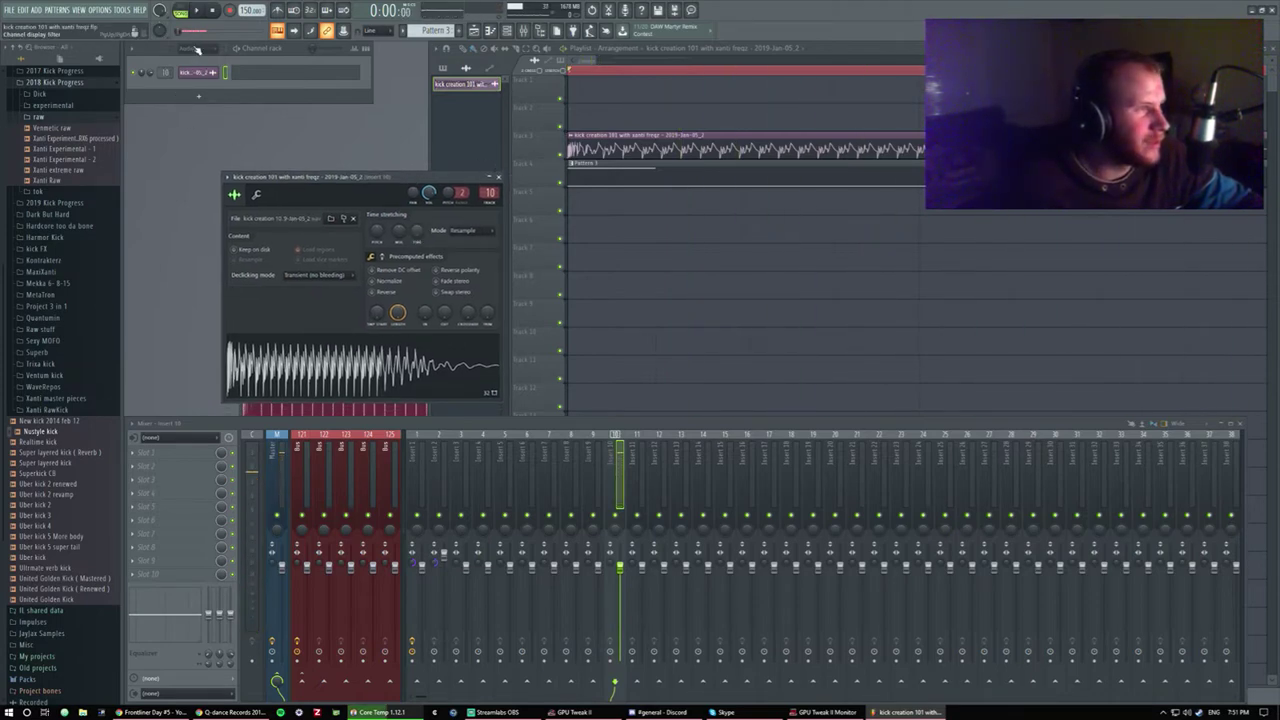
Show all channels in the channel rack and move the Pattern 3 clip down to playlist track 7.
left_click(197, 49)
left_click(195, 66)
key("space")
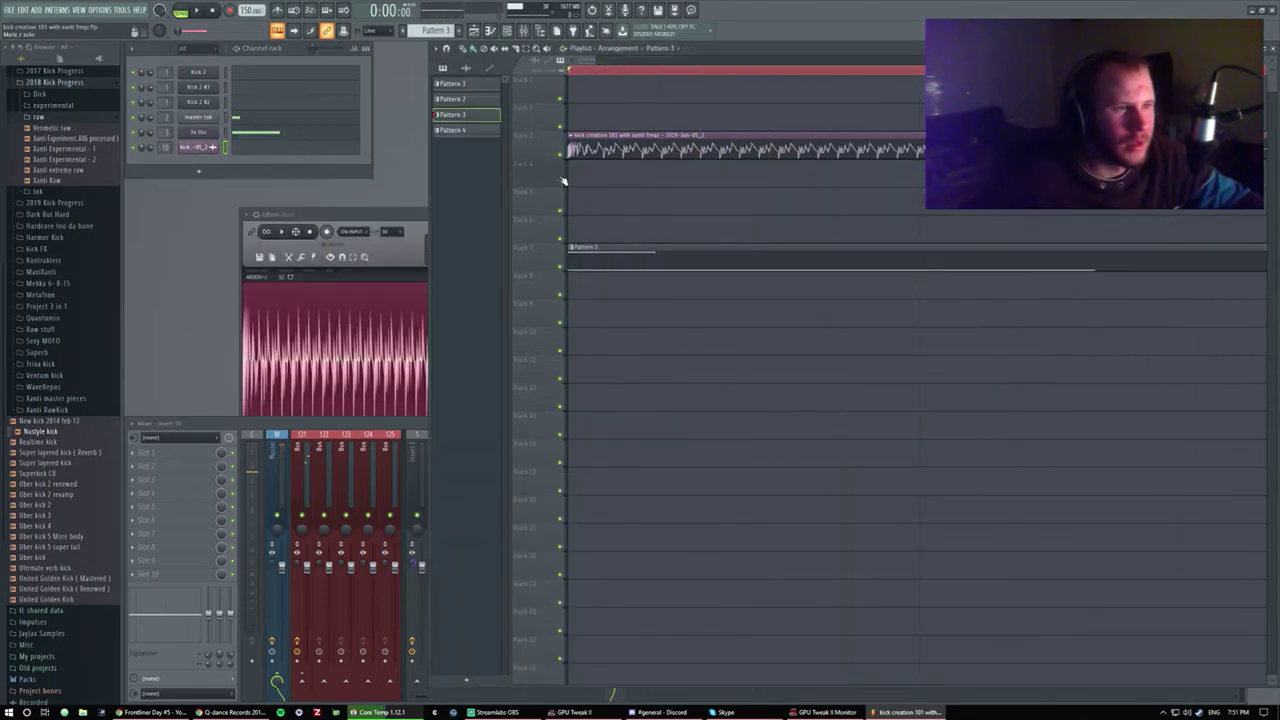
Place a second copy of the kick audio clip at the start of playlist track 4 and make it unique.
double_click(590, 148)
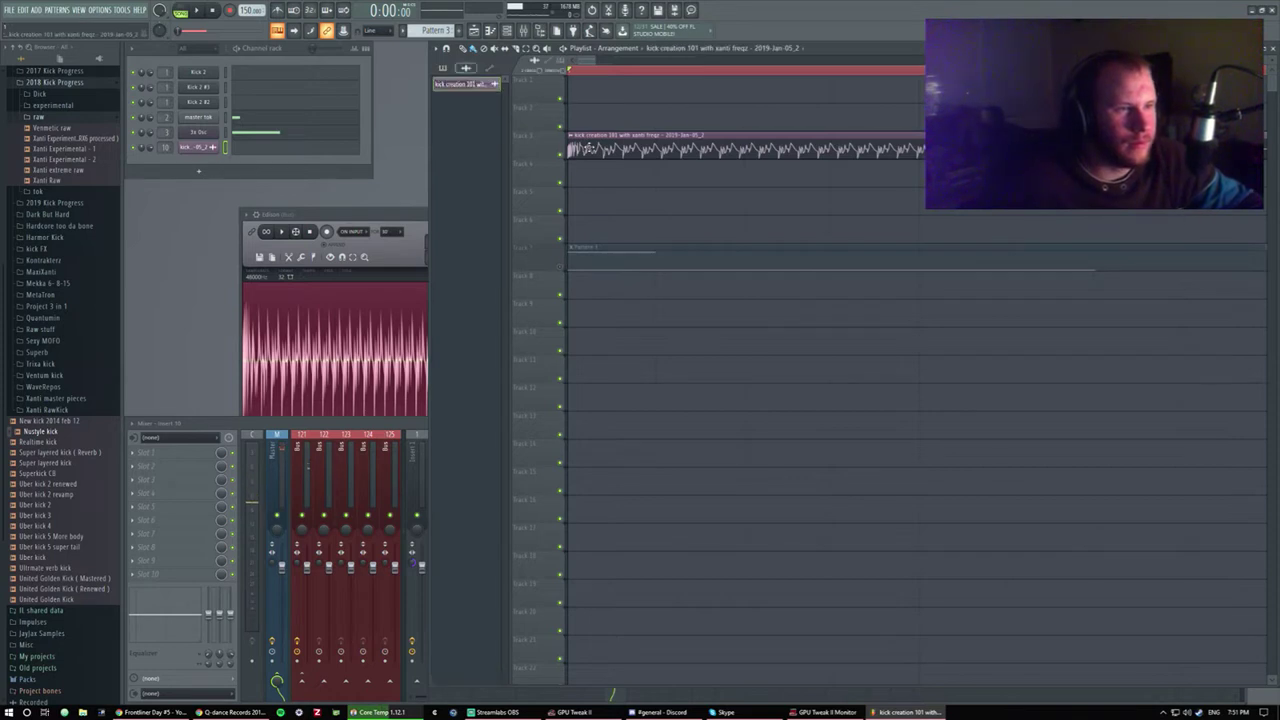
left_click(590, 178)
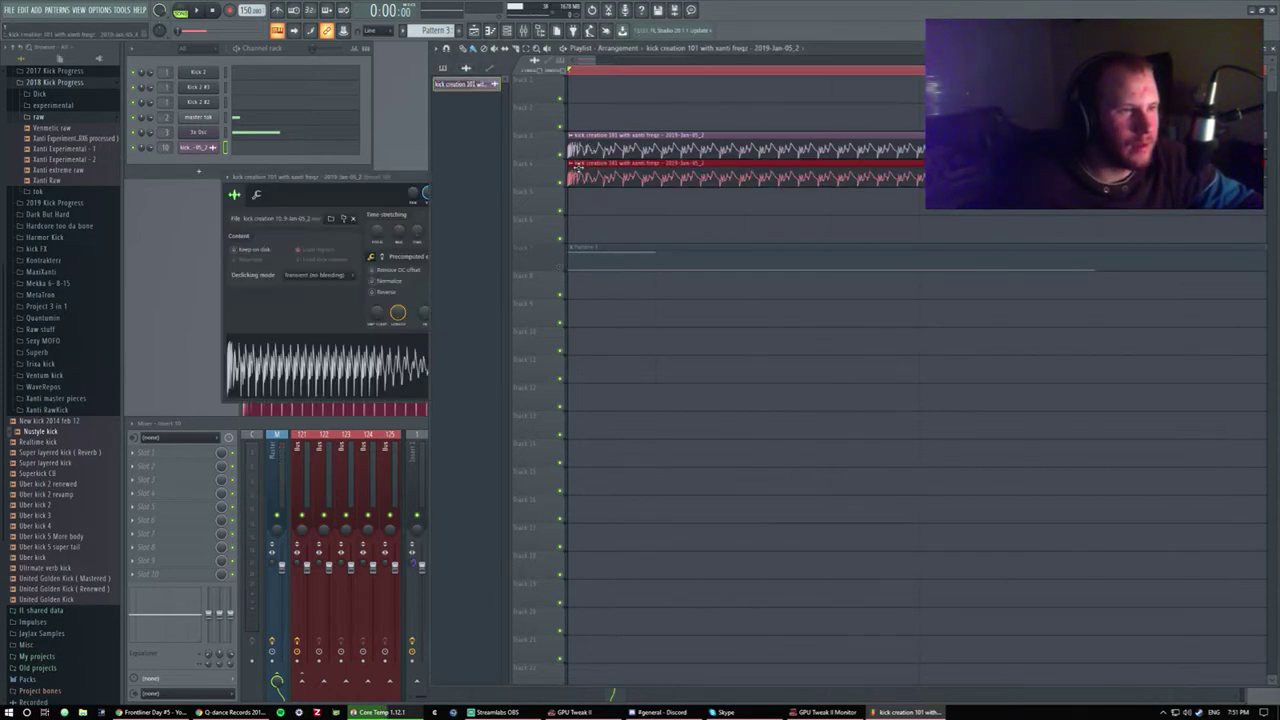
left_click(574, 166)
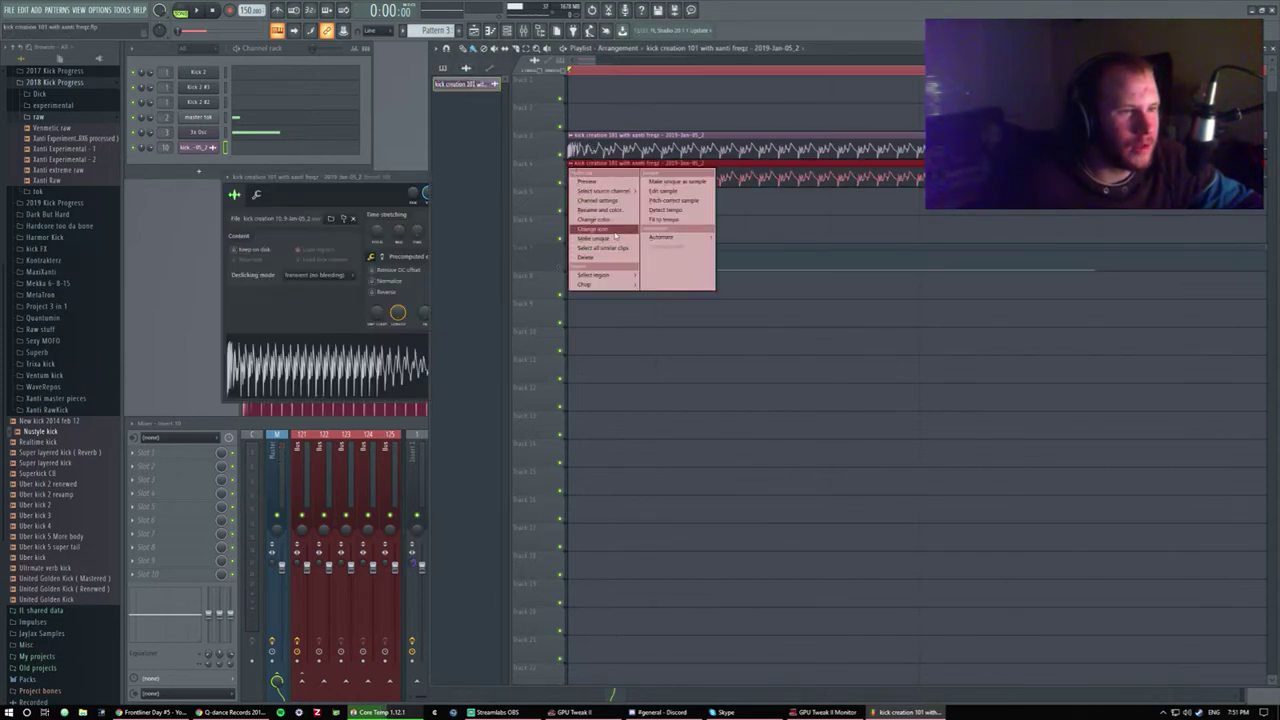
left_click(606, 243)
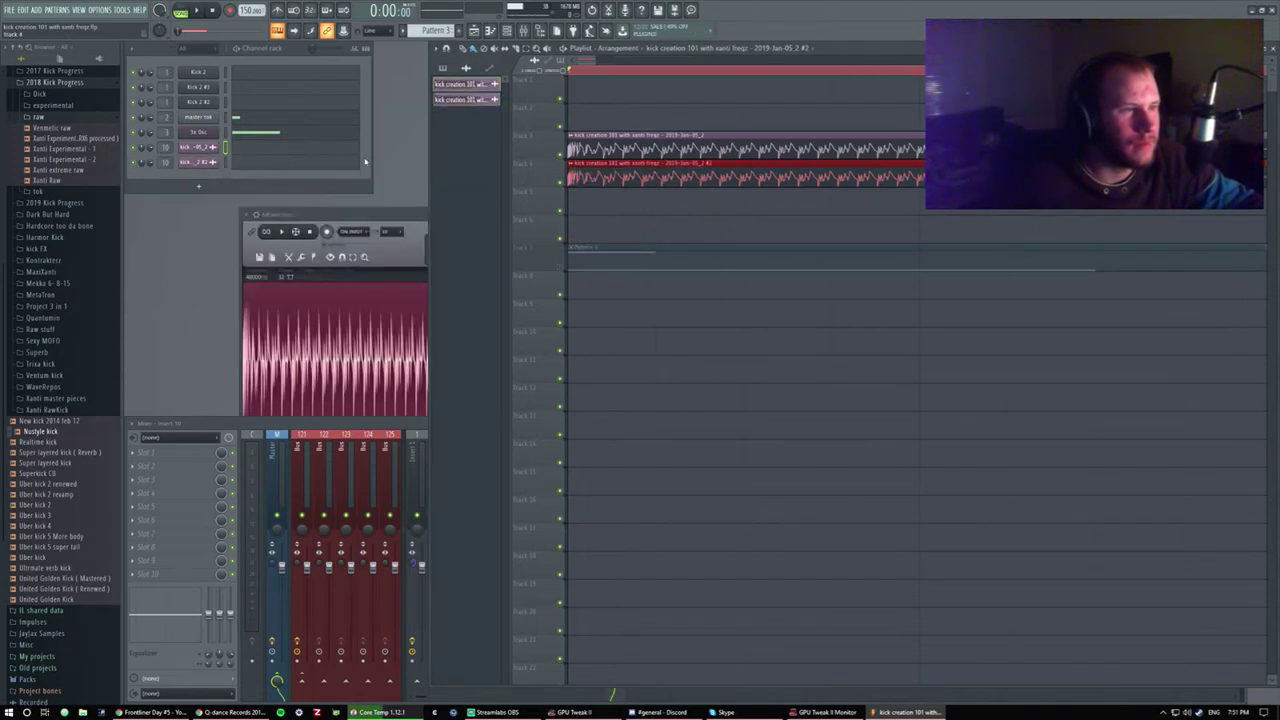
left_click(101, 59)
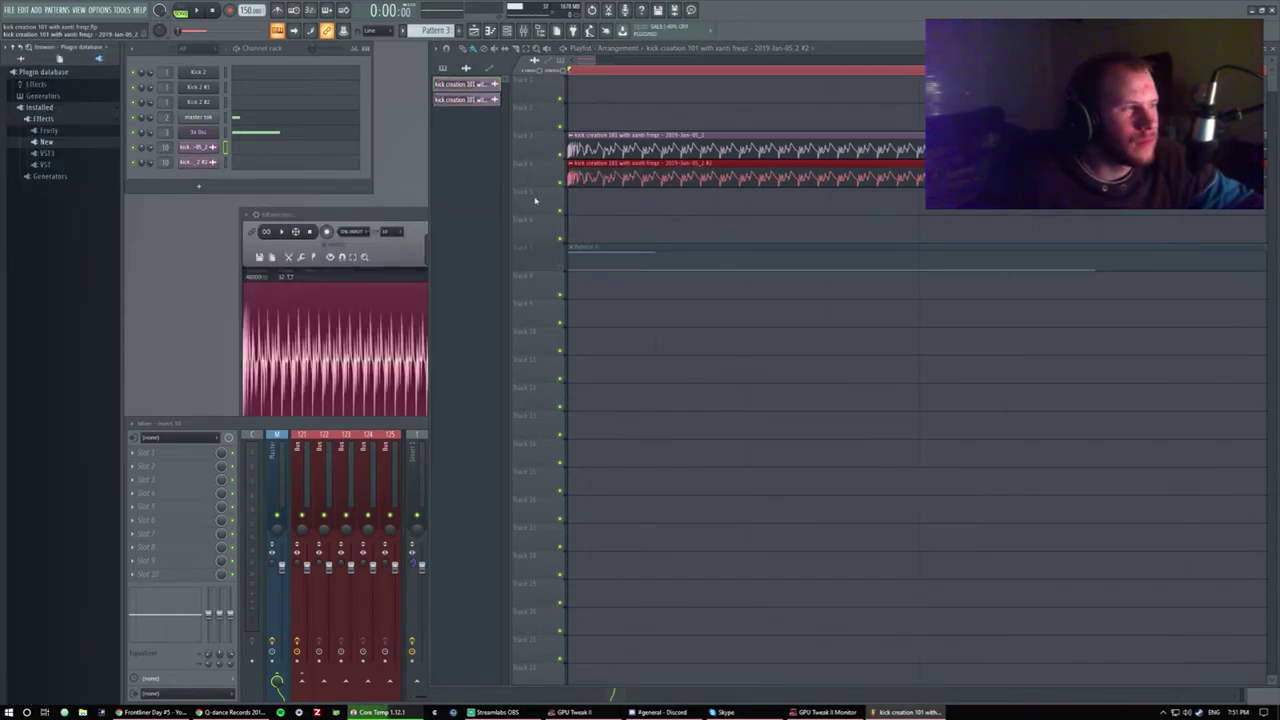
left_click(45, 72)
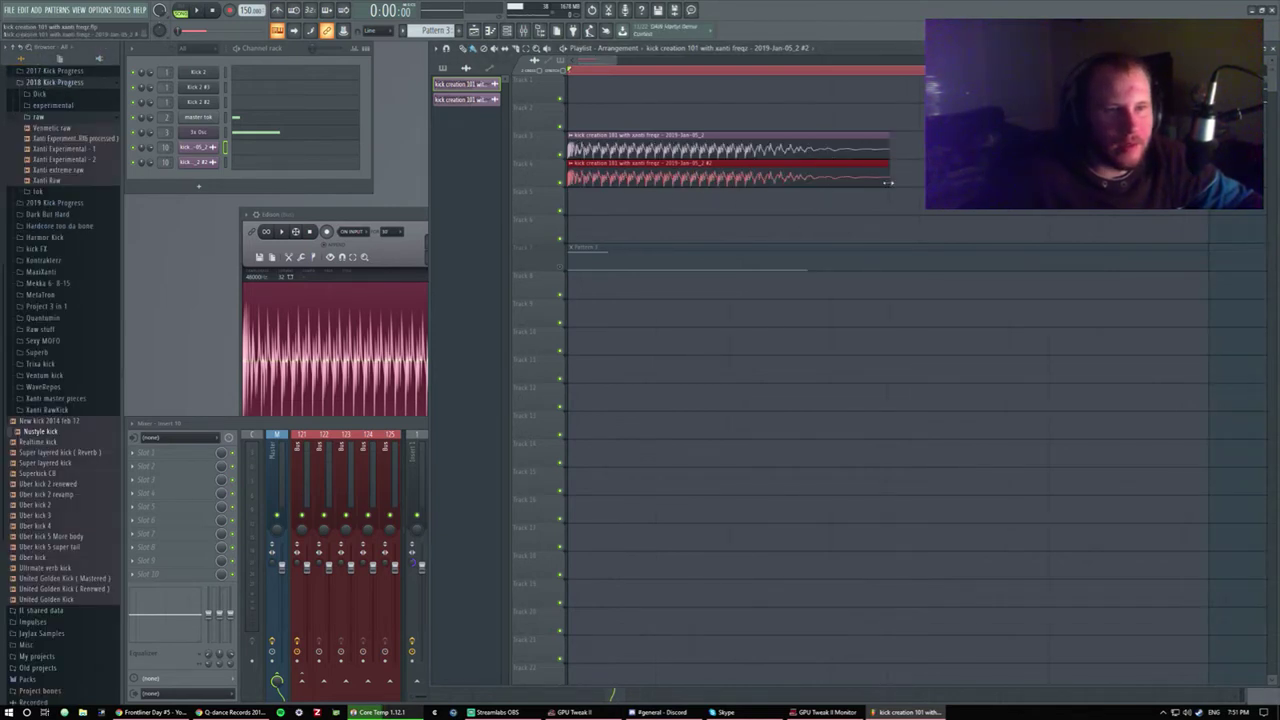
Shorten the track 4 copy to the kick's opening punch and trim the track 3 clip to start where it ends.
left_click_drag(888, 182, 570, 176)
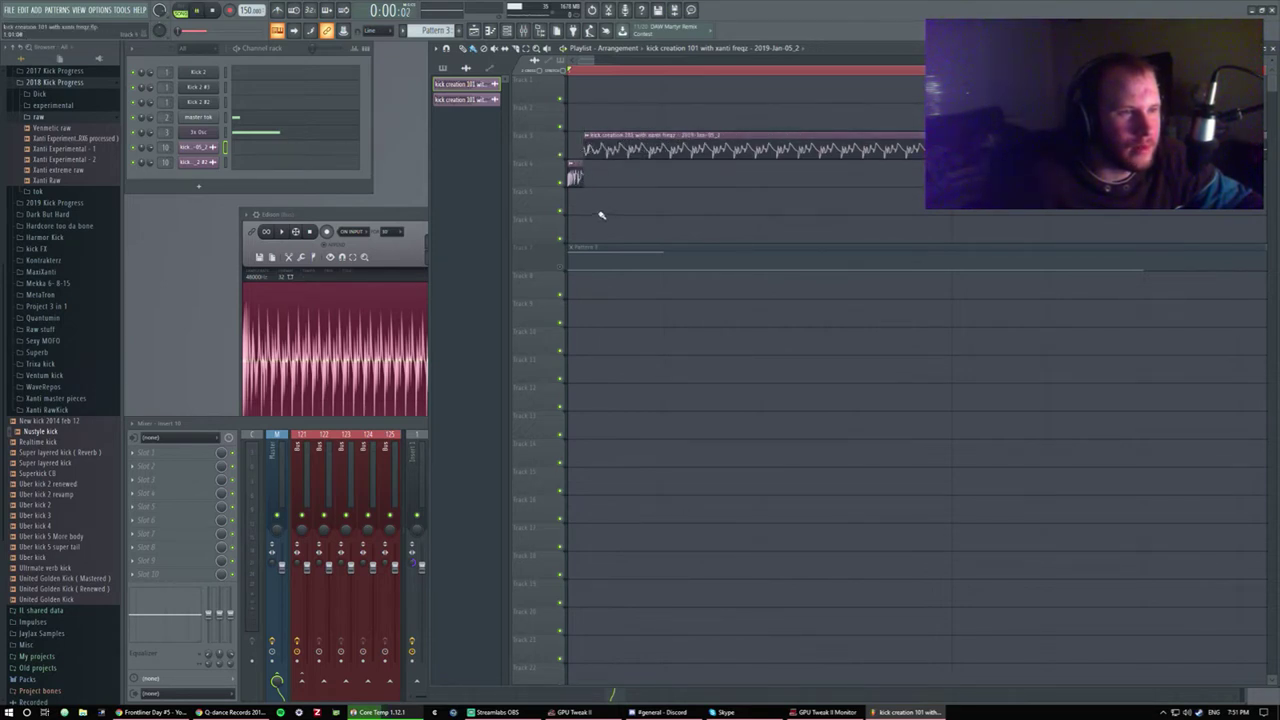
left_click(575, 177)
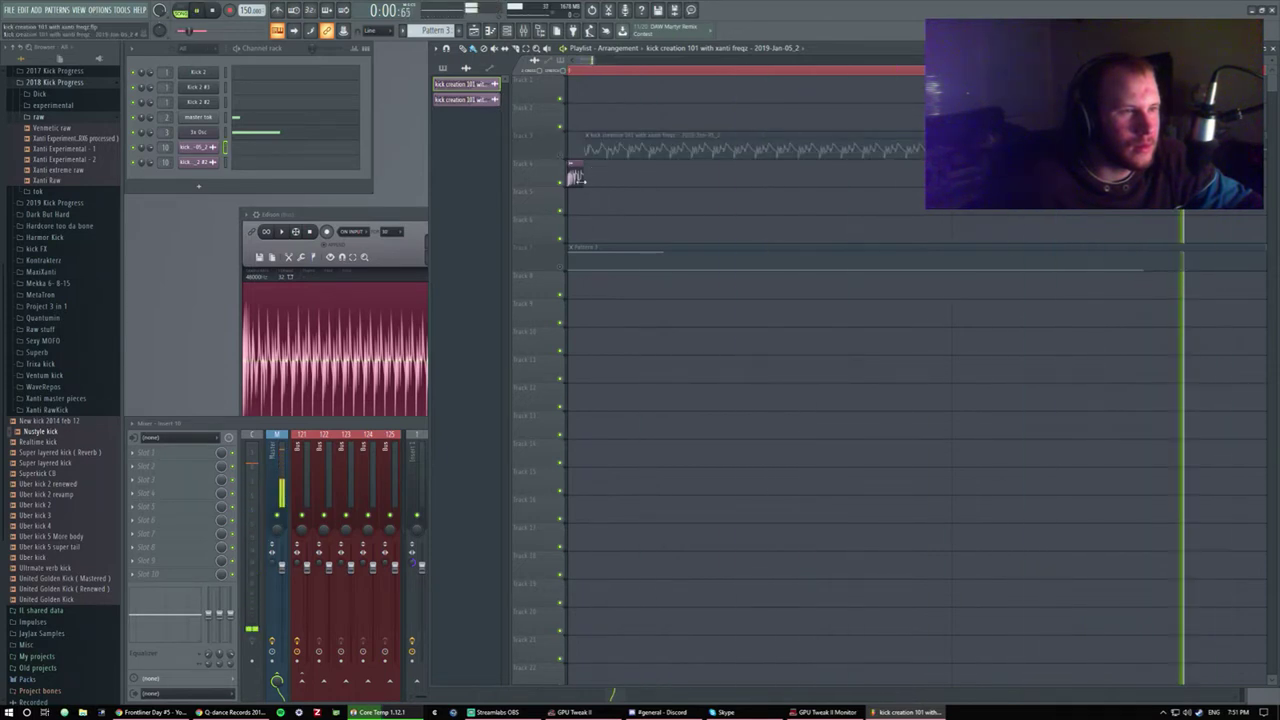
double_click(575, 177)
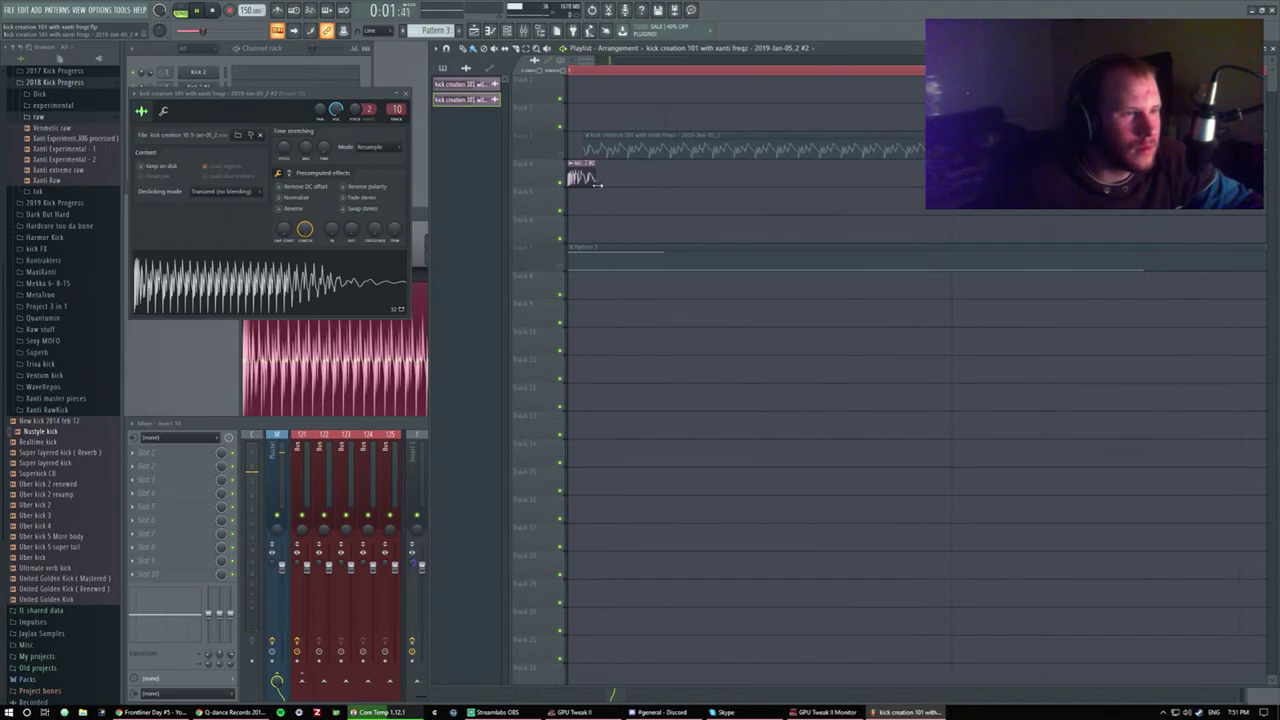
left_click_drag(629, 184, 663, 180)
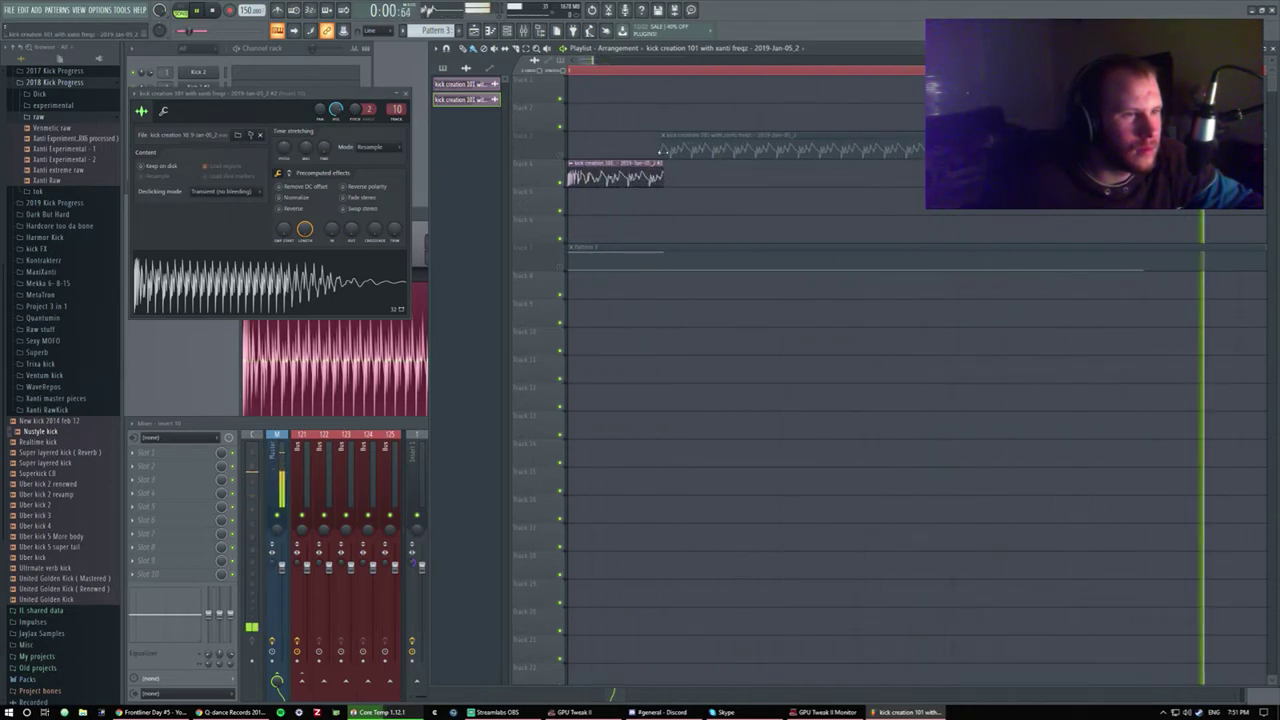
left_click_drag(586, 150, 664, 151)
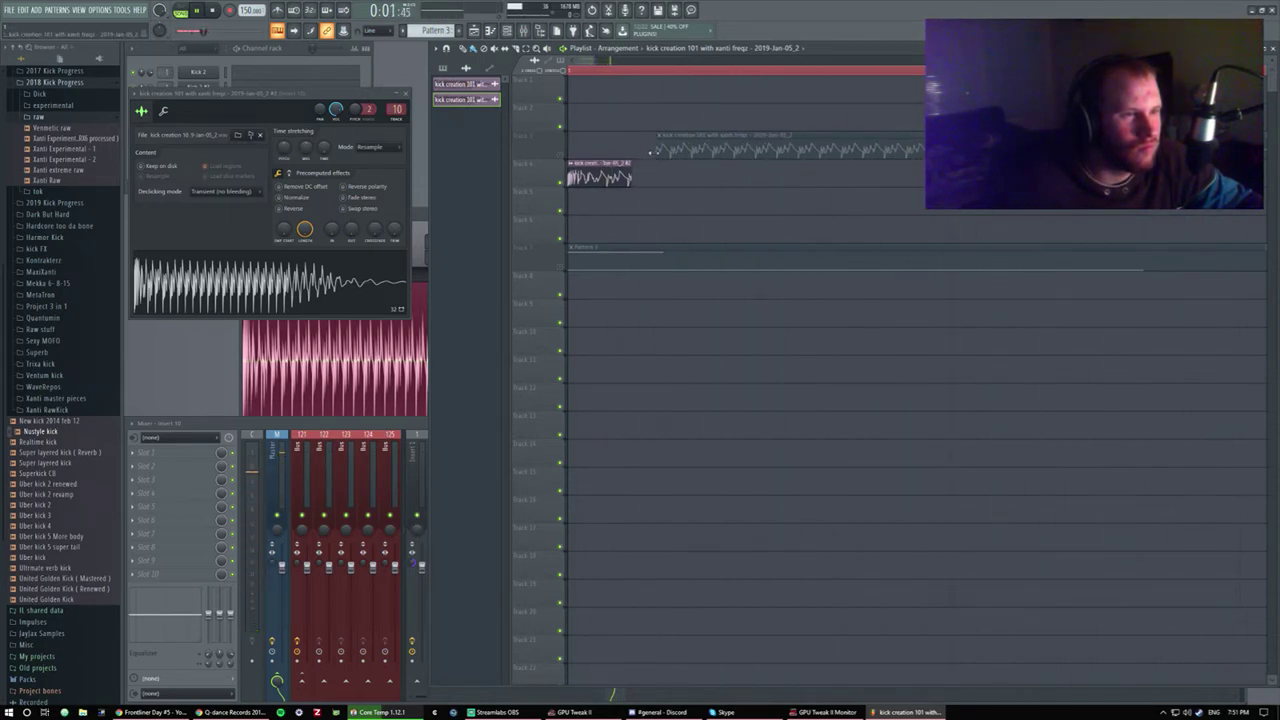
left_click_drag(651, 151, 626, 151)
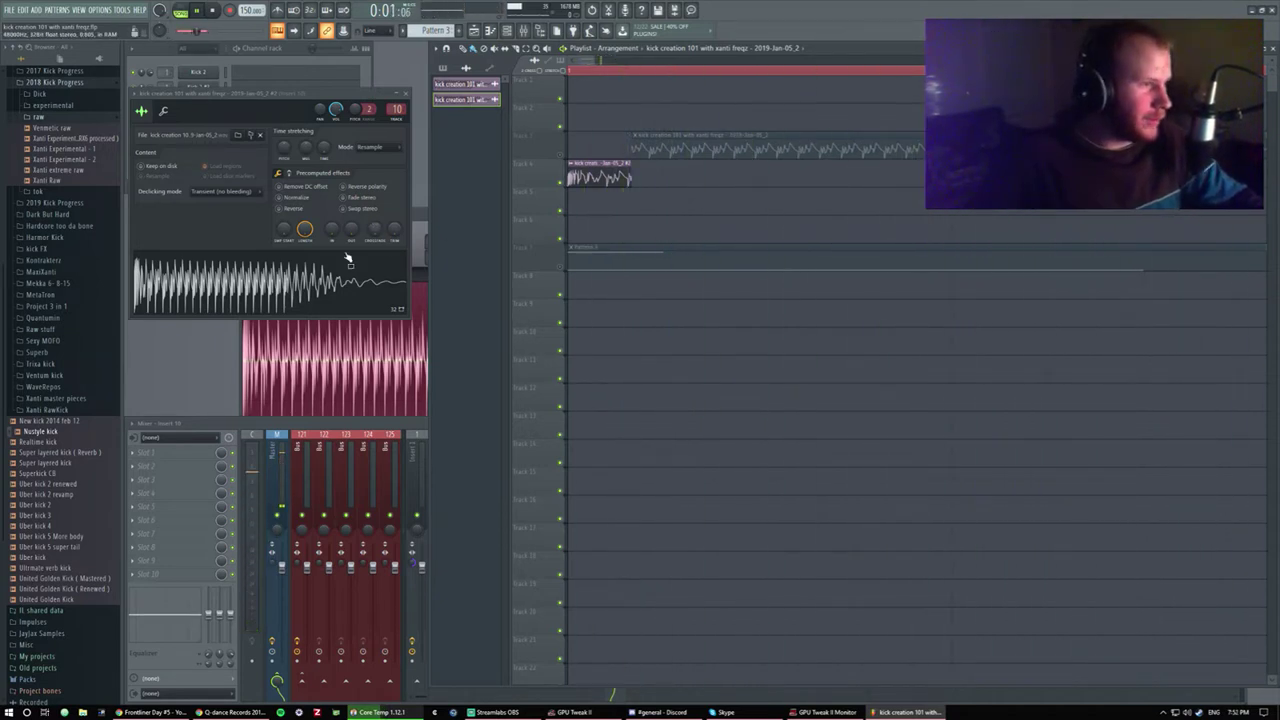
Normalize the track 4 punch sample and raise its precomputed fade-out to 100%.
left_click_drag(185, 90, 197, 115)
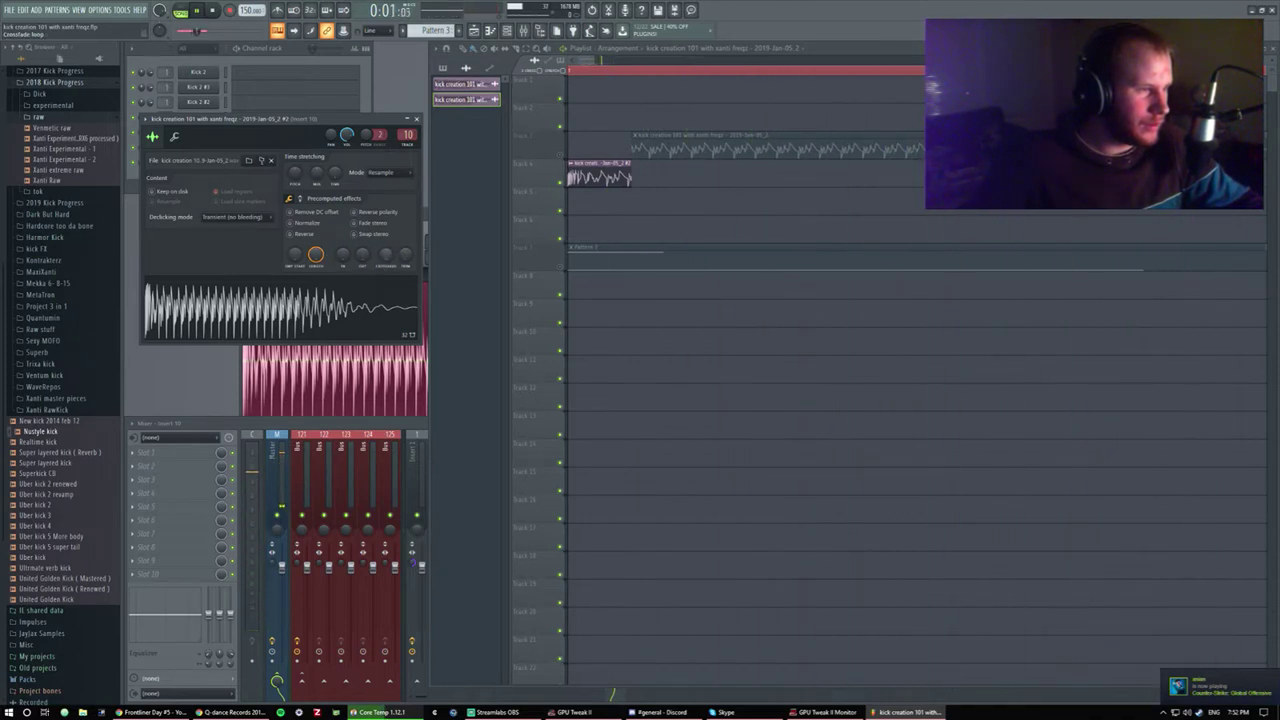
scroll(315, 254, "up", 3)
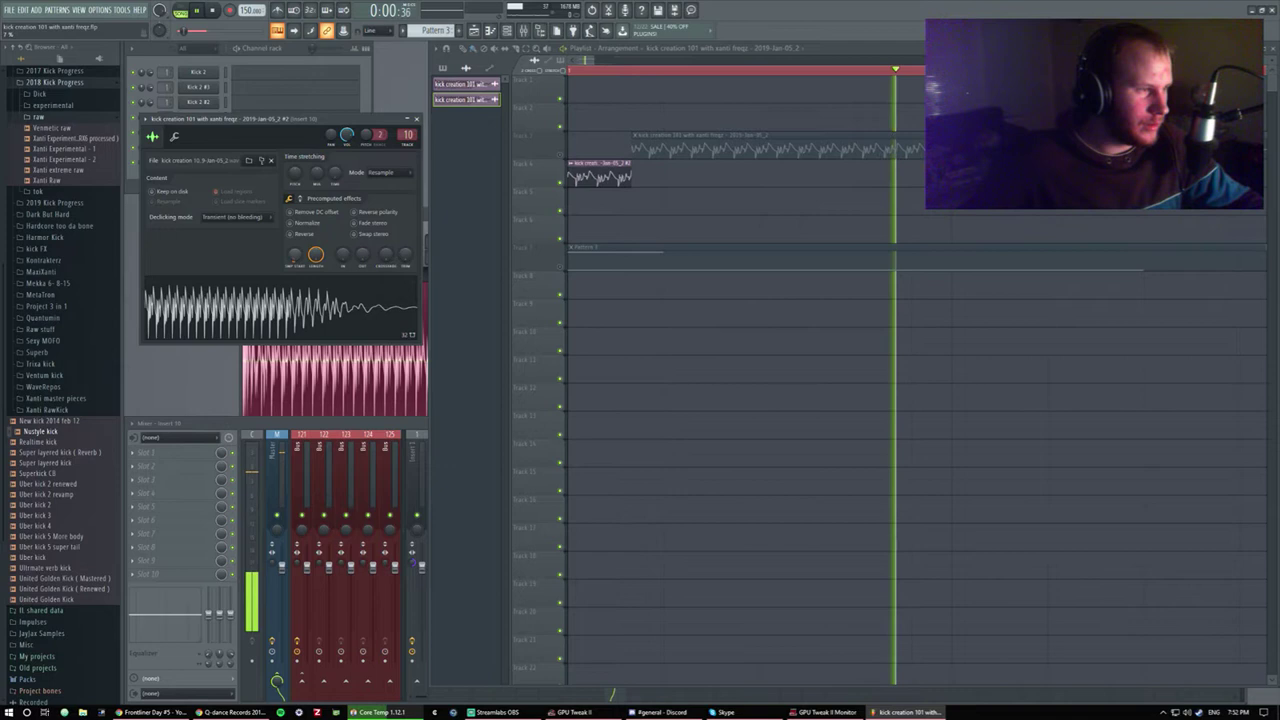
scroll(315, 254, "up", 3)
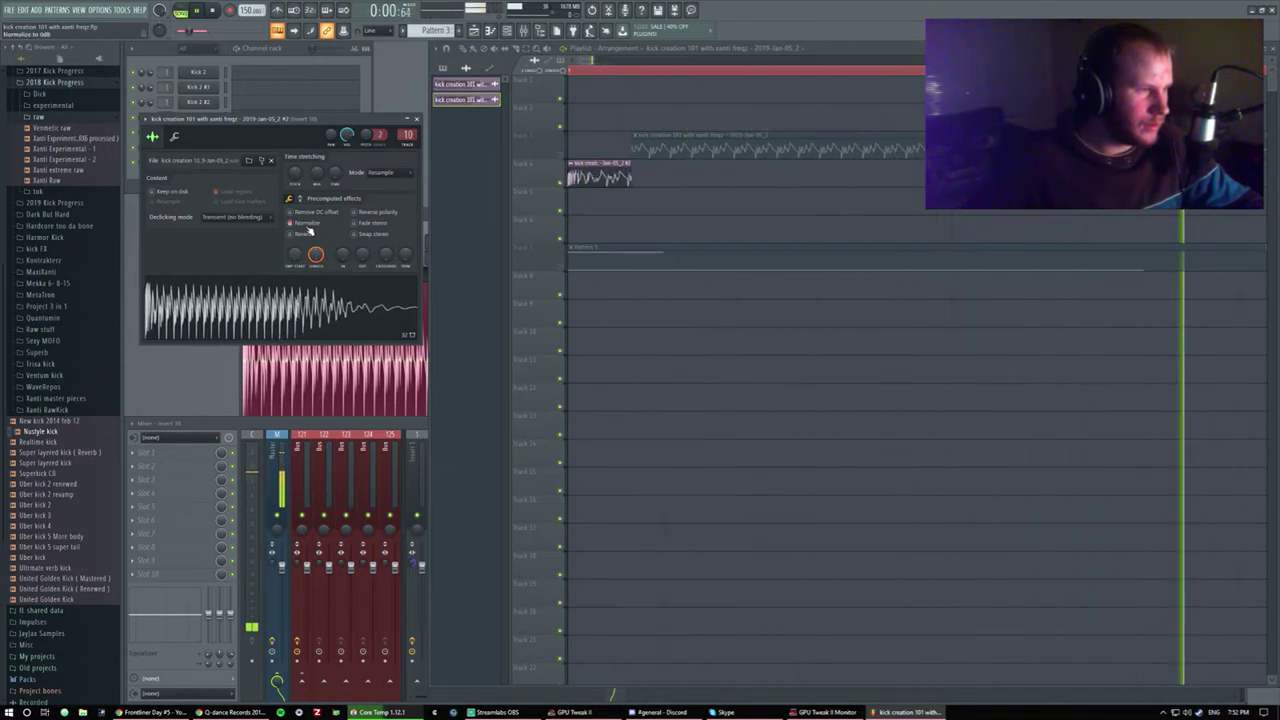
key("space")
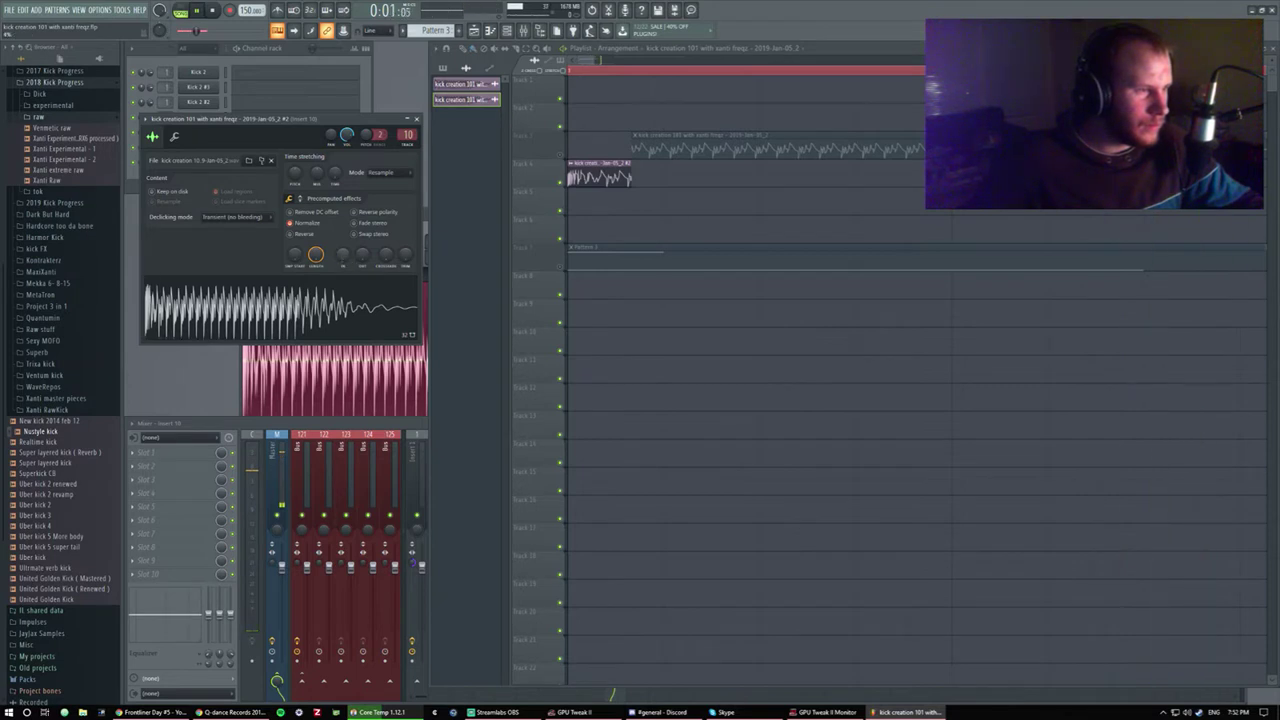
key("space")
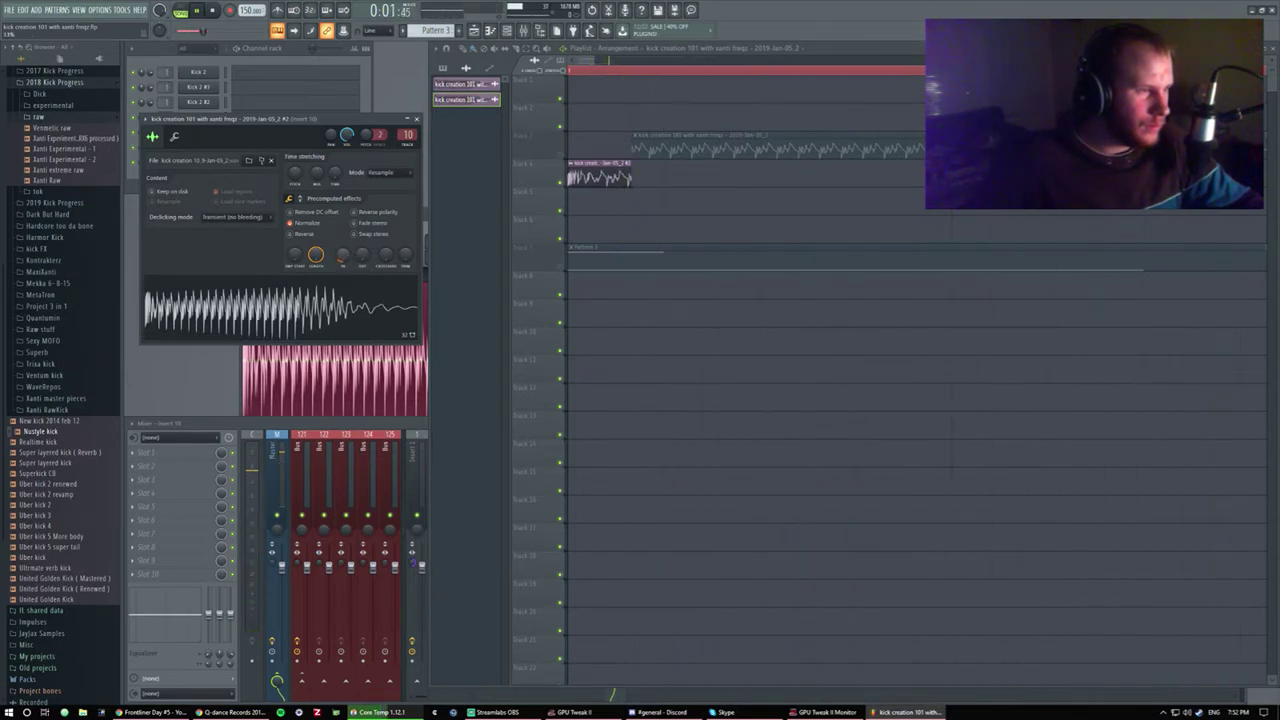
left_click_drag(361, 254, 361, 215)
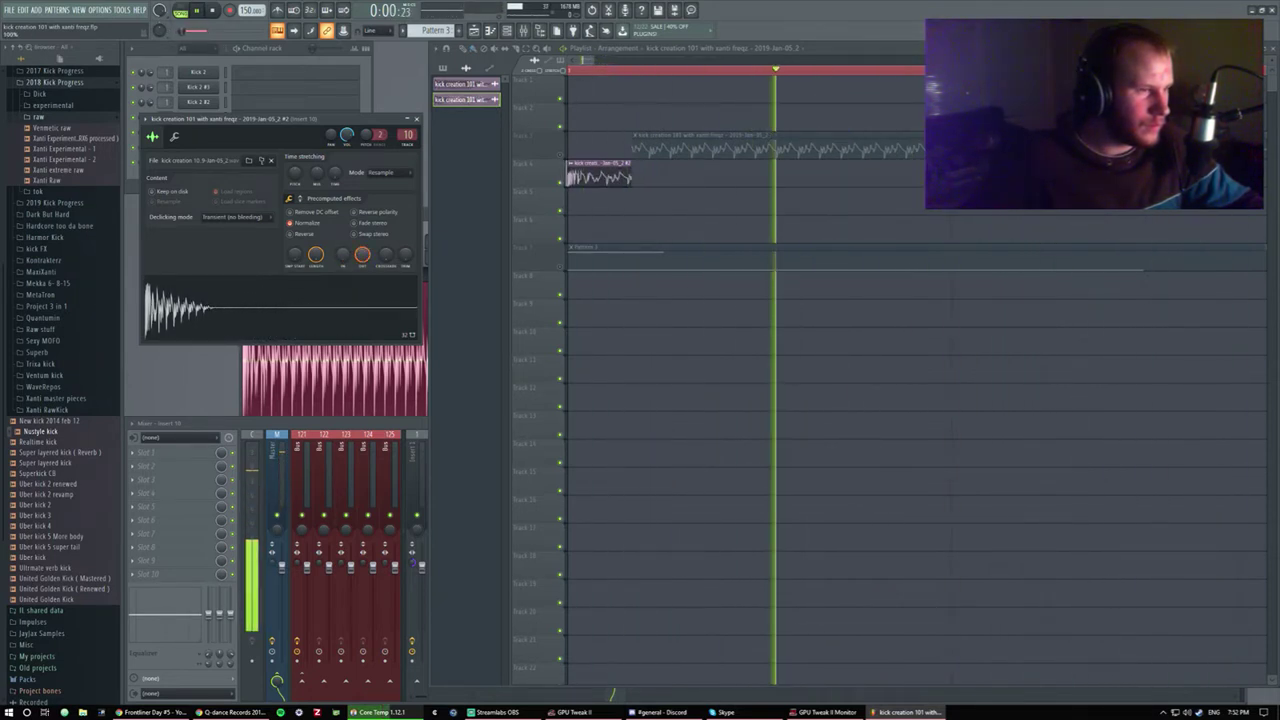
Set the punch sample's declicking mode to Smooth (bleeding) and its stretch mode to e3 mono, closing its settings.
left_click(233, 216)
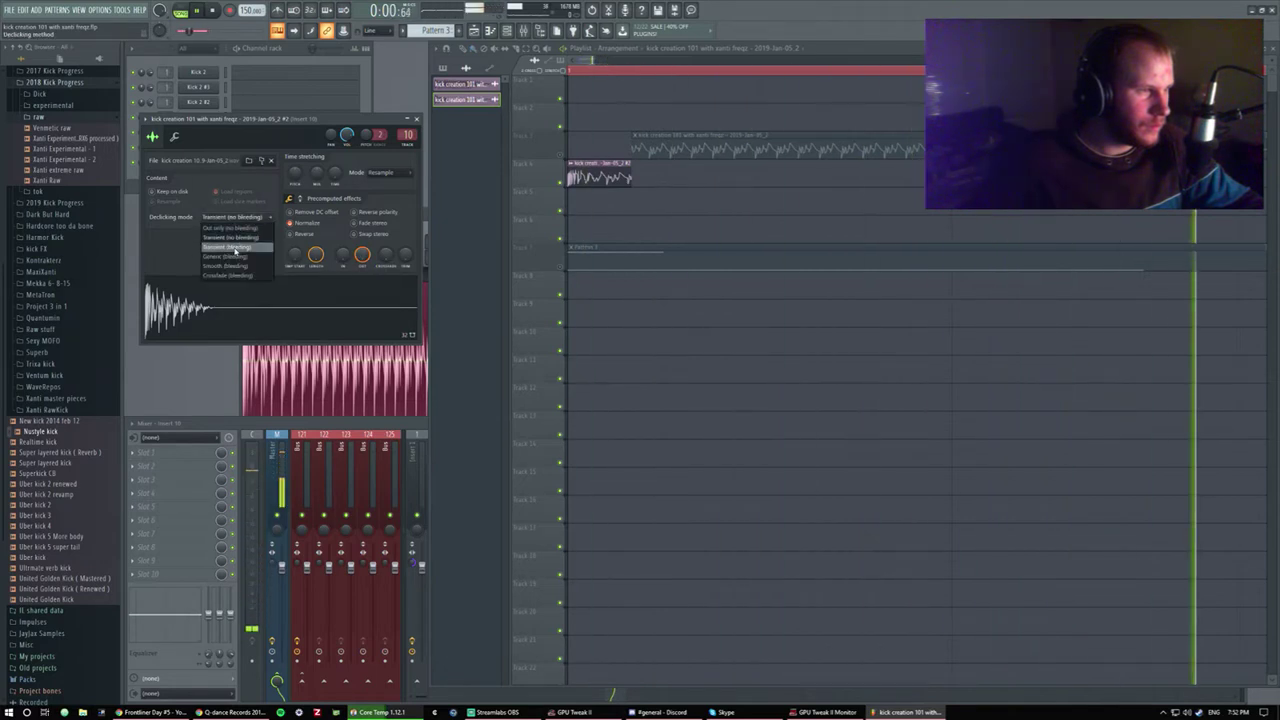
left_click(230, 266)
key("space")
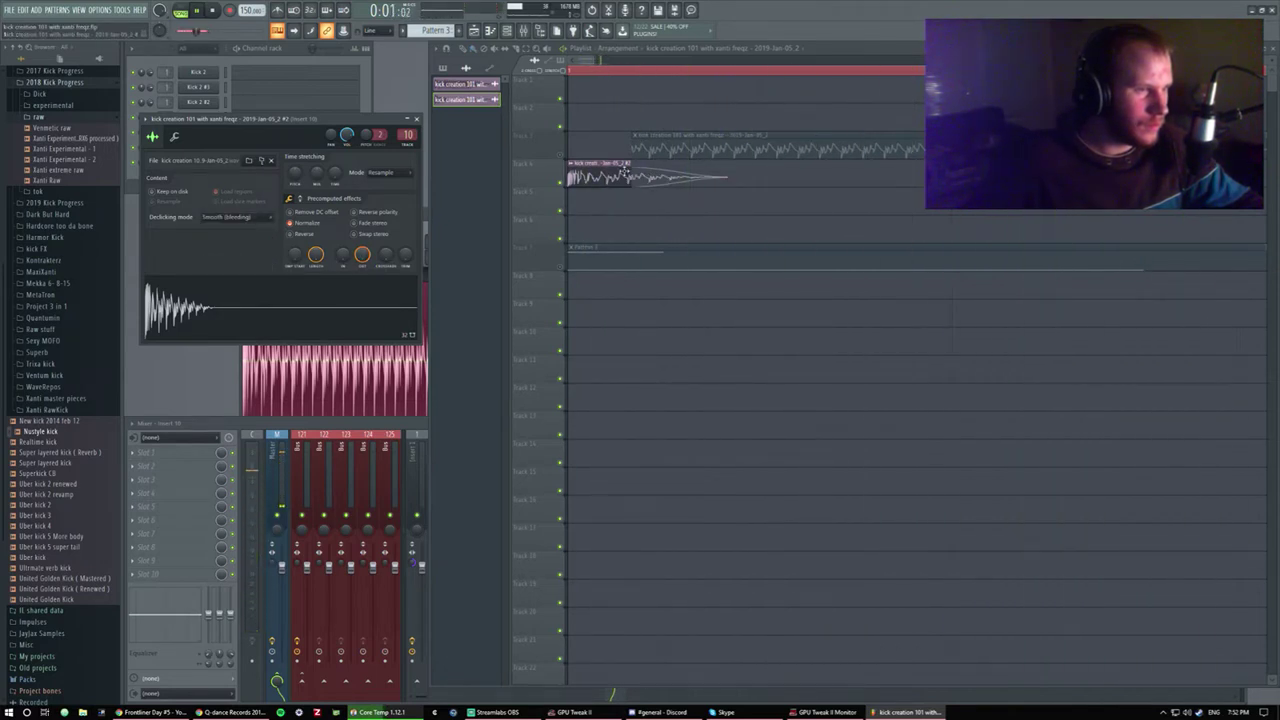
key("space")
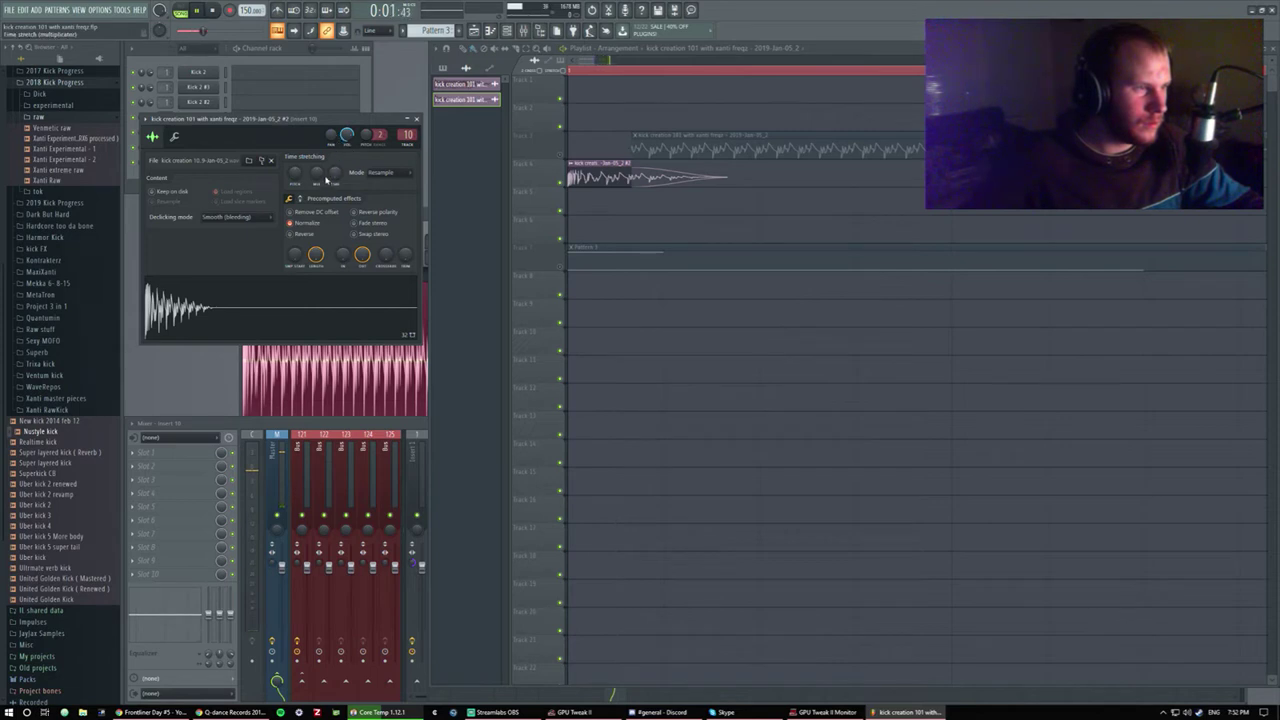
left_click(379, 175)
left_click(380, 229)
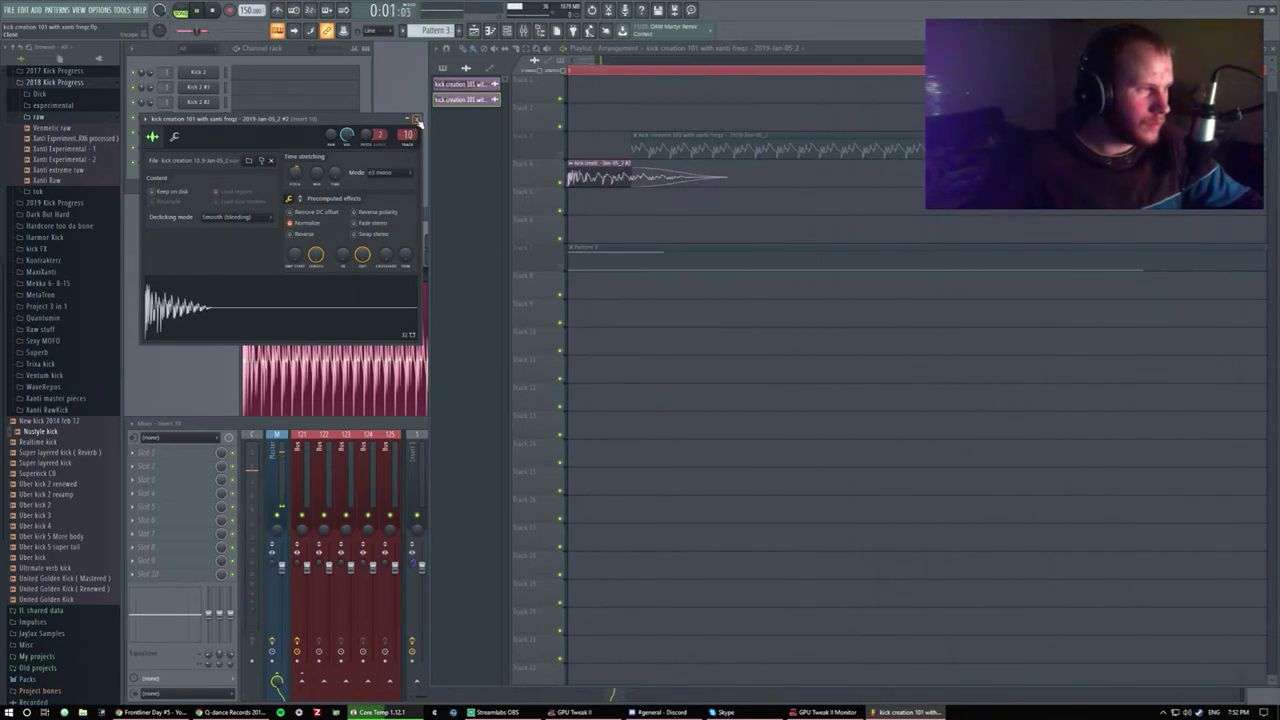
left_click(418, 118)
Preview the Xanti Raw kick for reference and unmute playlist track 7 to hear it with the punch, showing the mixer.
key("space")
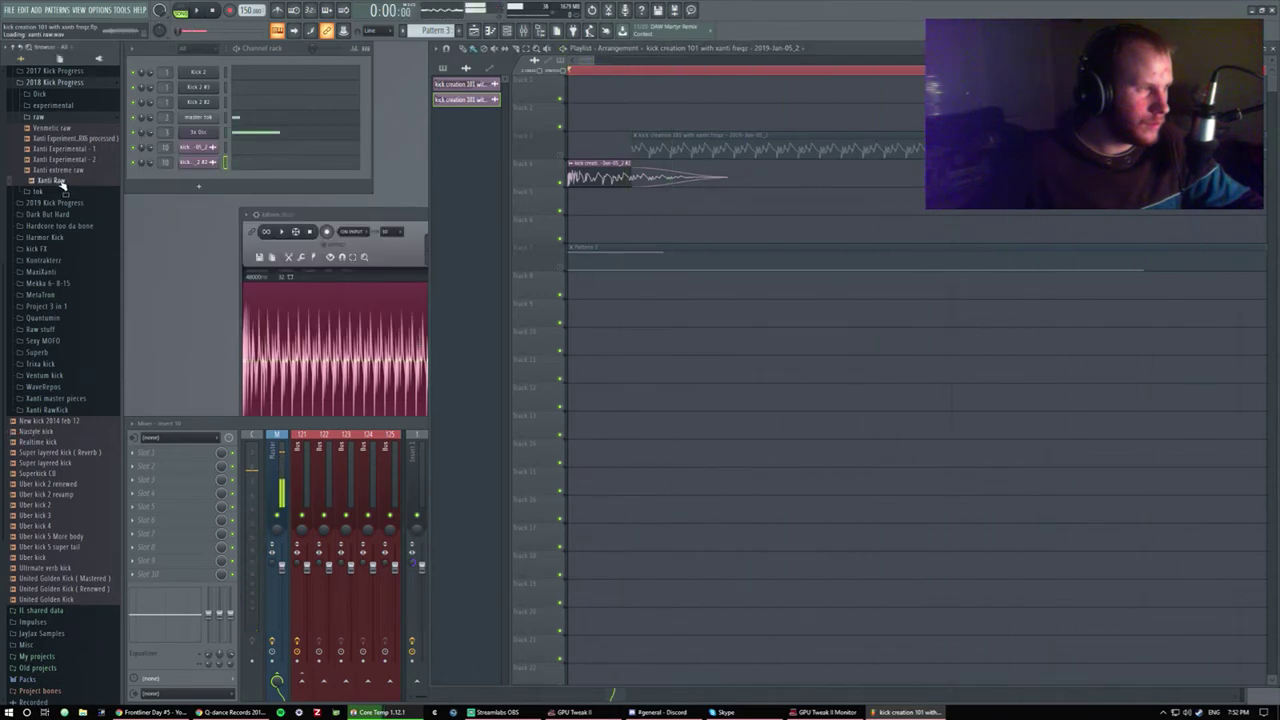
key("space")
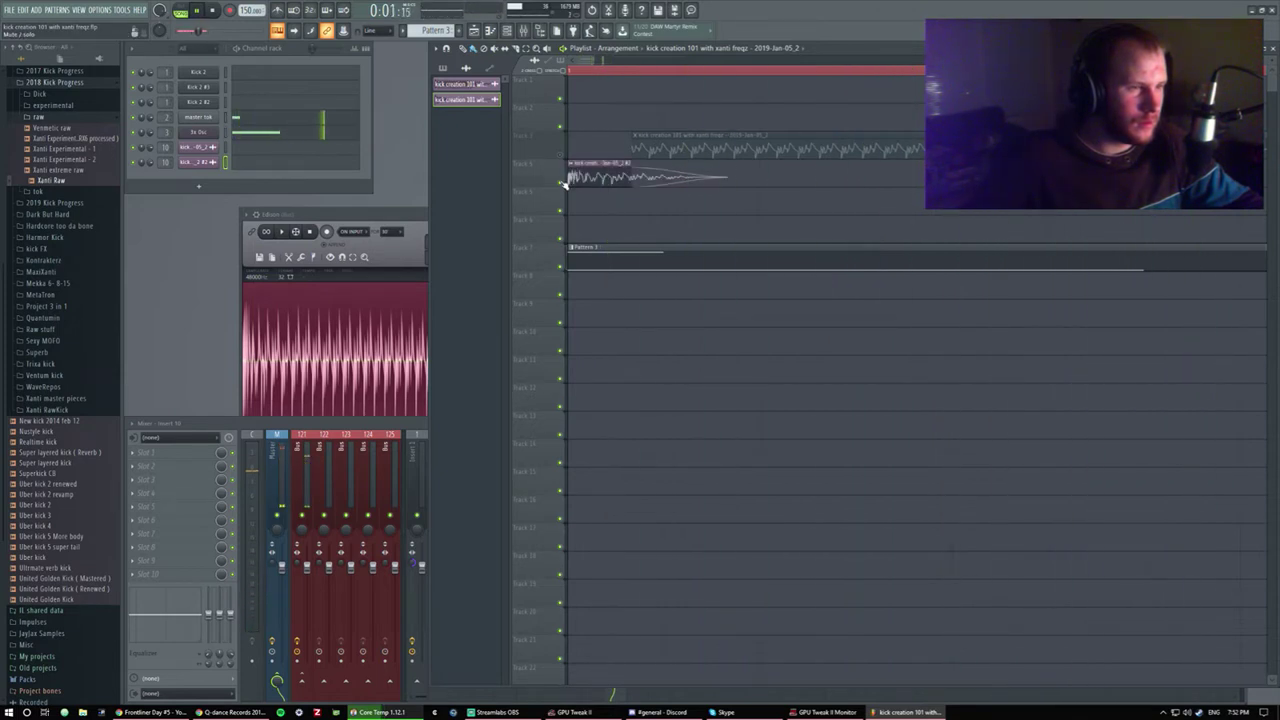
key("F9")
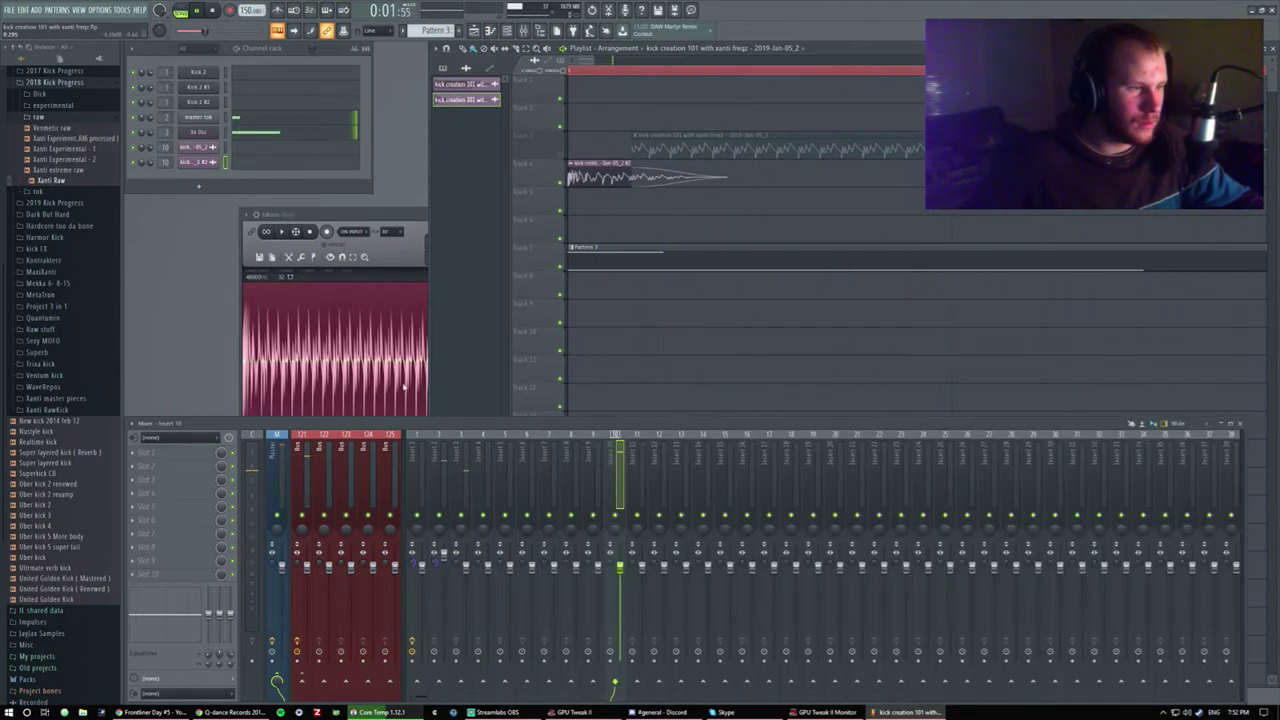
Route the track 4 punch sample to mixer insert 11, close its settings and mute playlist track 7.
double_click(600, 184)
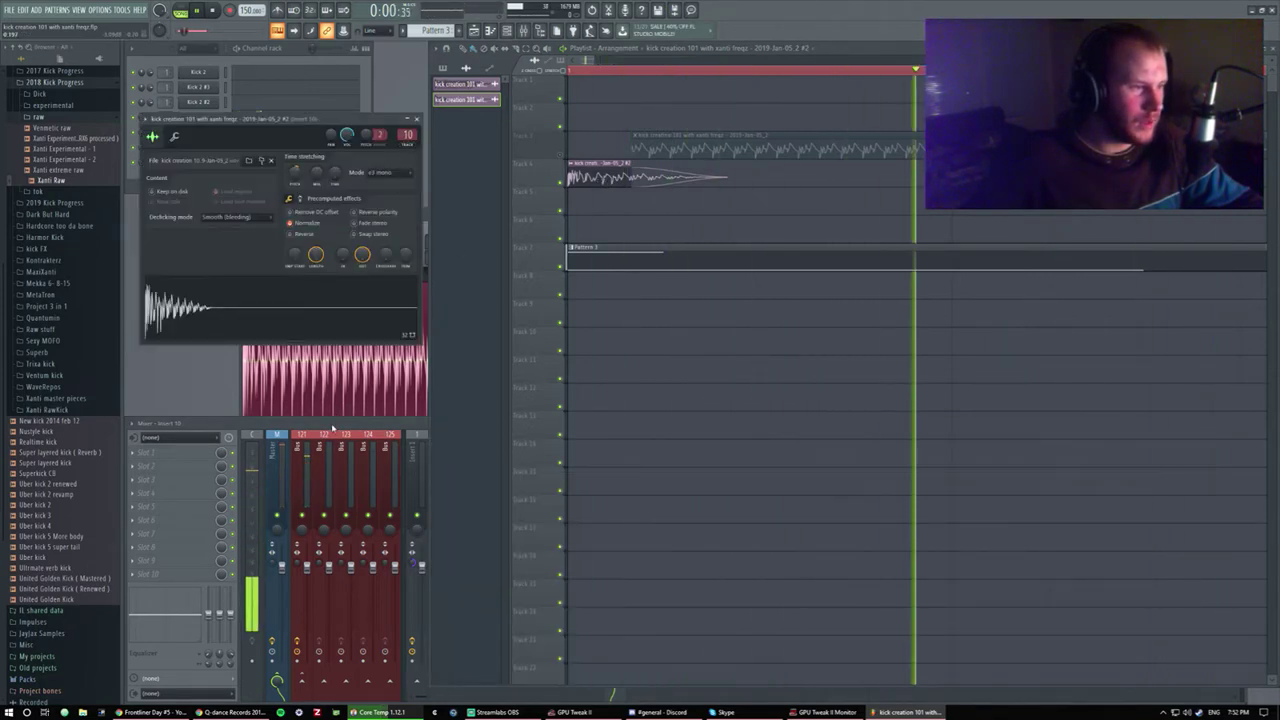
key("F9")
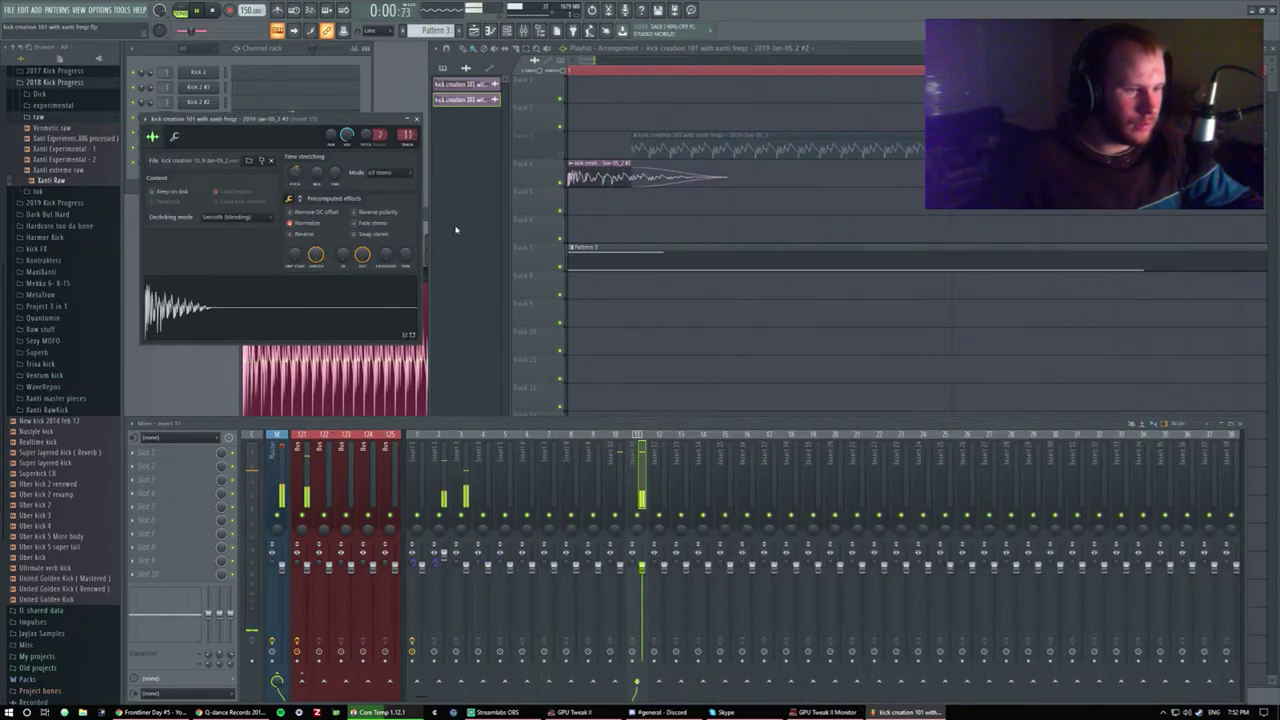
left_click(418, 120)
left_click(563, 270)
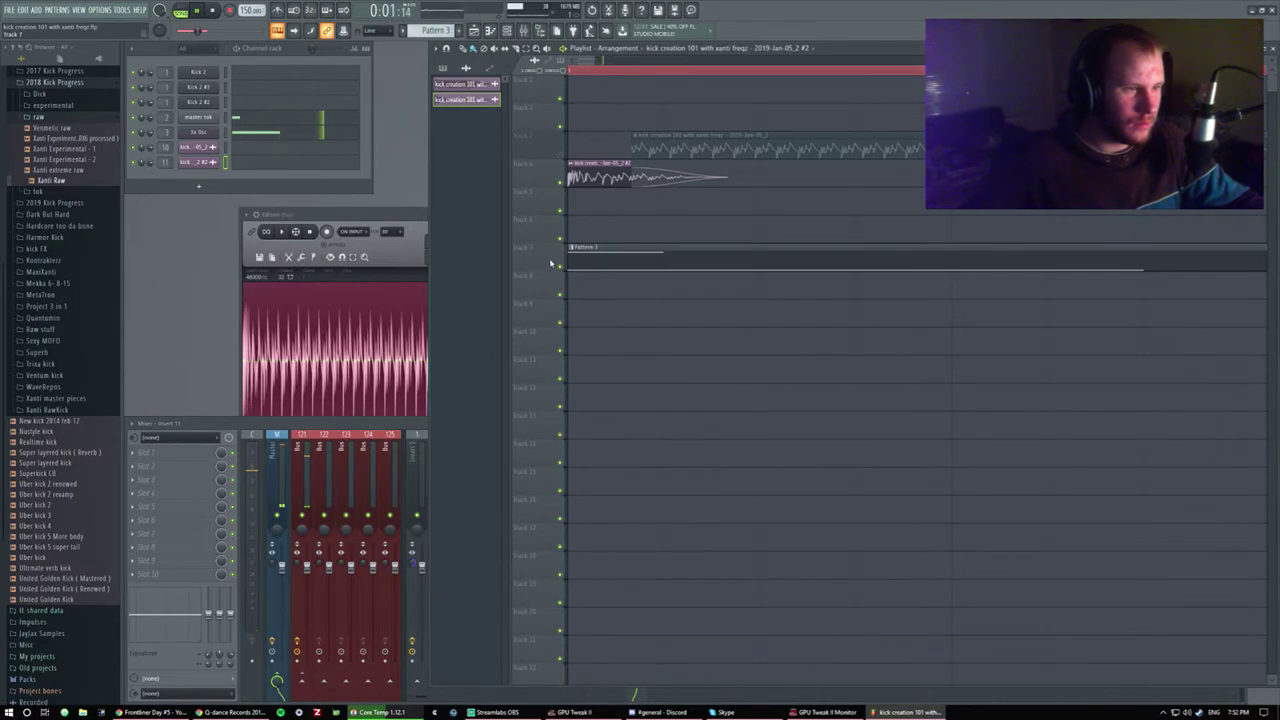
key("F9")
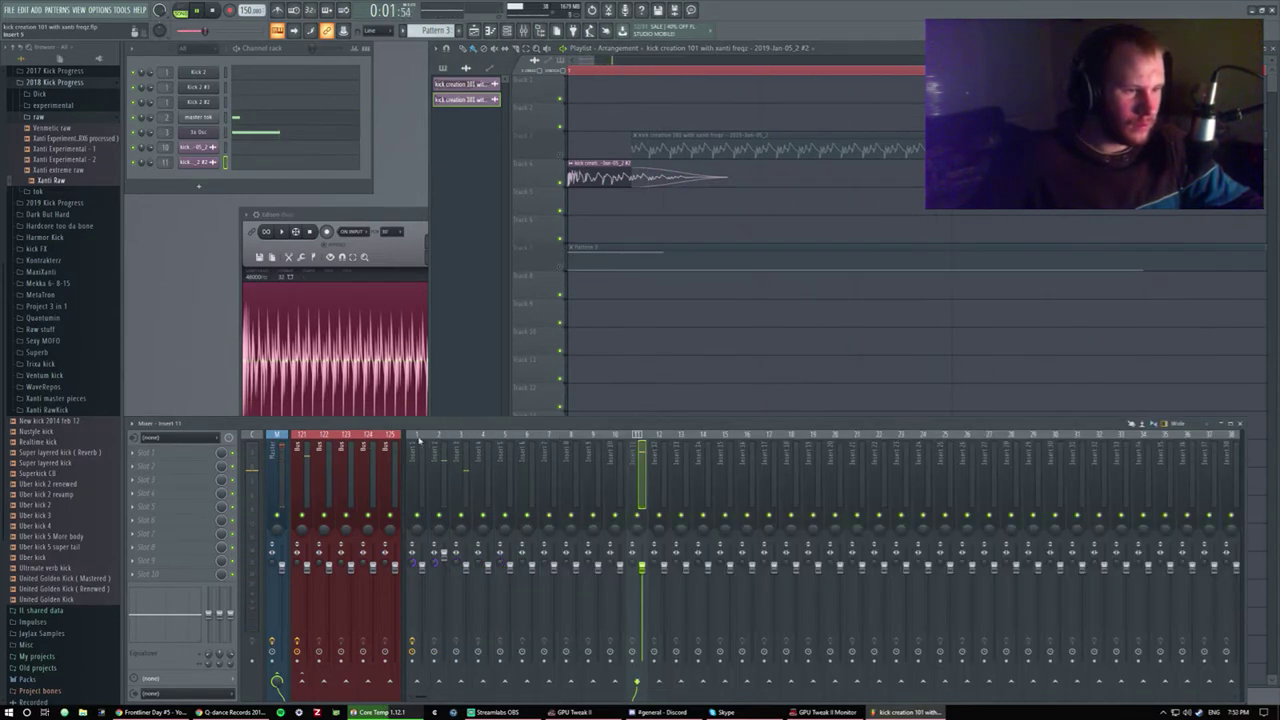
Load Patcher into the first effect slot of insert 11 and apply the Xanti Clip Dist V3 preset.
left_click(150, 452)
mouse_move(146, 466)
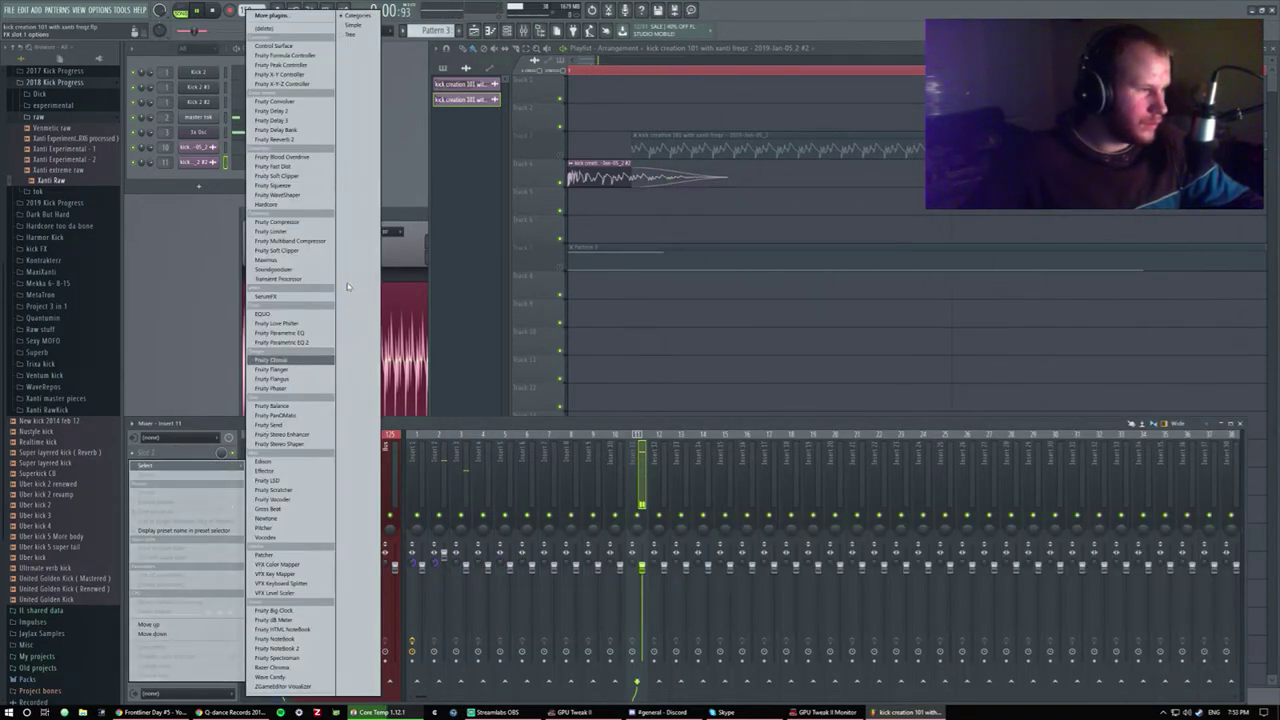
left_click(284, 555)
left_click(185, 146)
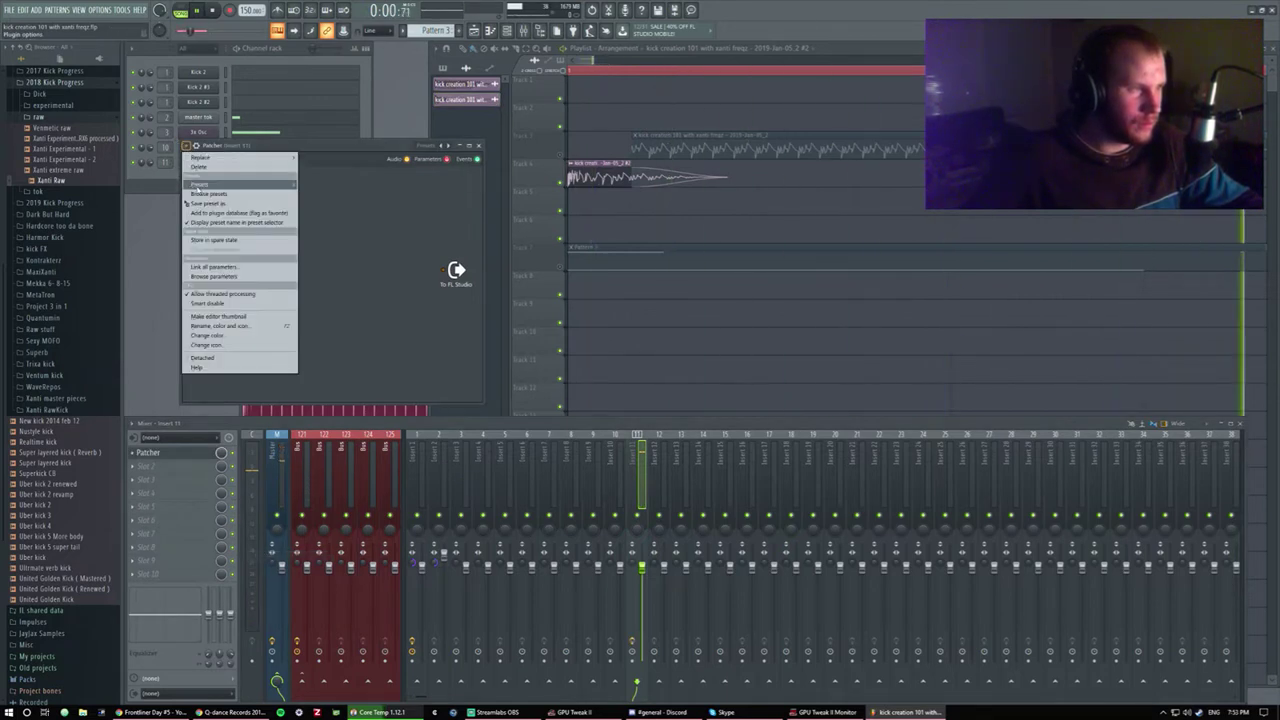
mouse_move(232, 160)
left_click(449, 432)
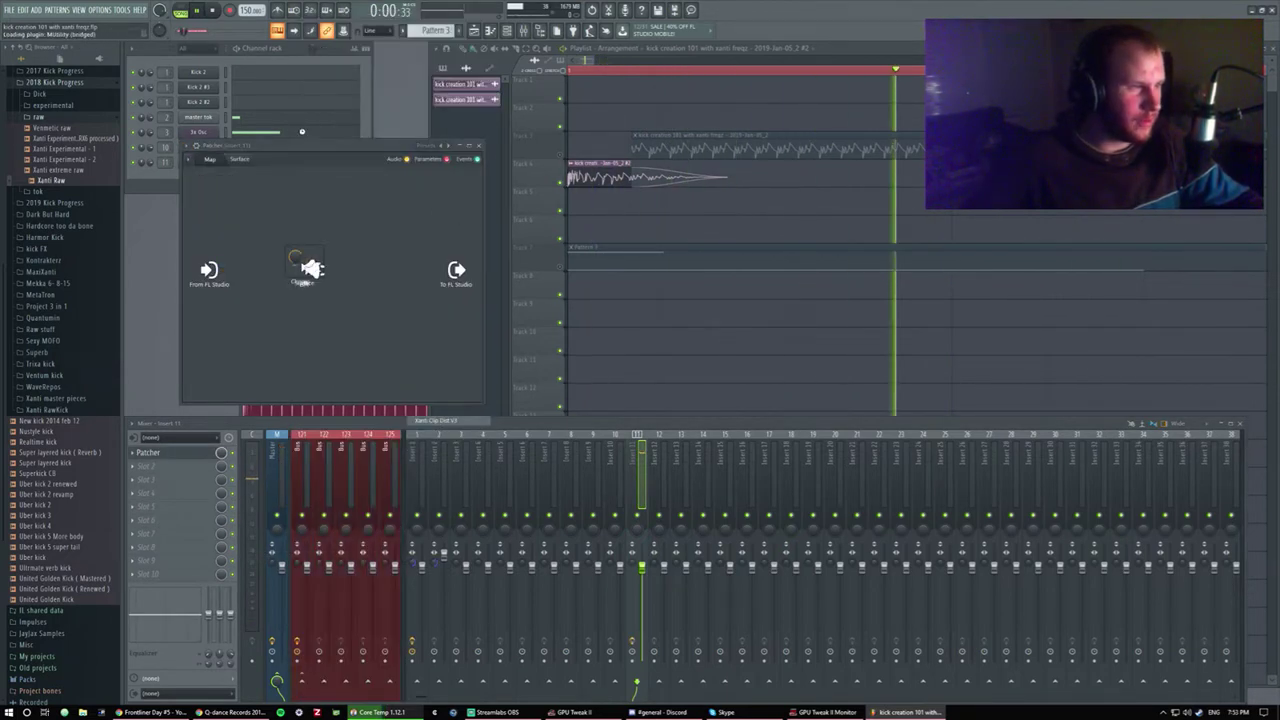
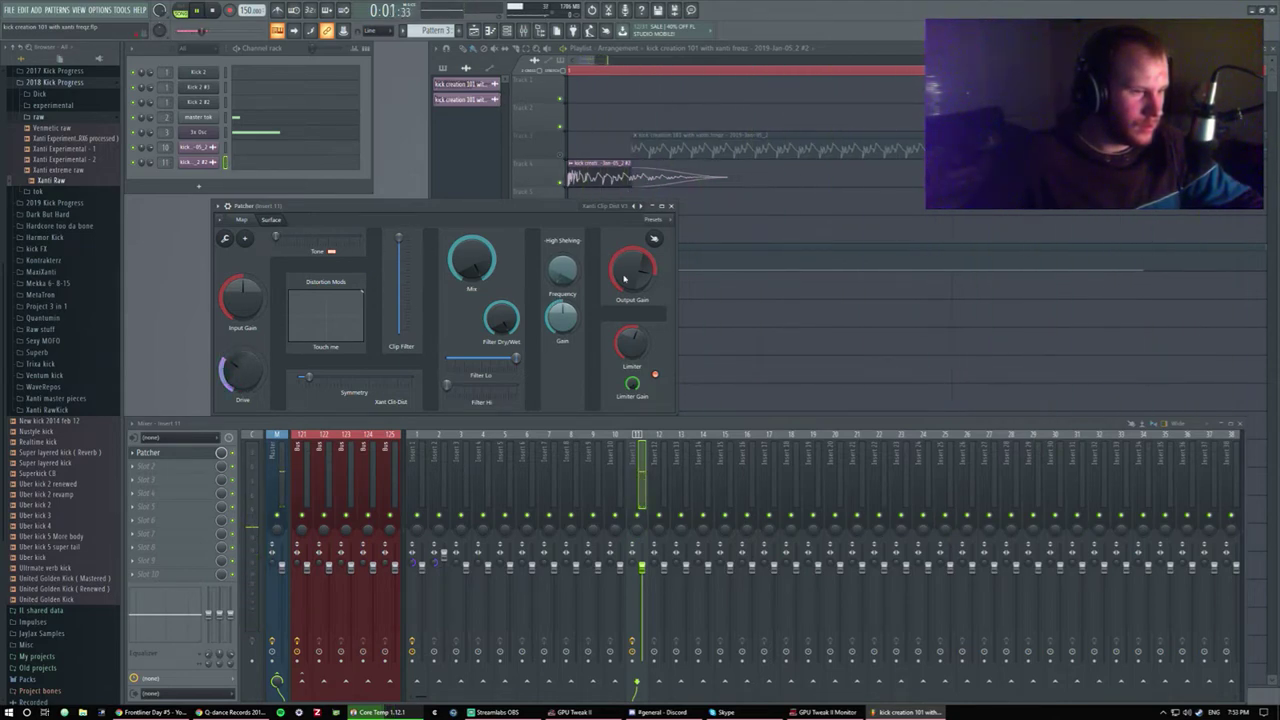
Raise the punch distortion's Tone slightly and lower its Output Gain, unmuting playlist track 7 to balance it against the other layers.
scroll(624, 279, "up", 3)
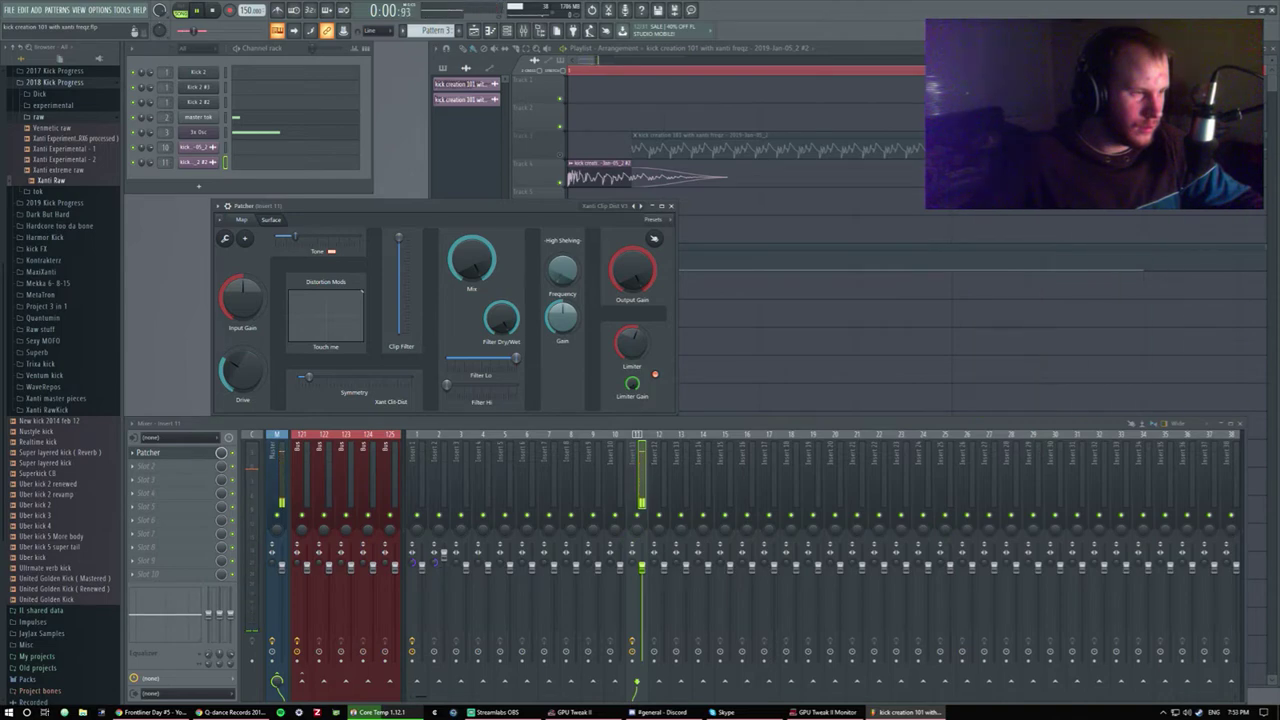
key("space")
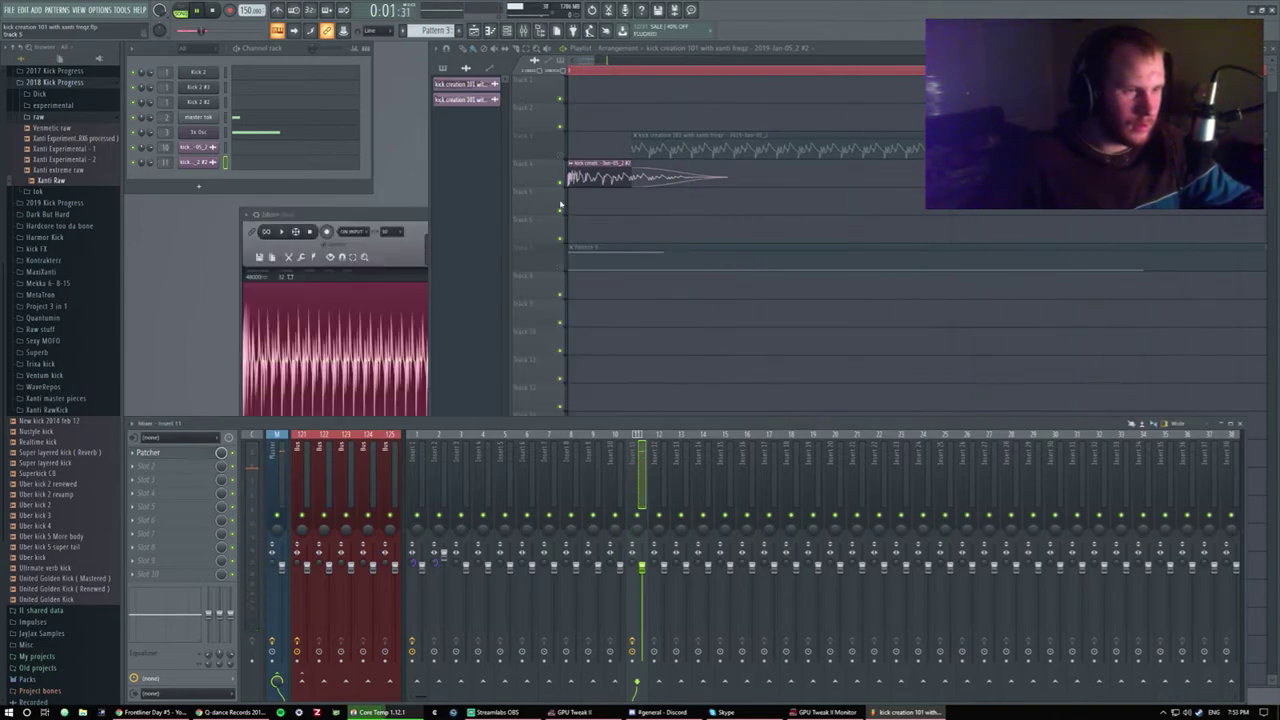
left_click(562, 268)
key("space")
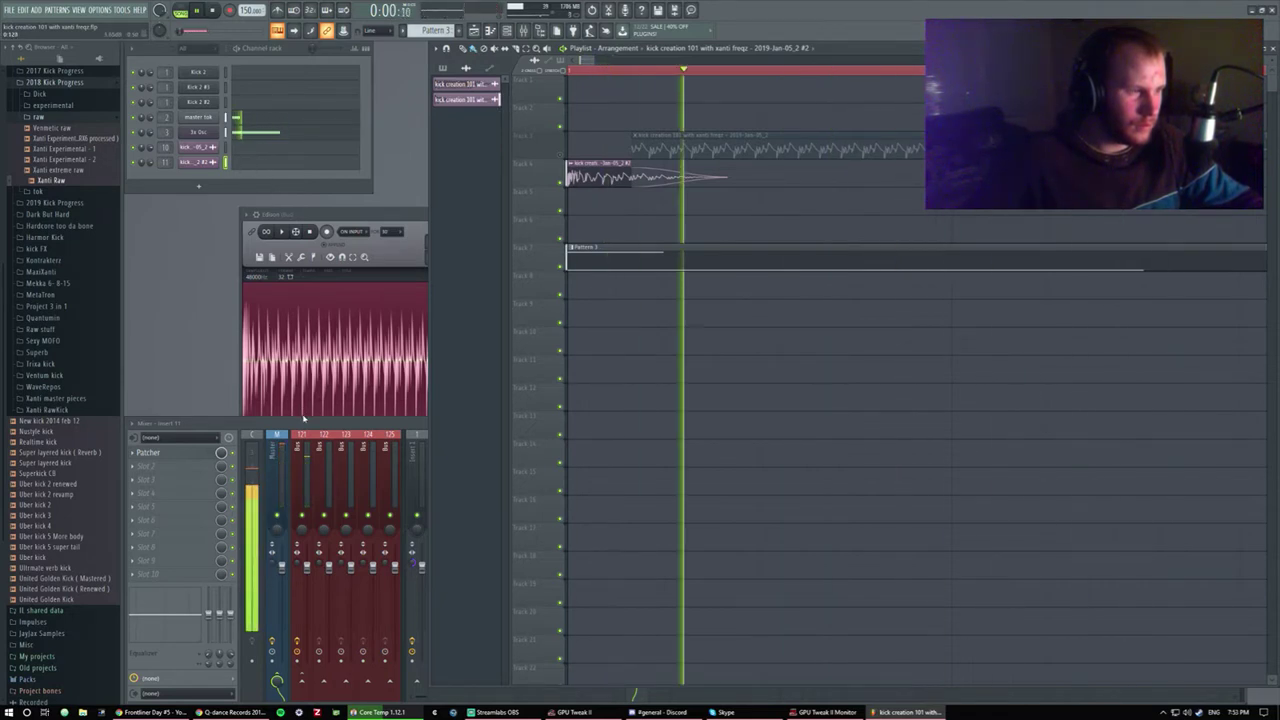
left_click(191, 452)
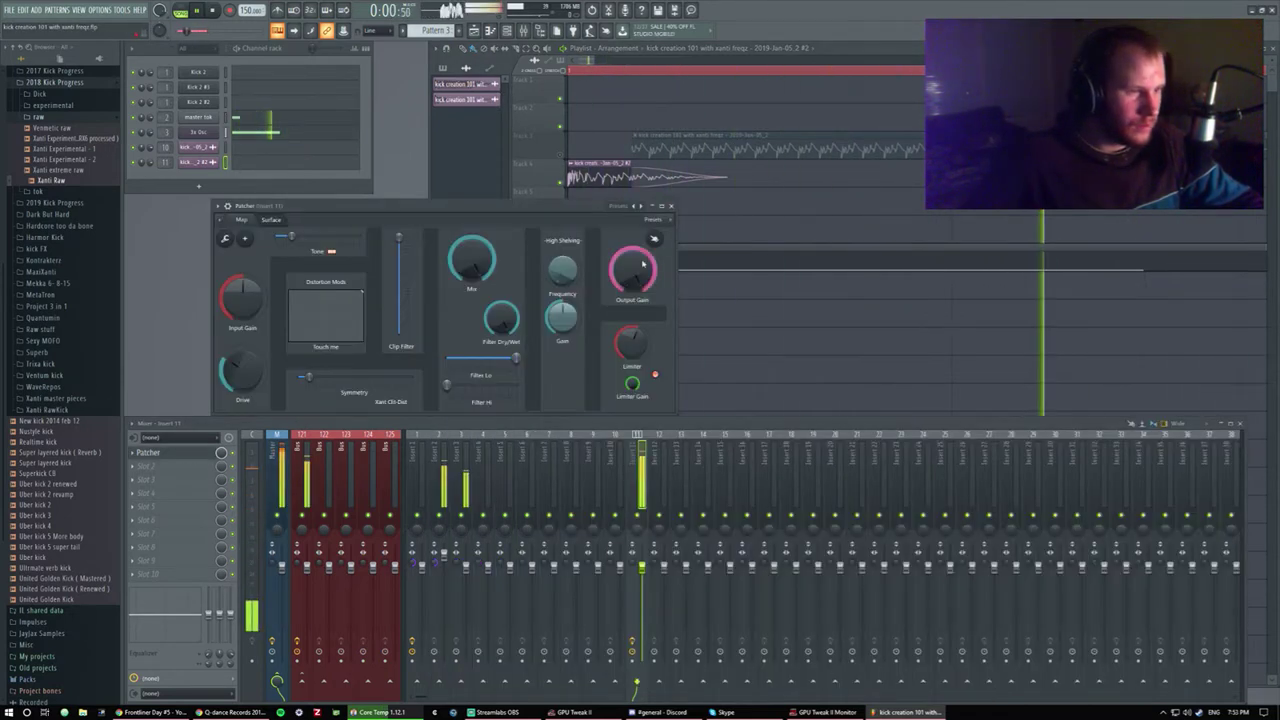
left_click_drag(643, 263, 655, 291)
left_click(670, 206)
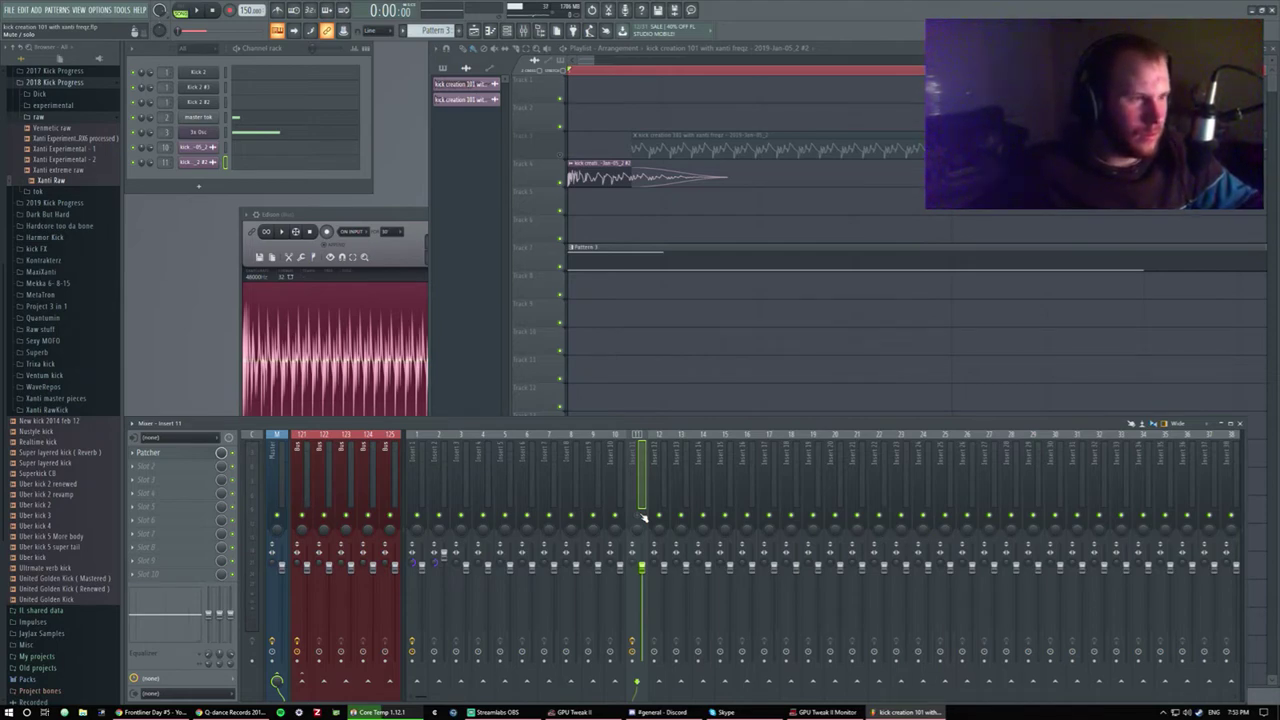
Play the distorted punch with the Pattern 3 layers and unmute playlist track 3 to hear it with the tail.
key("space")
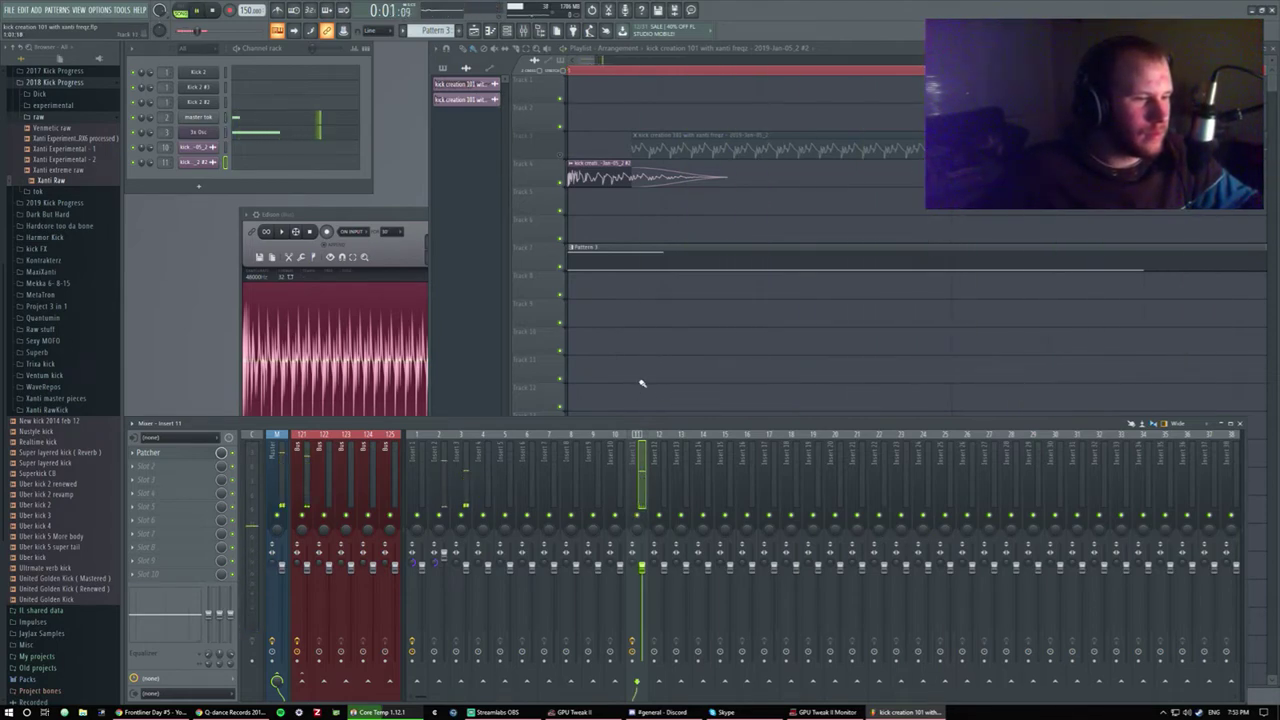
key("space")
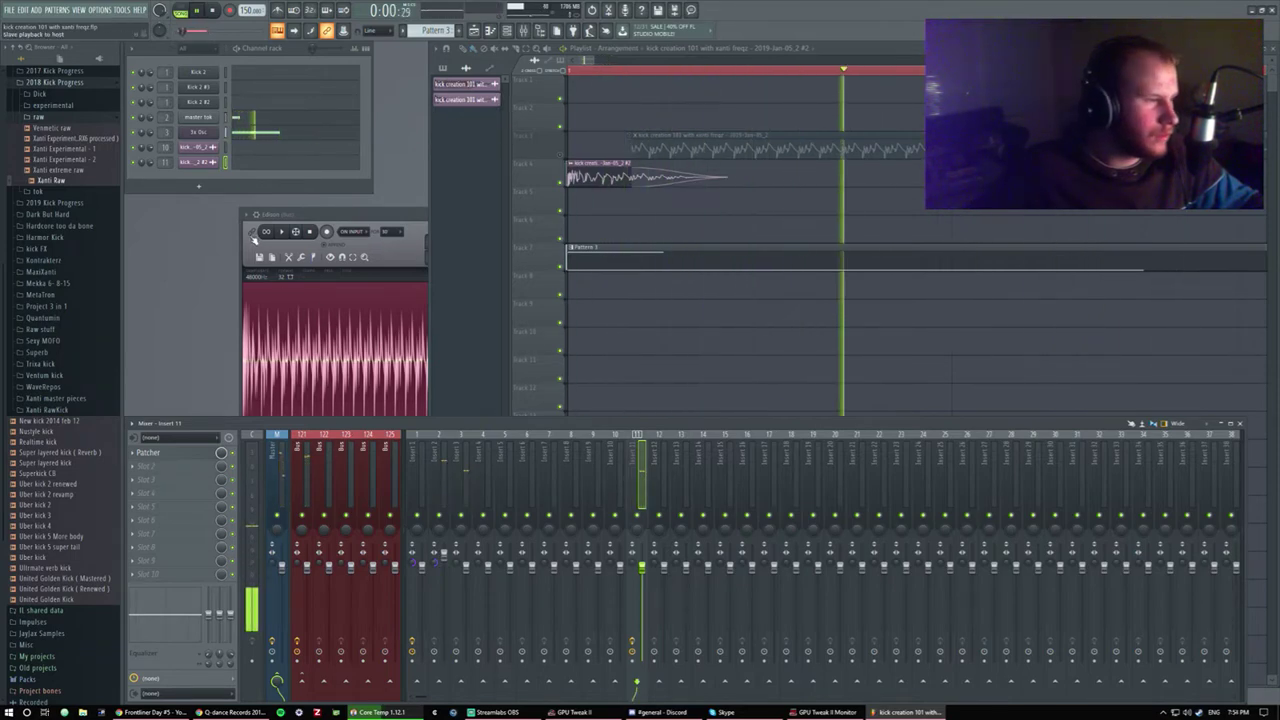
left_click(160, 452)
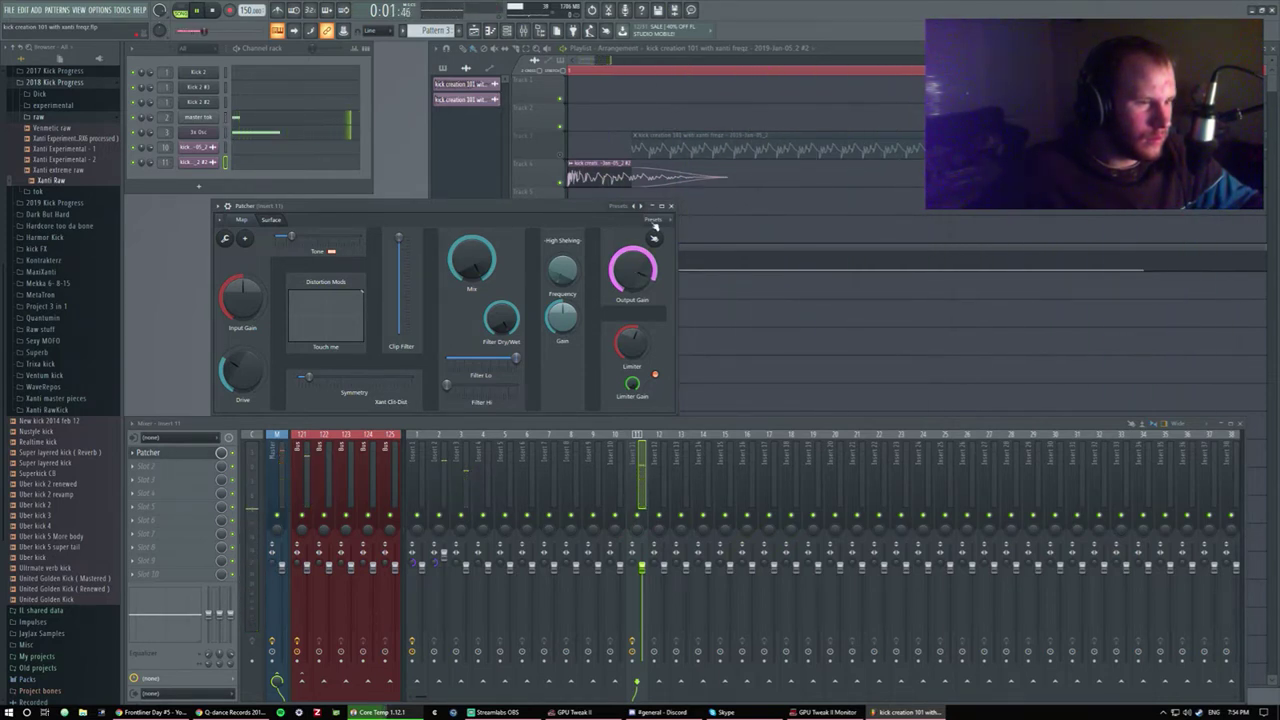
left_click(670, 206)
left_click(654, 291)
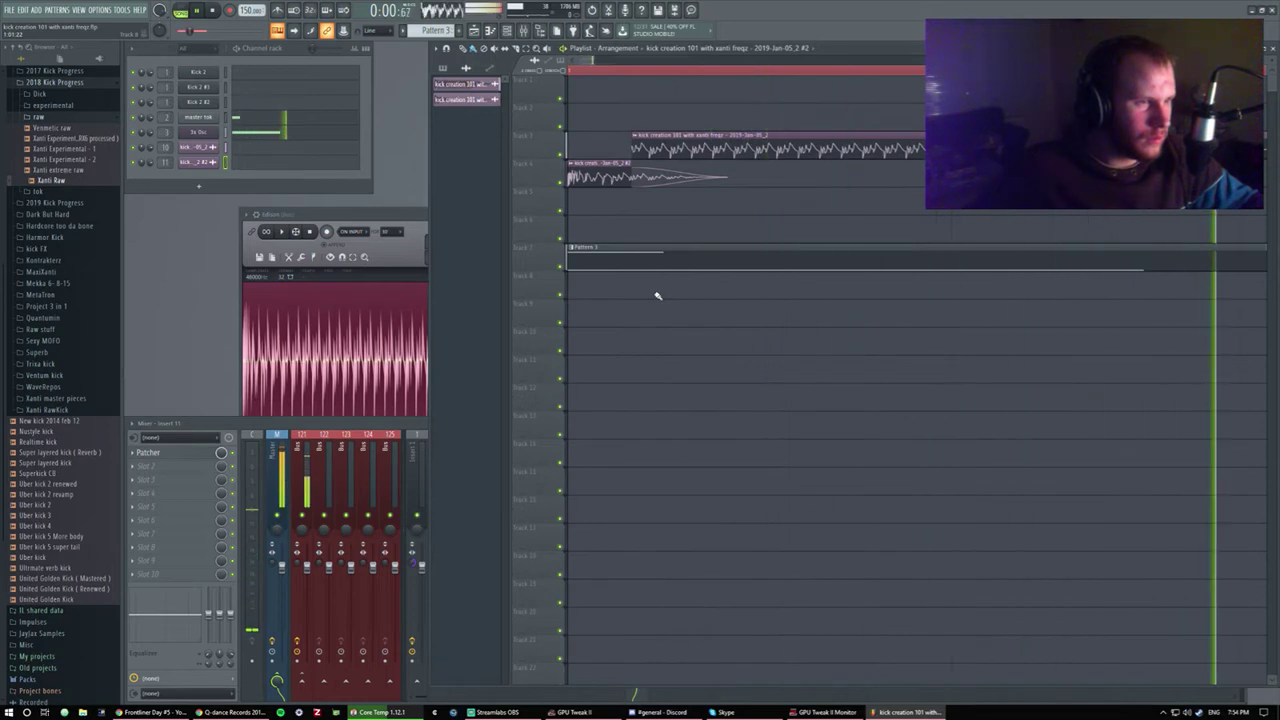
scroll(757, 357, "down", 2)
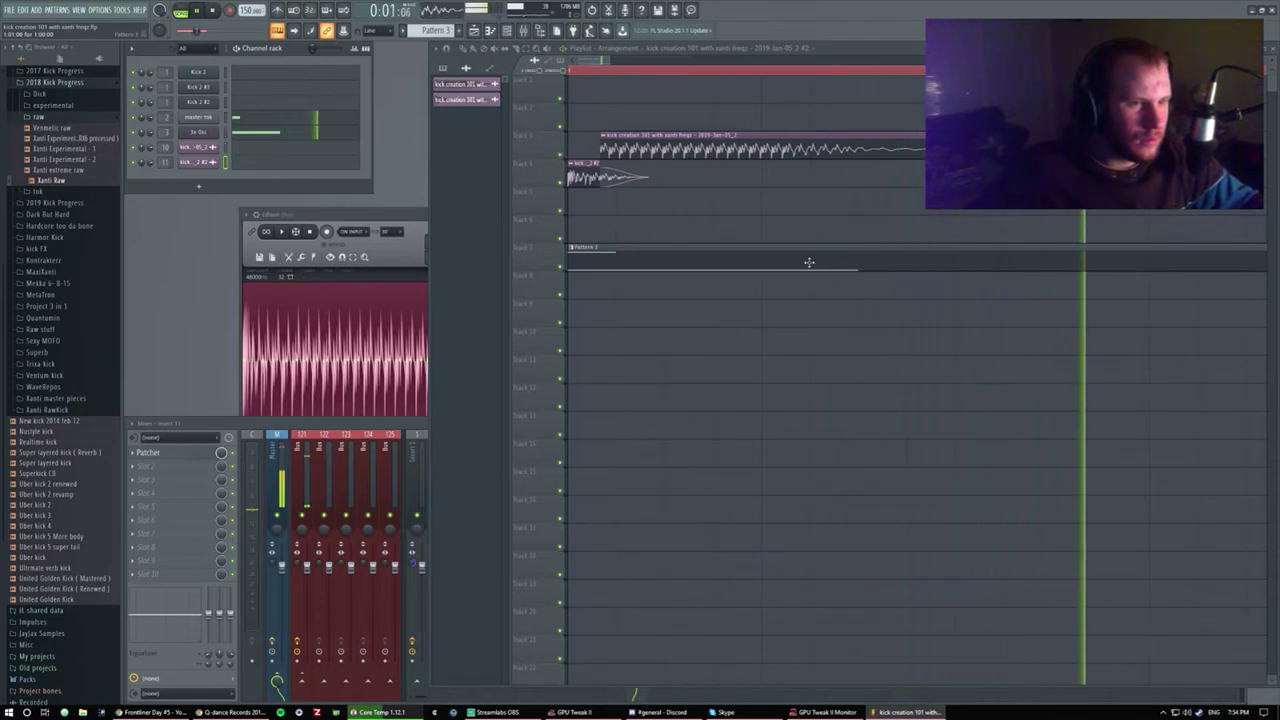
left_click(667, 262)
key("space")
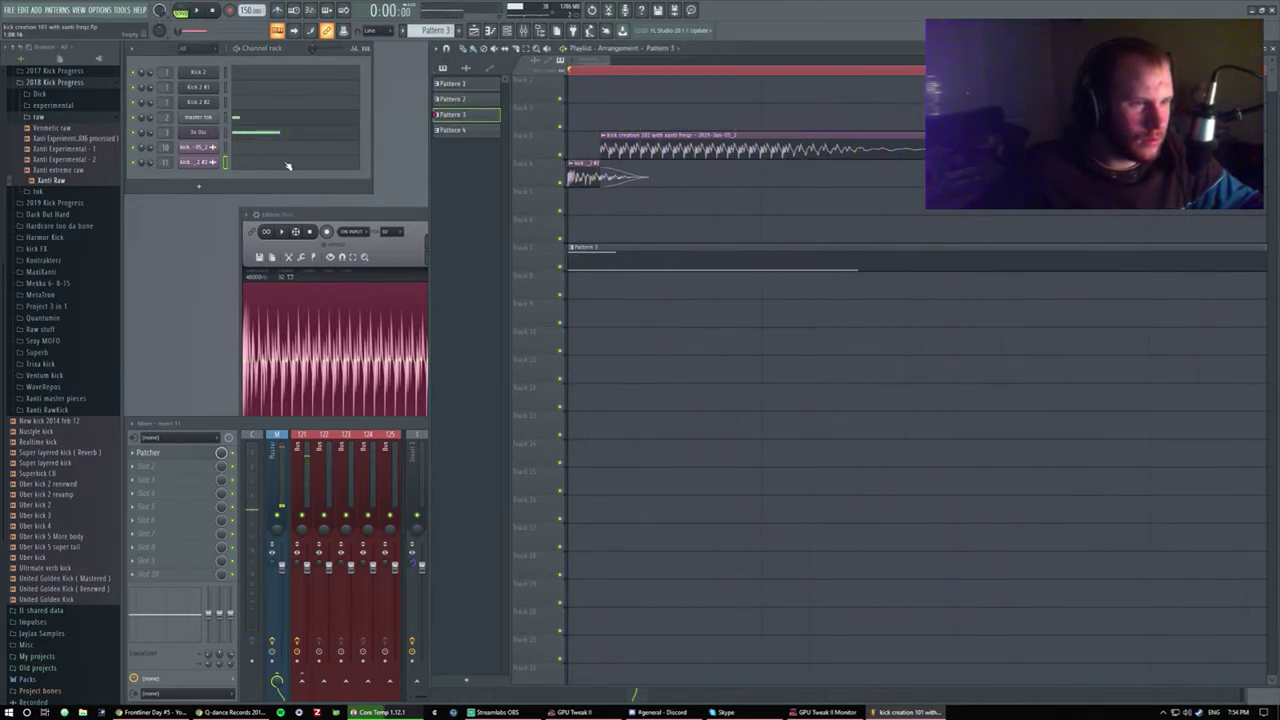
Shift the 3x Osc note in Pattern 3 slightly later in the piano roll, playing it back to judge the timing.
left_click(261, 134)
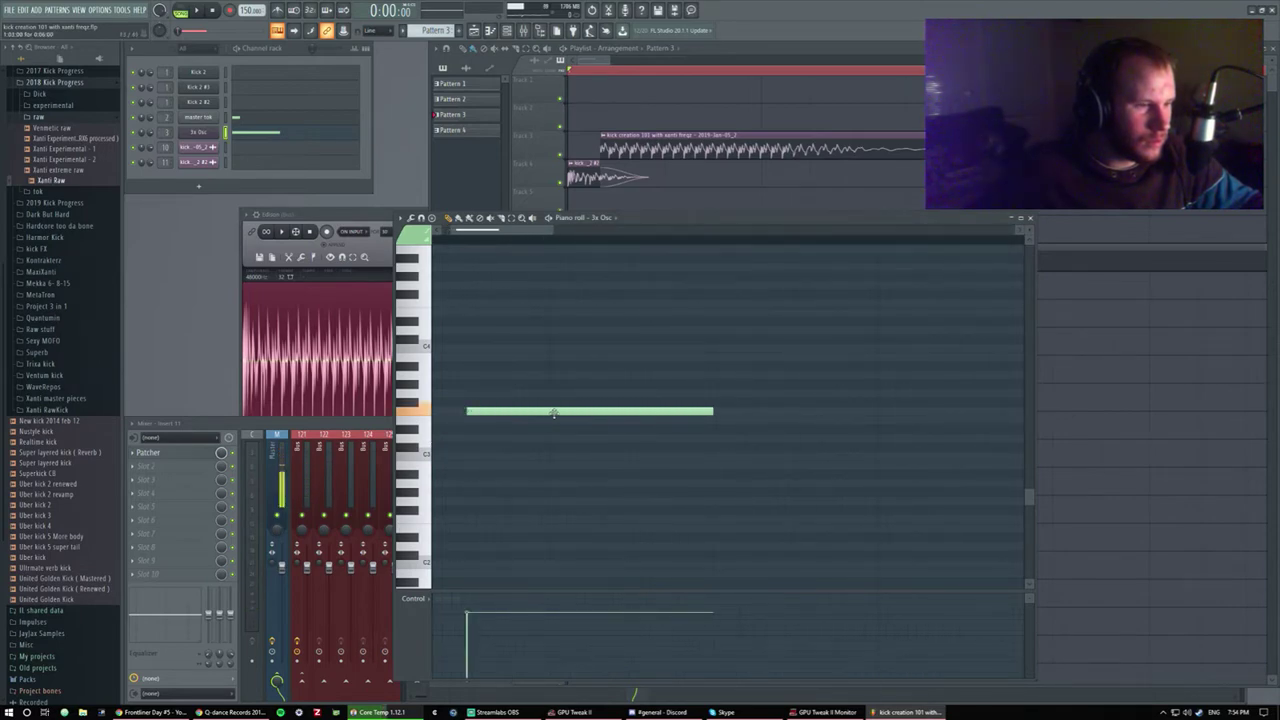
scroll(514, 434, "down", 3)
scroll(440, 414, "up", 3)
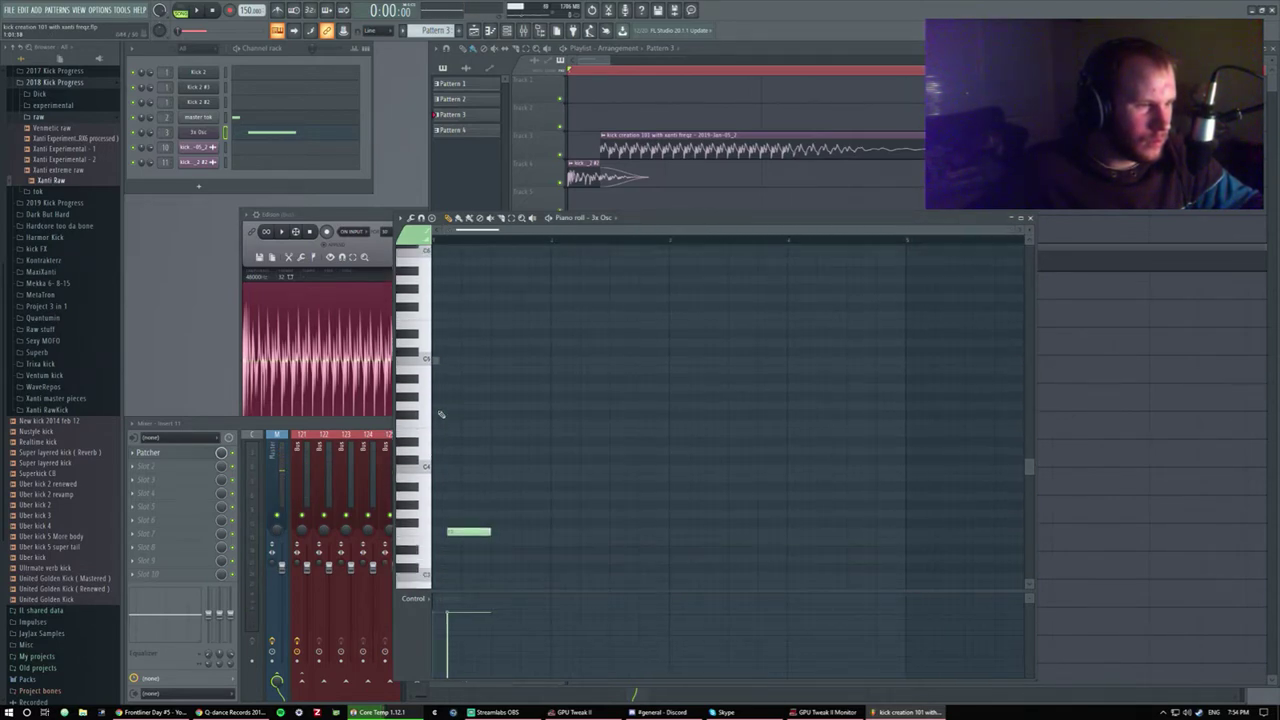
scroll(440, 414, "down", 1)
scroll(480, 460, "up", 4)
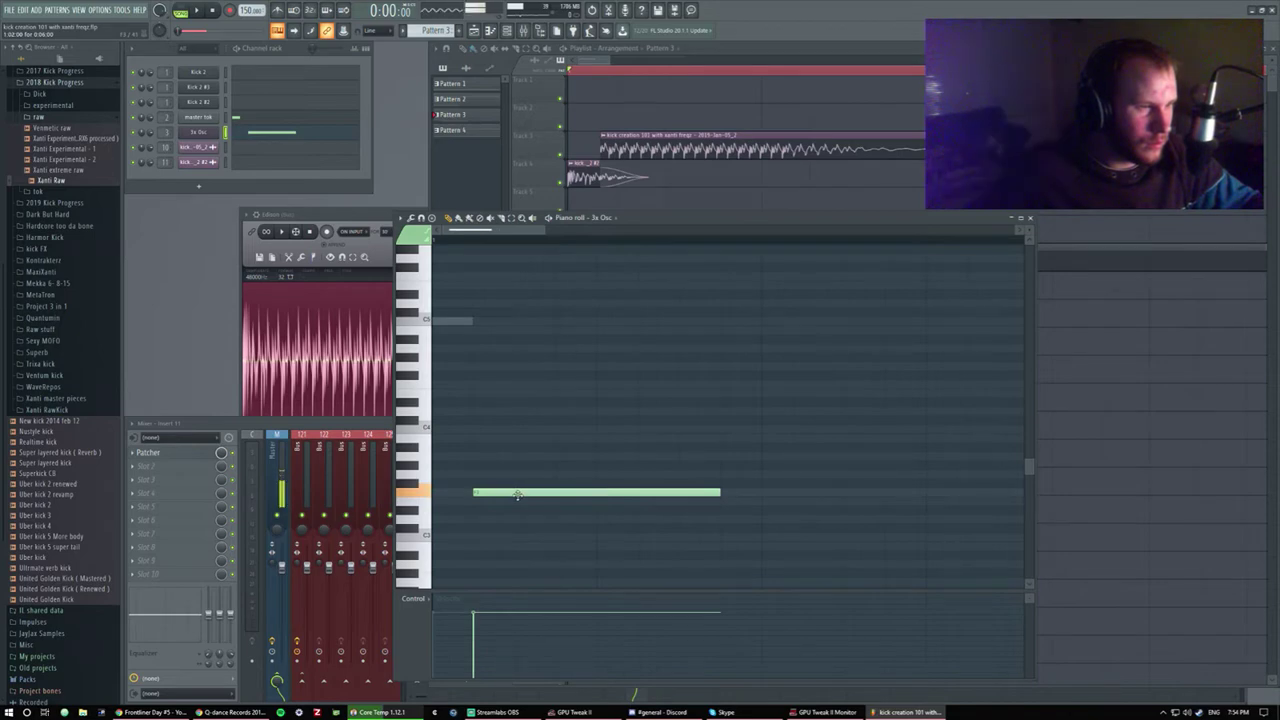
left_click_drag(620, 234, 667, 288)
key("space")
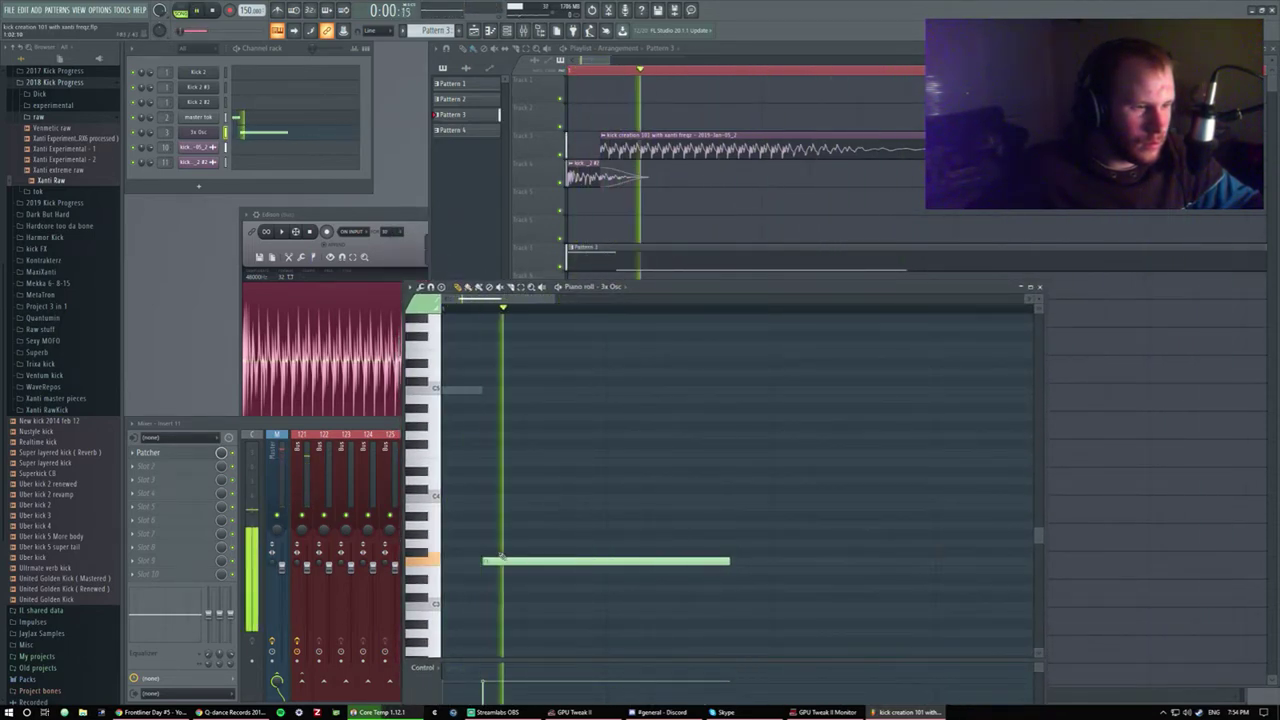
left_click_drag(498, 561, 491, 565)
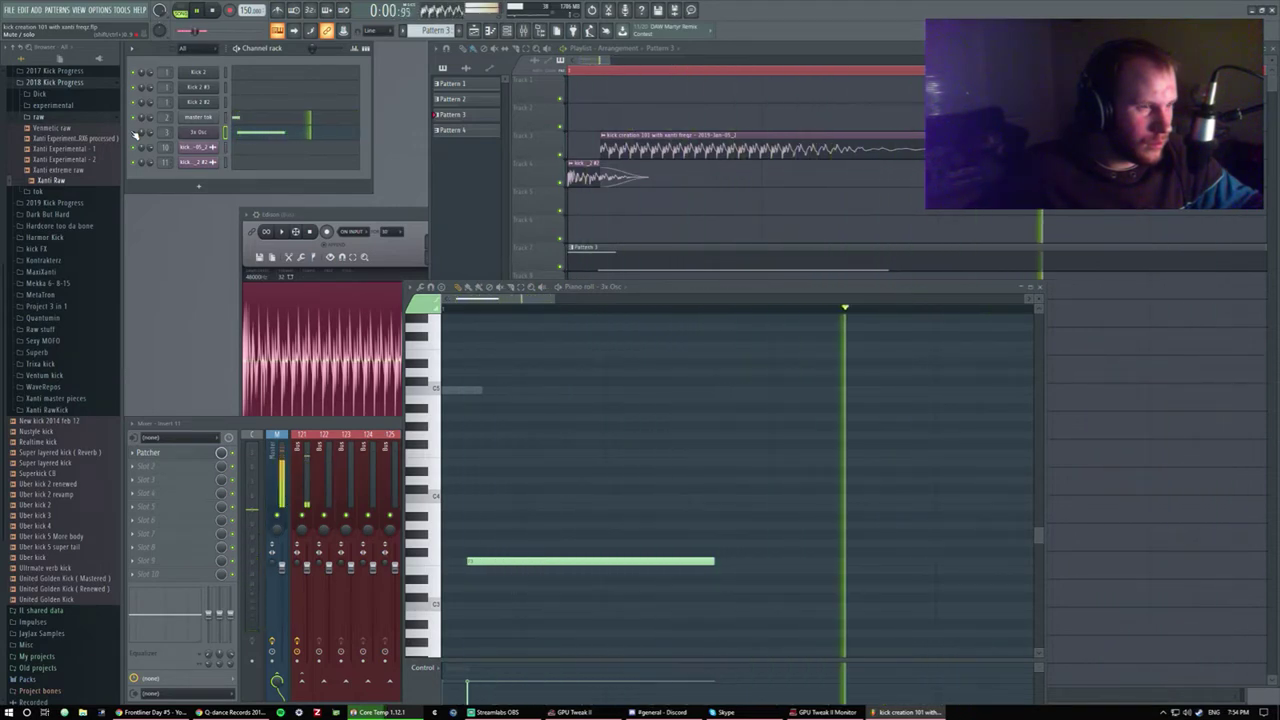
Raise the volume fader of mixer insert 3 while the kick plays, and stop playback.
key("F9")
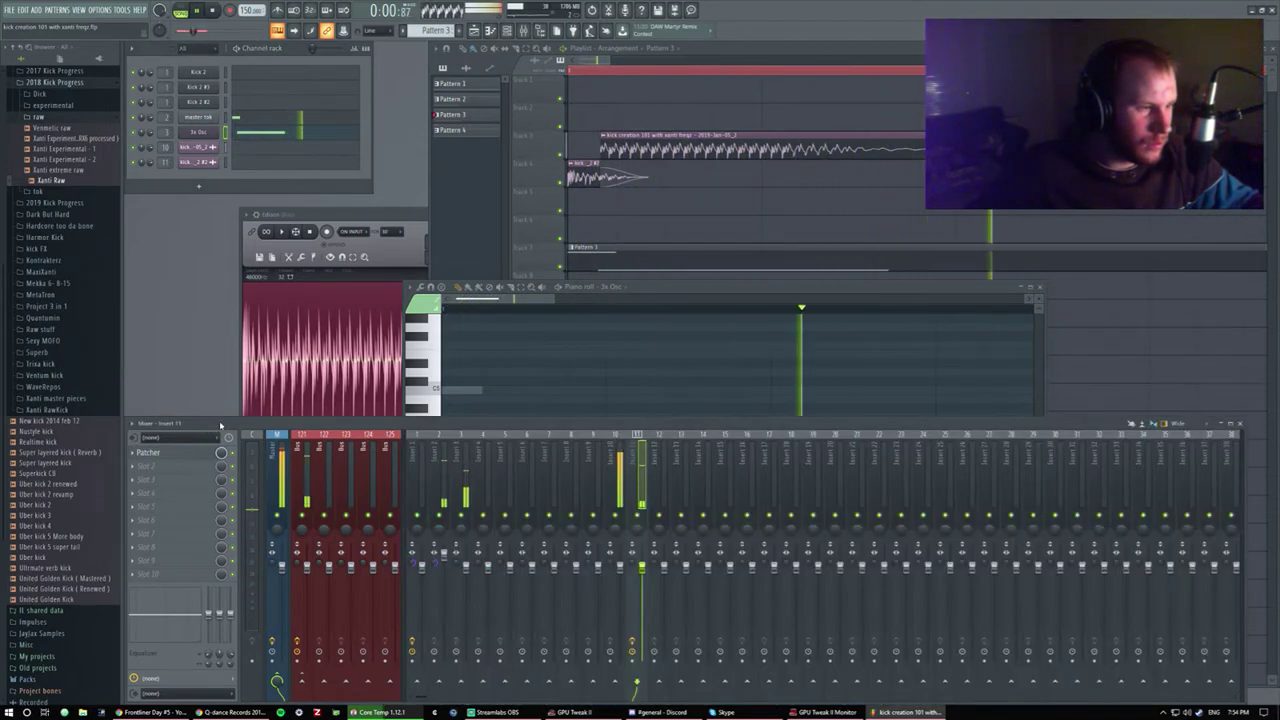
left_click(464, 498)
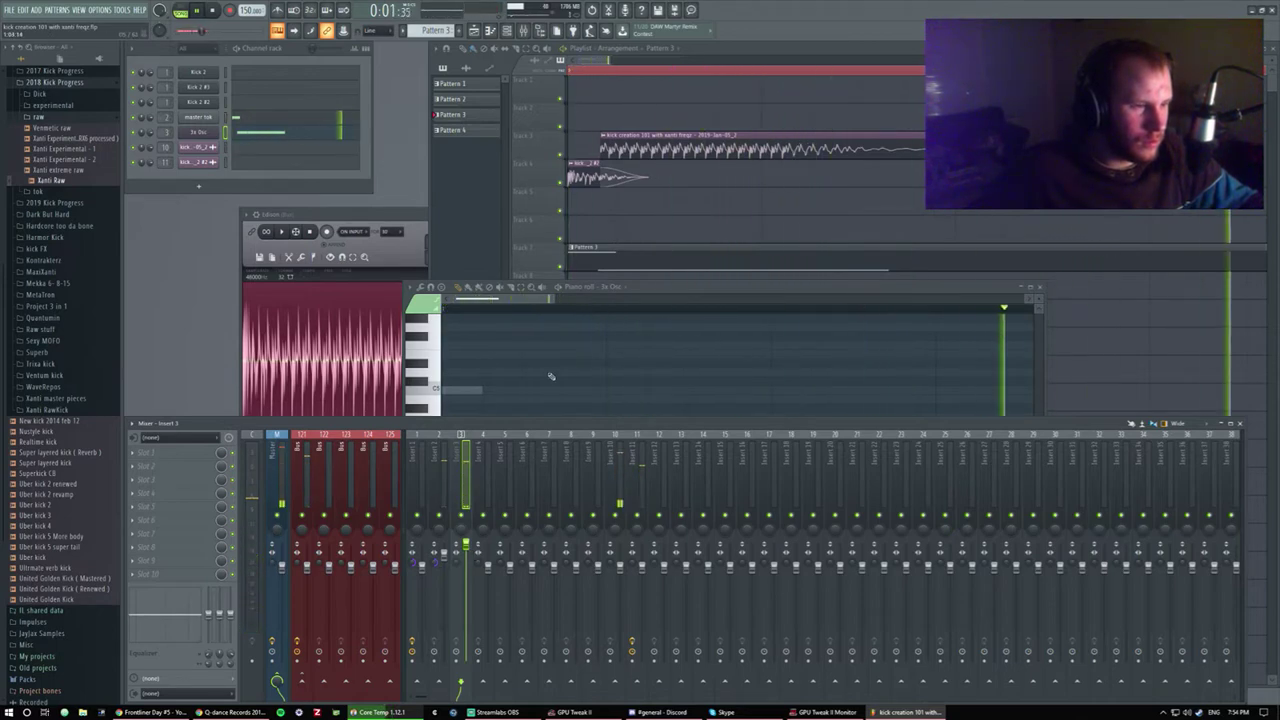
scroll(550, 375, "up", 1)
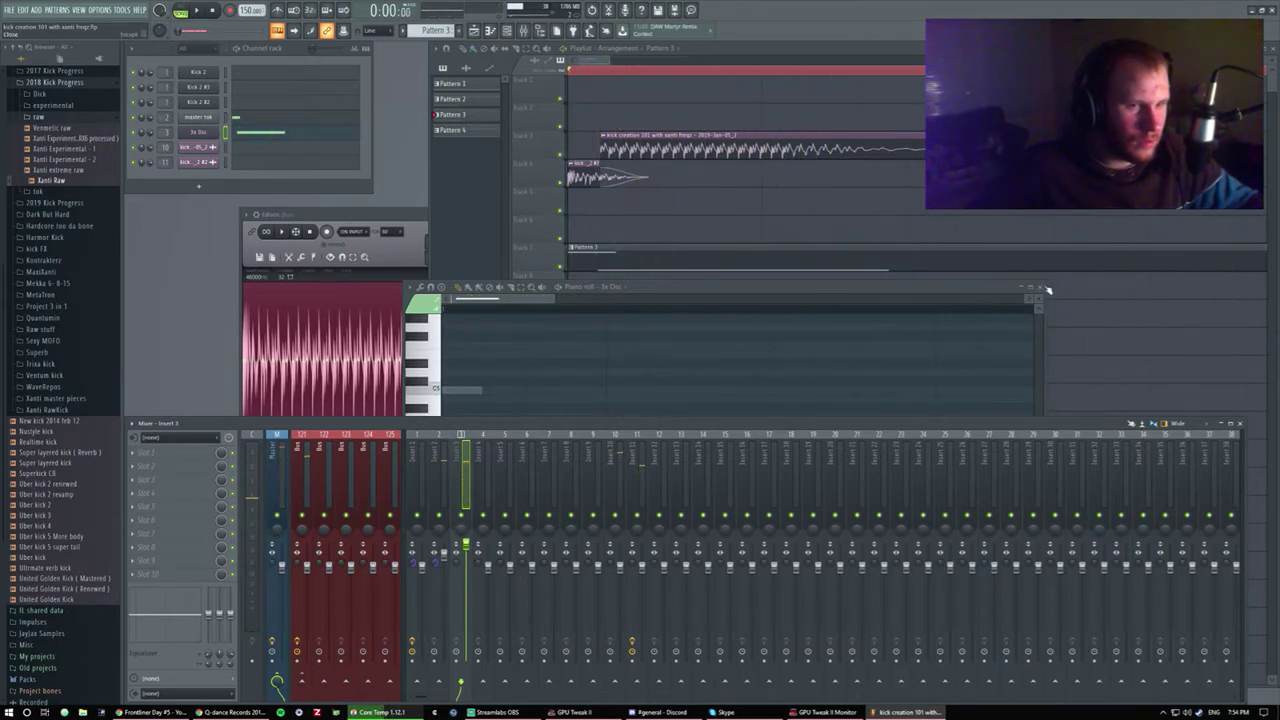
Find the tail clip's mixer insert 10 and load Patcher on it with the Xanti Clip Dist V3 preset.
double_click(757, 152)
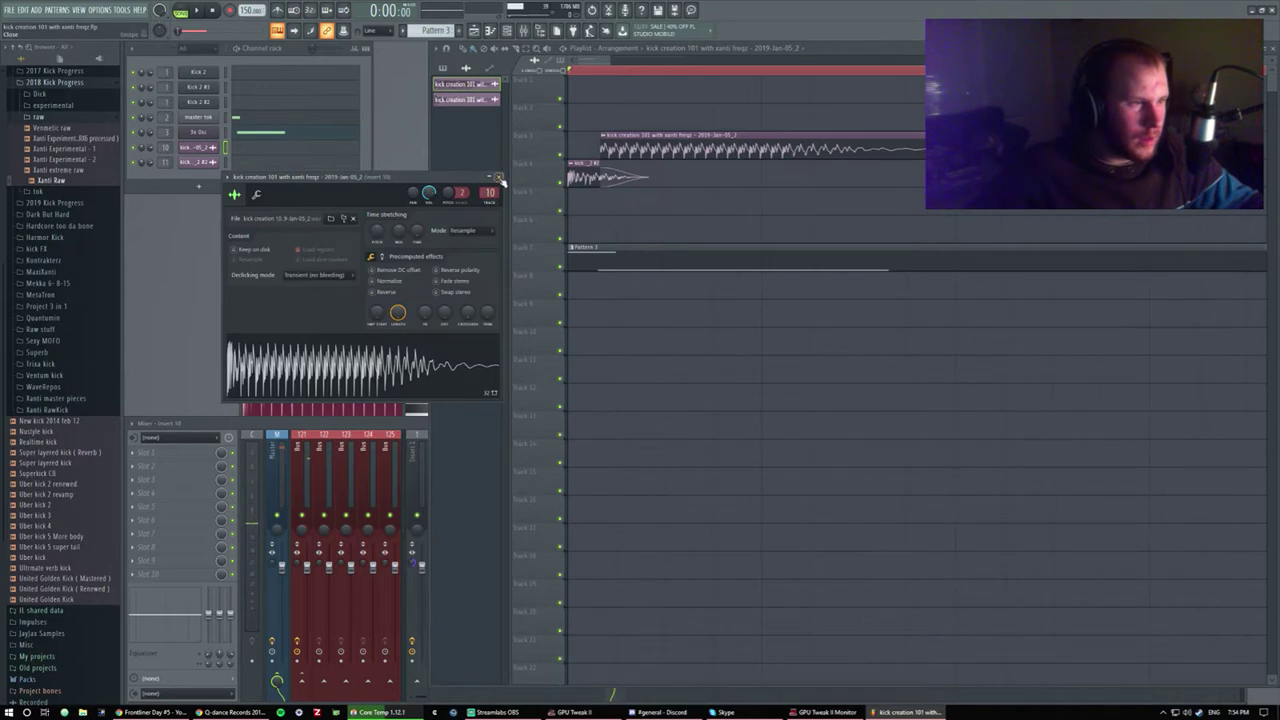
left_click(500, 178)
left_click(153, 454)
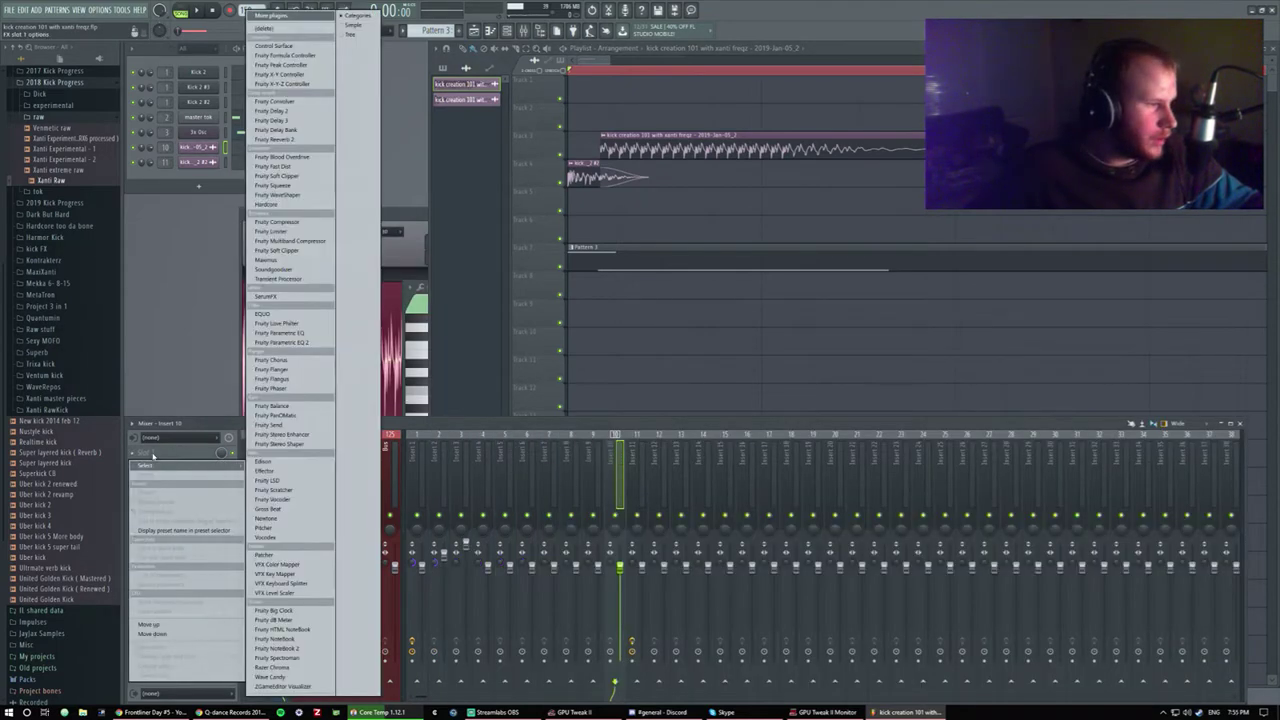
left_click(300, 553)
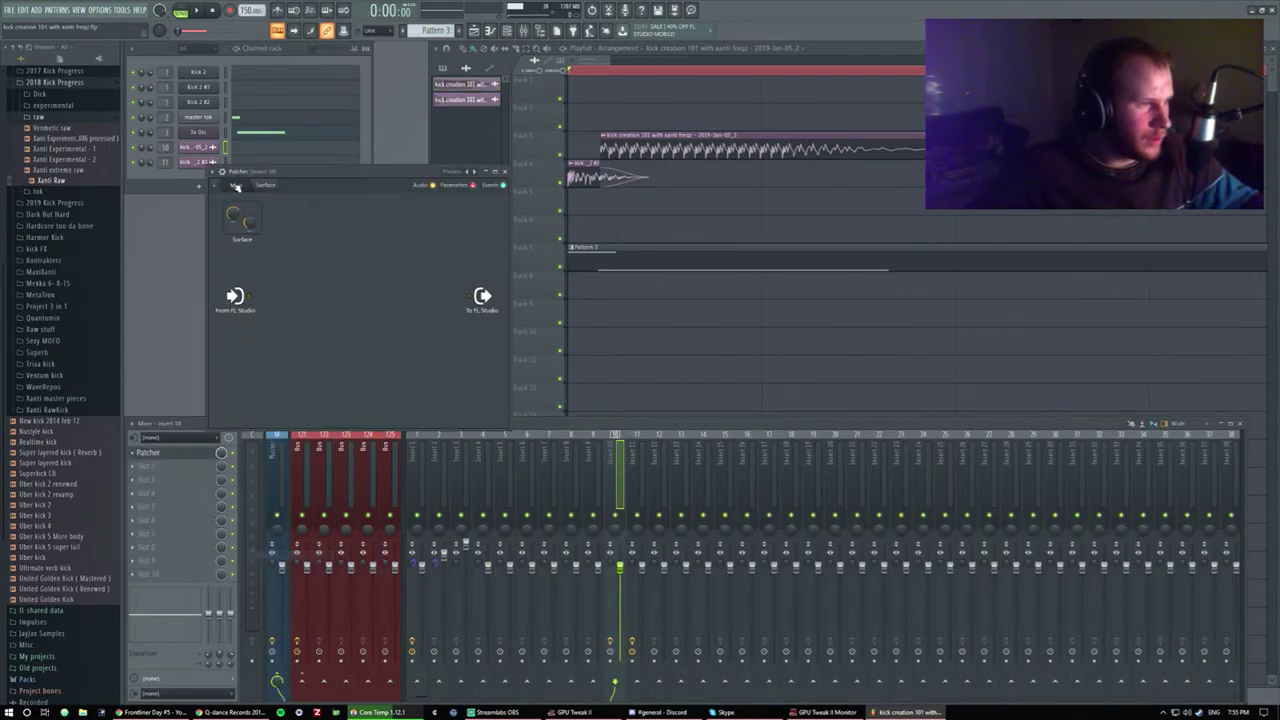
left_click(213, 171)
mouse_move(260, 213)
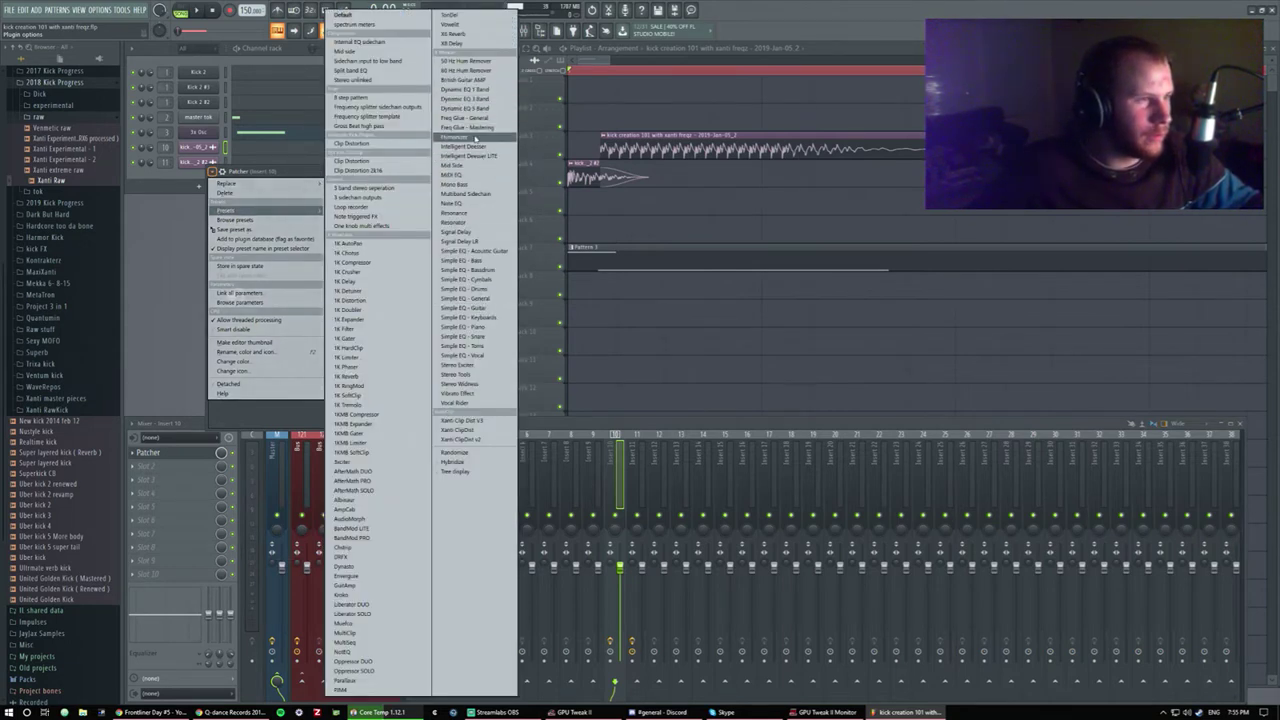
left_click(478, 431)
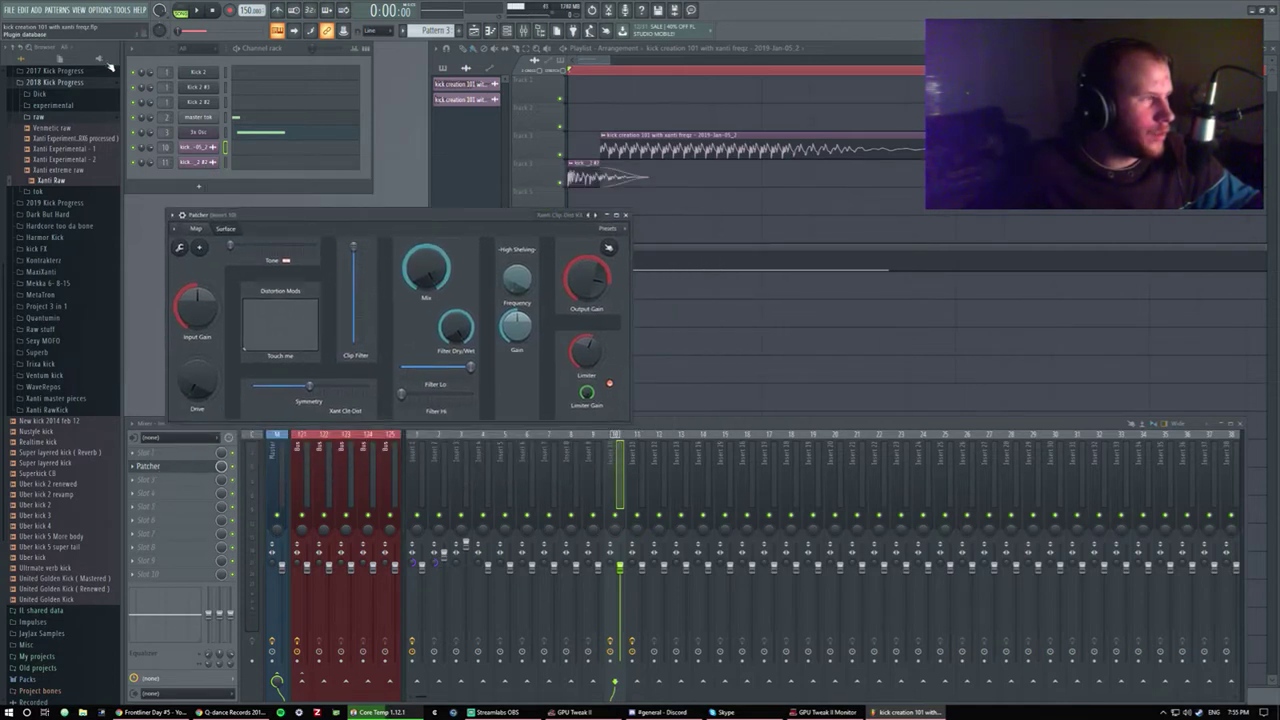
Add FabFilter Pro-Q 2 from the installed VST3 effects before and after Patcher on insert 10, closing the second equalizer.
left_click(106, 62)
left_click(60, 155)
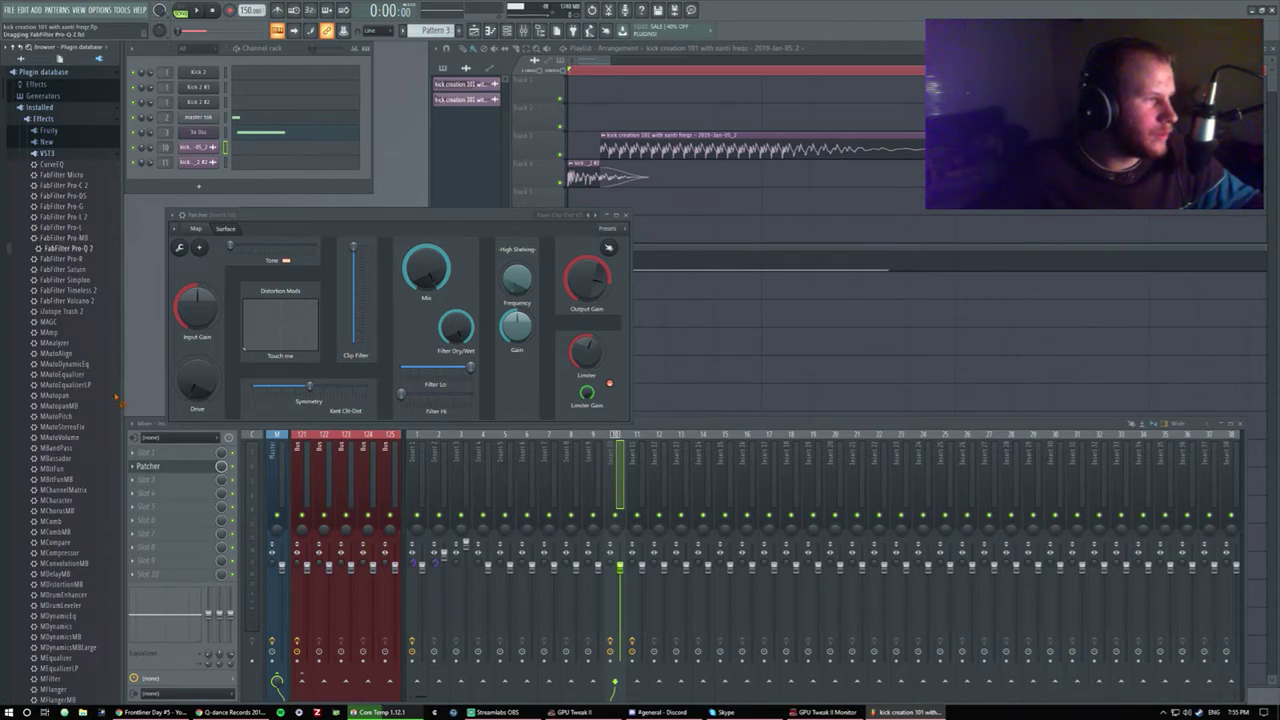
left_click_drag(151, 457, 160, 482)
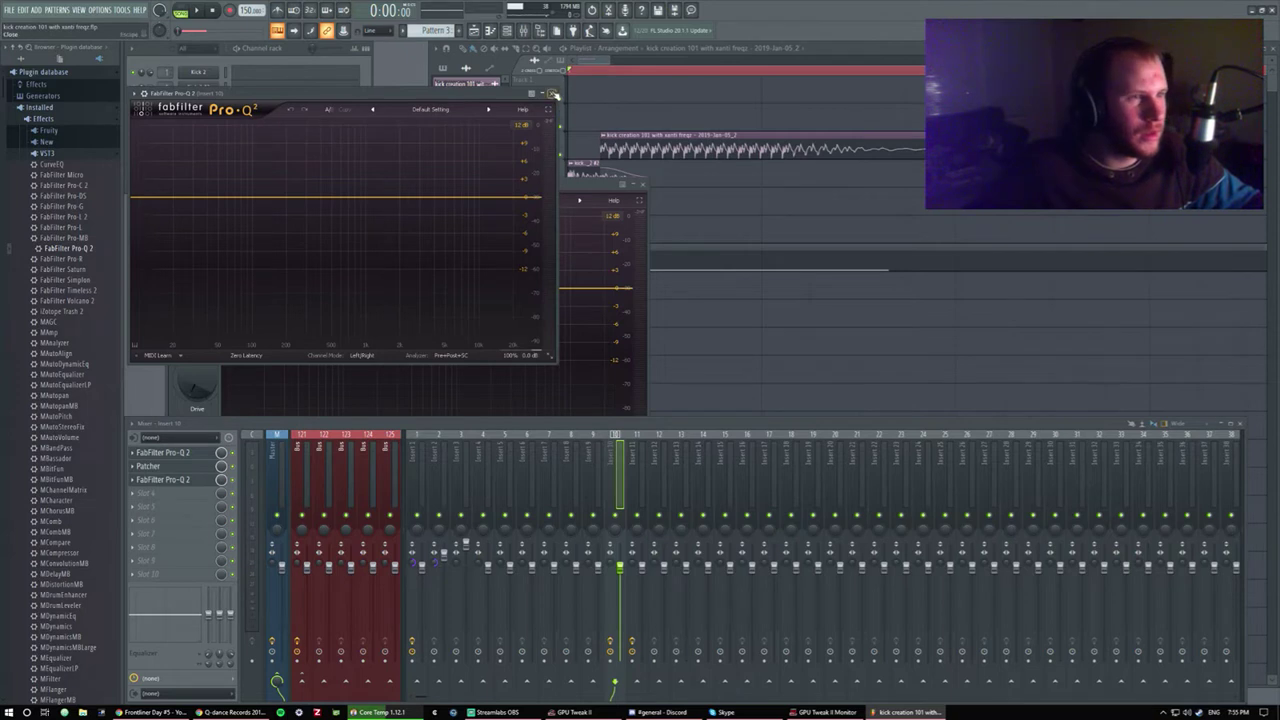
left_click(553, 93)
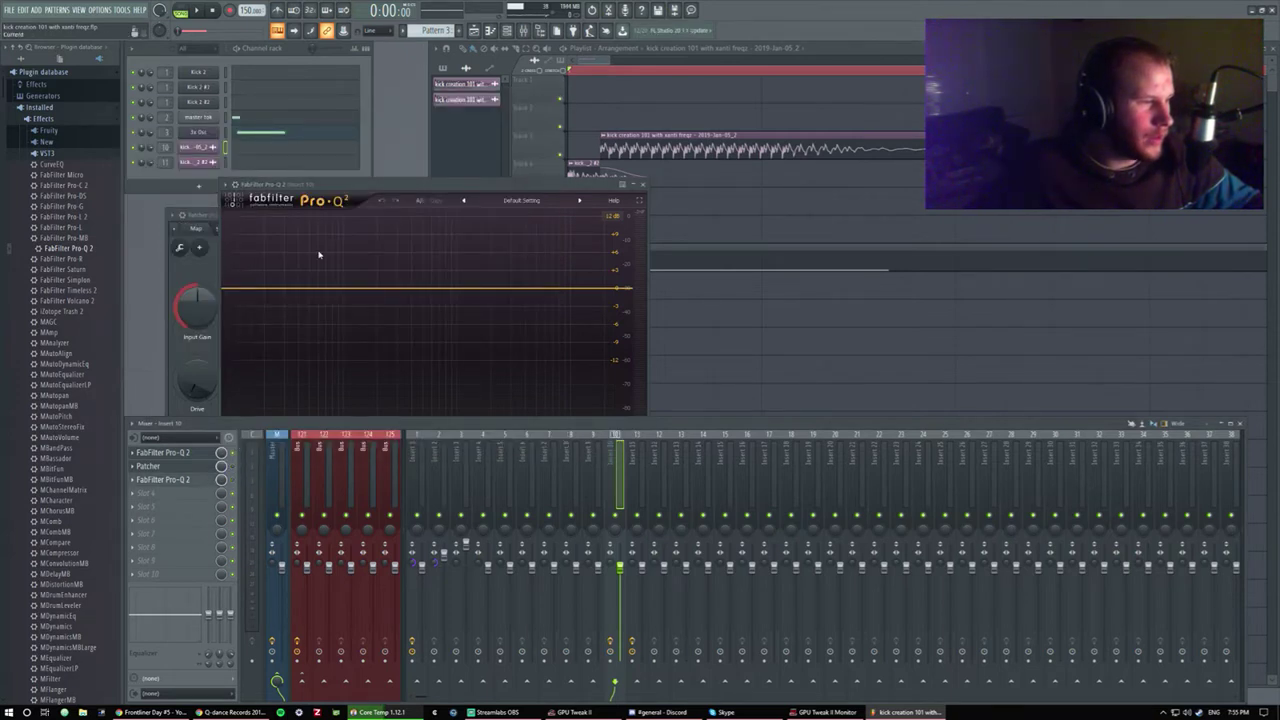
Load the Flat 8 Bands preset in the first FabFilter Pro-Q 2 on insert 10 and preview the kick through it.
left_click(643, 185)
left_click(612, 213)
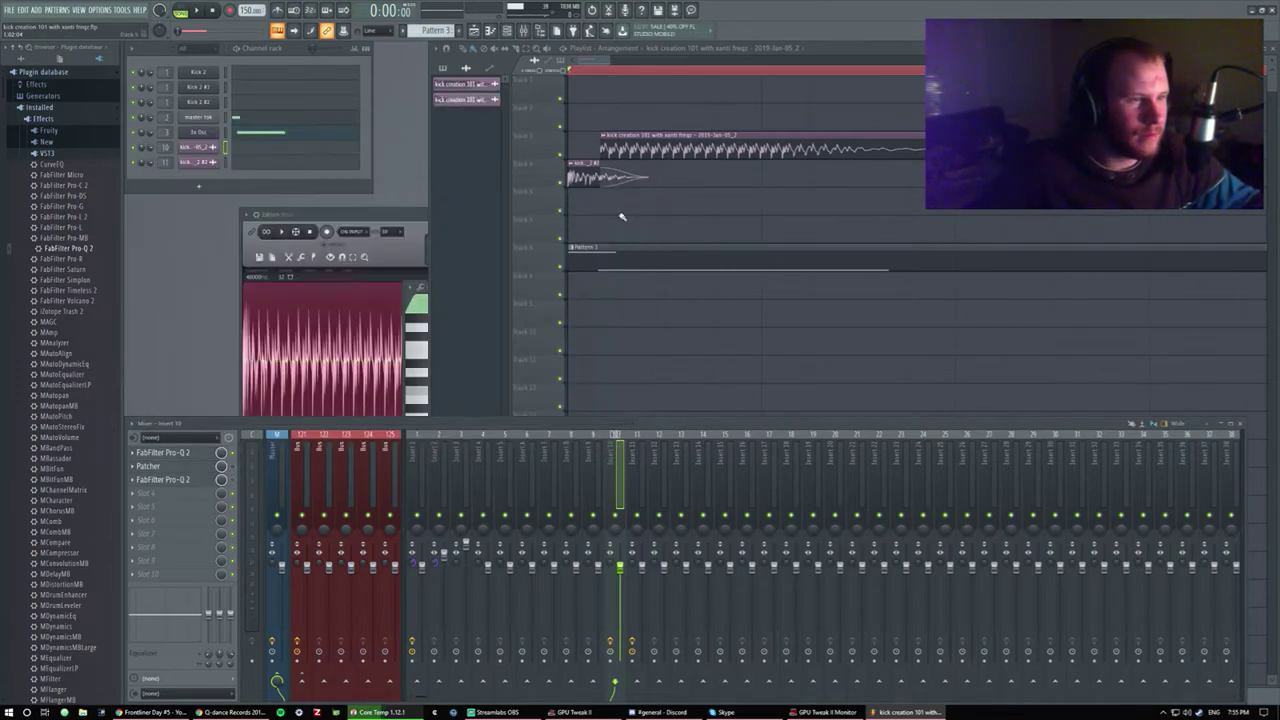
left_click(186, 455)
key("space")
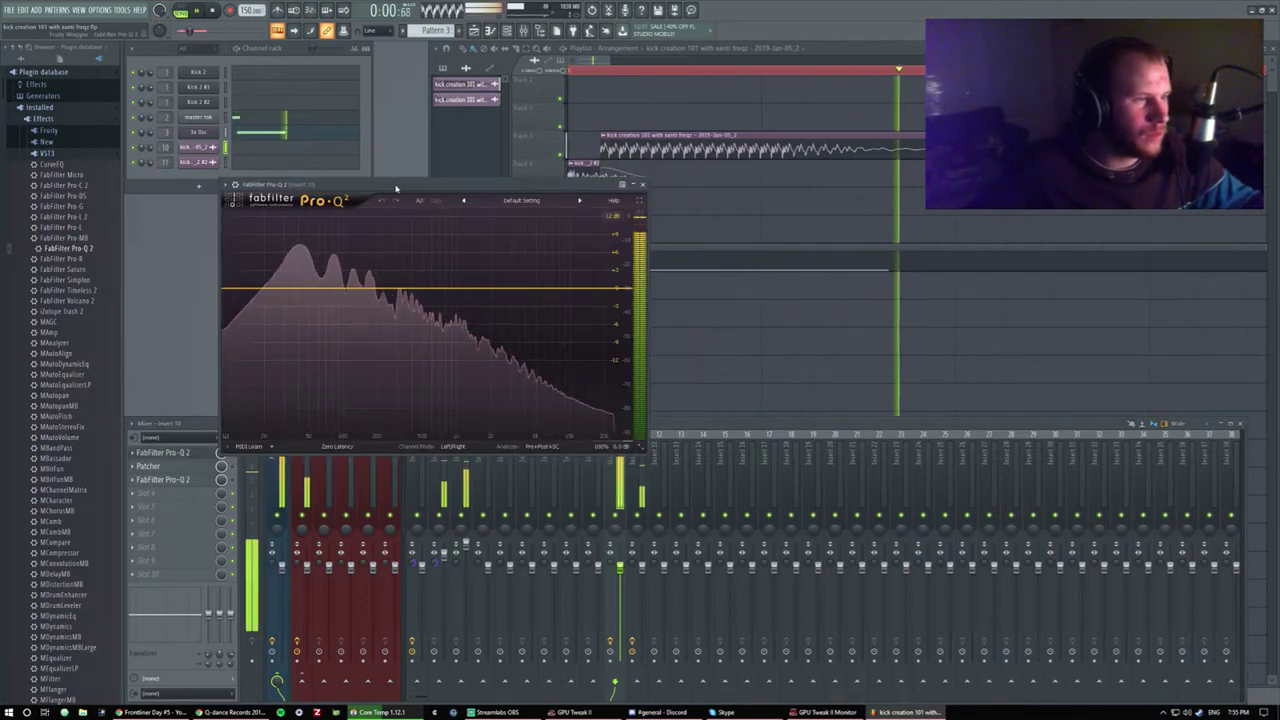
key("space")
left_click(550, 227)
left_click(616, 261)
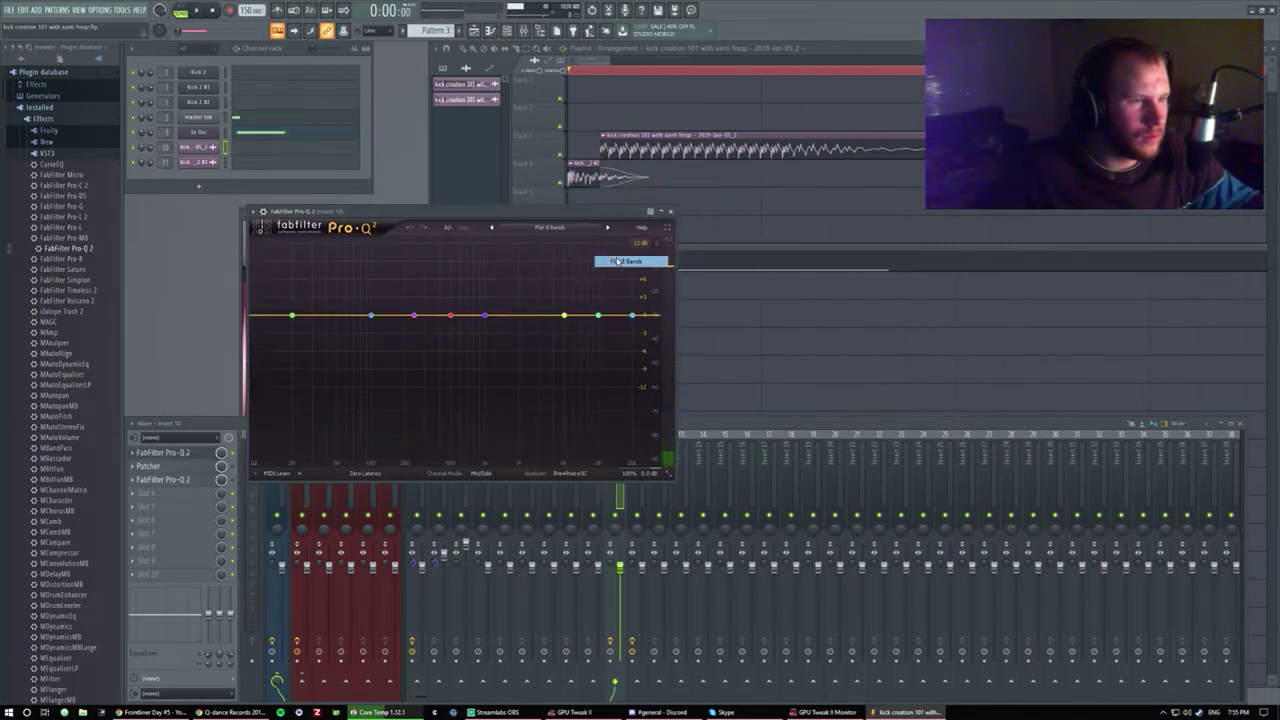
left_click_drag(549, 218, 577, 256)
key("space")
key("space")
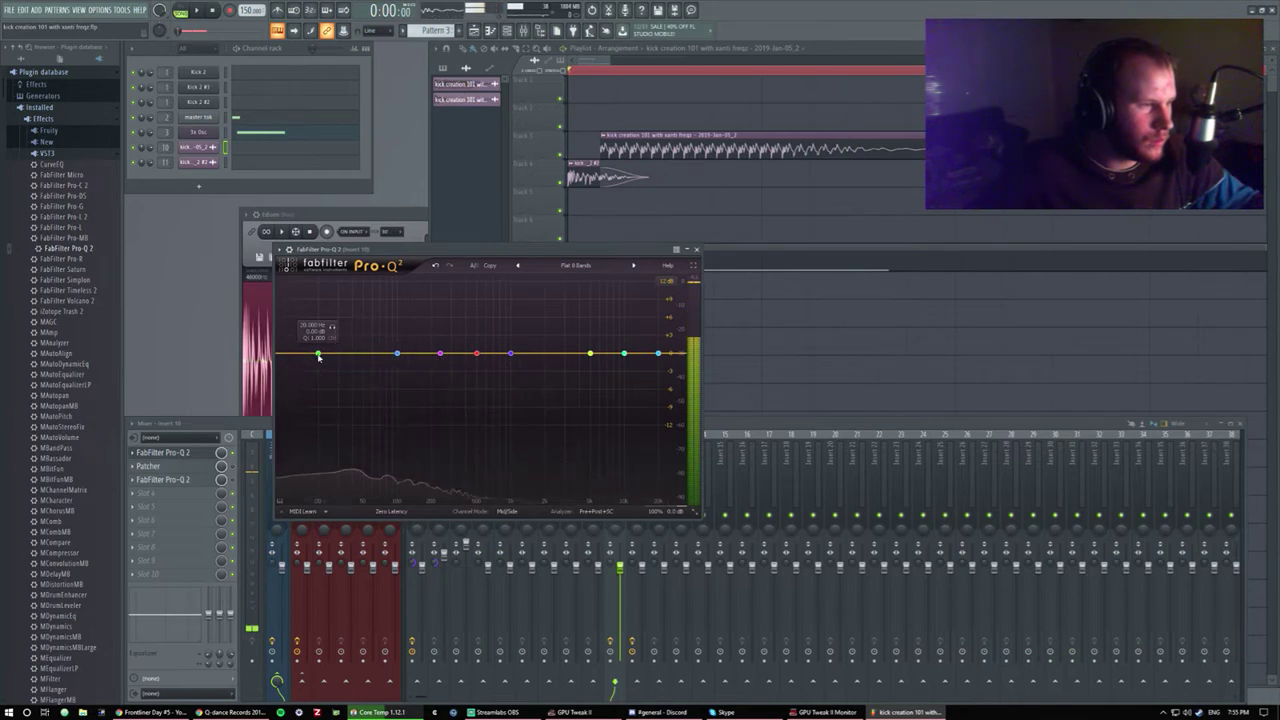
Change the first band of this equalizer to a low cut at about 10 Hz, checking it during playback.
left_click(318, 353)
left_click(310, 464)
left_click(315, 497)
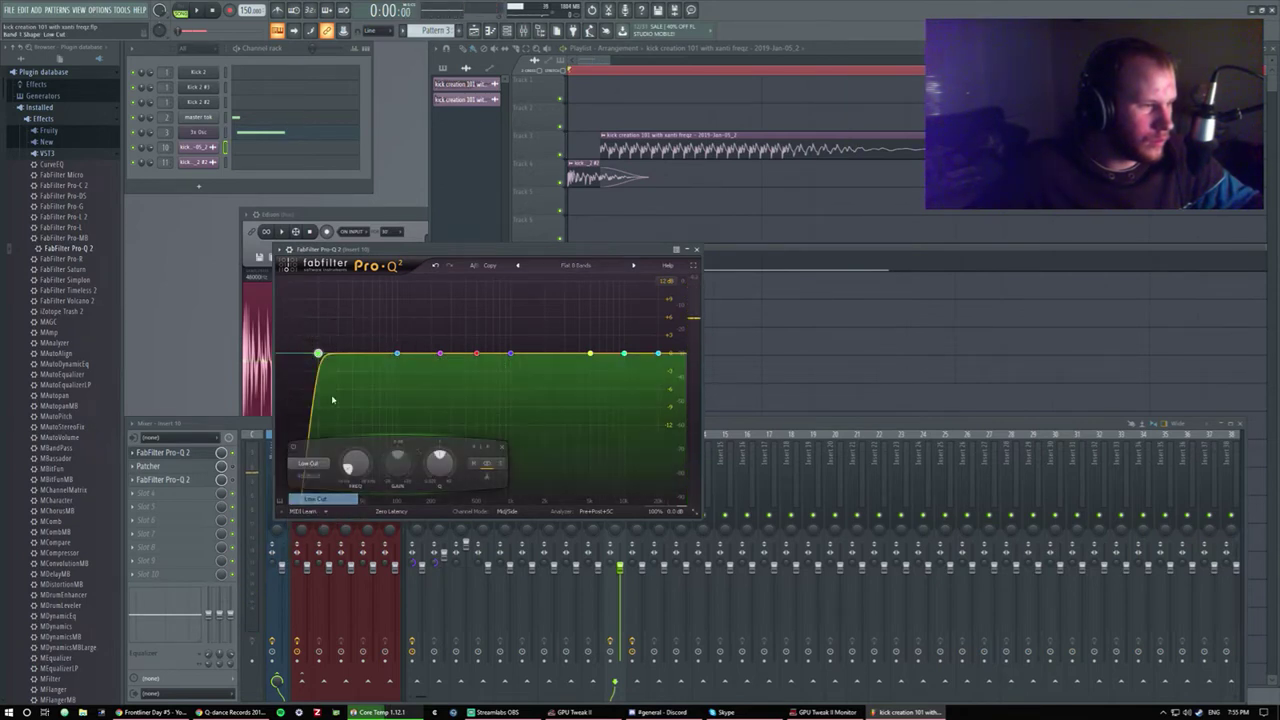
key("space")
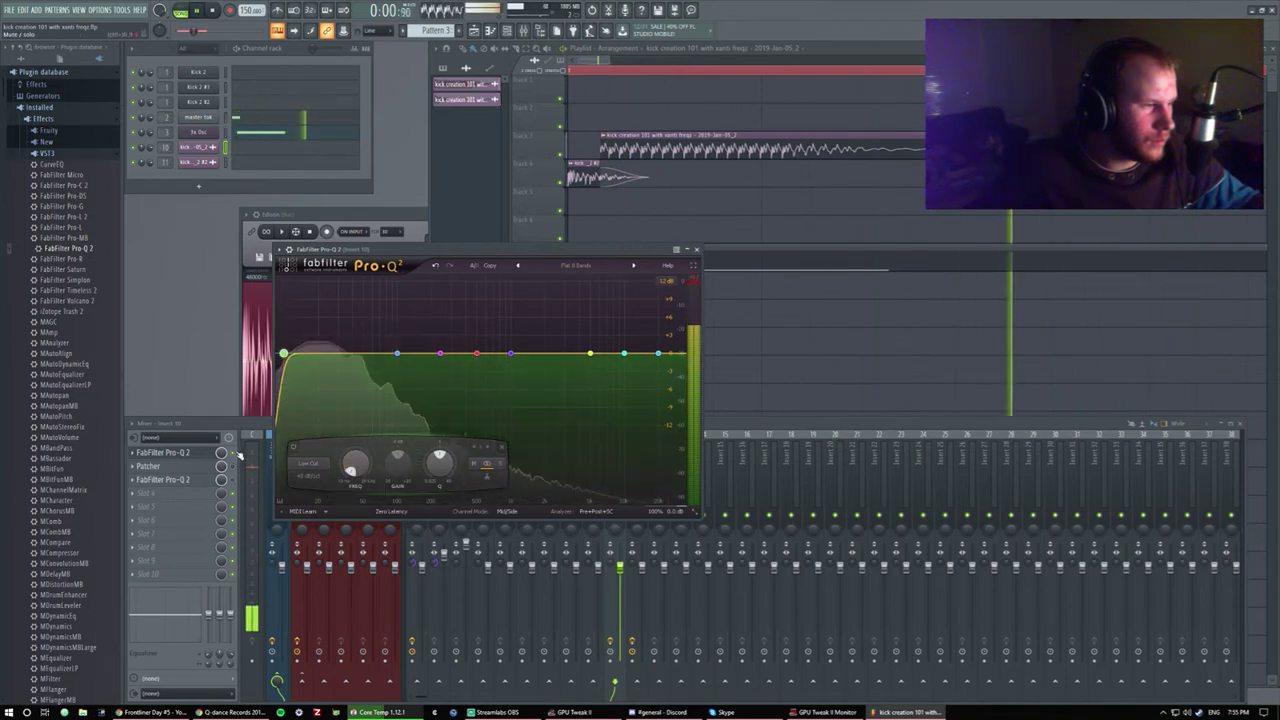
key("space")
Solo the tail clip's playlist track and fine-tune the low cut frequency to about 10 Hz during playback.
left_click(532, 219)
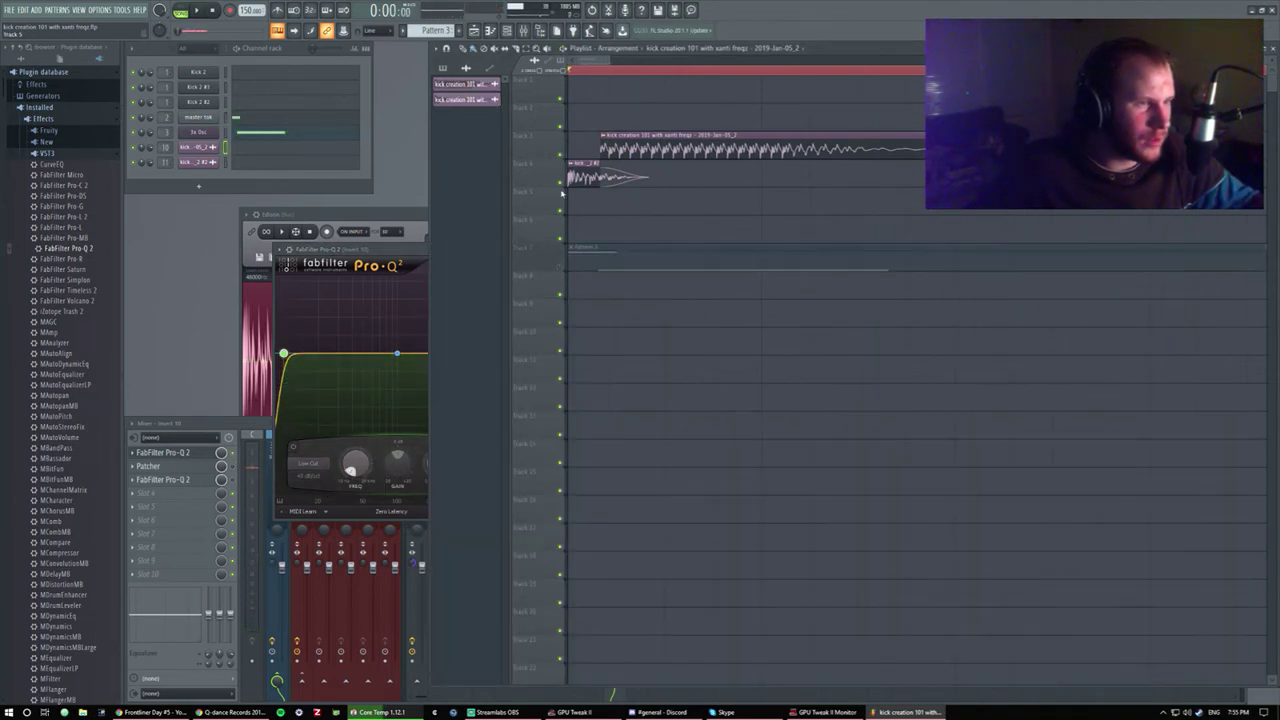
key("space")
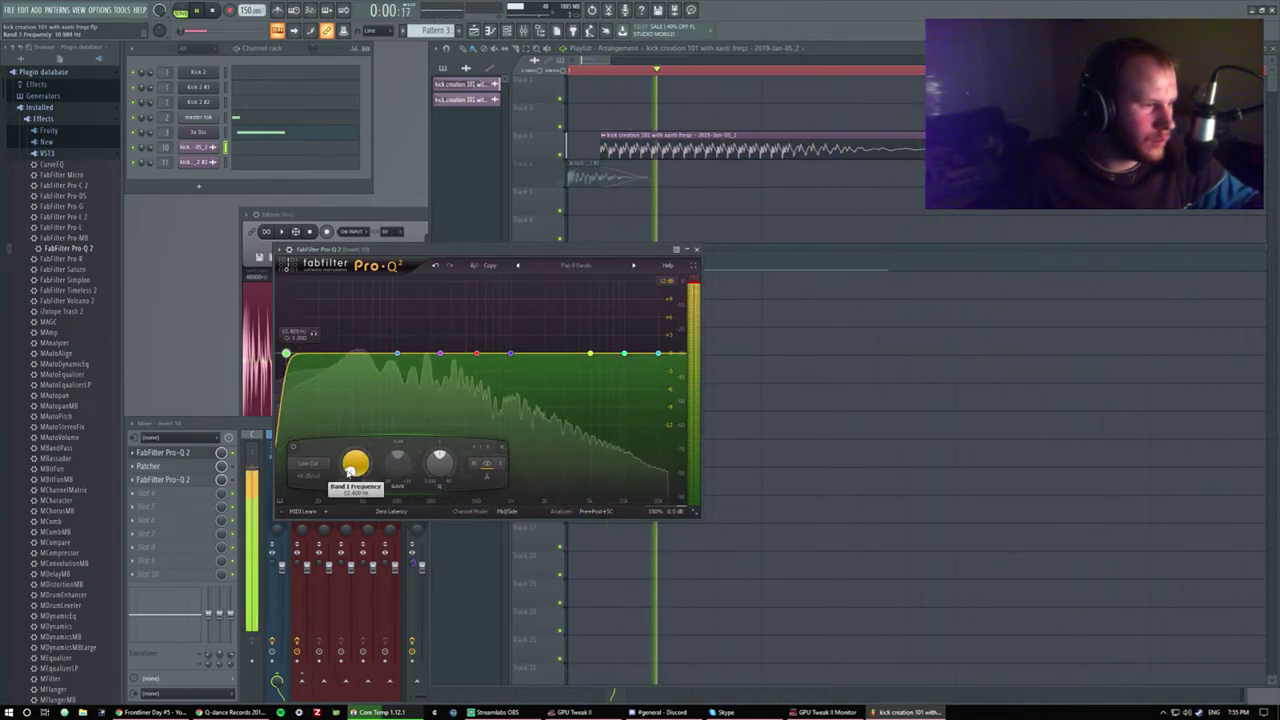
left_click_drag(350, 462, 348, 471)
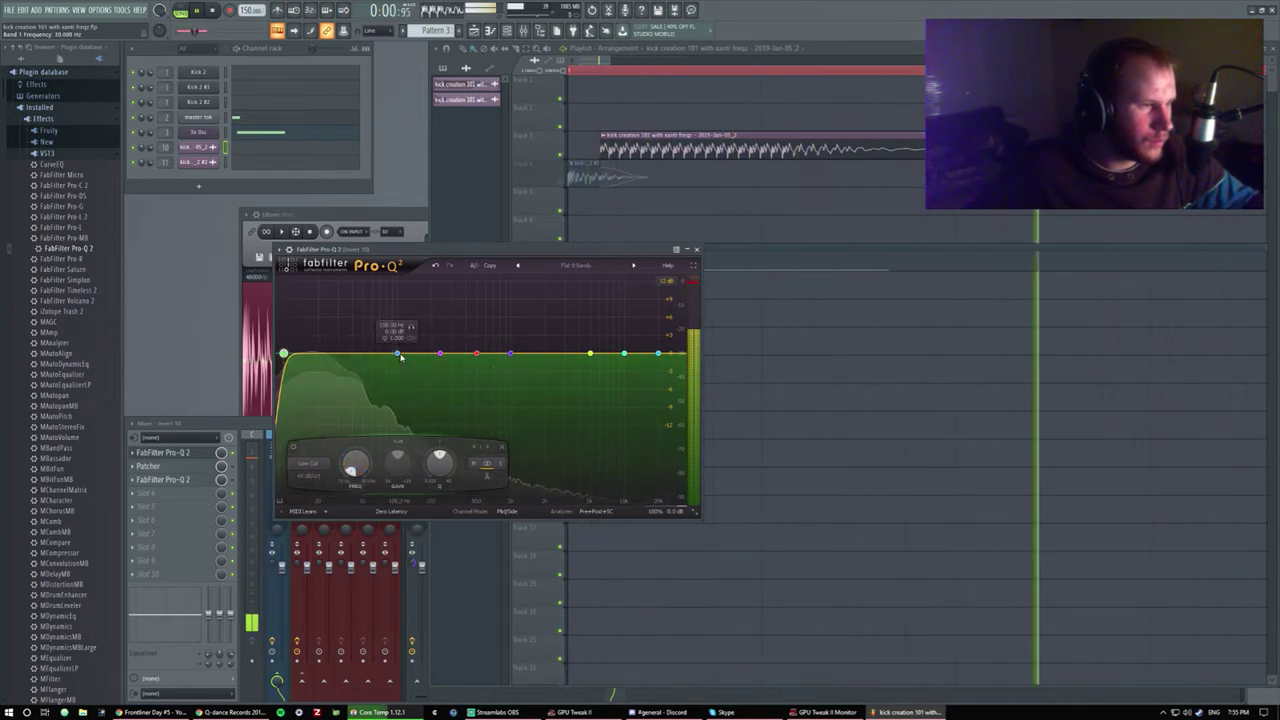
Dip the tail by about 2 dB near 40 Hz, gently boost its mids and highs, and close the equalizer.
left_click_drag(383, 397, 350, 367)
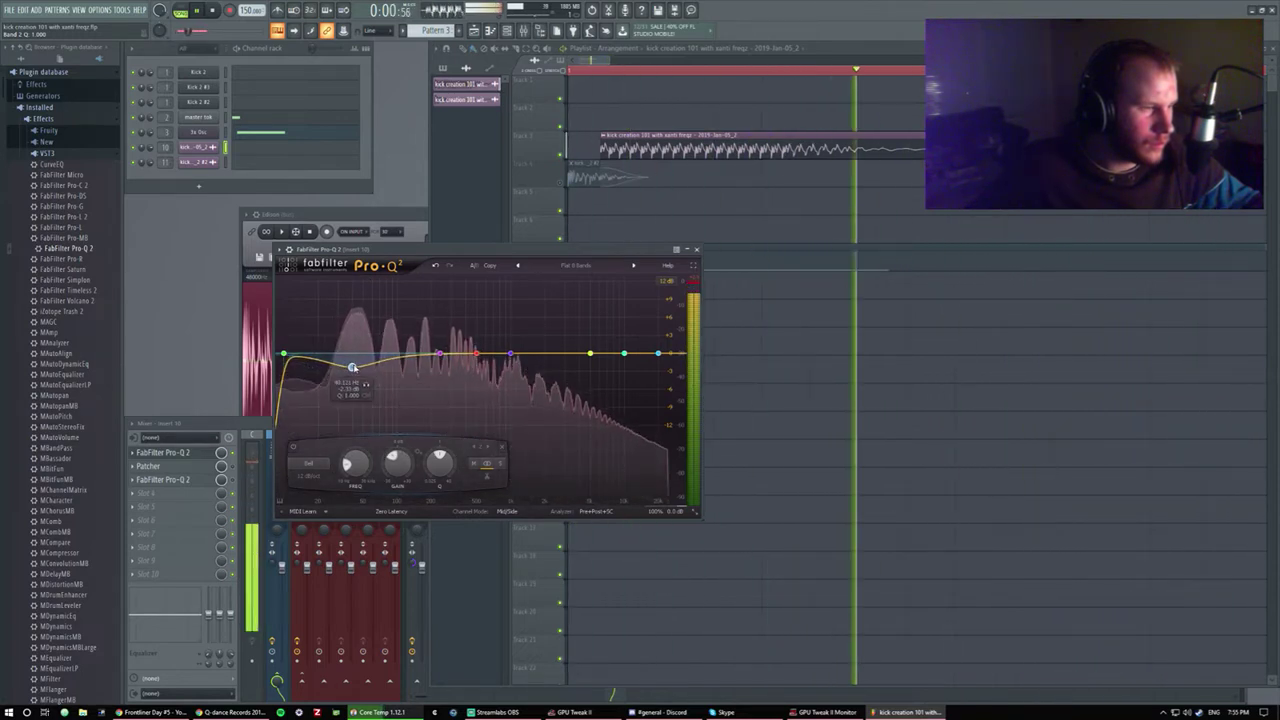
left_click_drag(440, 354, 596, 346)
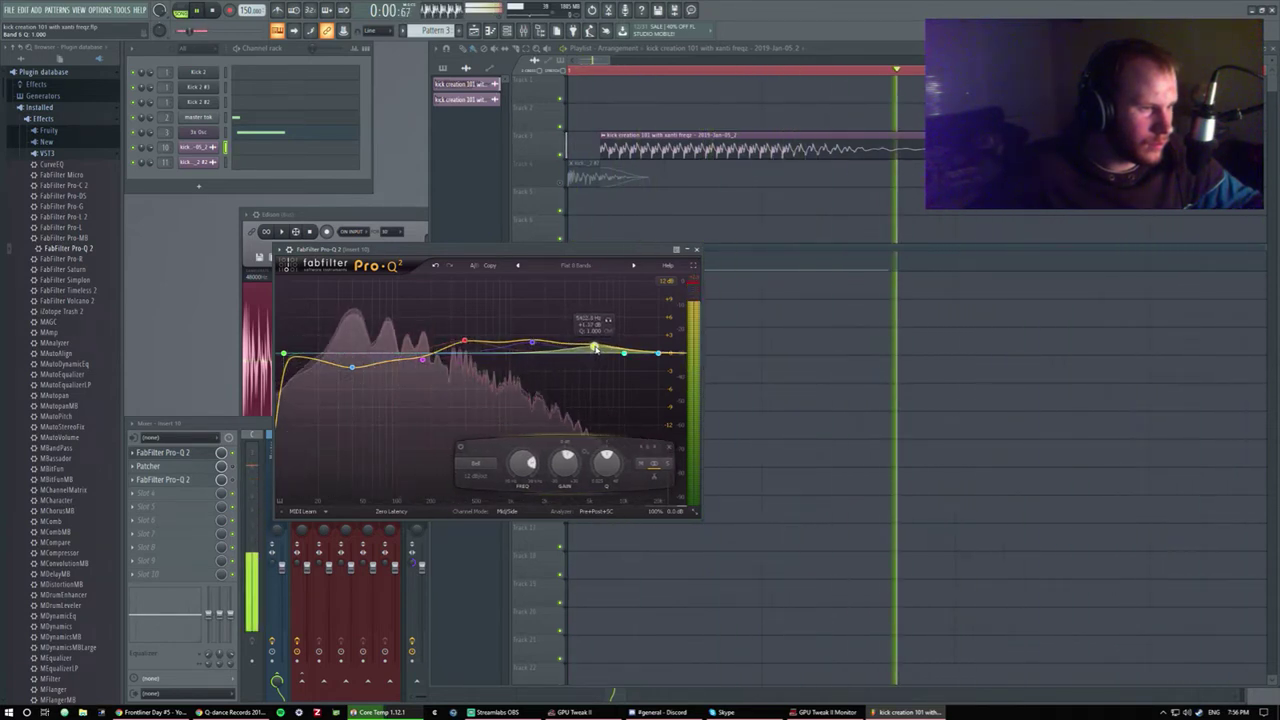
left_click(695, 249)
left_click(231, 439)
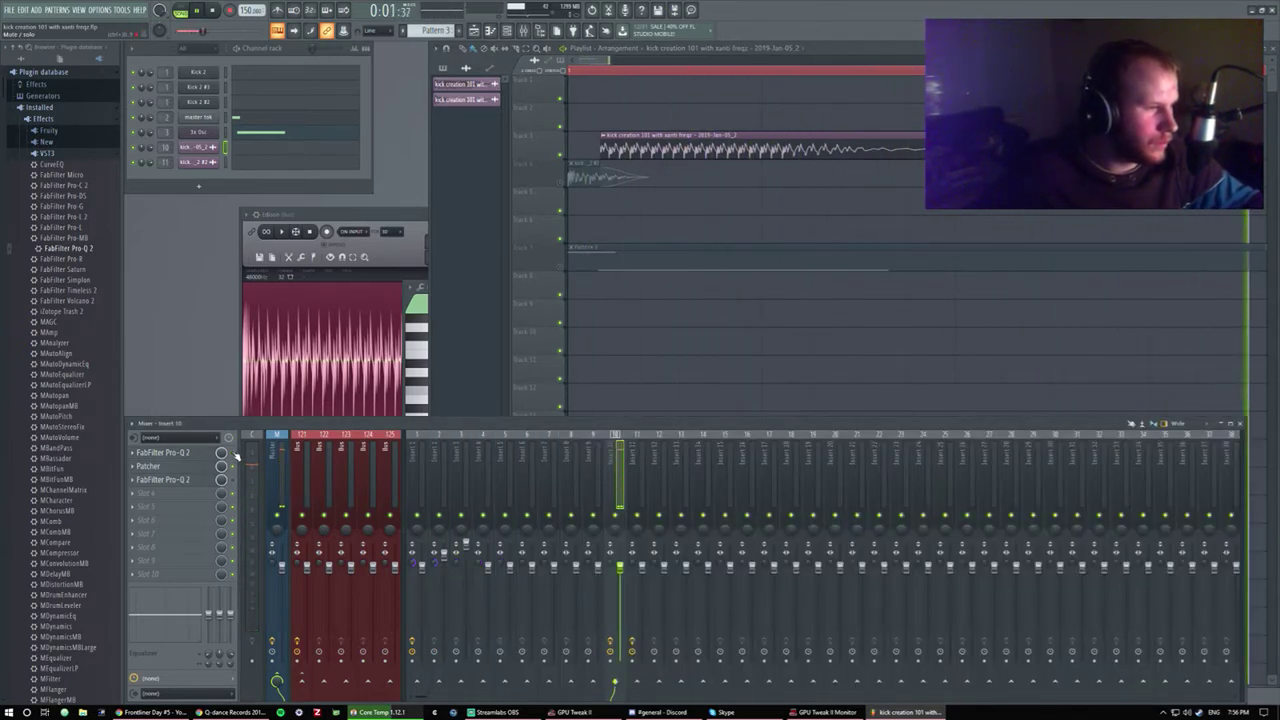
Adjust the Drive of the clip distortion in insert 10's Patcher while the tail plays, and close it.
left_click(204, 467)
left_click_drag(323, 216, 508, 193)
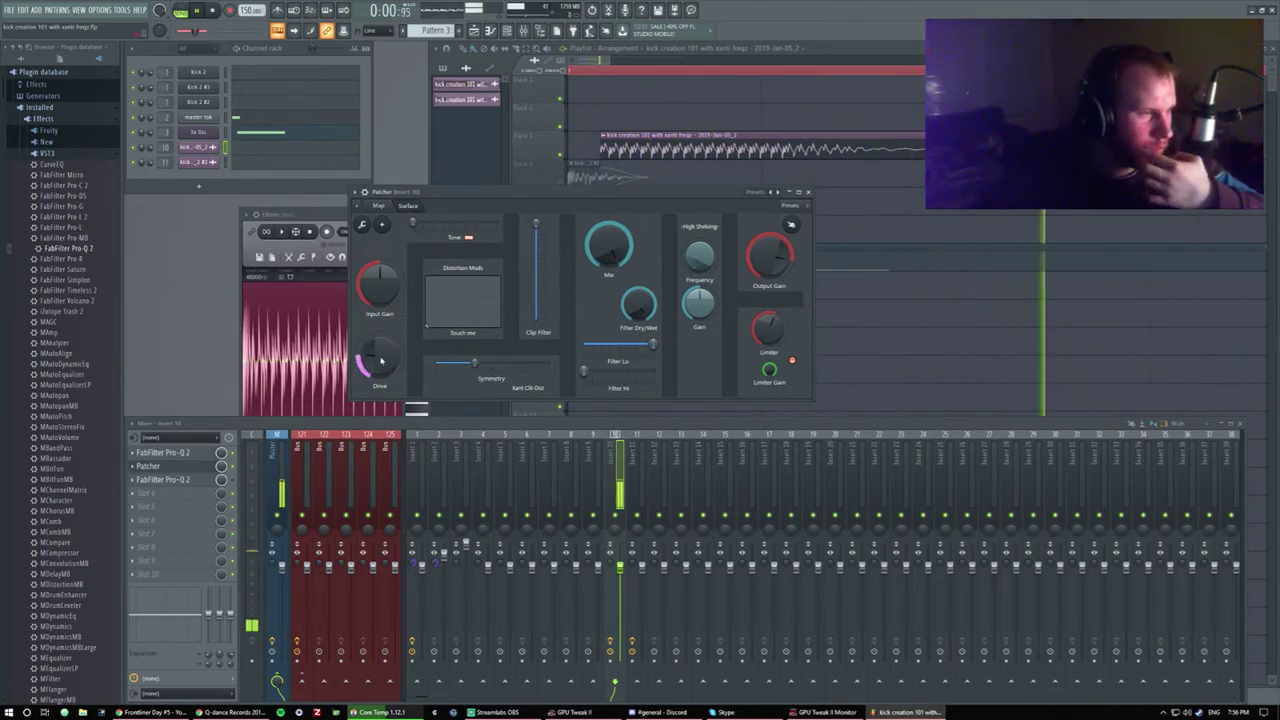
left_click(810, 191)
Check insert 11's Patcher, and lower the symmetry and raise the high-shelving gain in insert 10's Patcher.
left_click(641, 470)
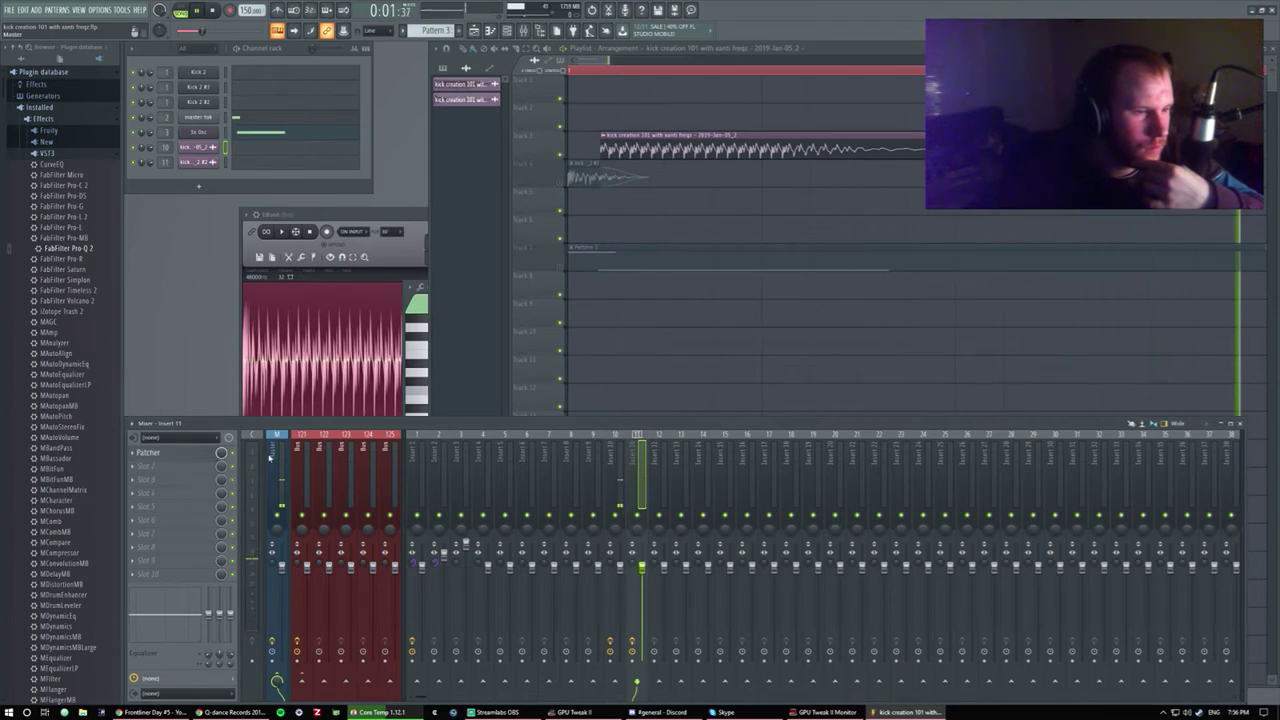
left_click(150, 452)
left_click(673, 206)
left_click(619, 470)
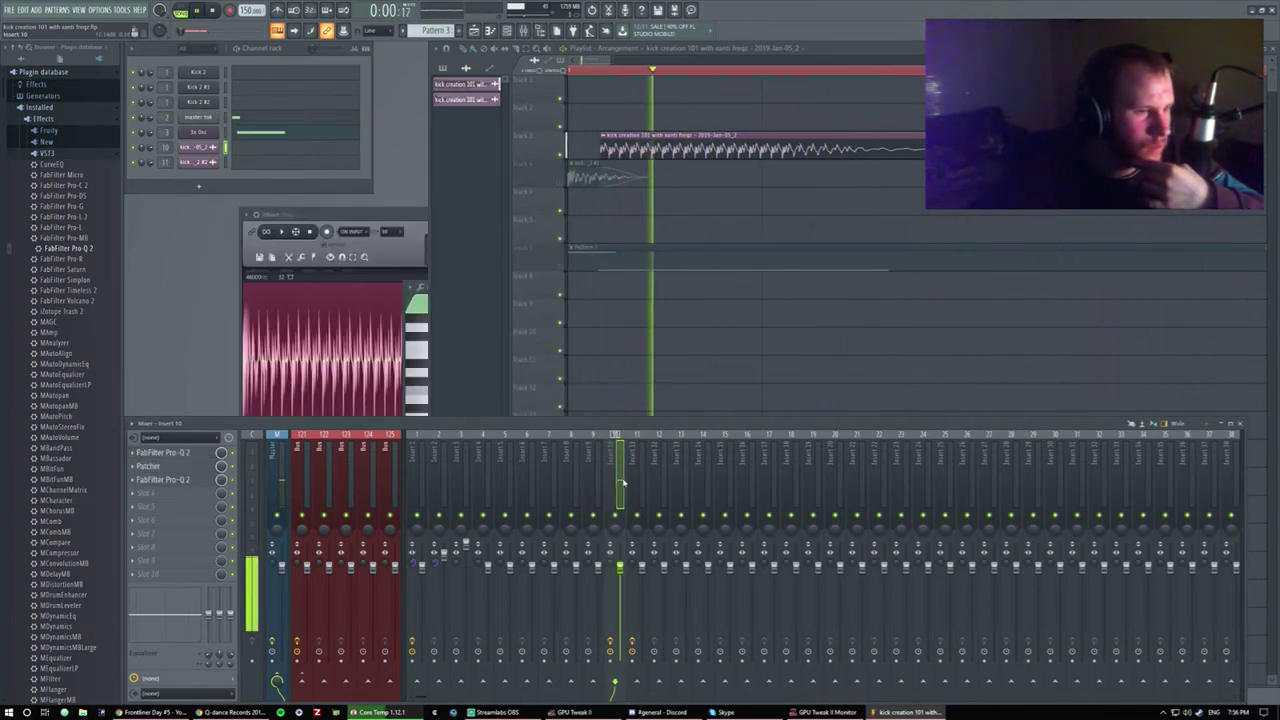
left_click(150, 466)
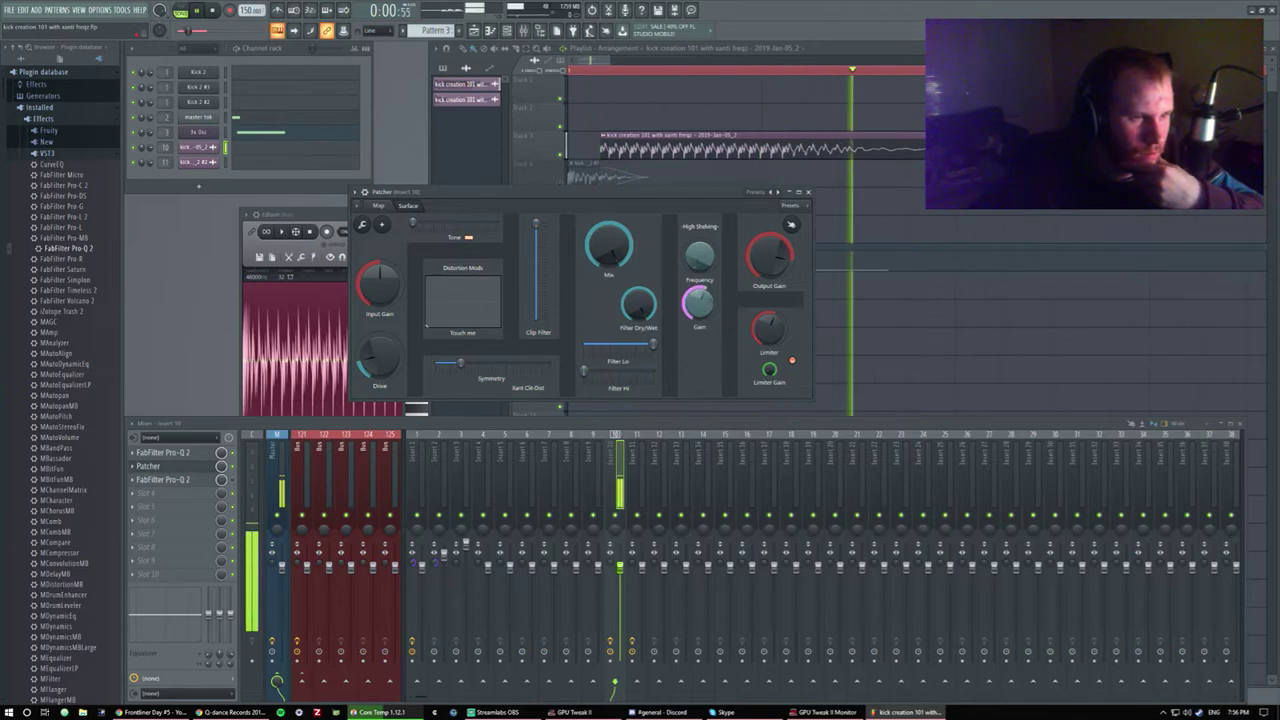
left_click(808, 191)
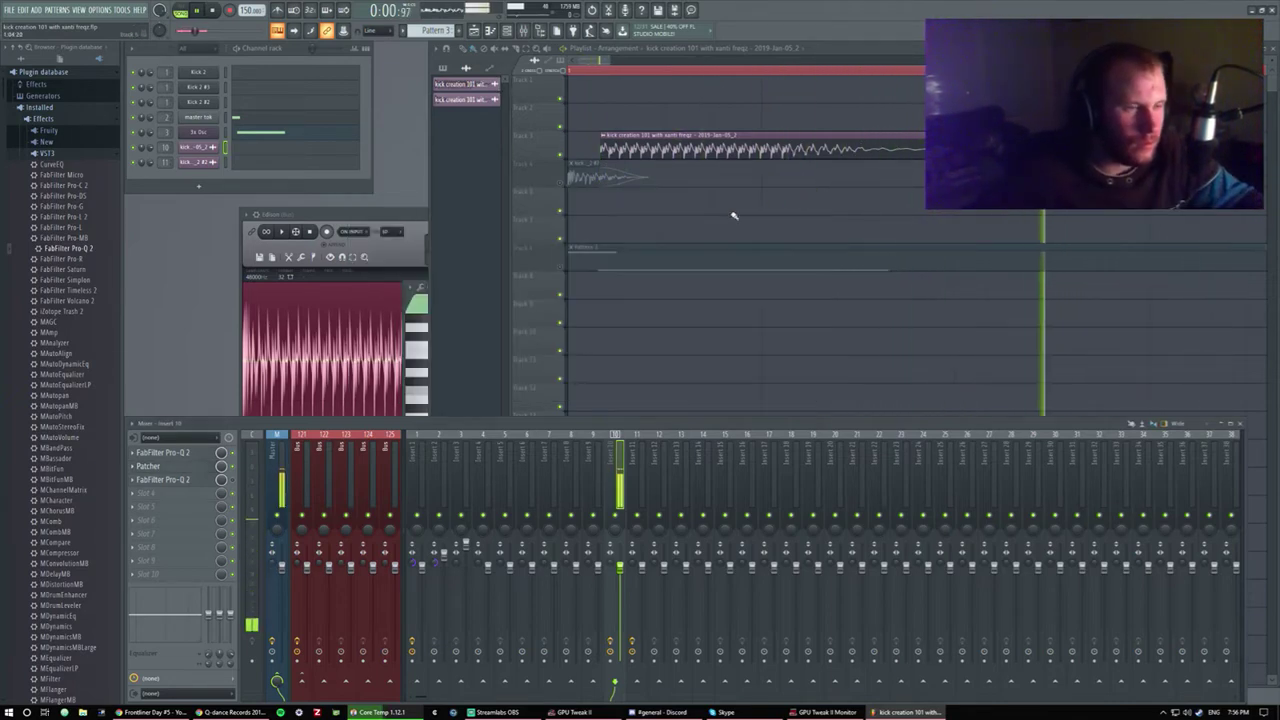
Load the Flat 8 Bands preset in the second FabFilter Pro-Q 2 on insert 10, after Patcher.
left_click(180, 480)
left_click_drag(330, 91, 547, 175)
left_click(643, 191)
mouse_move(655, 213)
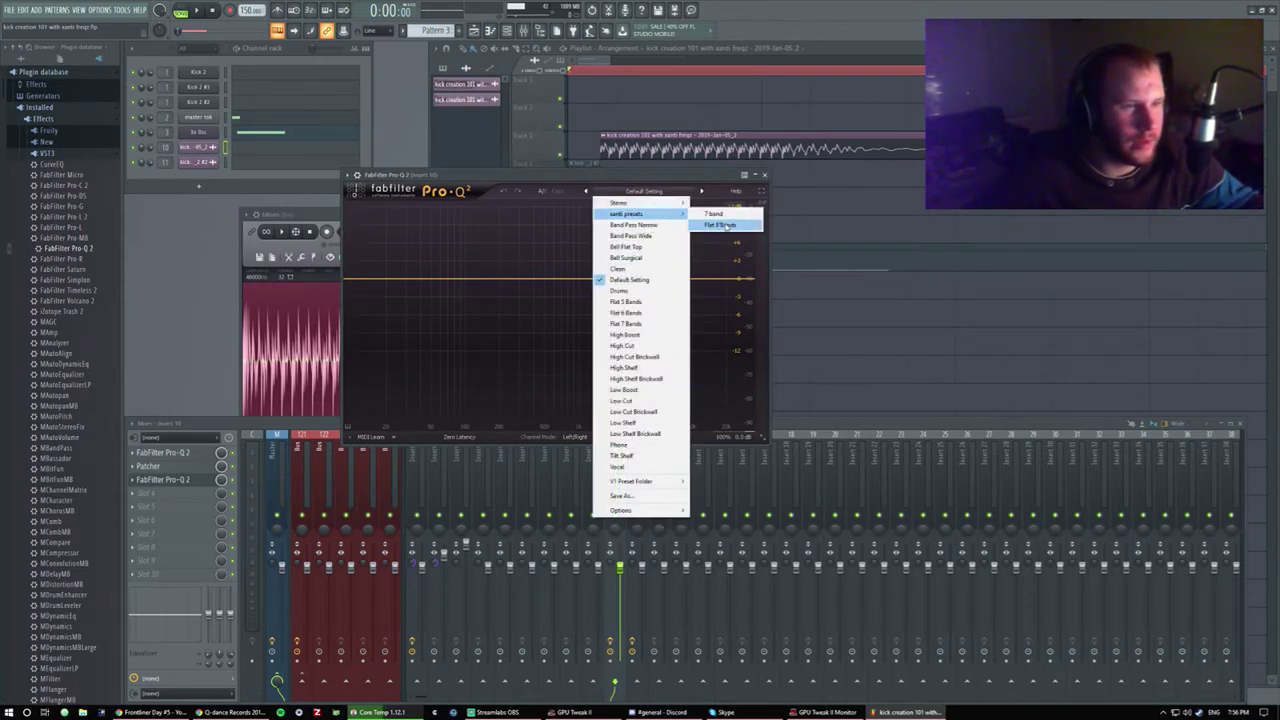
left_click(729, 224)
left_click_drag(625, 176, 744, 161)
key("space")
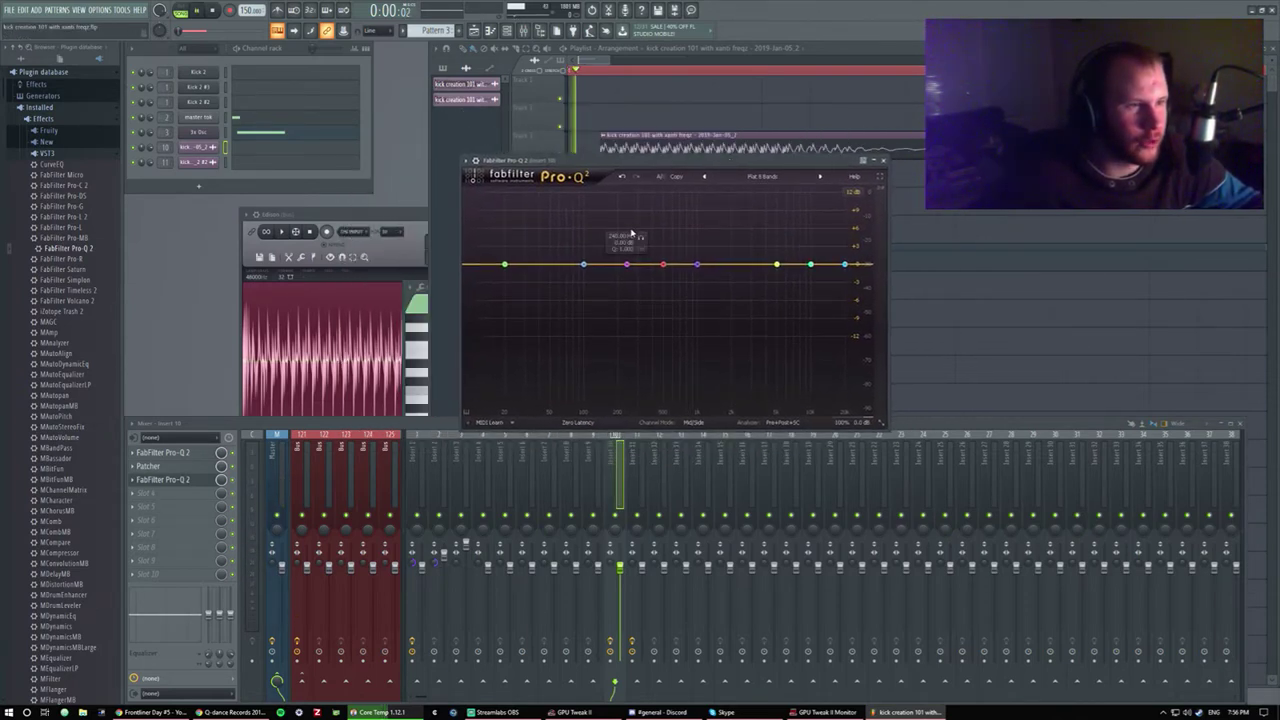
Set the second equalizer's first band to a low cut near 24 Hz and shape its low-mid bands with two boosts around a cut.
left_click(504, 266)
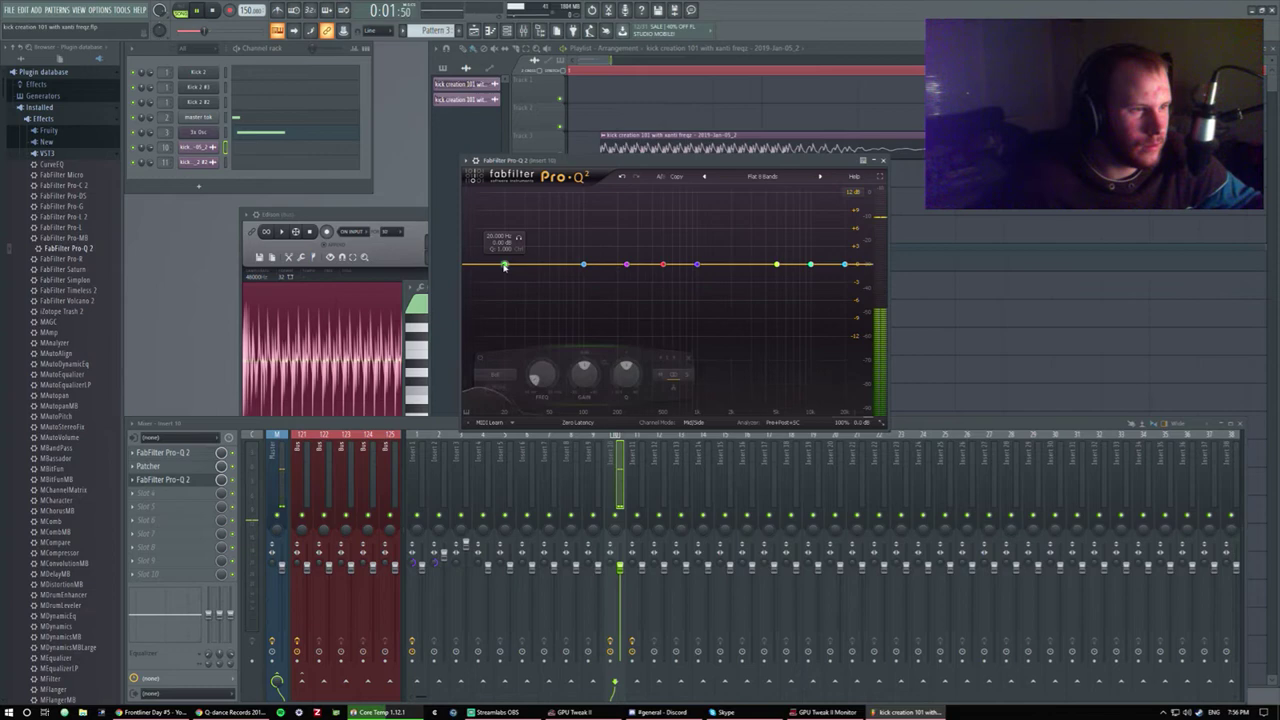
left_click(495, 374)
left_click(517, 411)
mouse_move(539, 377)
left_mouse_down()
mouse_move(533, 398)
mouse_move(536, 375)
left_mouse_up()
key("space")
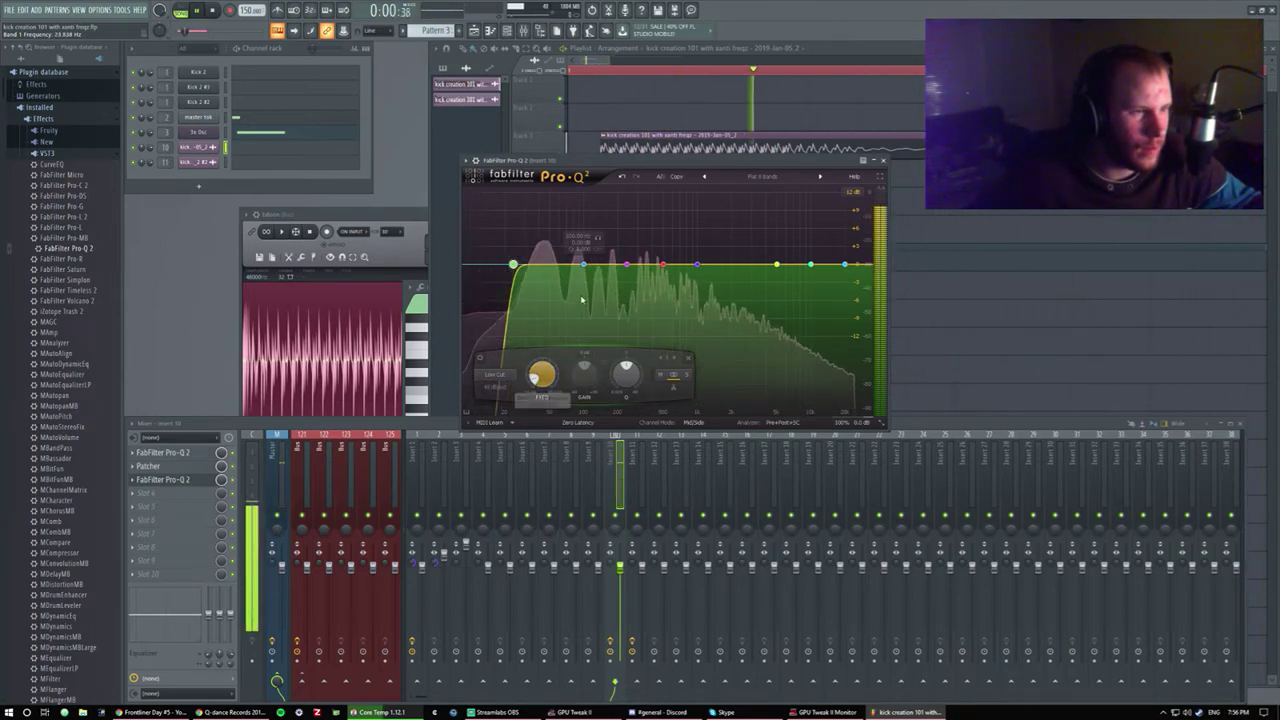
left_click_drag(583, 264, 648, 252)
scroll(613, 297, "up", 3)
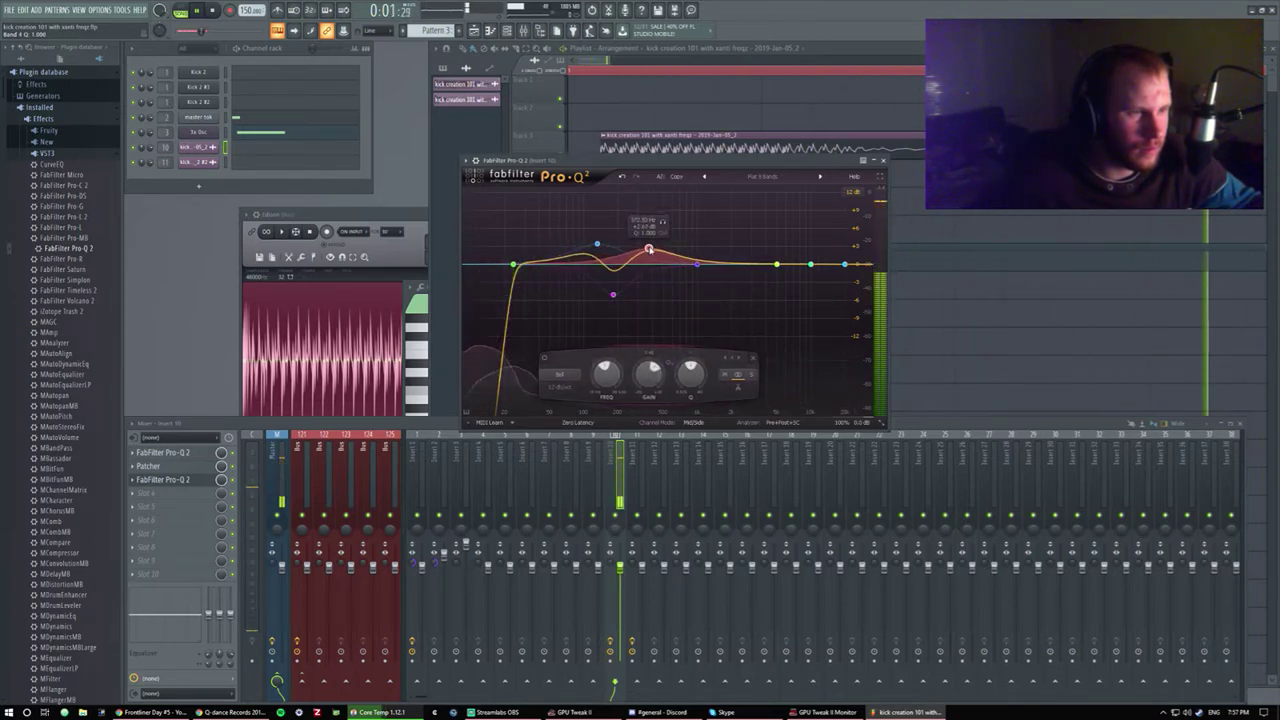
Refine insert 10's Patcher distortion with more Drive, maximum Filter Lo, slightly raised Filter Hi and increased symmetry.
left_click(160, 466)
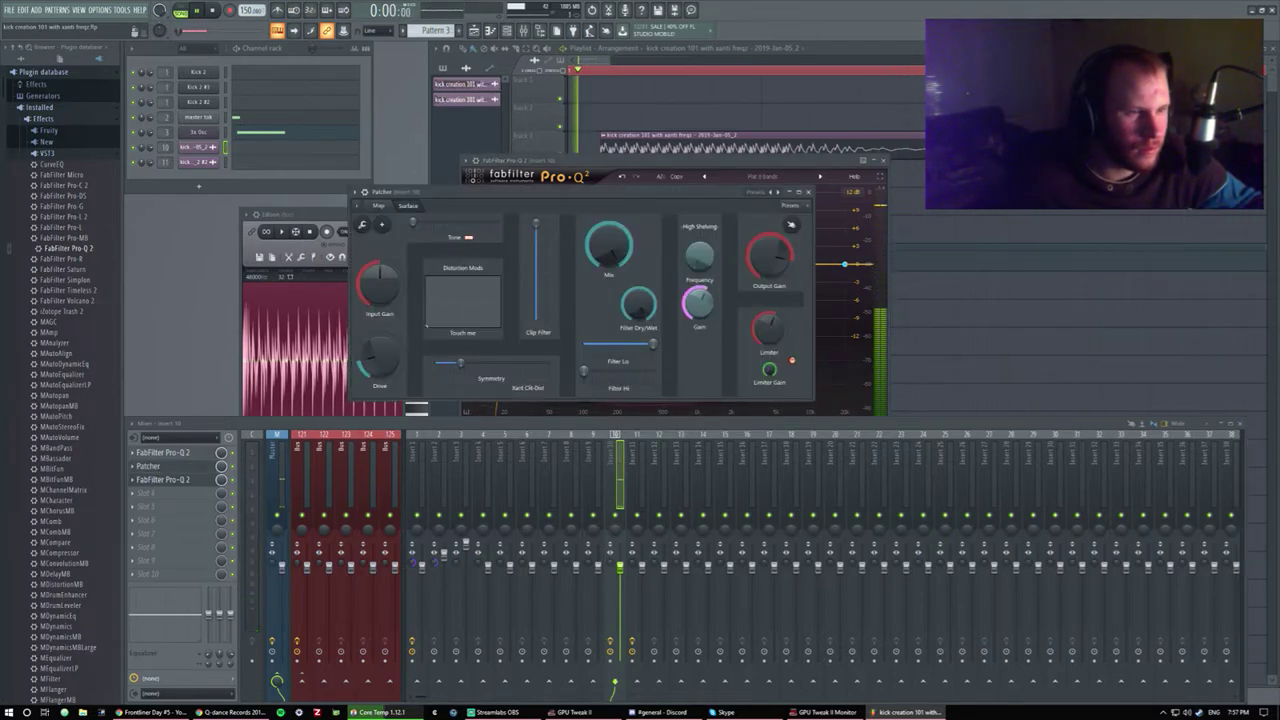
left_click_drag(378, 360, 378, 340)
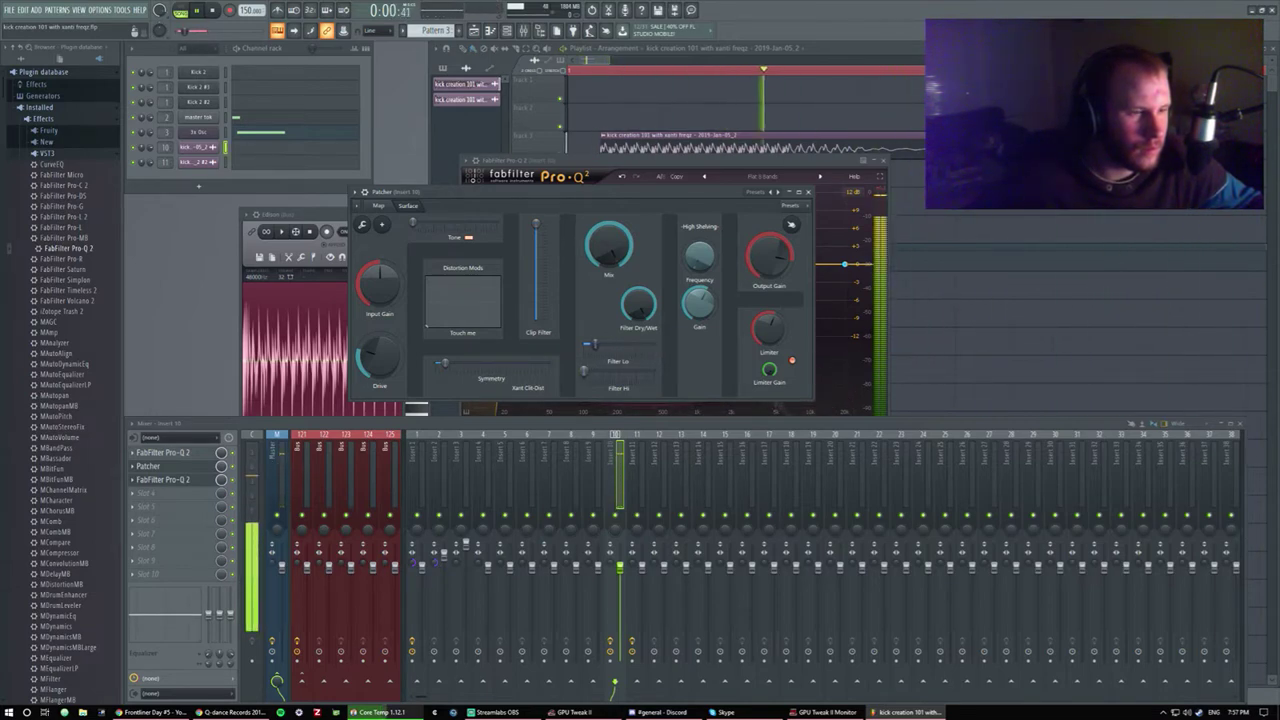
left_click_drag(592, 344, 652, 344)
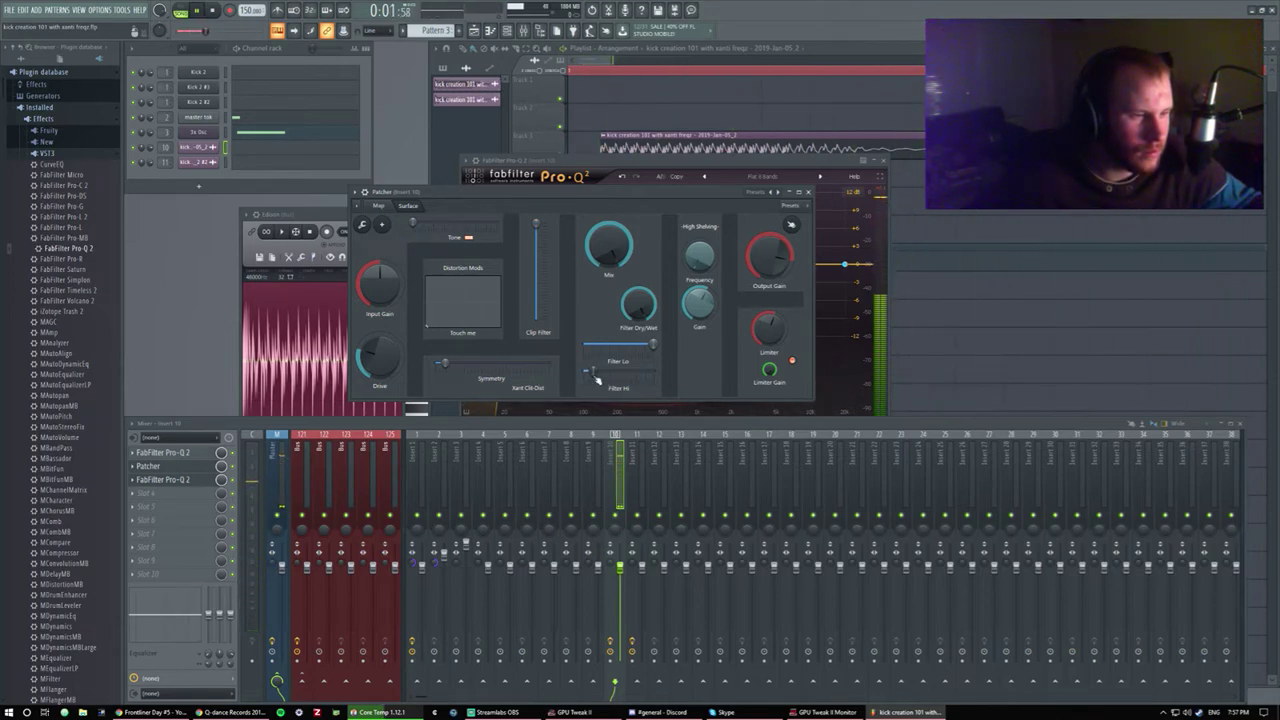
left_click_drag(459, 371, 466, 371)
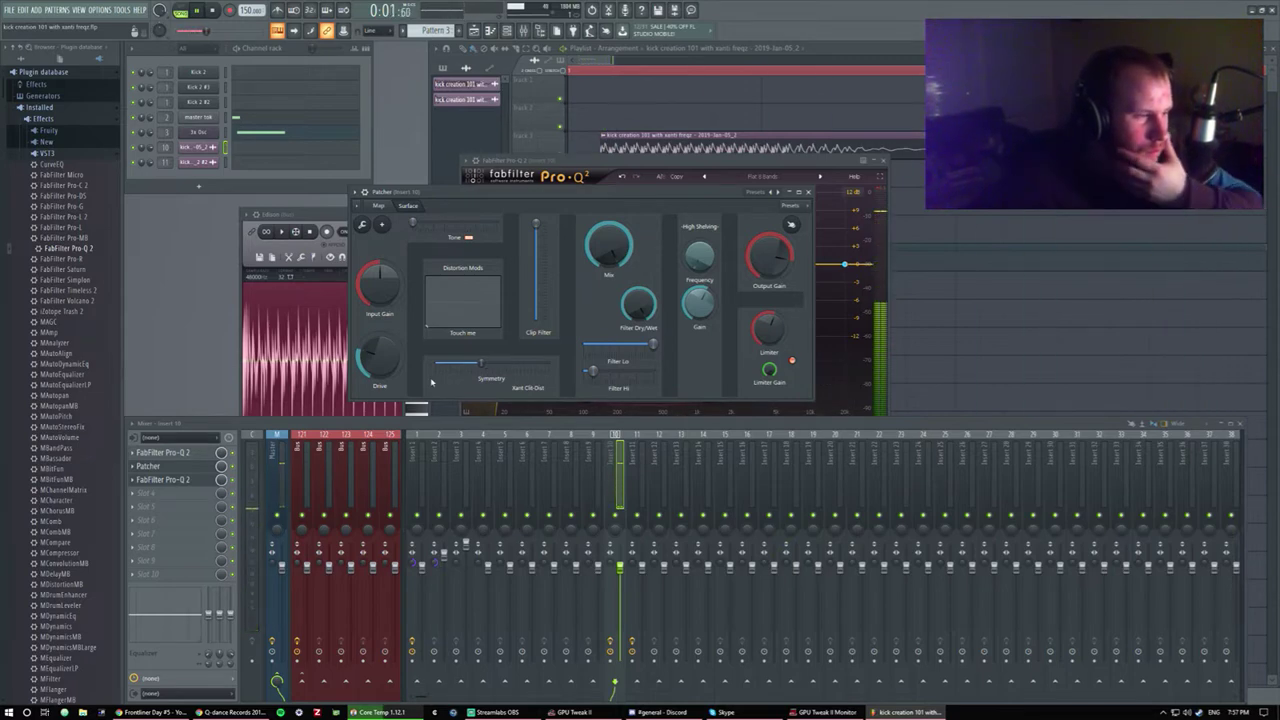
left_click(810, 192)
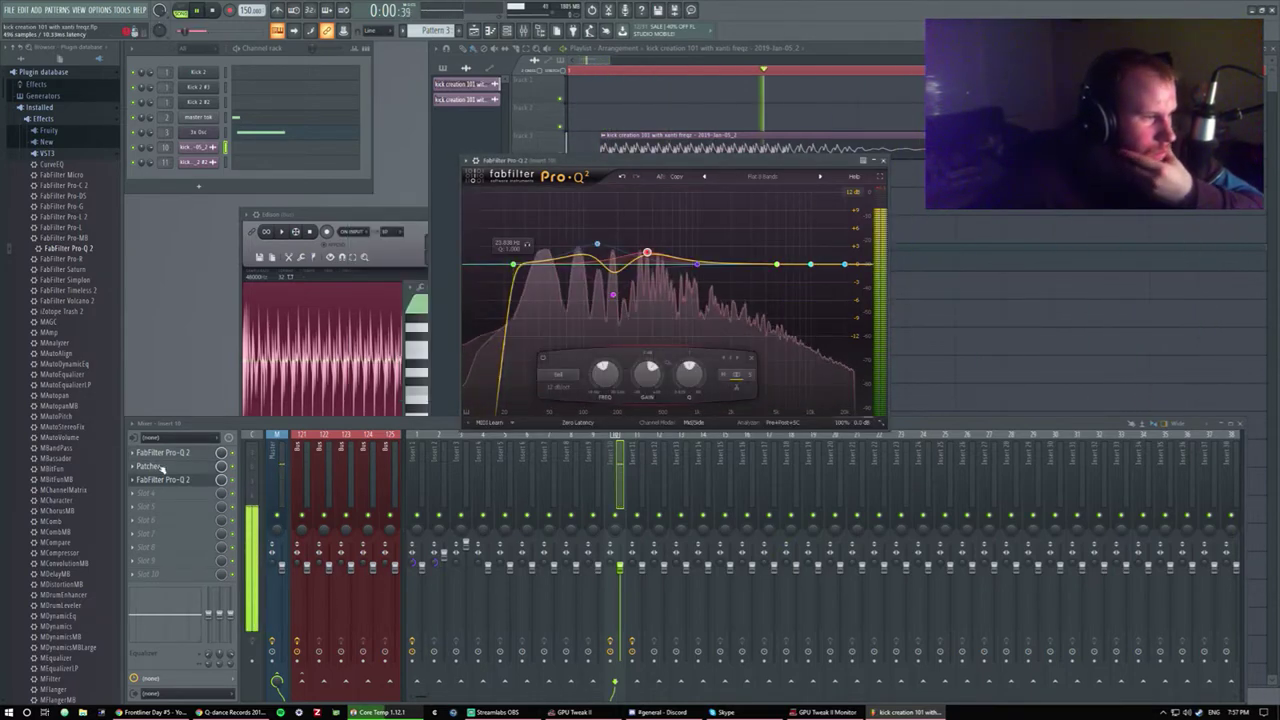
Return the high-shelving gain in insert 10's Patcher to centre and adjust the output gain while the tail plays.
left_click(180, 481)
left_click(183, 484)
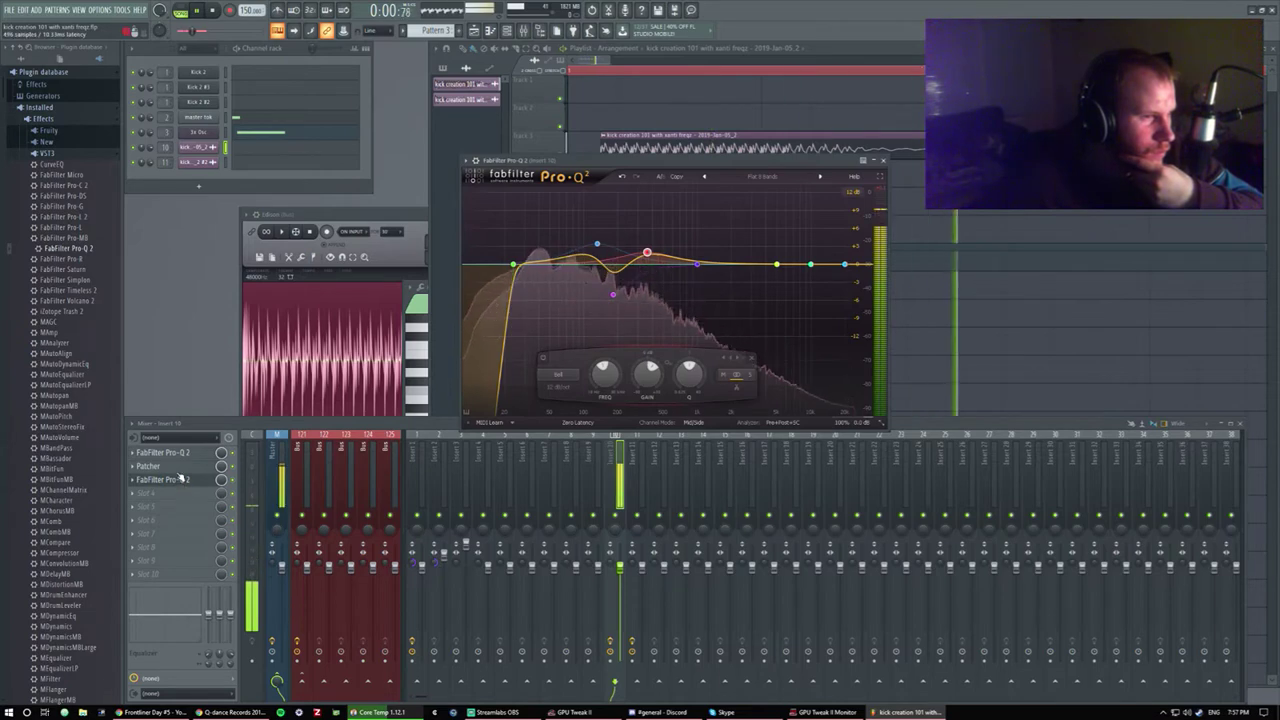
left_click(148, 466)
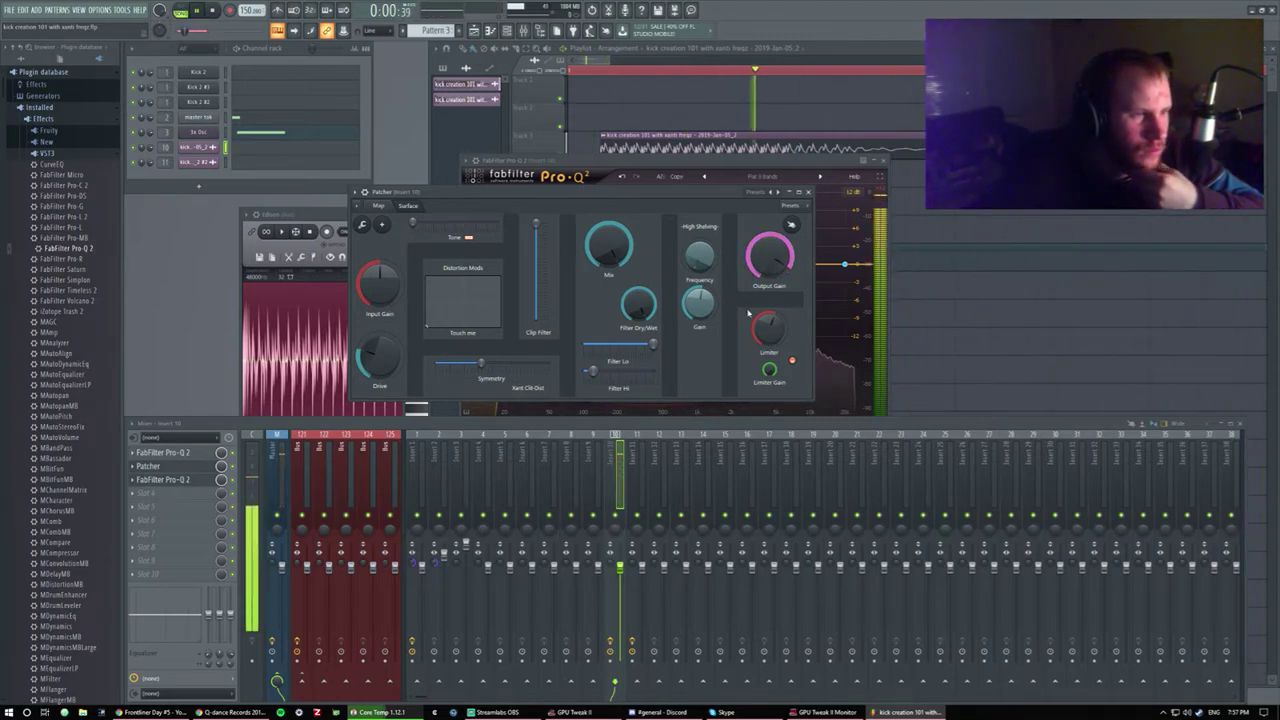
right_click(714, 312)
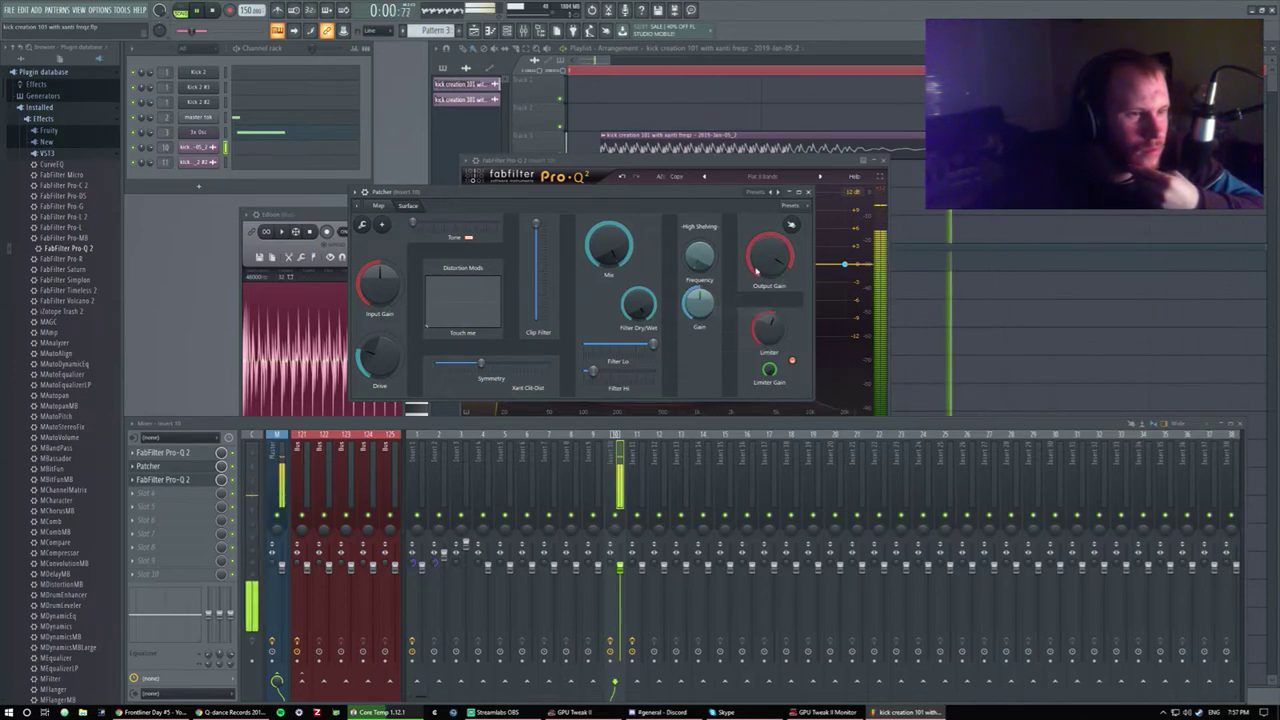
left_click(810, 194)
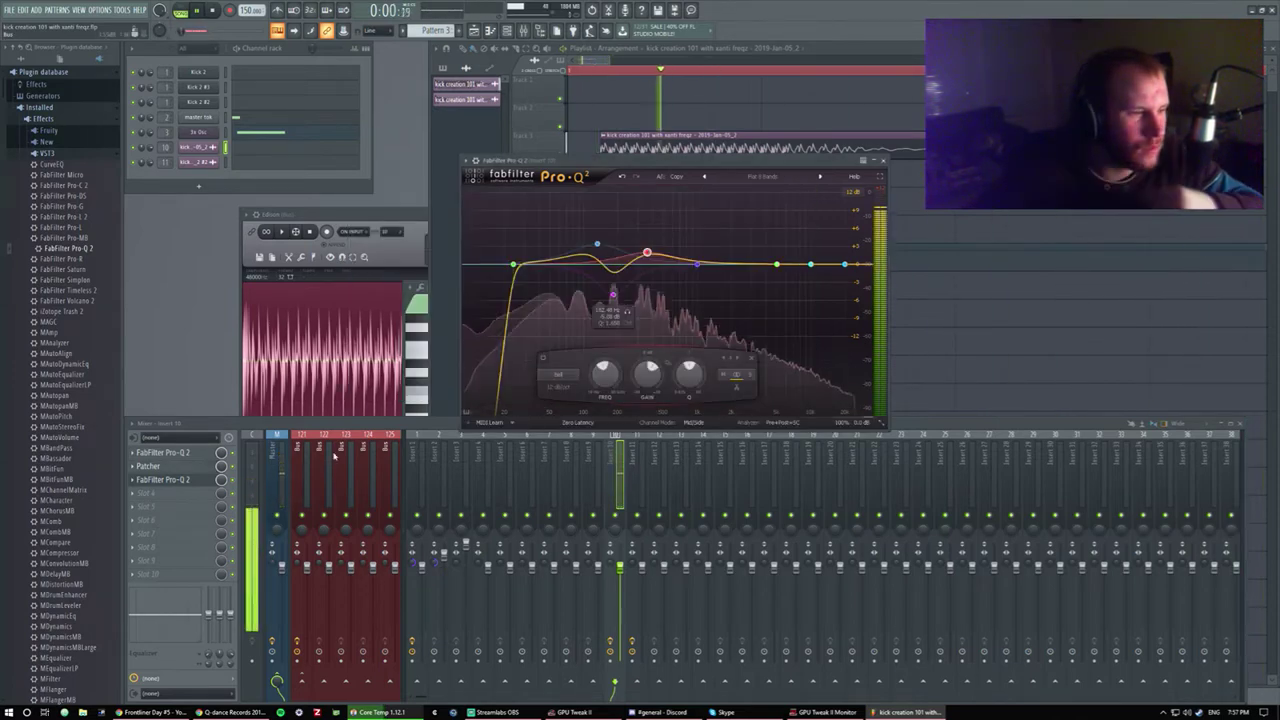
Strengthen the low-mid boosts and cut in the second equalizer, lower its output level, and close it.
left_click(181, 481)
key("space")
left_click(181, 481)
left_click_drag(650, 254, 592, 237)
key("space")
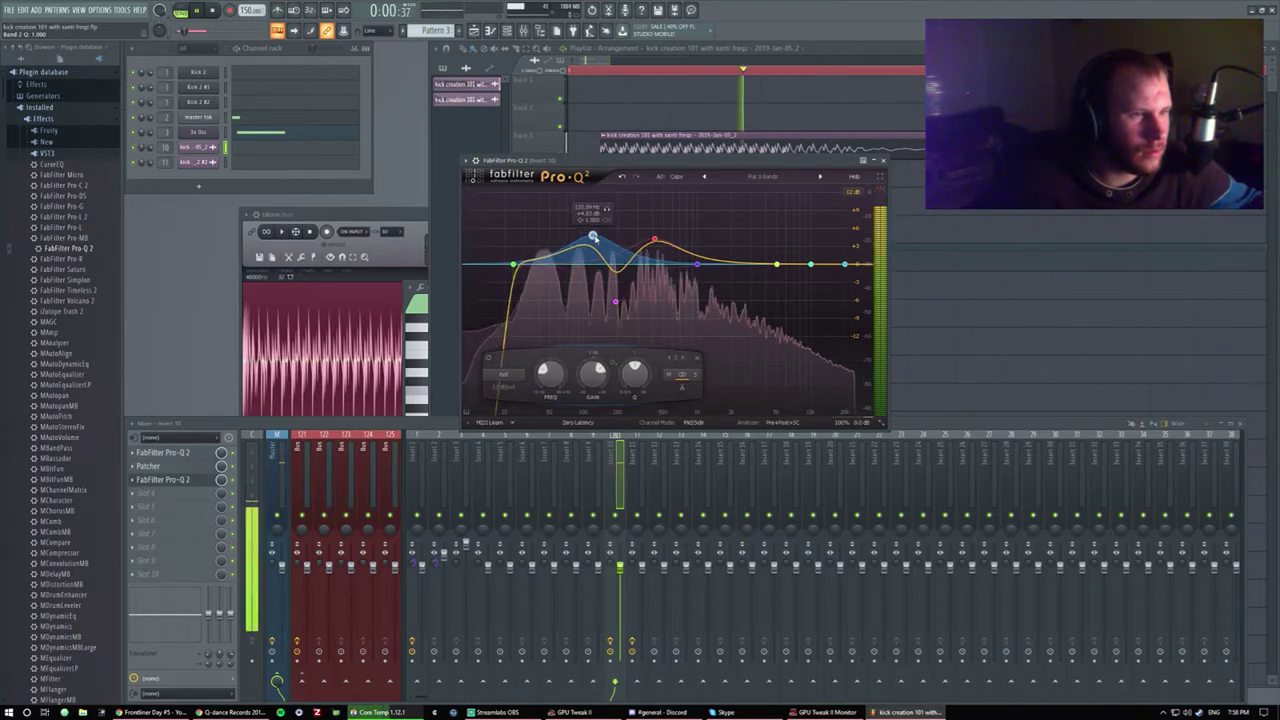
mouse_move(852, 380)
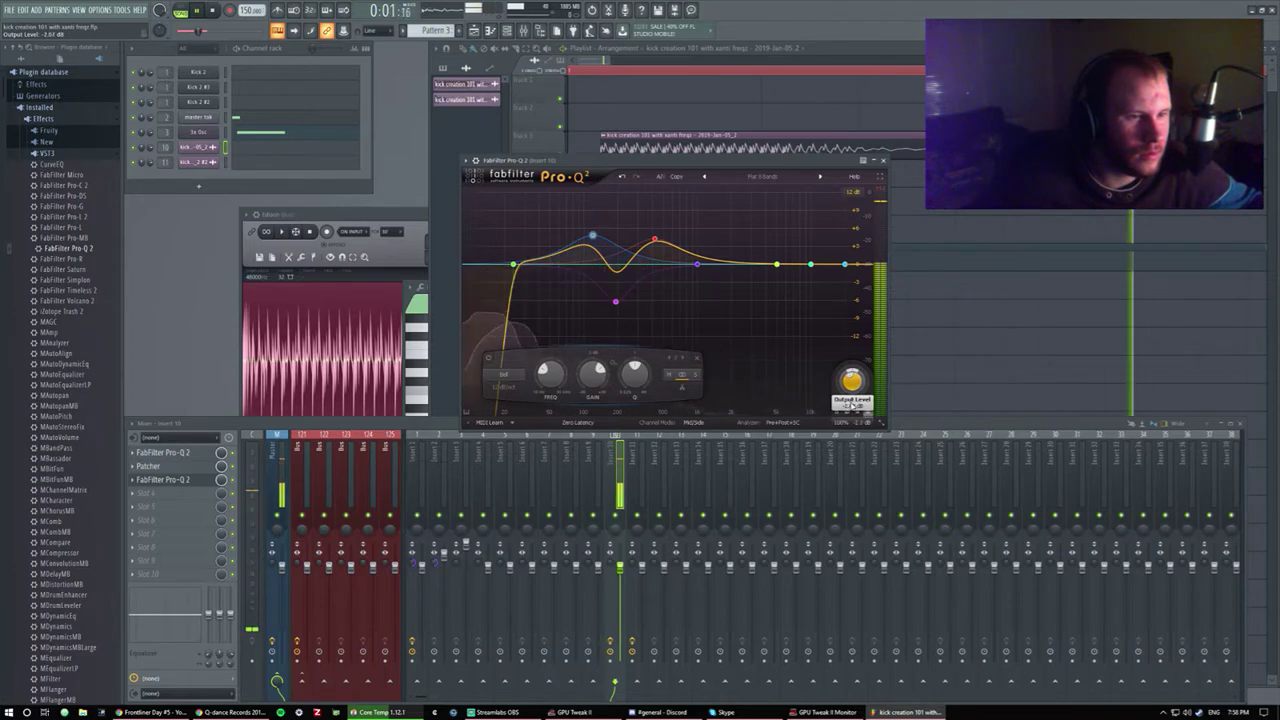
left_click(882, 160)
Reopen the Patcher clip distortion on insert 10.
left_click(150, 466)
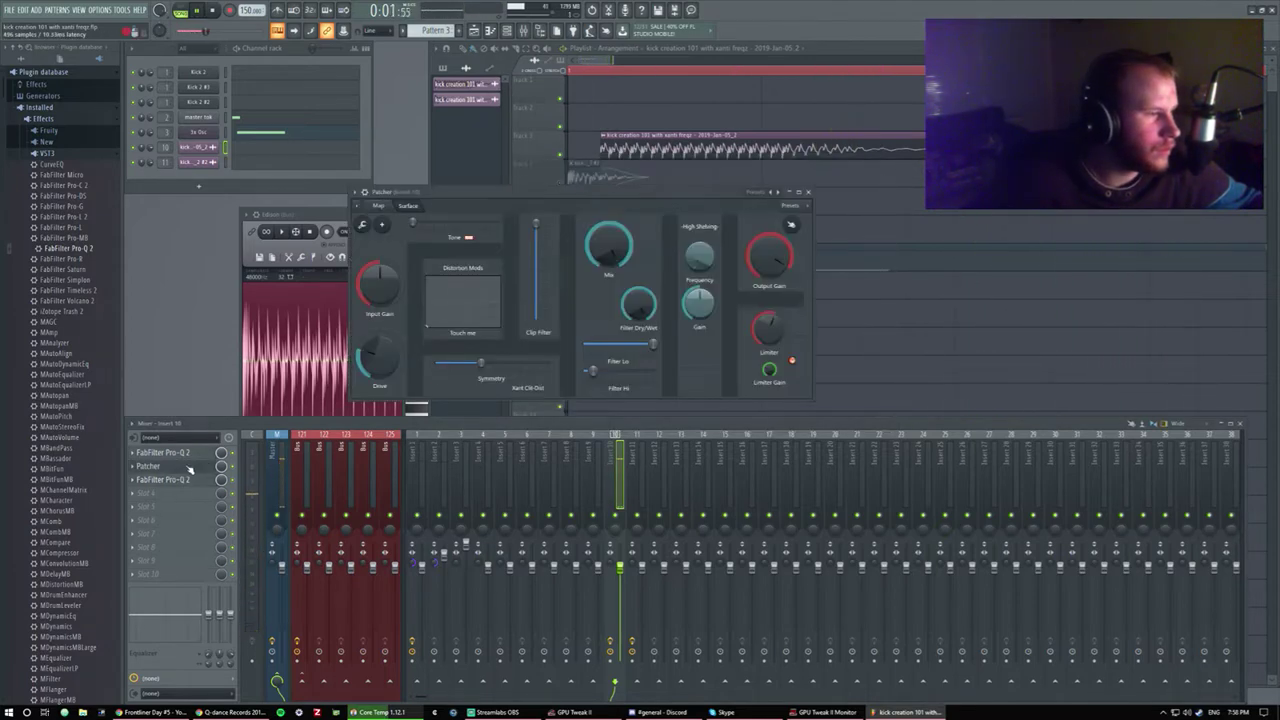
In insert 10's first FabFilter Pro-Q 2, cut the purple band near 175 Hz by about 2.75 dB with Q 2.577, and close the equalizer.
left_click(190, 464)
left_click(180, 455)
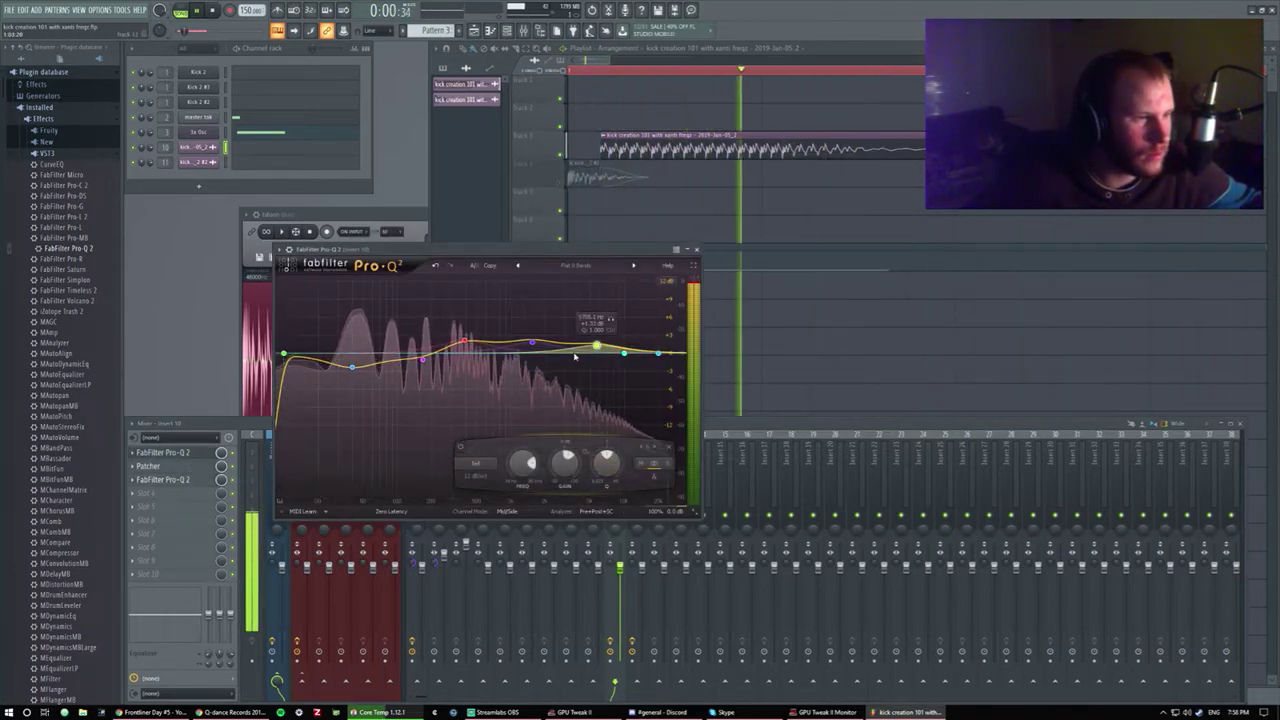
left_click_drag(464, 343, 424, 368)
scroll(424, 370, "up", 5)
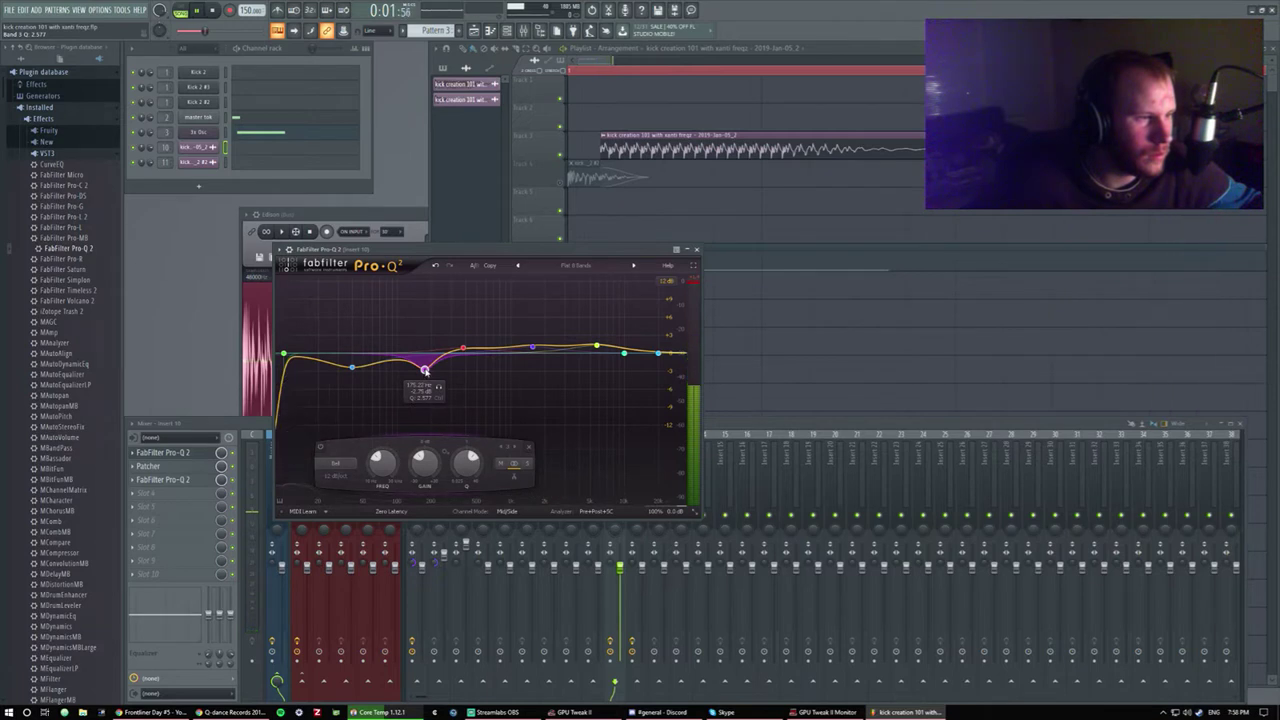
left_click(696, 249)
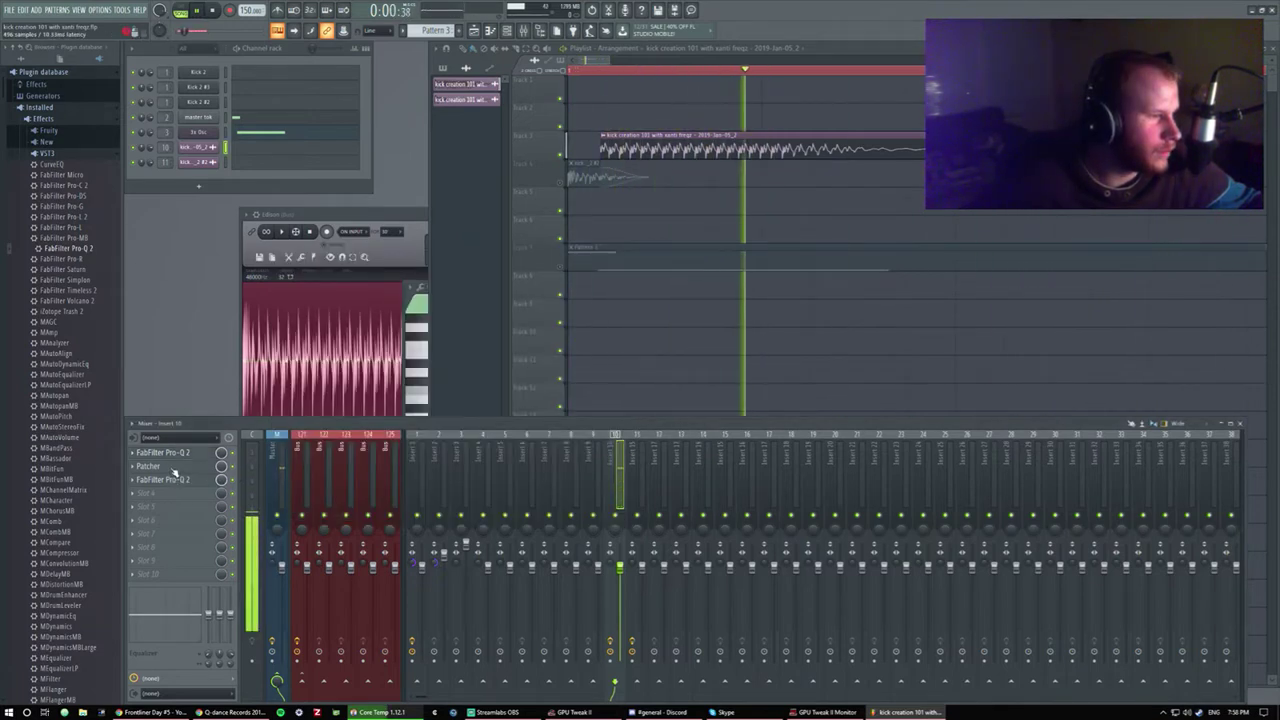
Reshape the first Pro-Q 2 curve: boost the lower purple band, cut the red band about 1.25 dB and the yellow band about 2 dB.
left_click(165, 466)
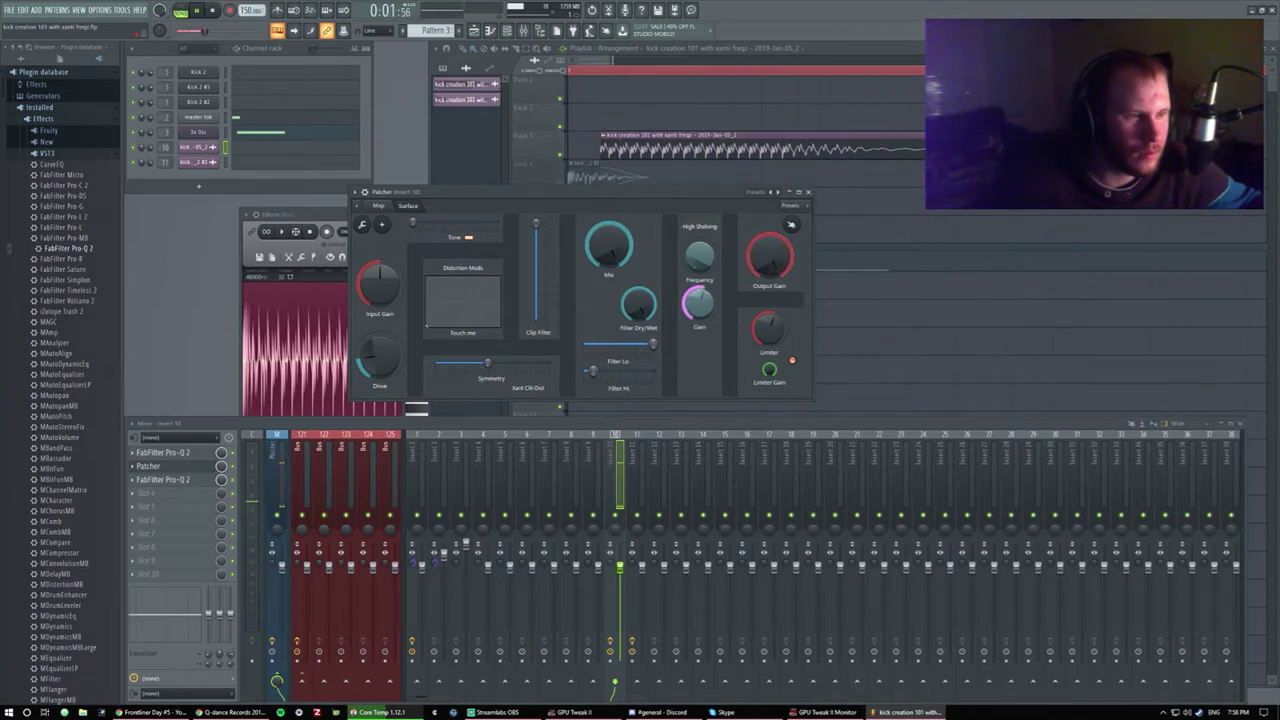
left_click(163, 452)
left_click_drag(423, 366, 462, 361)
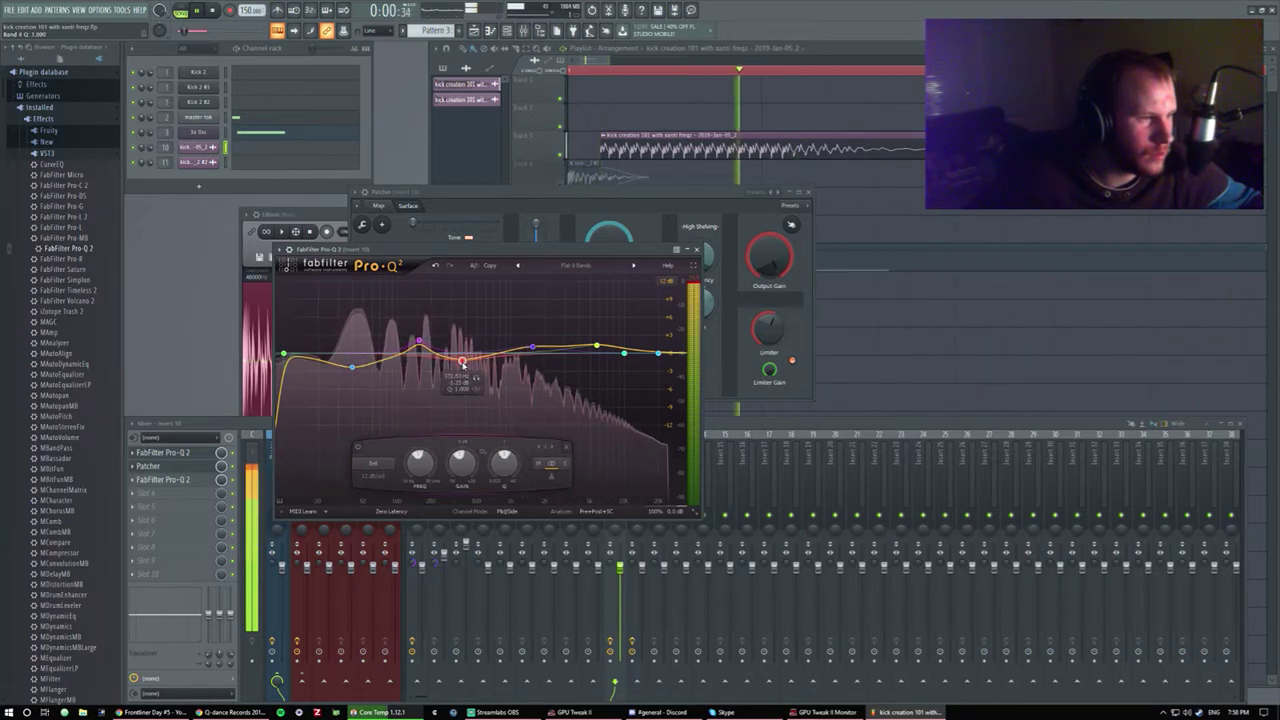
mouse_move(352, 367)
left_mouse_down()
mouse_move(349, 338)
mouse_move(347, 362)
left_mouse_up()
mouse_move(532, 347)
left_mouse_down()
mouse_move(531, 364)
mouse_move(592, 365)
mouse_move(529, 345)
left_mouse_up()
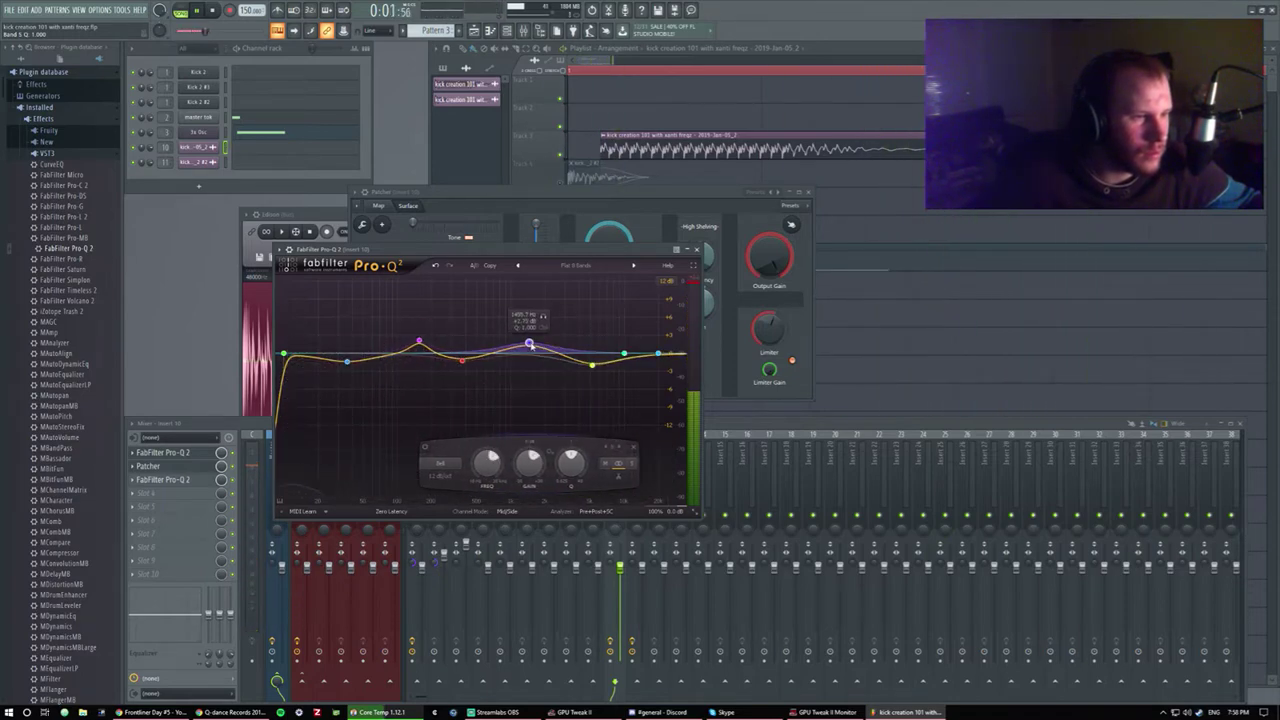
key("space")
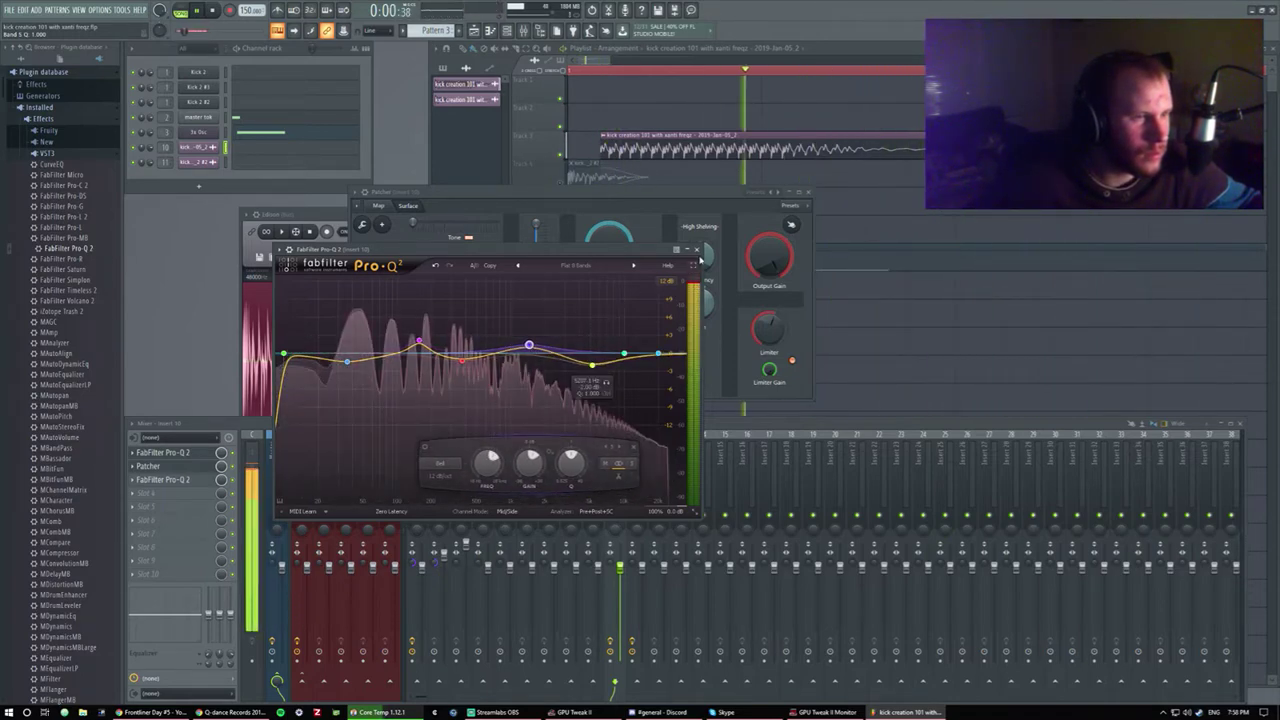
left_click(697, 250)
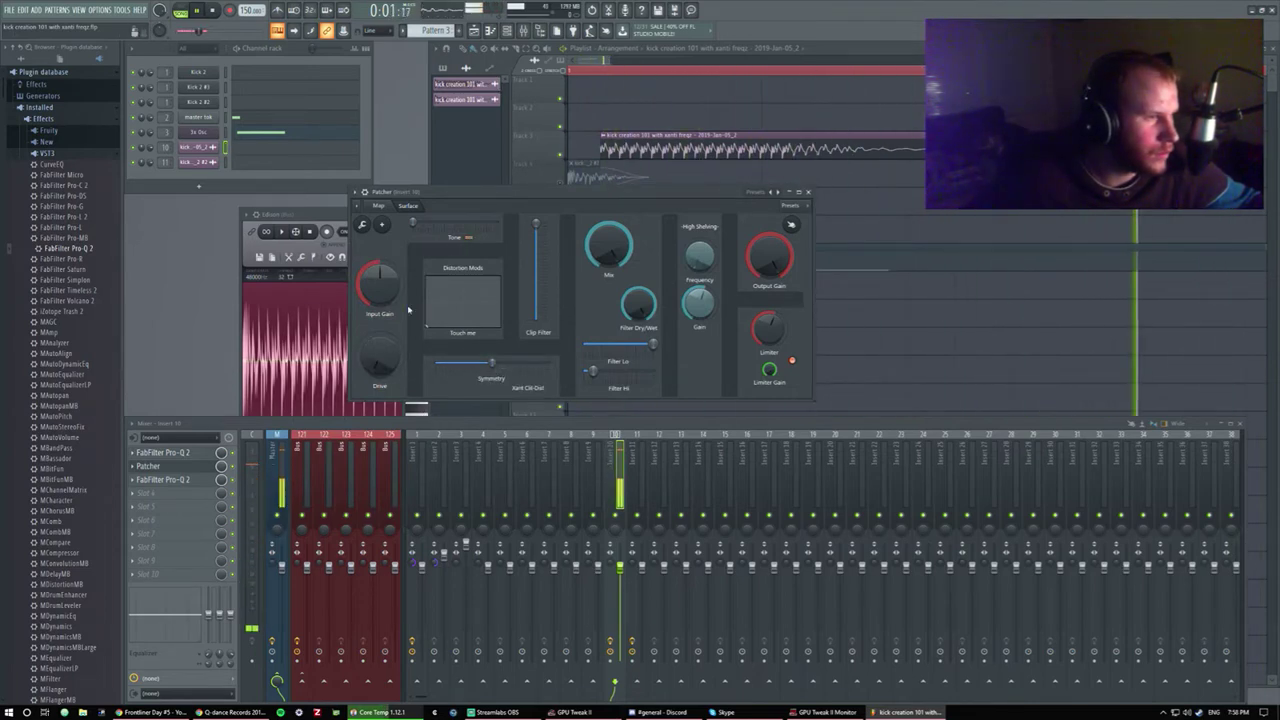
In insert 10's Patcher, raise the Drive slightly, set the Mix to roughly three quarters and bring Filter Hi to its minimum.
left_click_drag(386, 372, 388, 366)
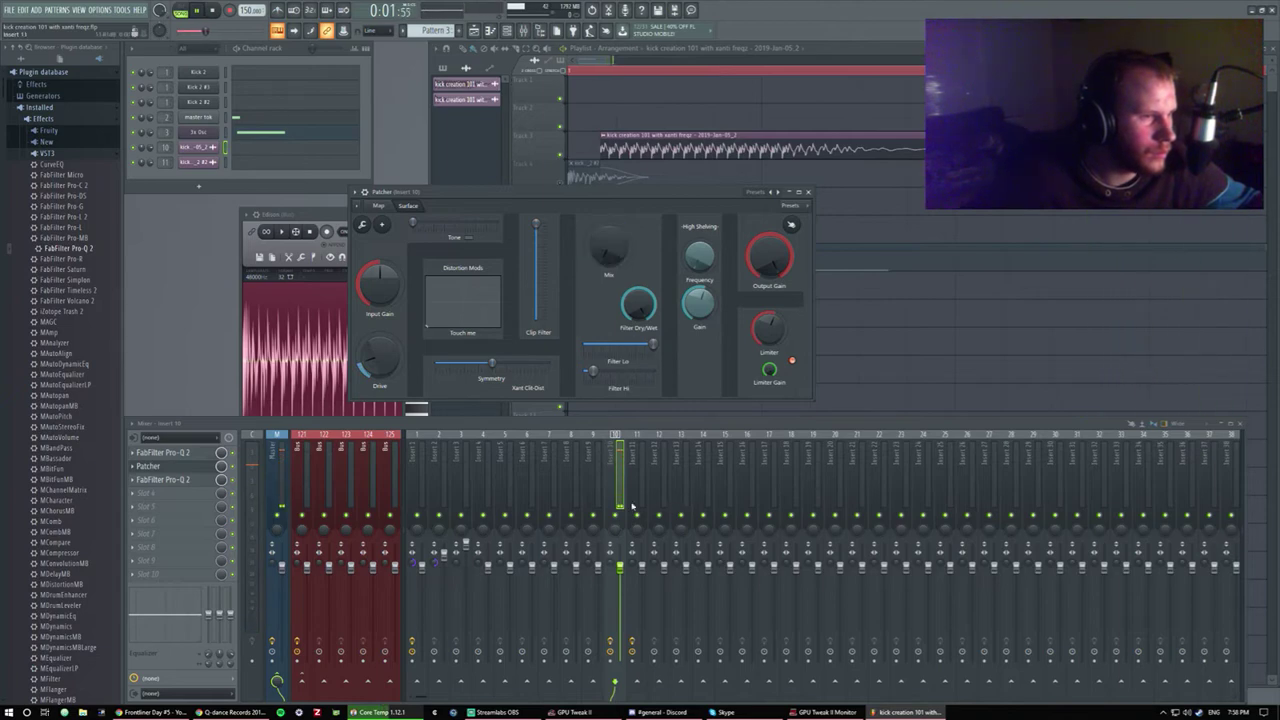
left_click_drag(609, 247, 614, 220)
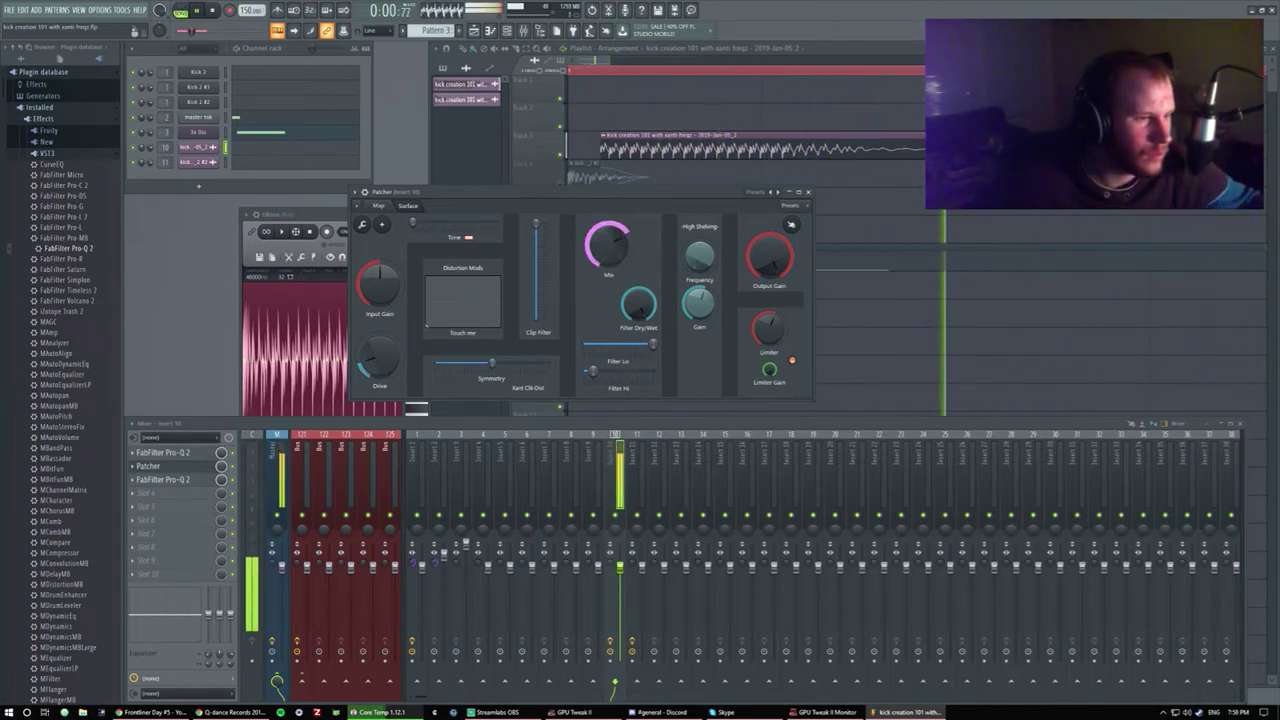
left_click_drag(610, 245, 604, 368)
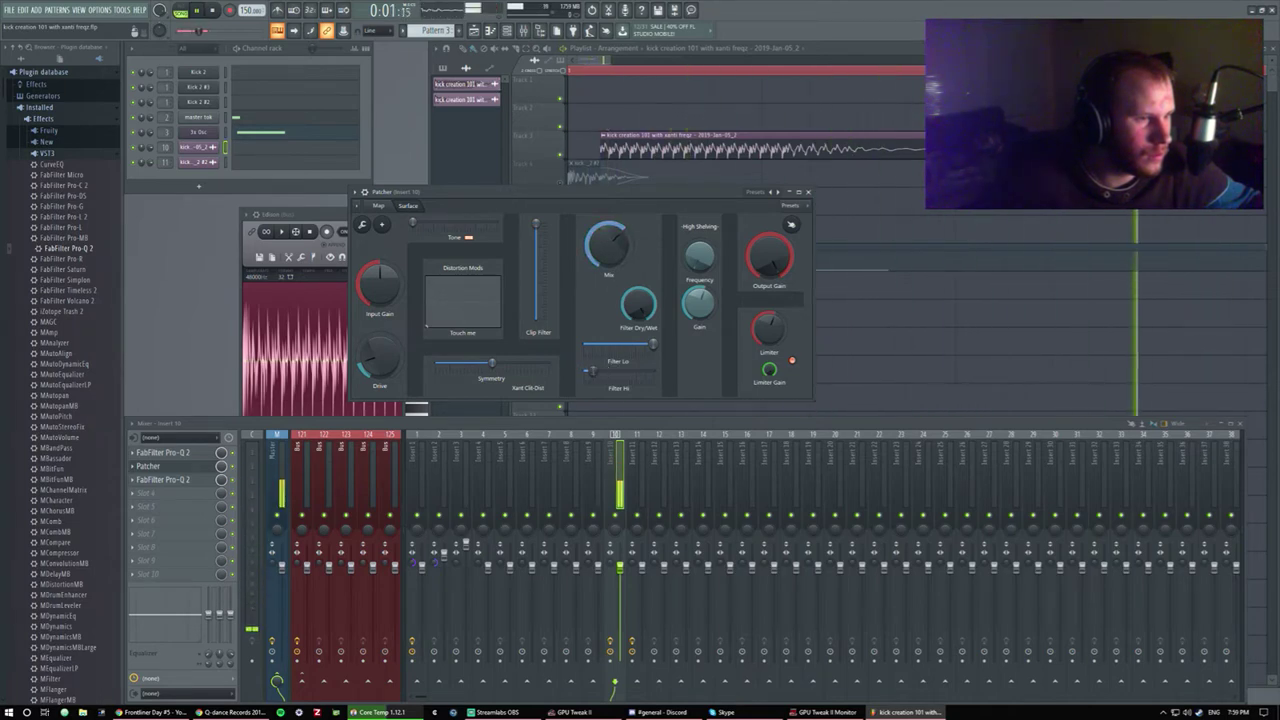
left_click_drag(608, 245, 608, 215)
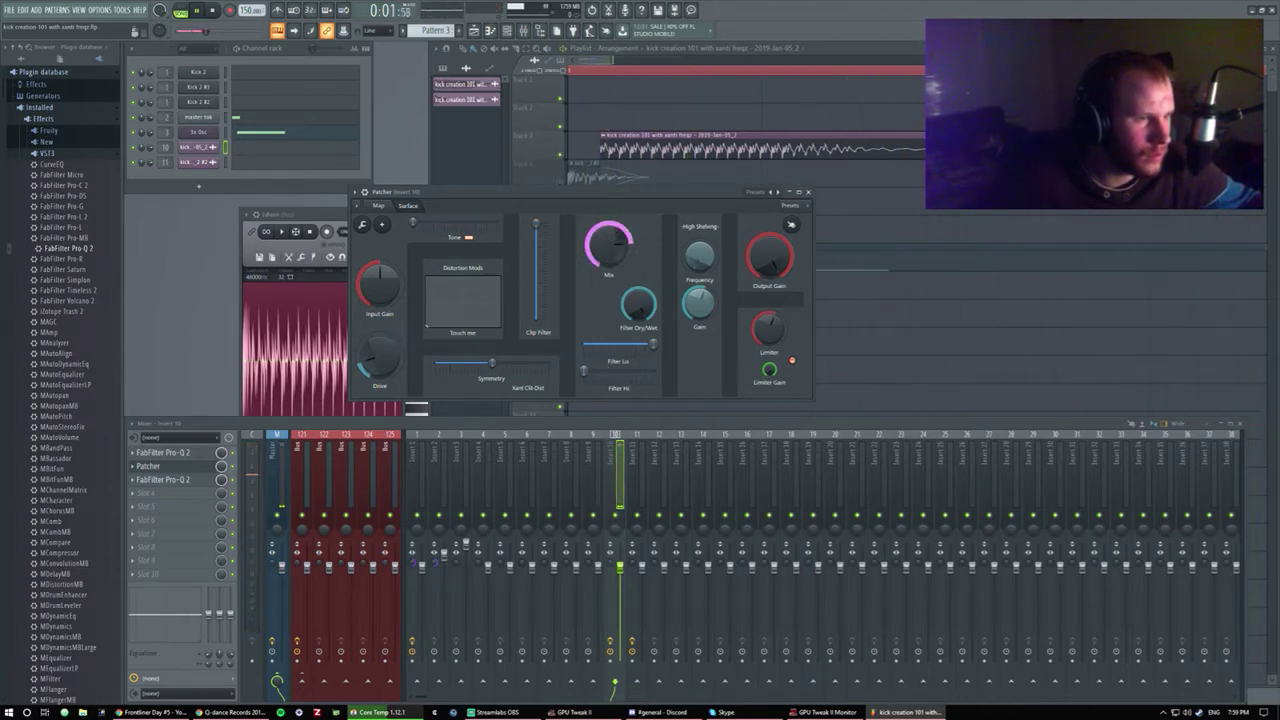
left_click_drag(608, 245, 608, 300)
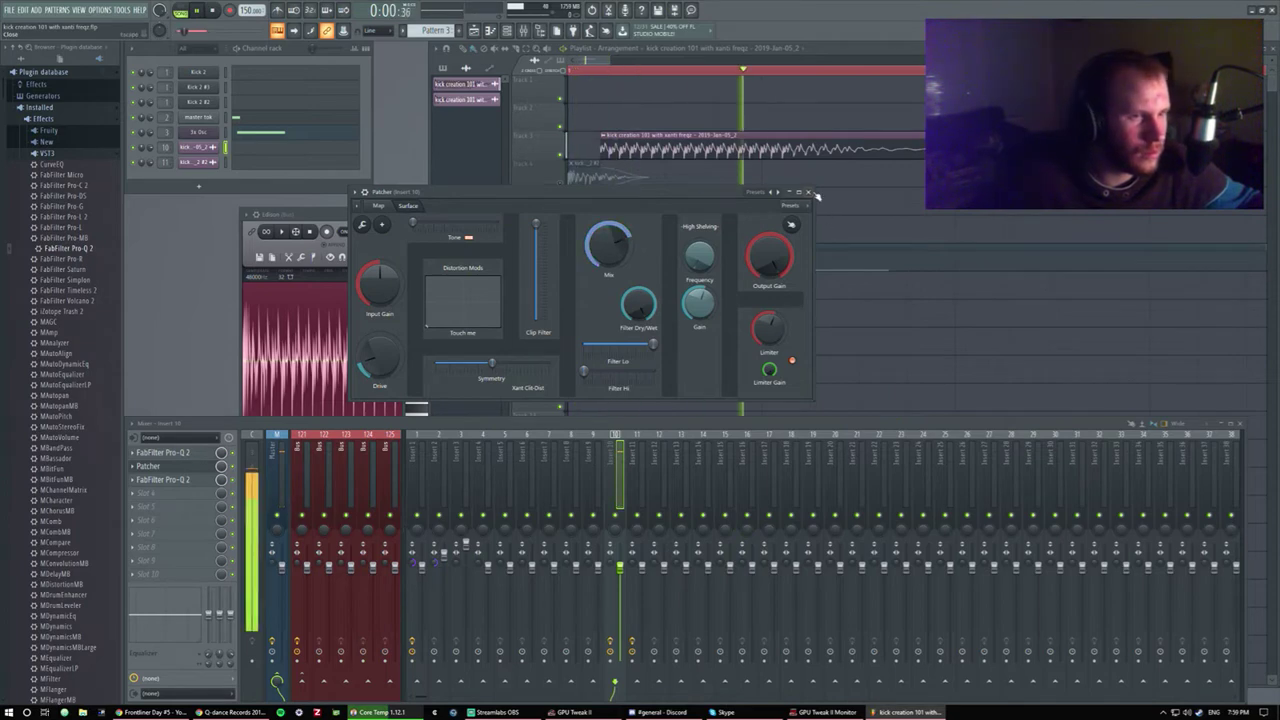
key("Escape")
Boost the yellow high band above 5 kHz in insert 10's second Pro-Q 2, and stop playback.
left_click(163, 479)
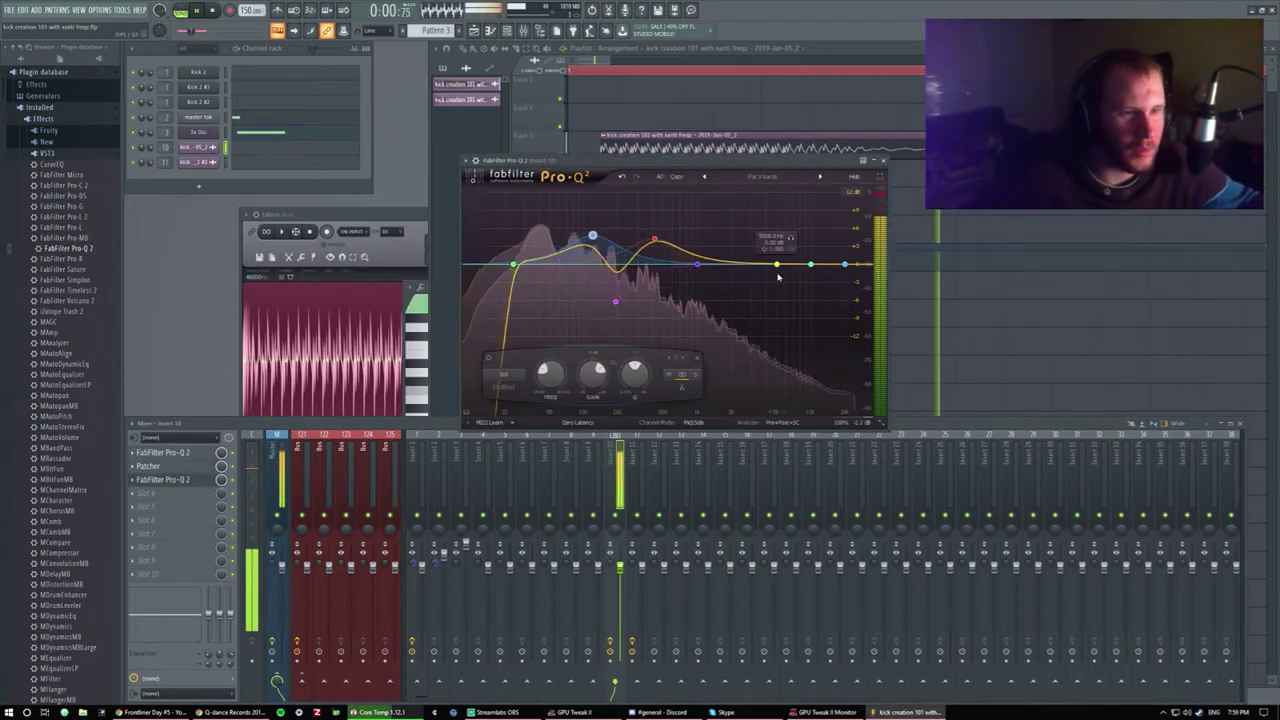
left_click_drag(779, 245, 796, 242)
key("space")
left_click(572, 190)
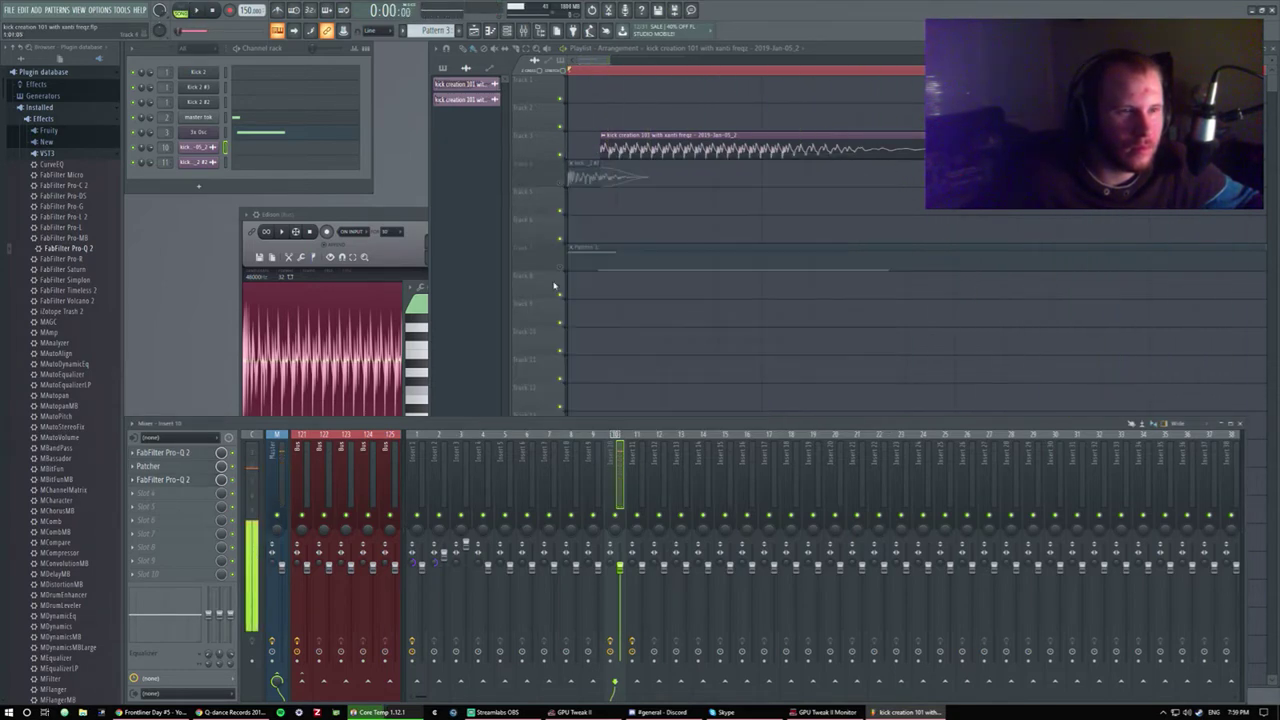
Play the full kick with all playlist tracks audible, and bring the mixer and Edison window into view.
key("space")
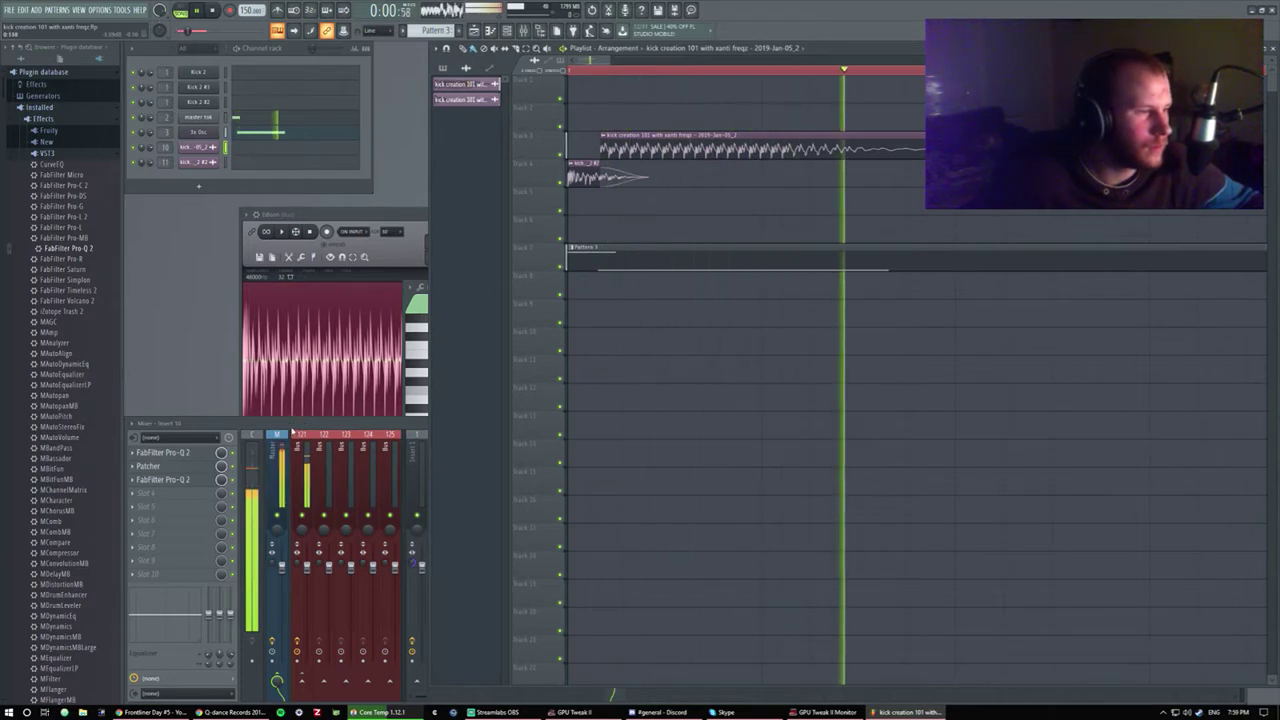
left_click(293, 428)
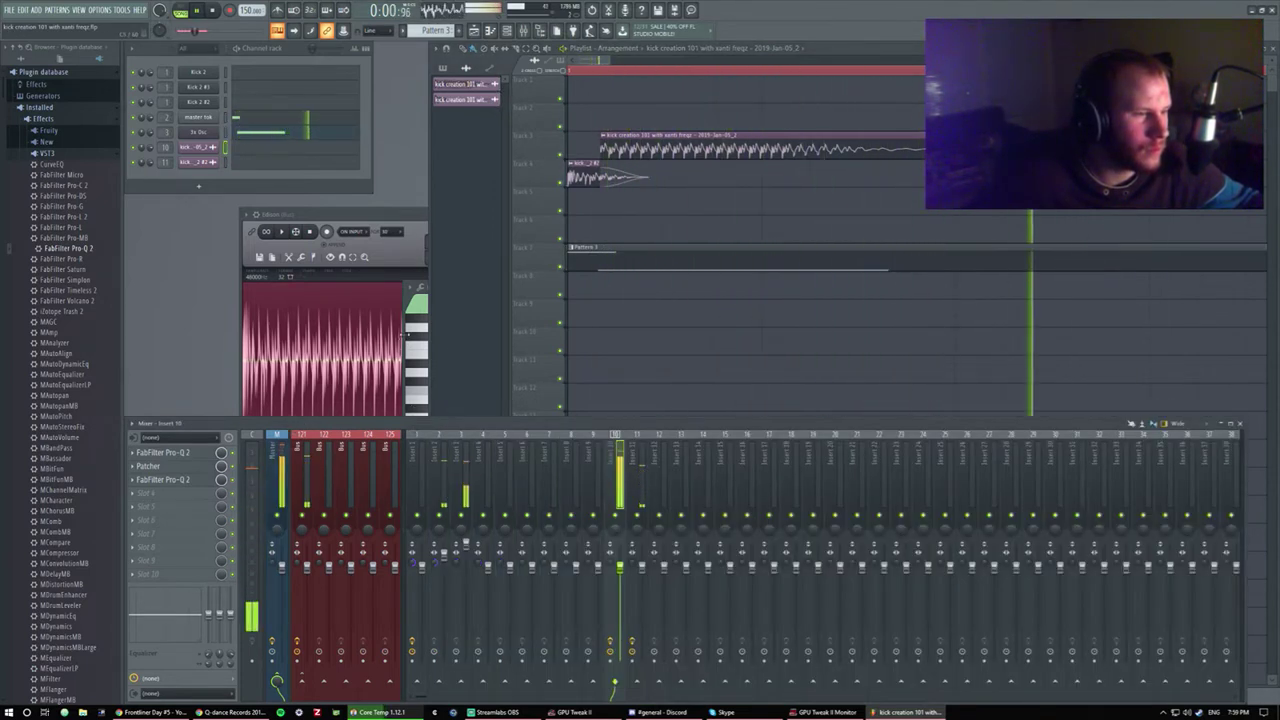
left_click(376, 233)
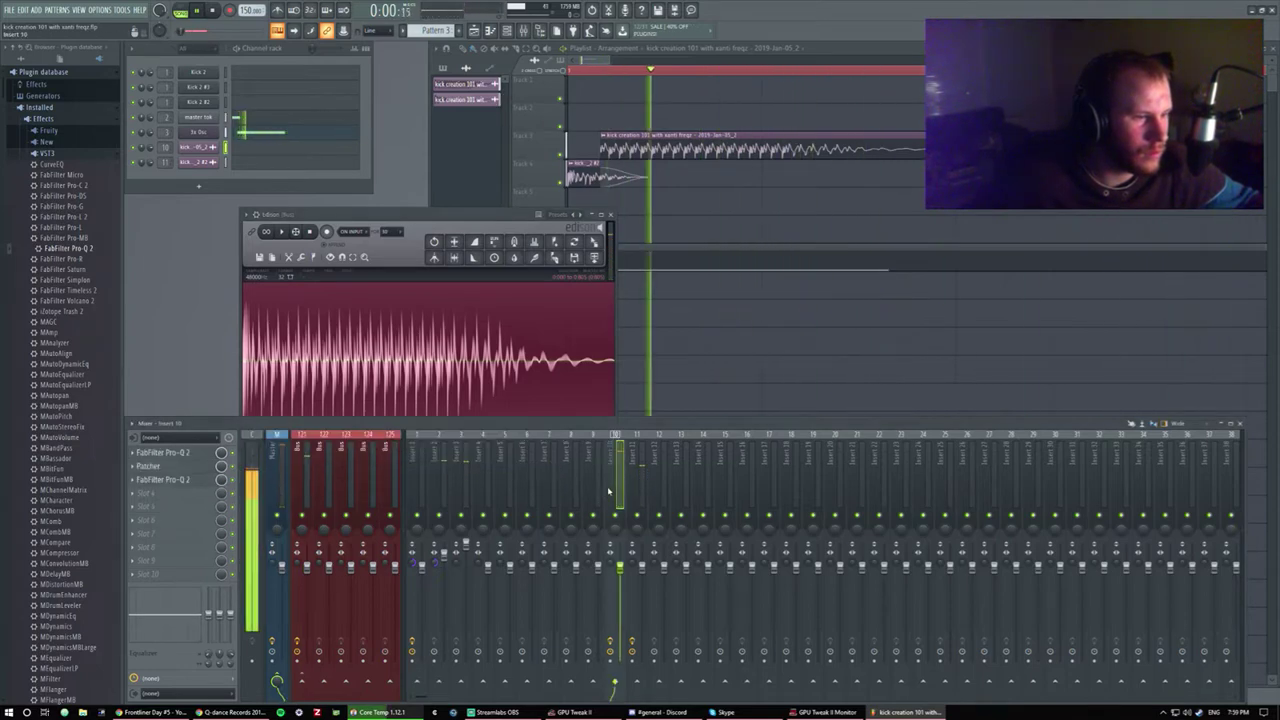
Deepen the low blue band's cut in insert 10's first Pro-Q 2 to about -6 dB, and close the open plugin windows.
left_click(187, 465)
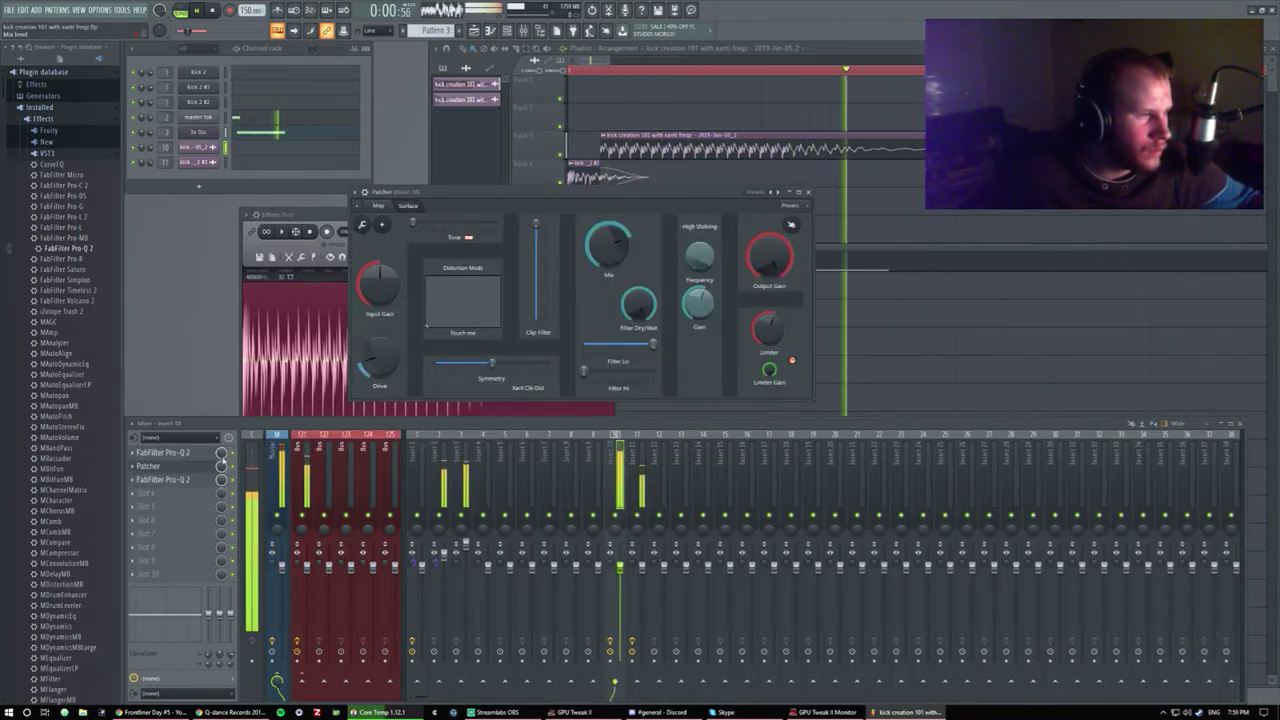
left_click(185, 477)
left_click_drag(347, 361, 353, 387)
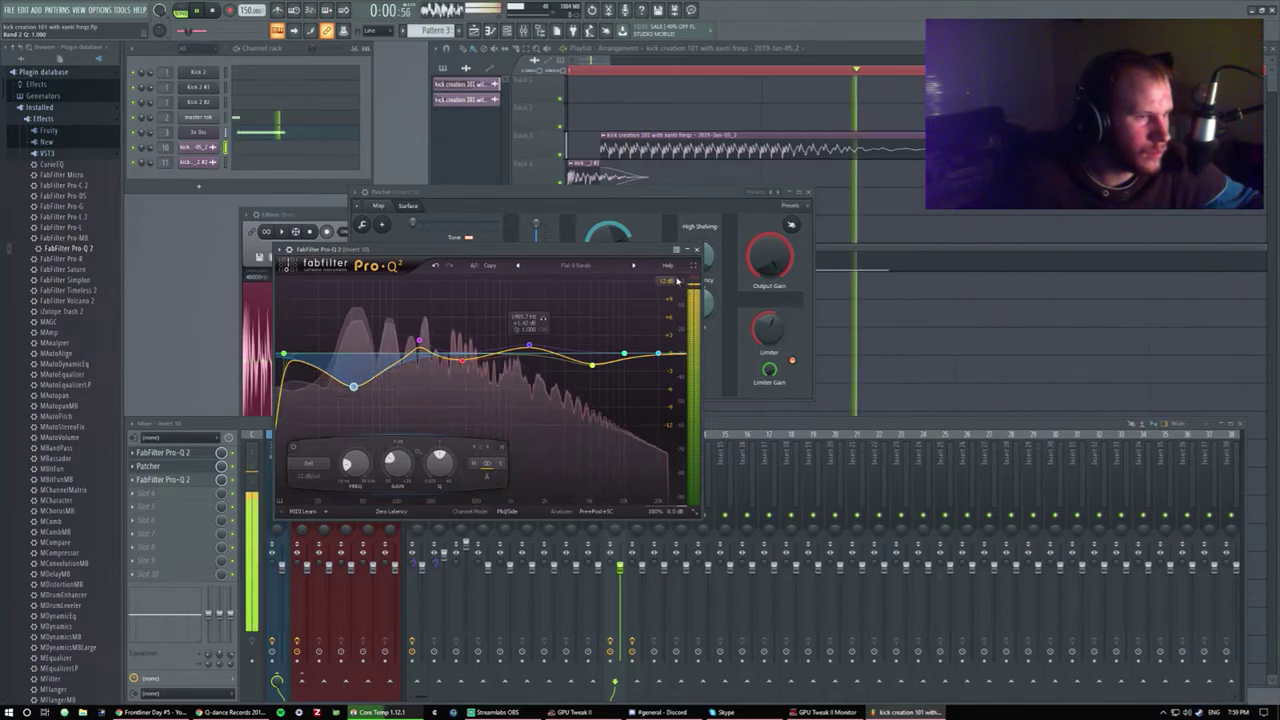
left_click(697, 250)
key("space")
left_click(810, 192)
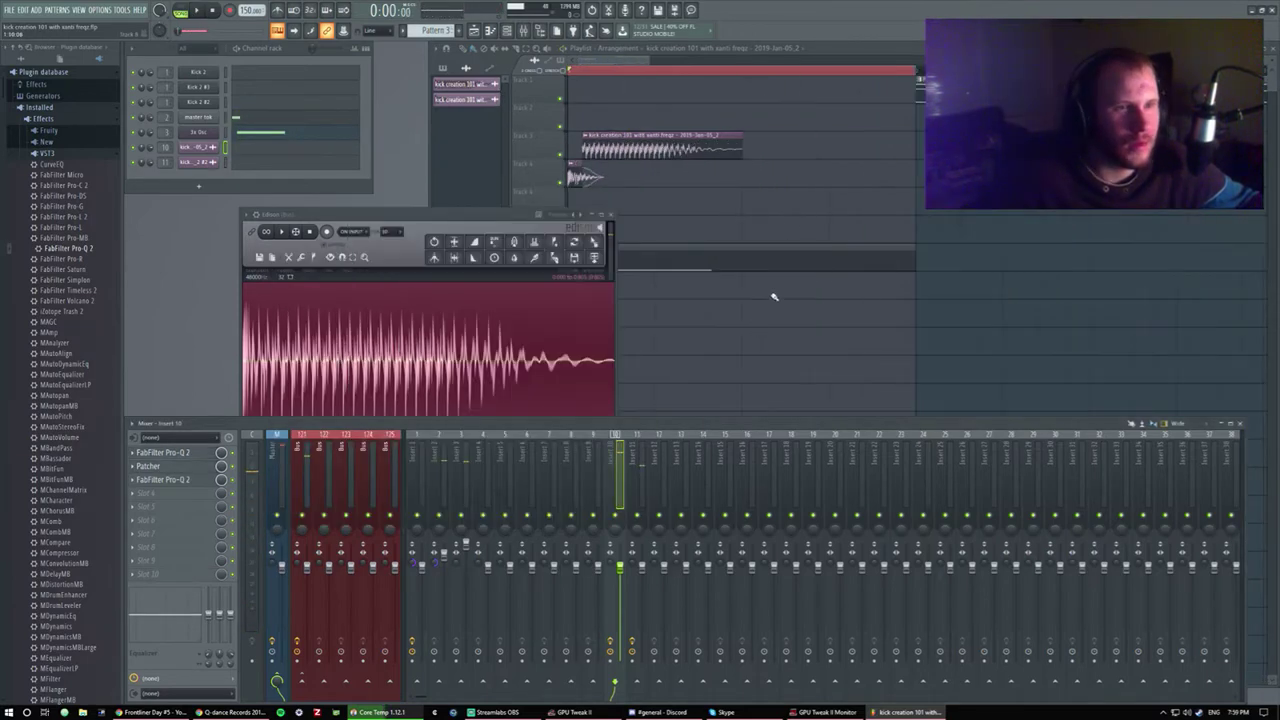
Narrow the playlist loop selection to the first beat, and play it with the mixer in view.
double_click(636, 48)
scroll(616, 103, "up", 4)
key("space")
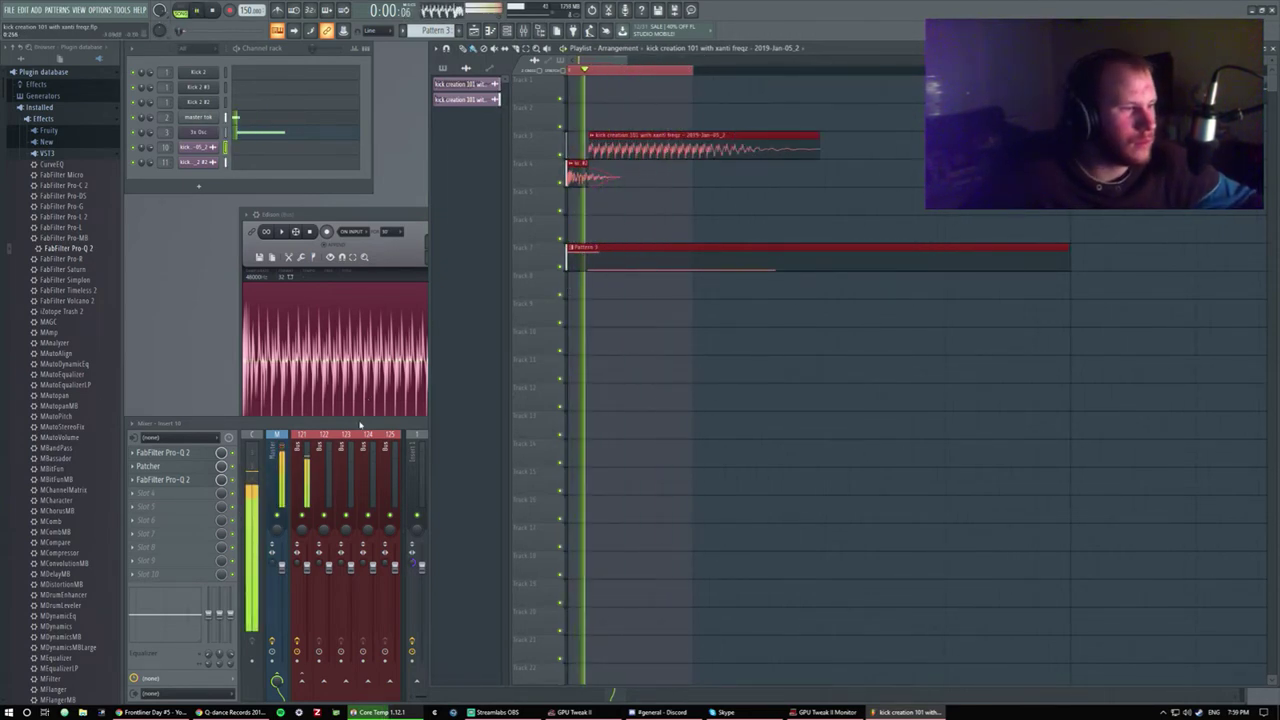
key("F9")
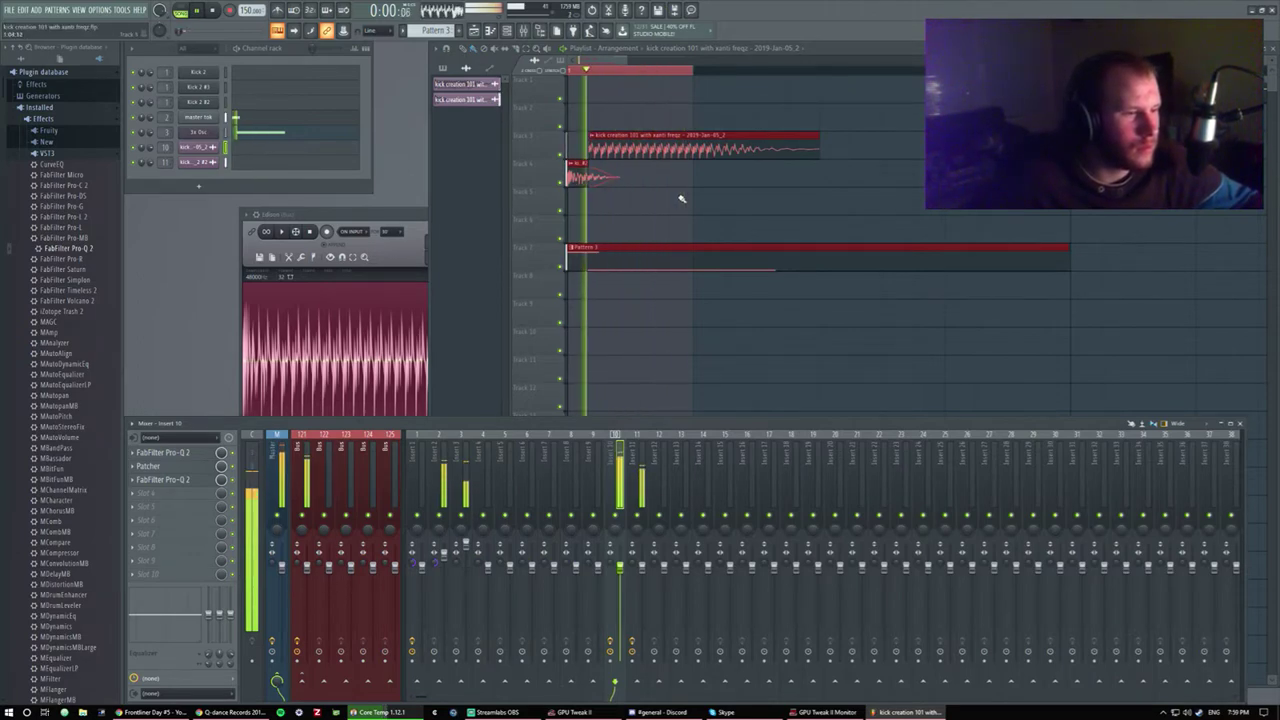
Check insert 11, insert 10 and bus 121 while the loop plays, close the old Edison window and stop playback.
left_click(636, 456)
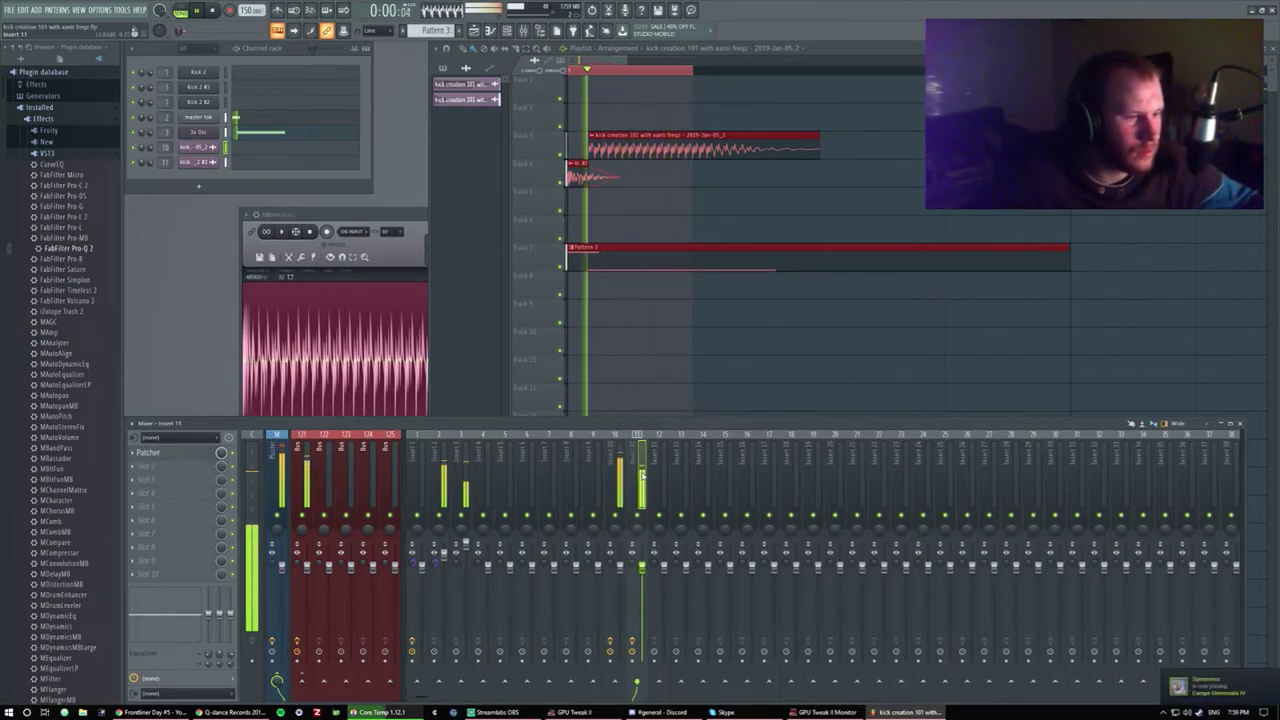
left_click(615, 456)
left_click(398, 233)
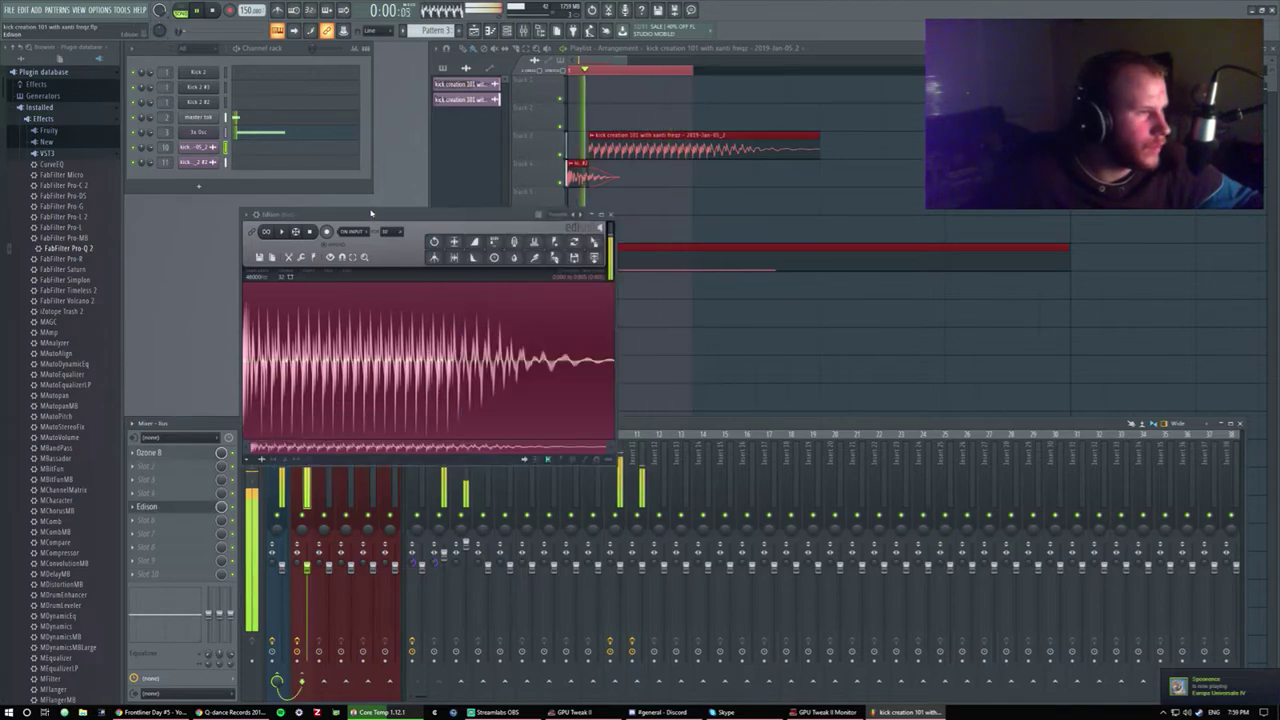
left_click(602, 207)
key("space")
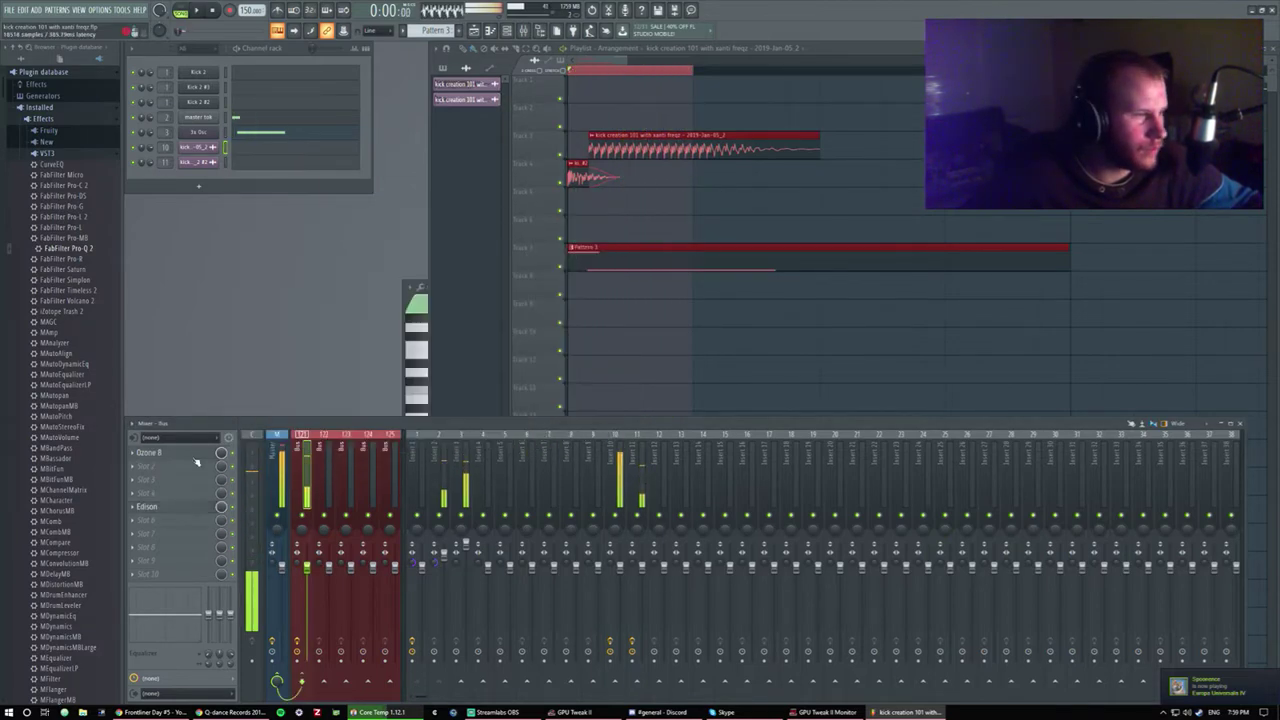
Adjust the Output Gain in insert 10's Patcher while listening to the loop, and close the plugin.
left_click(614, 466)
left_click(158, 467)
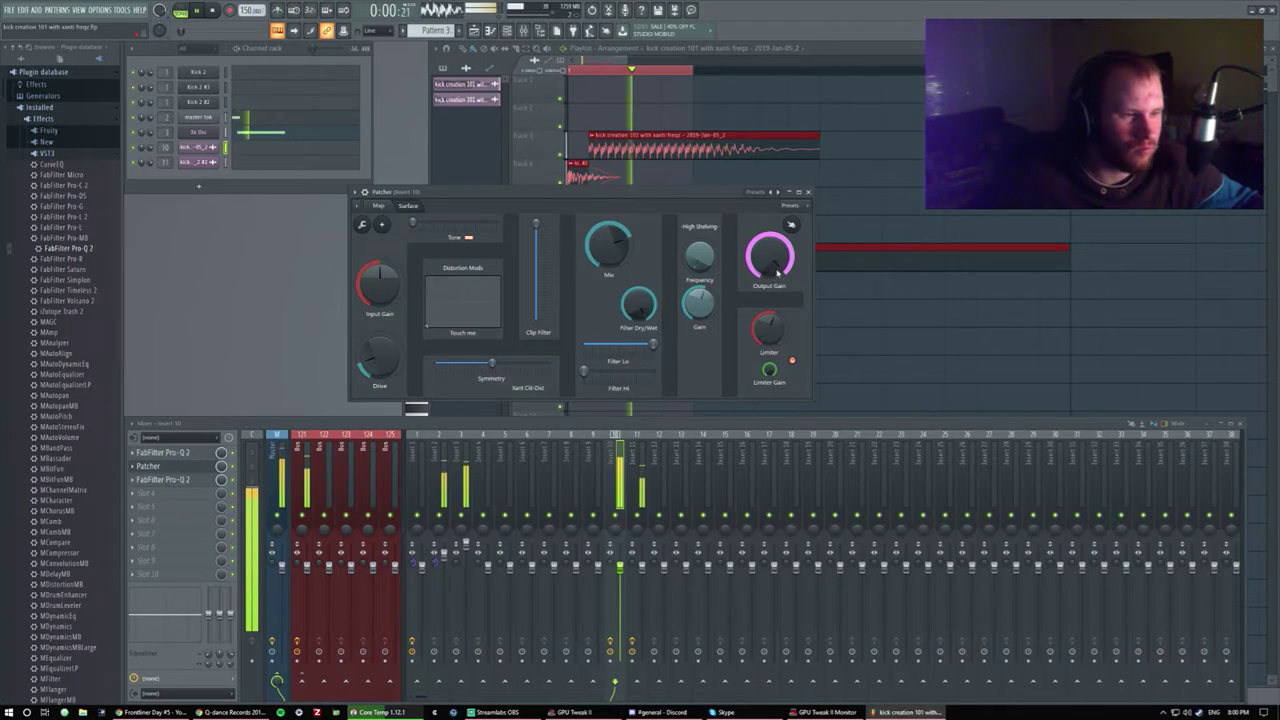
key("Escape")
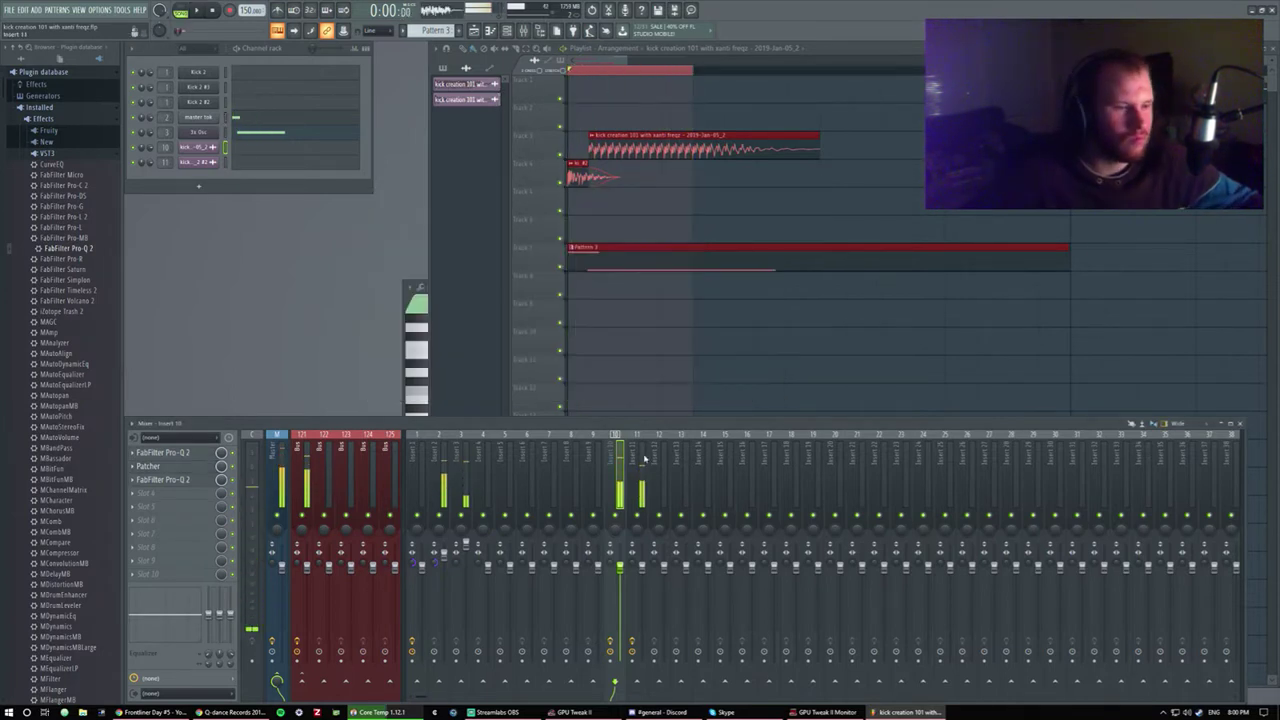
Check the effect slots of inserts 11 and 2, and play the loop to compare the channel levels.
left_click(643, 486)
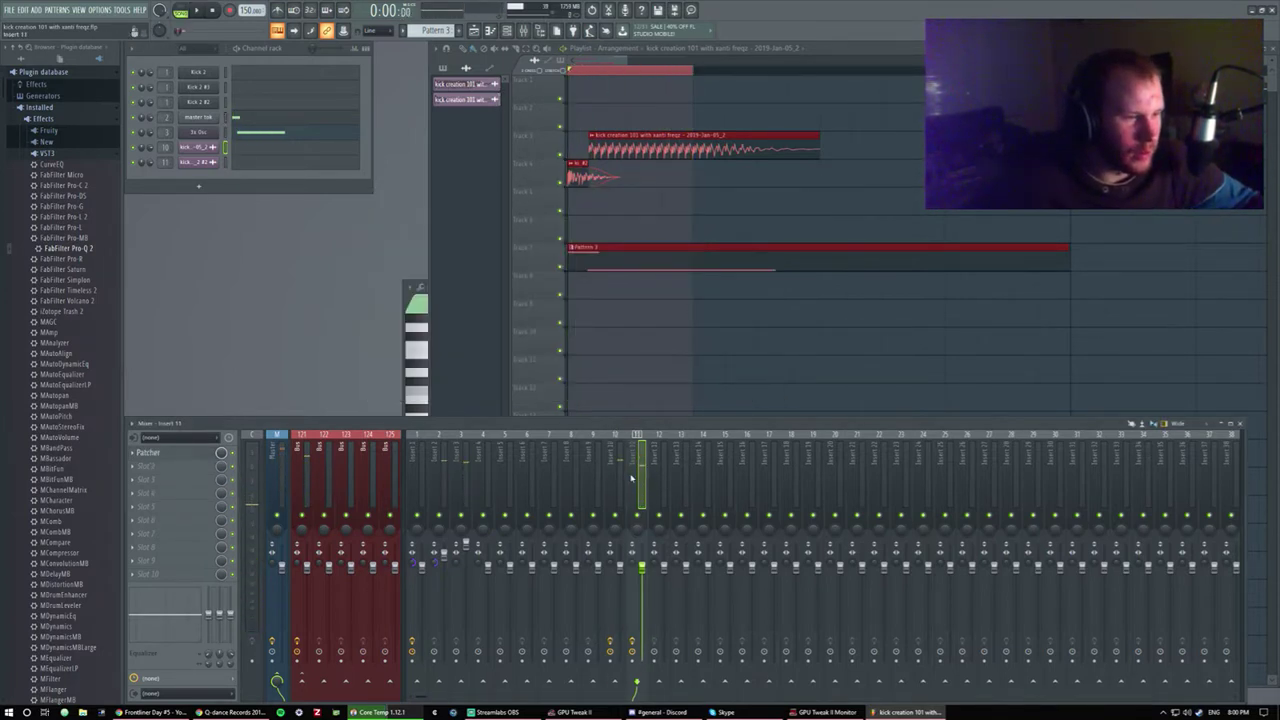
left_click(447, 472)
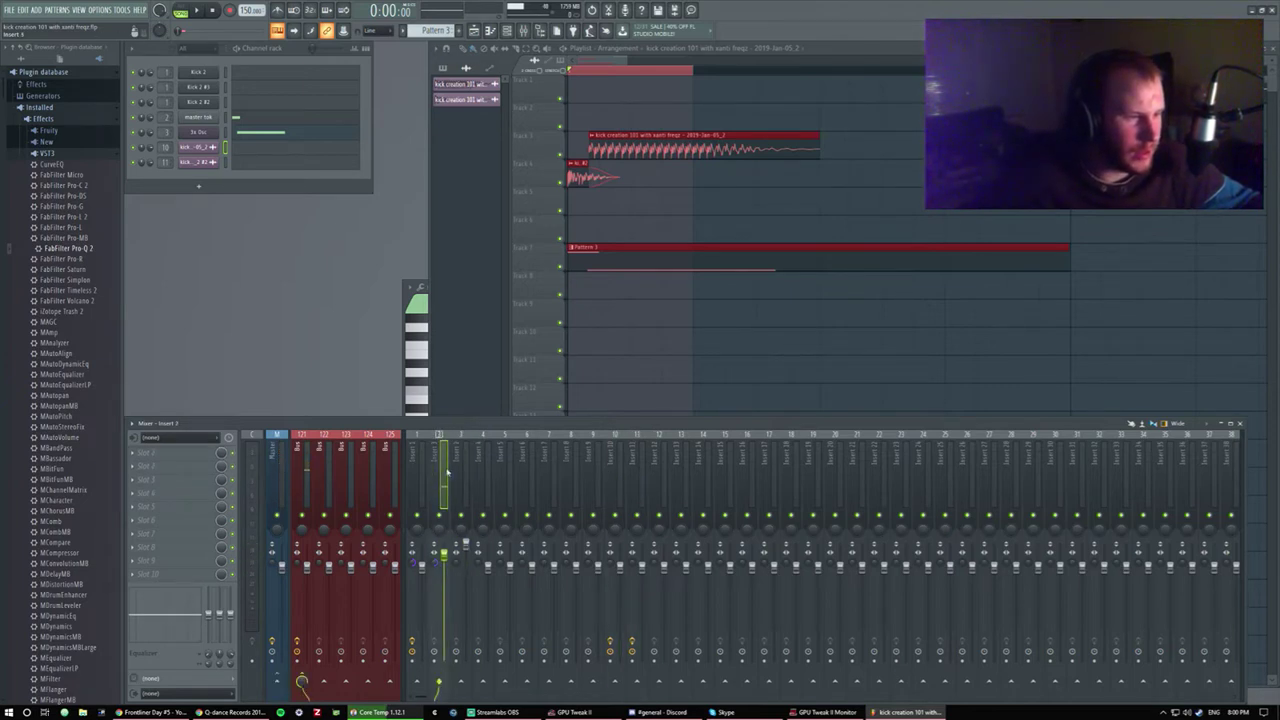
key("space")
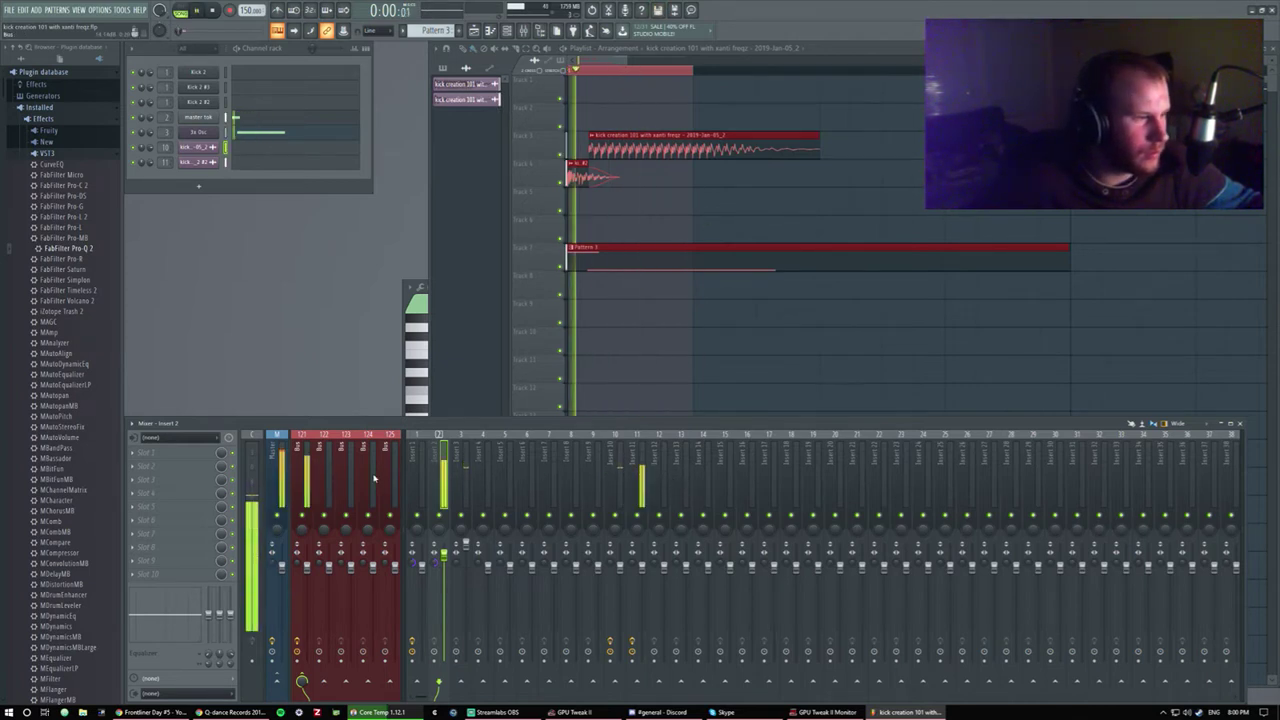
On bus 121, move the existing Edison down one slot and load a new Edison in slot 4.
left_click(305, 470)
left_click_drag(180, 462, 180, 470)
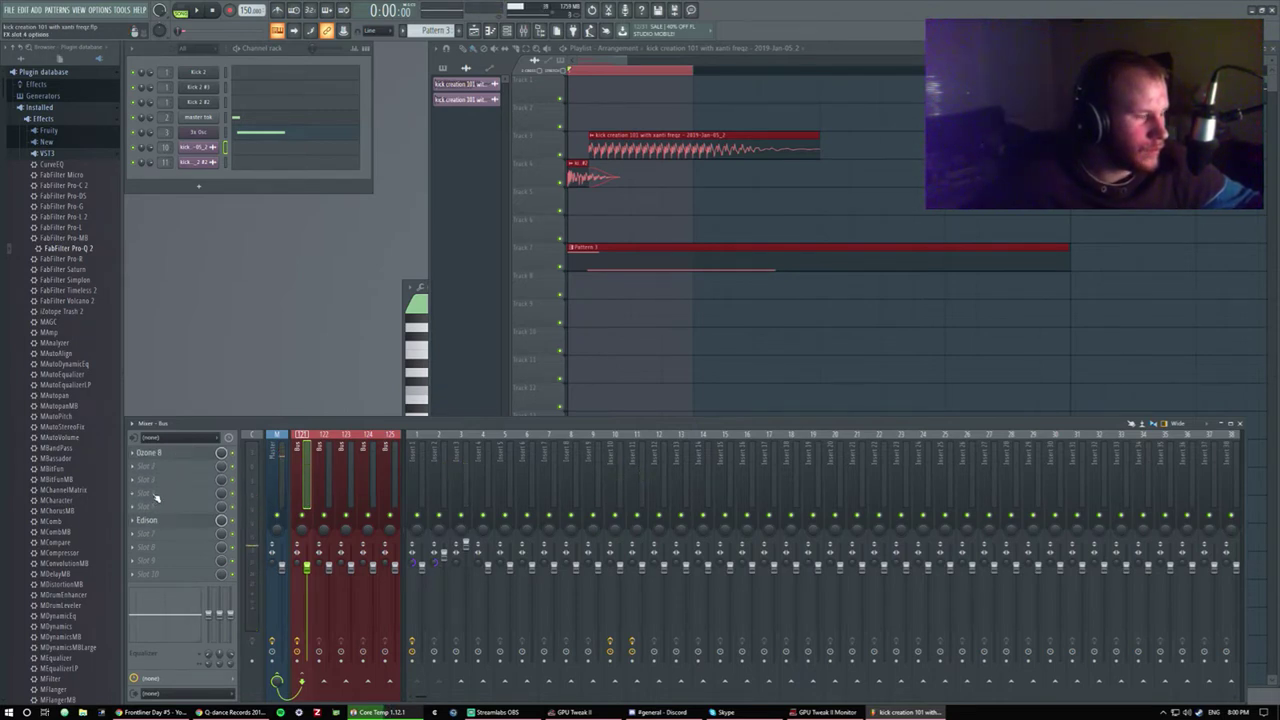
left_click(155, 496)
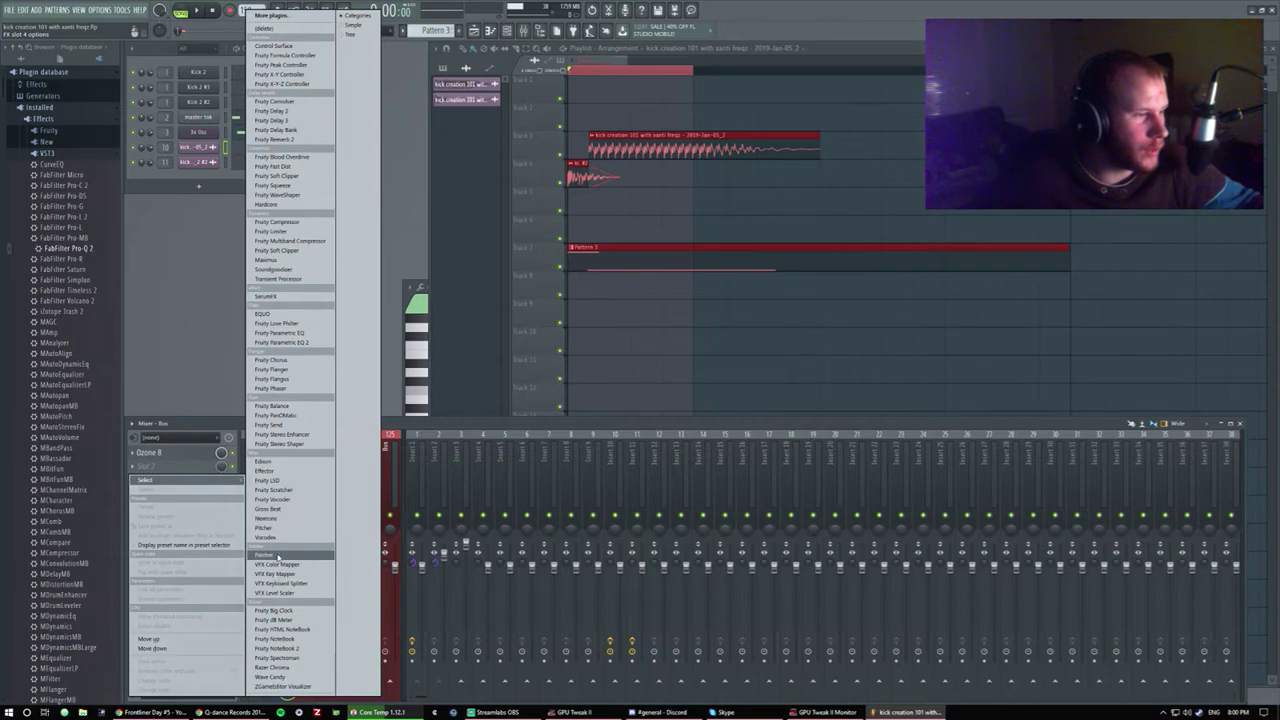
left_click(268, 462)
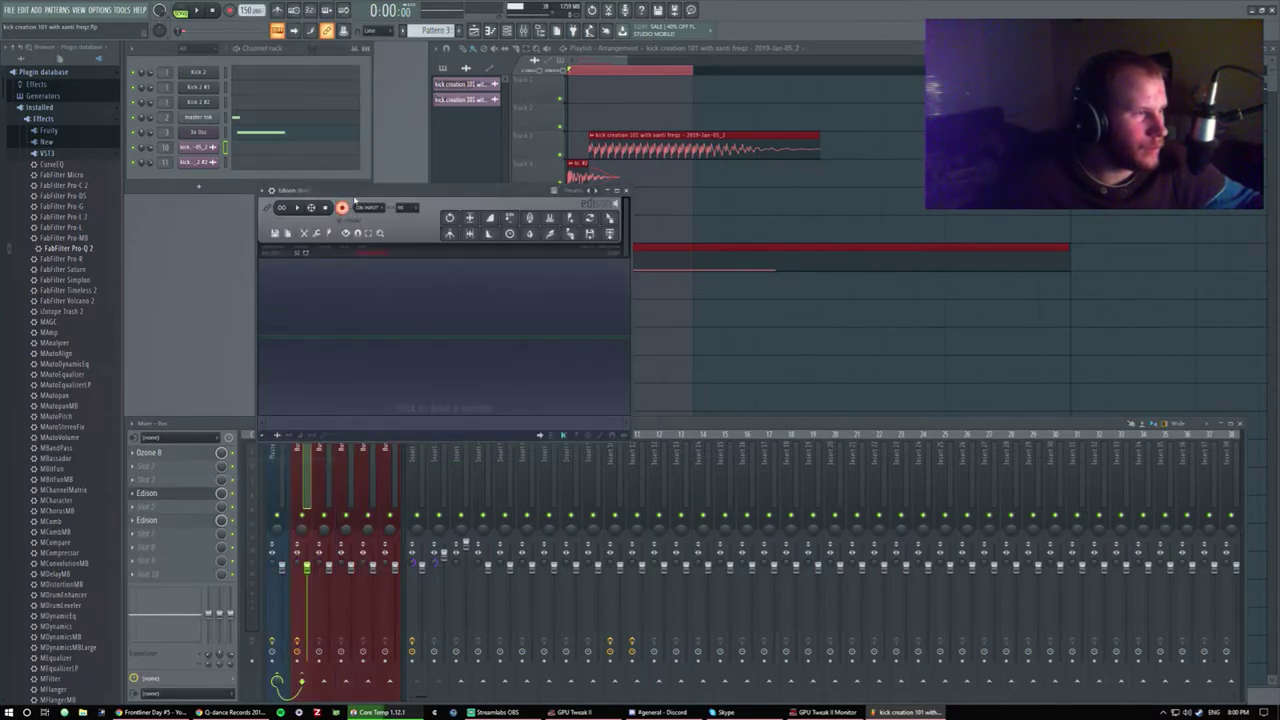
Try recording the kick loop into the new Edison on bus 121.
left_click_drag(354, 197, 286, 224)
left_click(697, 314)
key("space")
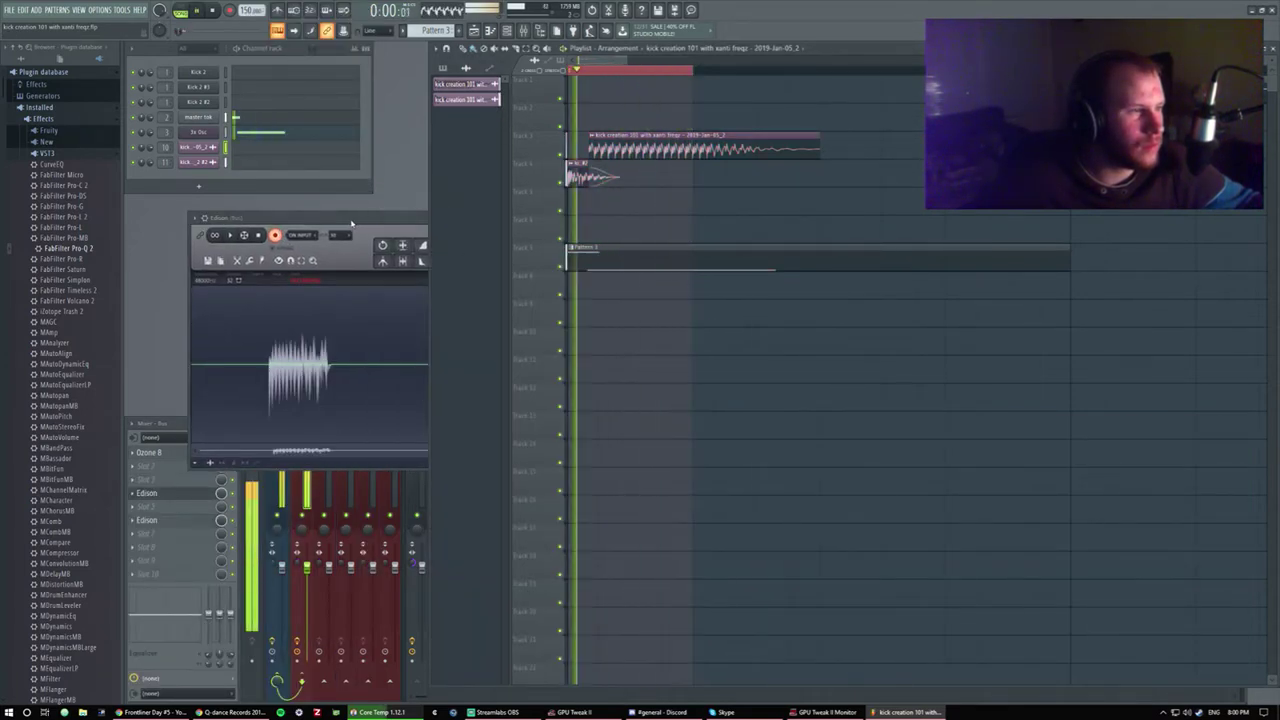
key("space")
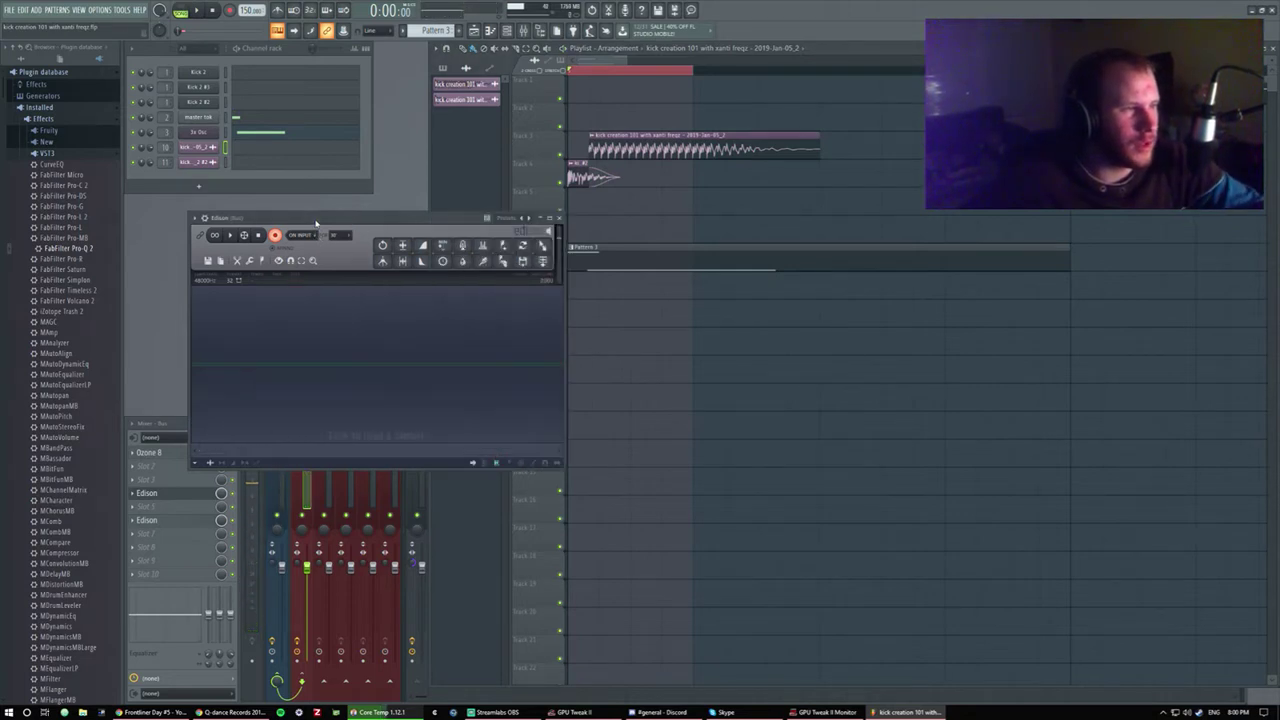
Extend the playlist loop selection to the end of the Pattern 3 clip, try another Edison recording and clear the take.
left_click_drag(689, 77, 1070, 72)
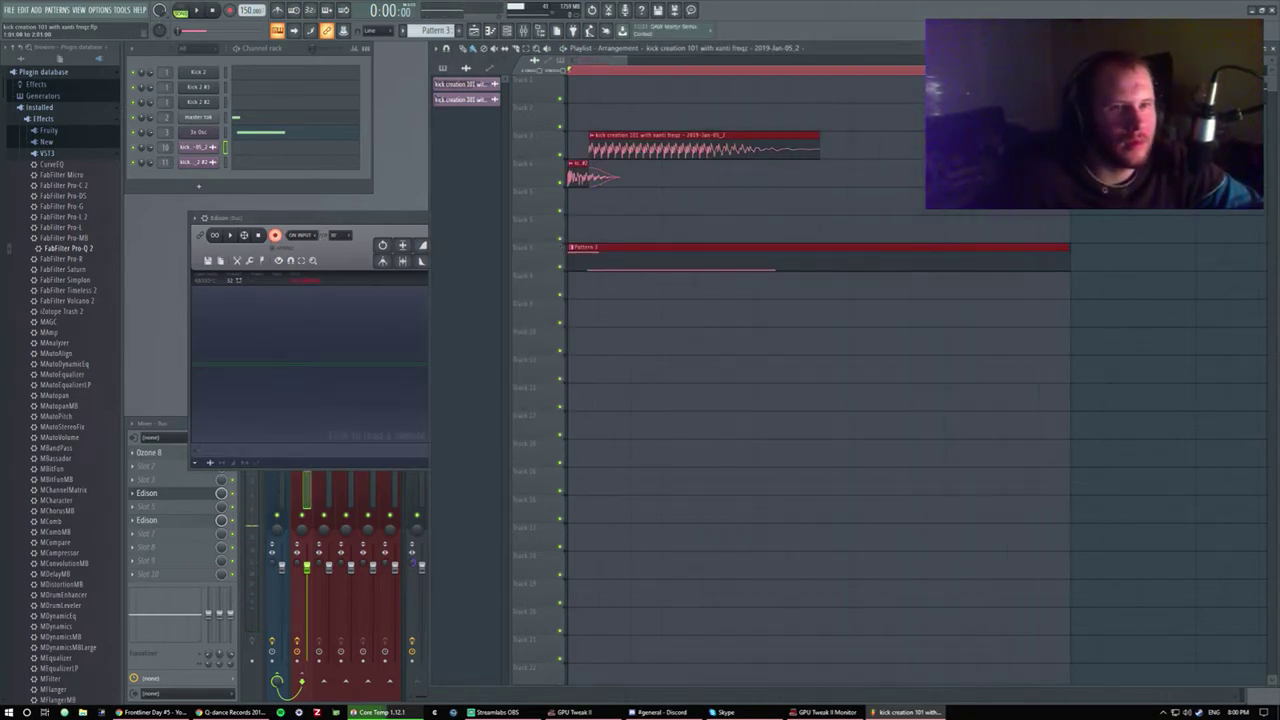
left_click(430, 244)
left_click(826, 366)
key("space")
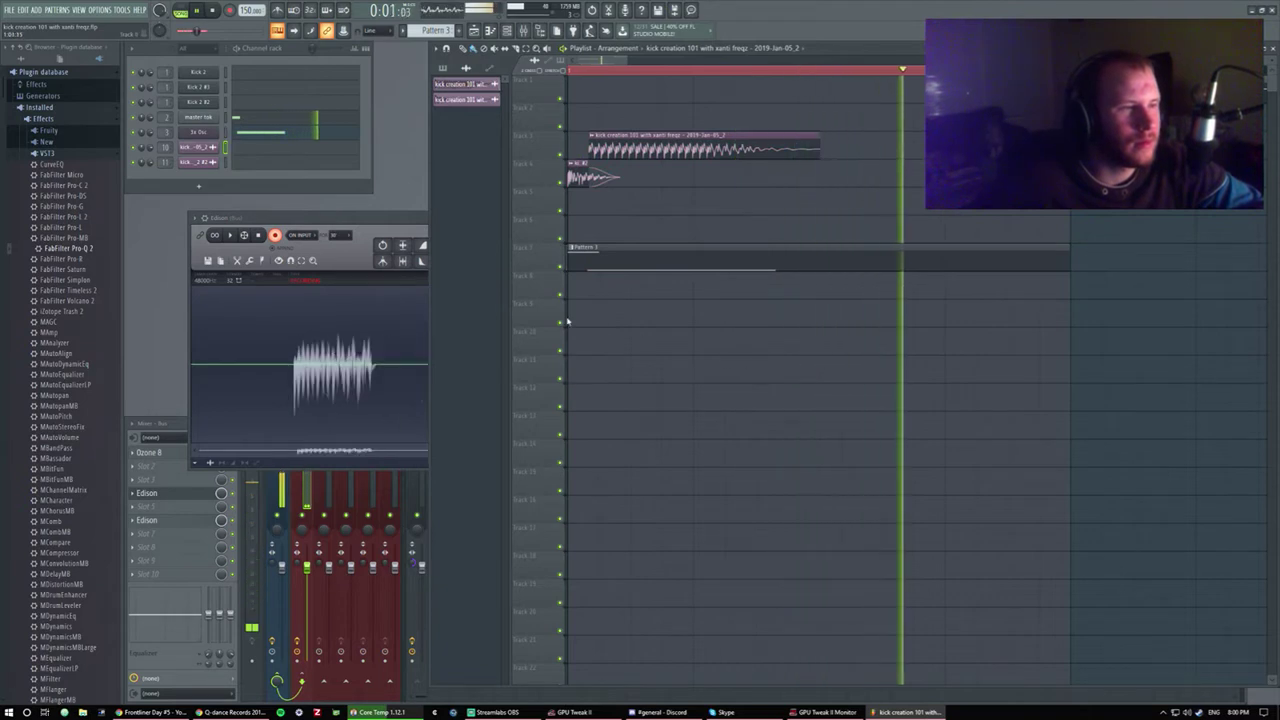
key("space")
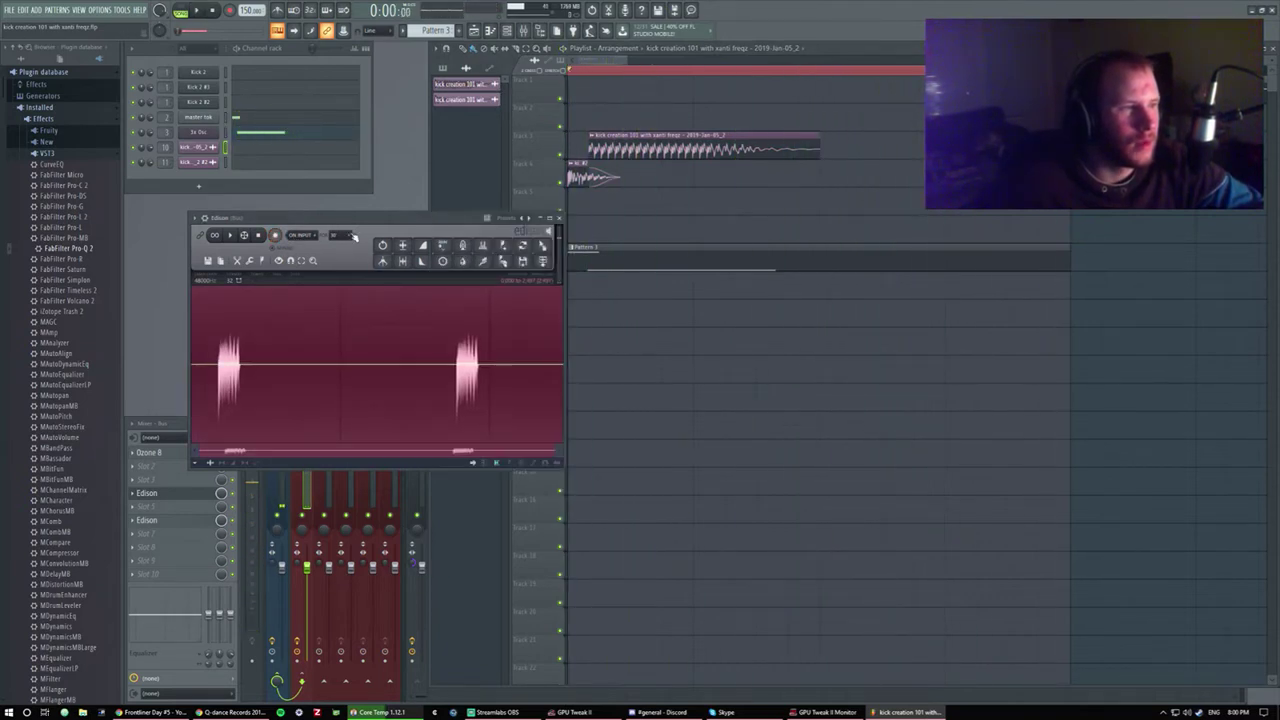
key("Delete")
Route inserts 3, 10 and 11 only to bus 121, and play the loop to check the routing.
left_click(183, 423)
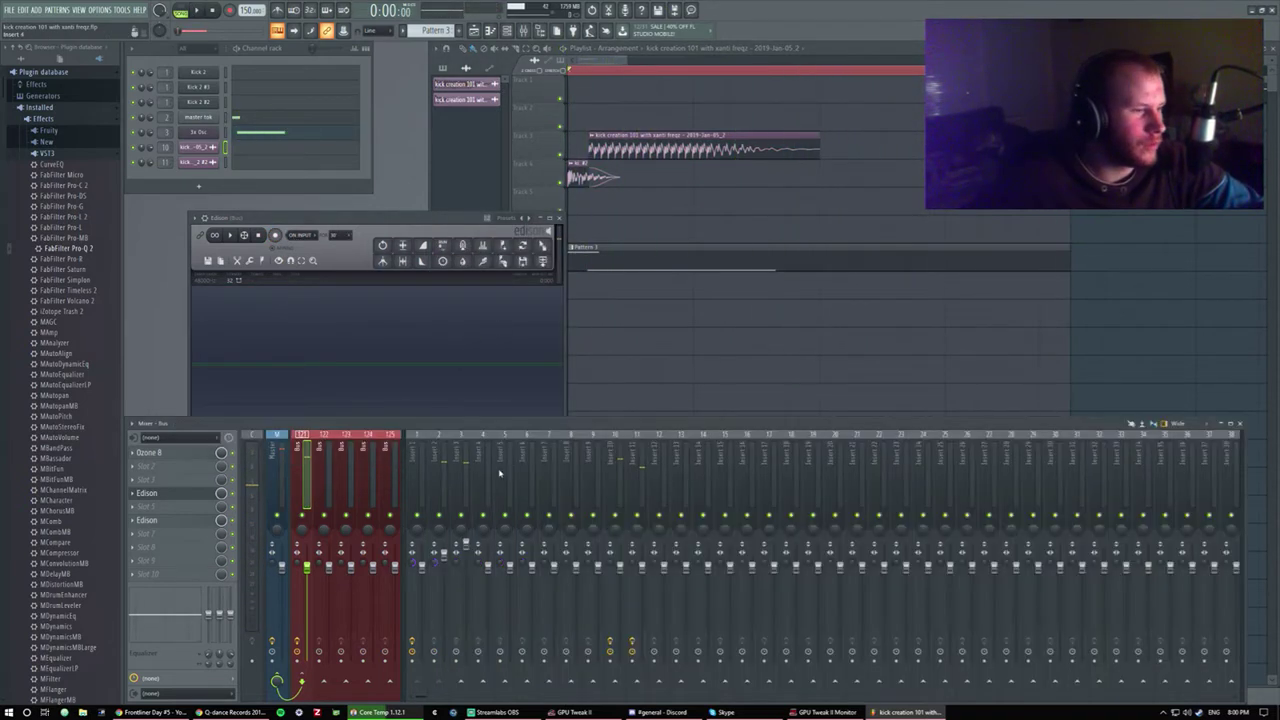
left_click(463, 473)
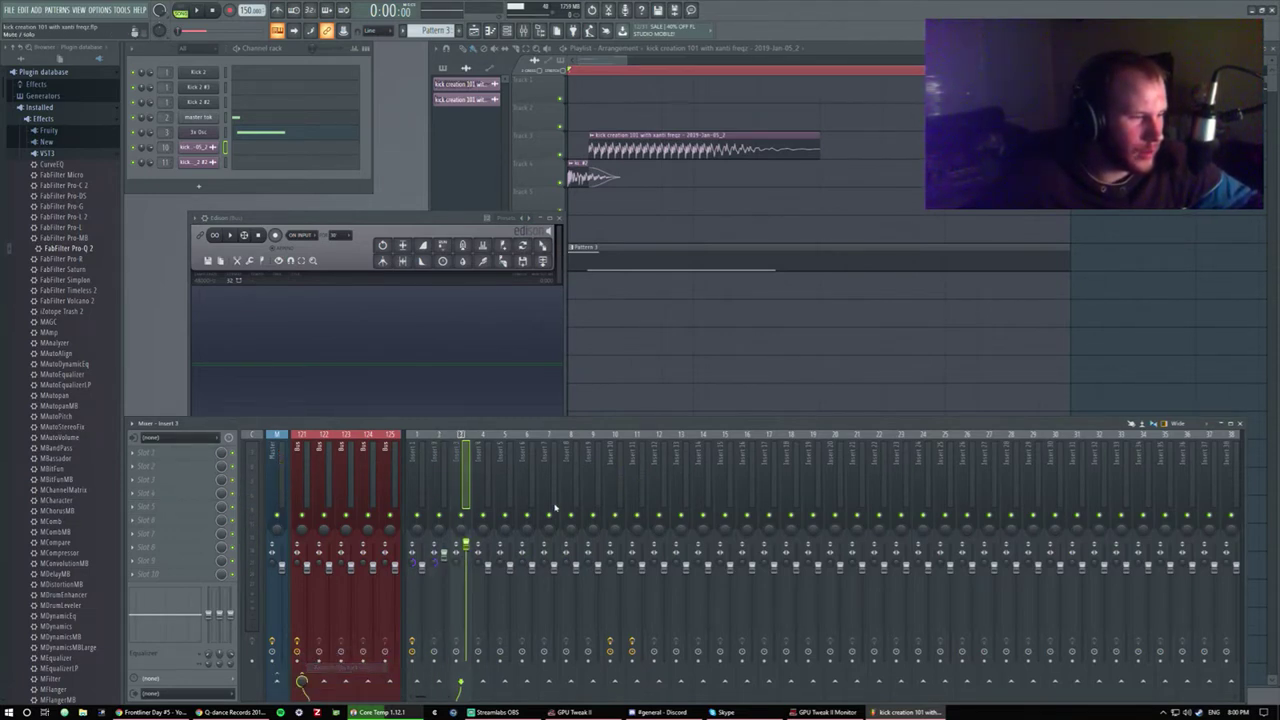
left_click_drag(463, 477, 616, 467)
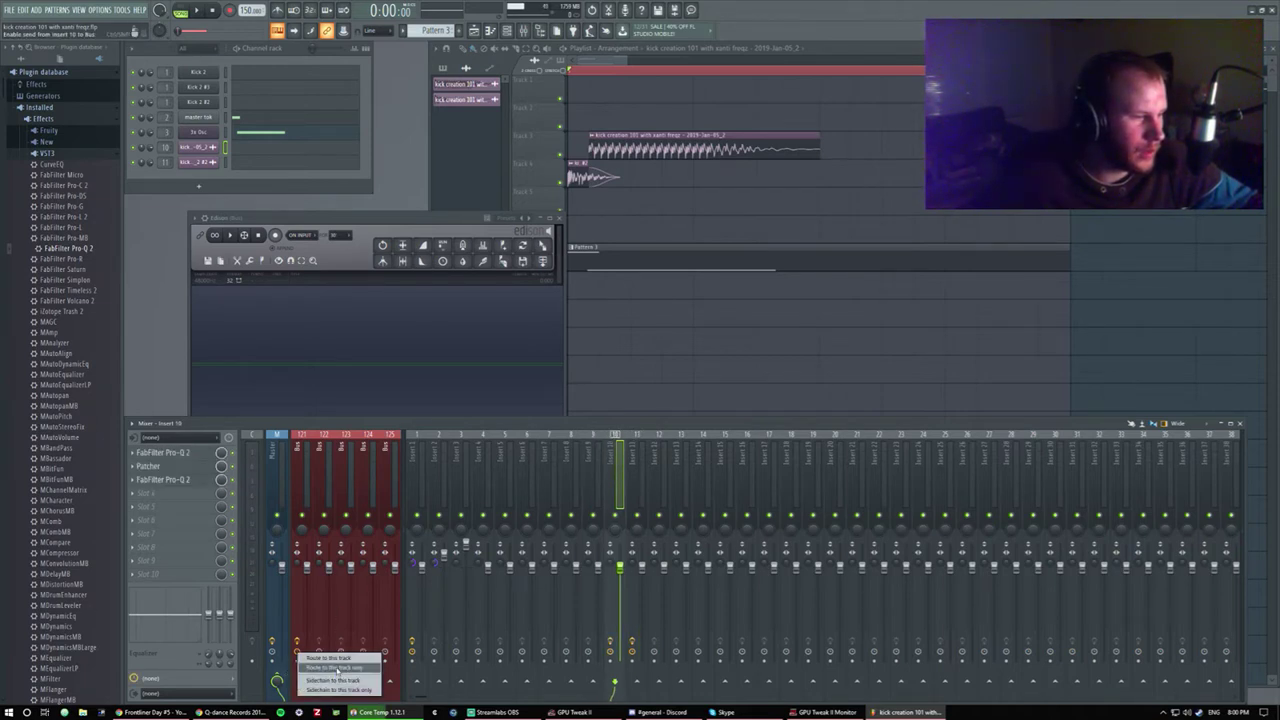
left_click(636, 484)
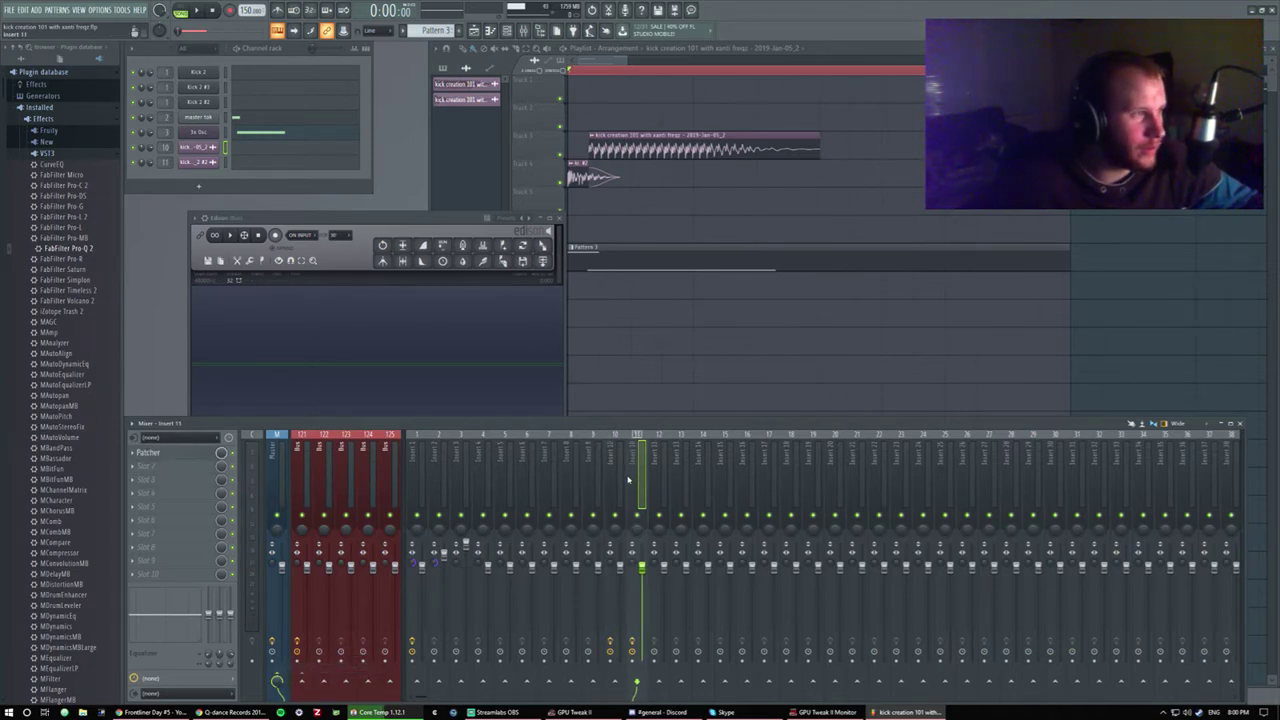
left_click(302, 681)
left_click(560, 225)
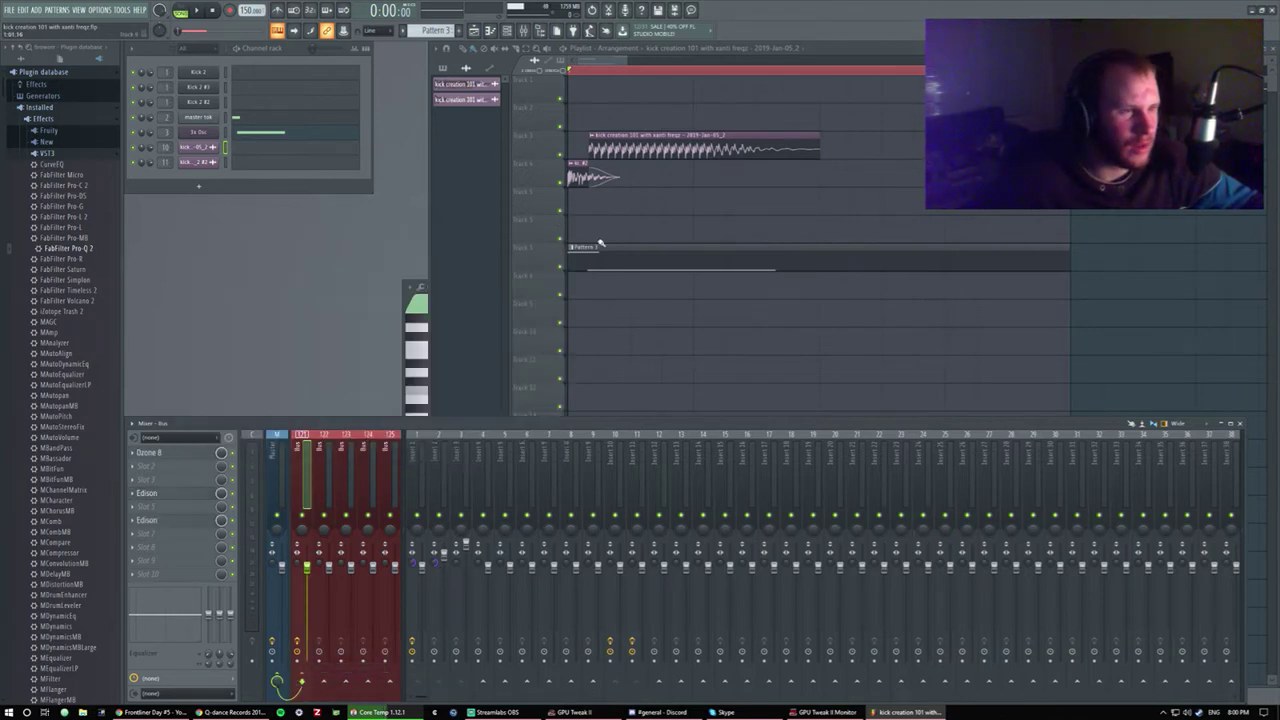
key("space")
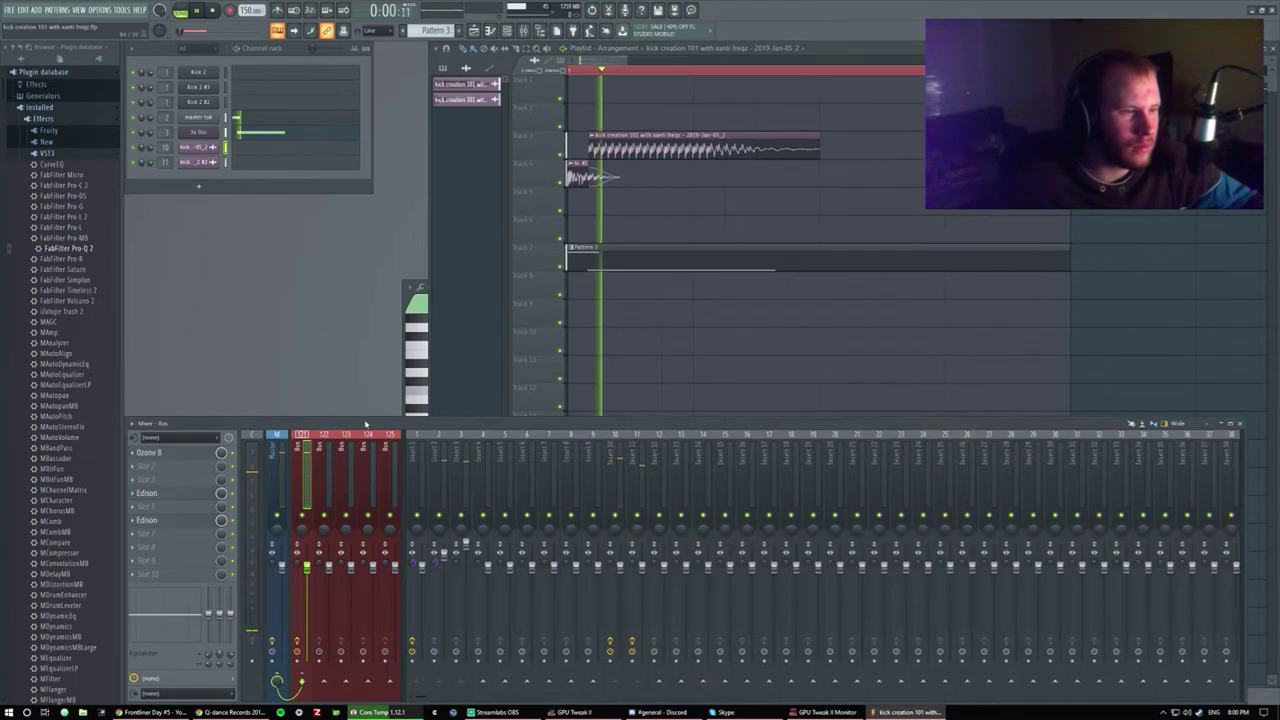
key("space")
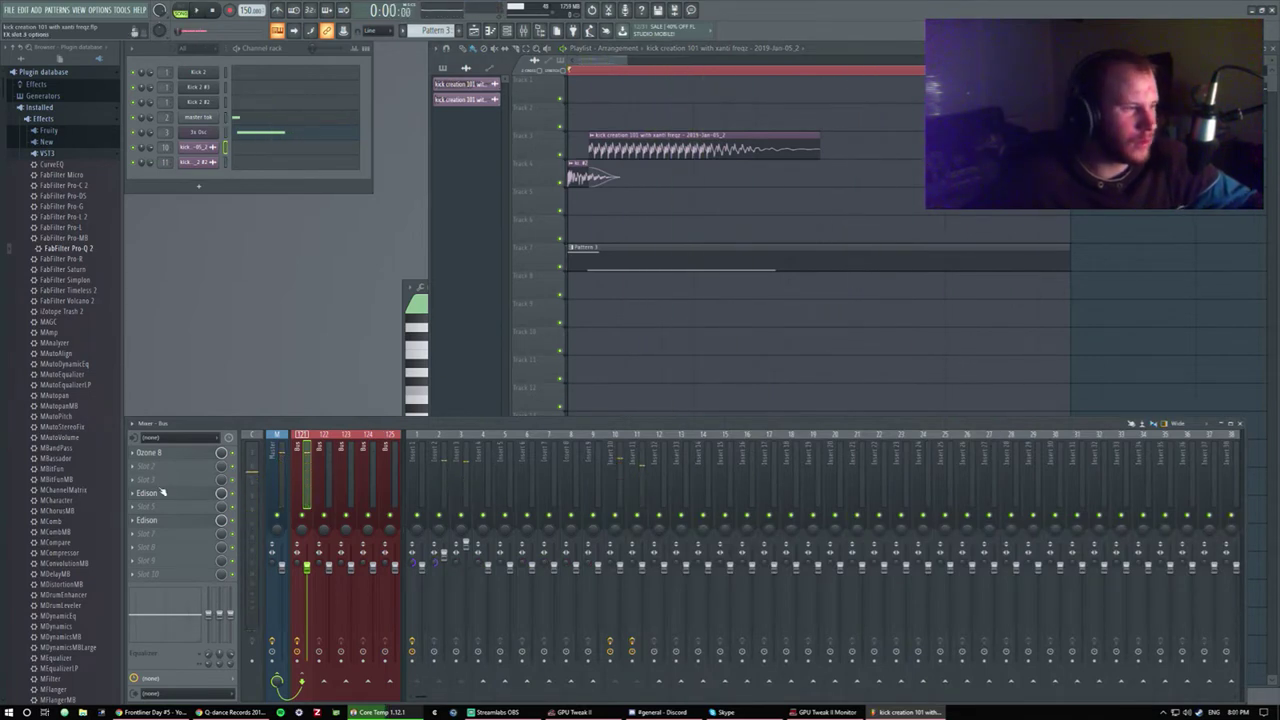
On bus 121, move the two Edison instances down to slots 8 and 5.
left_click(157, 549)
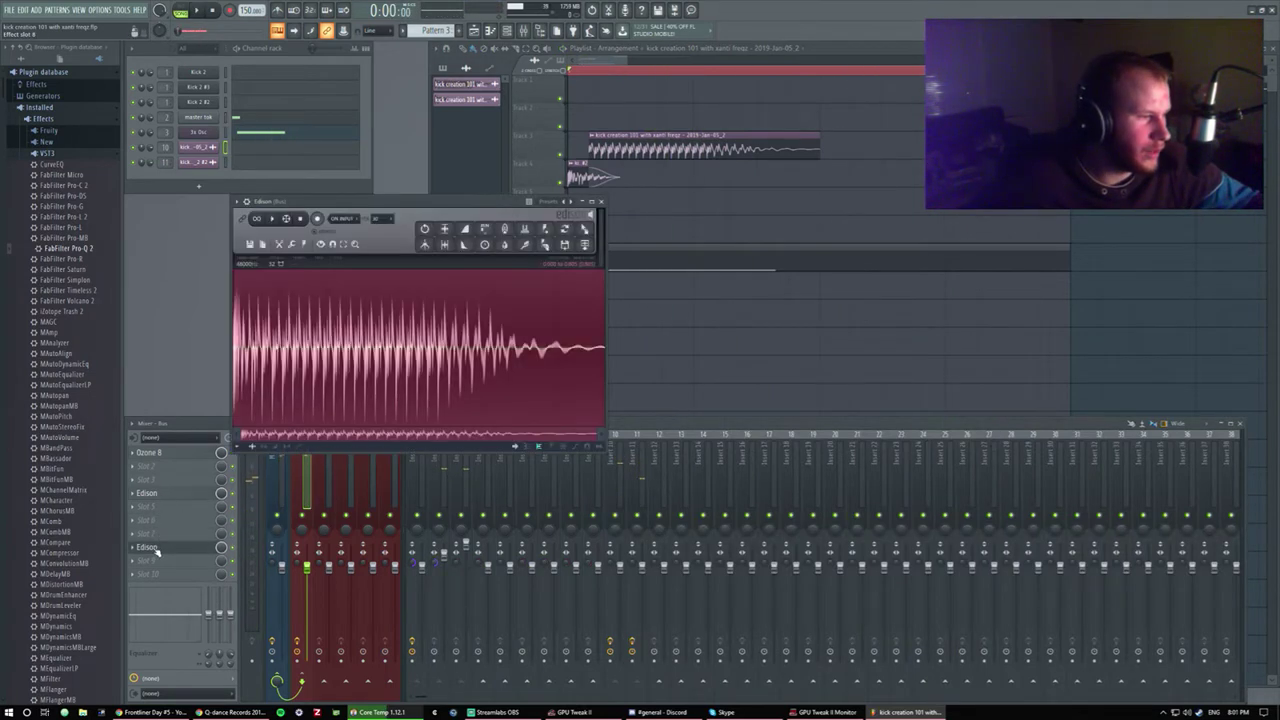
left_click(157, 549)
left_click(147, 507)
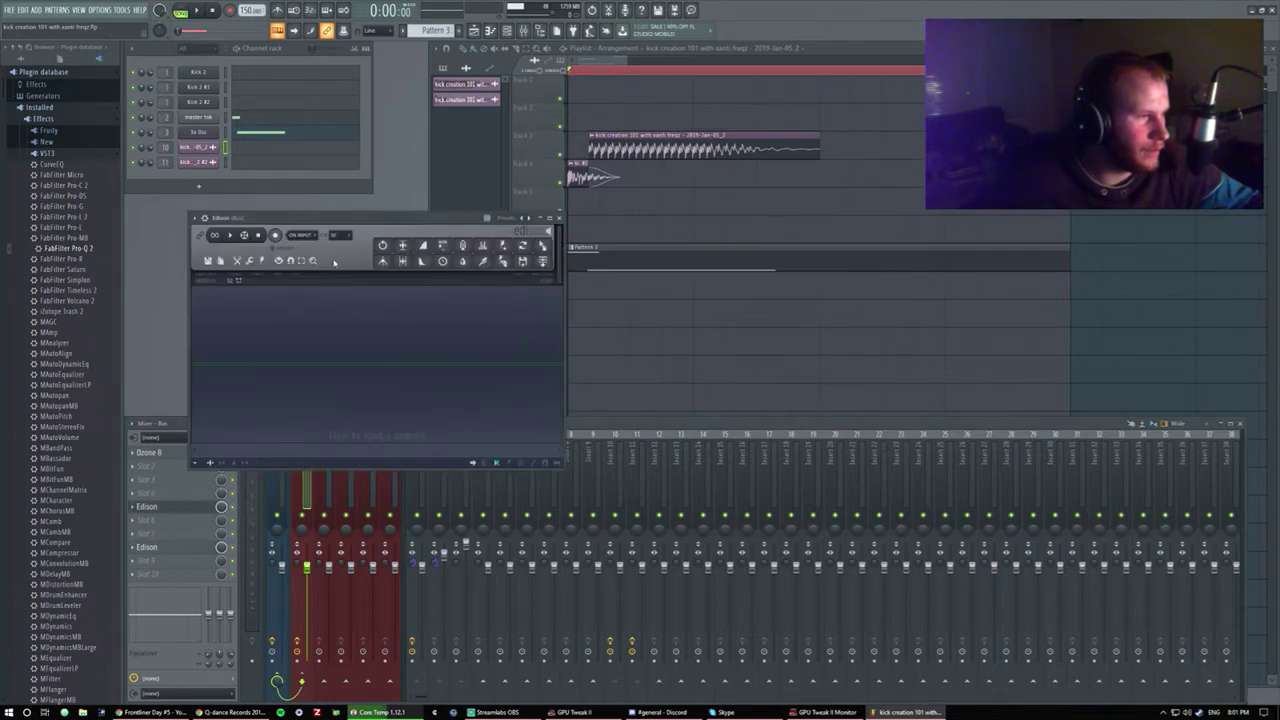
Record several passes of the kick loop into the slot 5 Edison on bus 121.
left_click(275, 236)
key("space")
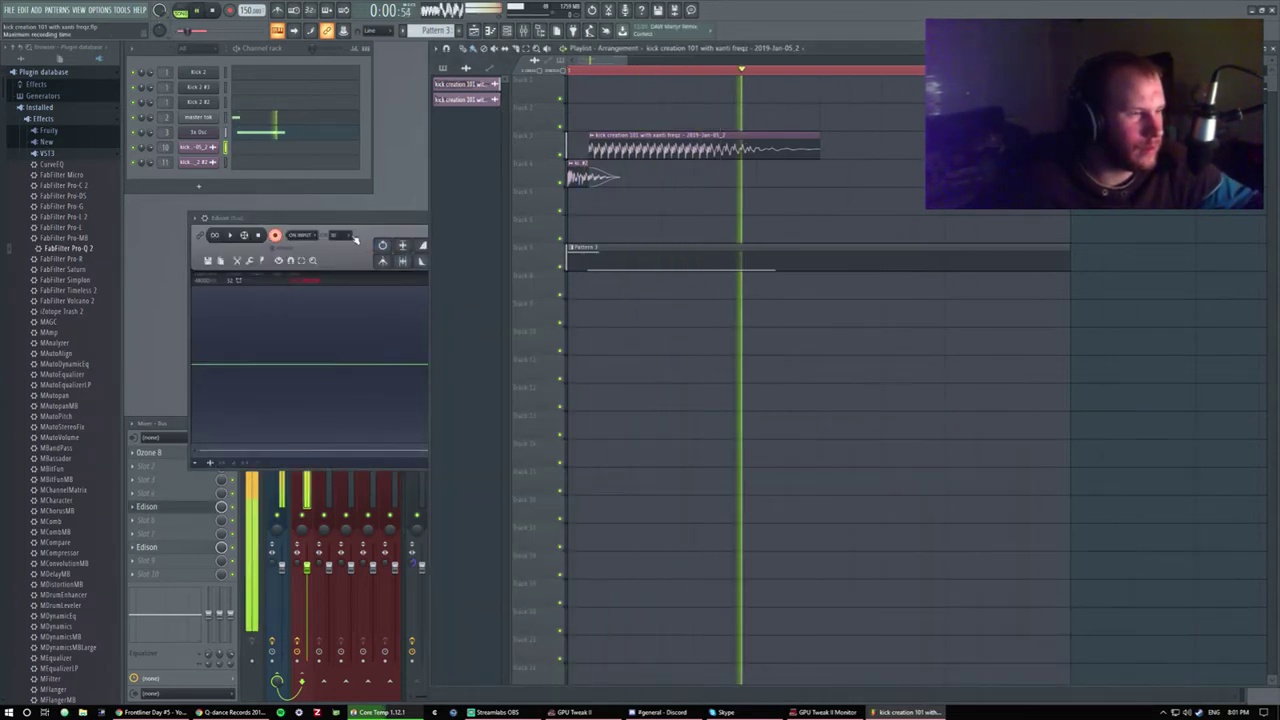
left_click(287, 238)
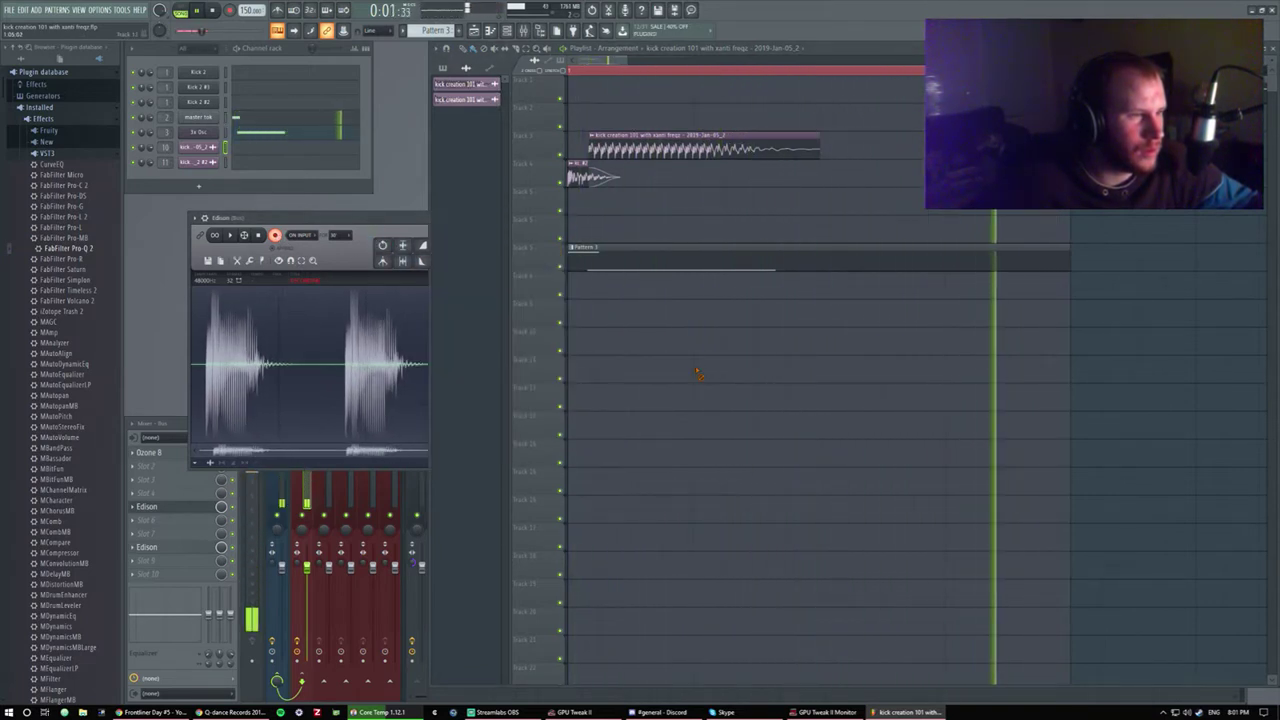
key("space")
Trim the Edison recording to a single kick by deleting the repeated hits and the silence before the attack.
double_click(420, 366)
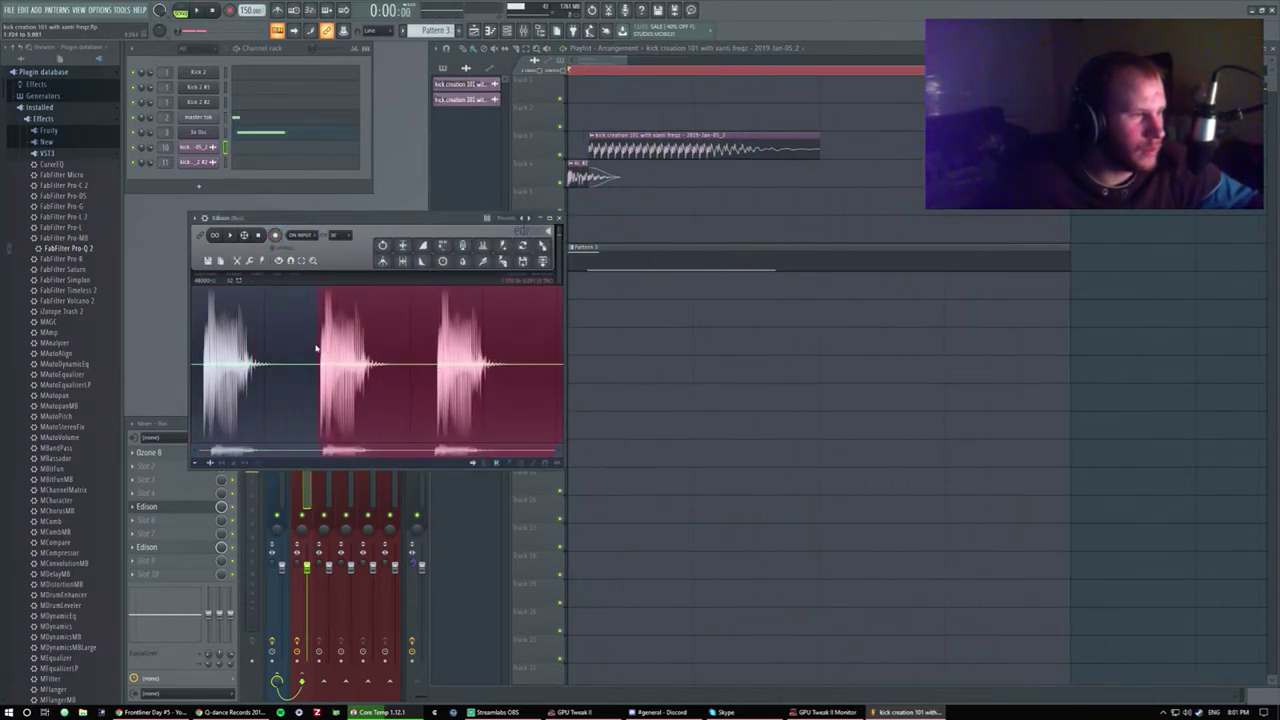
key("Delete")
left_click(402, 261)
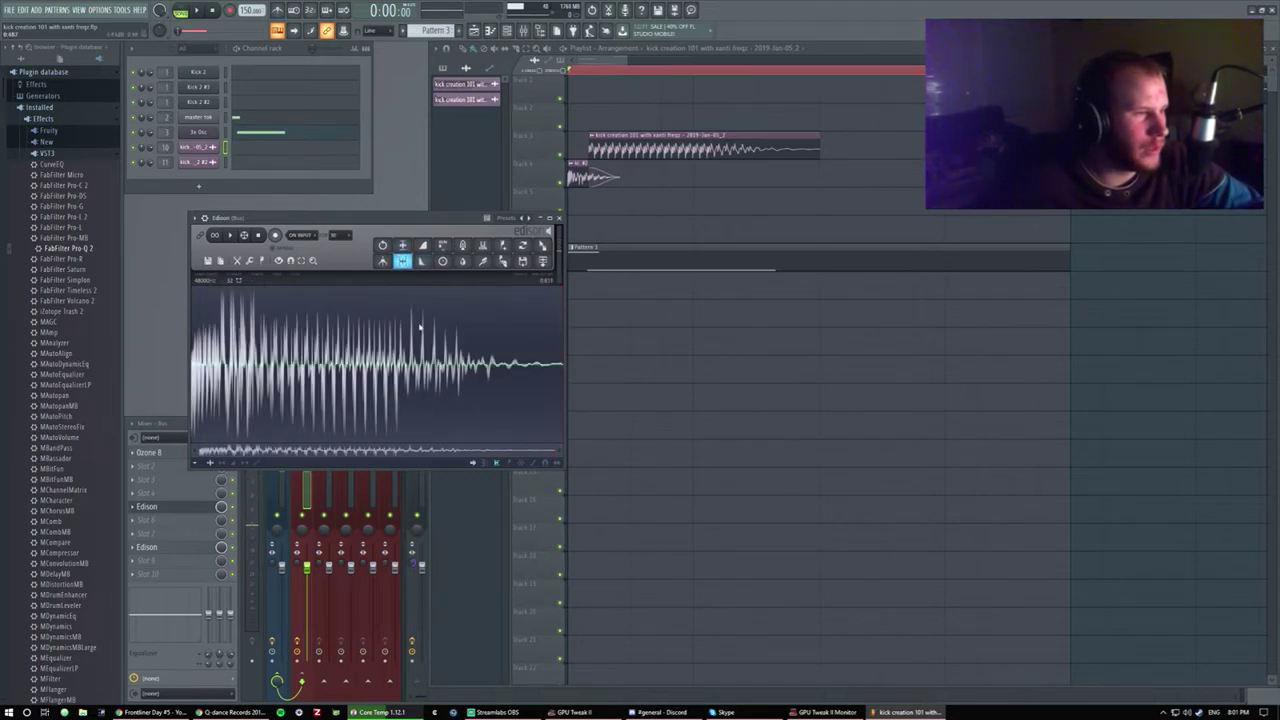
scroll(445, 360, "down", 2)
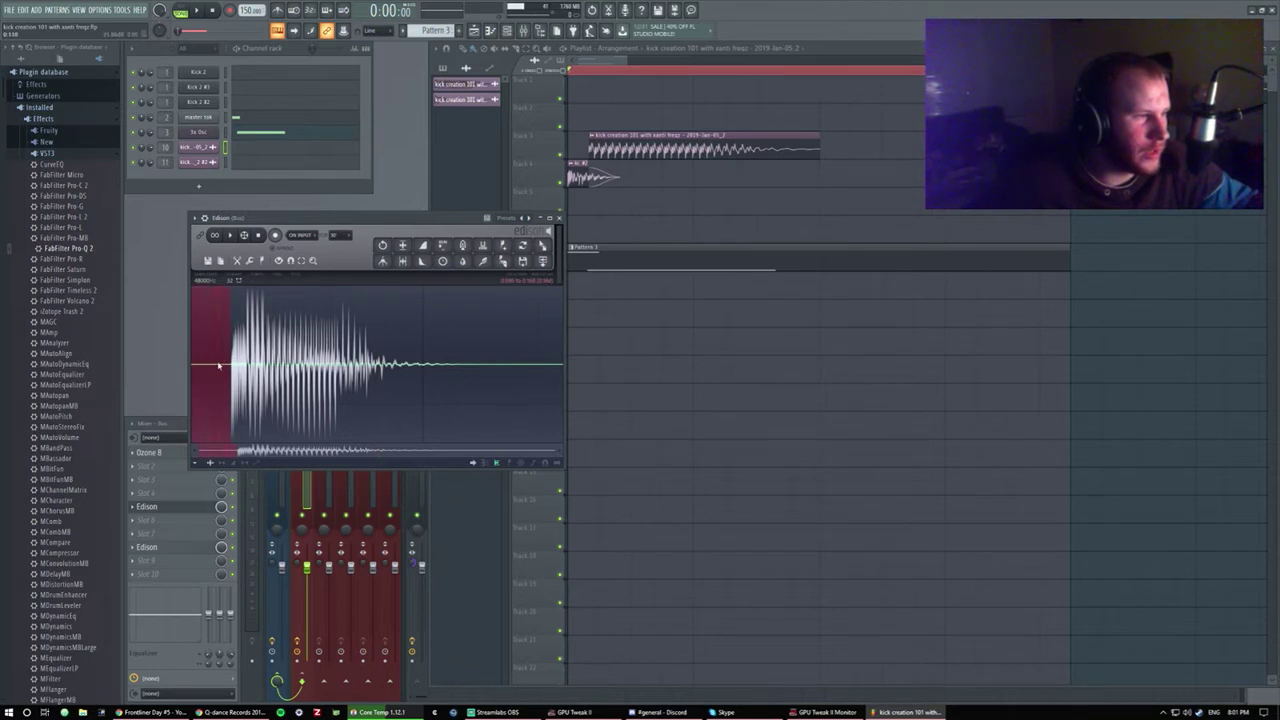
scroll(218, 365, "up", 5)
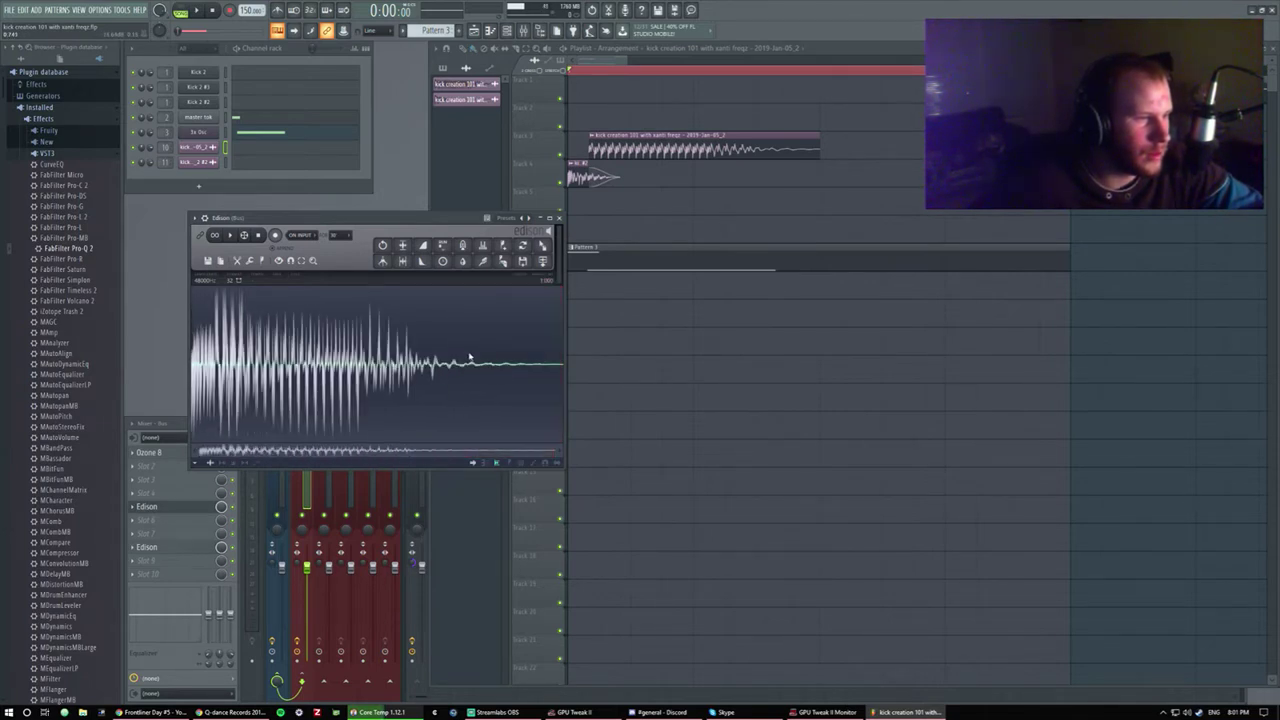
Place the trimmed kick at the start of playlist track 10 and mute the source layers on tracks 3, 4 and 7.
left_click_drag(543, 260, 588, 330)
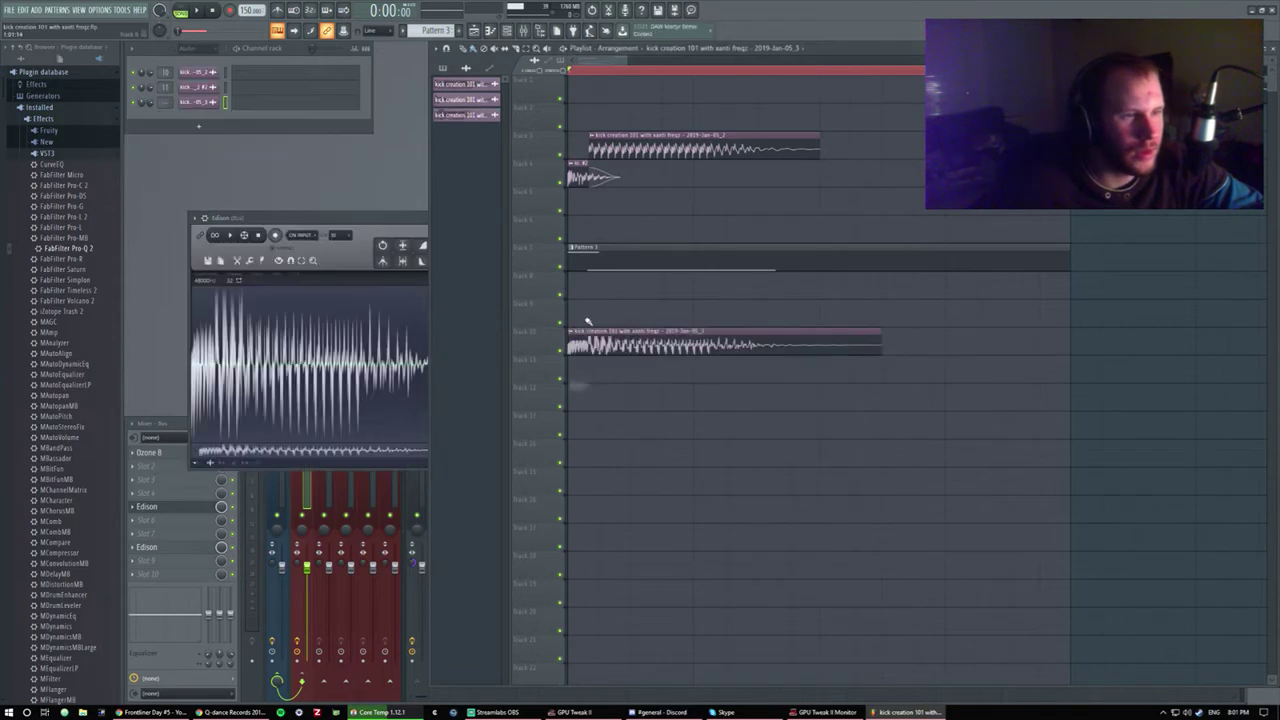
left_click(561, 262)
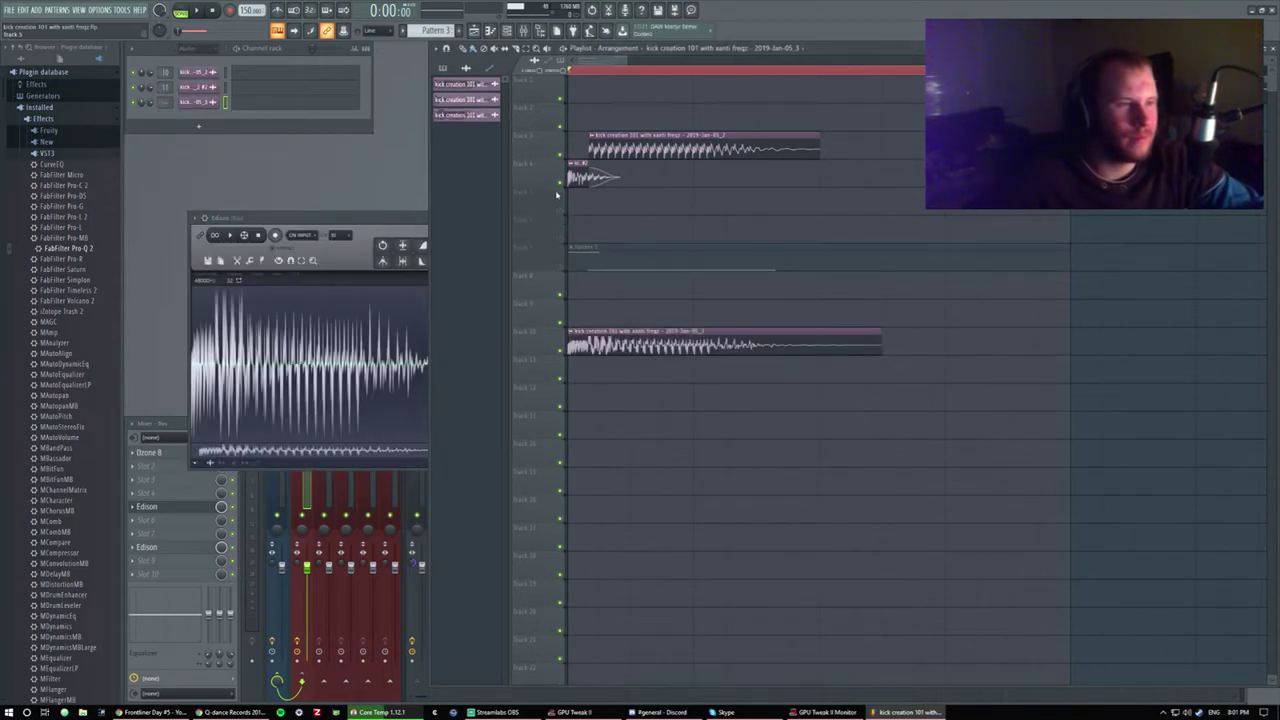
left_click(561, 156)
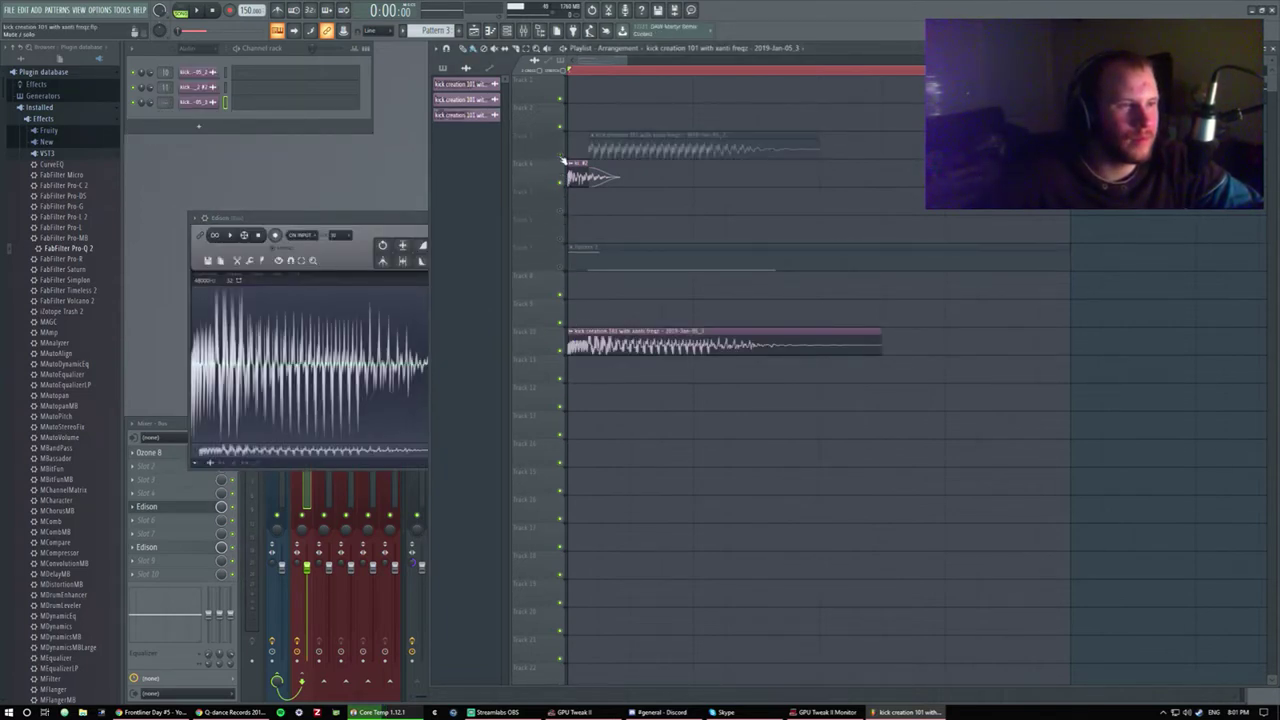
Assign the new kick sample to mixer track 15, and close its channel settings and the Edison window.
double_click(599, 348)
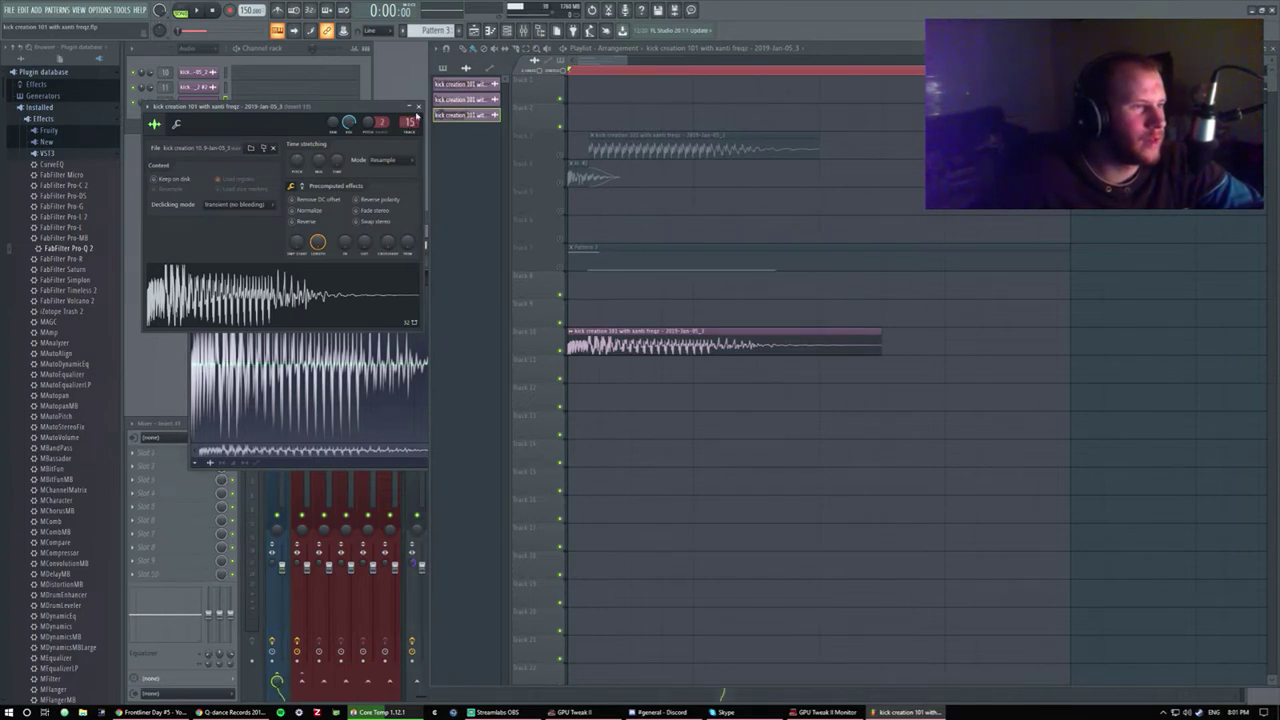
left_click(418, 106)
left_click(183, 428)
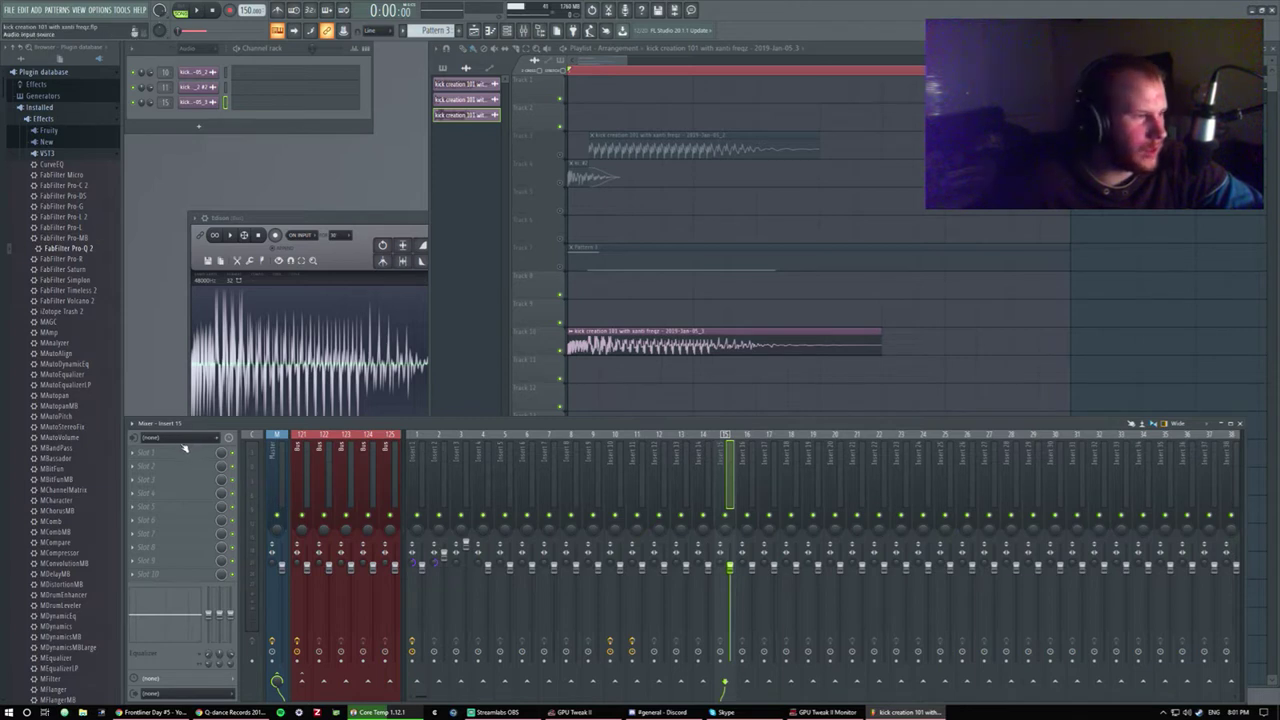
left_click(292, 221)
left_click_drag(537, 220, 499, 189)
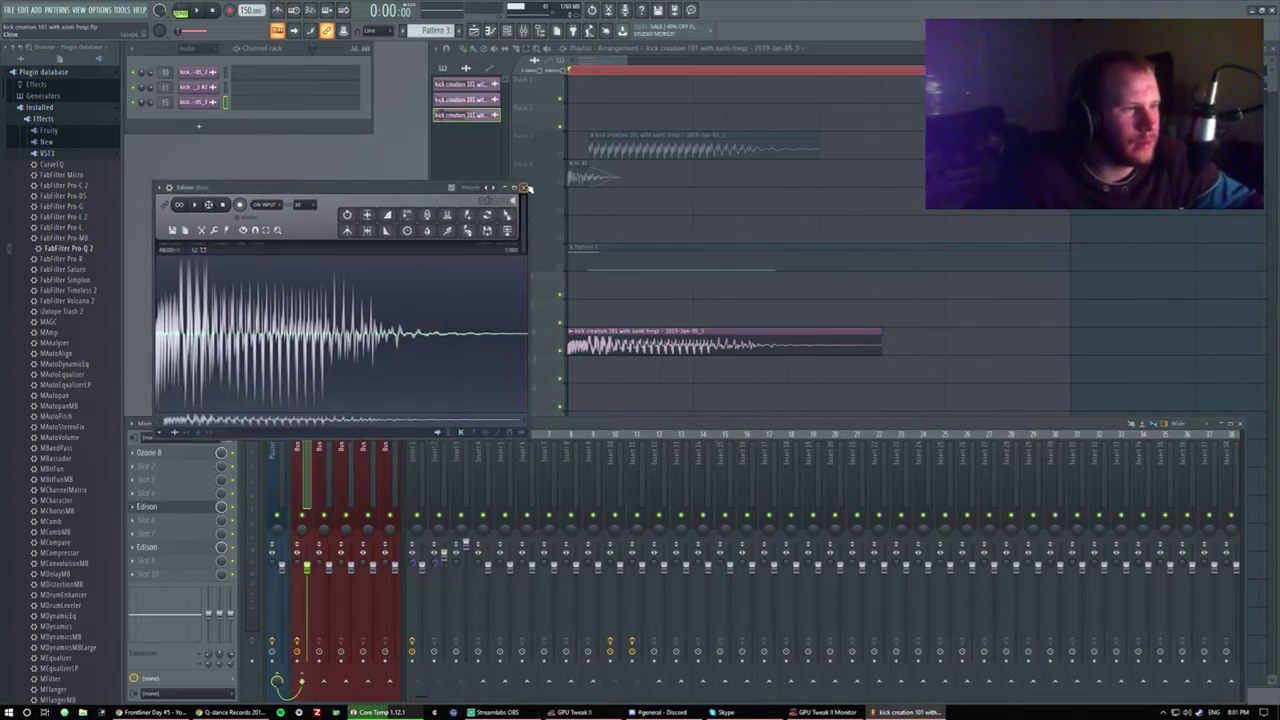
left_click(527, 188)
Route insert 15 only to bus 121 and play the loop to check the recorded kick.
key("space")
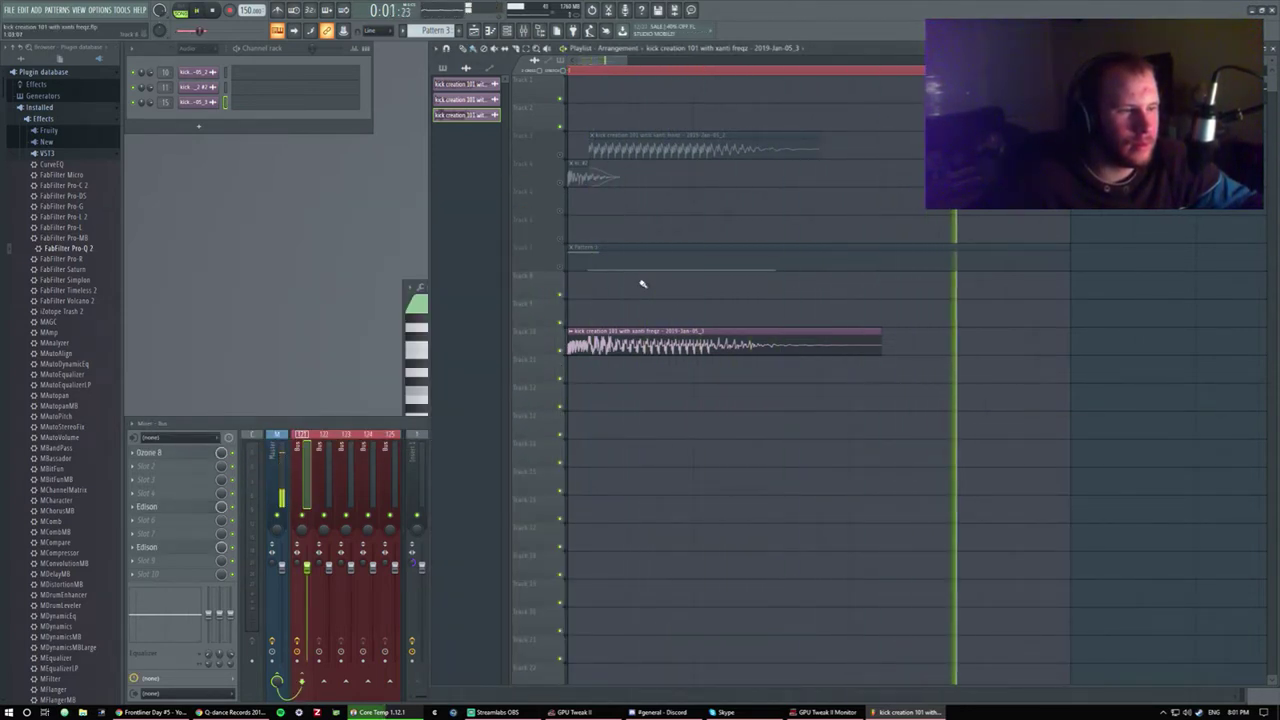
key("F9")
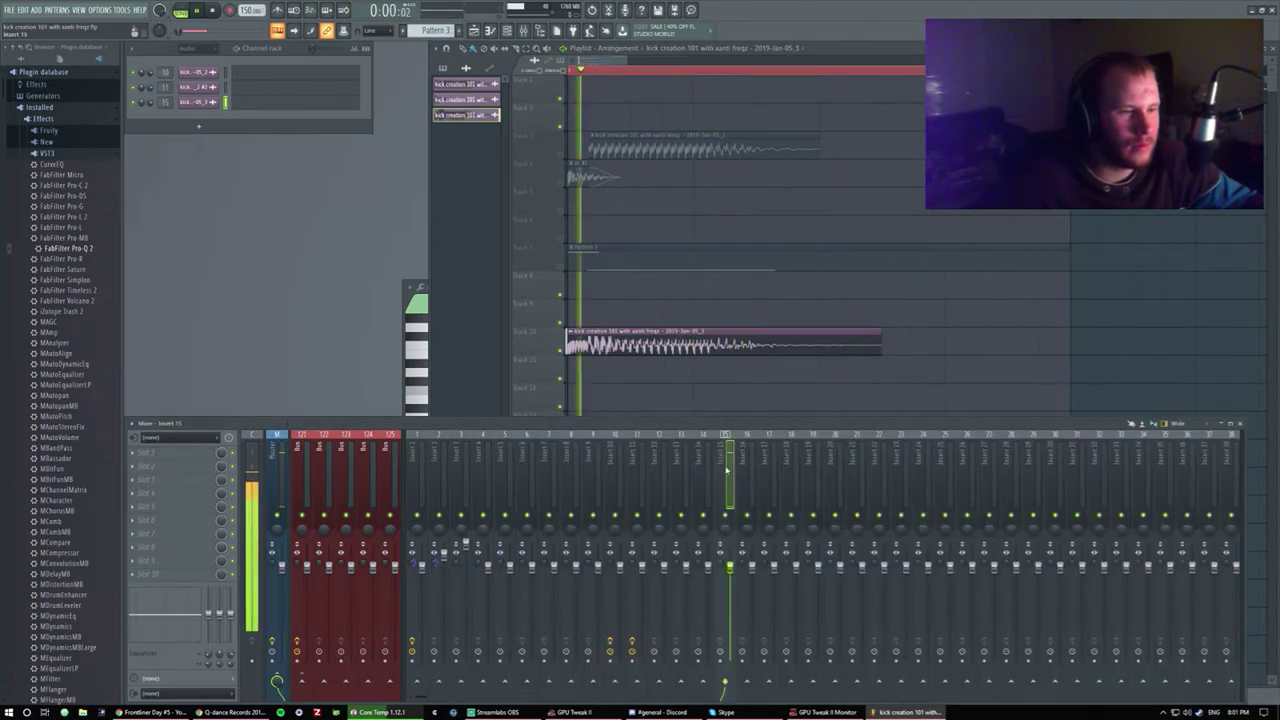
right_click(321, 664)
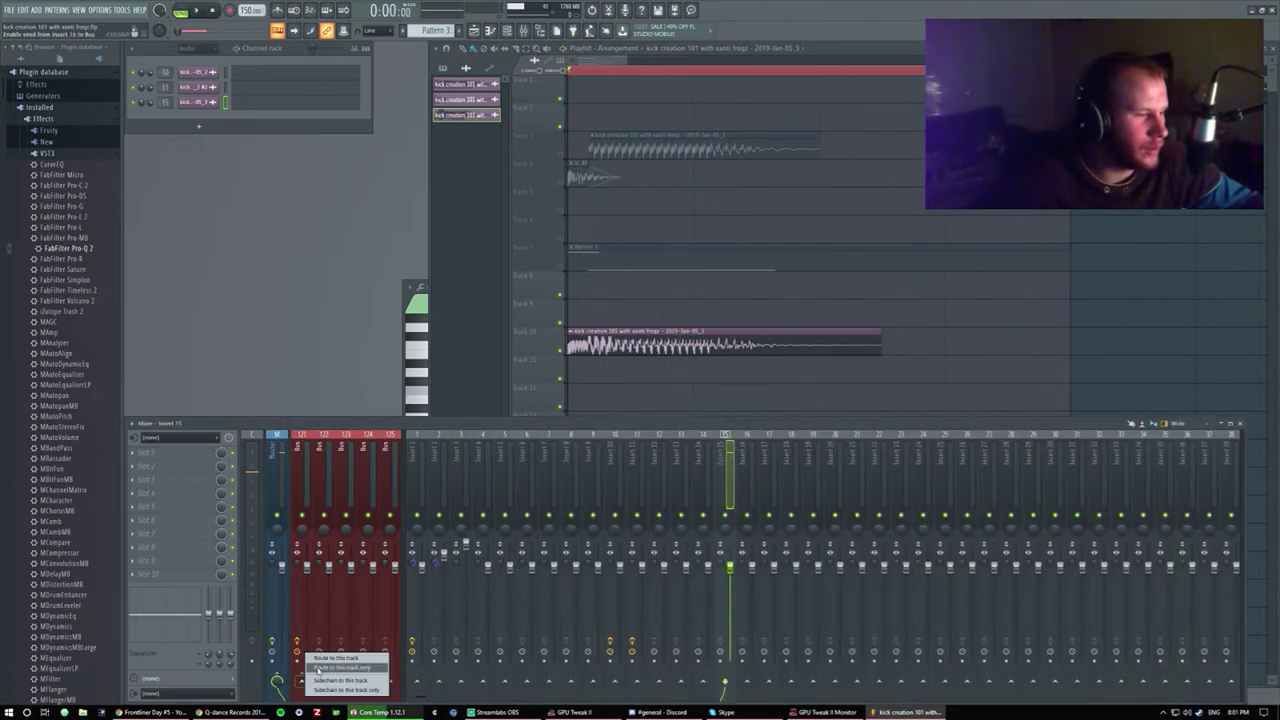
left_click(322, 668)
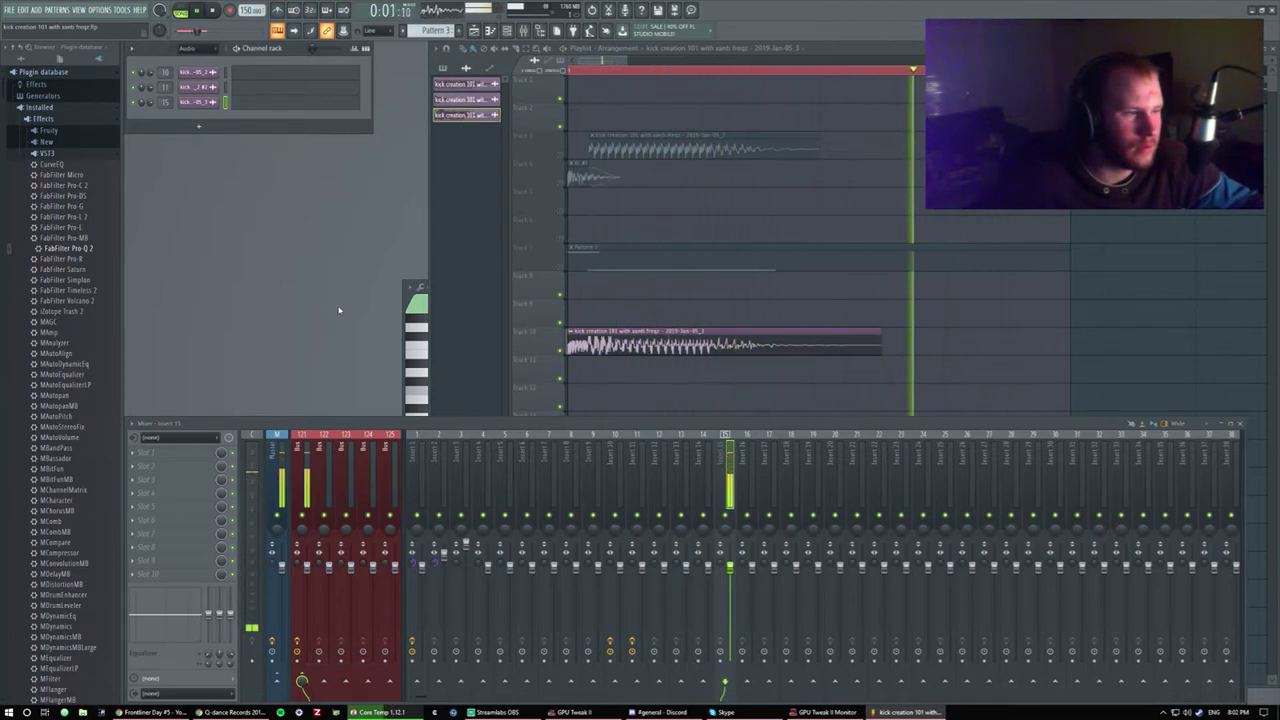
key("space")
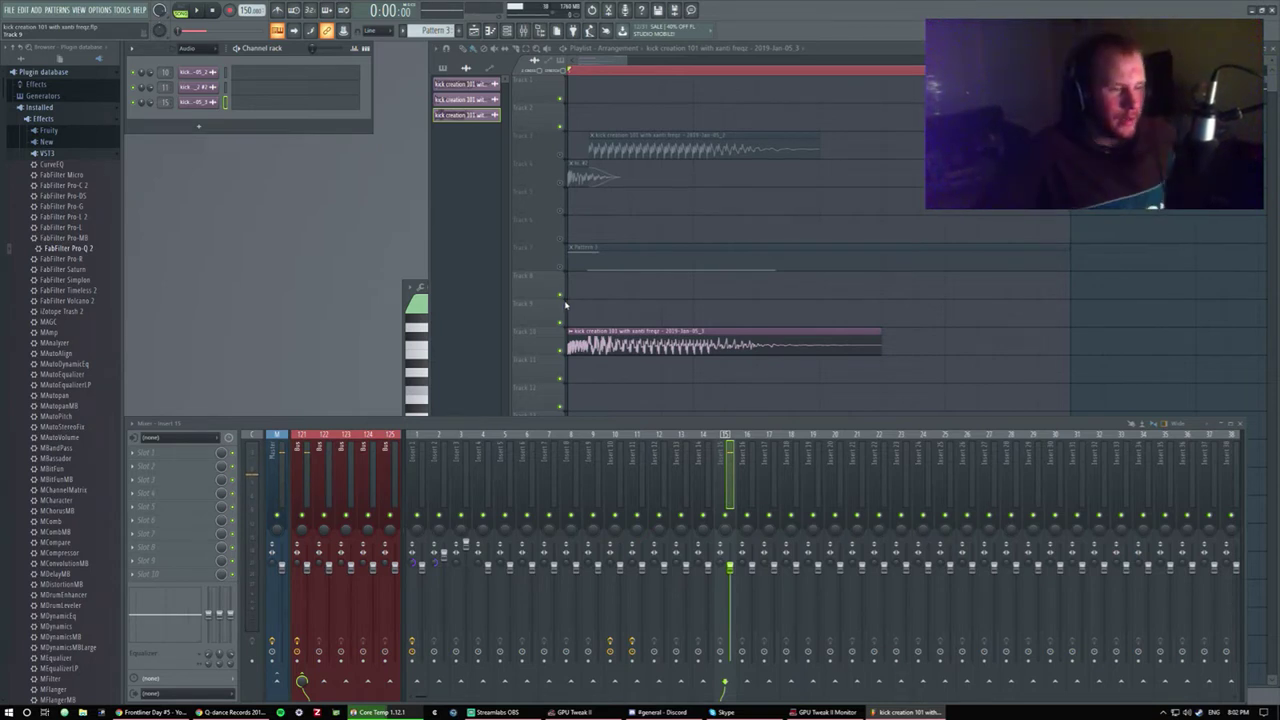
Play the recorded kick on track 10 while toggling the mutes of tracks 4 and 7 to compare the layers.
key("F5")
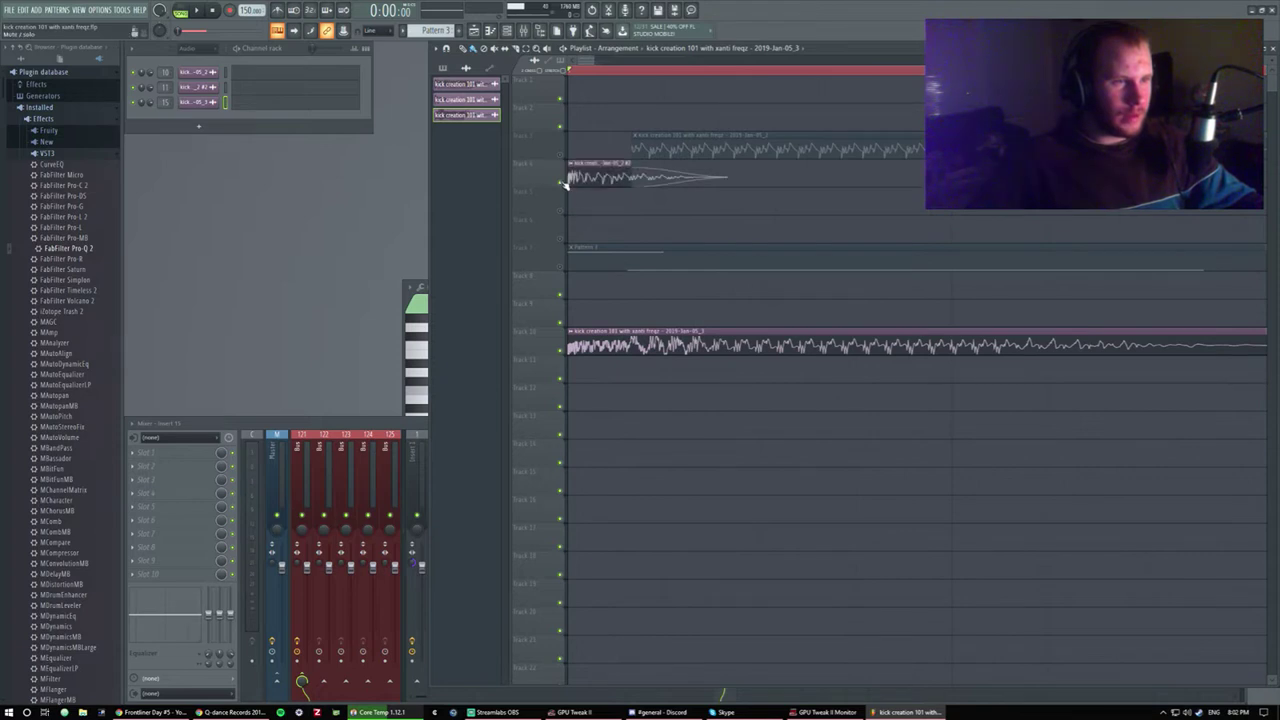
key("space")
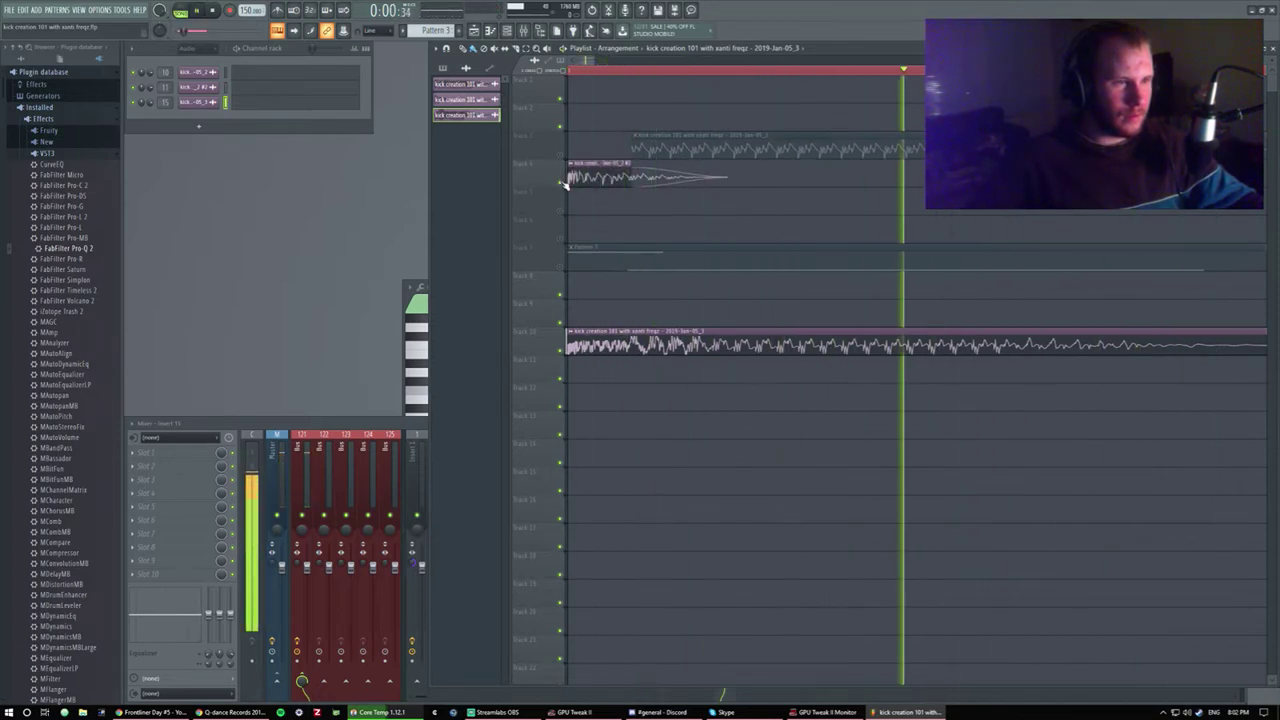
key("space")
left_click(563, 183)
left_click(563, 268)
key("space")
key("space")
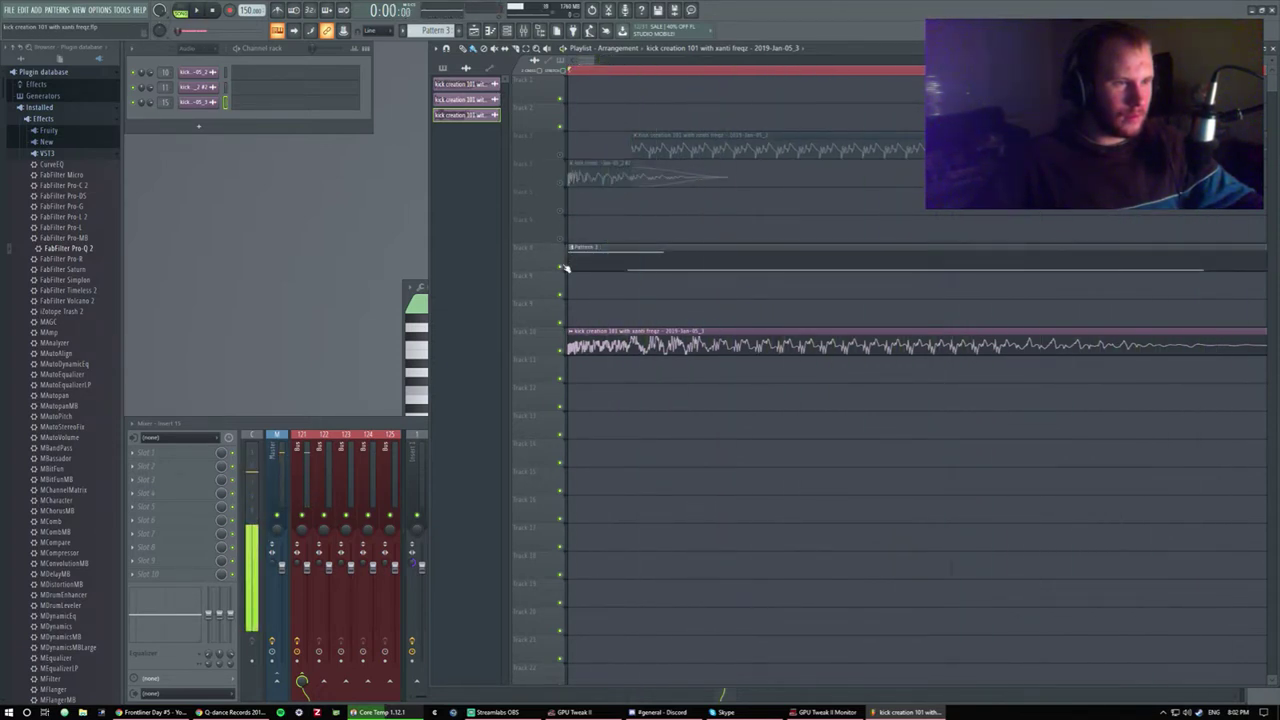
key("space")
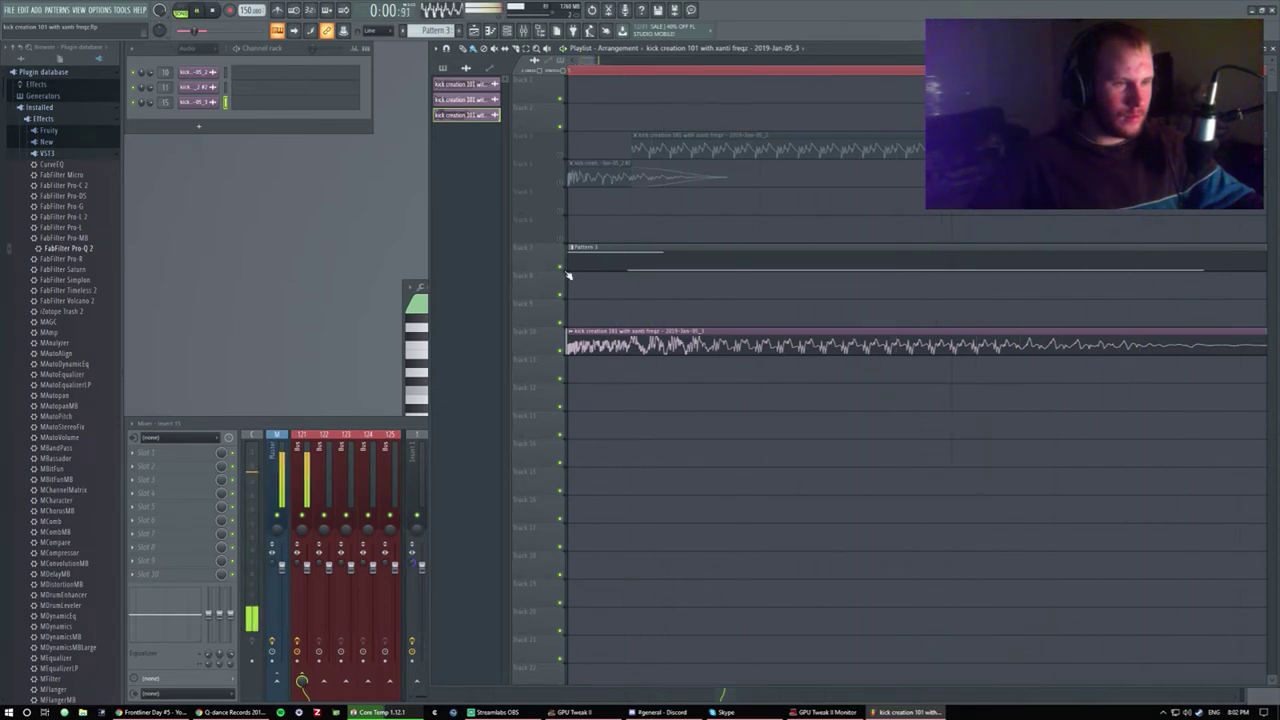
Mute playlist track 7, and draw a long C5 note for the master tok channel in Pattern 5.
left_click(561, 269)
key("space")
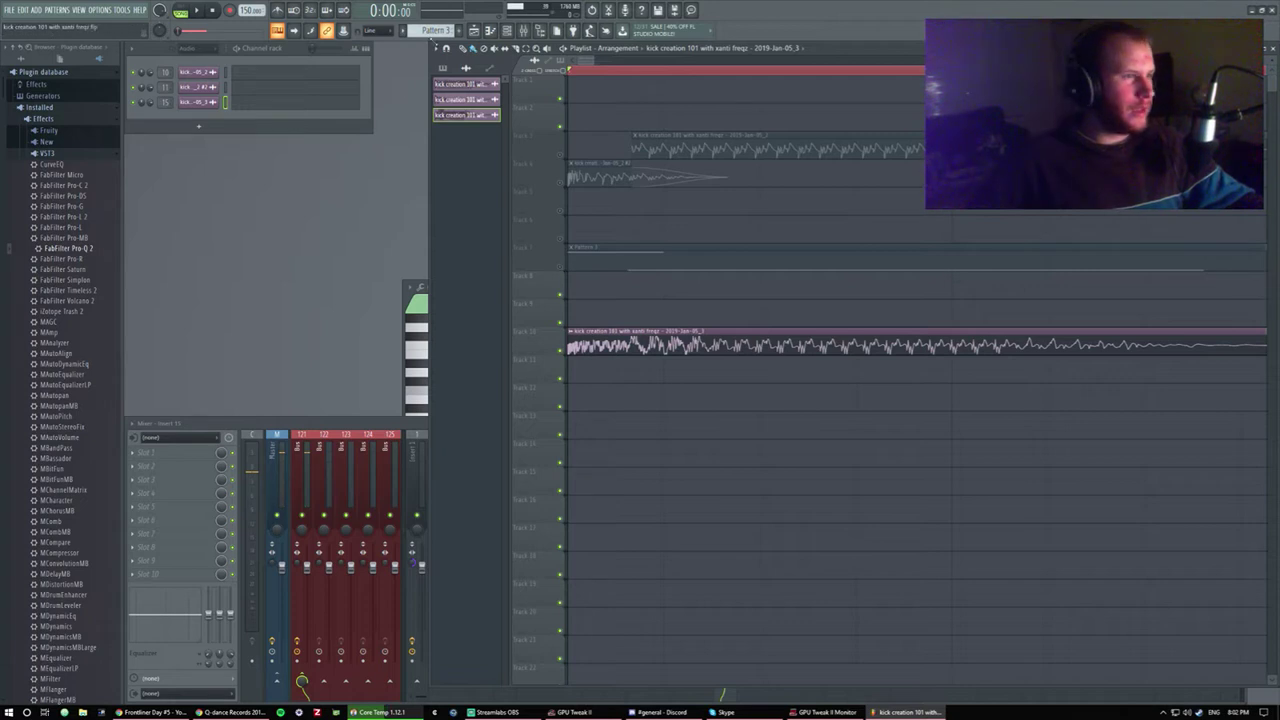
scroll(433, 30, "down", 1)
scroll(433, 30, "down", 1)
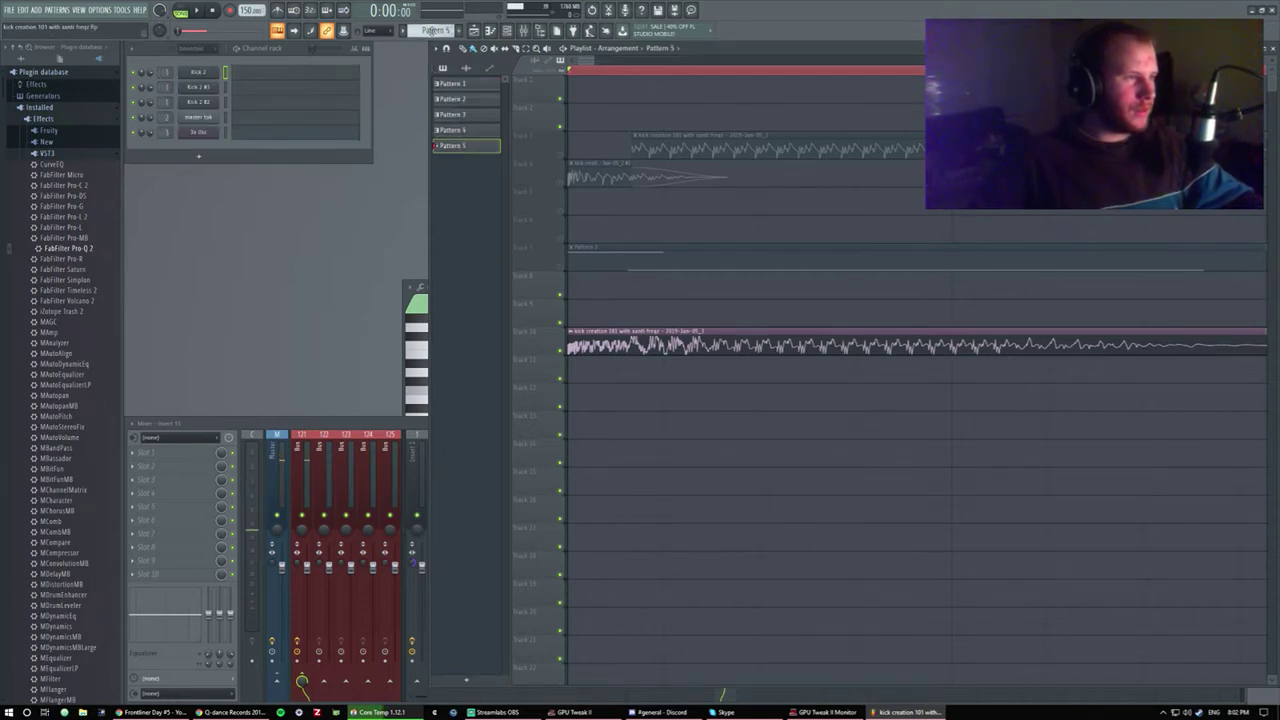
left_click(270, 121)
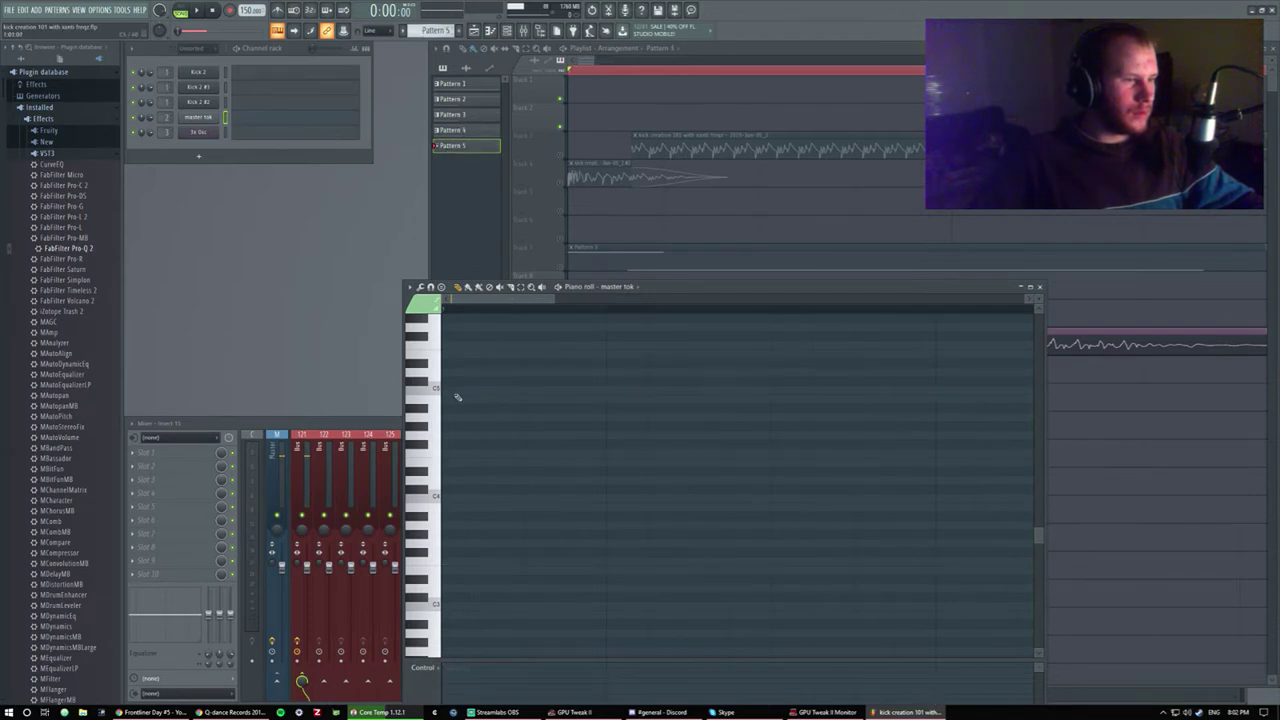
left_click(441, 389)
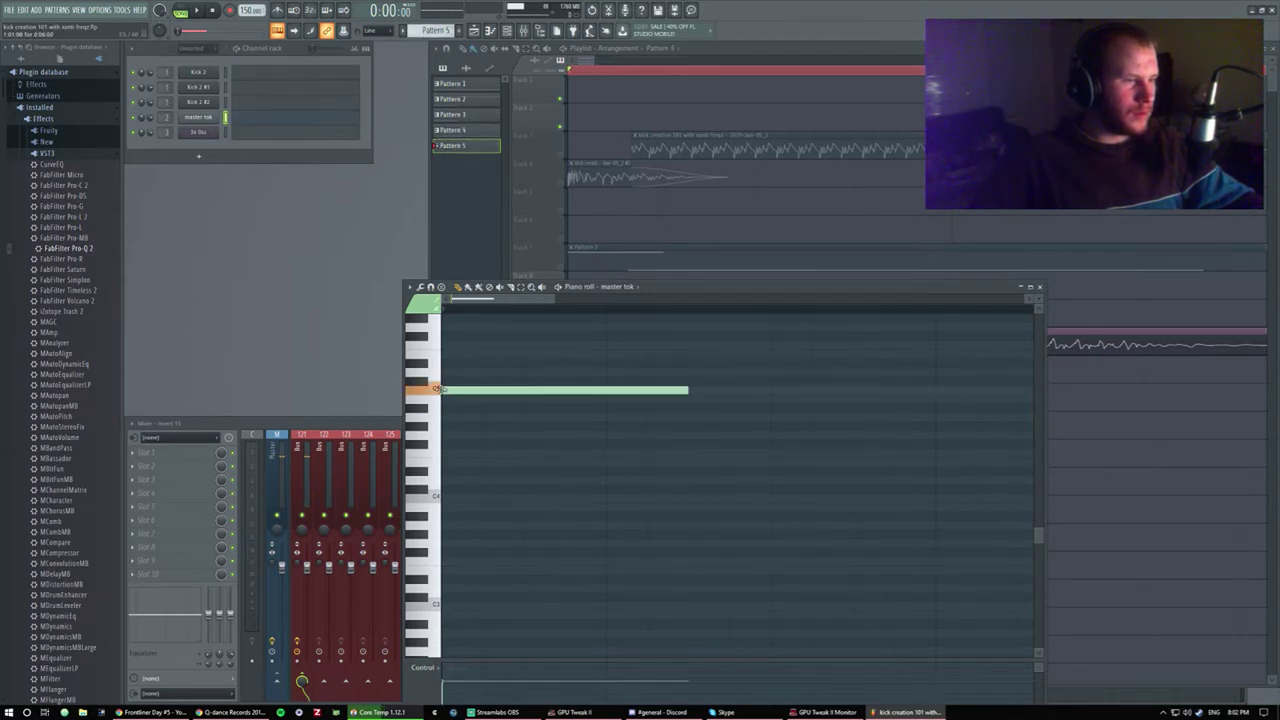
left_click(1031, 288)
Try Pattern 5 on playlist track 9 together with the recorded kick, and remove its clip.
left_click_drag(608, 384, 606, 303)
key("space")
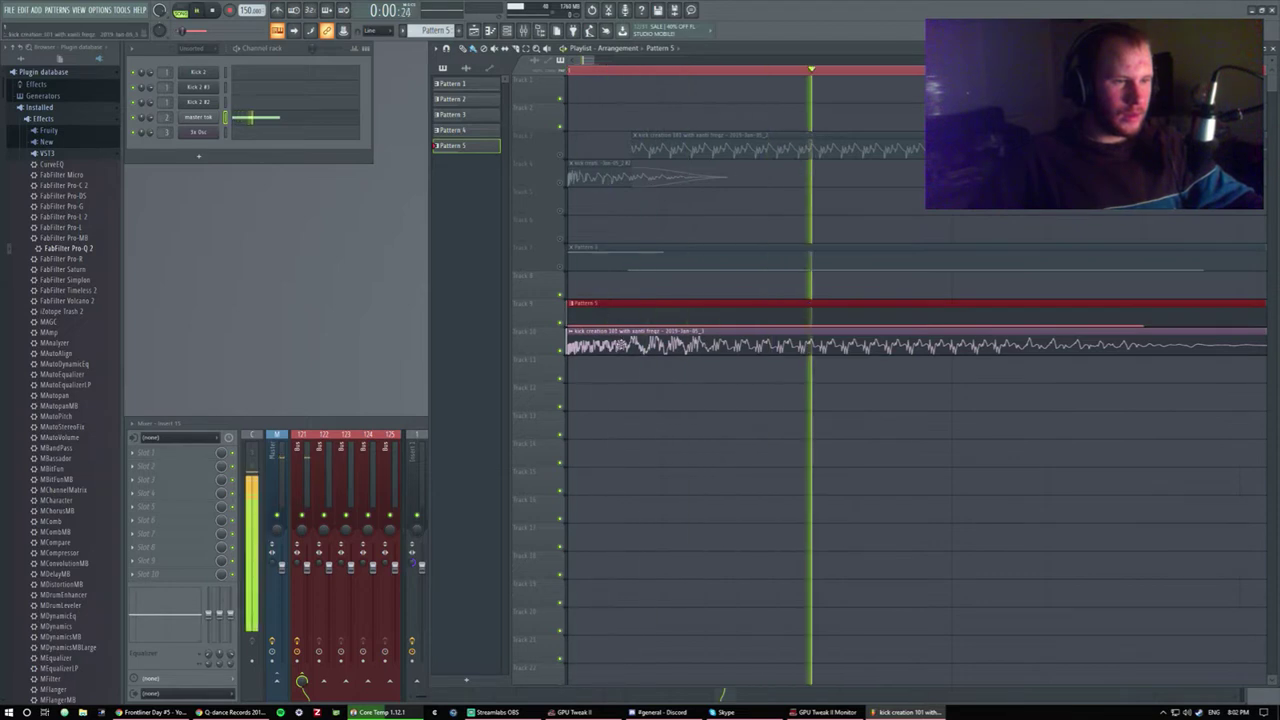
key("space")
right_click(614, 304)
Place the master tok sample as an audio clip at the start of playlist track 9, and close its channel settings.
left_click(207, 118)
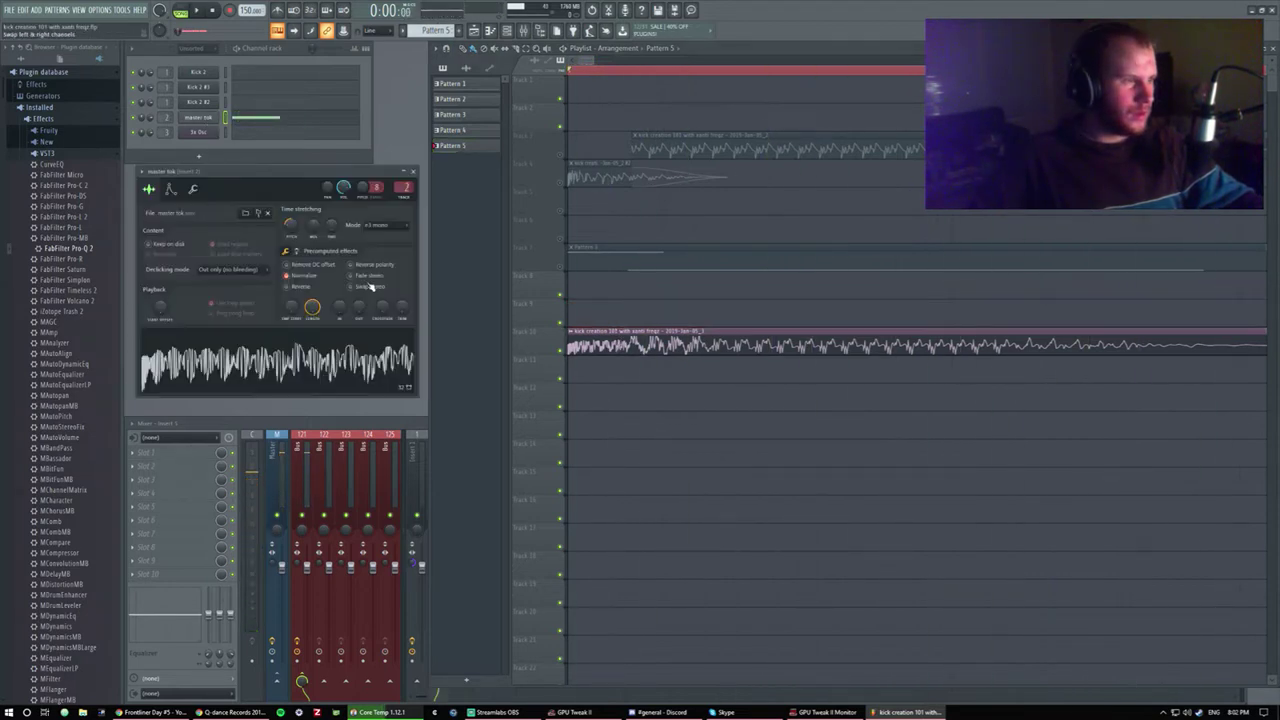
left_click_drag(207, 118, 570, 305)
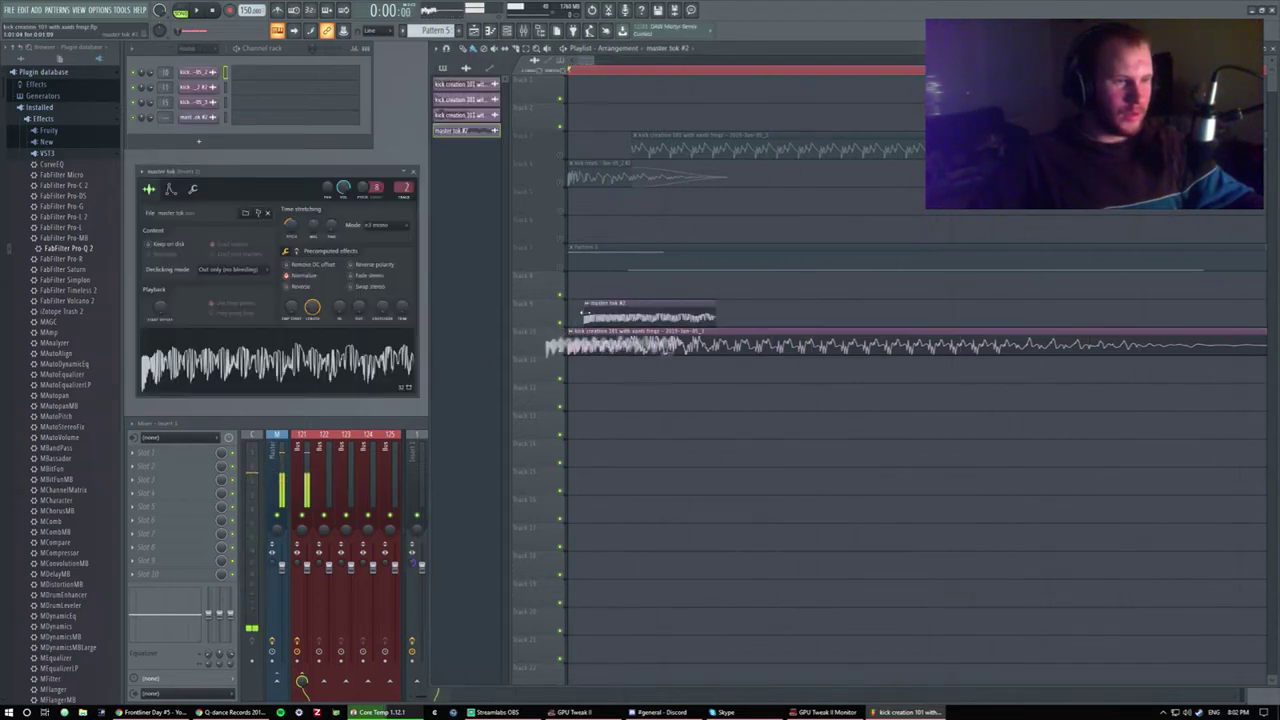
left_click(414, 173)
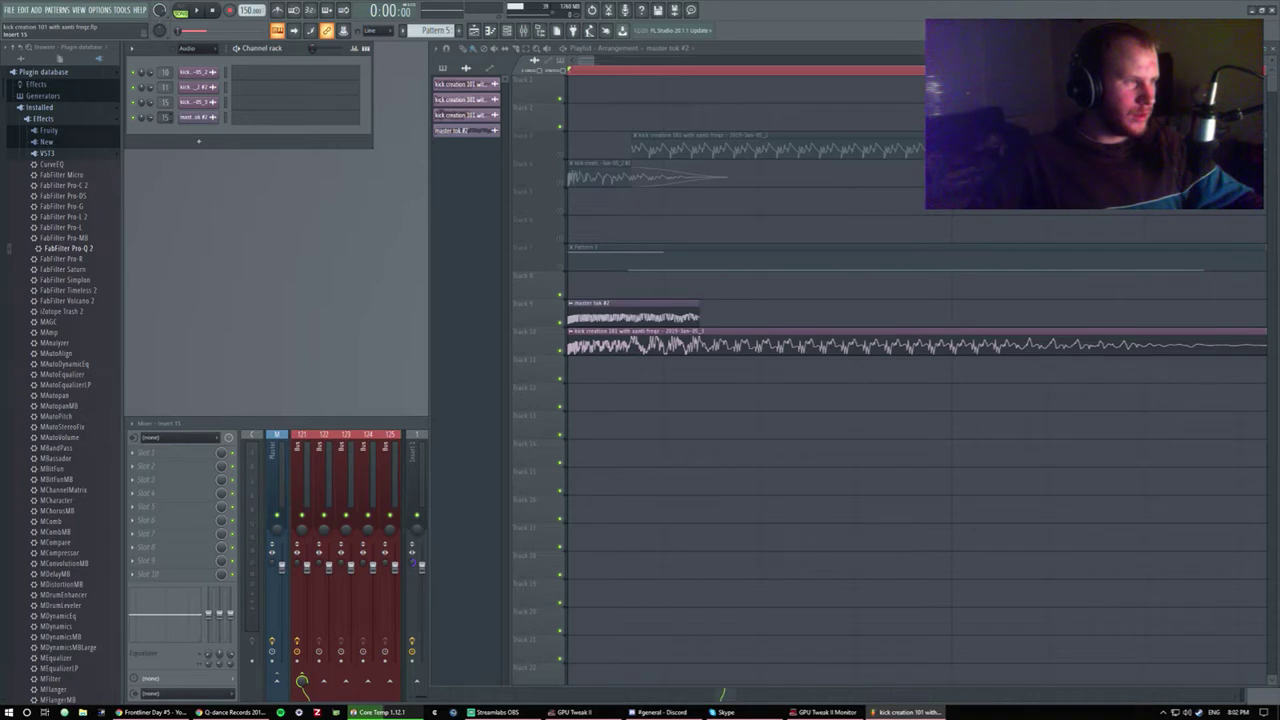
Assign the master tok #2 clip to mixer insert 14, and route inserts 14 and 15 only to insert 16.
left_click(274, 440)
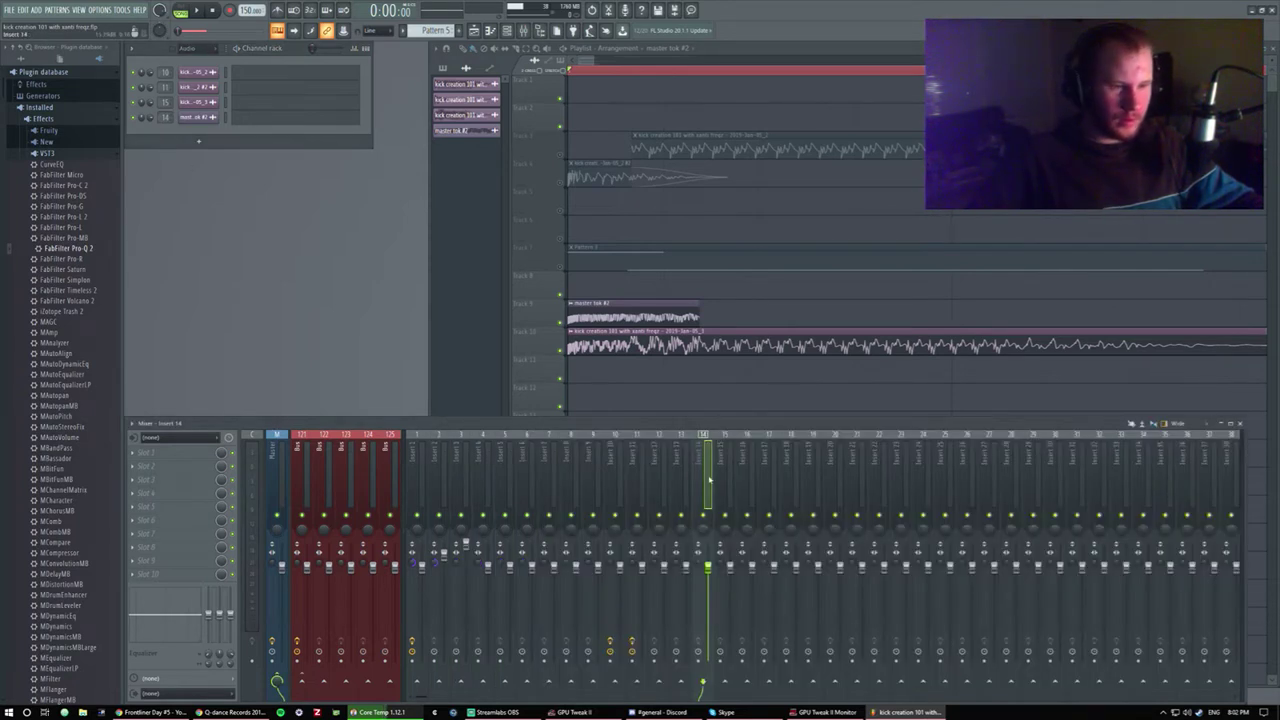
left_click(728, 476)
left_click(750, 474)
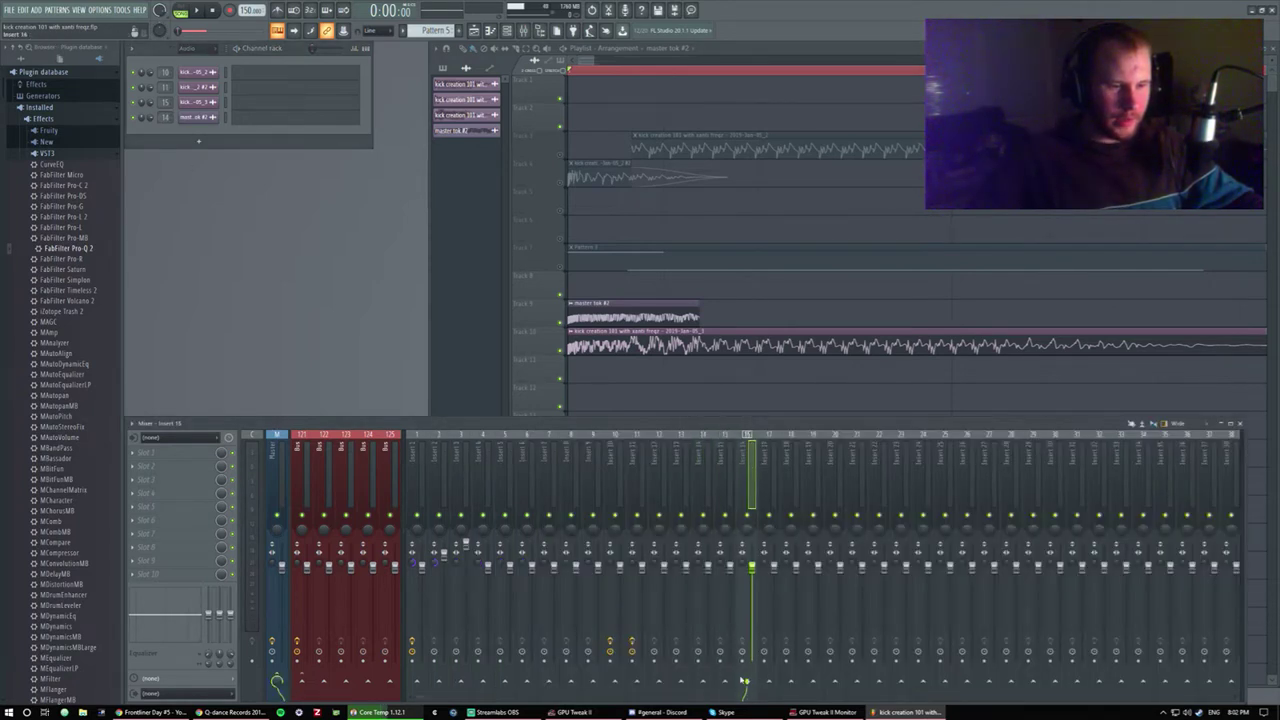
left_click(728, 495)
left_click(712, 500)
right_click(748, 684)
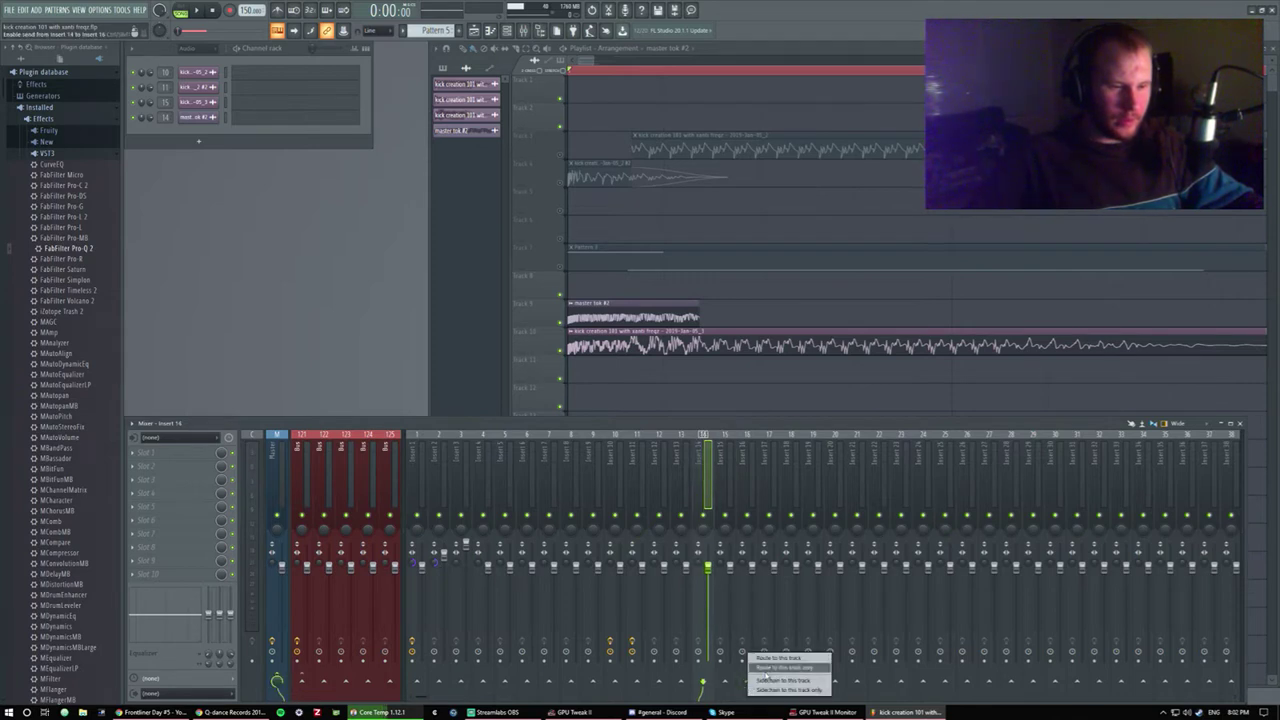
key("Escape")
left_click(729, 684)
right_click(748, 683)
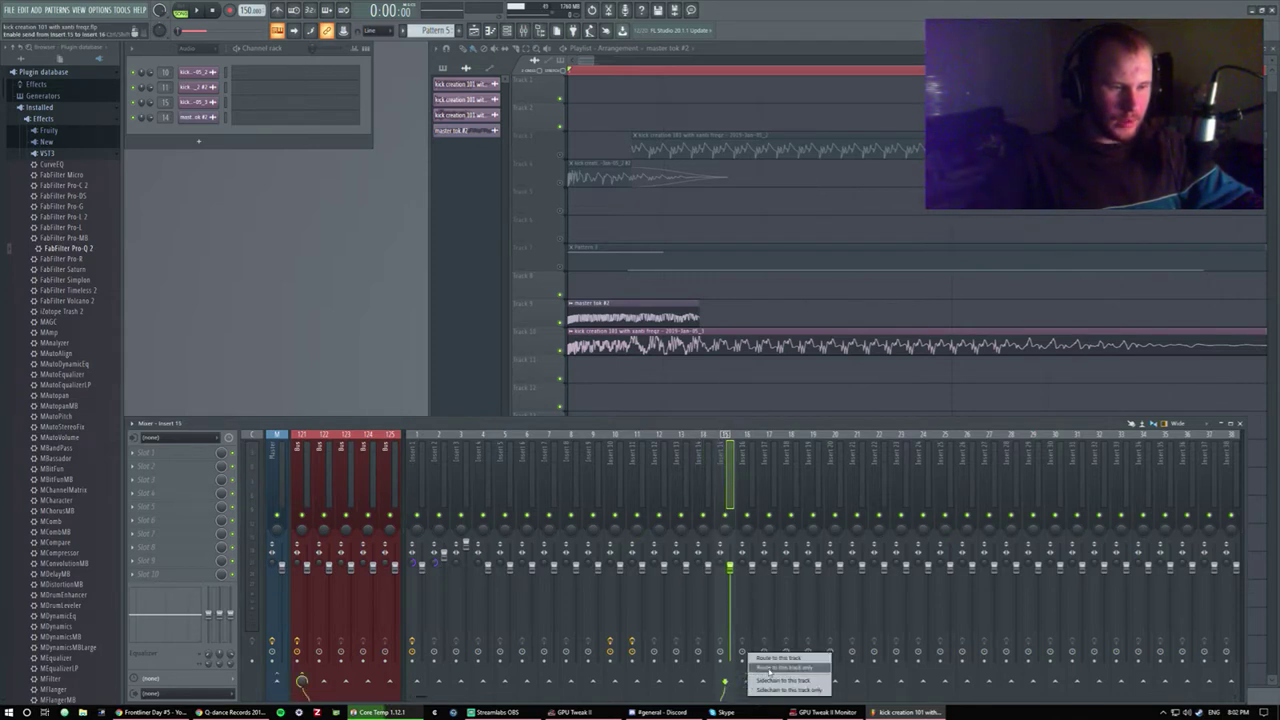
left_click(767, 668)
Route insert 16 only to bus 121 and play the loop to check the new routing.
left_click(708, 476)
left_click(727, 476)
left_click(750, 476)
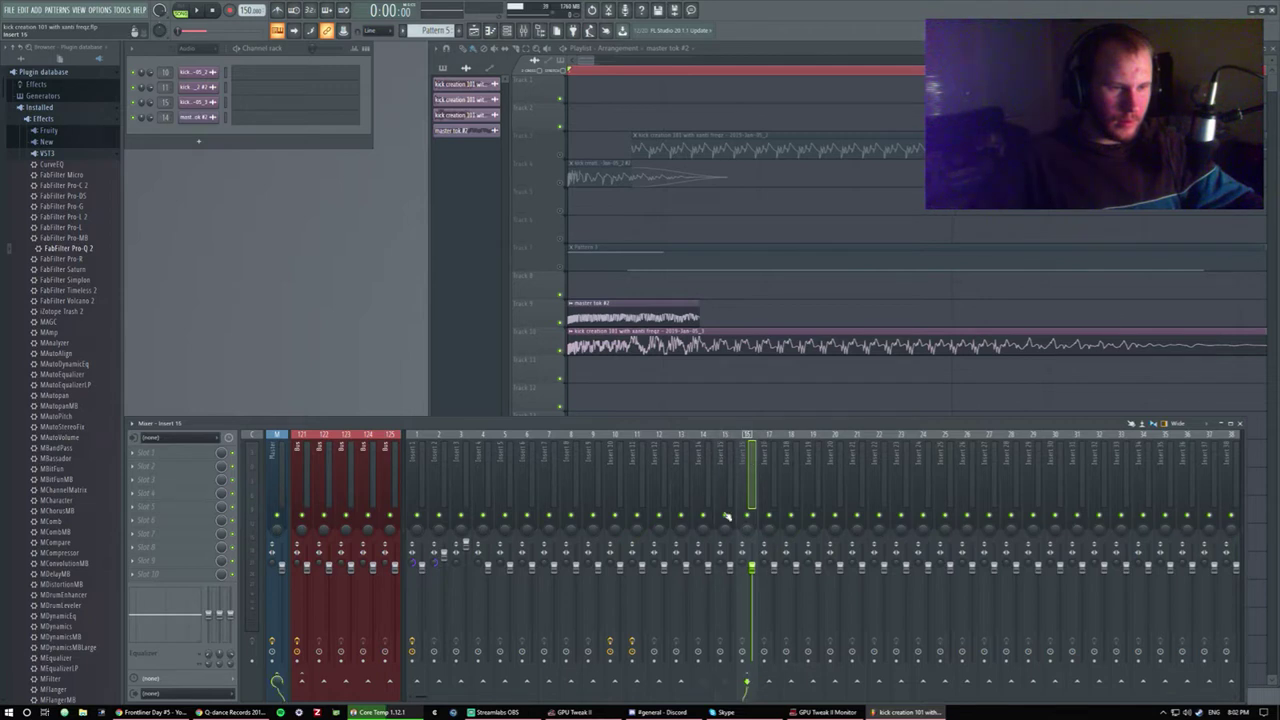
right_click(301, 684)
left_click(325, 668)
key("space")
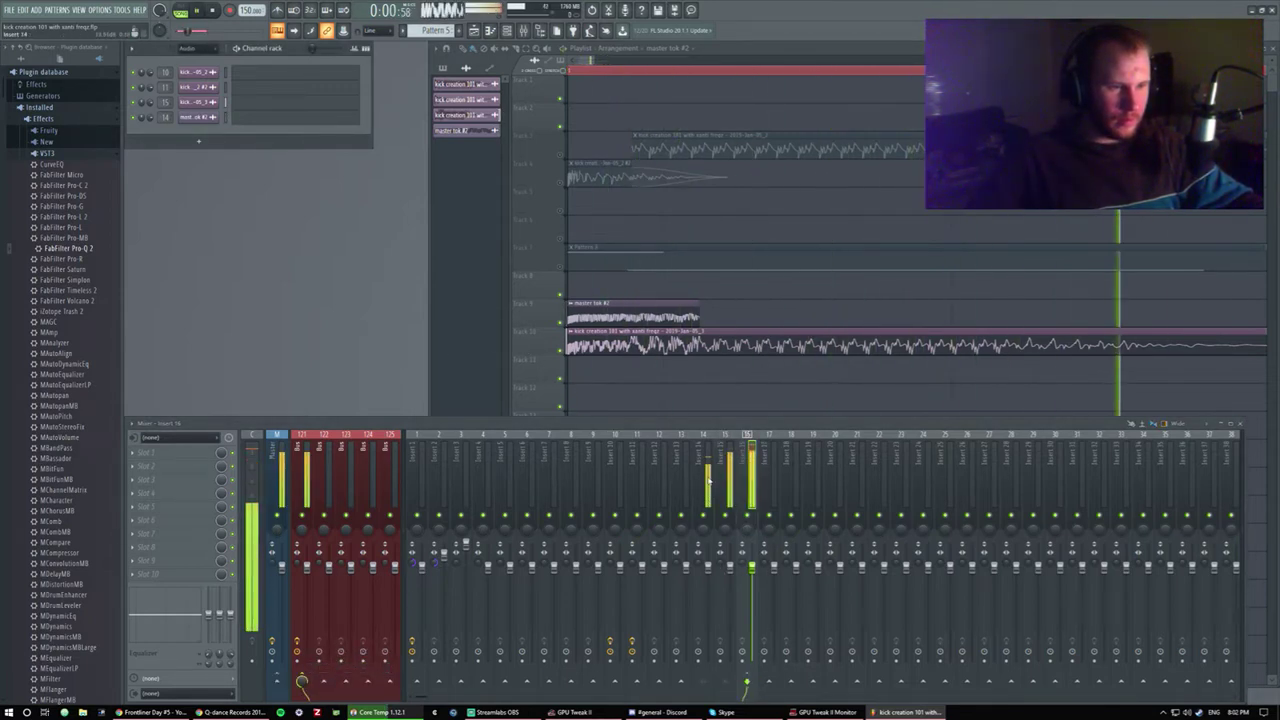
Set the master tok #2 clip's stretch mode to e3 mono and shorten it with the time multiplier while auditioning the loop.
double_click(612, 318)
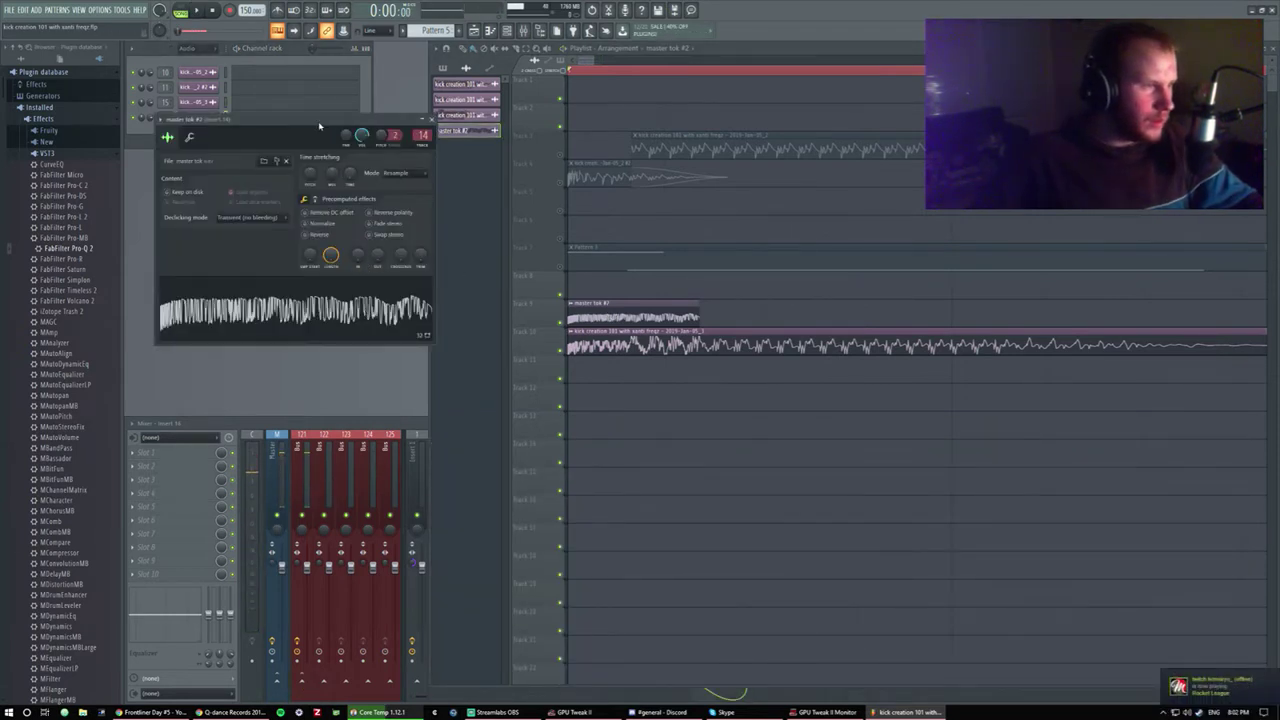
left_click_drag(300, 116, 280, 164)
left_click(380, 224)
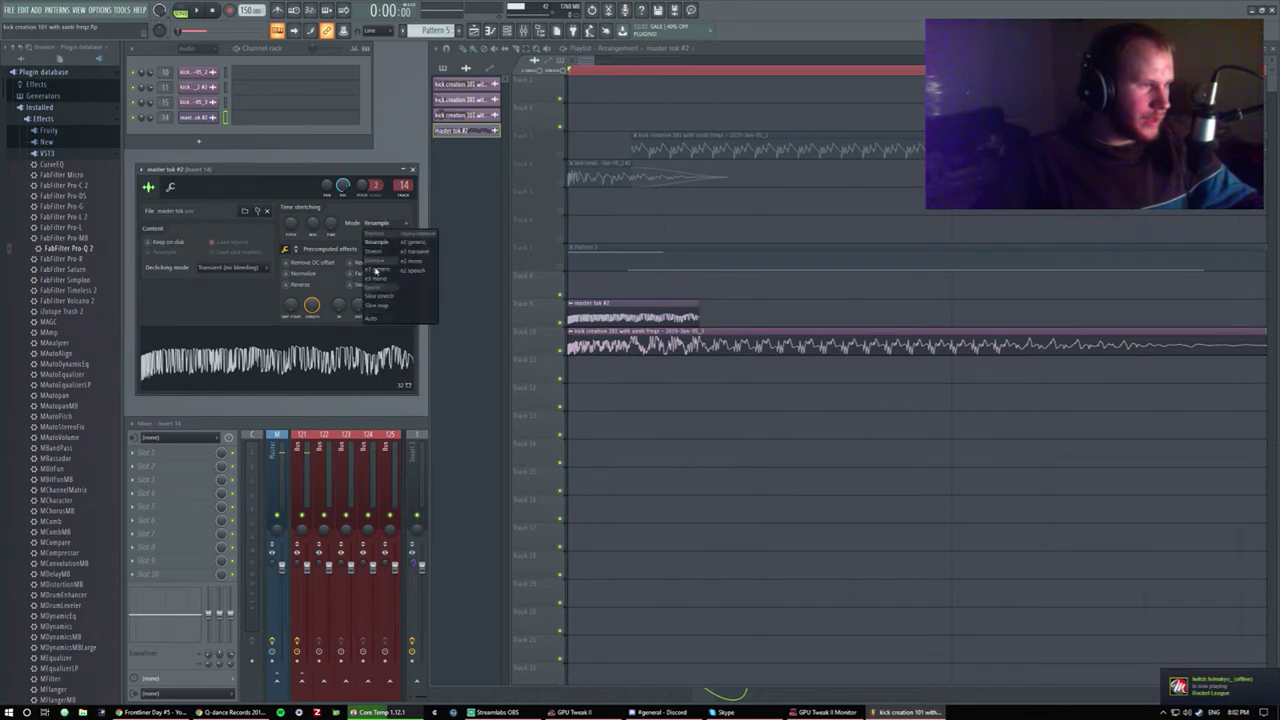
left_click(385, 284)
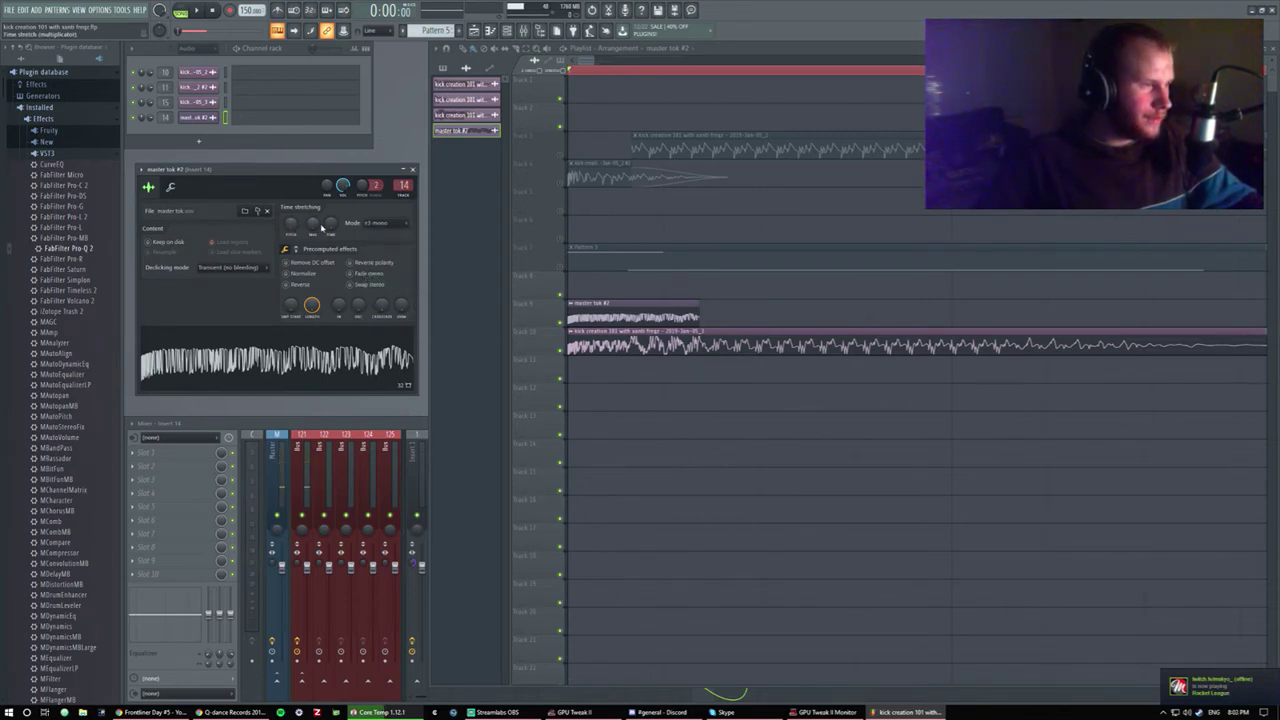
left_click(310, 226)
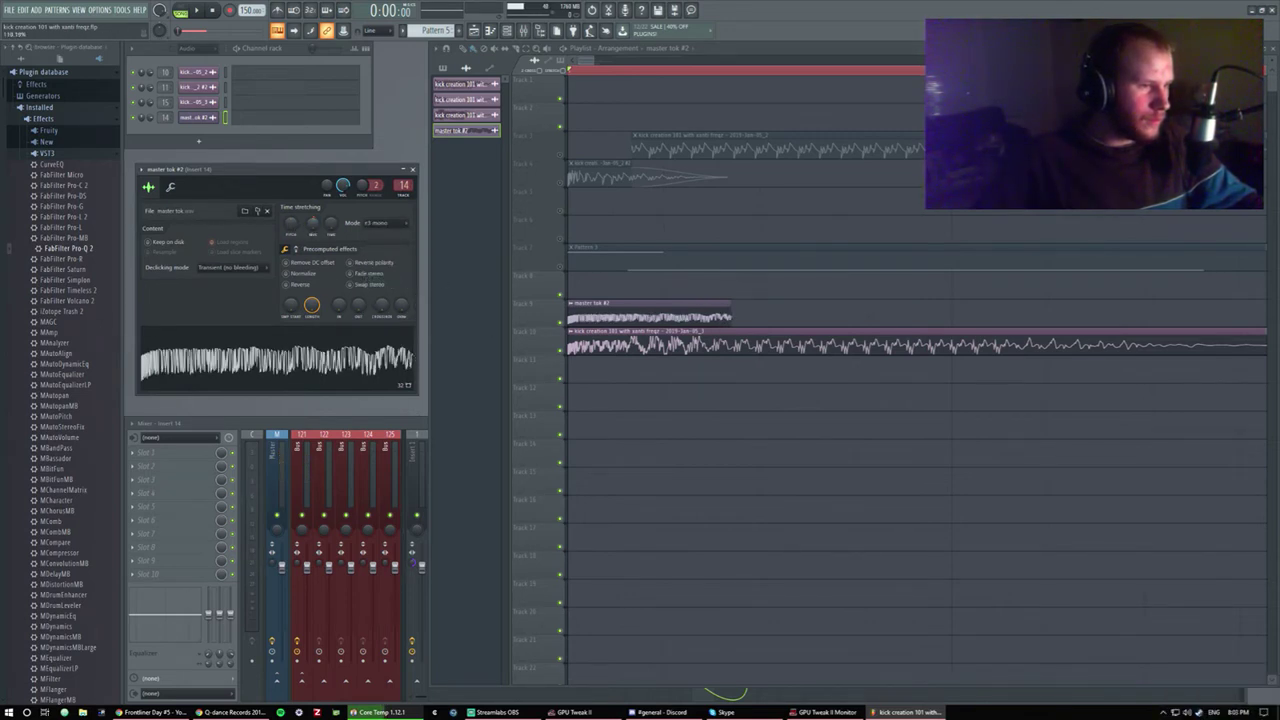
scroll(310, 226, "down", 3)
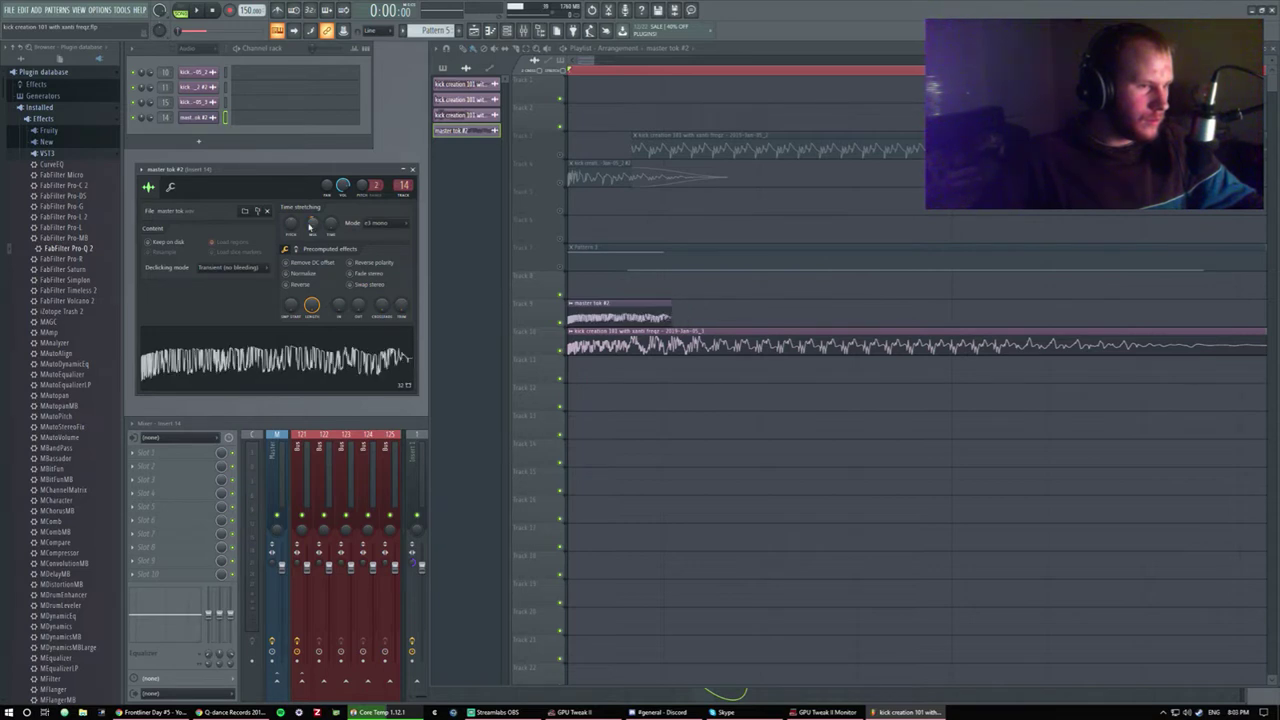
key("space")
scroll(310, 226, "down", 1)
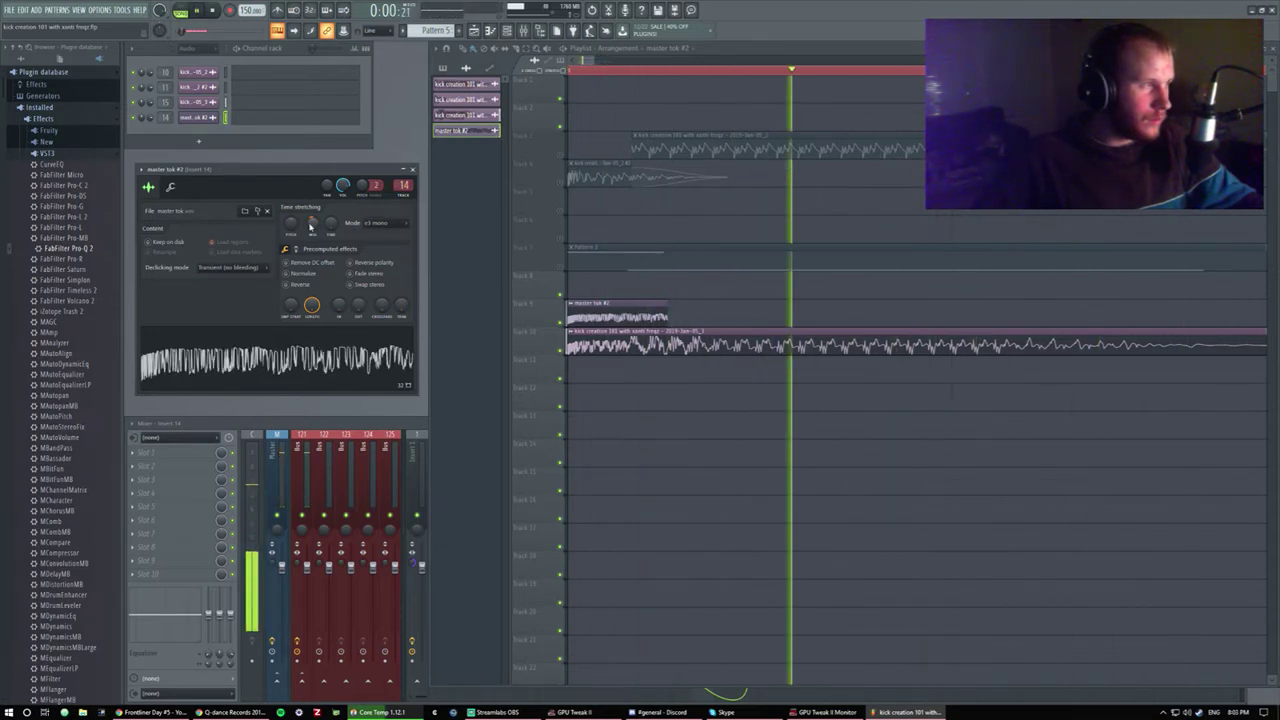
key("space")
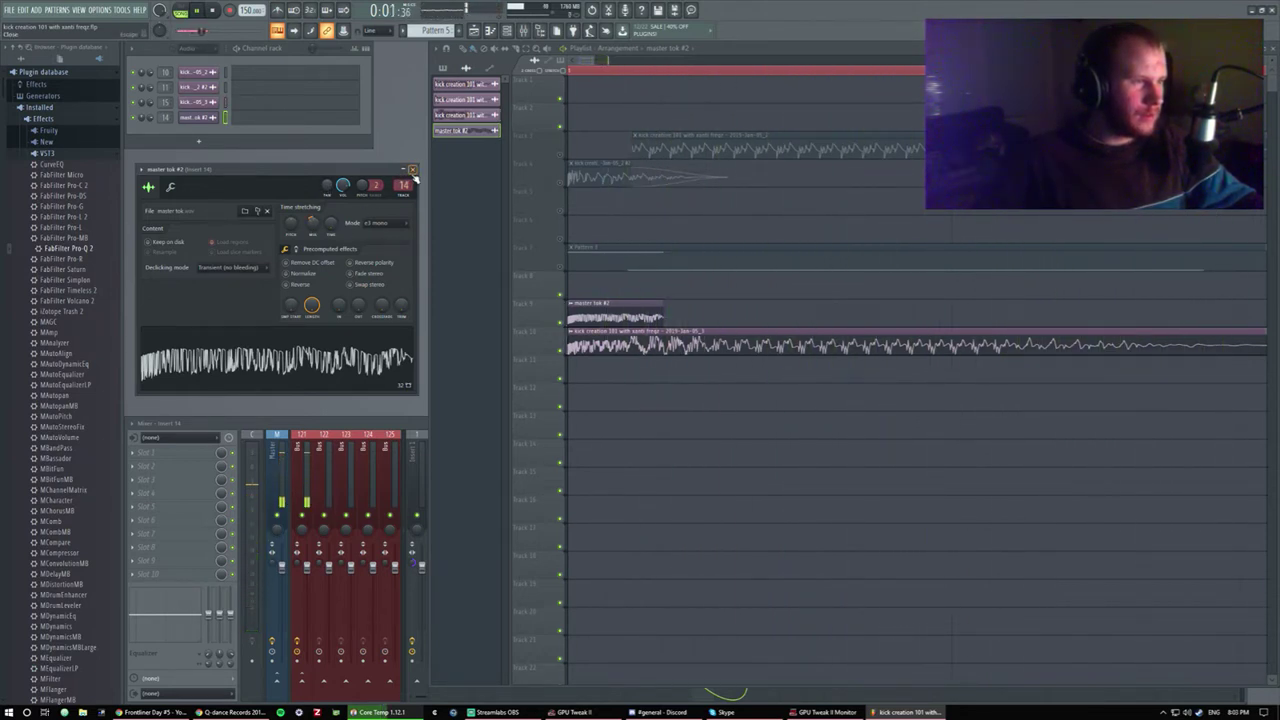
left_click(412, 170)
Adjust the pitch shift of the master tok #2 clip by ear during playback, and close its channel settings.
left_click(357, 423)
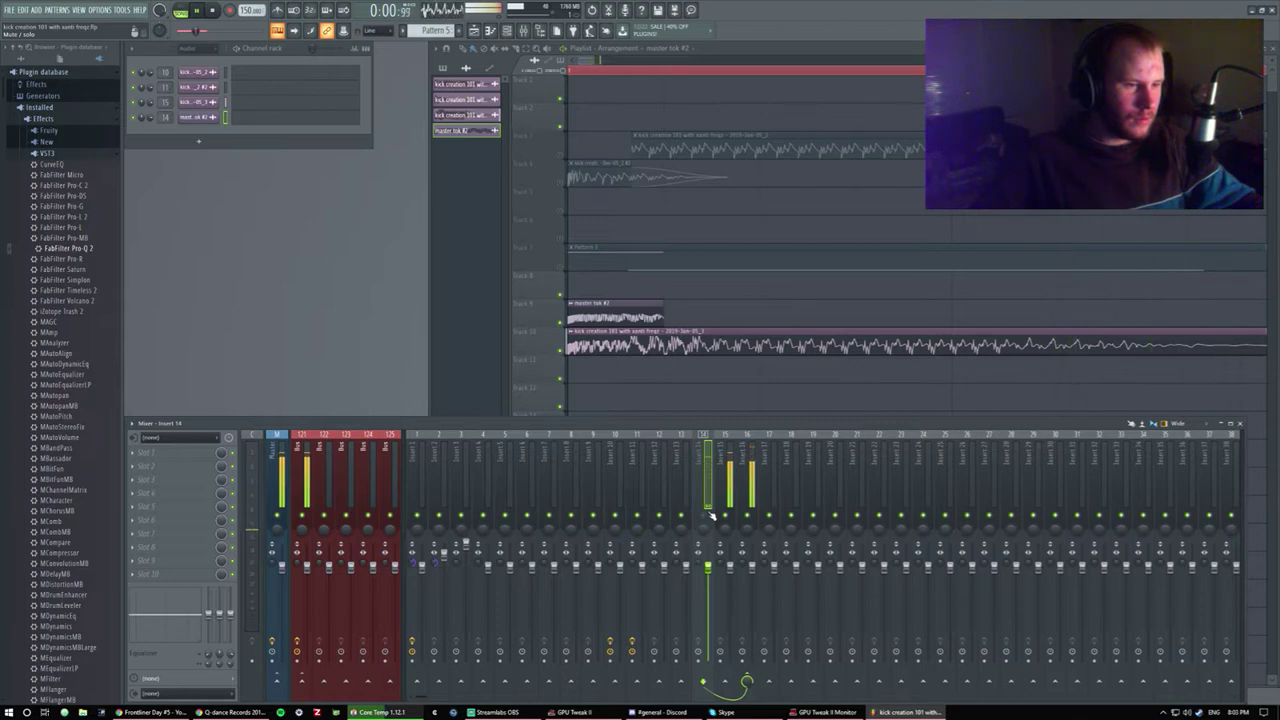
double_click(617, 323)
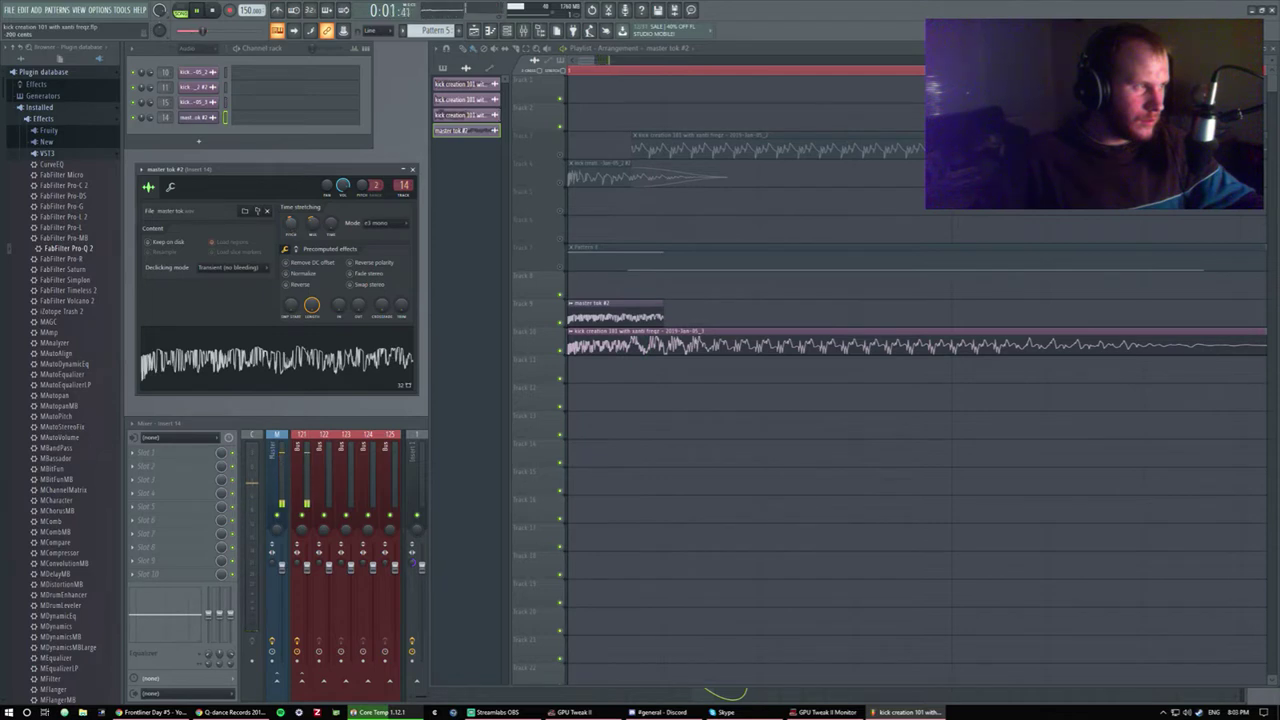
left_click(291, 224)
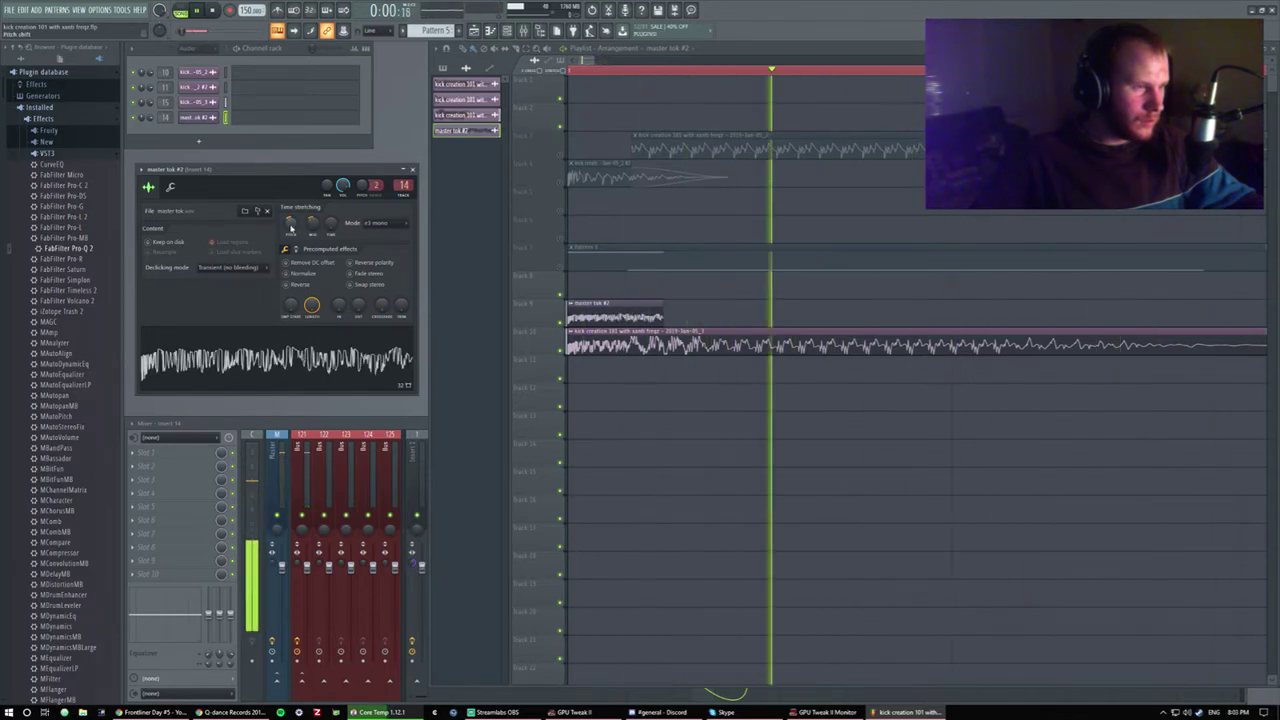
left_click_drag(291, 224, 291, 228)
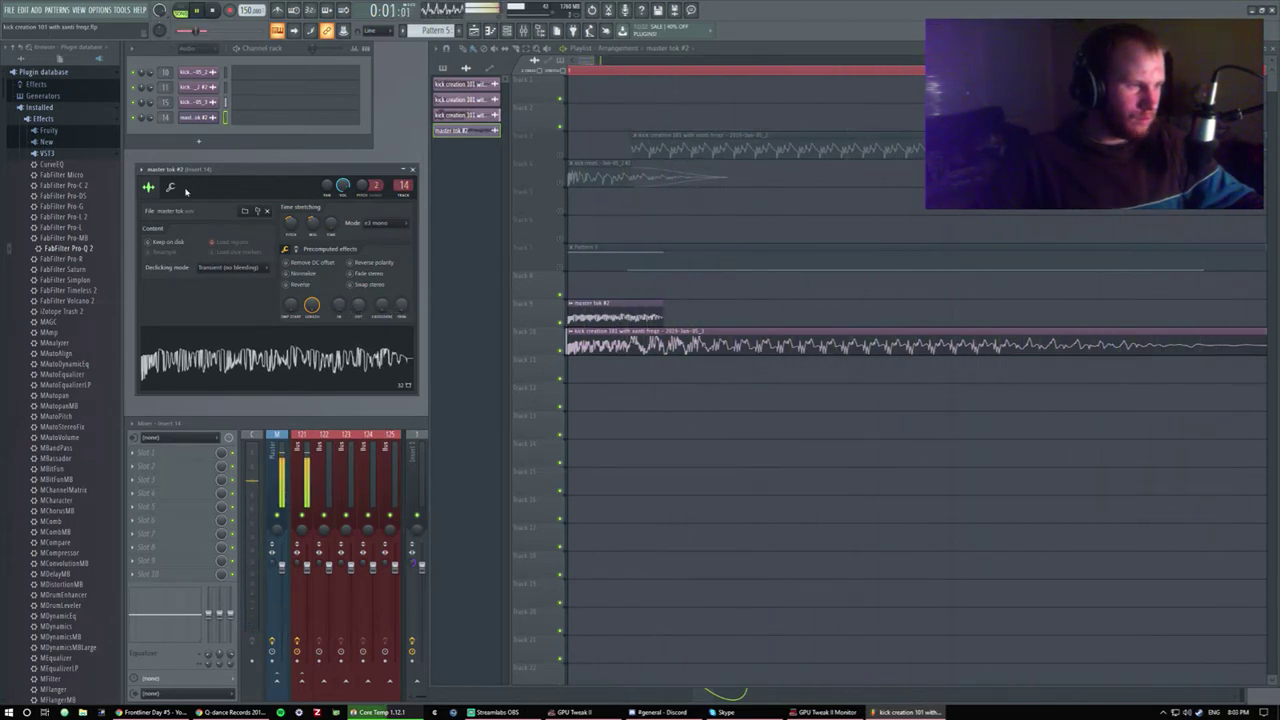
left_click(170, 186)
left_click(148, 186)
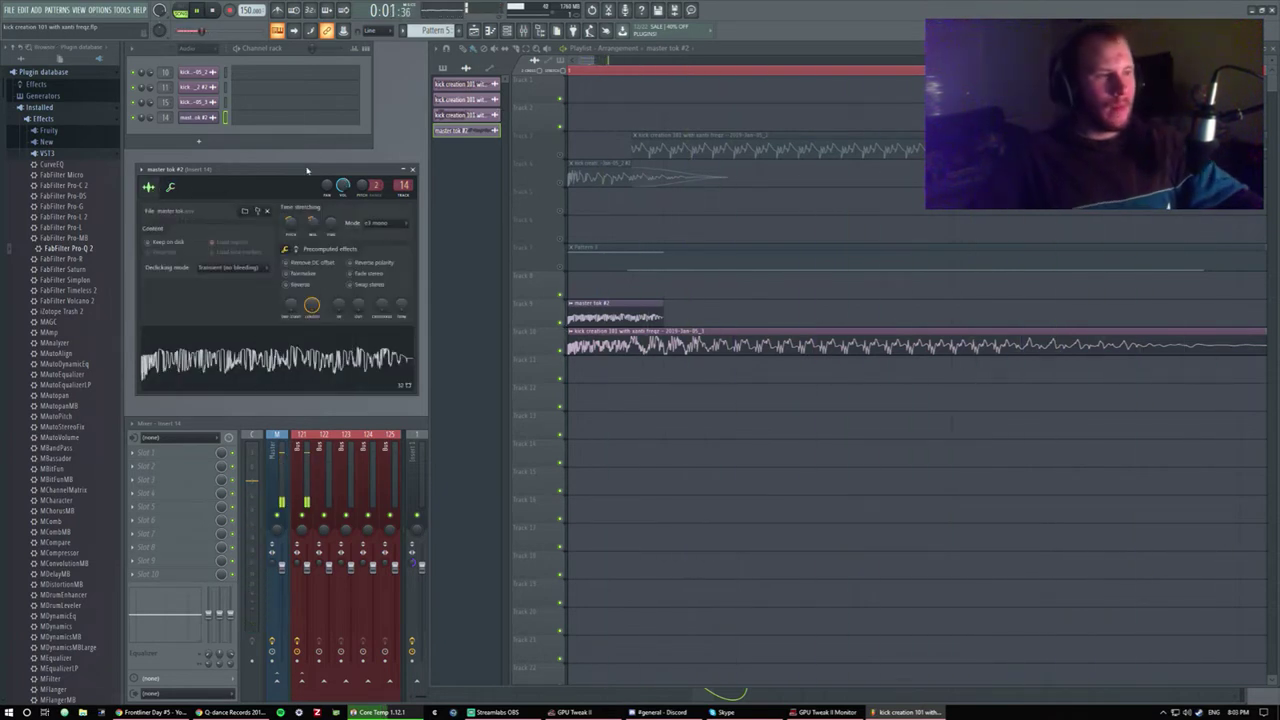
left_click(411, 169)
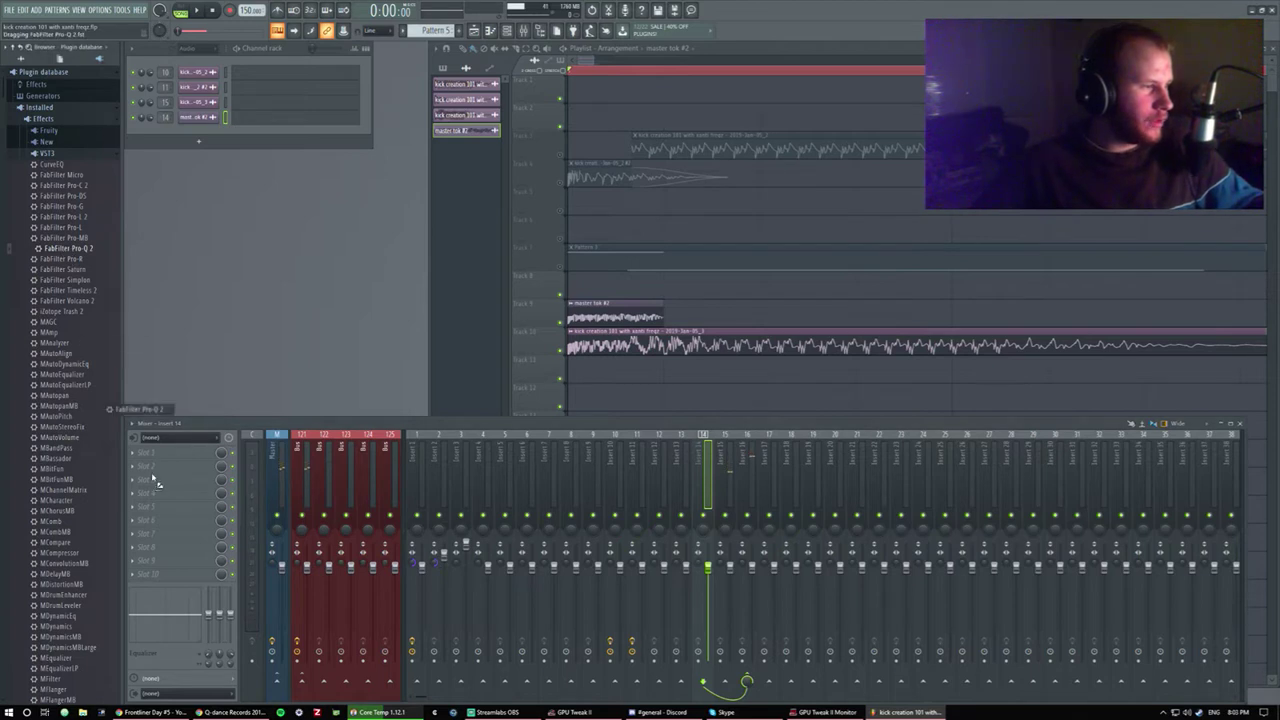
Load FabFilter Pro-Q 2 in the first slot of insert 14 and add a bell boost of about 3 dB during playback.
left_click_drag(150, 460, 150, 454)
left_click_drag(279, 125, 279, 150)
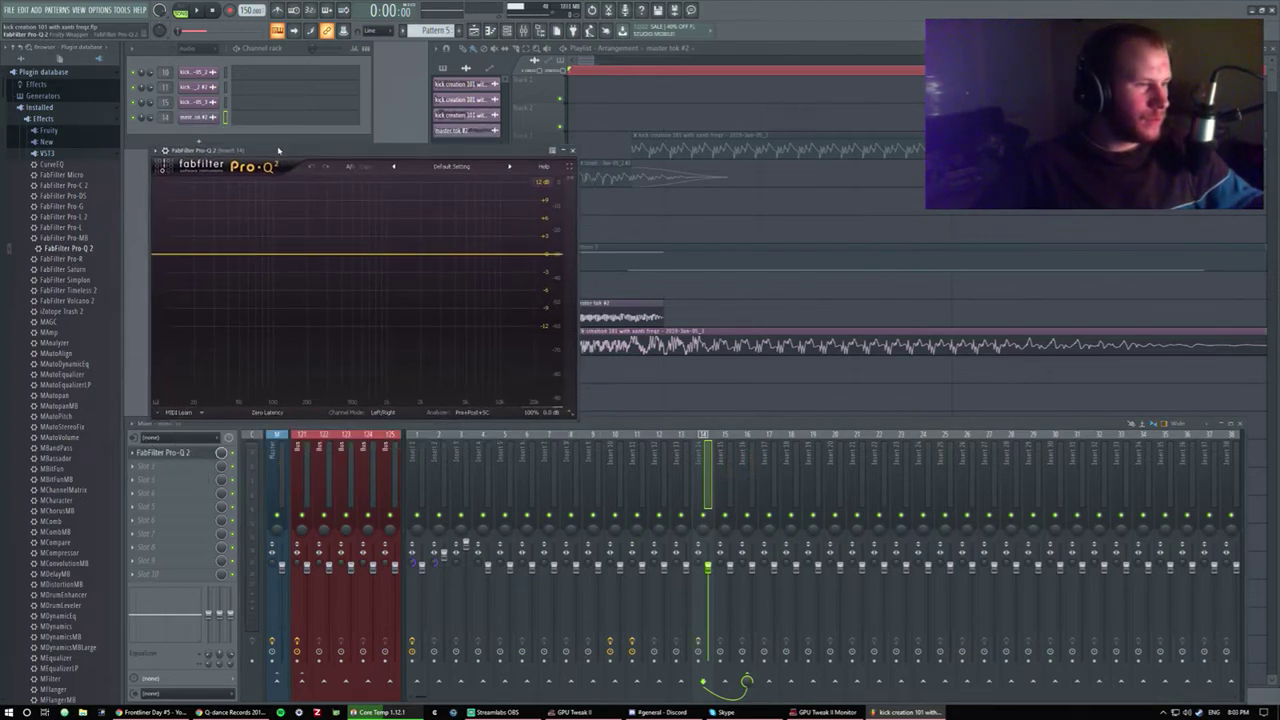
key("space")
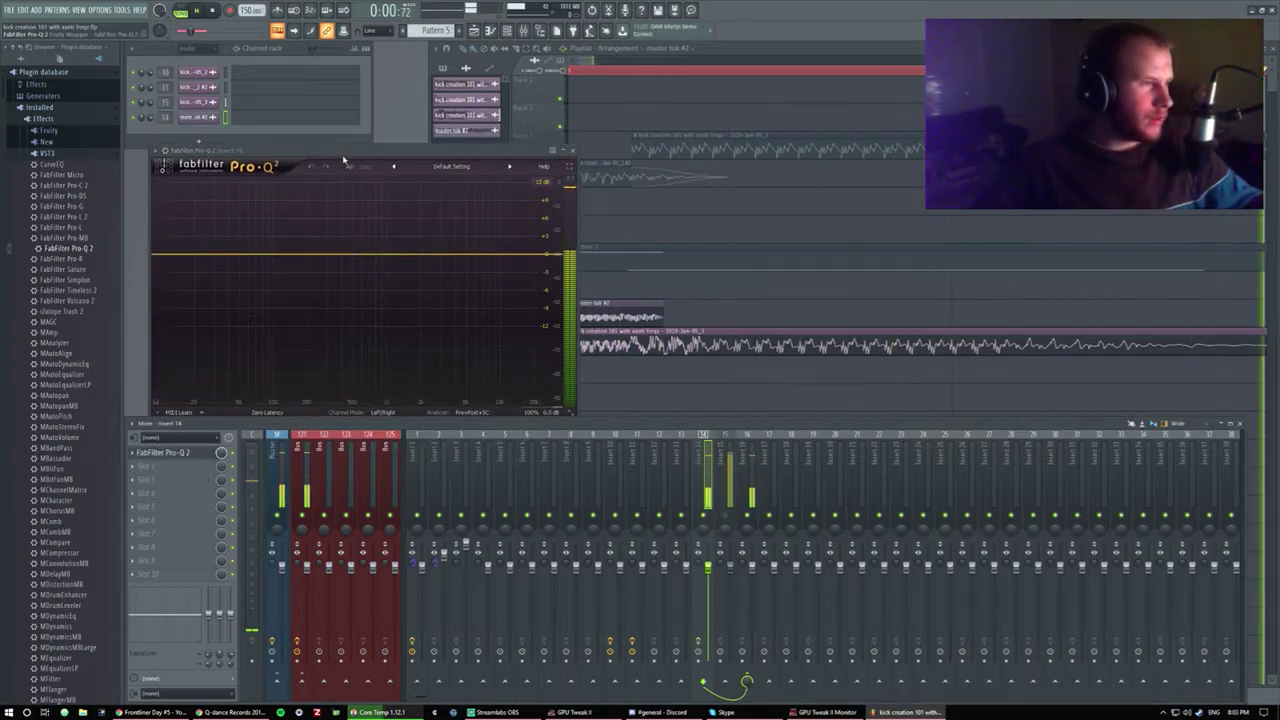
left_click_drag(344, 257, 298, 222)
scroll(349, 217, "up", 3)
Add a second, narrower bell boost in Pro-Q 2 at about 136 Hz, with about 6 dB gain and a Q of 3.602.
double_click(309, 251)
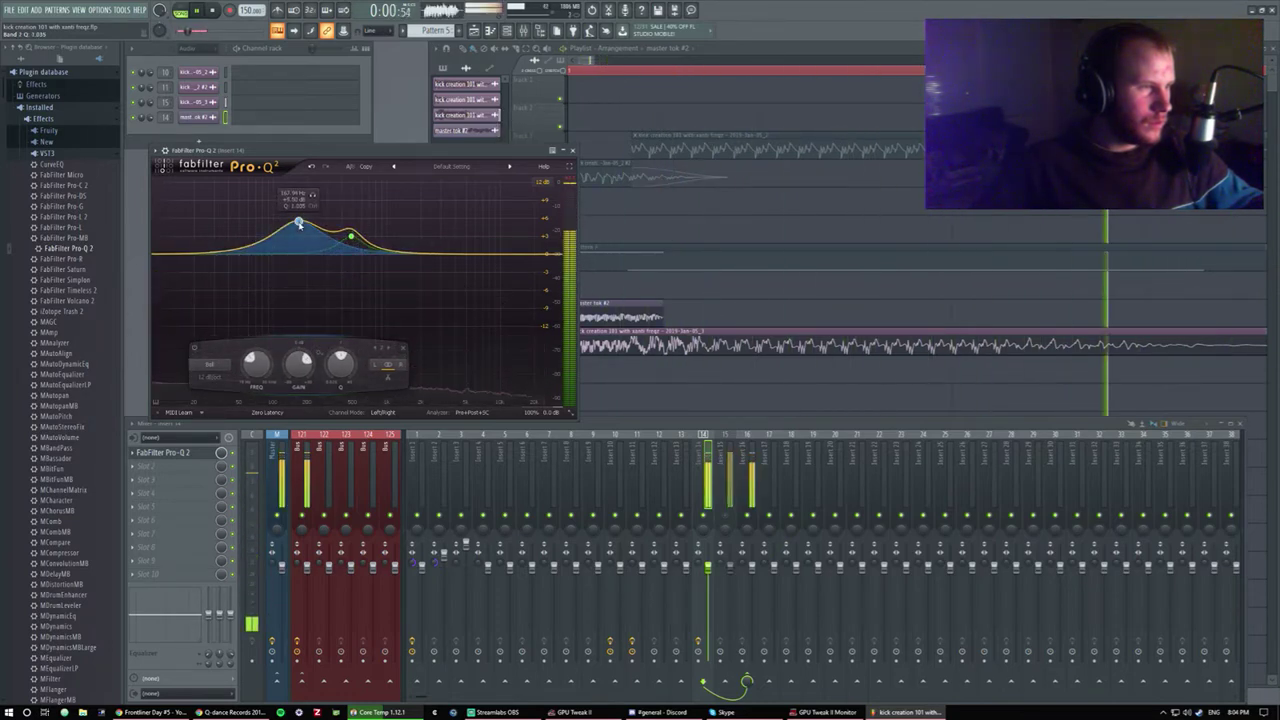
scroll(298, 222, "up", 2)
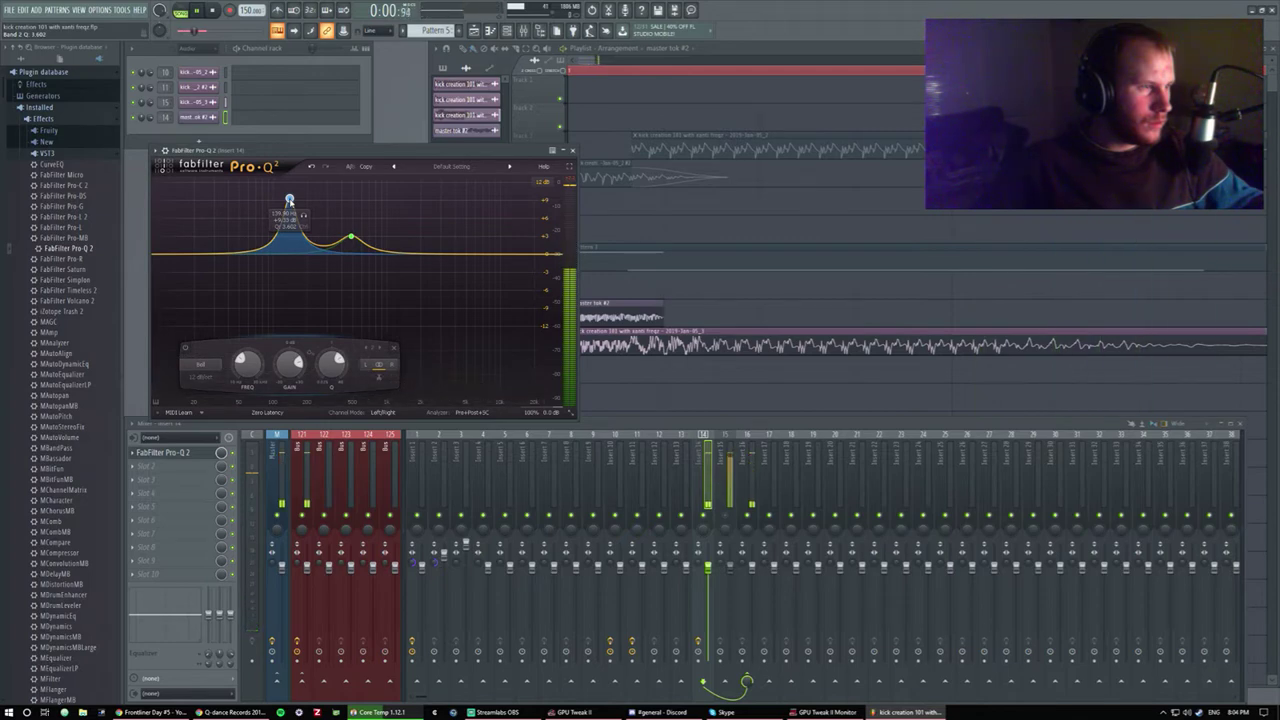
scroll(277, 205, "up", 1)
mouse_move(298, 222)
left_mouse_down()
mouse_move(277, 205)
mouse_move(289, 217)
left_mouse_up()
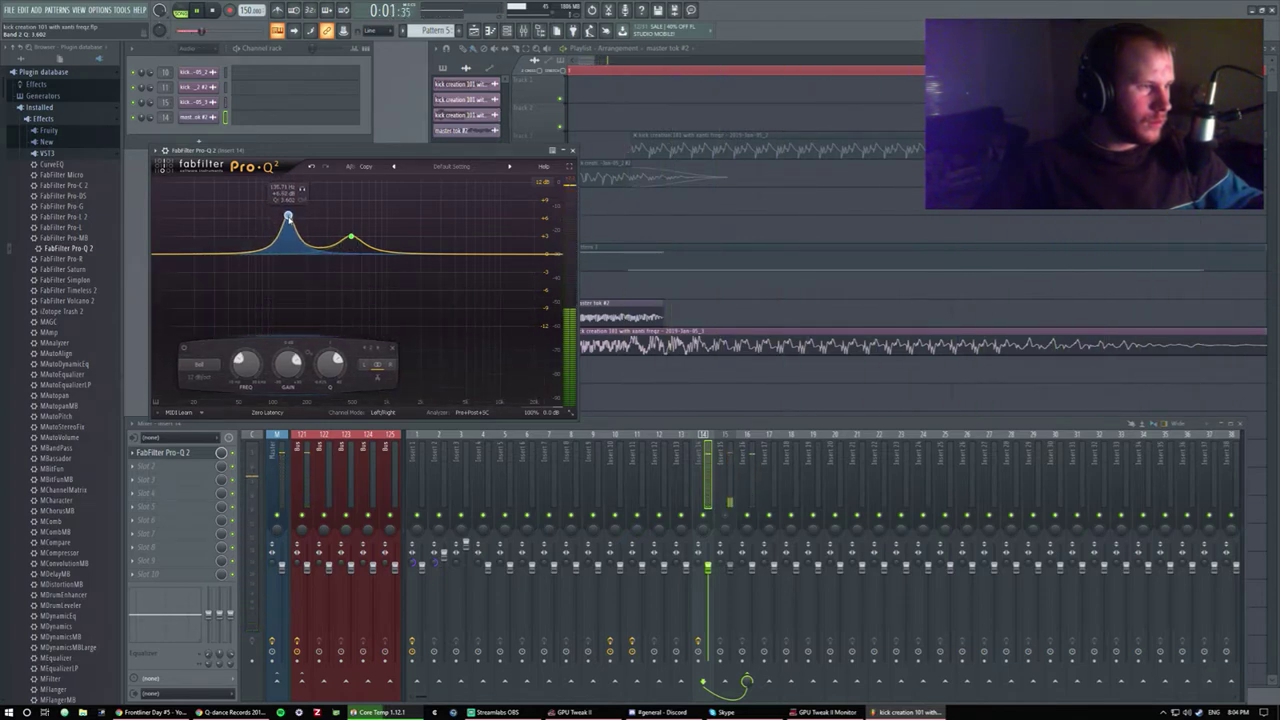
Fine-tune the low bell in Pro-Q 2 to about 144 Hz and +5.3 dB while replaying the loop.
key("space")
left_click_drag(313, 149, 350, 173)
left_click_drag(326, 241, 325, 247)
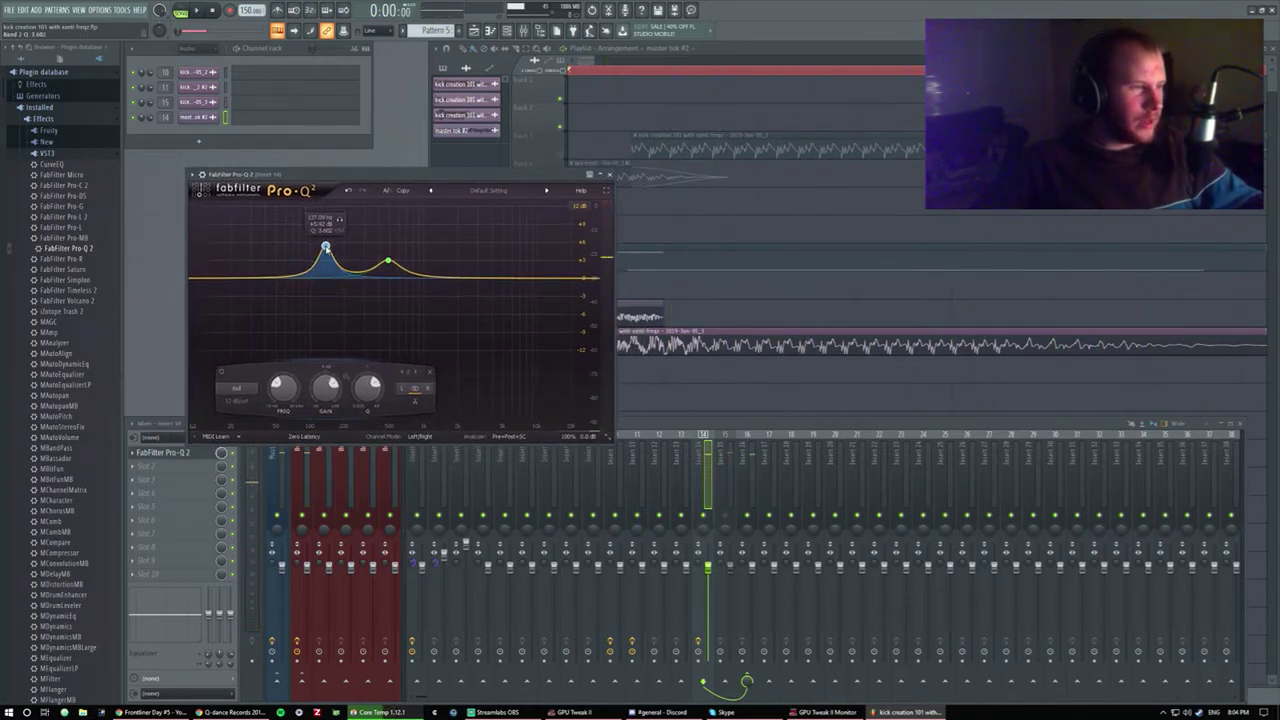
left_click_drag(352, 176, 330, 172)
key("space")
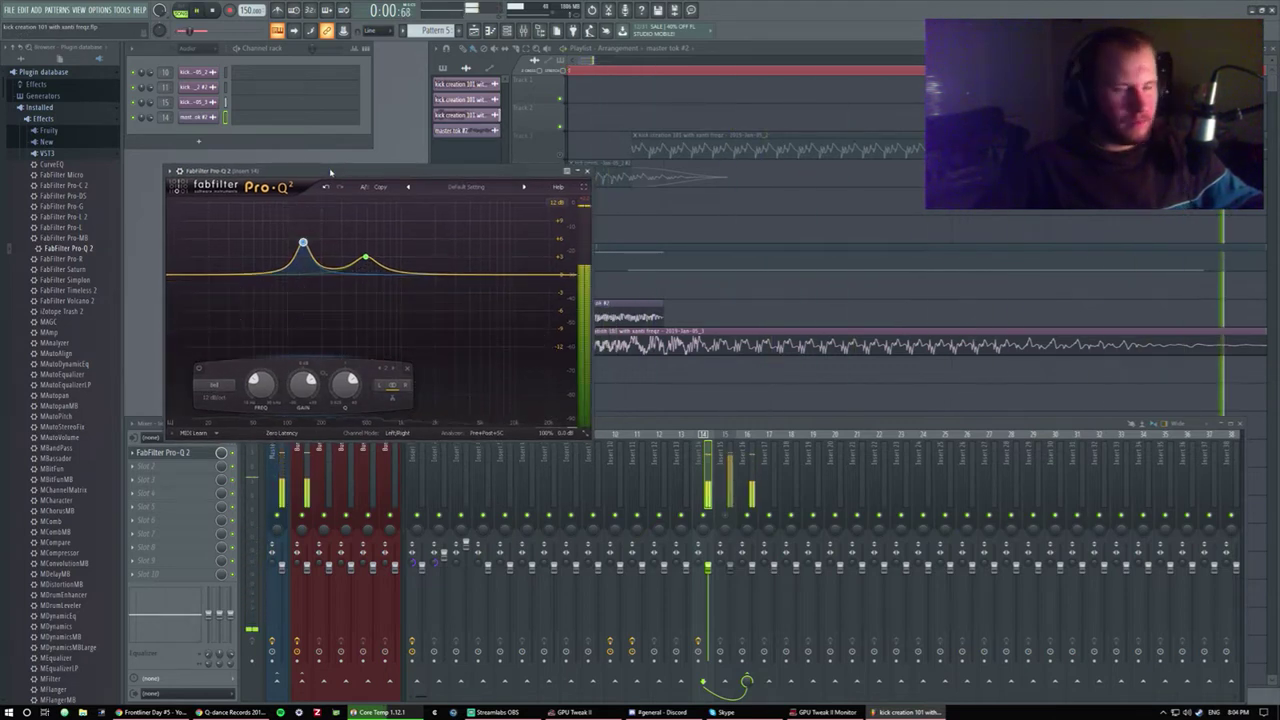
left_click_drag(303, 243, 306, 245)
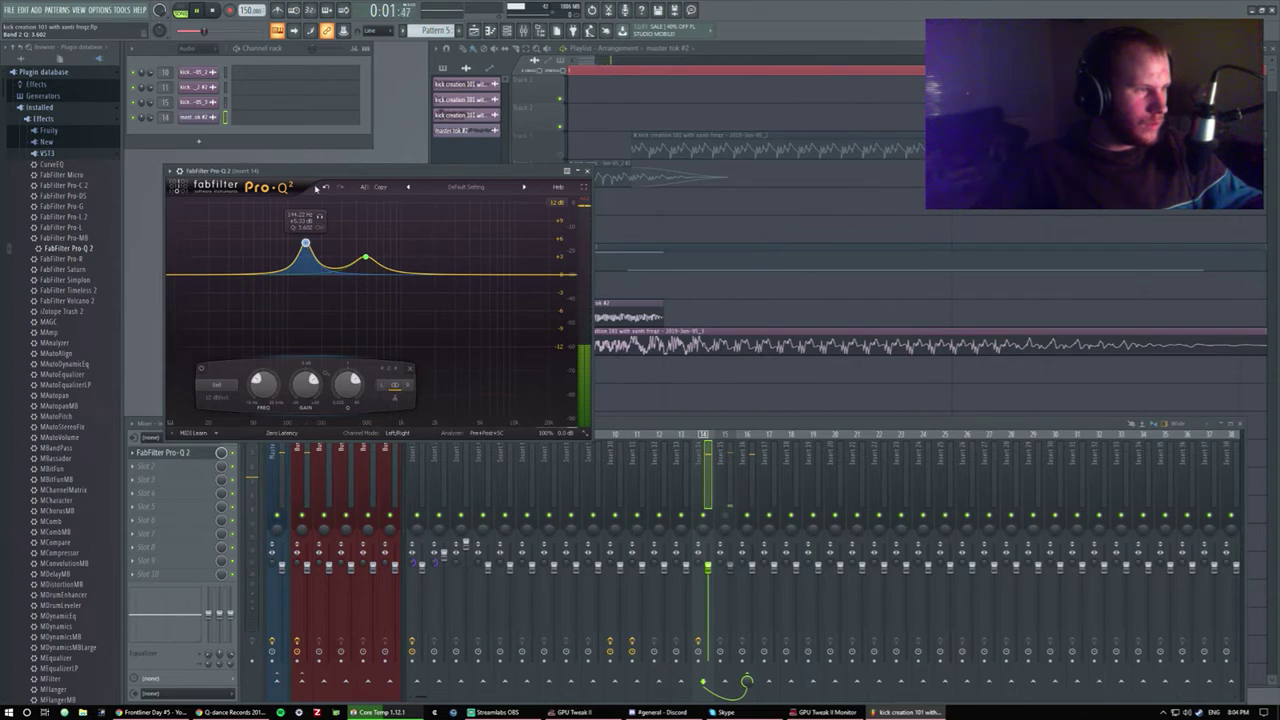
Retune the low bell in Pro-Q 2 to about 100 Hz and +6 dB during playback, and close the equalizer.
key("space")
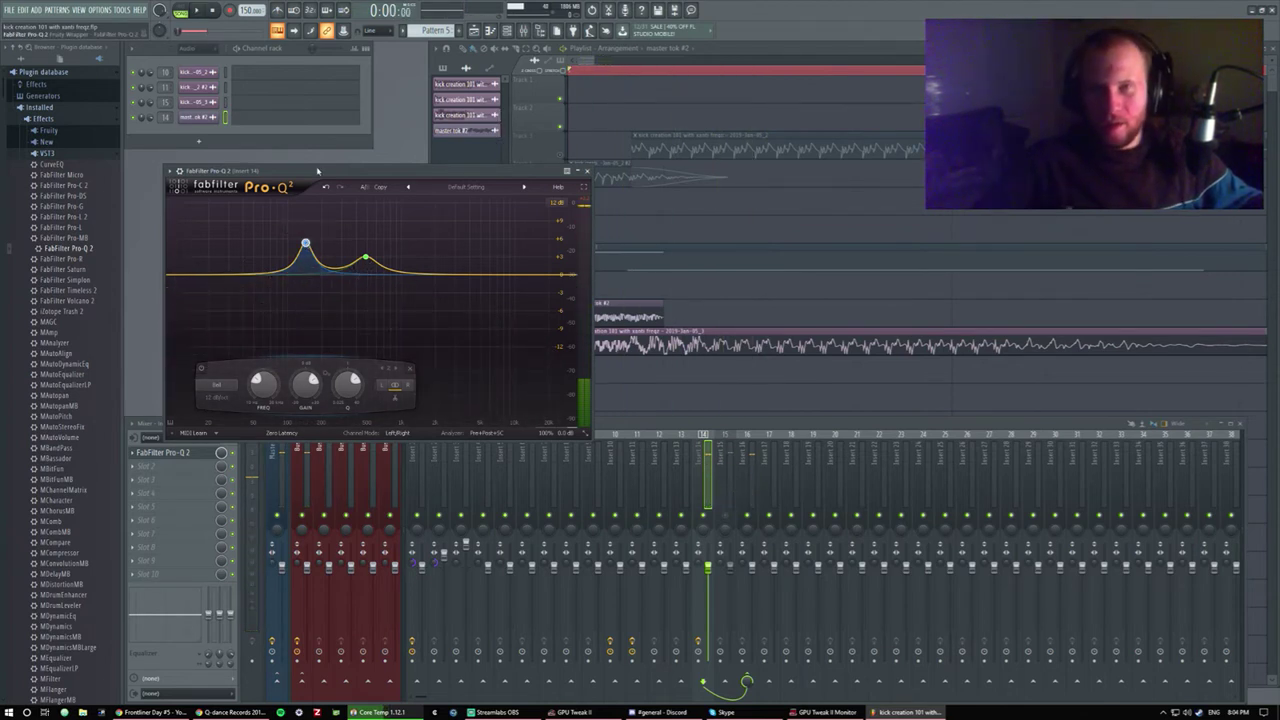
key("space")
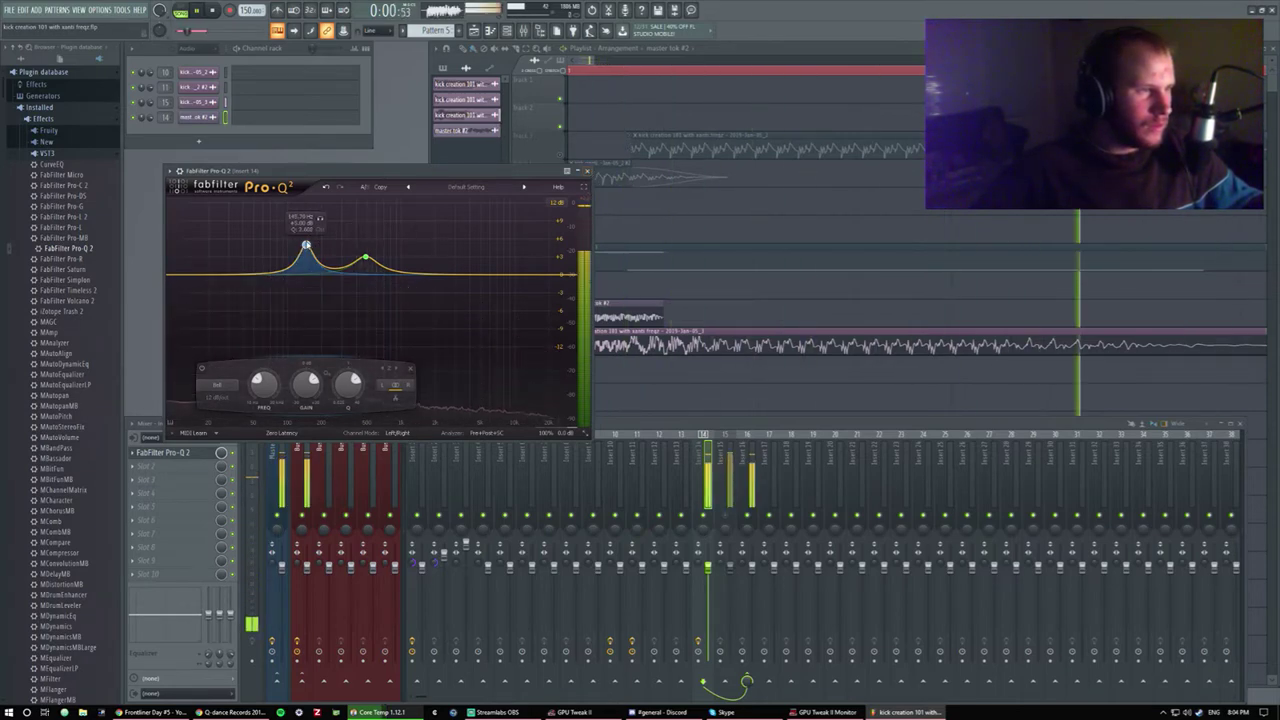
mouse_move(306, 245)
left_mouse_down()
mouse_move(275, 226)
mouse_move(289, 241)
left_mouse_up()
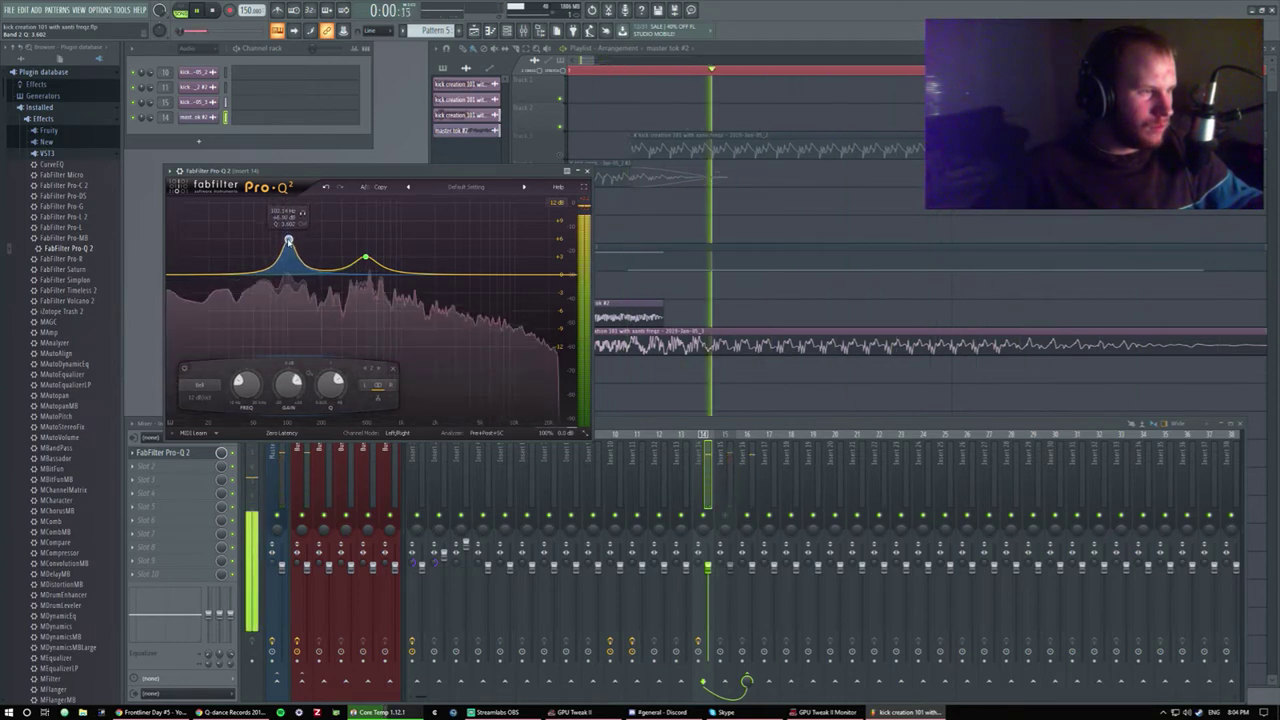
left_click(588, 171)
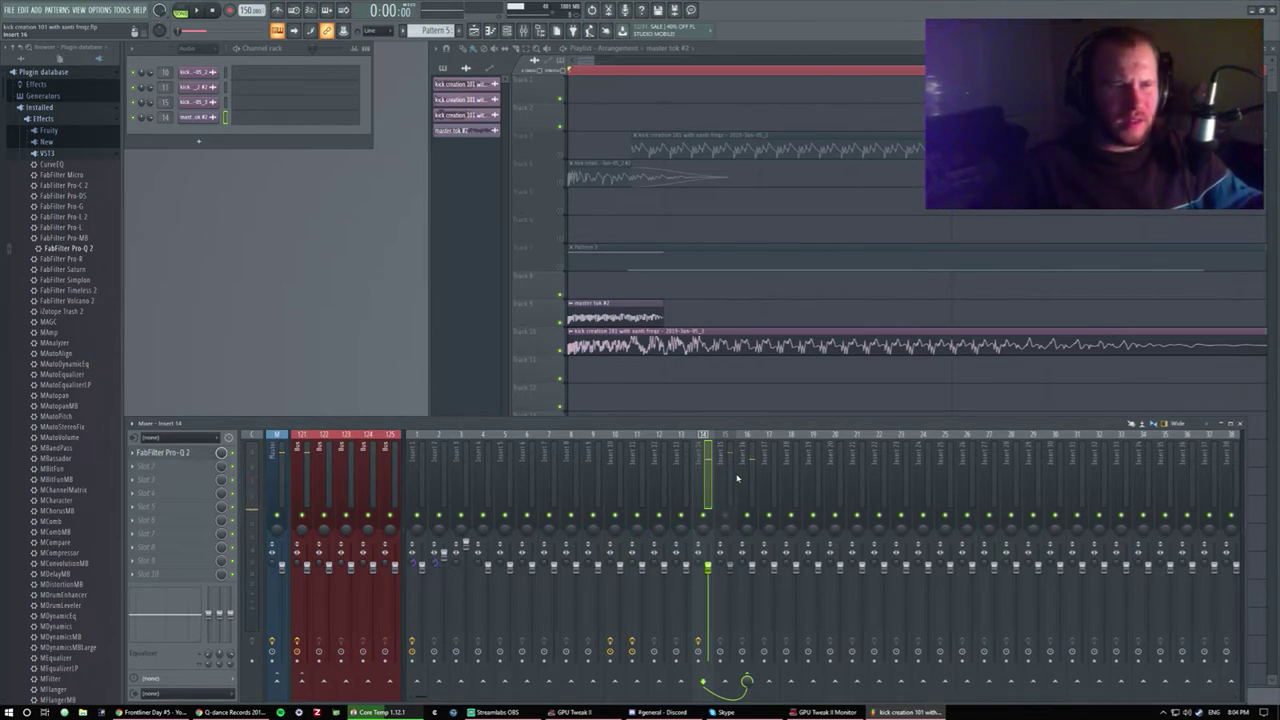
Replay the loop and load MDynamics in the first slot of insert 16.
key("space")
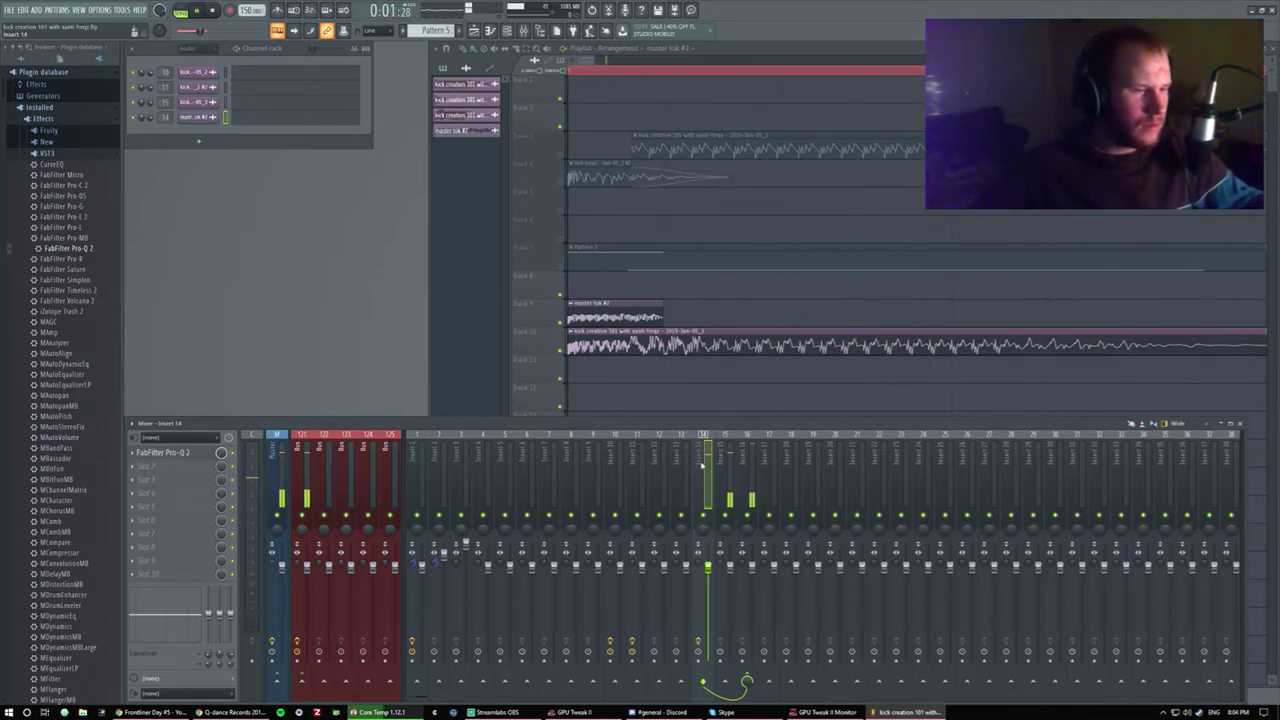
key("space")
key("space")
left_click(751, 490)
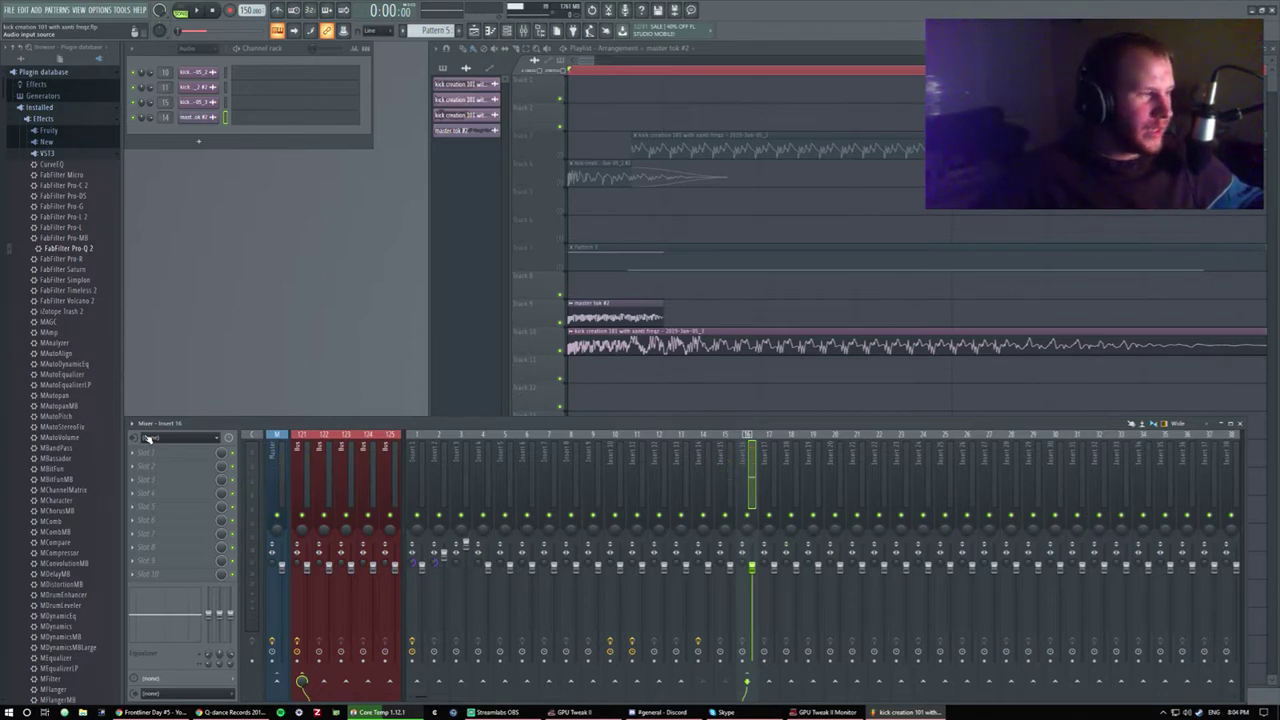
scroll(73, 428, "down", 10)
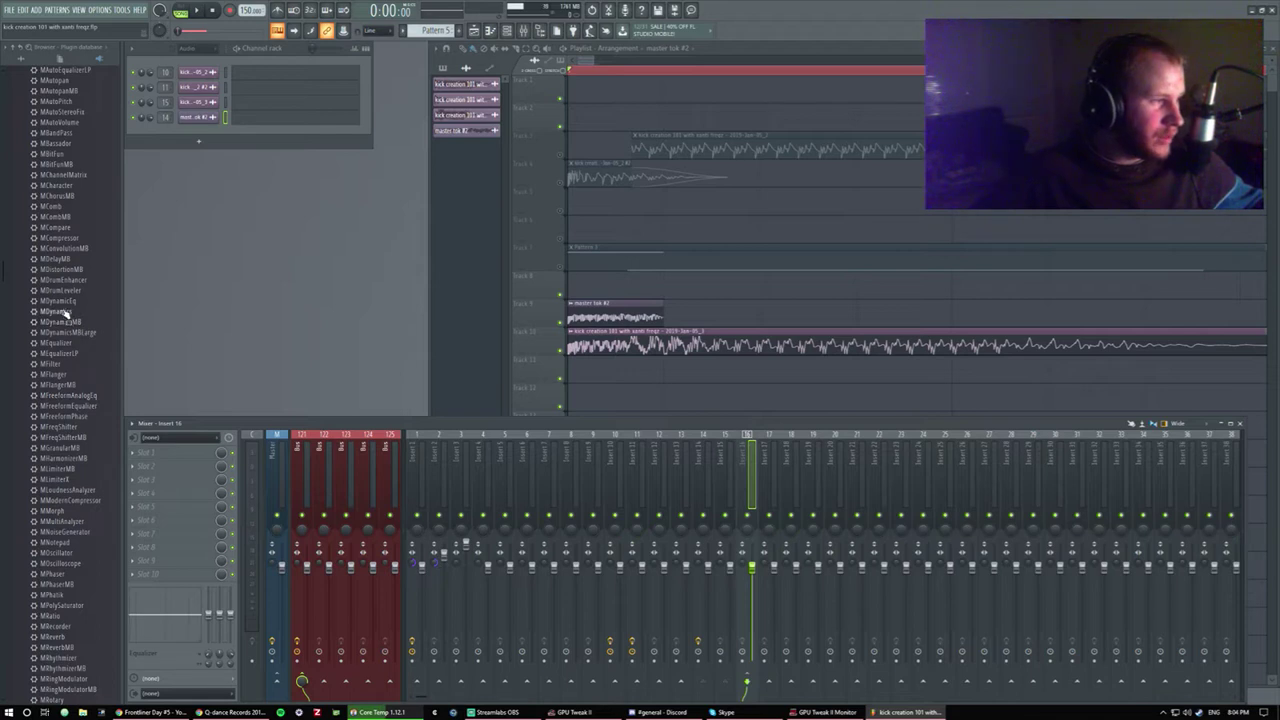
left_click_drag(157, 479, 155, 455)
left_click_drag(282, 123, 537, 104)
Audition the Compressor + Expander and Mastering devices in MDynamics during playback, and open its edit screen.
key("space")
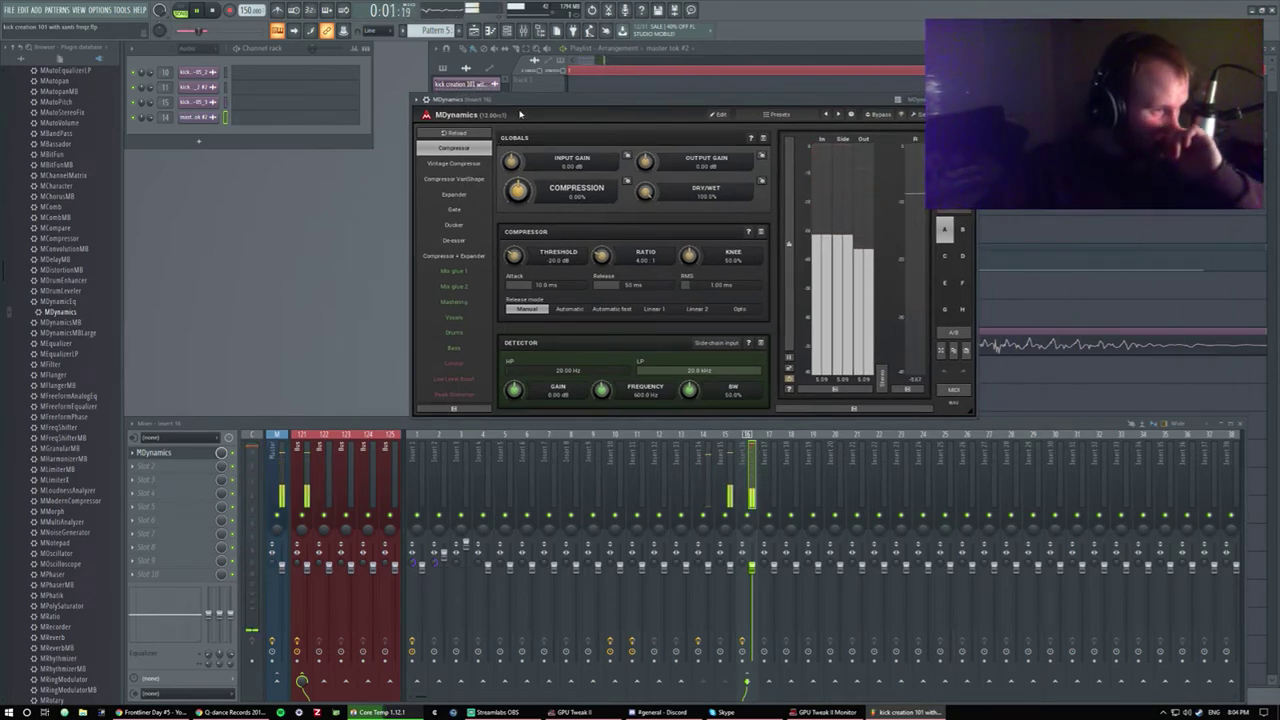
left_click(460, 271)
left_click(454, 255)
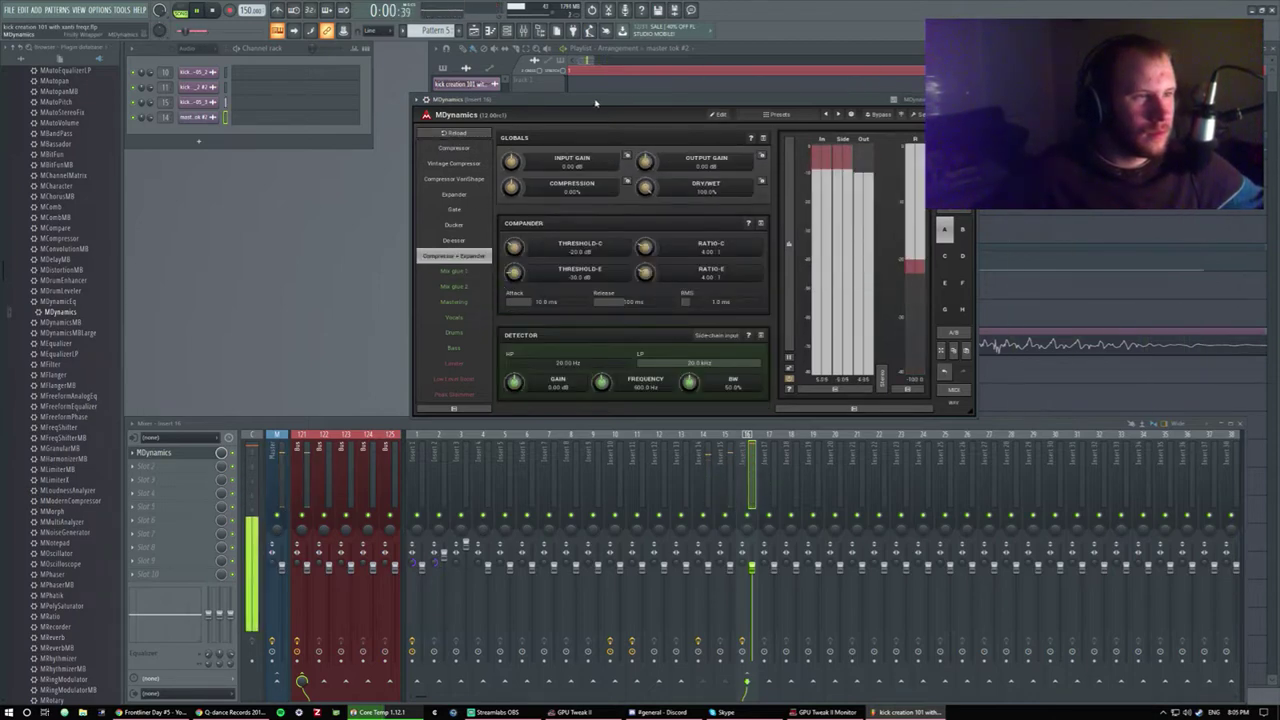
left_click_drag(595, 102, 631, 82)
left_click(455, 309)
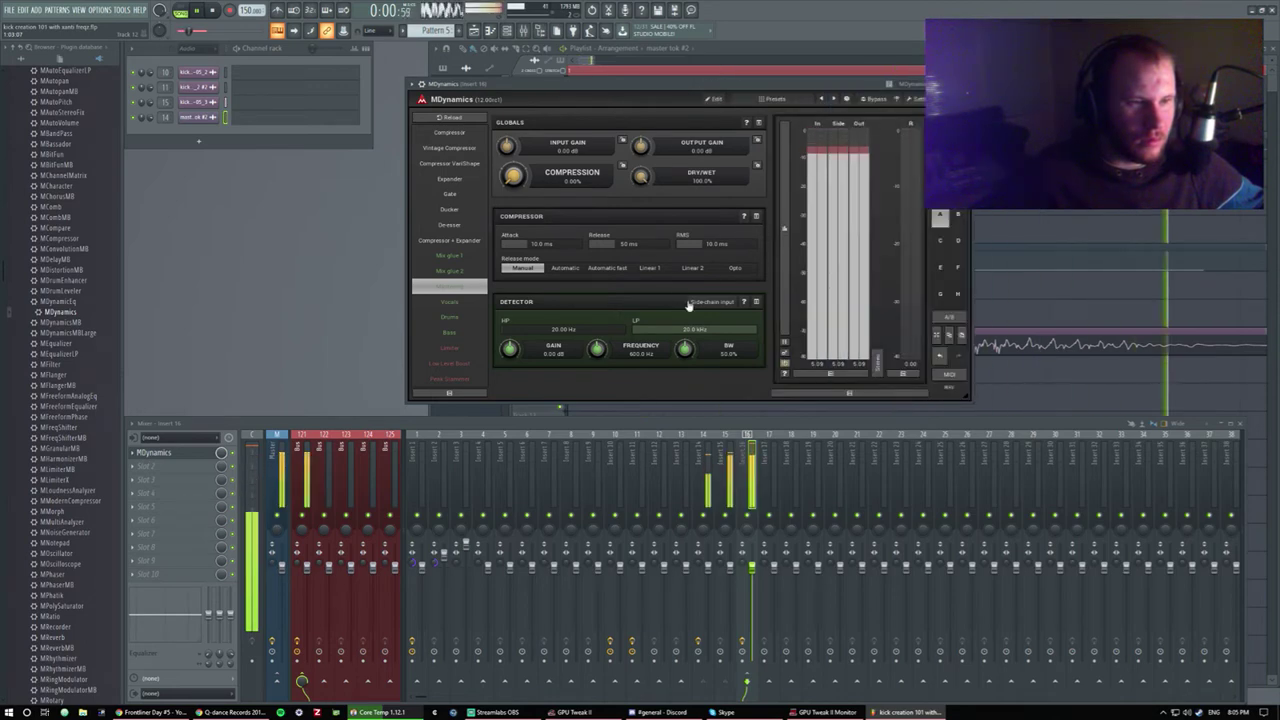
left_click(714, 99)
left_click_drag(671, 85, 675, 87)
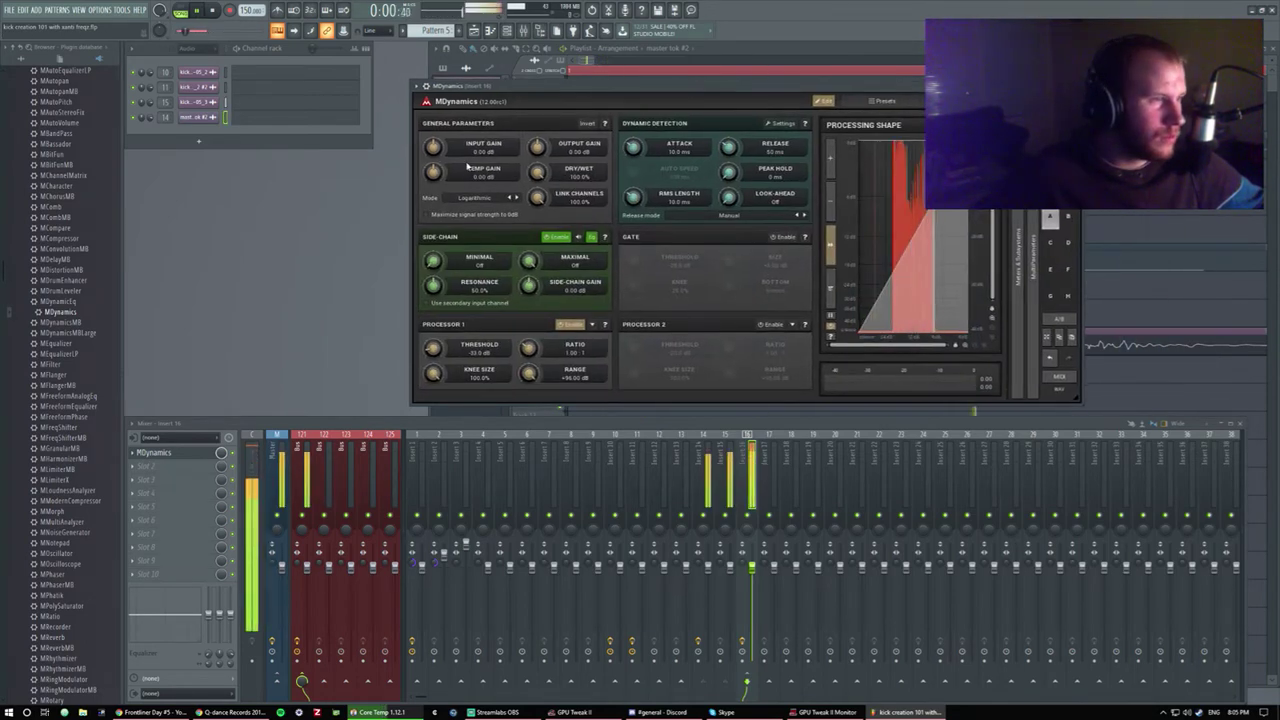
scroll(433, 146, "up", 1)
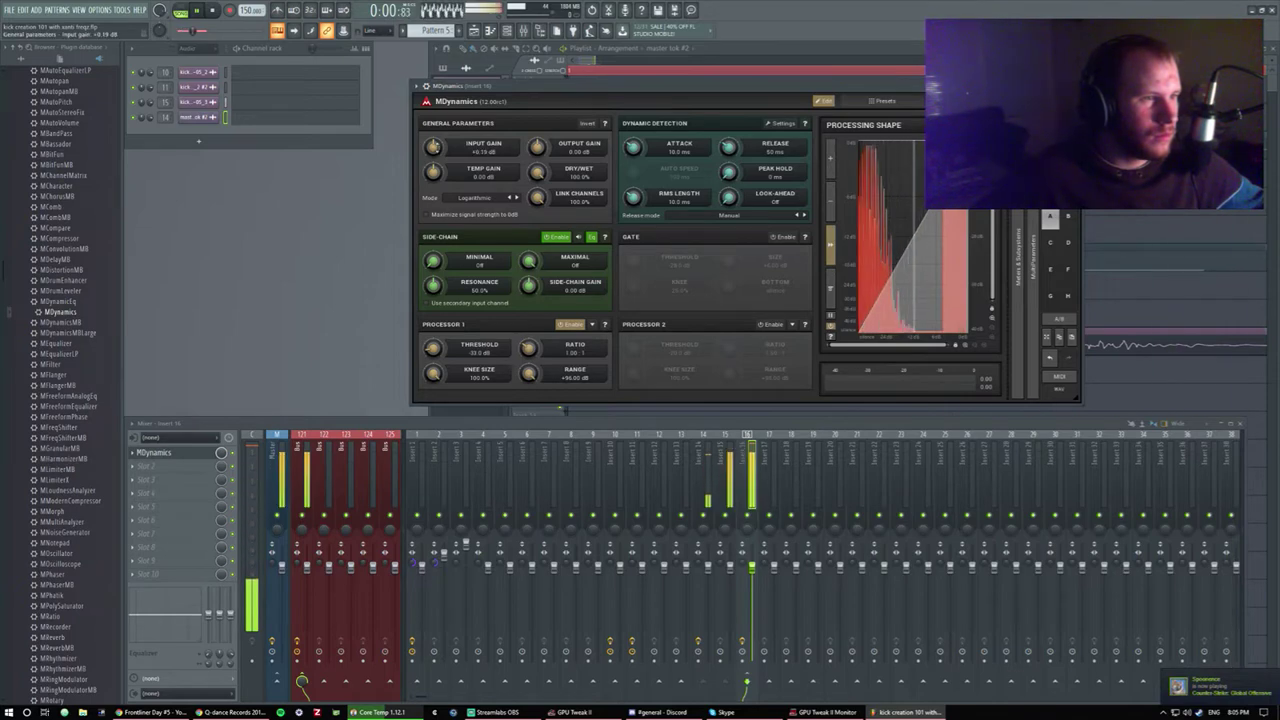
double_click(433, 146)
type("0")
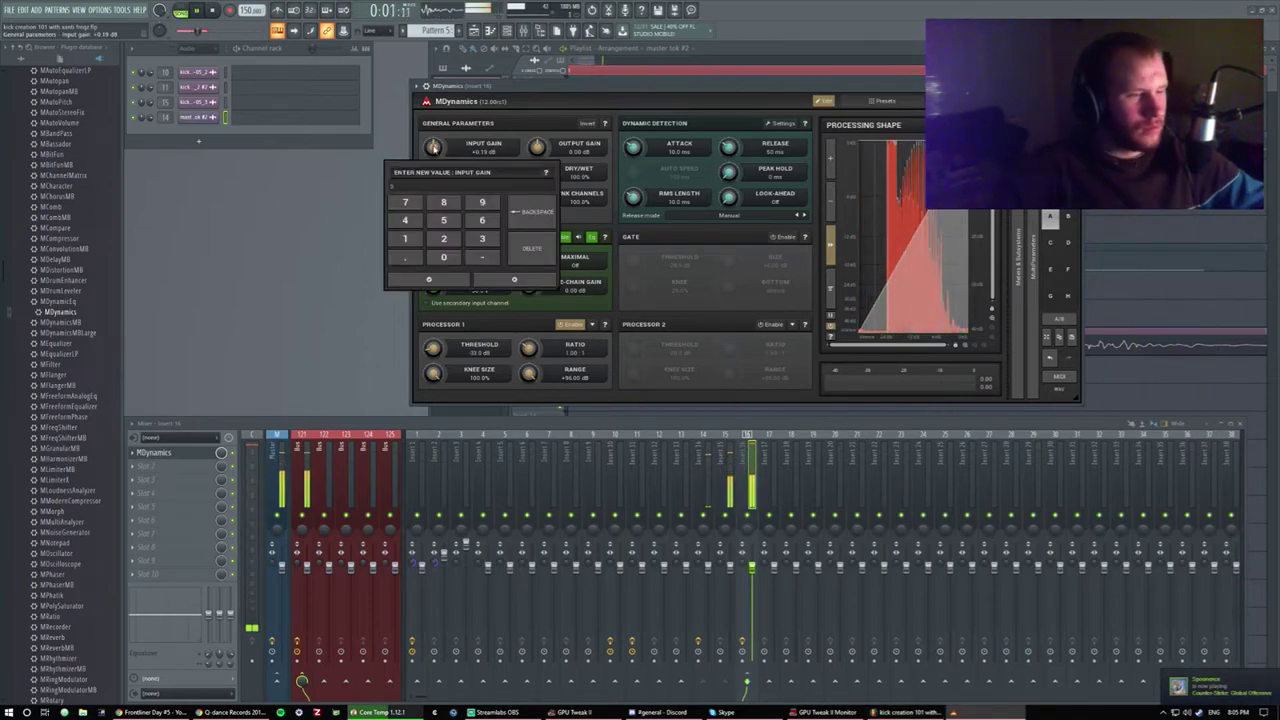
key("Return")
Lower the MDynamics output gain by ear during playback and set it to -3 dB.
left_click_drag(537, 146, 537, 163)
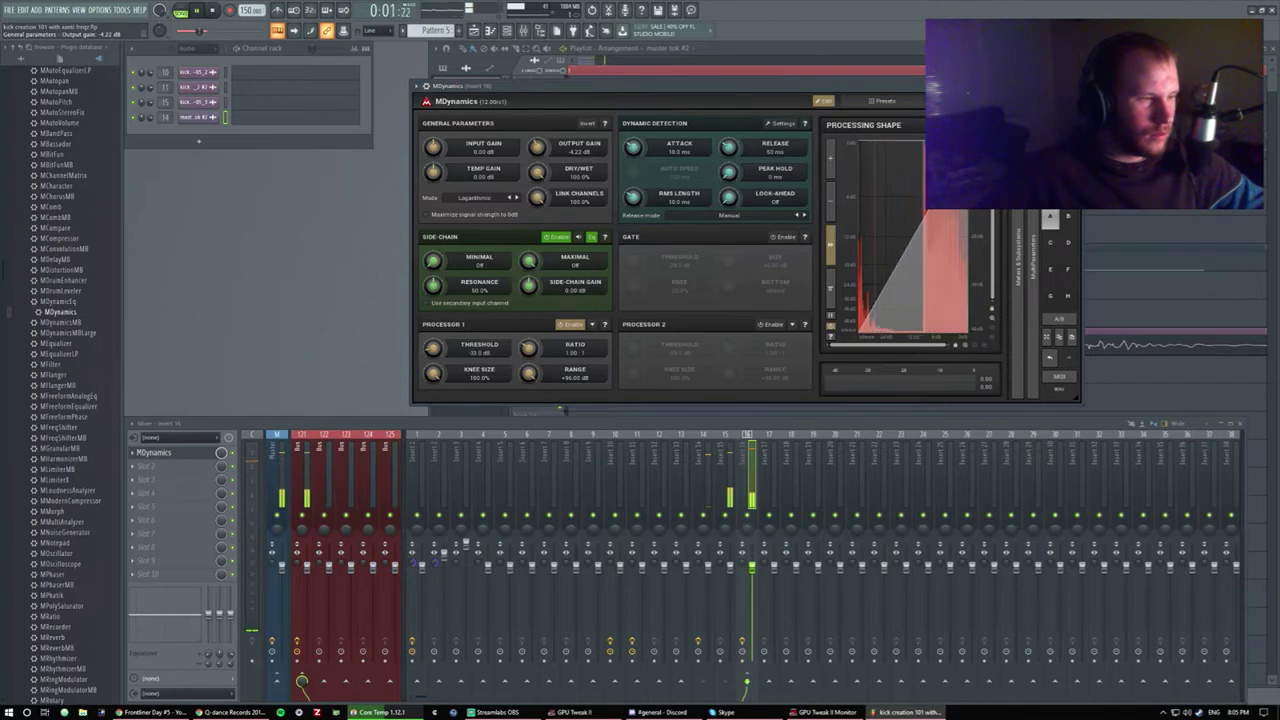
left_click_drag(537, 163, 537, 162)
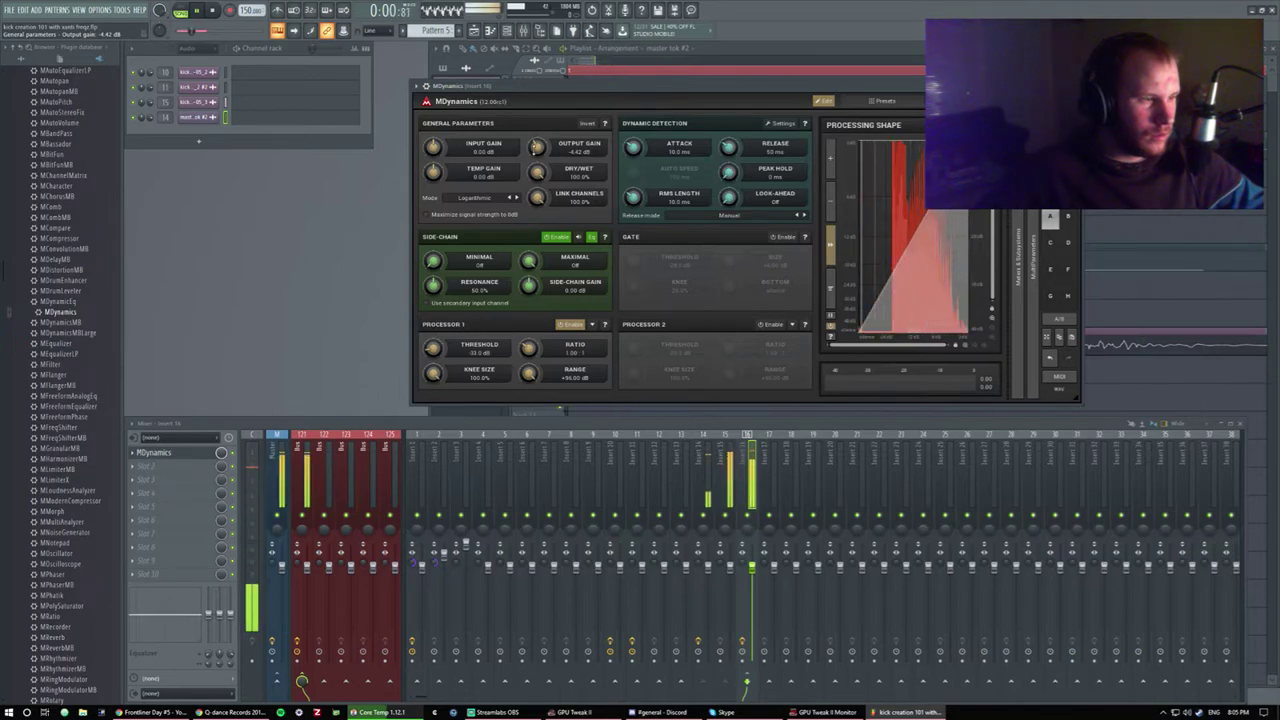
left_click_drag(537, 162, 537, 160)
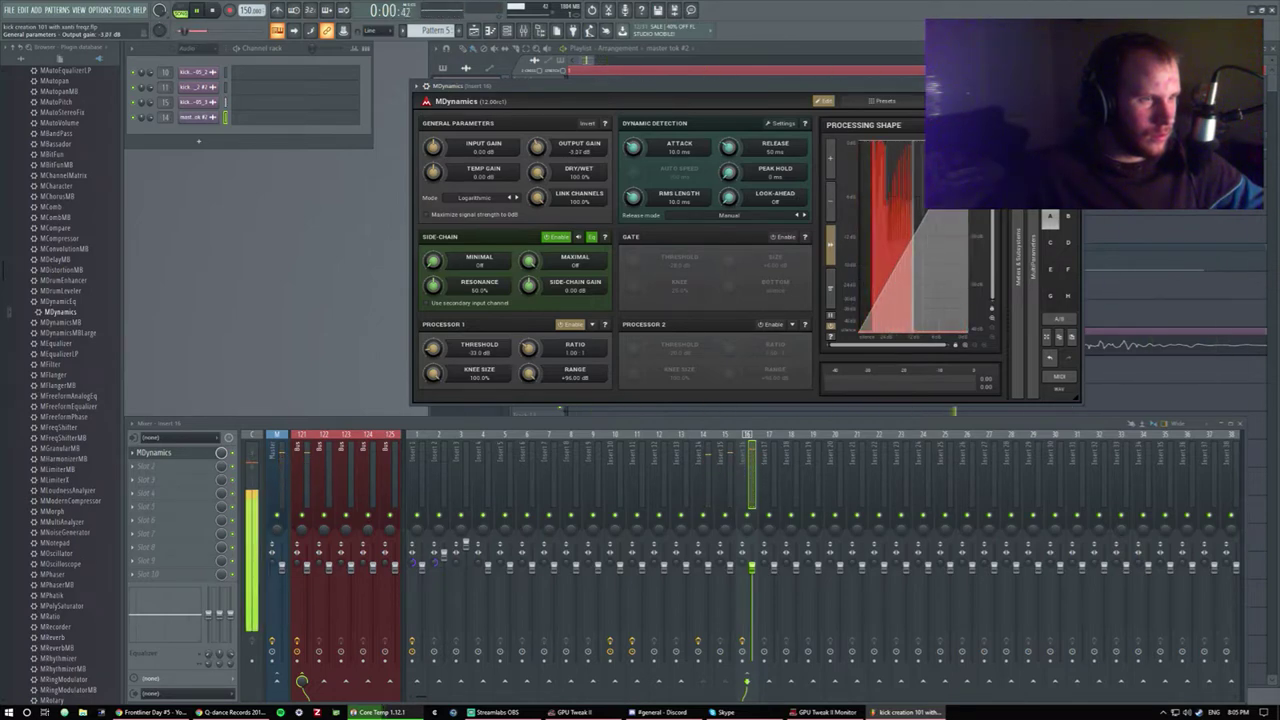
double_click(537, 147)
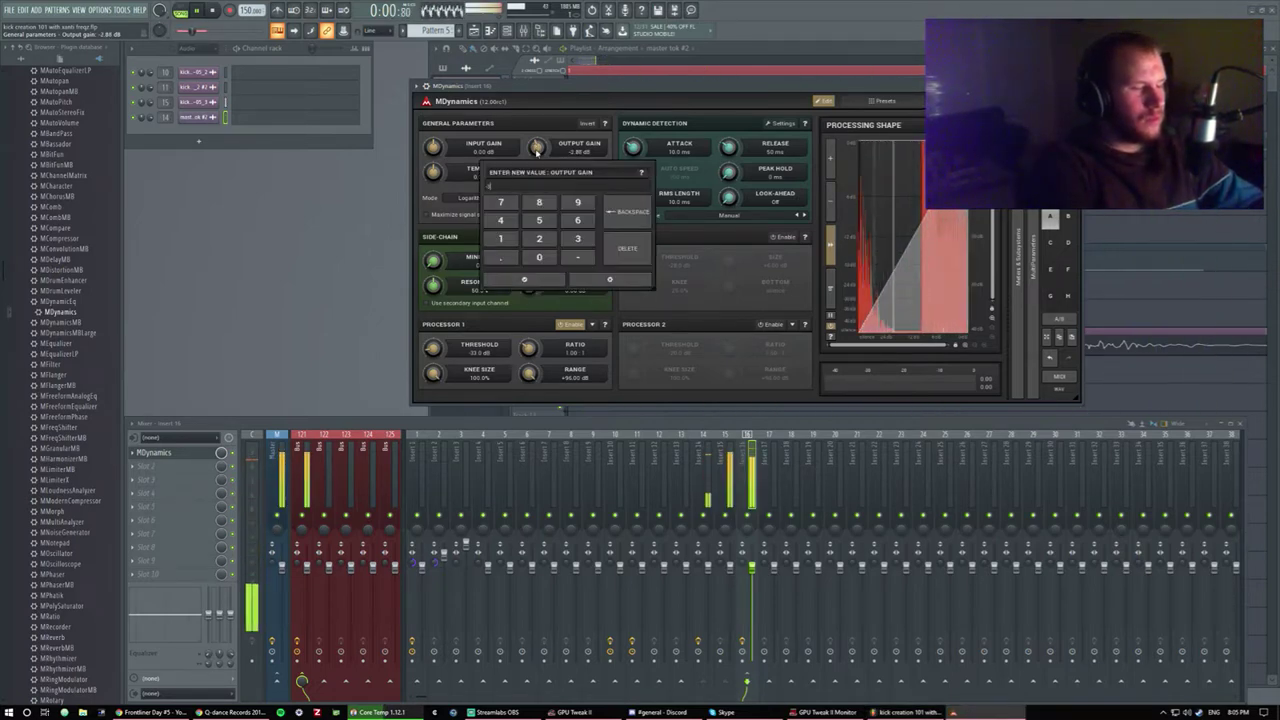
type("-3")
key("Return")
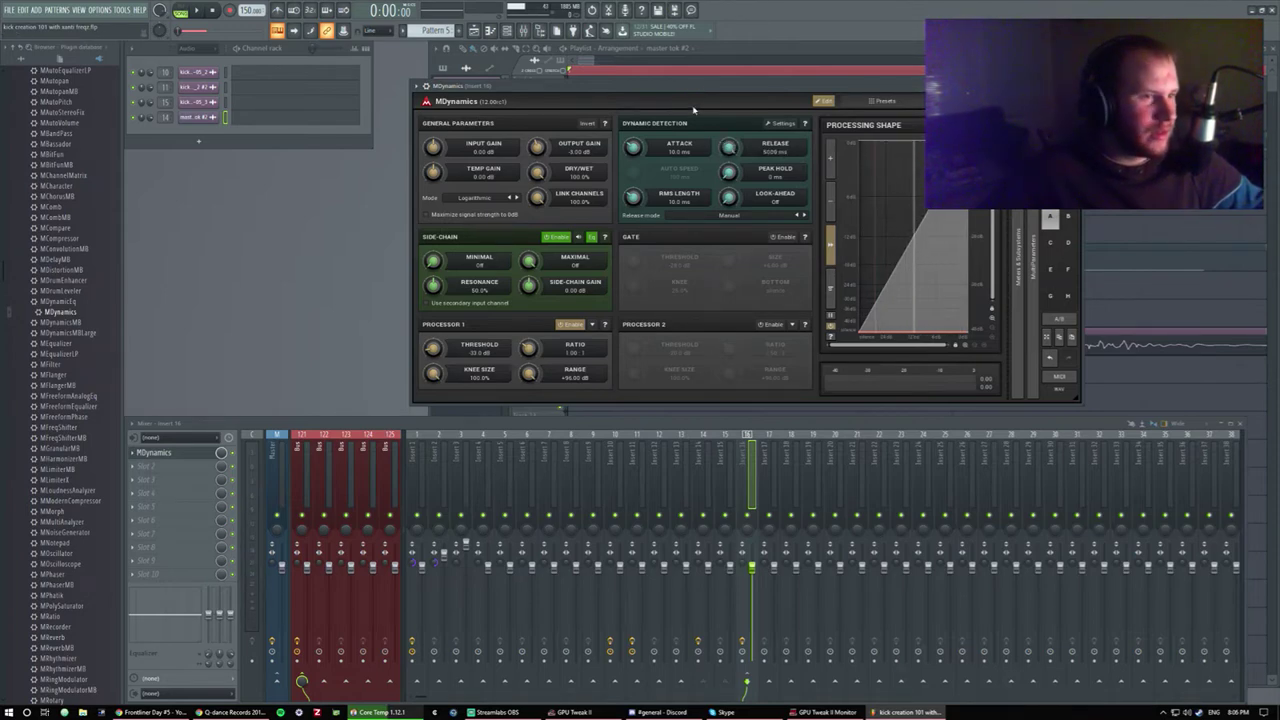
Set the MDynamics output gain to -2.80 dB during playback, and close the plugin window.
left_click_drag(654, 86, 621, 96)
key("space")
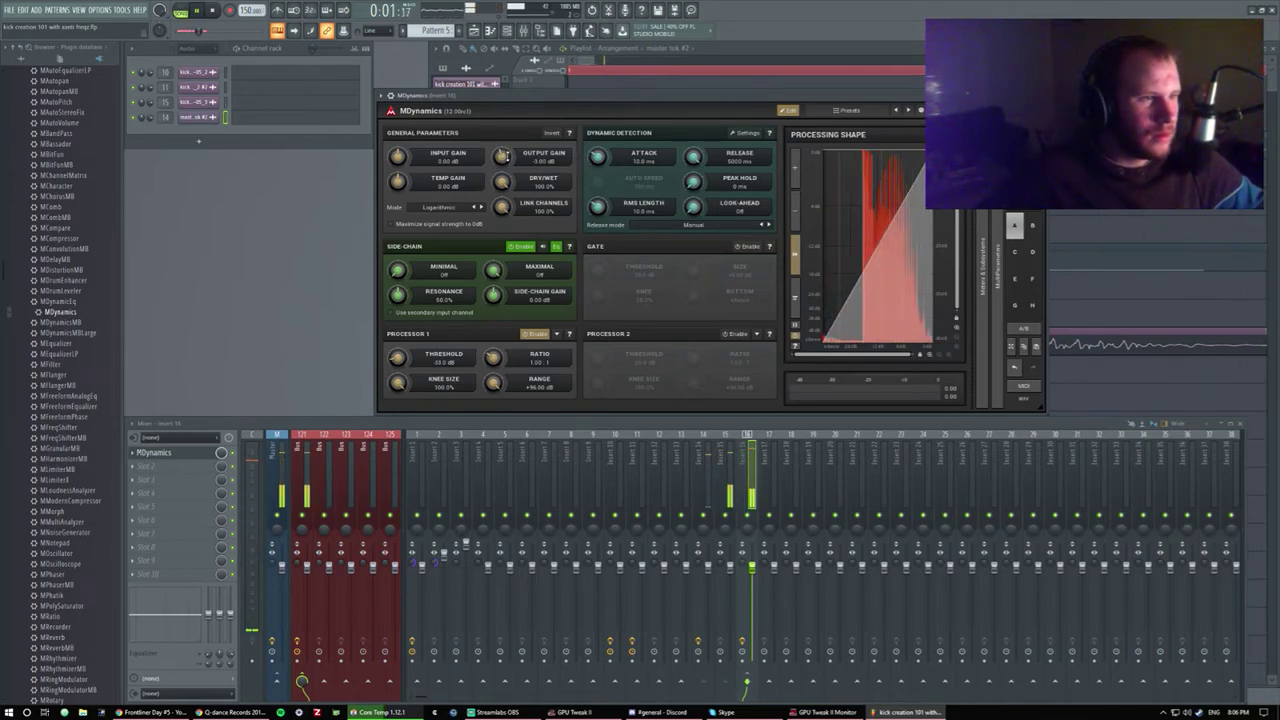
double_click(502, 157)
type("2")
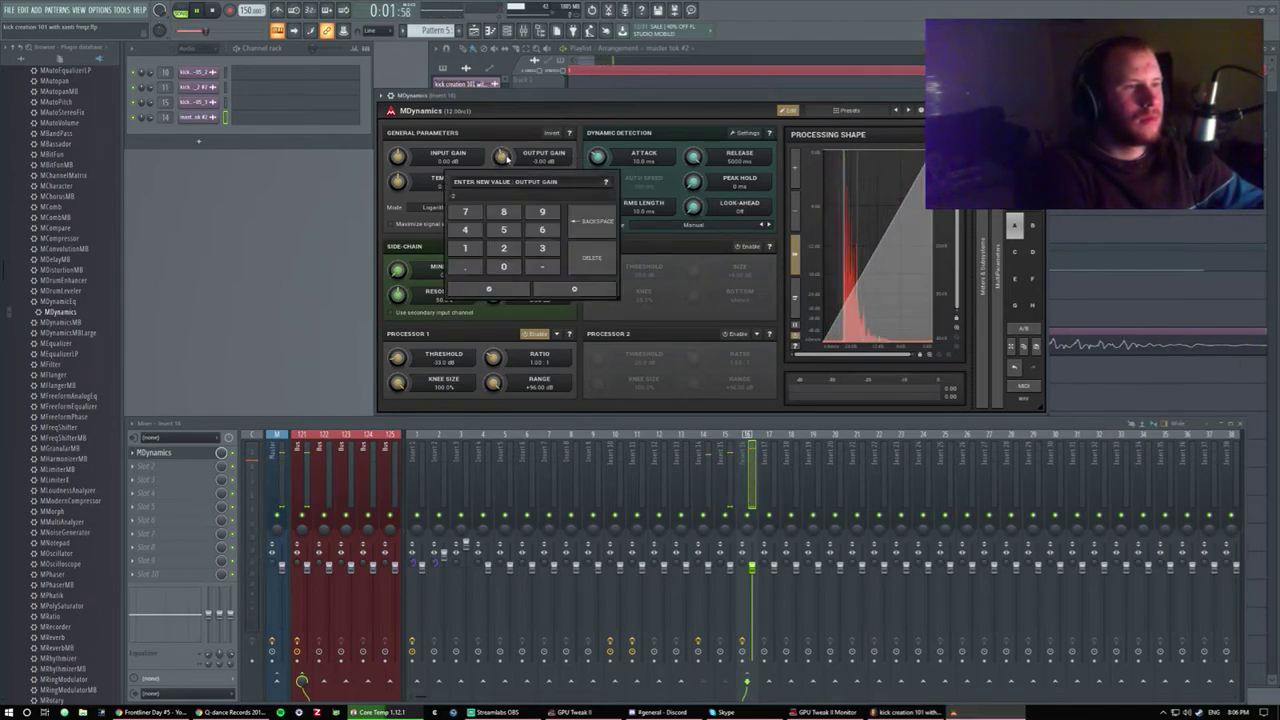
type(".80")
key("Return")
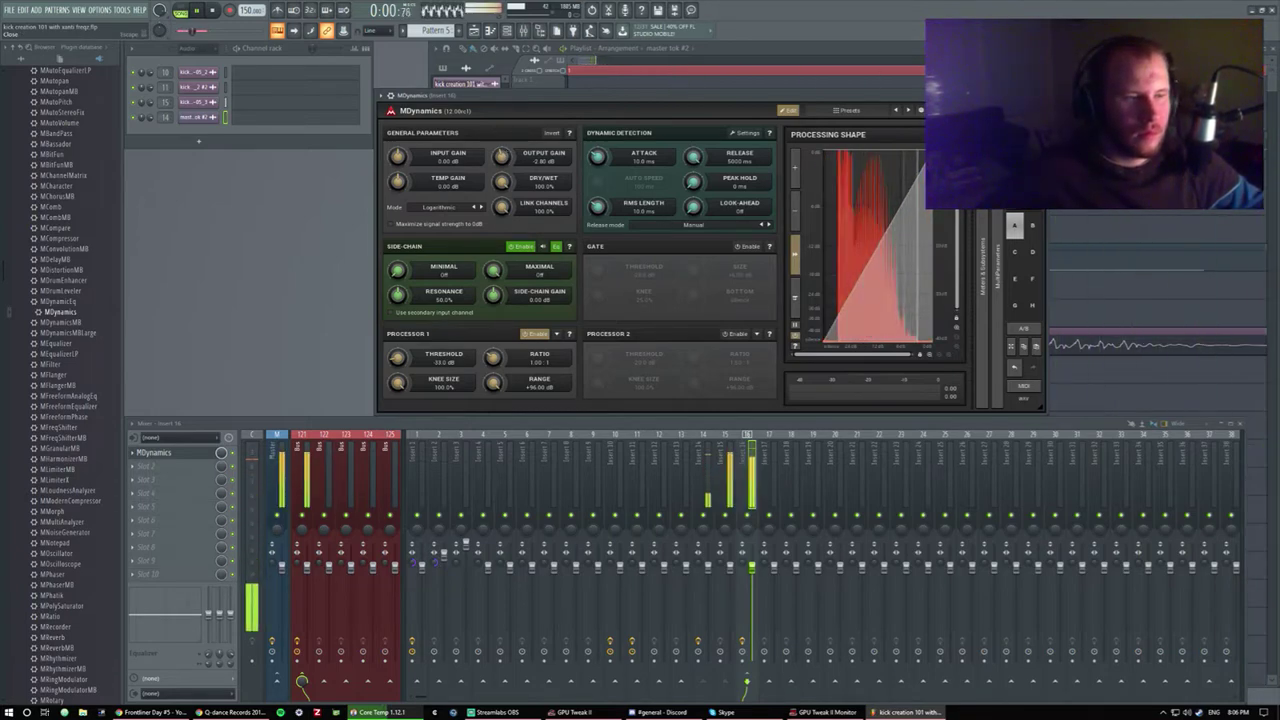
key("Escape")
Shorten the playlist loop region to cover only the first part of the kick clip, and play it.
scroll(778, 306, "down", 2)
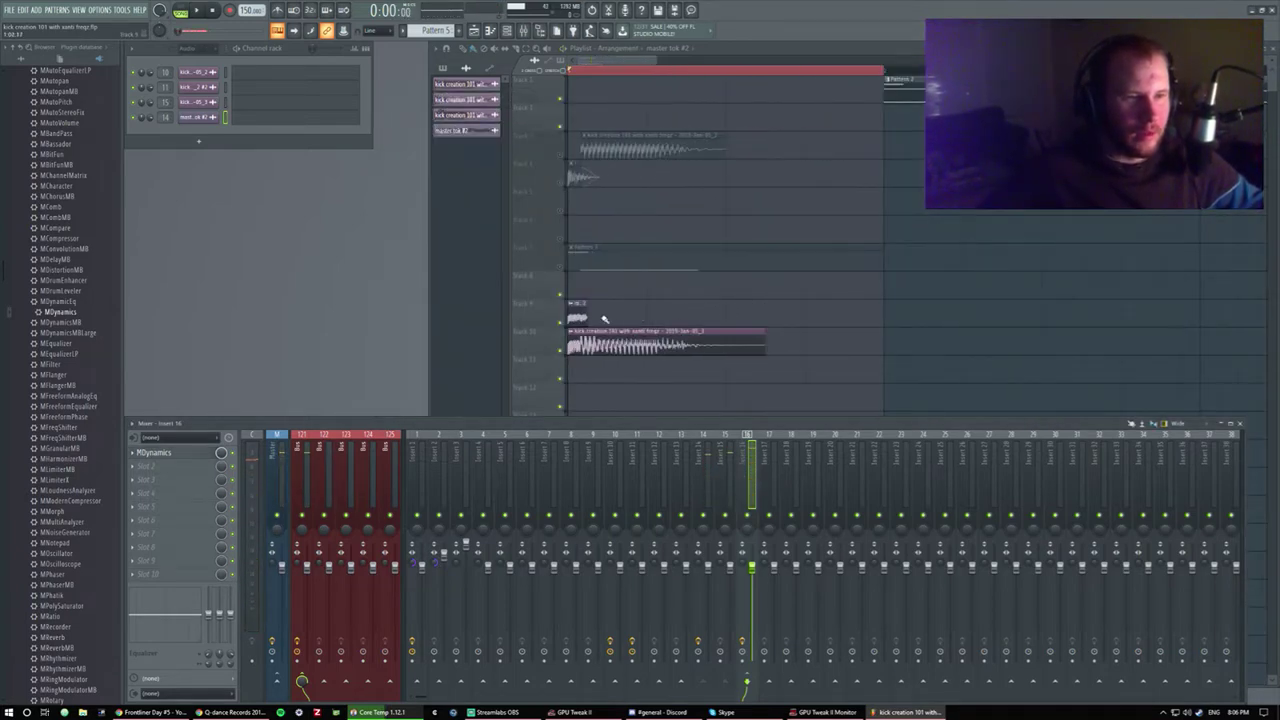
left_click_drag(866, 78, 630, 90)
scroll(603, 345, "up", 3)
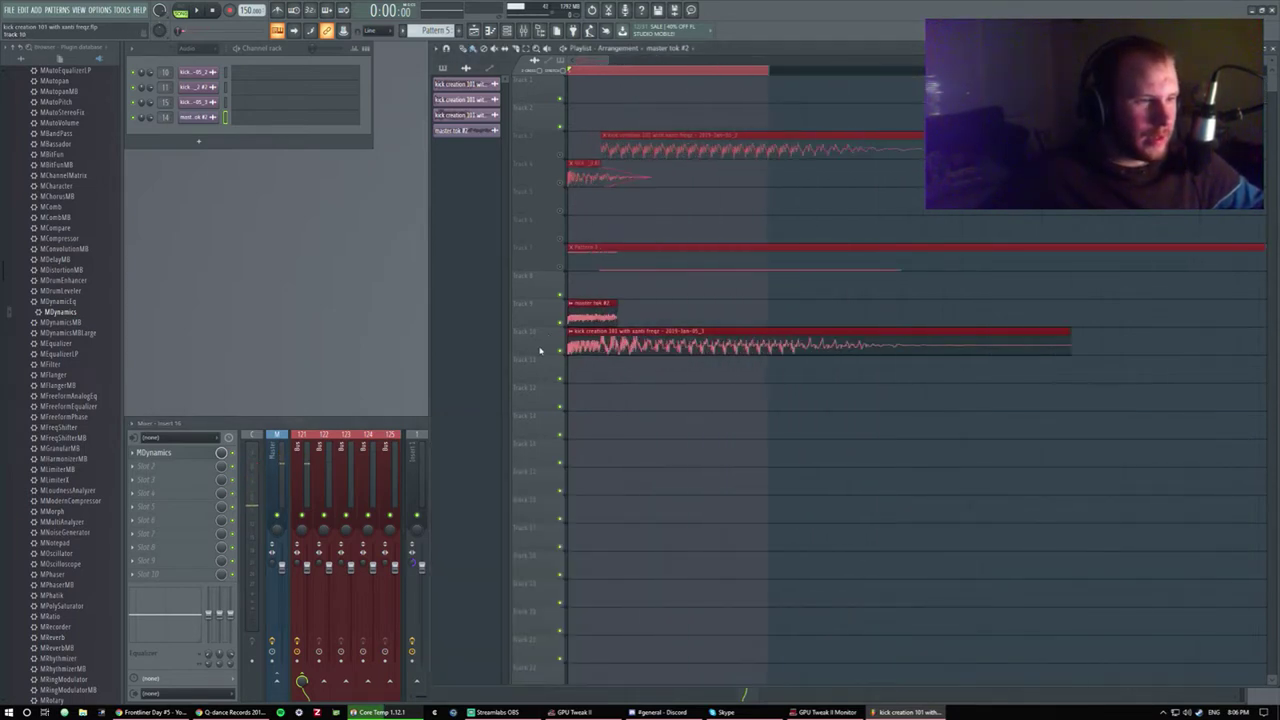
key("space")
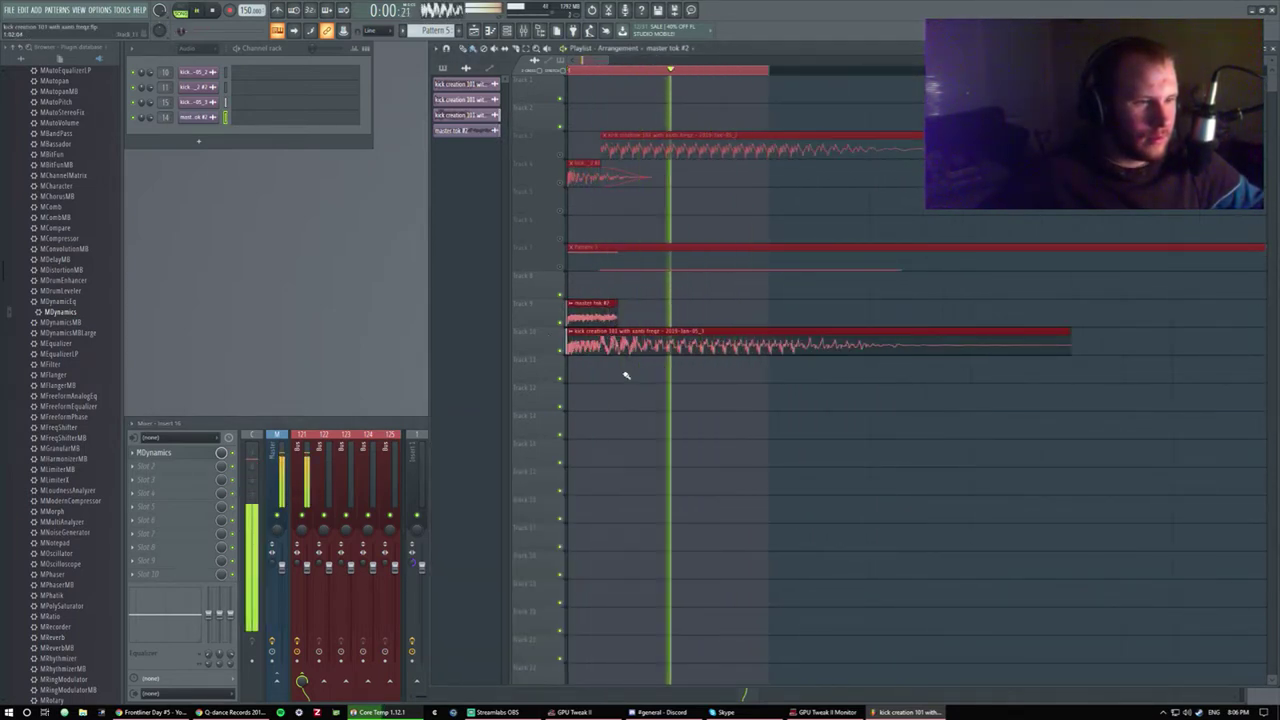
scroll(560, 380, "down", 2)
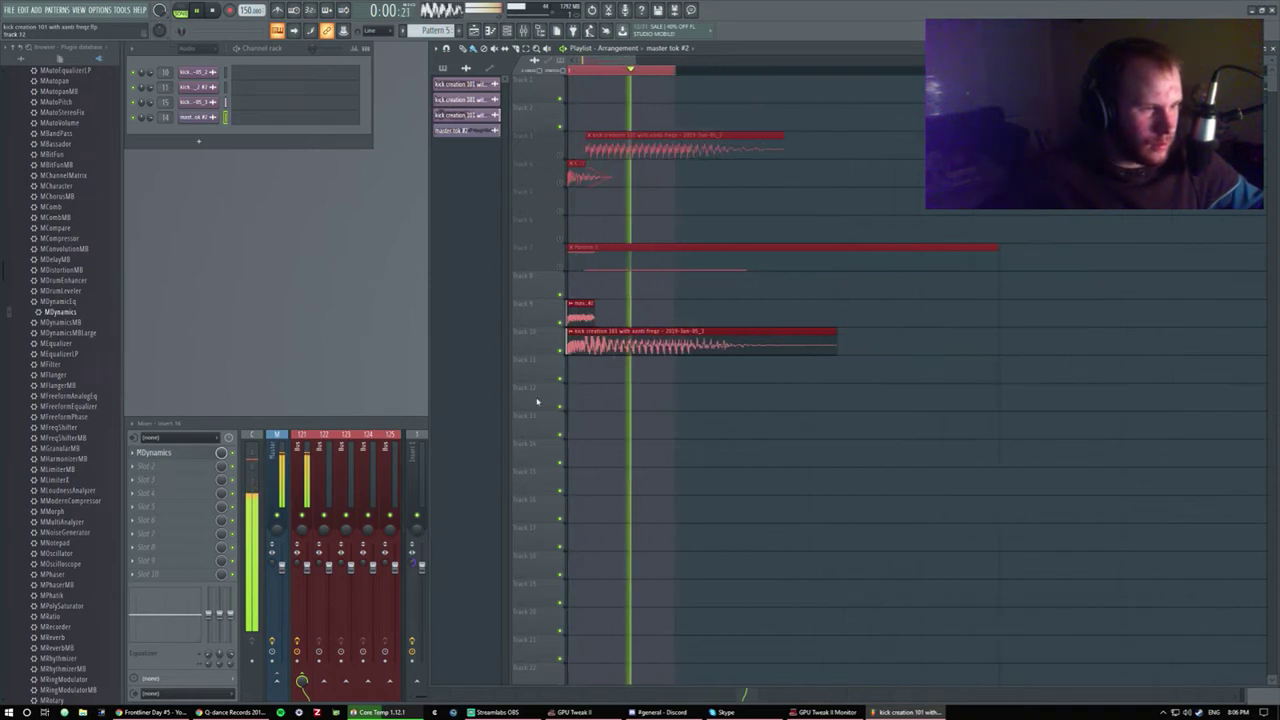
scroll(610, 340, "up", 4)
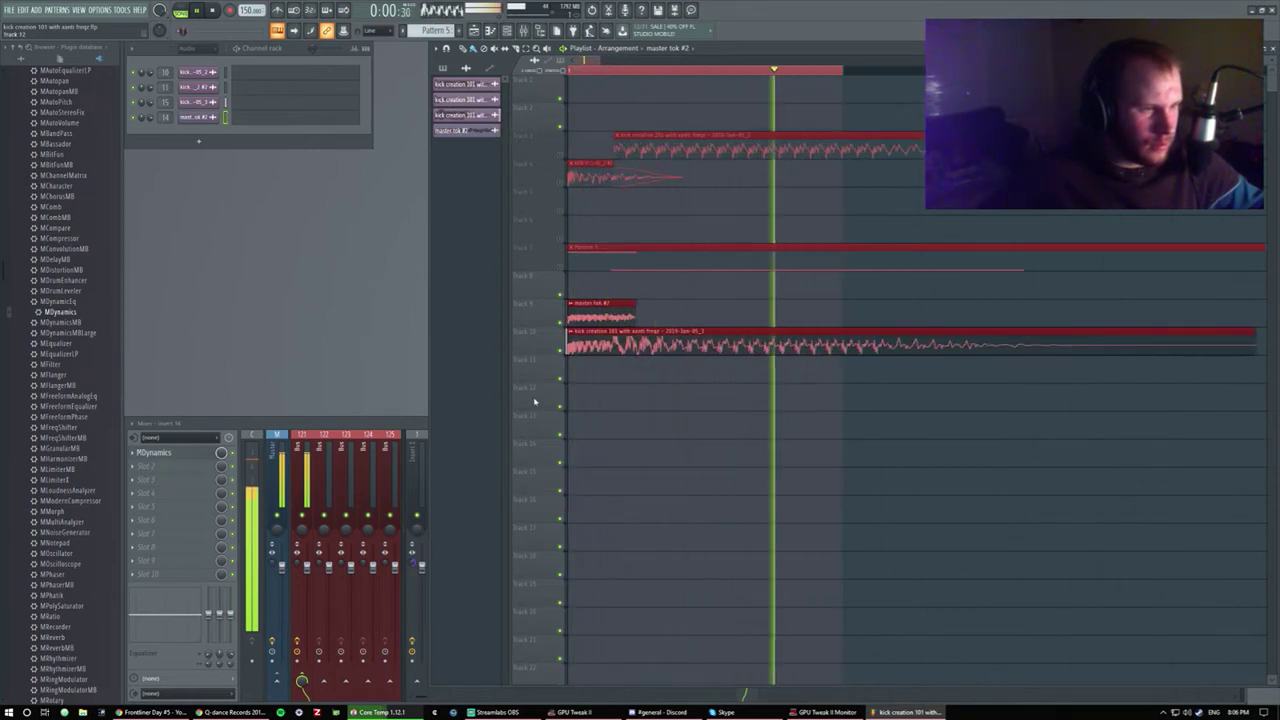
Open the master tok #2 channel settings, adjust its time-stretching pitch by ear during playback, and stop.
double_click(630, 318)
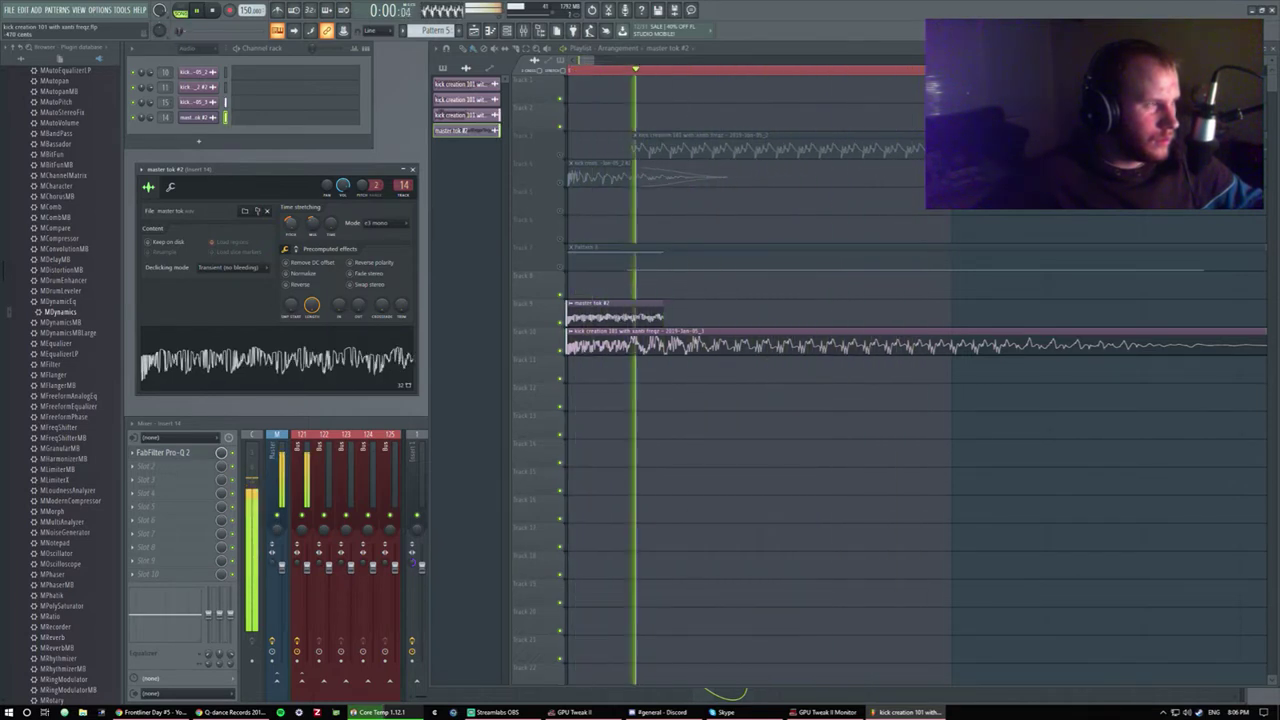
scroll(290, 222, "up", 2)
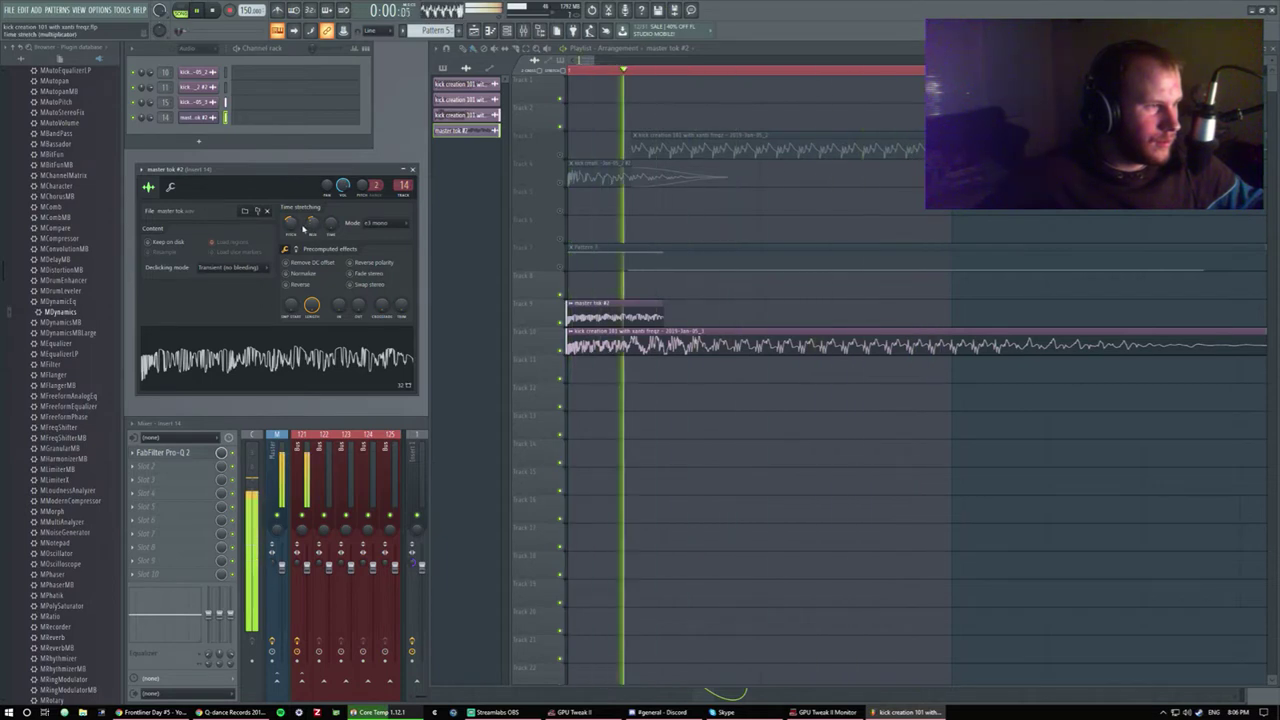
left_click_drag(303, 174, 301, 182)
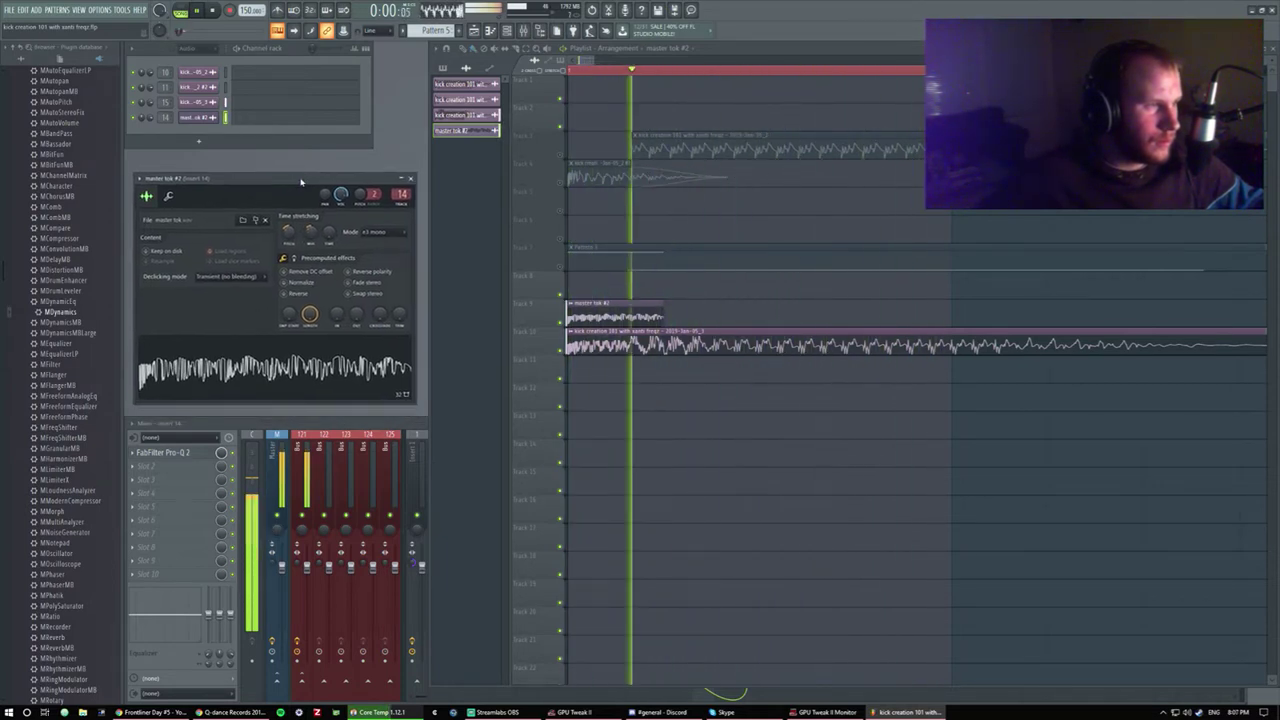
key("space")
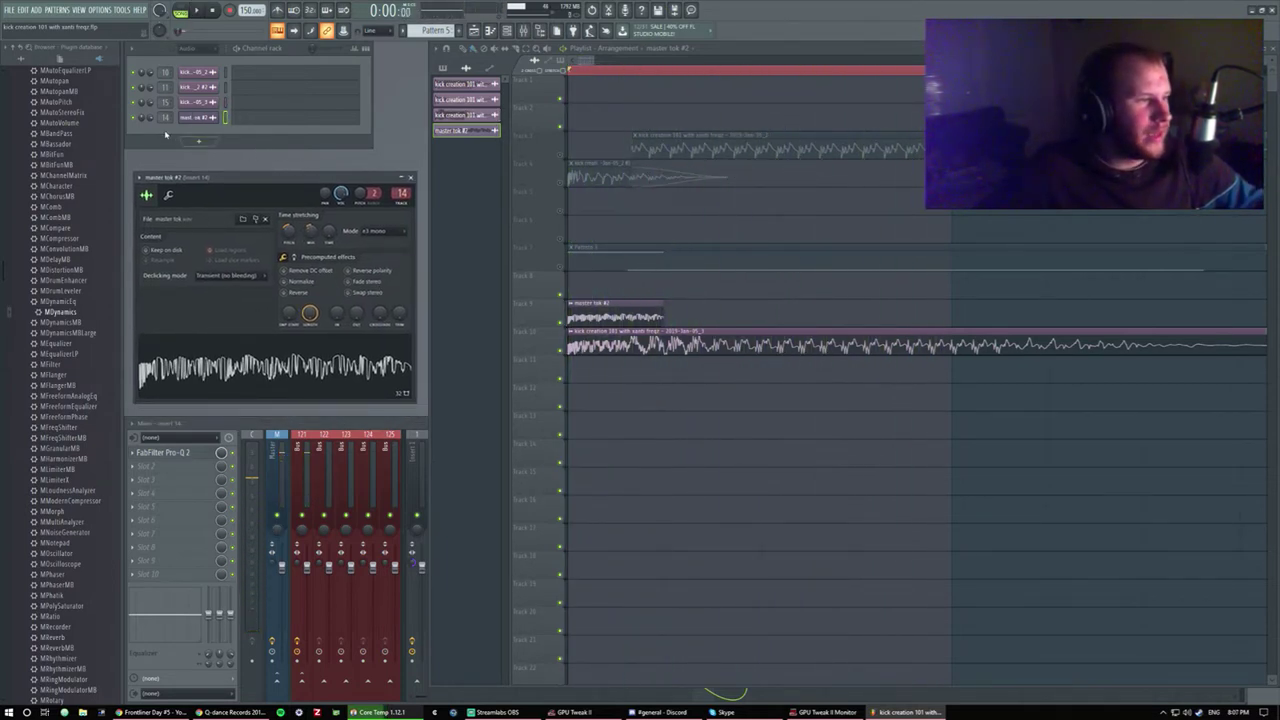
Add a Sampler channel and route it to mixer insert 14, with all channels shown in the channel rack.
left_click(204, 145)
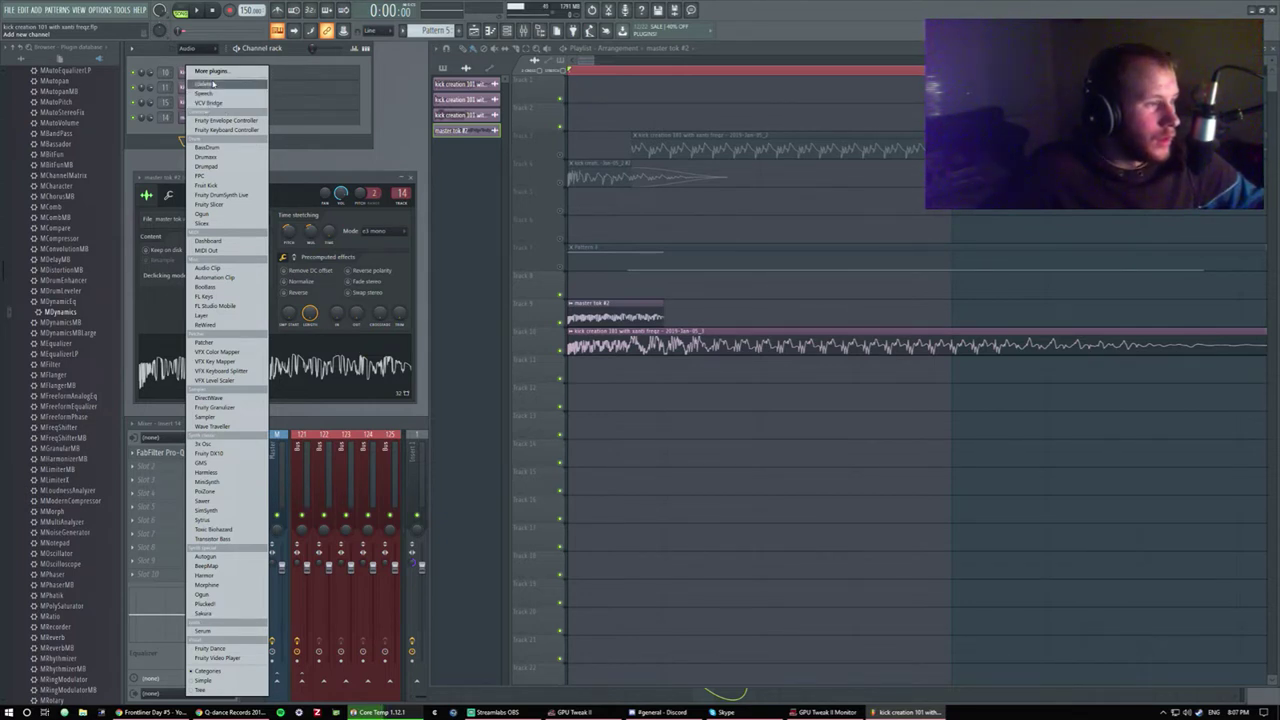
left_click(198, 417)
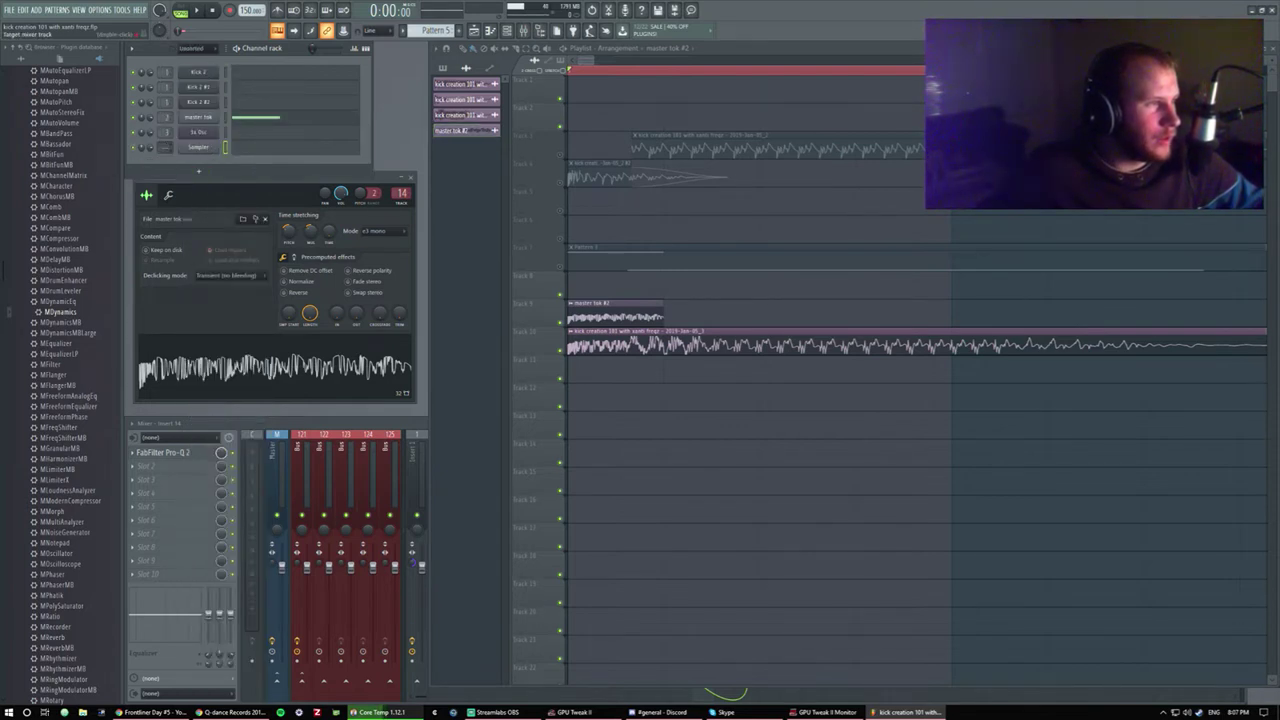
left_click(198, 172)
left_click(169, 122)
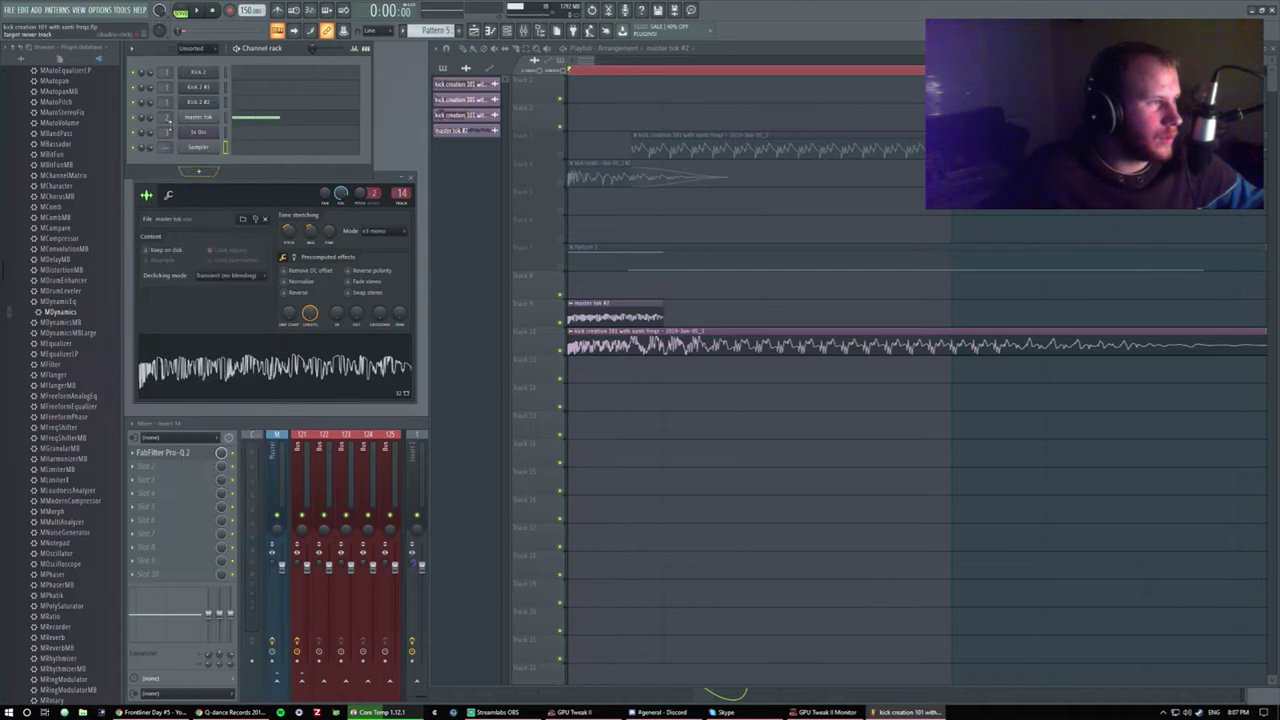
left_click(194, 58)
left_click_drag(174, 208, 174, 198)
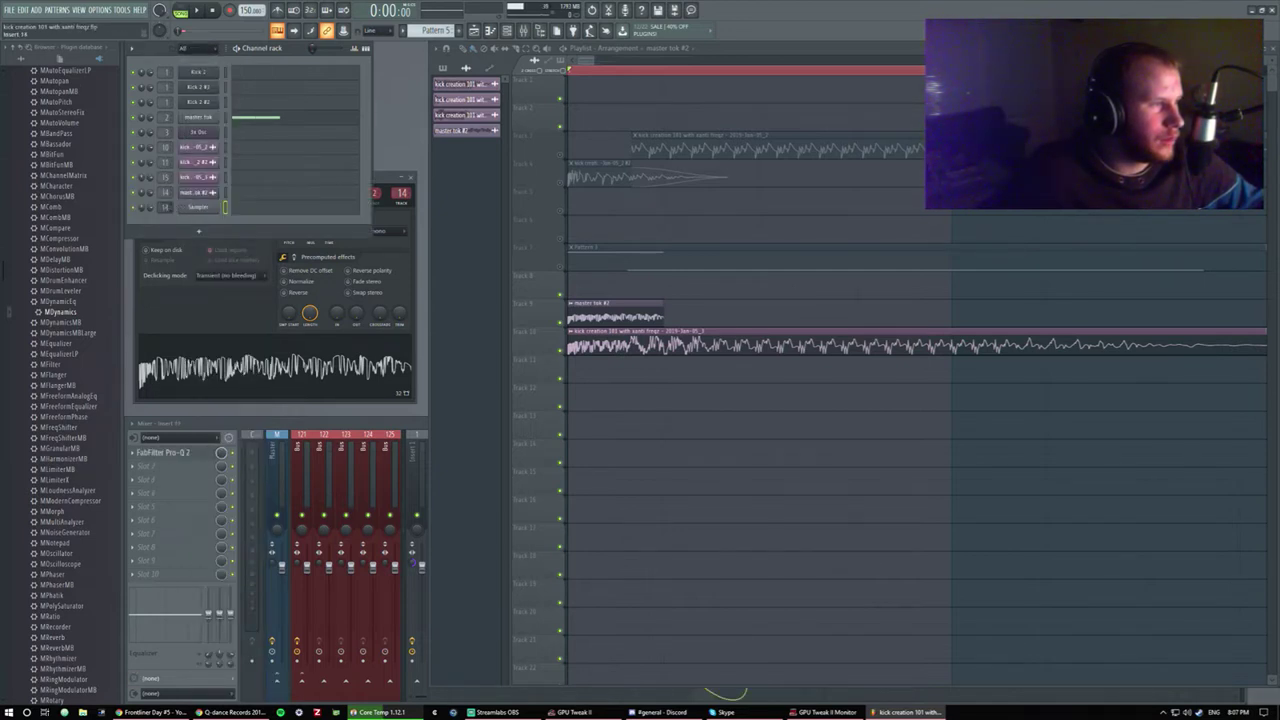
Load the master tok #2 sample into the new Sampler channel on insert 14.
left_click(465, 130)
left_click_drag(250, 177, 473, 234)
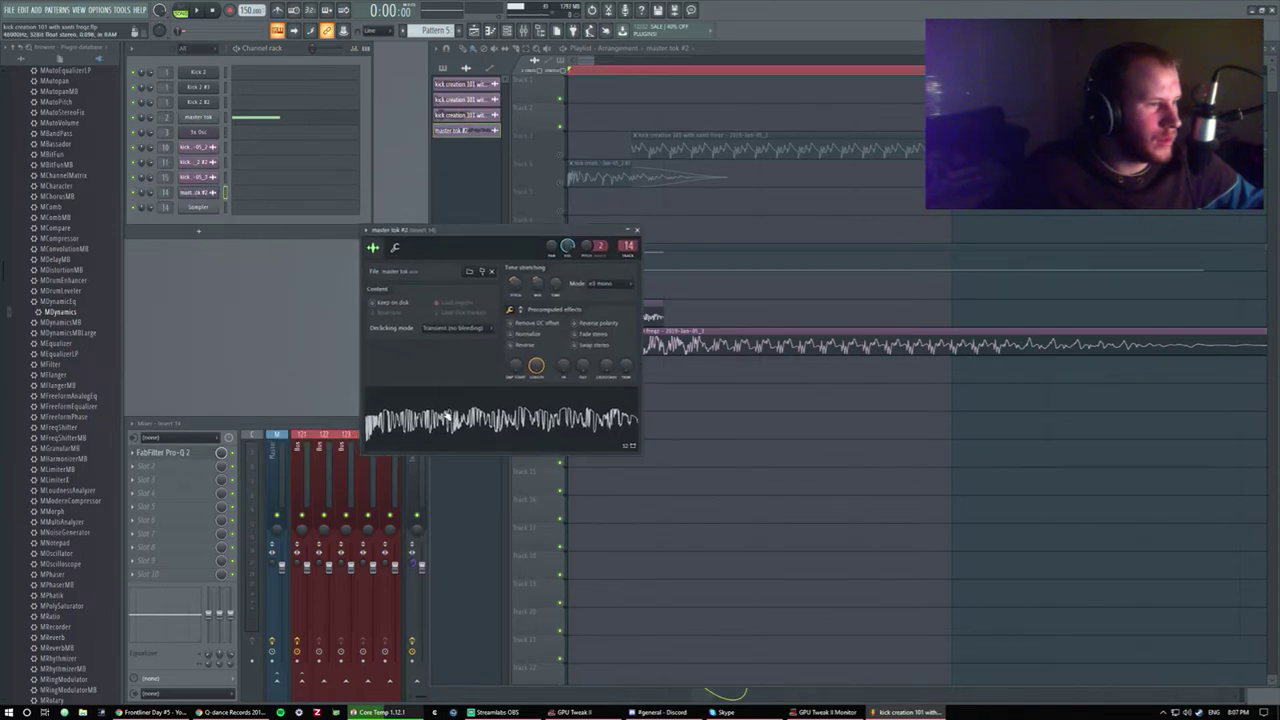
left_click_drag(447, 420, 210, 215)
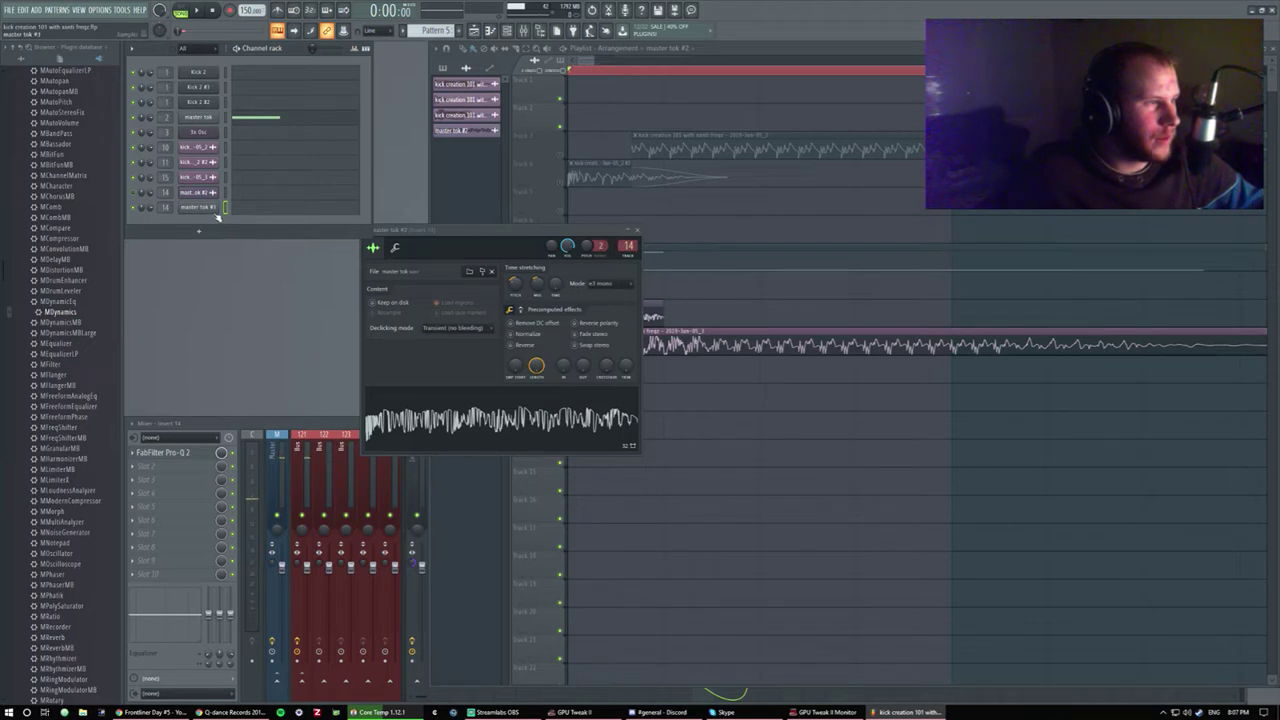
Move the note from the master tok channel into the master tok #3 piano roll, and close the open windows.
left_click(265, 126)
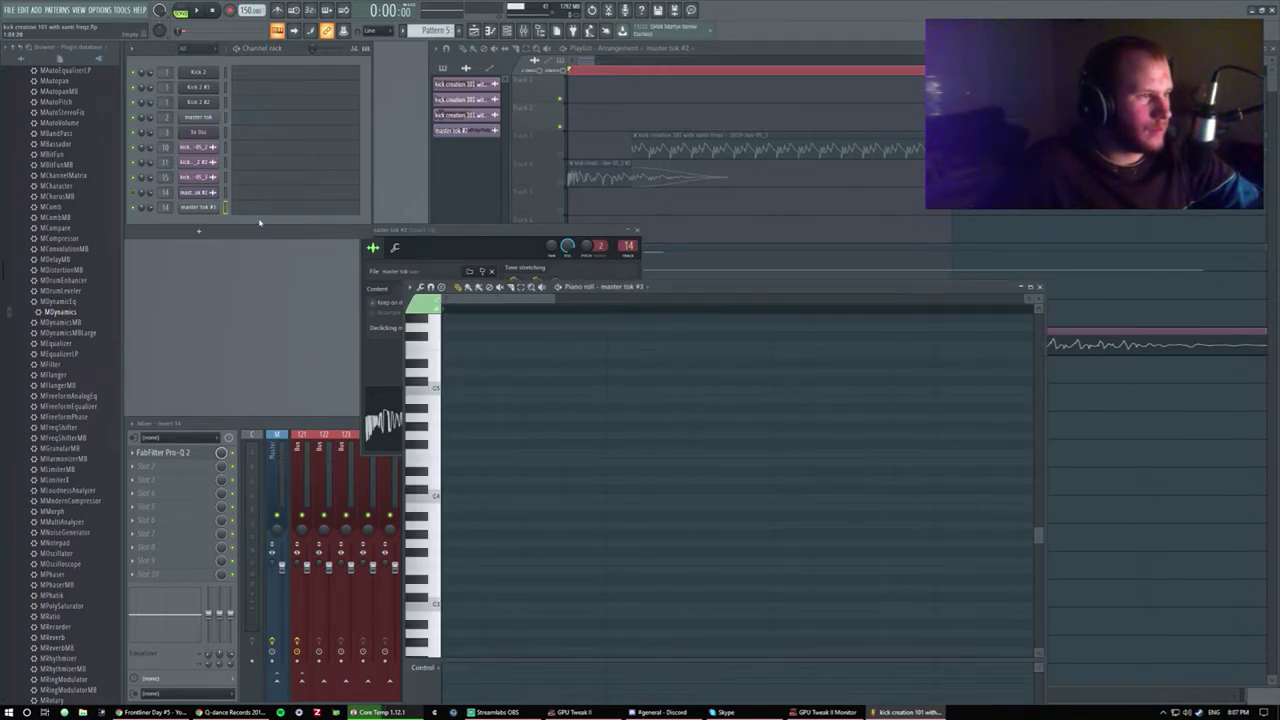
left_click(1041, 286)
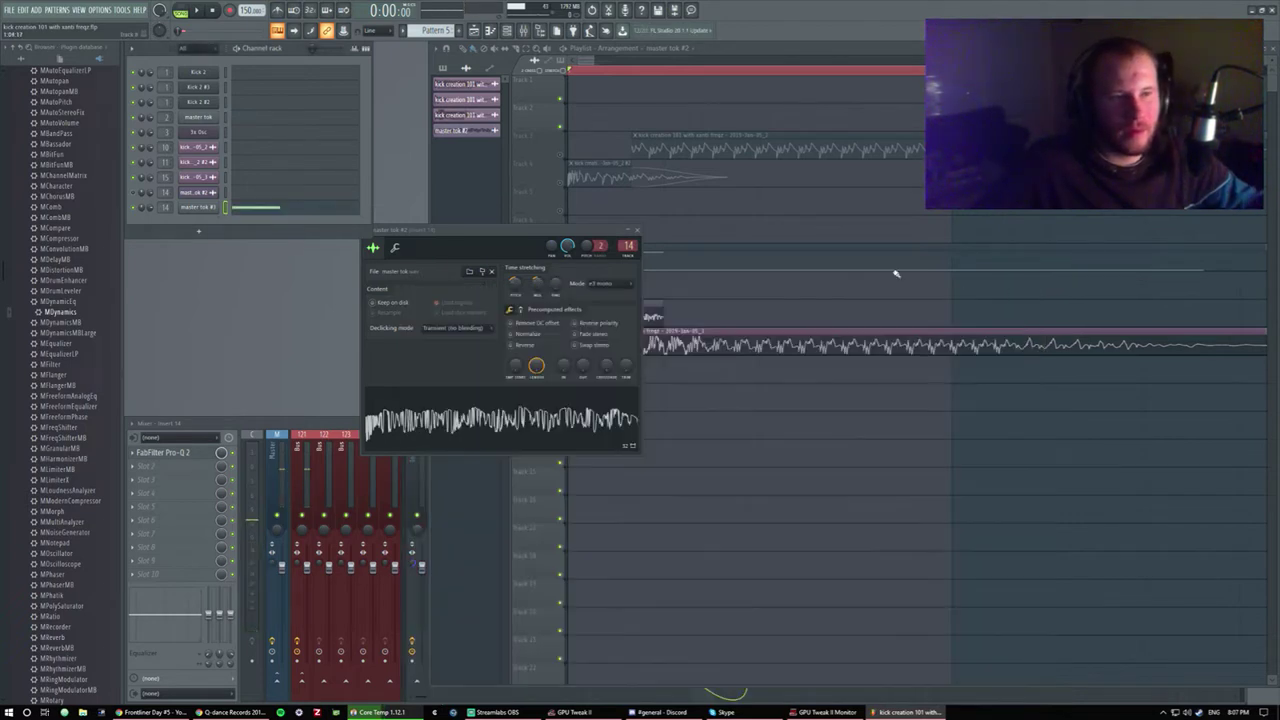
left_click(639, 234)
Move the recorded kick clip down to track 11, place Pattern 5 at the start of track 10, and play both together.
left_click_drag(589, 397, 571, 377)
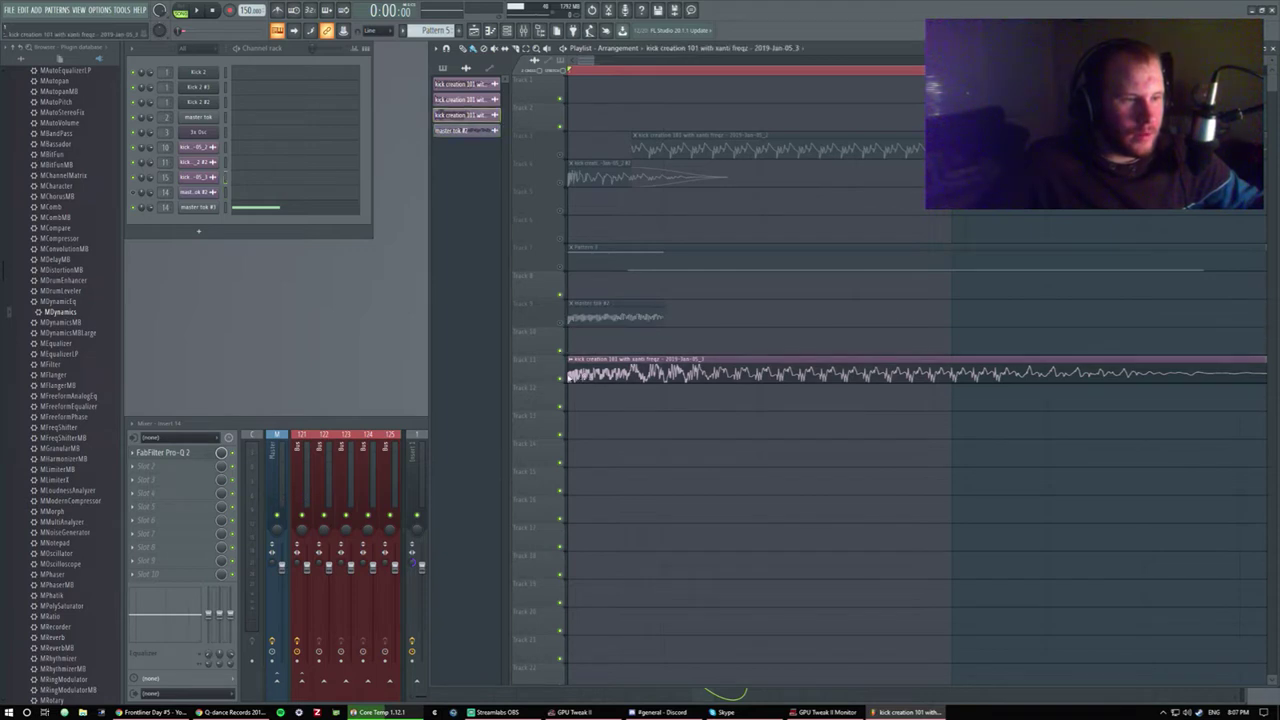
left_click(627, 344)
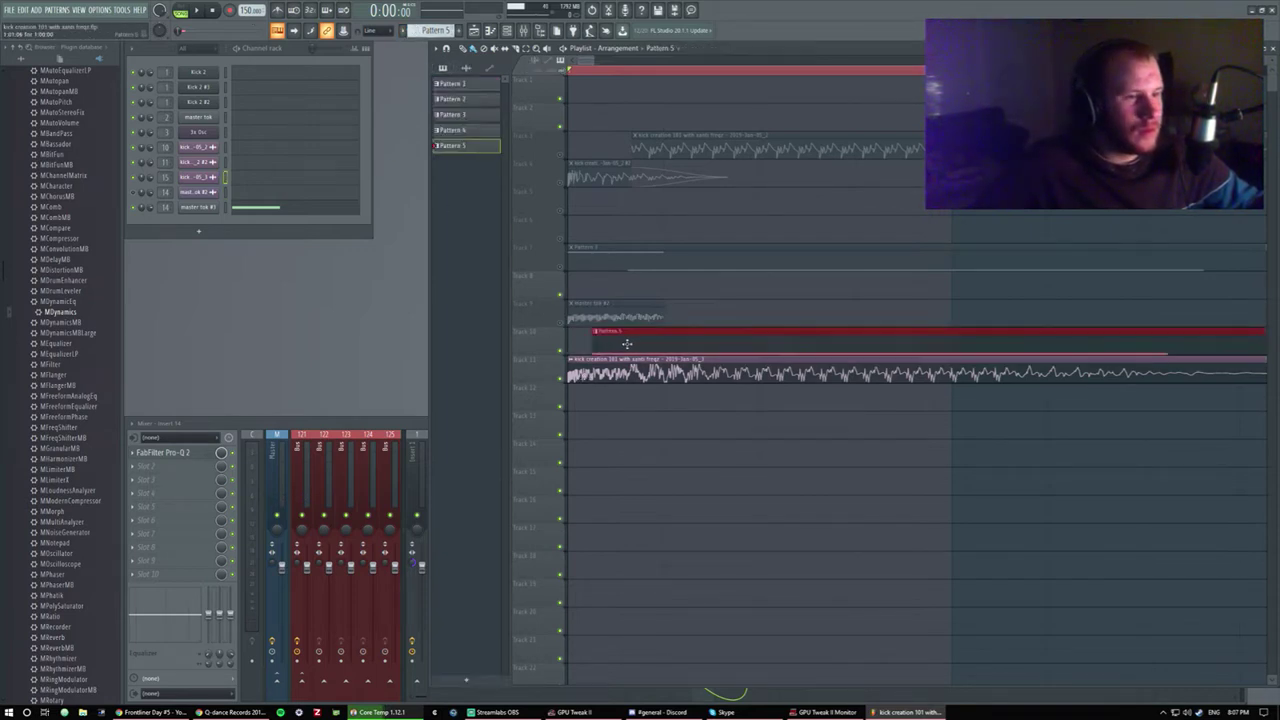
key("space")
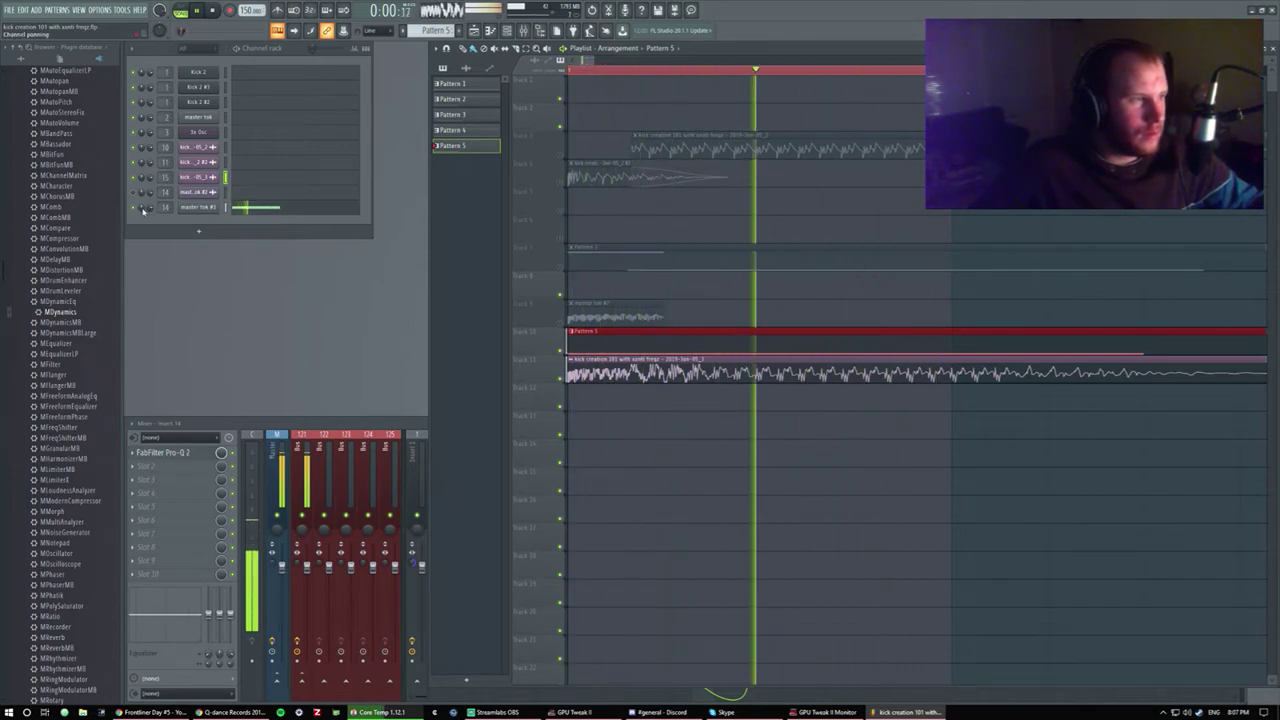
key("space")
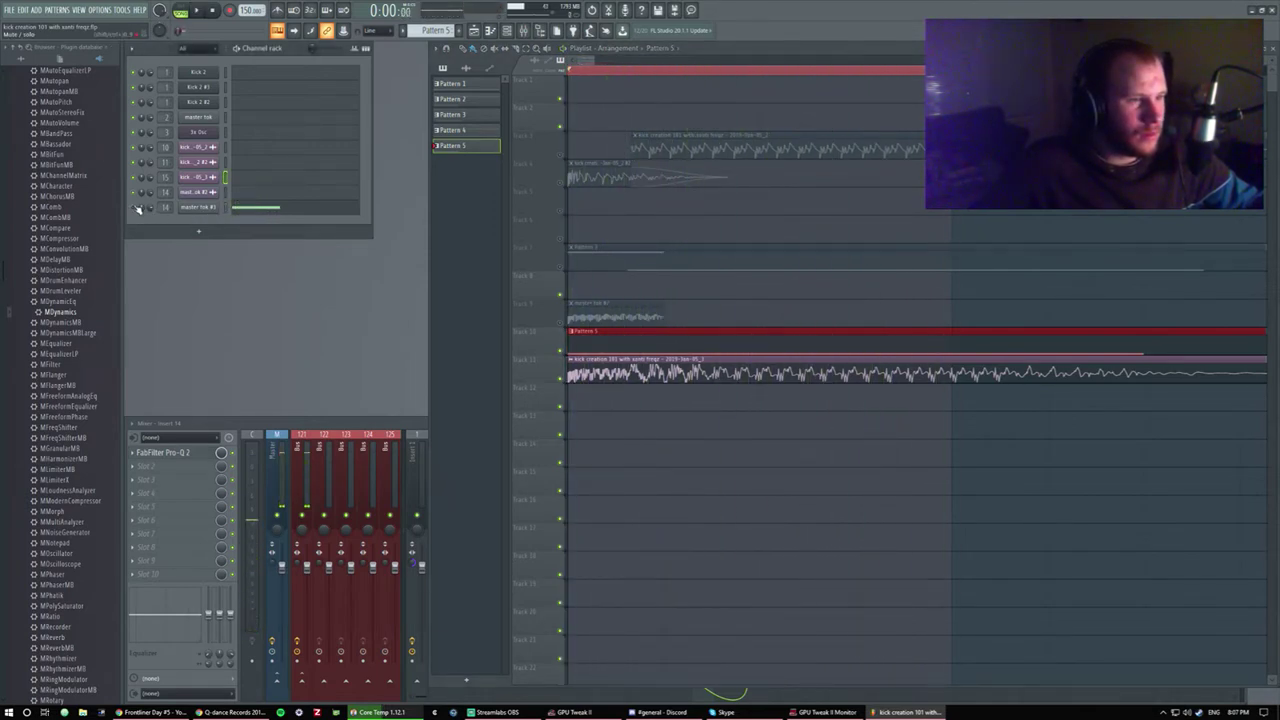
key("space")
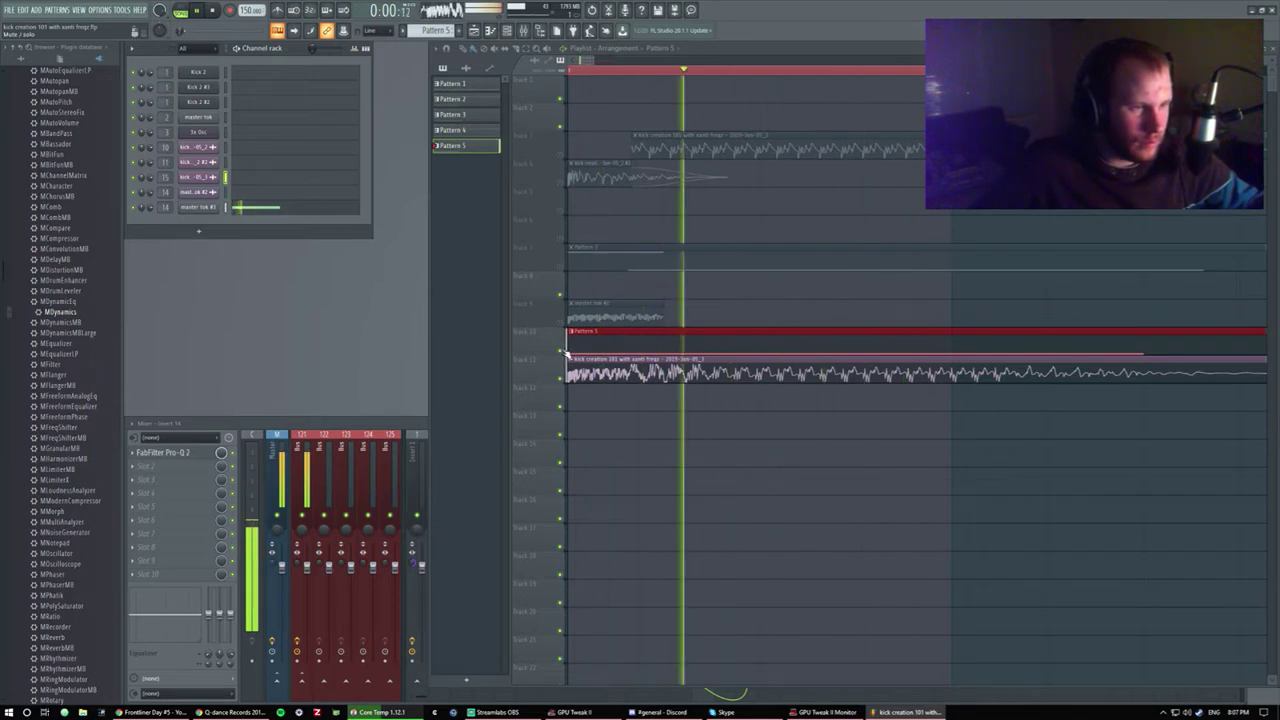
key("space")
key("space")
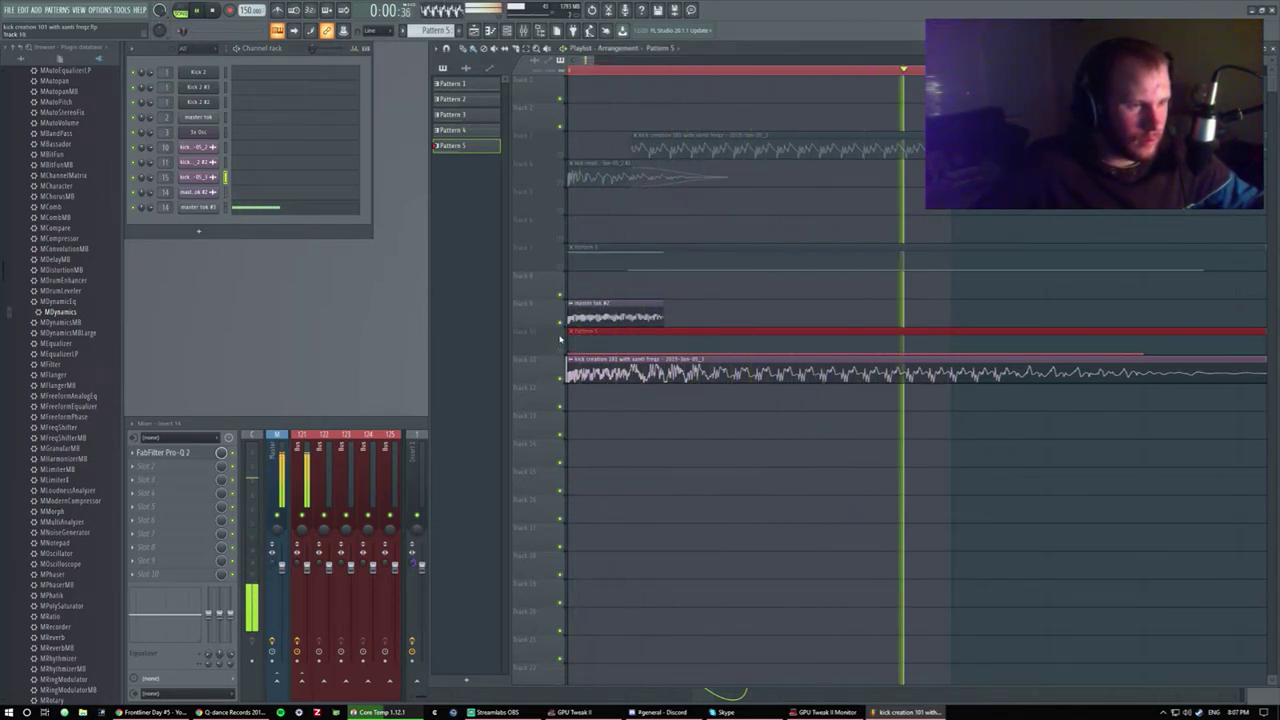
Set the master tok #3 time-stretching mode to e3 mono and adjust its pitch by ear during playback.
left_click(198, 207)
left_click(410, 186)
left_click(412, 222)
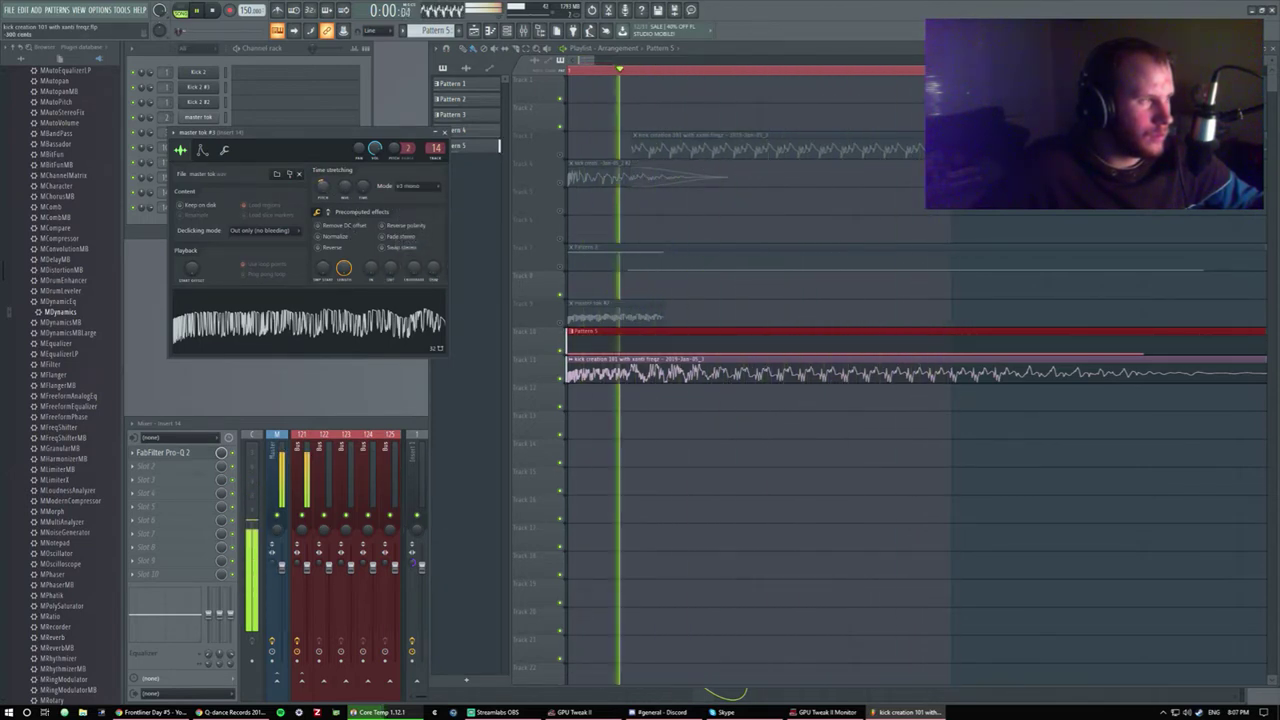
mouse_move(322, 186)
left_mouse_down()
mouse_move(355, 196)
mouse_move(346, 190)
left_mouse_up()
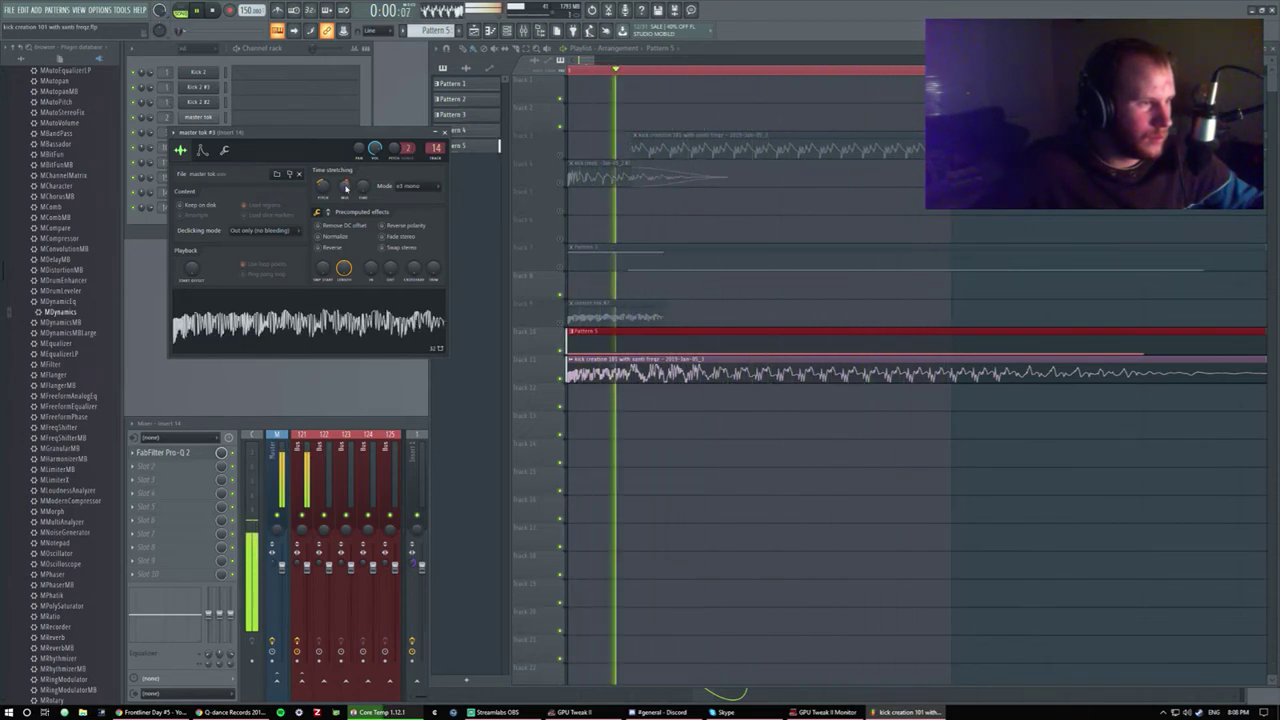
left_click_drag(343, 268, 345, 270)
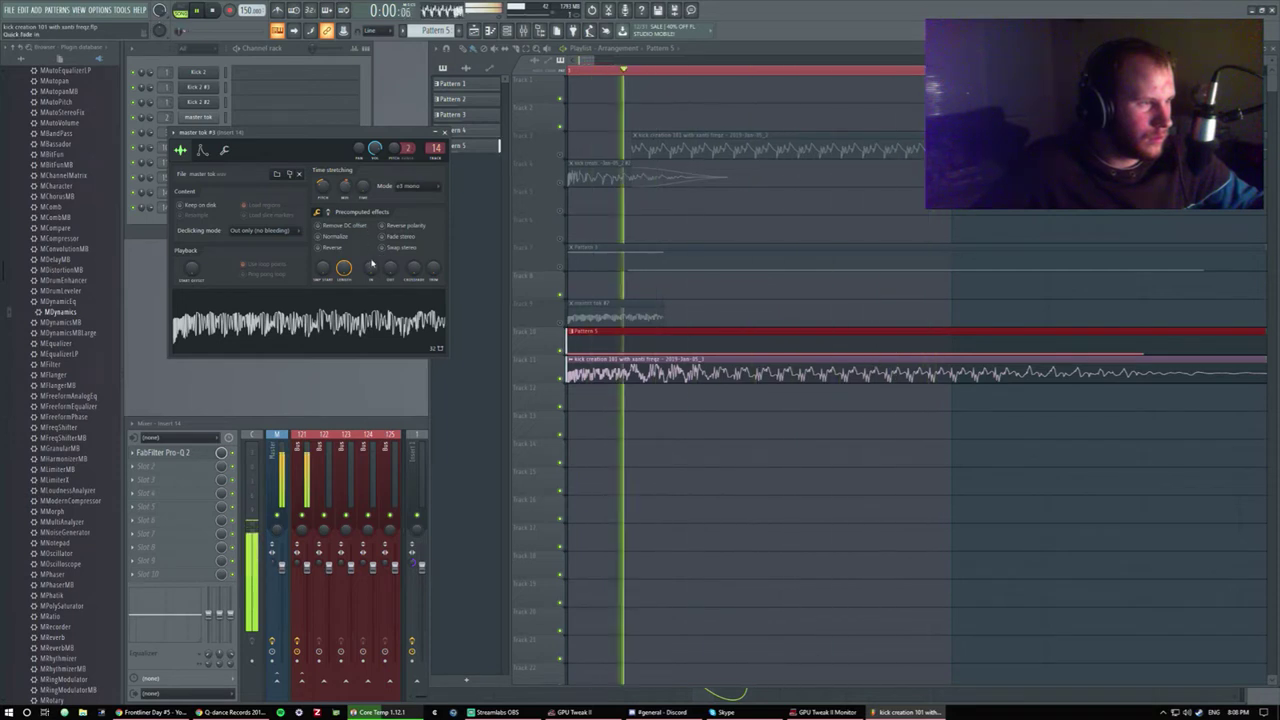
left_click(201, 150)
left_click(224, 150)
left_click(201, 150)
left_click(224, 150)
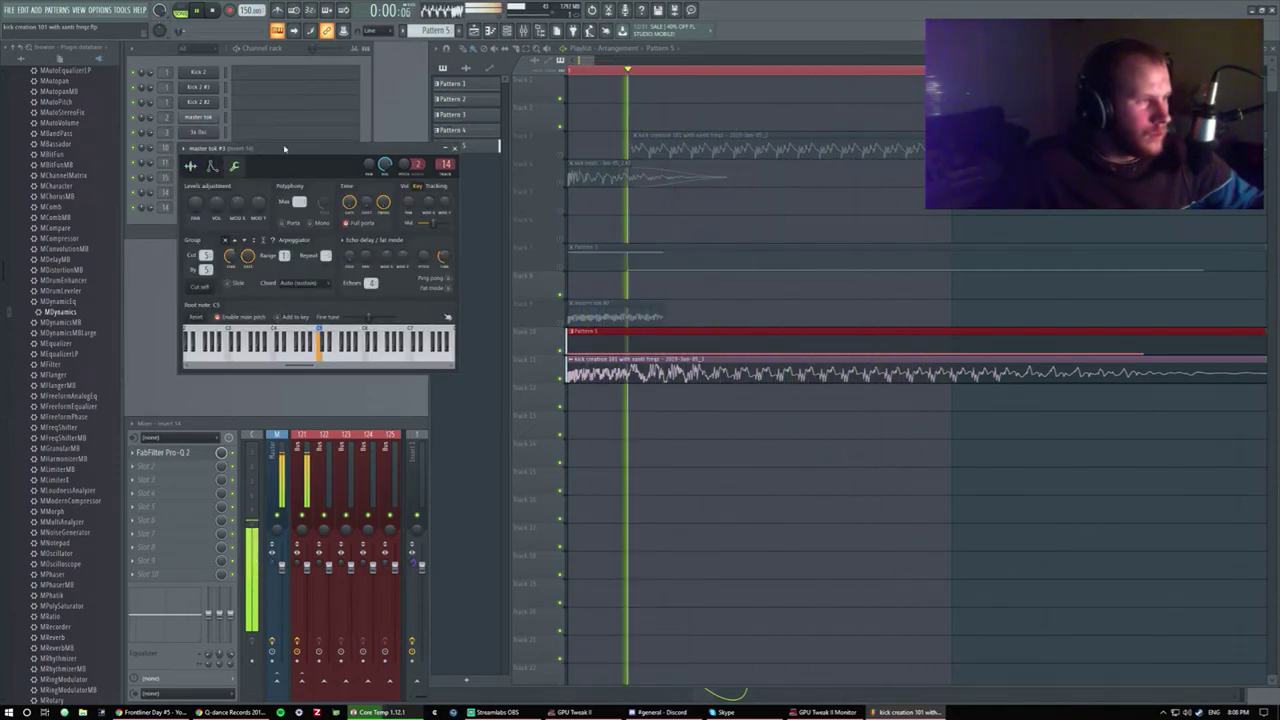
left_click_drag(276, 134, 405, 168)
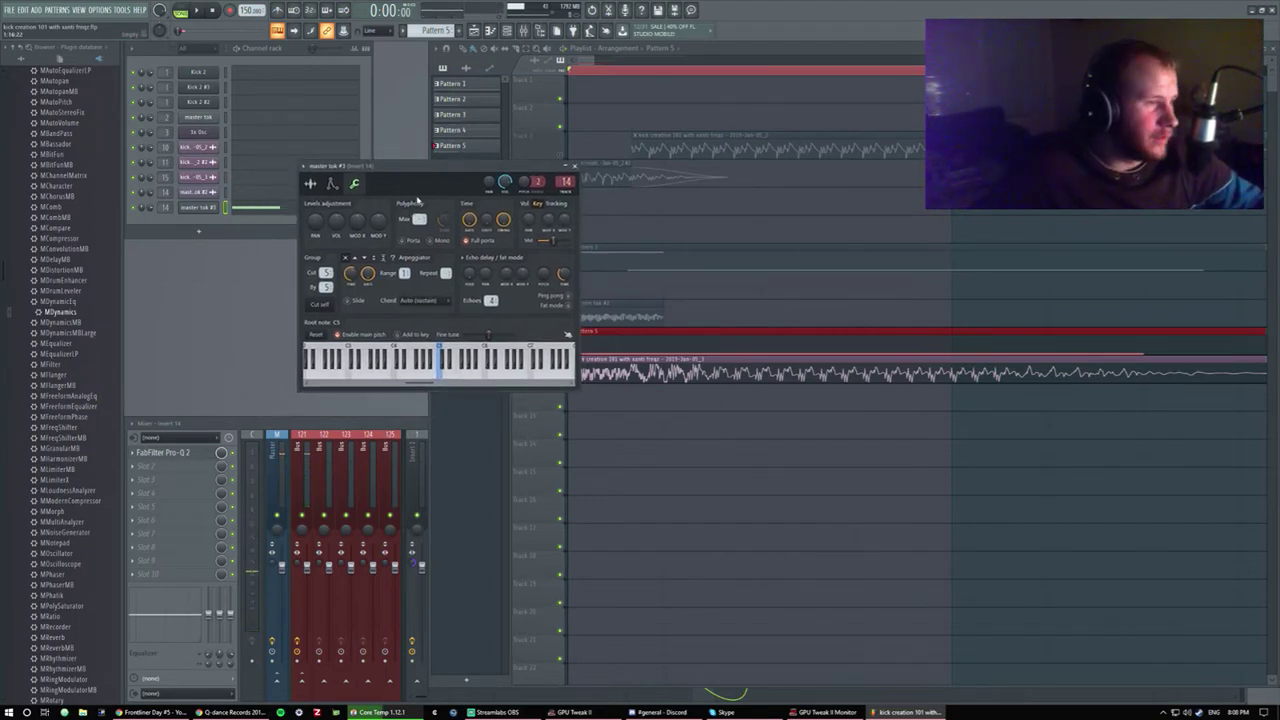
left_click_drag(407, 176, 404, 181)
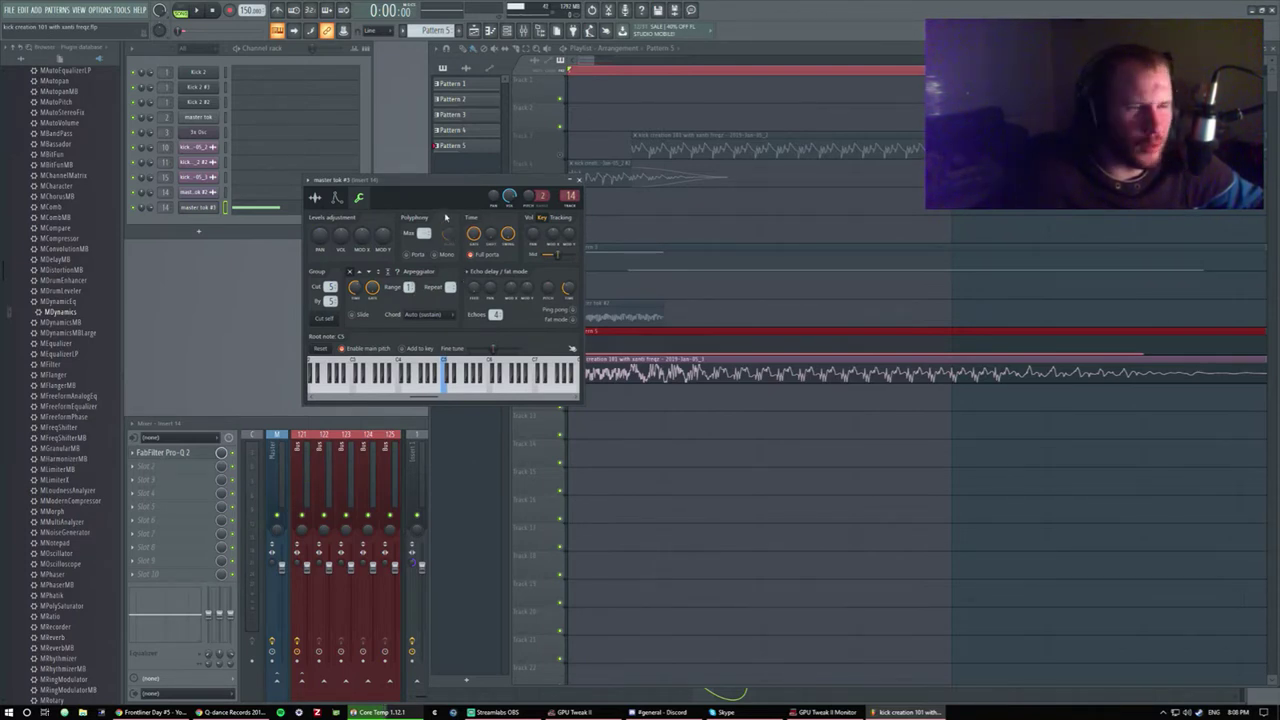
left_click_drag(435, 184, 431, 192)
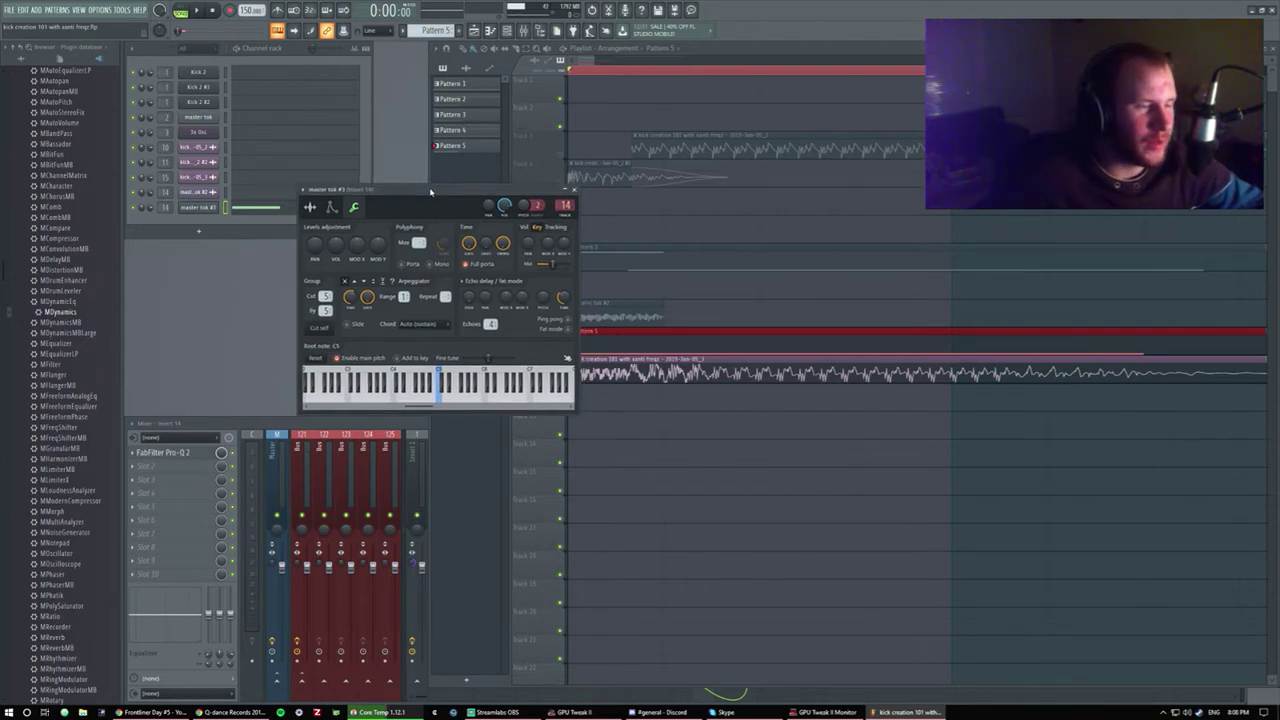
Bring the full mixer into view and normalize the master tok #3 sample during playback.
left_click(295, 425)
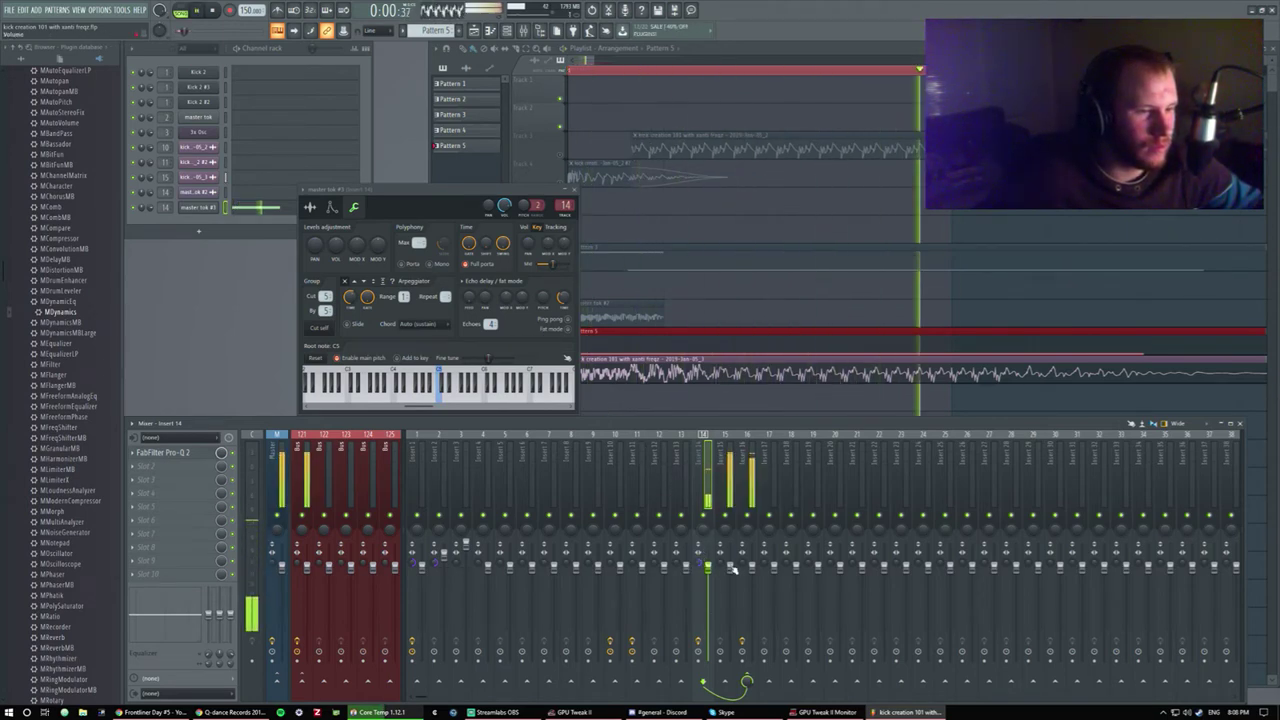
left_click(310, 207)
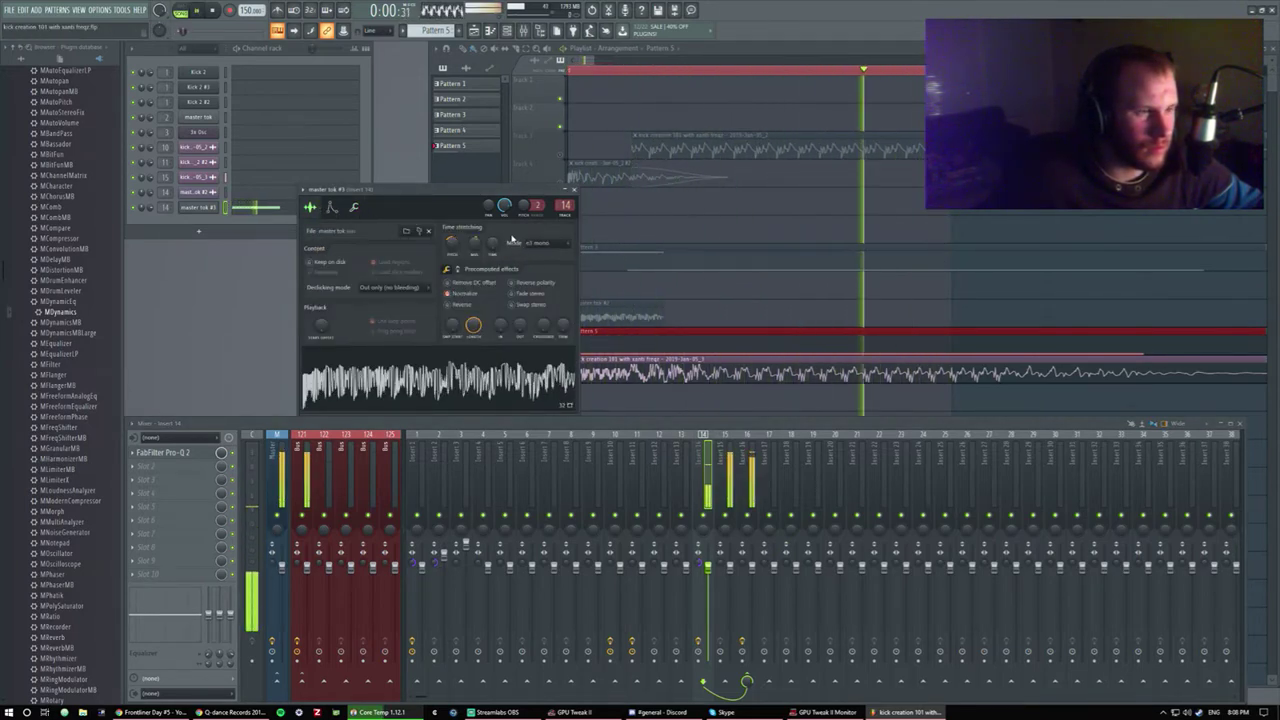
left_click(331, 207)
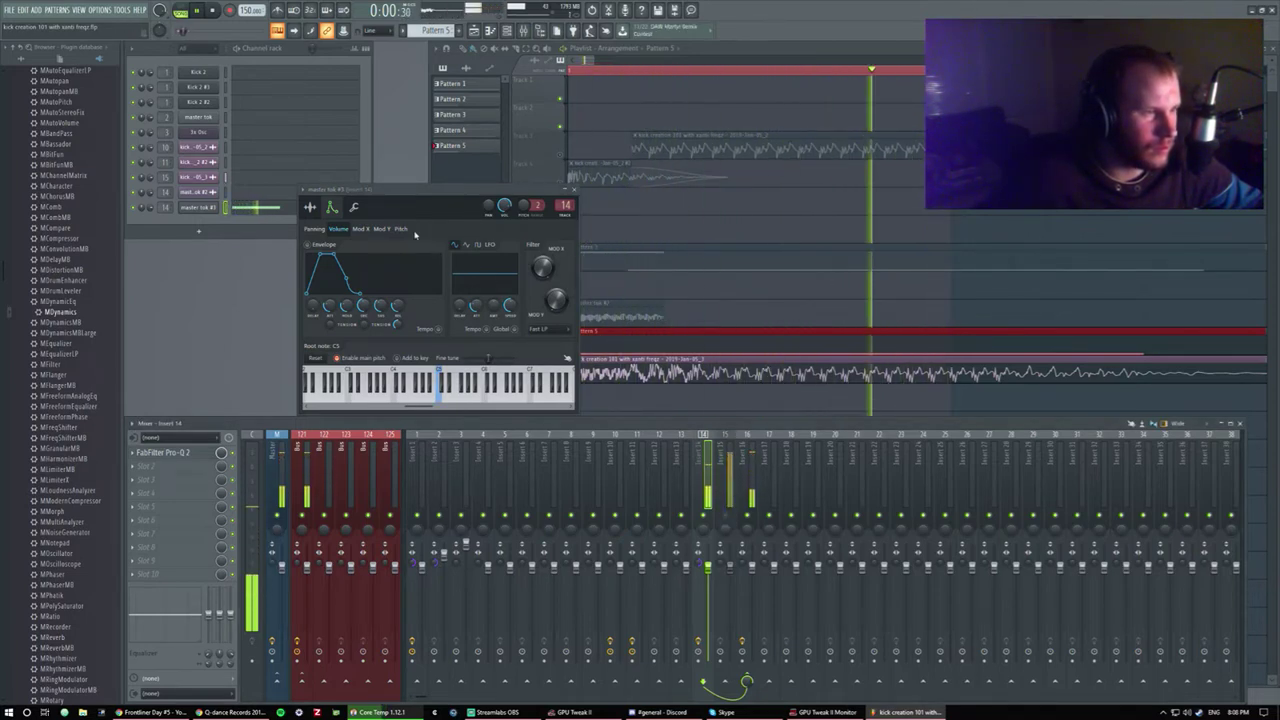
left_click(310, 207)
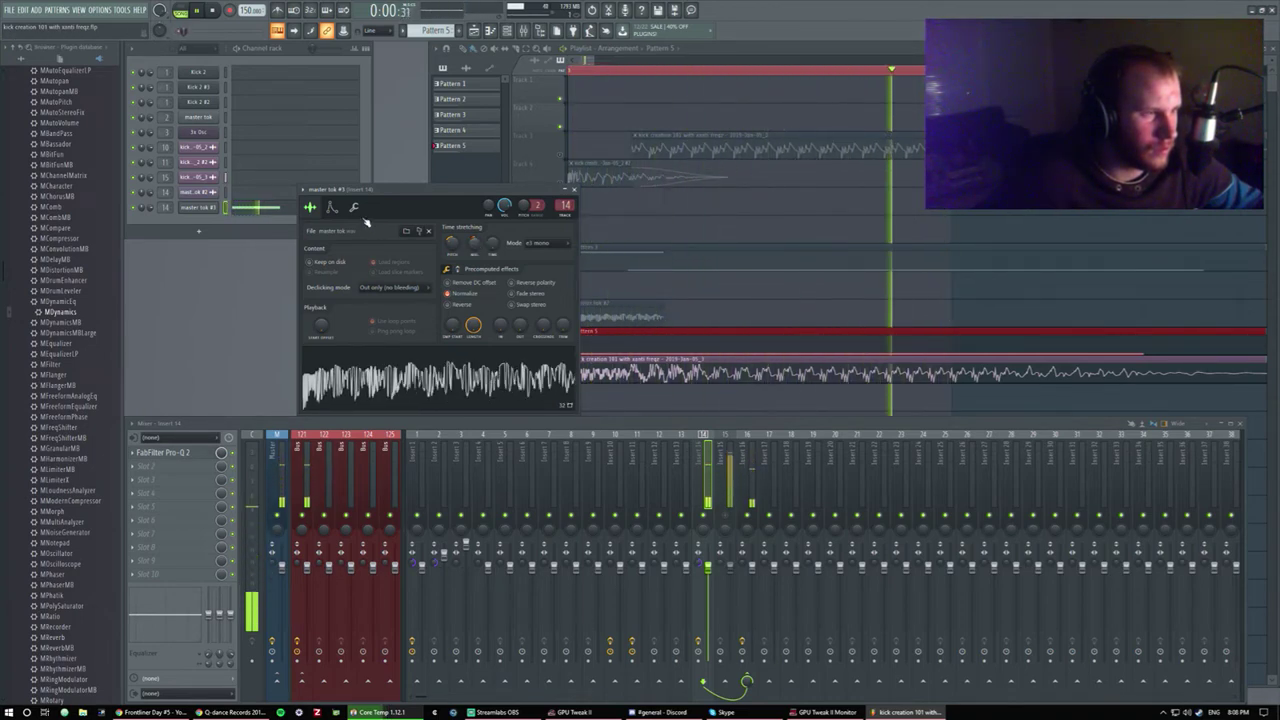
Check the master tok #3 volume envelope, piano-roll note and sample settings while the loop plays.
left_click(333, 207)
key("F7")
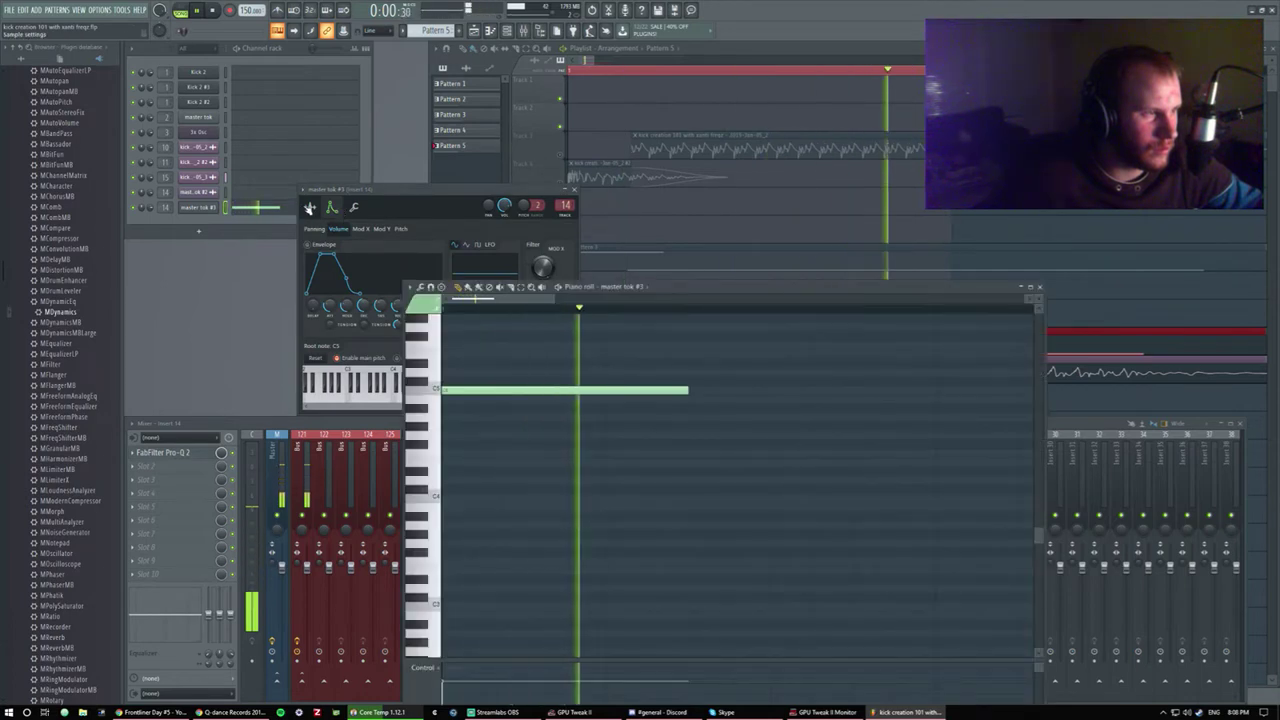
key("F7")
left_click(310, 207)
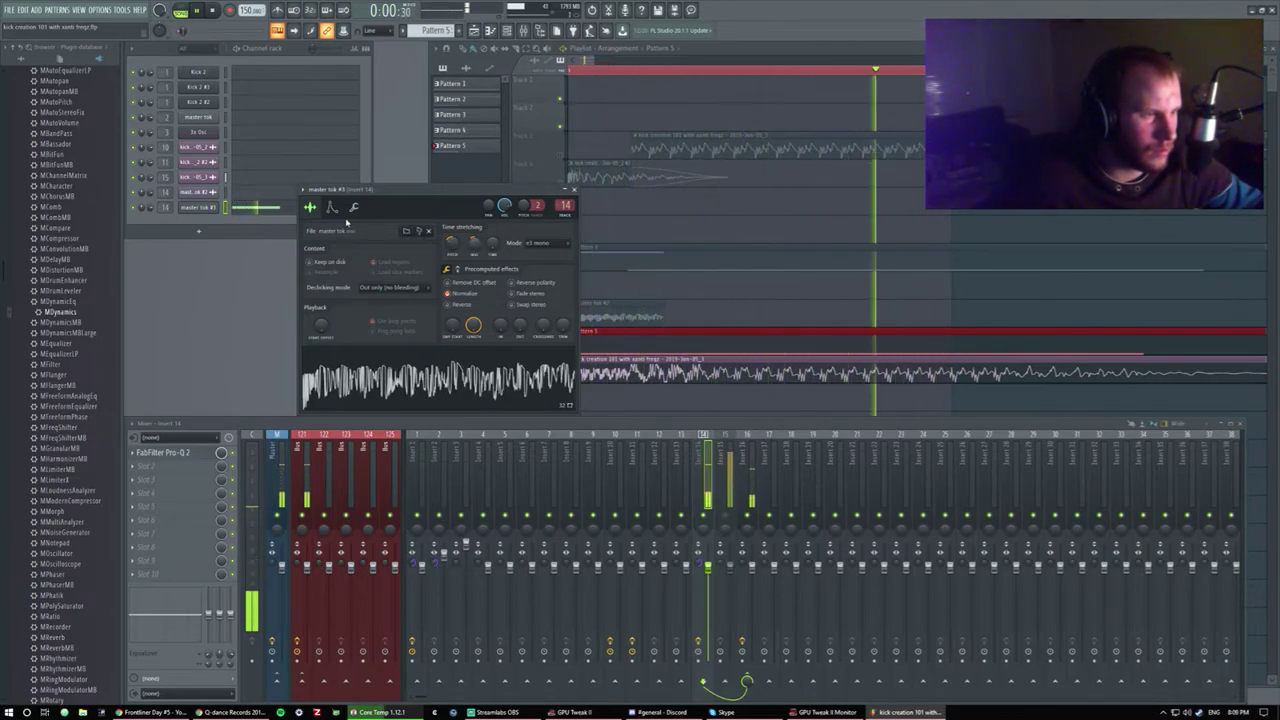
left_click(332, 207)
Raise the master tok #3 volume multiplier in its levels adjustment, stop playback, and close the channel settings.
left_click(353, 207)
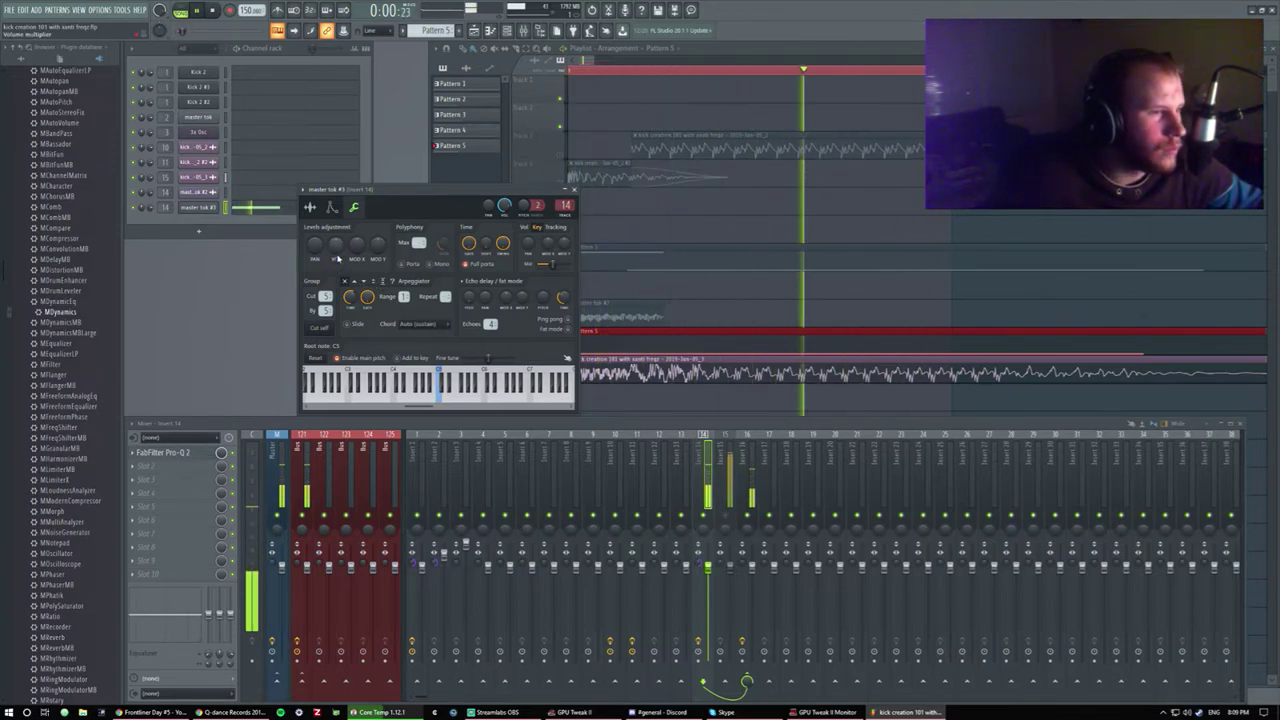
left_click(338, 258)
left_click_drag(338, 258, 338, 243)
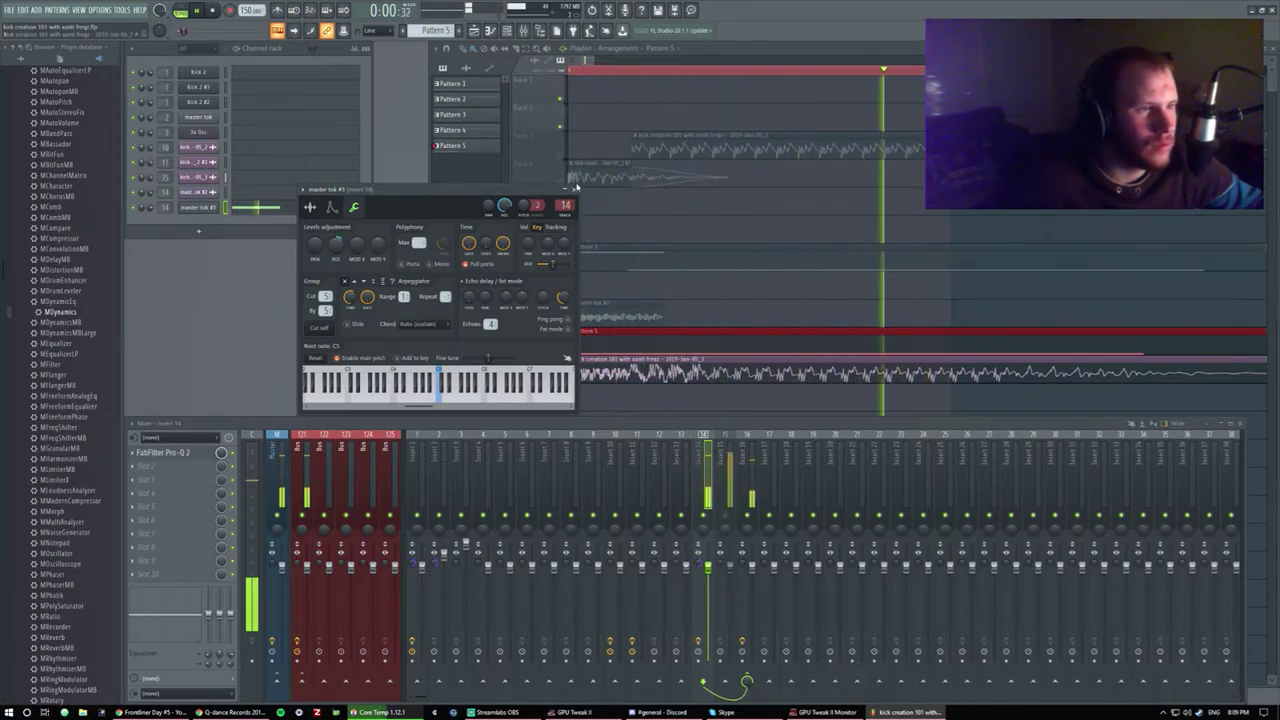
key("space")
key("Escape")
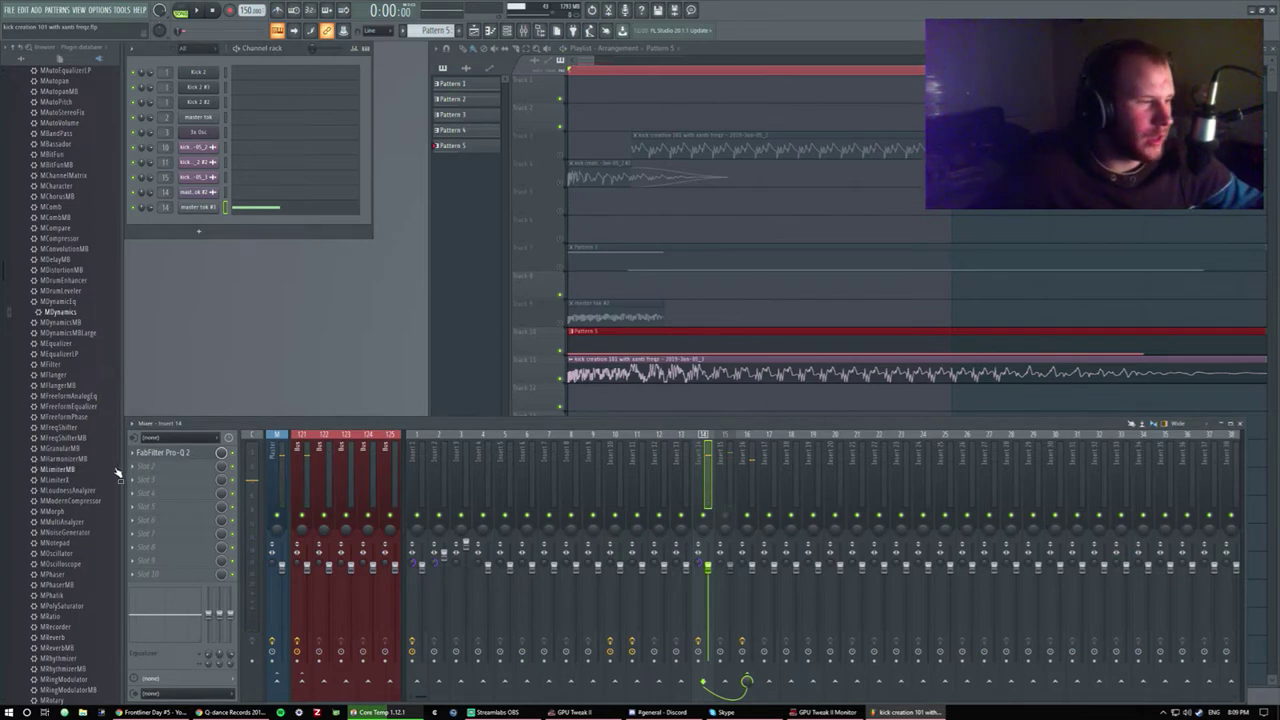
Add Patcher to the second effect slot of insert 14 and load its Xanti Clip Dist V3 preset.
left_click(150, 466)
left_click(289, 556)
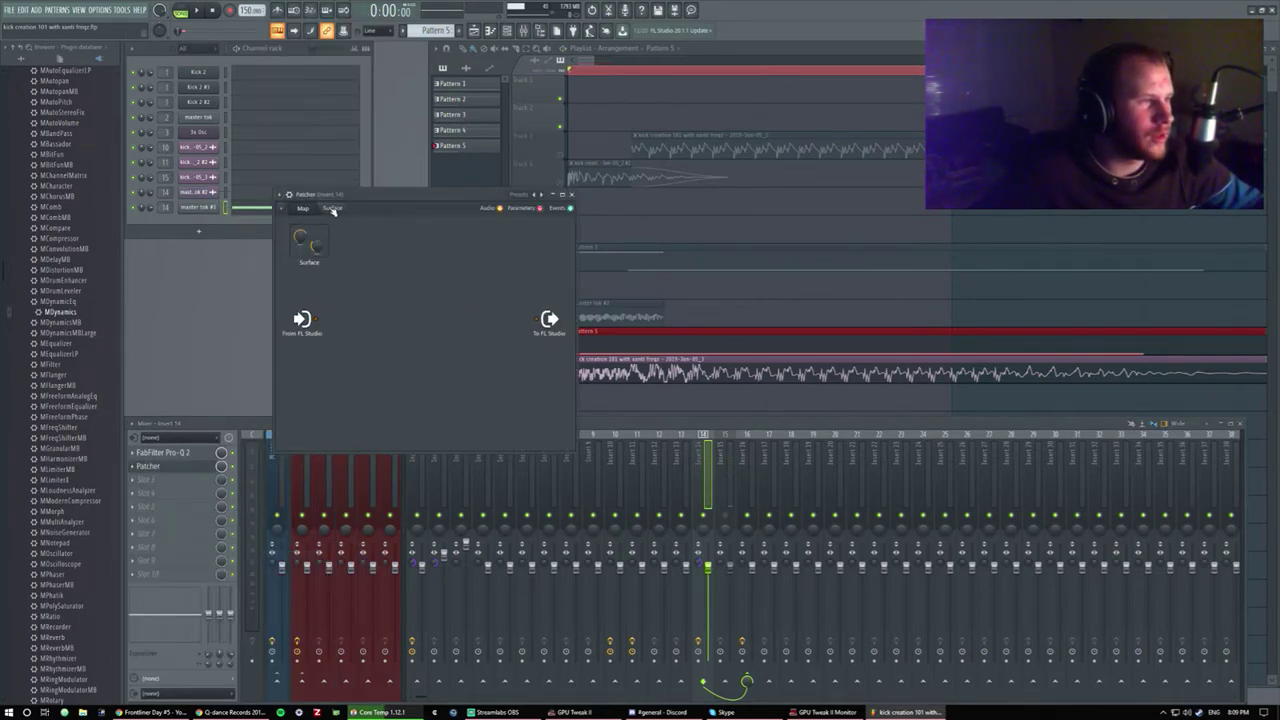
left_click(287, 195)
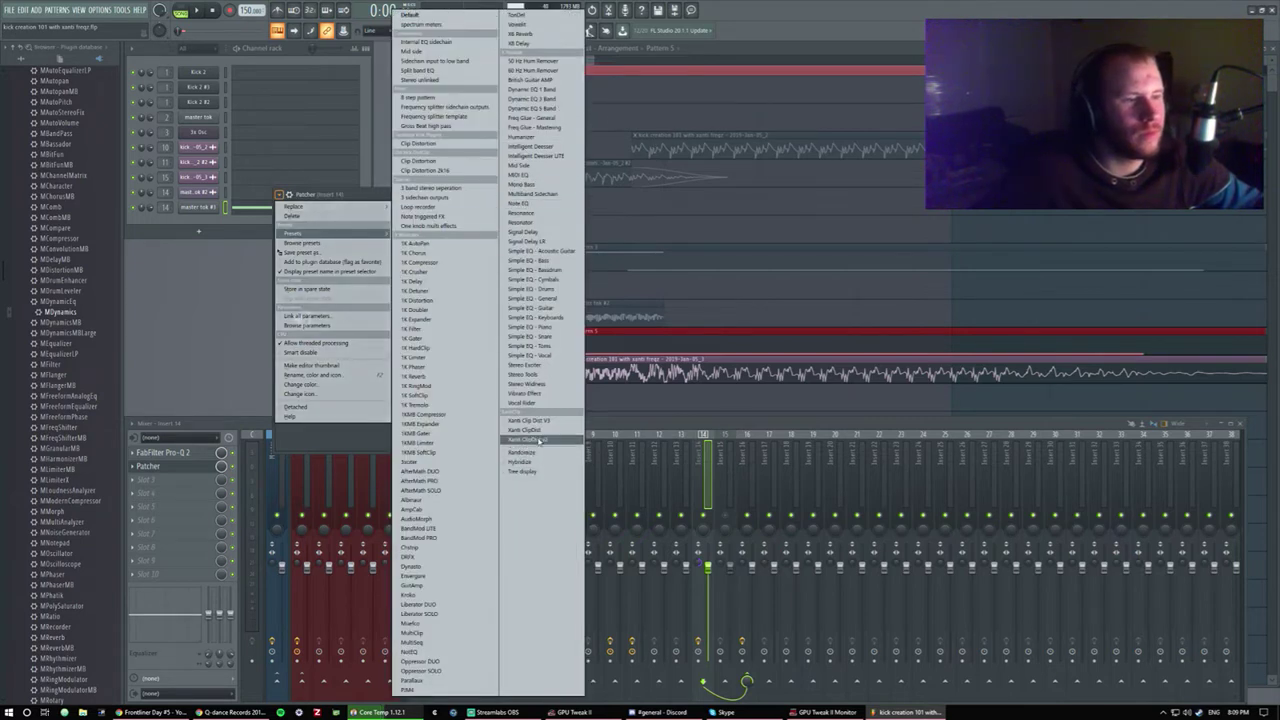
left_click(560, 421)
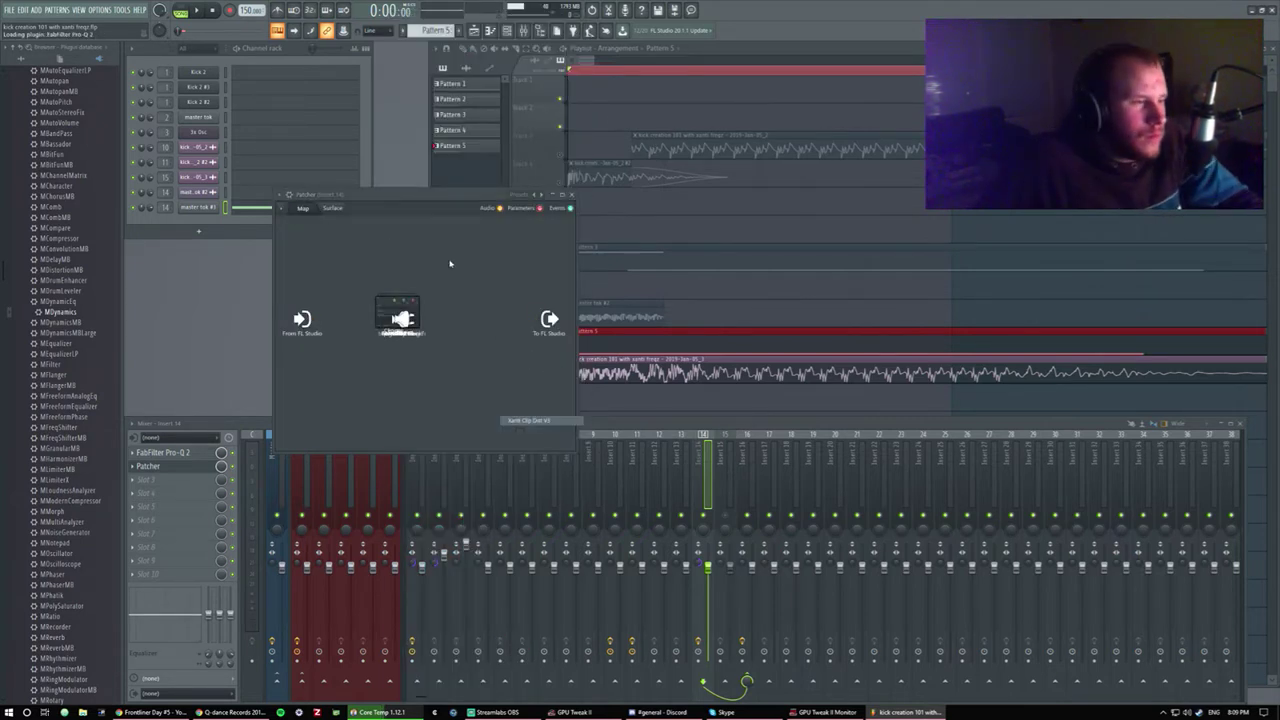
During playback, raise the Patcher preset's drive and output gain, minimize symmetry, adjust the distortion mode by ear, and close it.
double_click(376, 306)
key("space")
left_click_drag(303, 362, 303, 340)
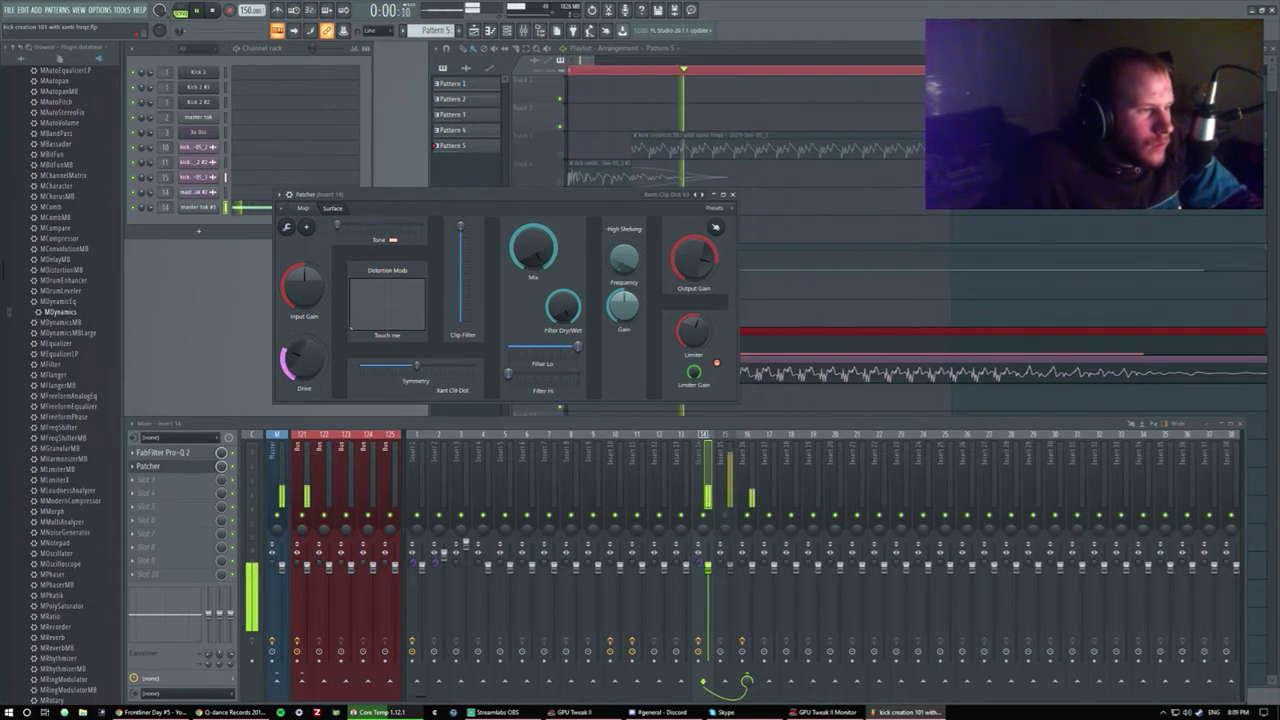
left_click_drag(387, 300, 362, 333)
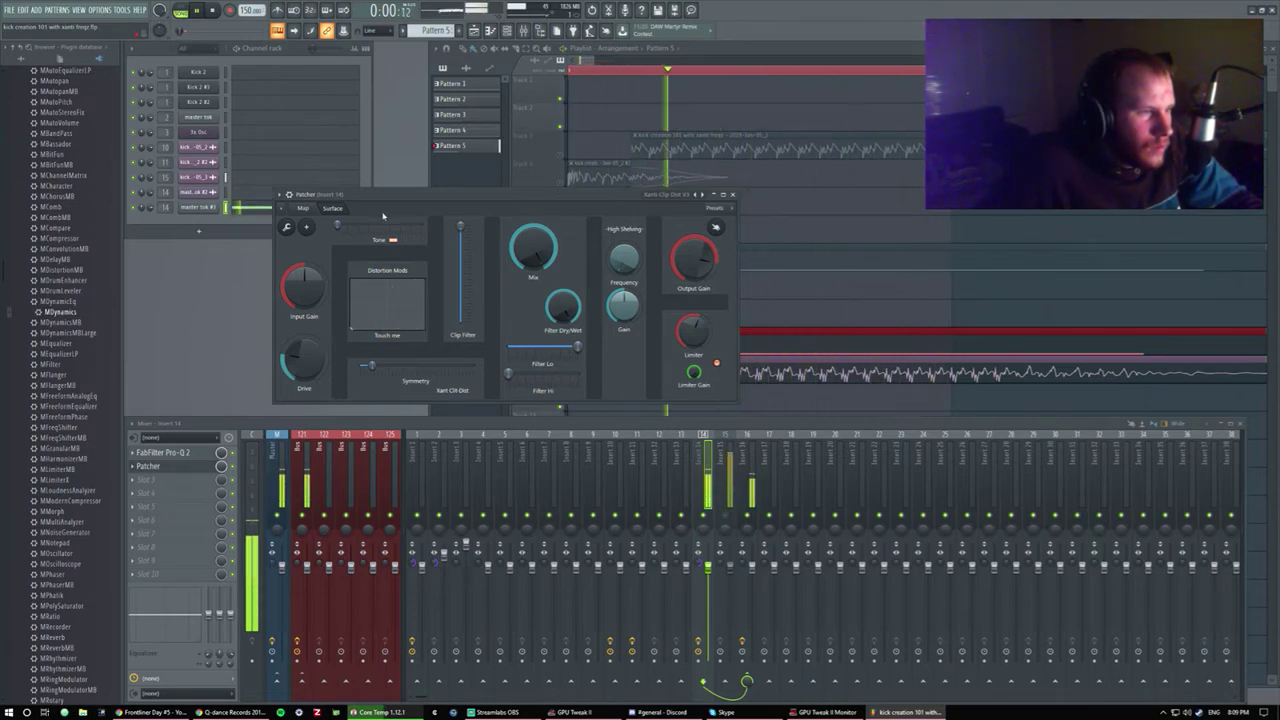
mouse_move(342, 224)
left_mouse_down()
mouse_move(410, 224)
mouse_move(337, 224)
left_mouse_up()
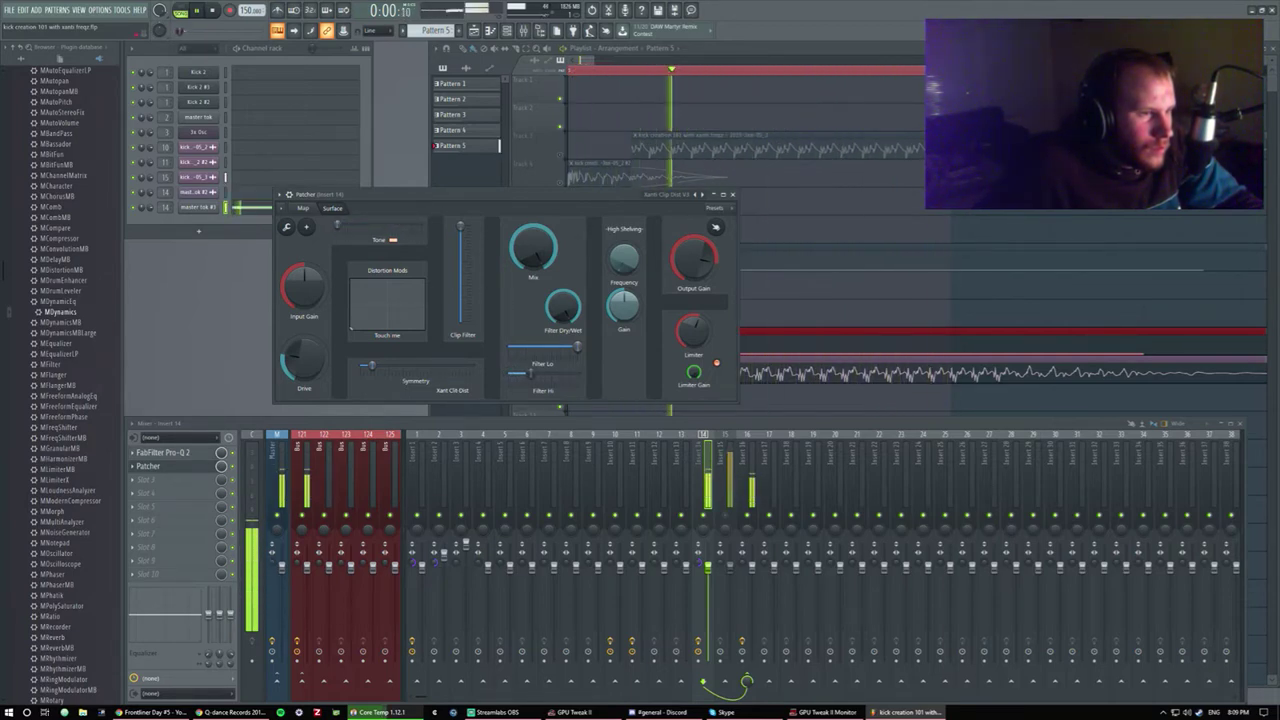
left_click_drag(371, 365, 320, 300)
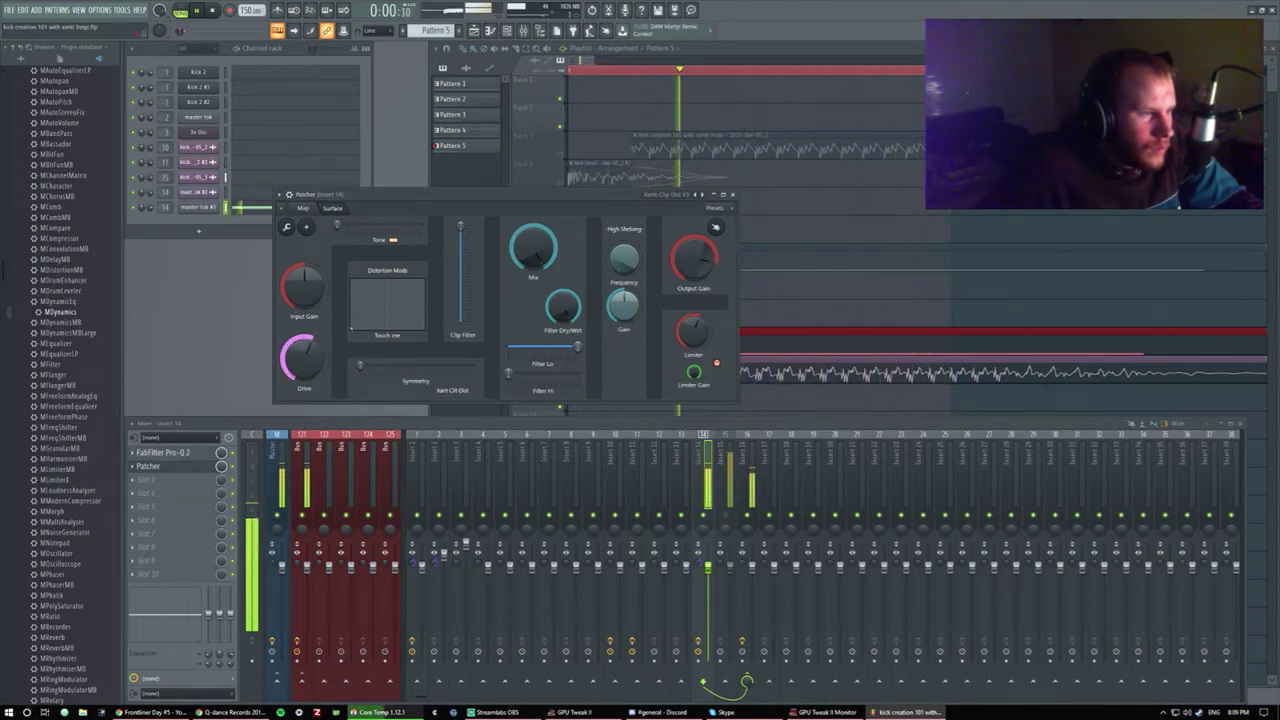
mouse_move(353, 341)
left_mouse_down()
mouse_move(382, 320)
mouse_move(355, 309)
mouse_move(368, 329)
left_mouse_up()
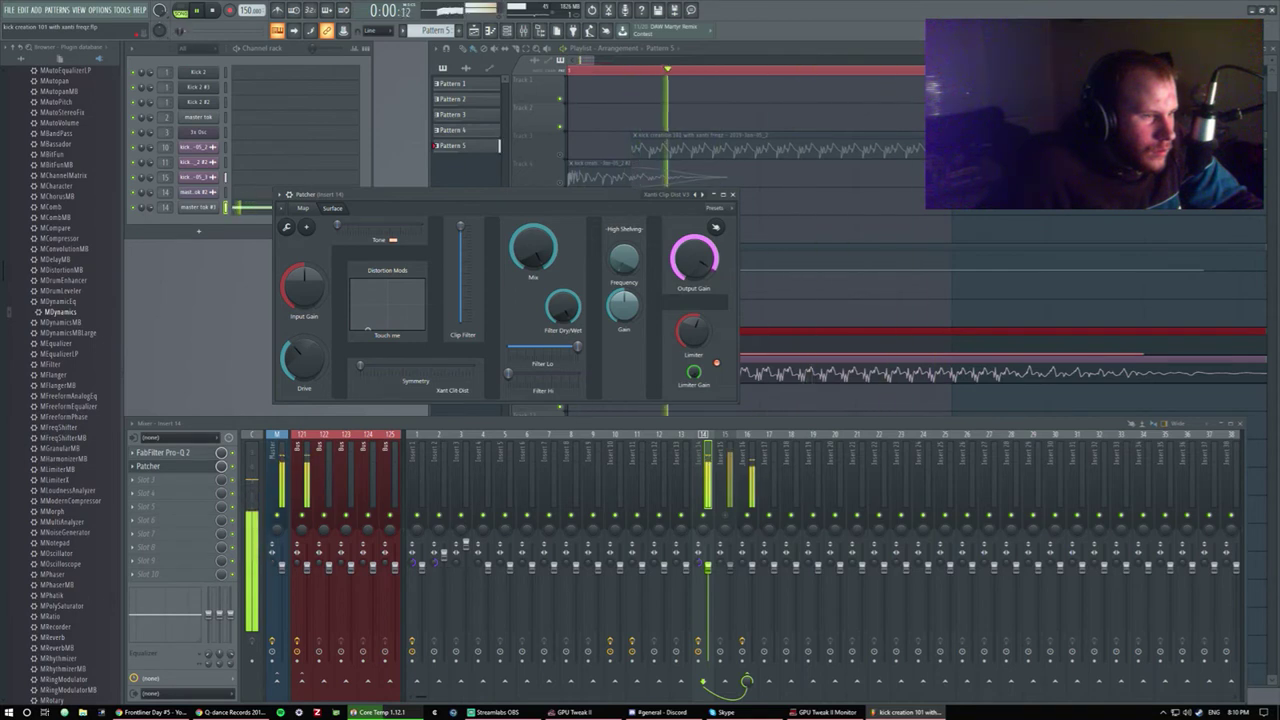
left_click(732, 194)
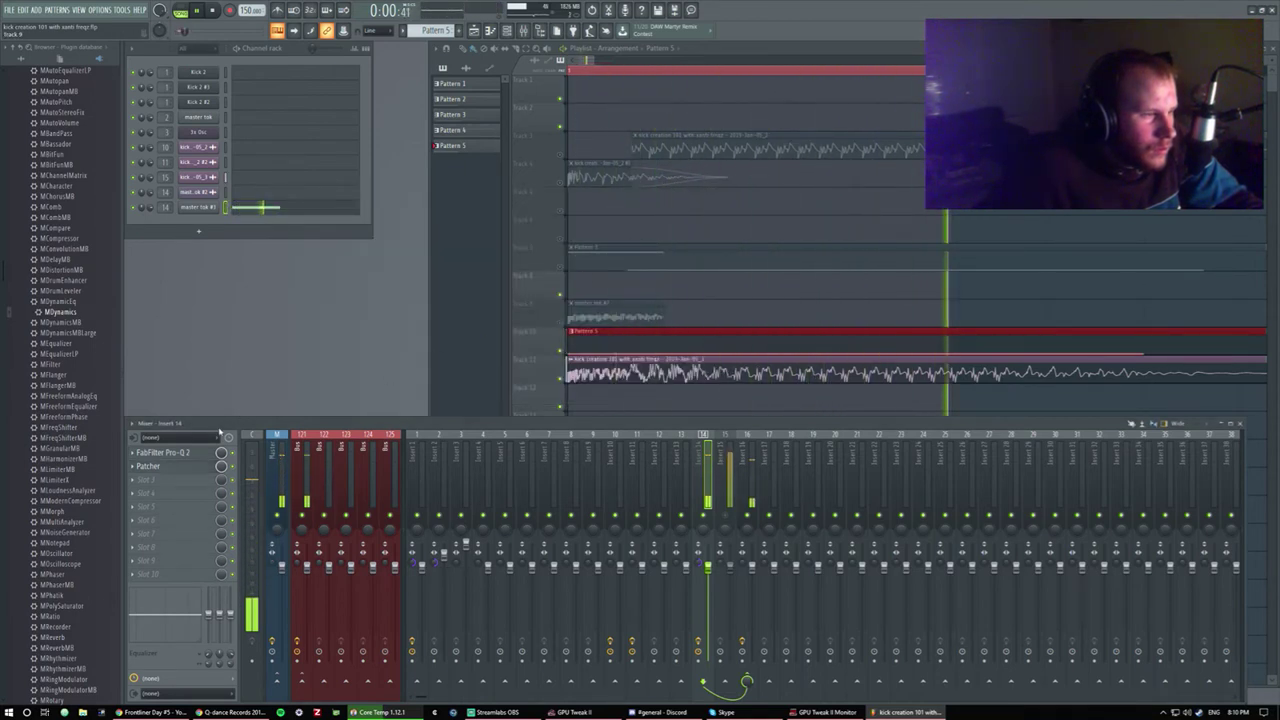
Add FabFilter Pro-Q 2 to the third effect slot of insert 14, after Patcher.
left_click(172, 452)
left_click(172, 452)
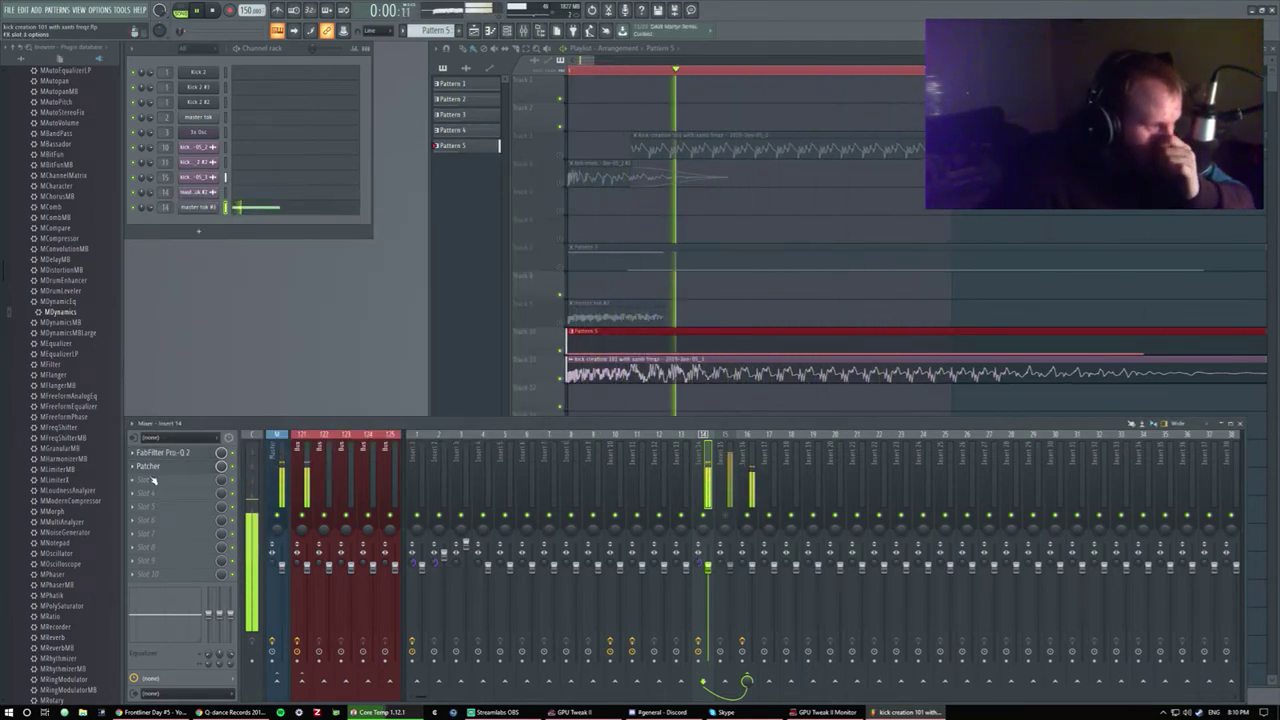
scroll(94, 224, "up", 10)
left_click_drag(94, 248, 170, 495)
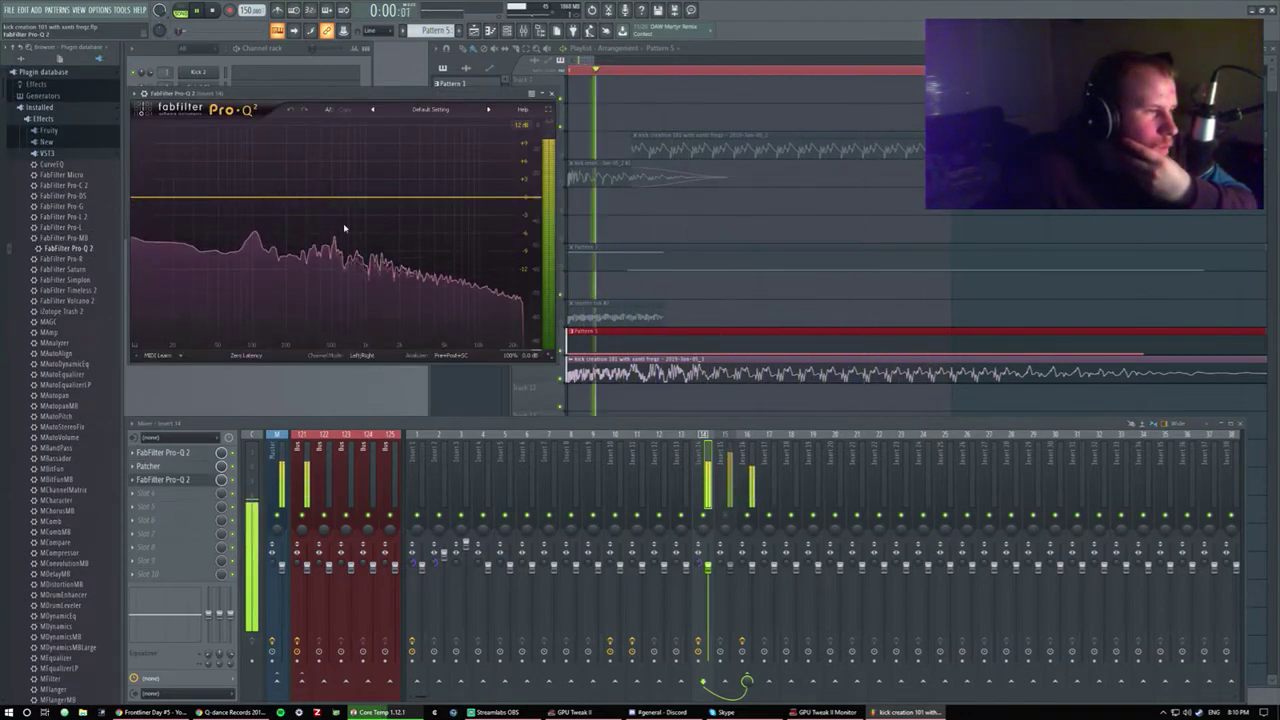
left_click_drag(278, 98, 543, 107)
key("space")
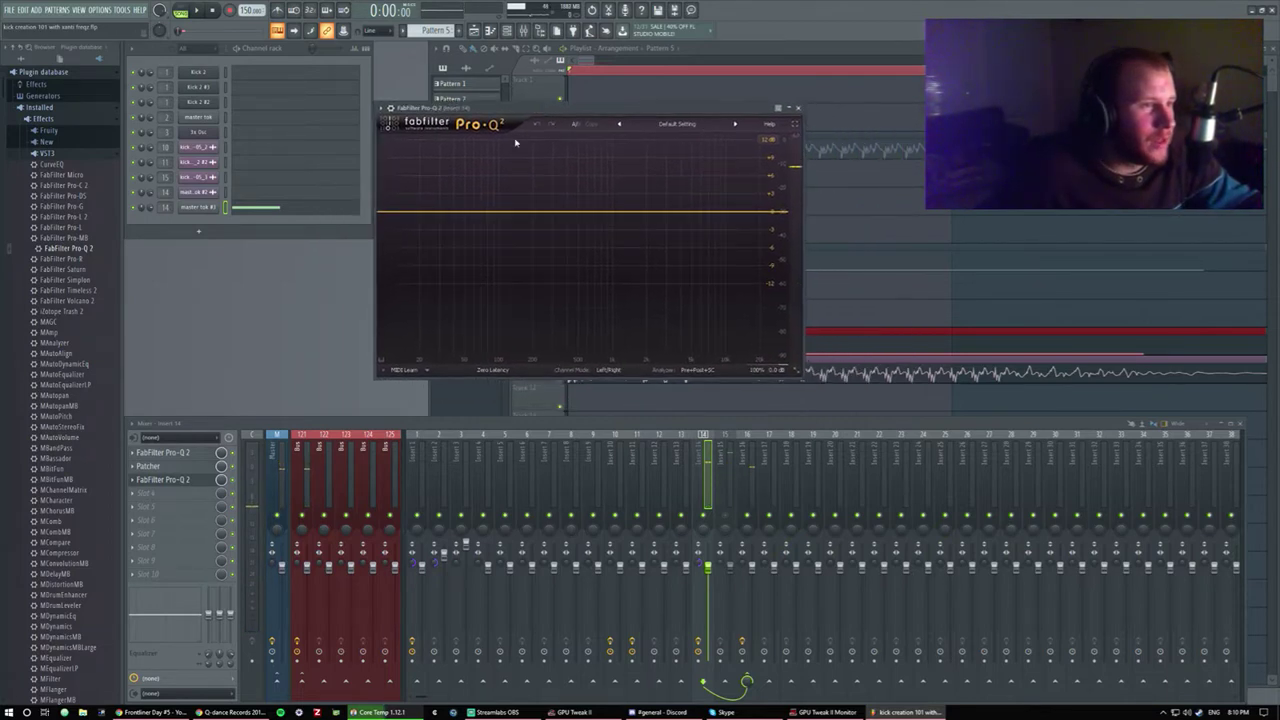
During playback, boost insert 14 near 50 Hz and by about 3 dB near 390 Hz in the new Pro-Q 2, and close it.
key("space")
left_click_drag(471, 211, 465, 176)
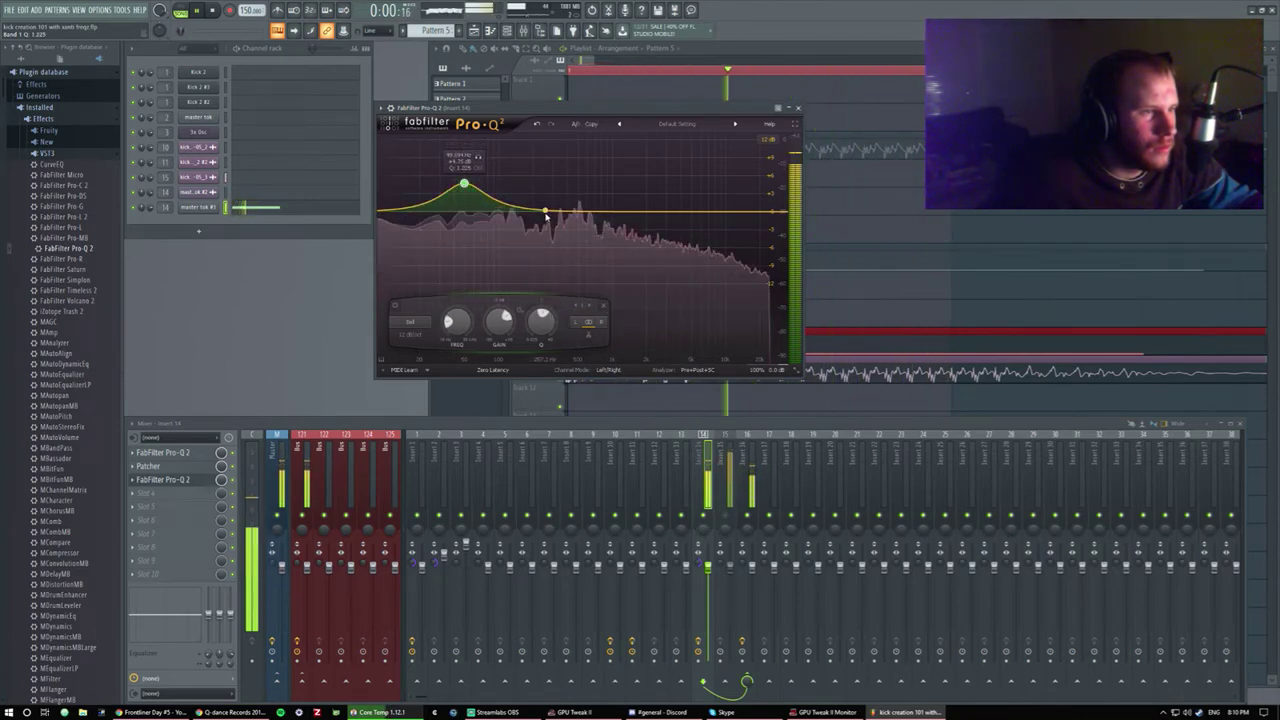
left_click_drag(543, 160, 552, 170)
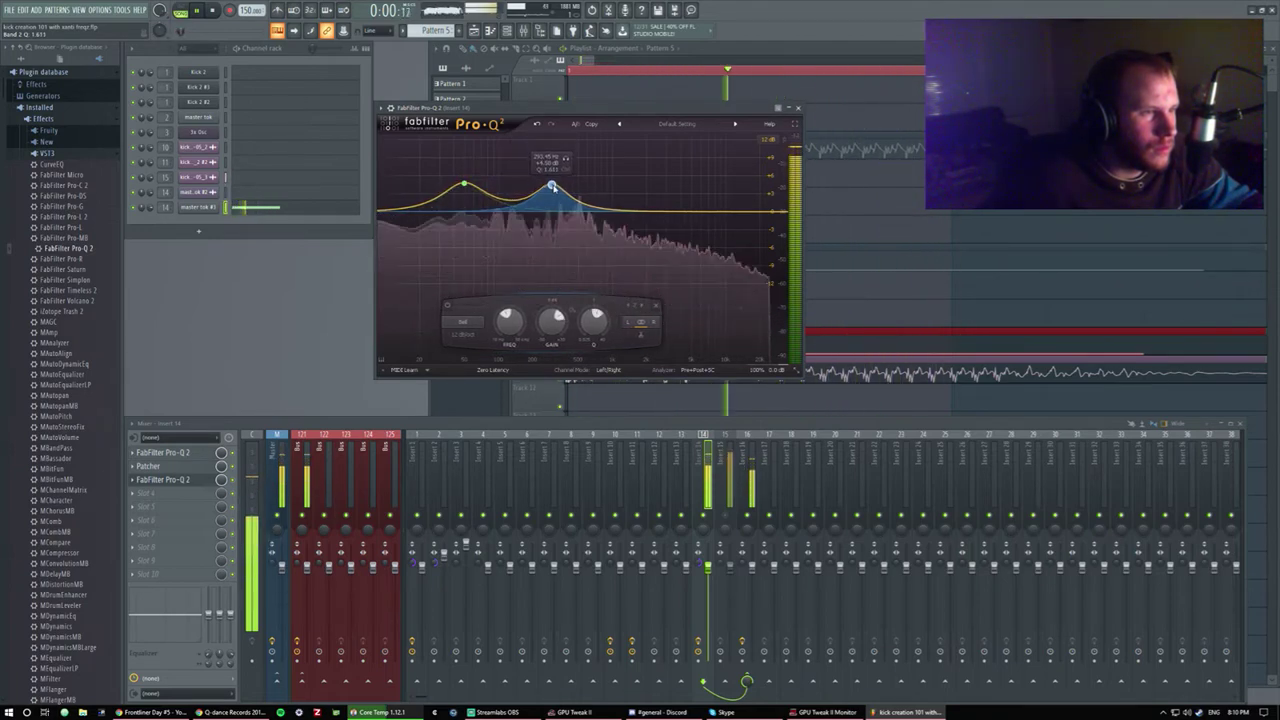
mouse_move(552, 186)
left_mouse_down()
mouse_move(573, 168)
mouse_move(556, 176)
mouse_move(566, 195)
left_mouse_up()
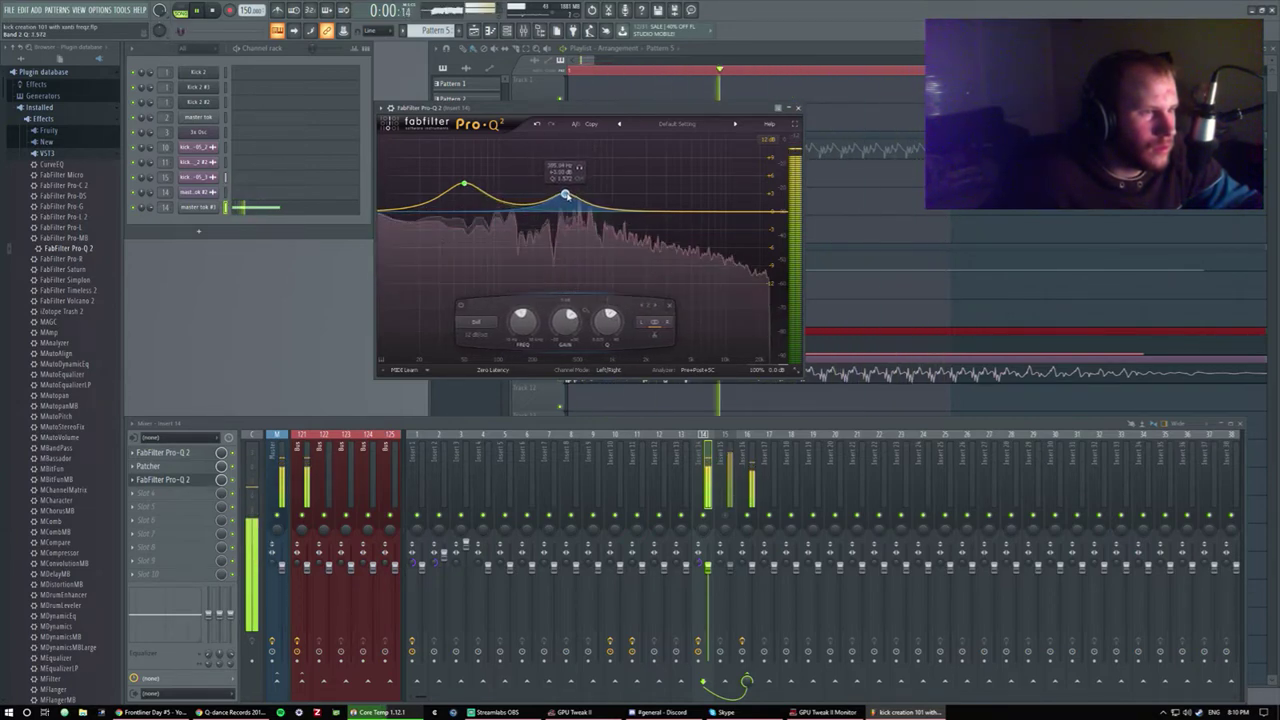
left_click(797, 107)
Shorten the master tok #3 note in its piano roll, restart playback, and close the piano roll.
key("space")
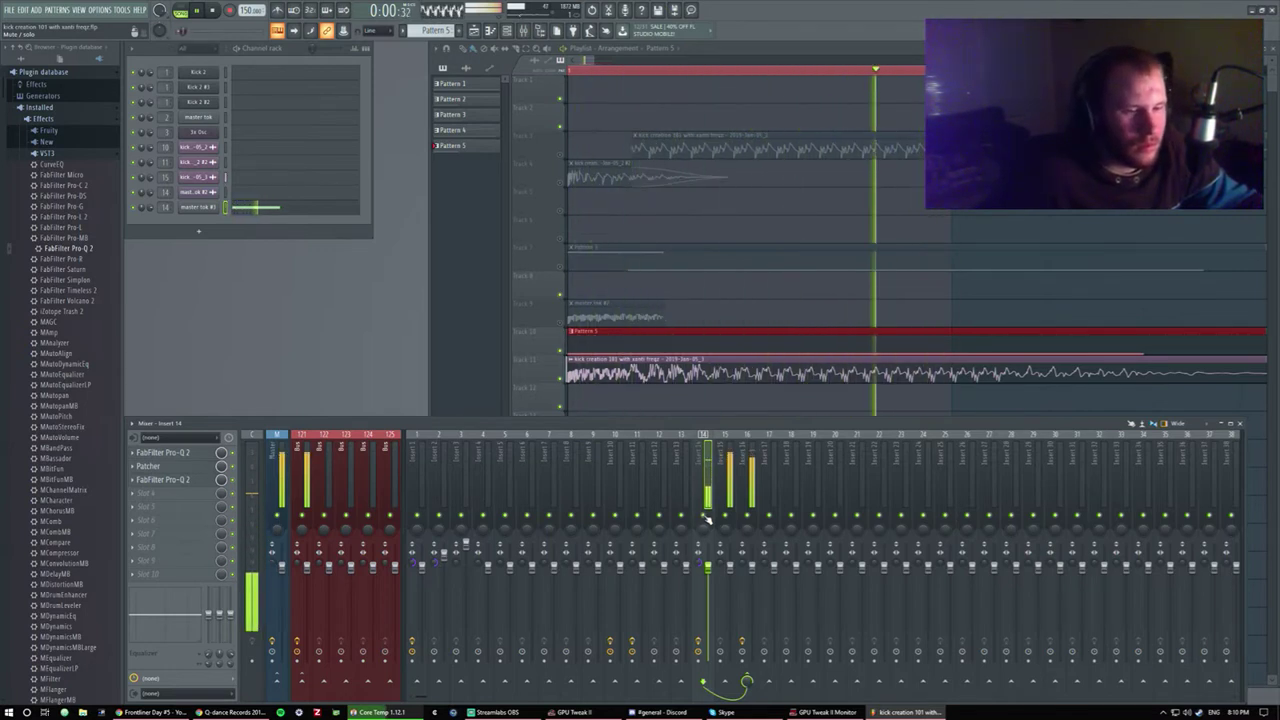
left_click(281, 212)
key("space")
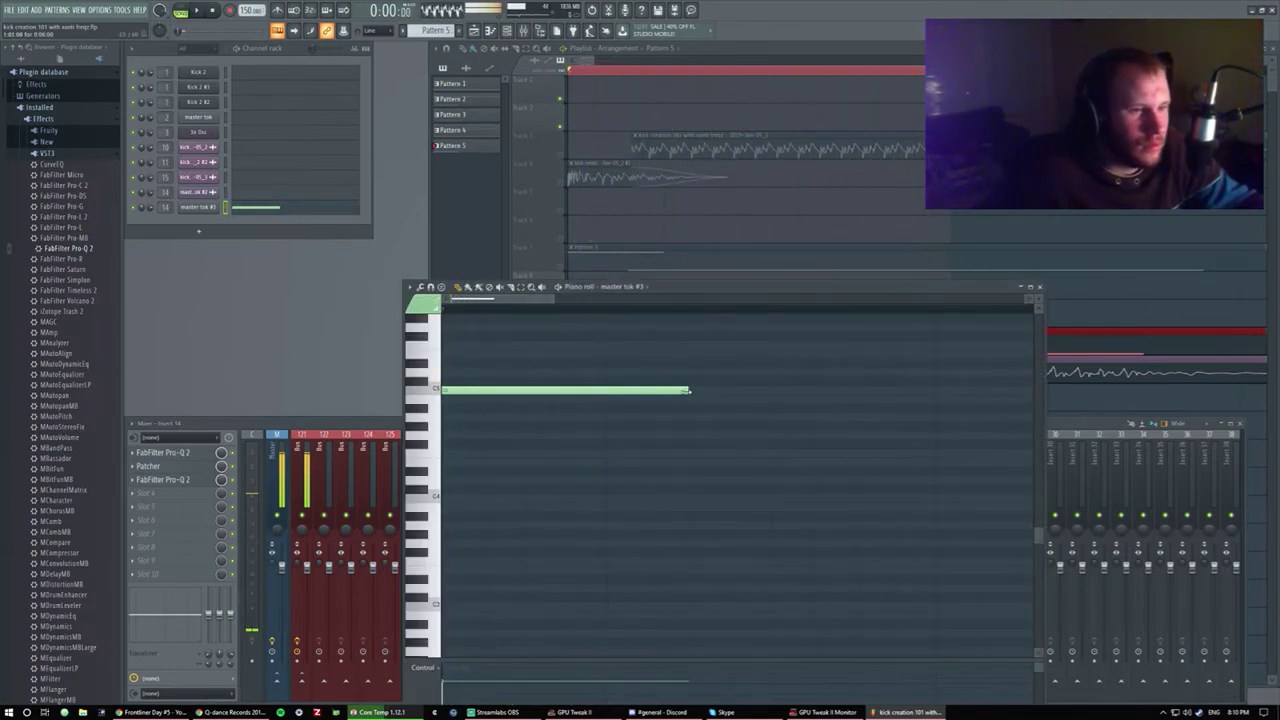
key("space")
left_click(1039, 286)
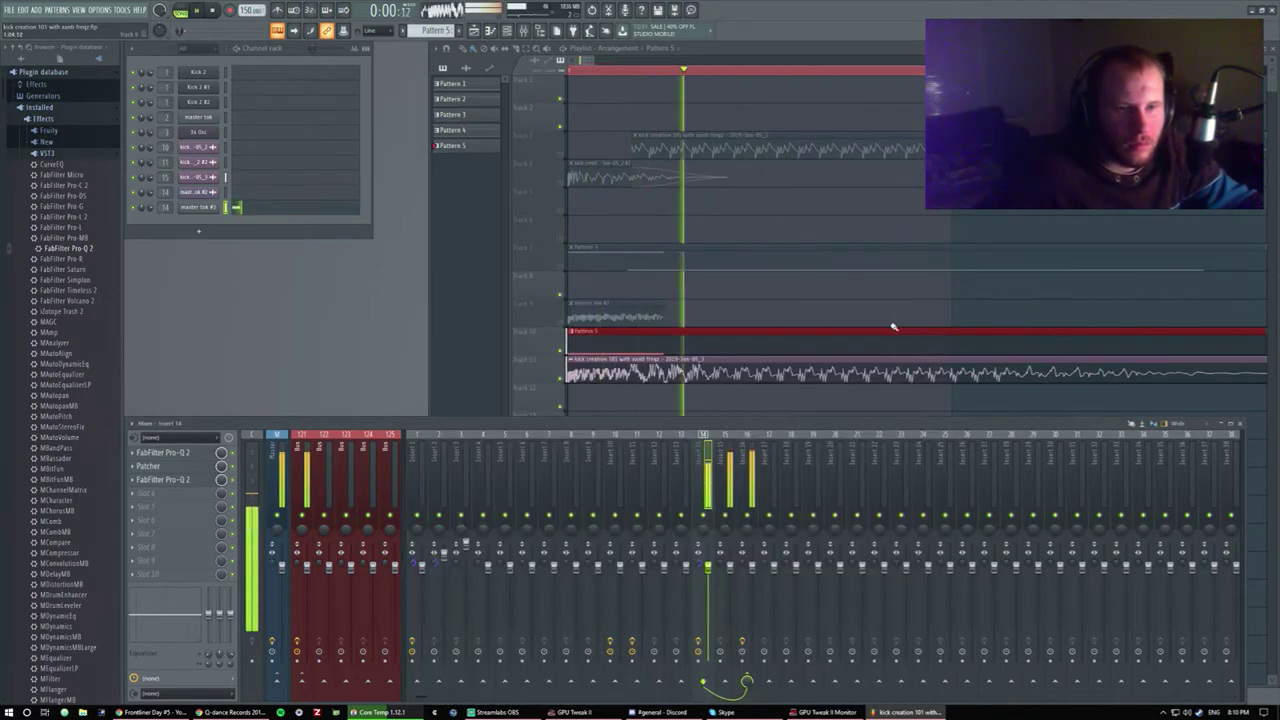
Zoom out the playlist, stop playback, and select all of its clips.
left_click(759, 311)
scroll(691, 423, "down", 4)
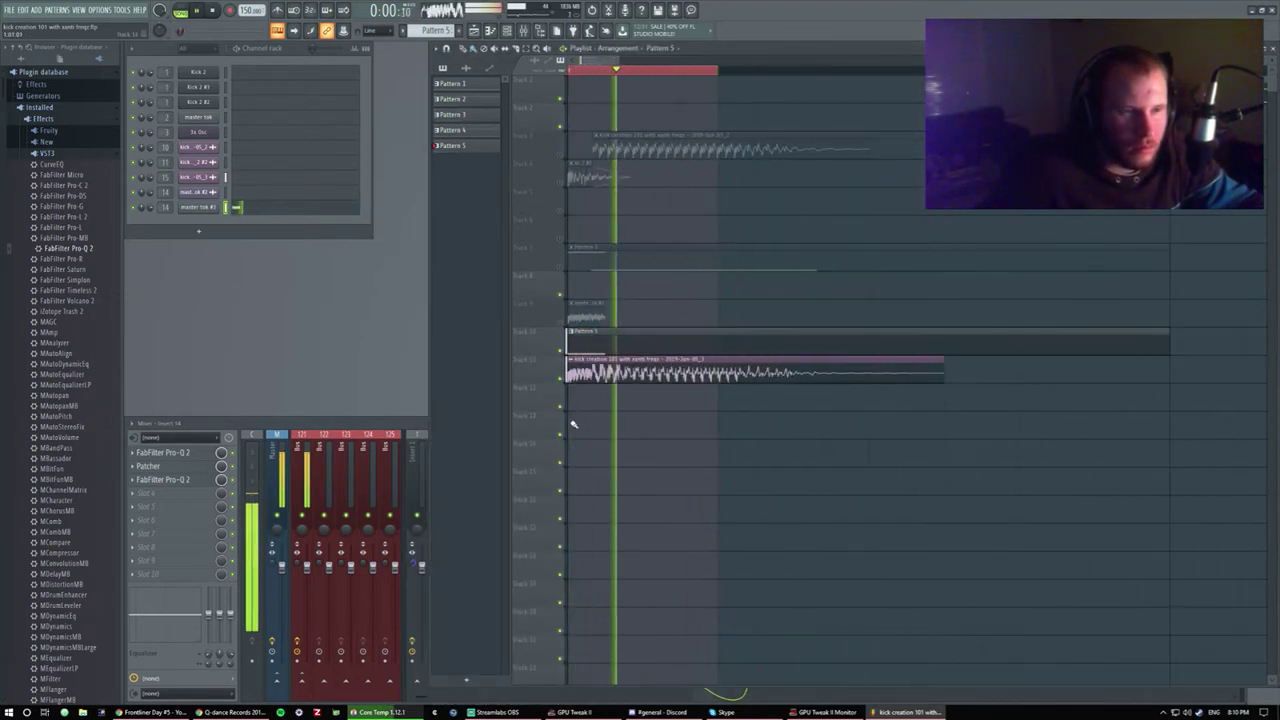
key("space")
key("ctrl+a")
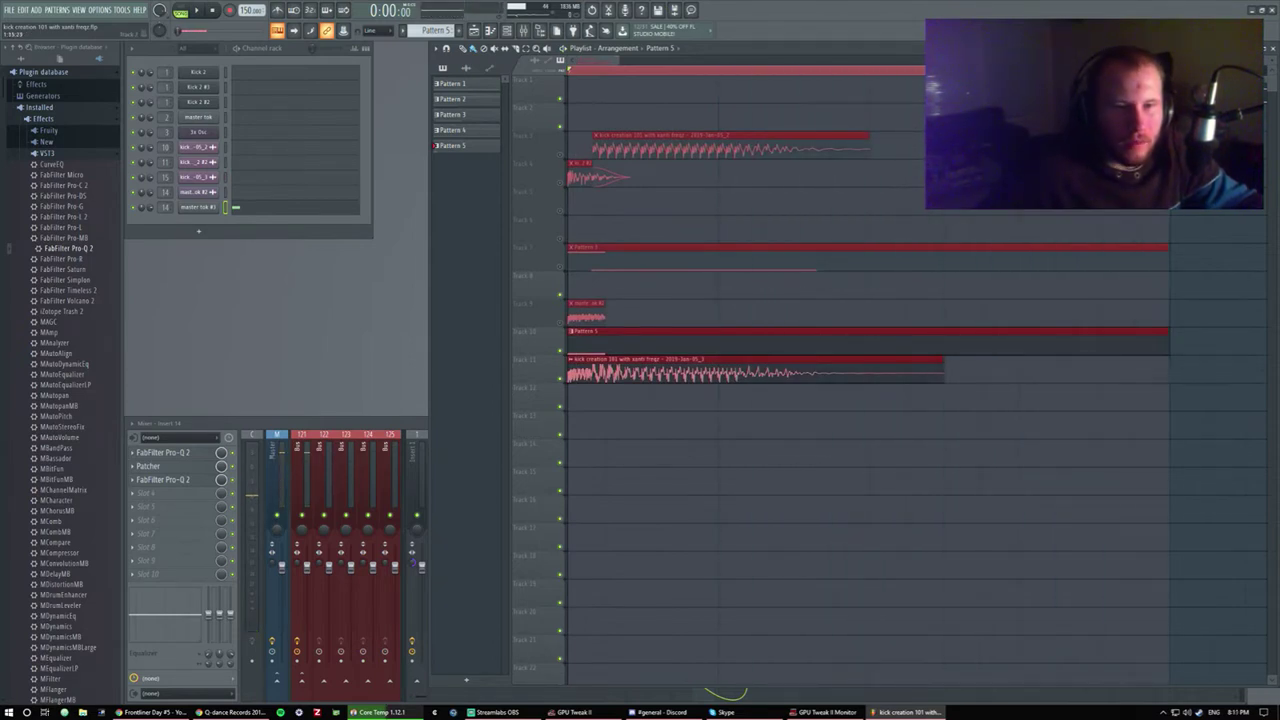
Add FabFilter Pro-Q 2 to the first effect slot of mixer insert 16, ahead of MDynamics.
left_click(366, 427)
key("Right")
key("Right")
key("Left")
key("Right")
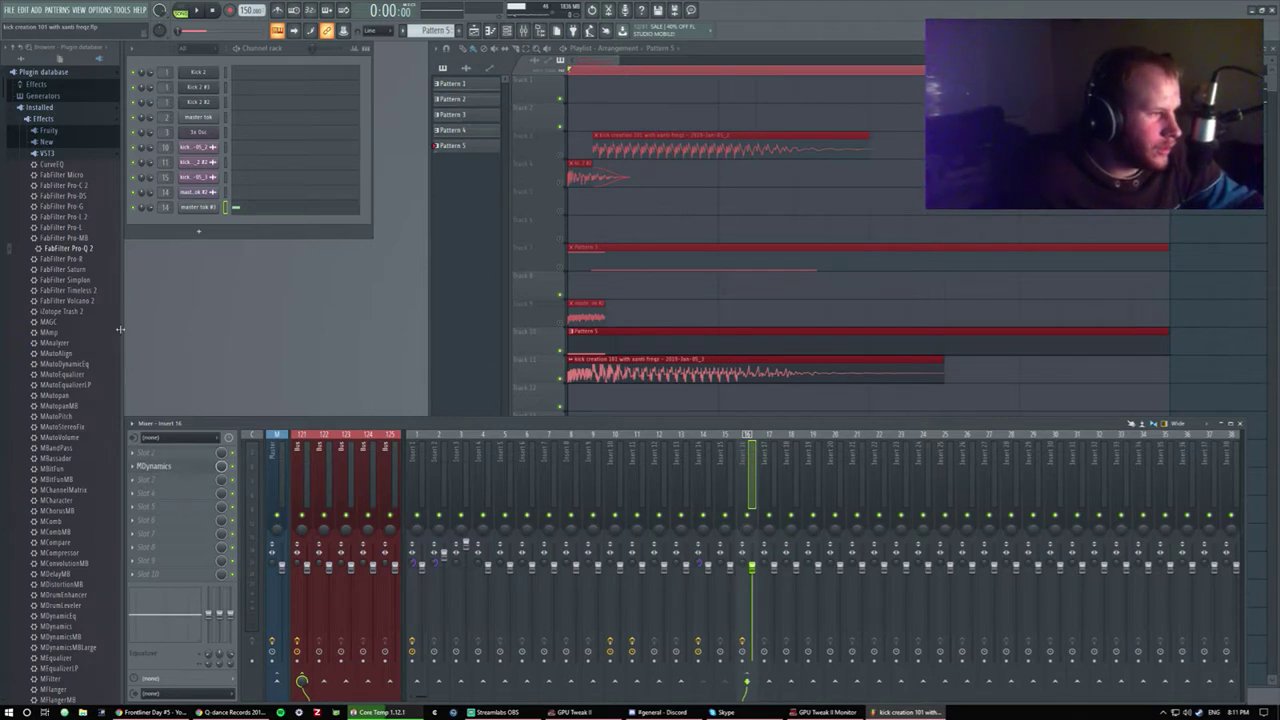
left_click_drag(168, 458, 166, 453)
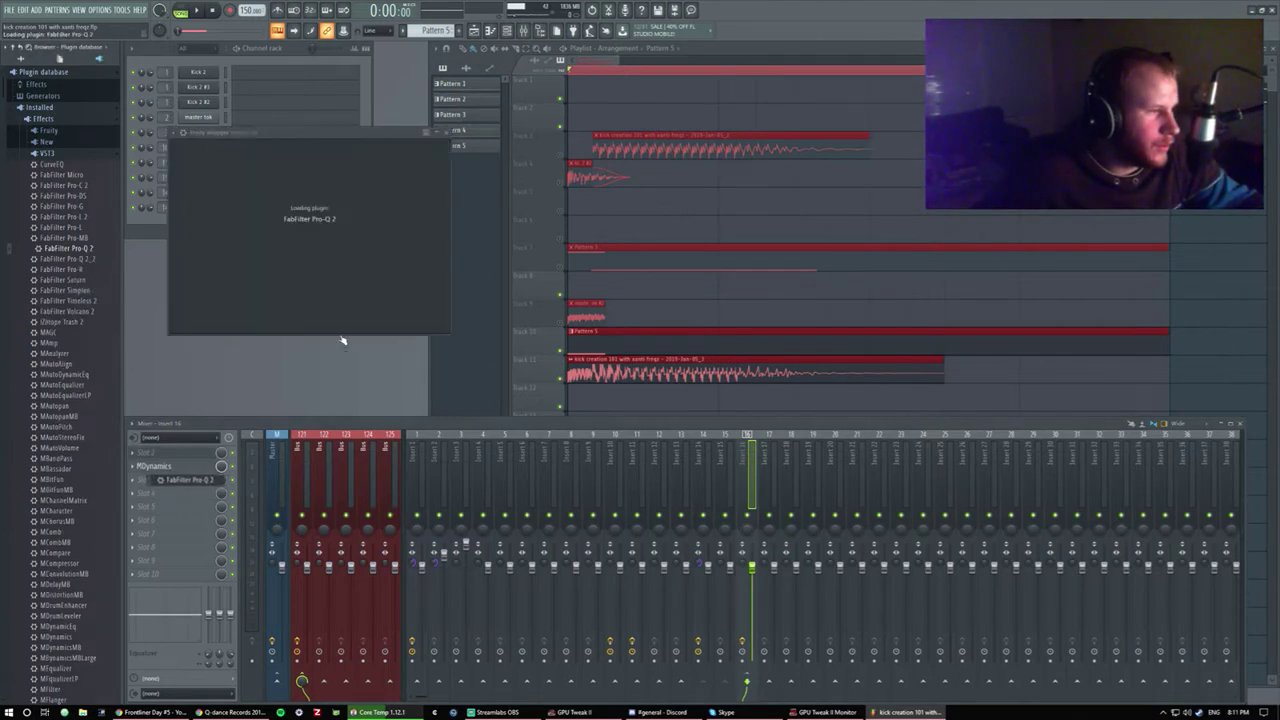
left_click_drag(303, 134, 349, 147)
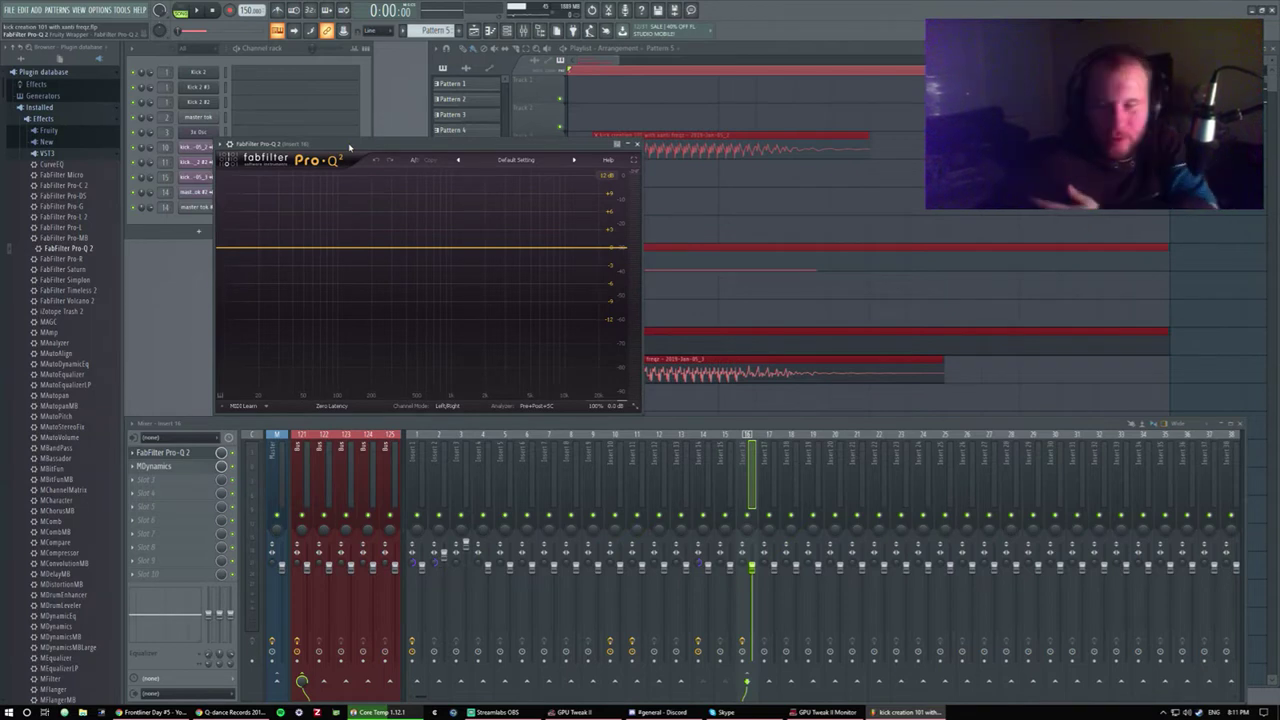
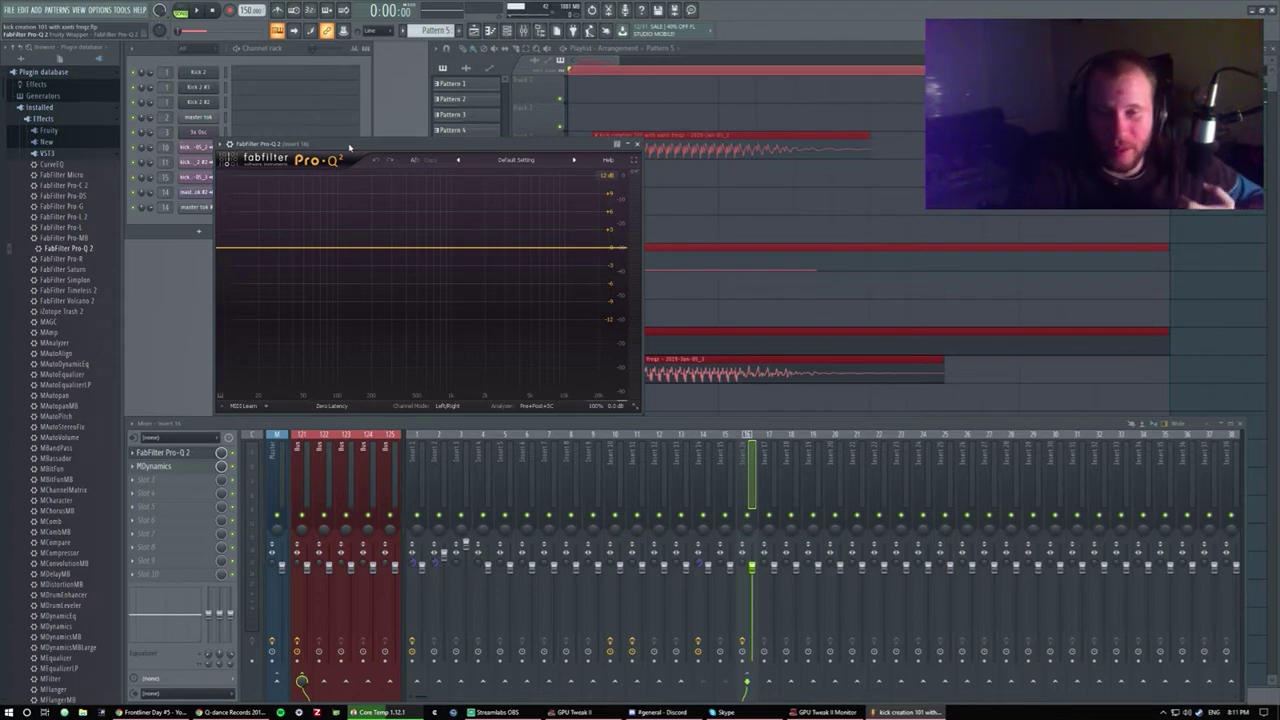
Load the Flat 8 Bands preset in insert 16's Pro-Q 2.
left_click_drag(350, 148, 413, 155)
left_click(556, 166)
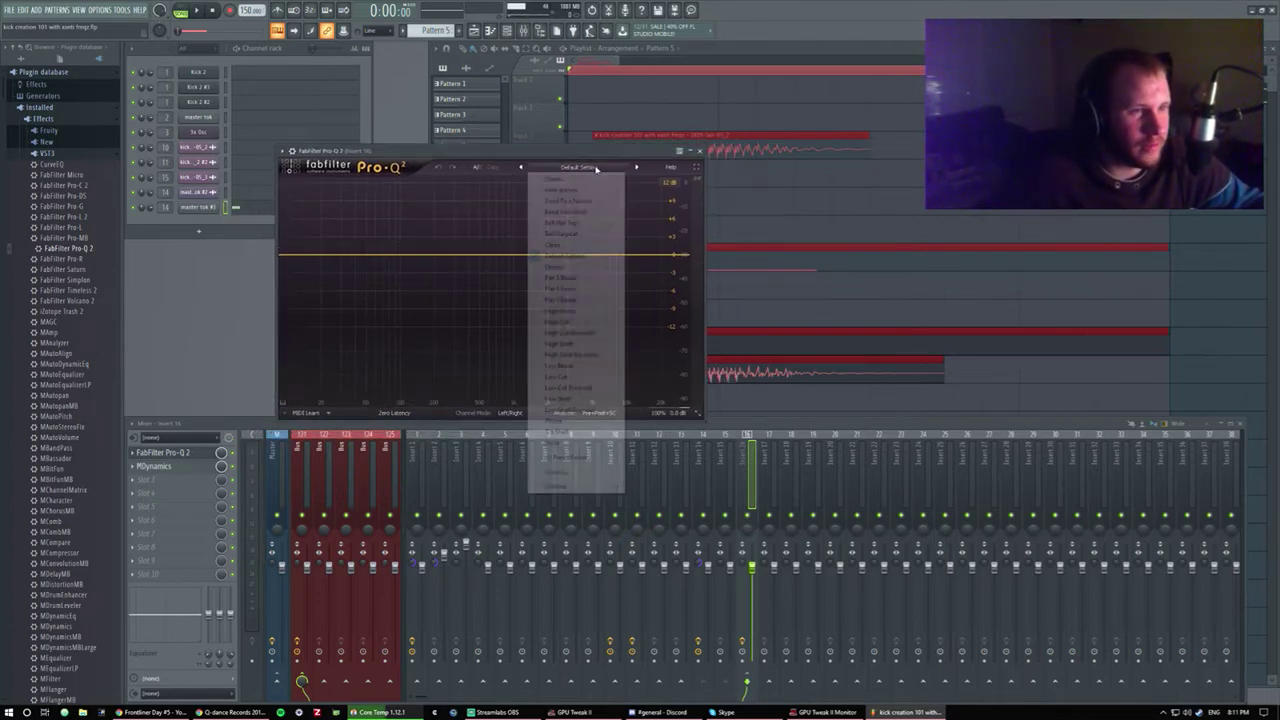
mouse_move(608, 192)
left_click(665, 201)
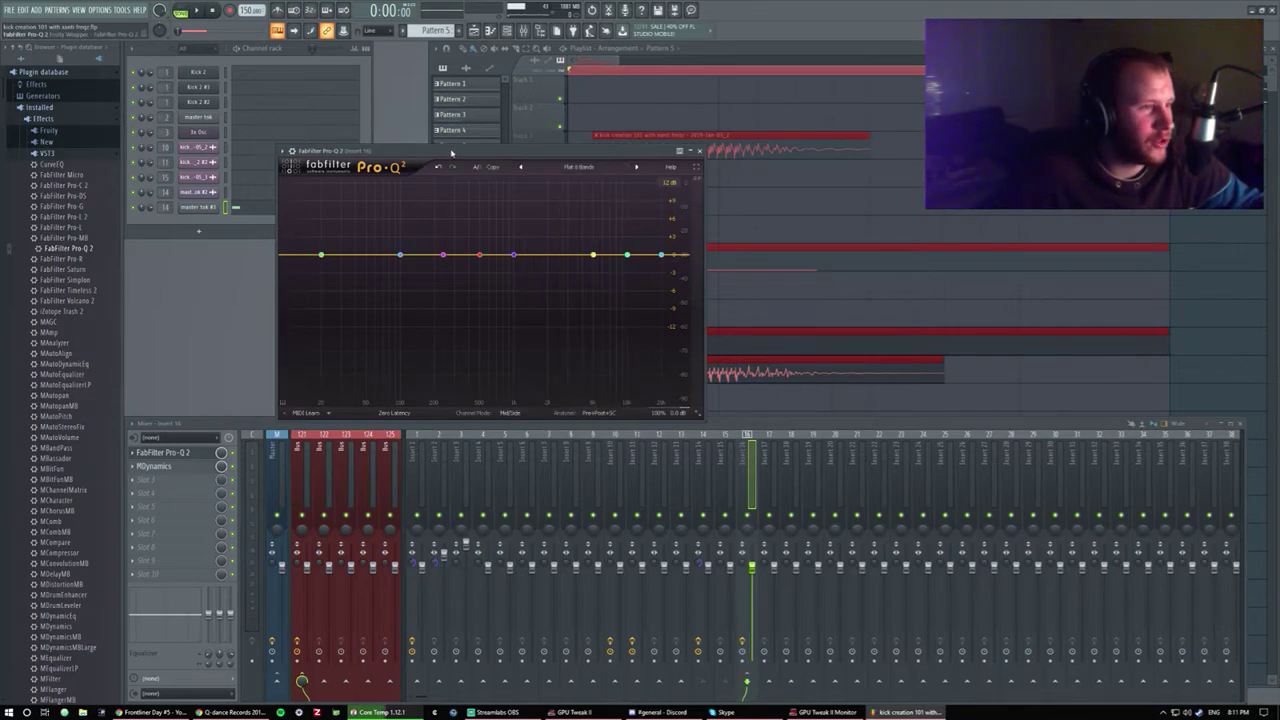
left_click_drag(459, 149, 564, 75)
During playback, change the first EQ band to a Low Cut and set its frequency to 10 Hz.
key("space")
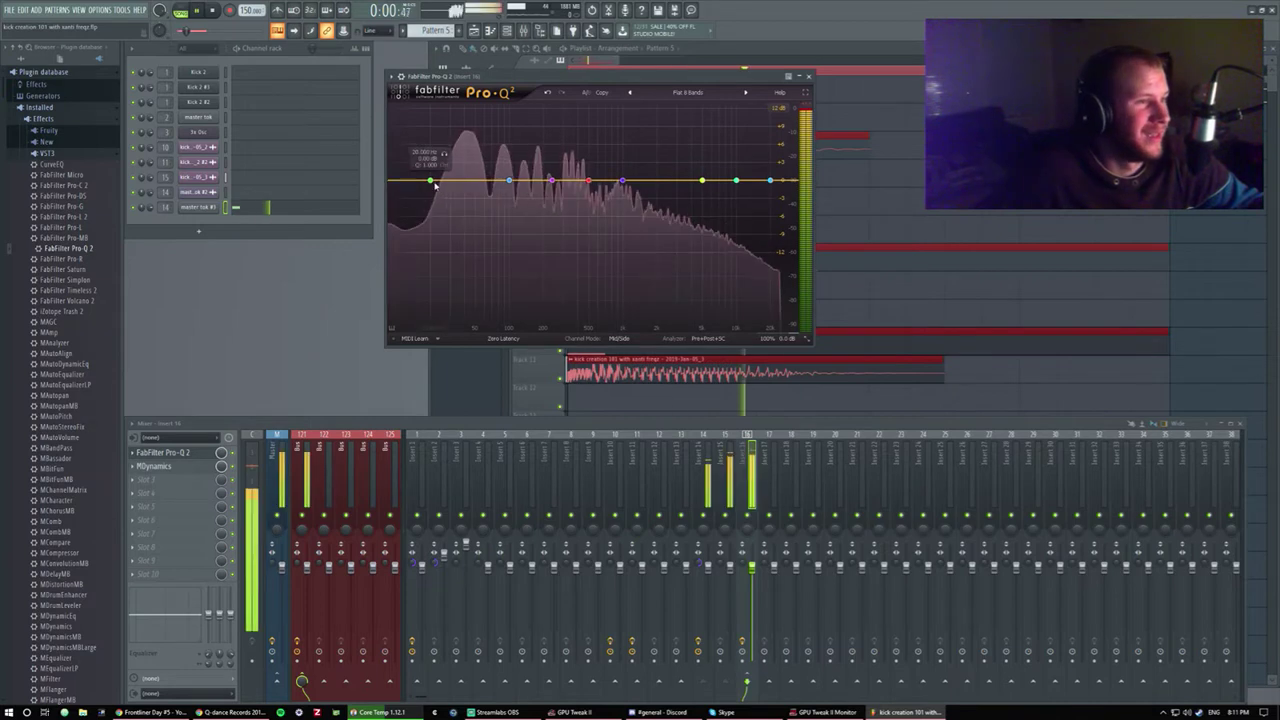
left_click(430, 180)
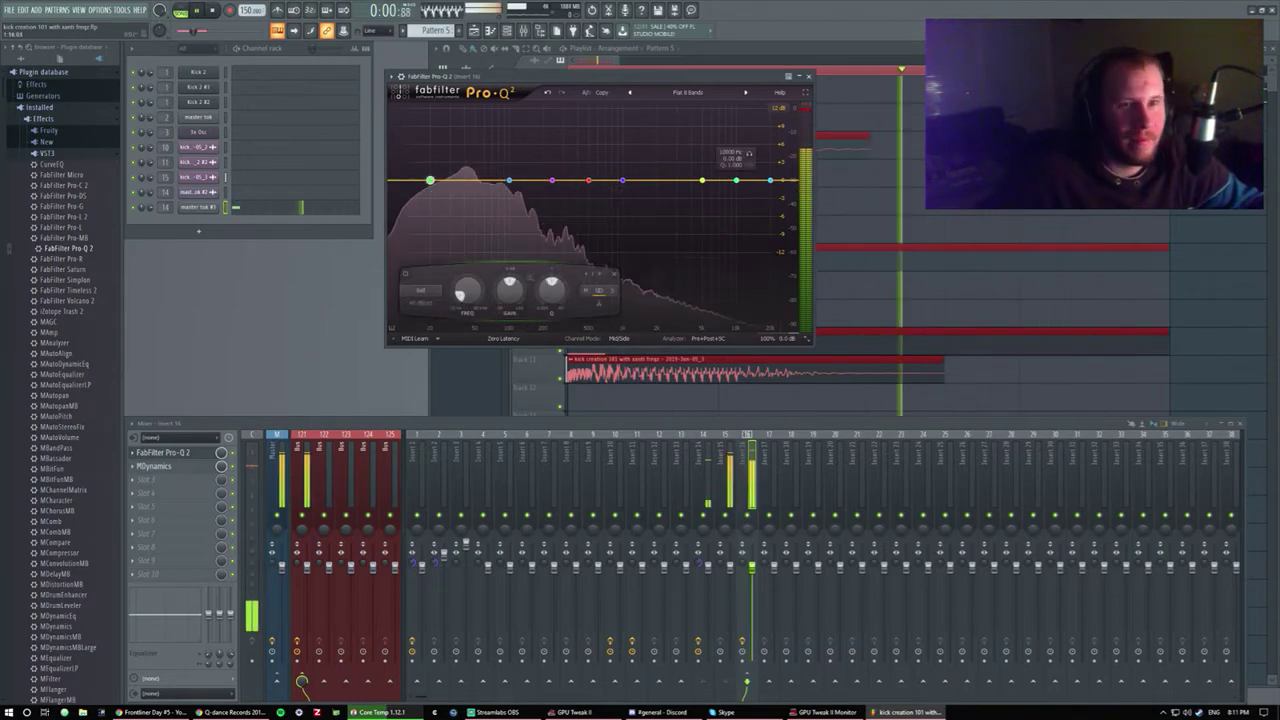
key("F5")
left_click(418, 116)
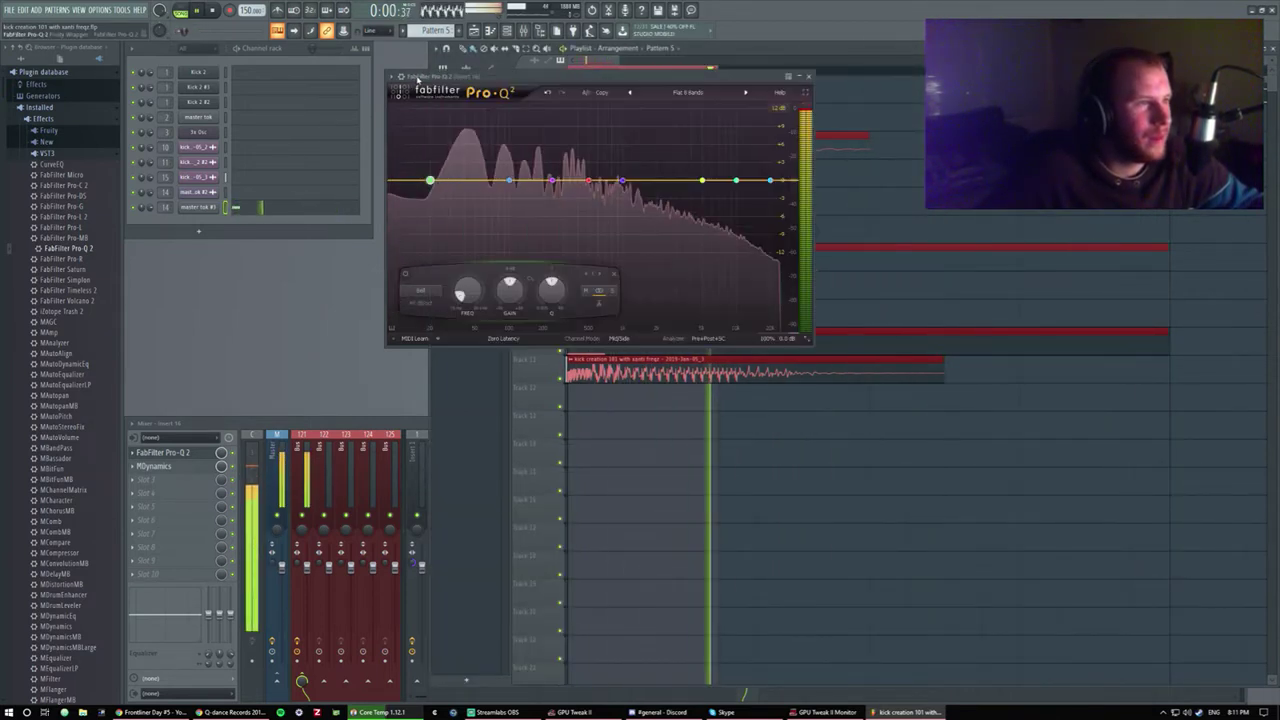
left_click(421, 290)
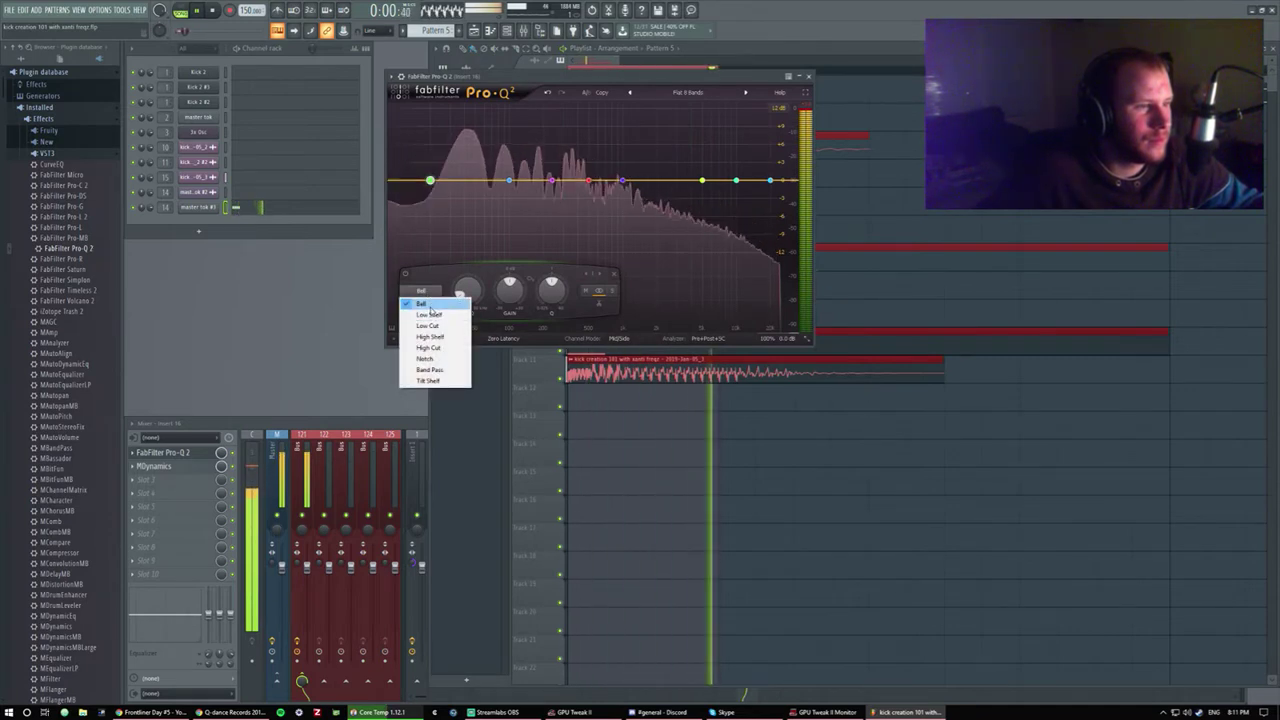
left_click(427, 325)
left_click_drag(466, 281, 465, 313)
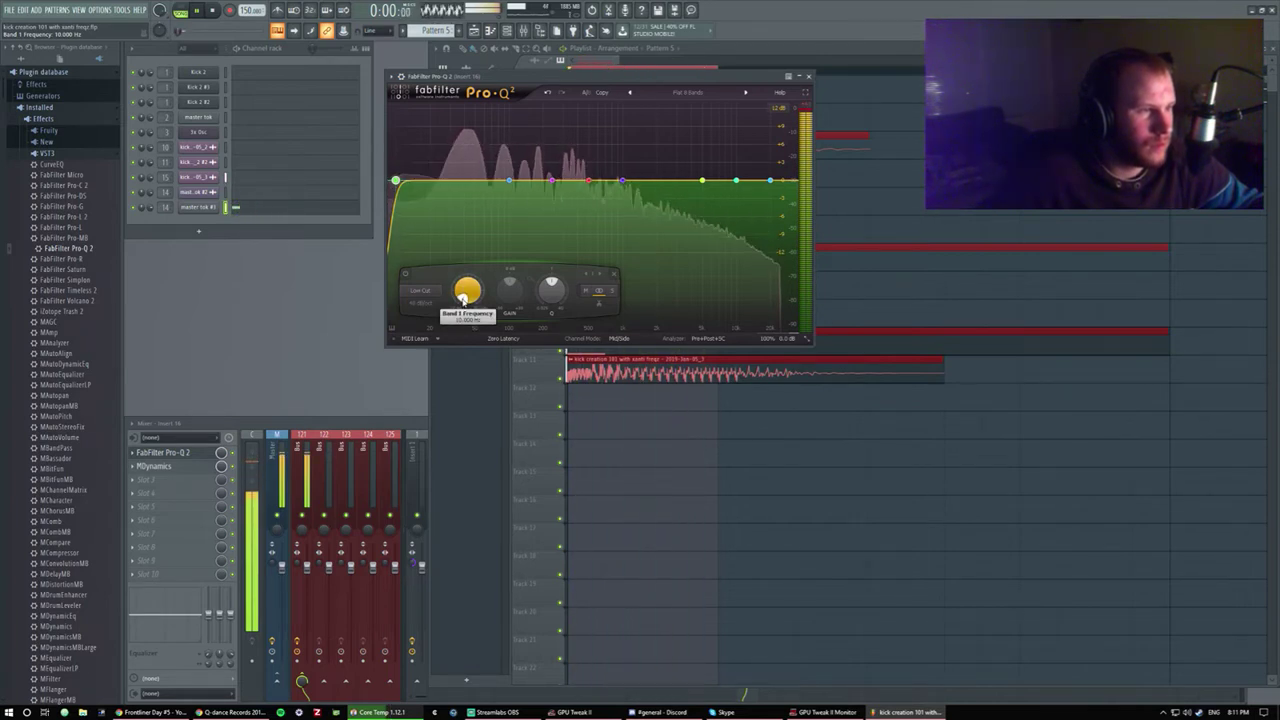
Sweep narrow bands by ear, leaving cuts of about 5.9 dB near 175 Hz and 6.7 dB near 335 Hz, and stop playback.
left_click(514, 170)
left_click_drag(514, 170, 535, 133)
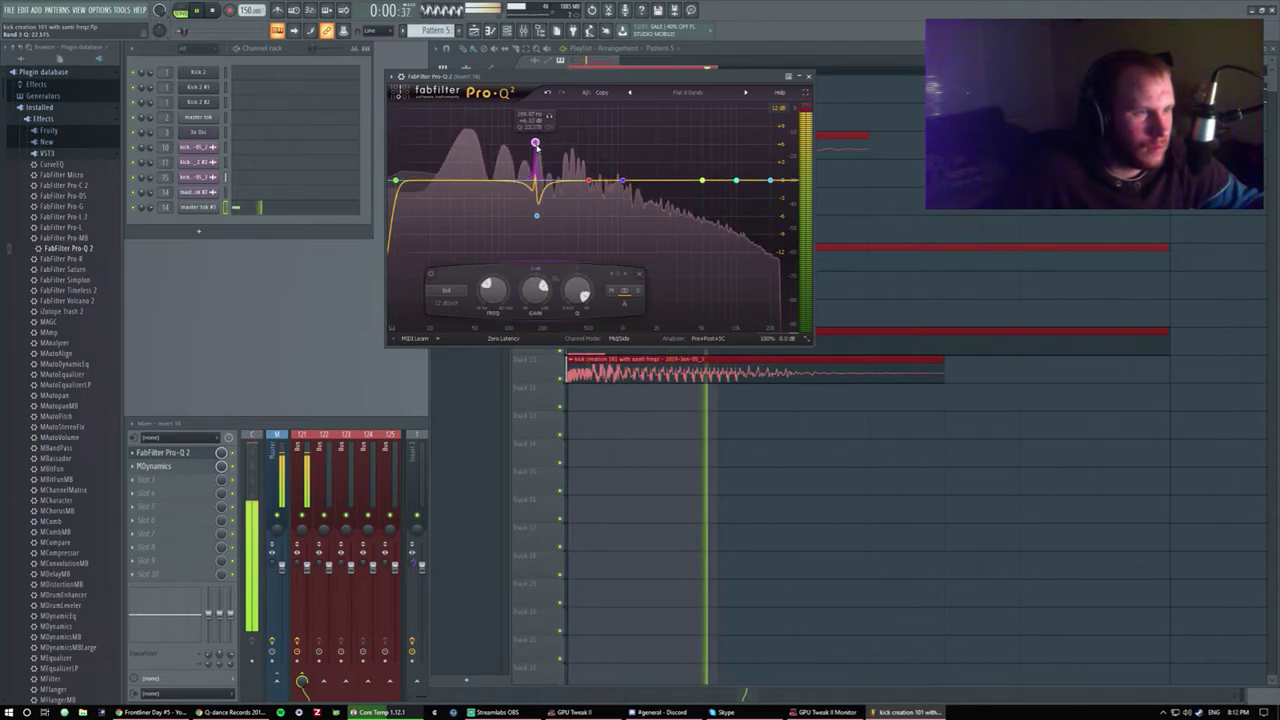
left_click_drag(522, 141, 573, 124)
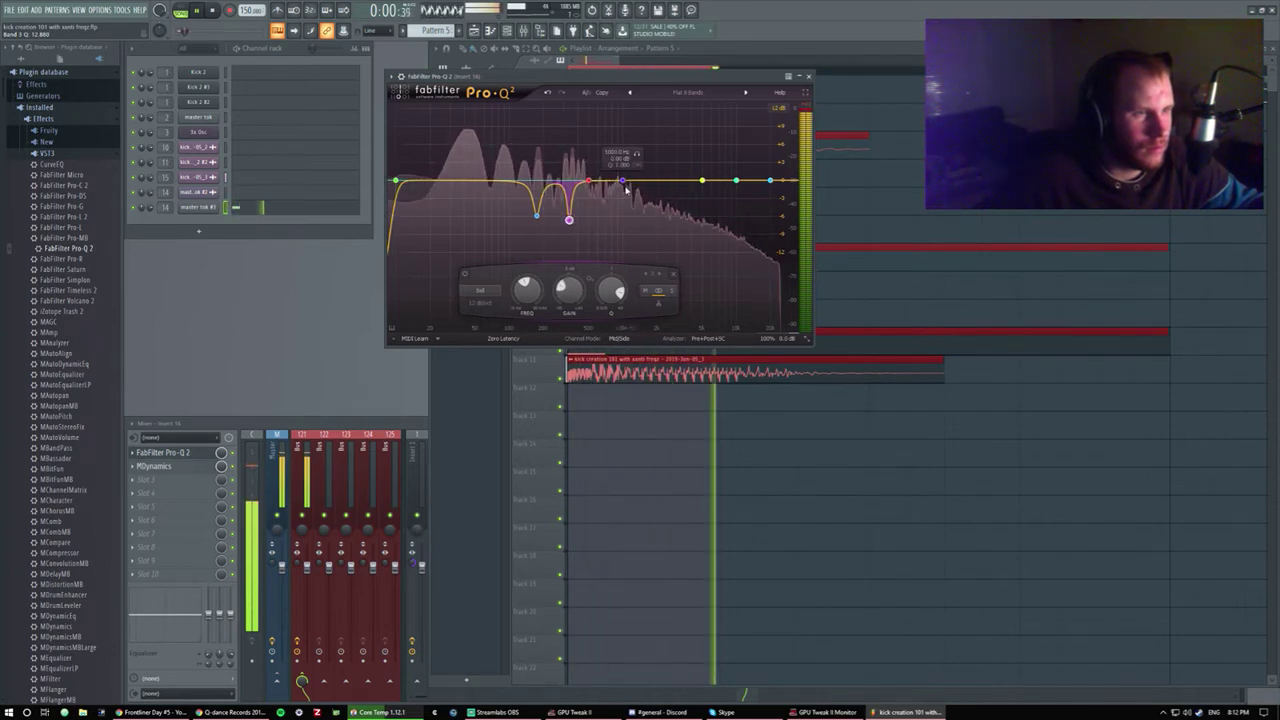
key("space")
Narrow the second EQ band to a Q of about 15 and move its cut to about 7.2 dB near 181 Hz during playback.
left_click_drag(704, 93, 692, 104)
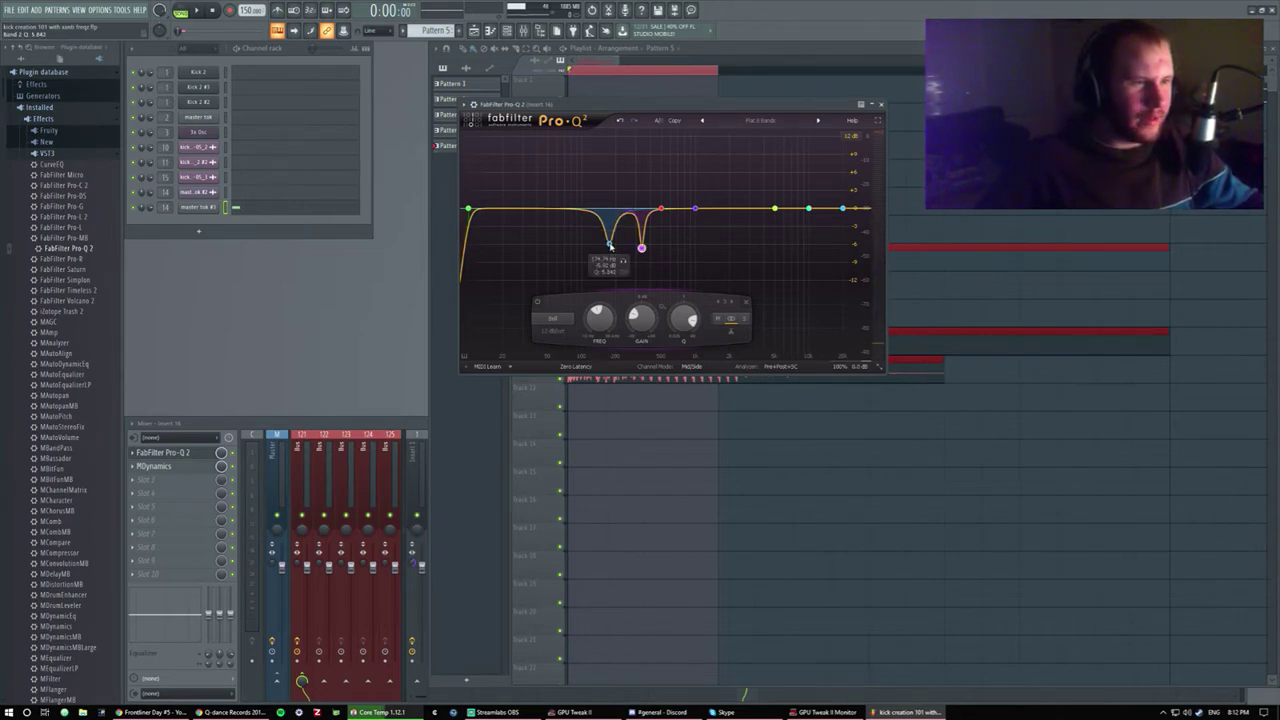
key("space")
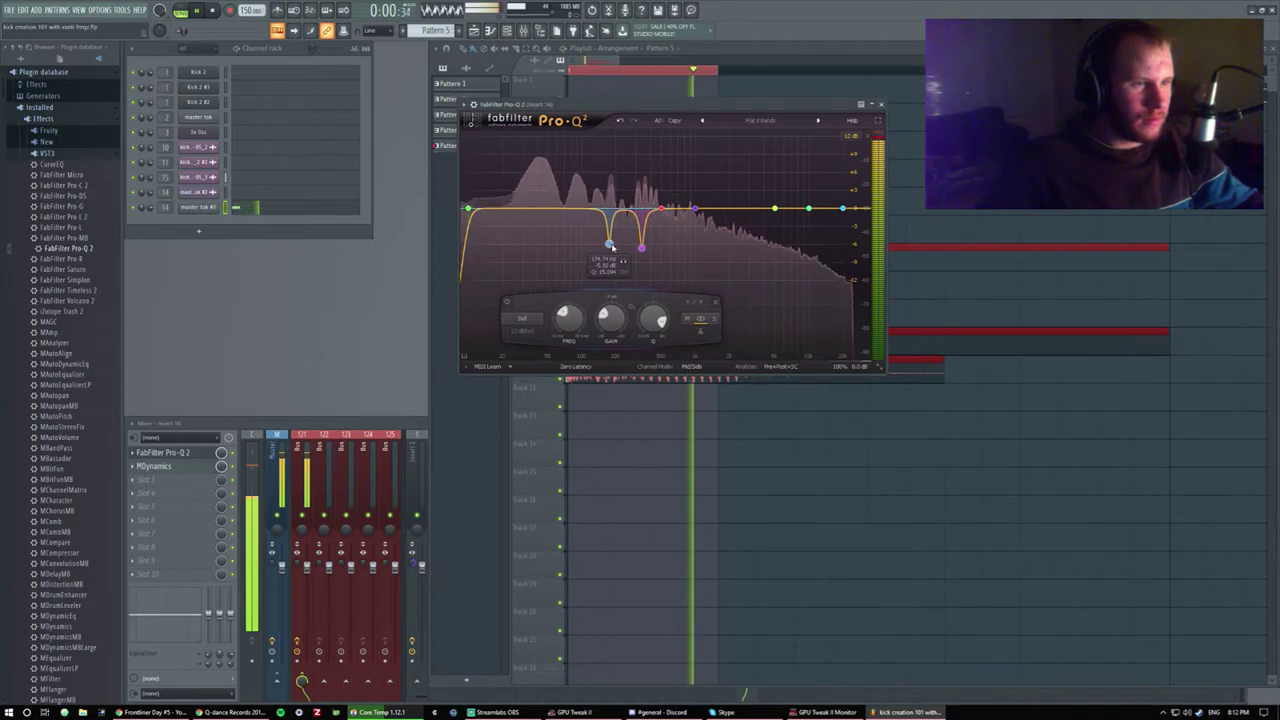
mouse_move(611, 244)
left_mouse_down()
mouse_move(592, 241)
mouse_move(611, 251)
left_mouse_up()
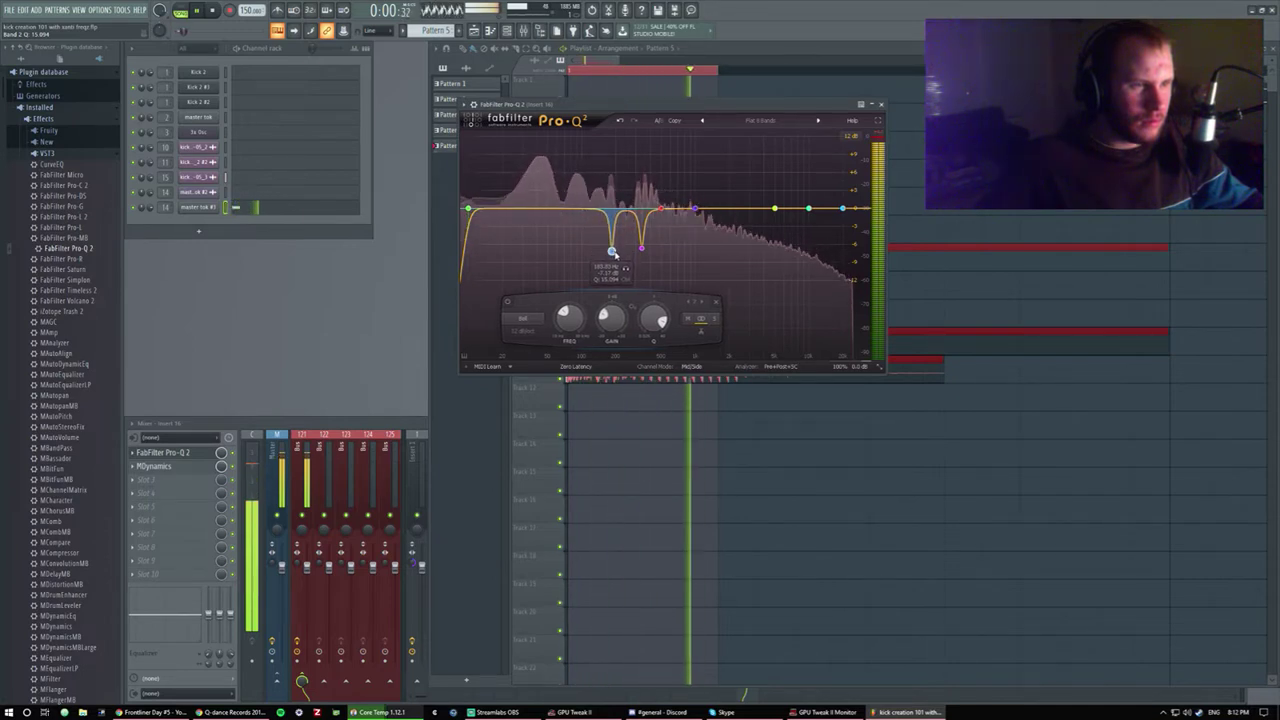
key("space")
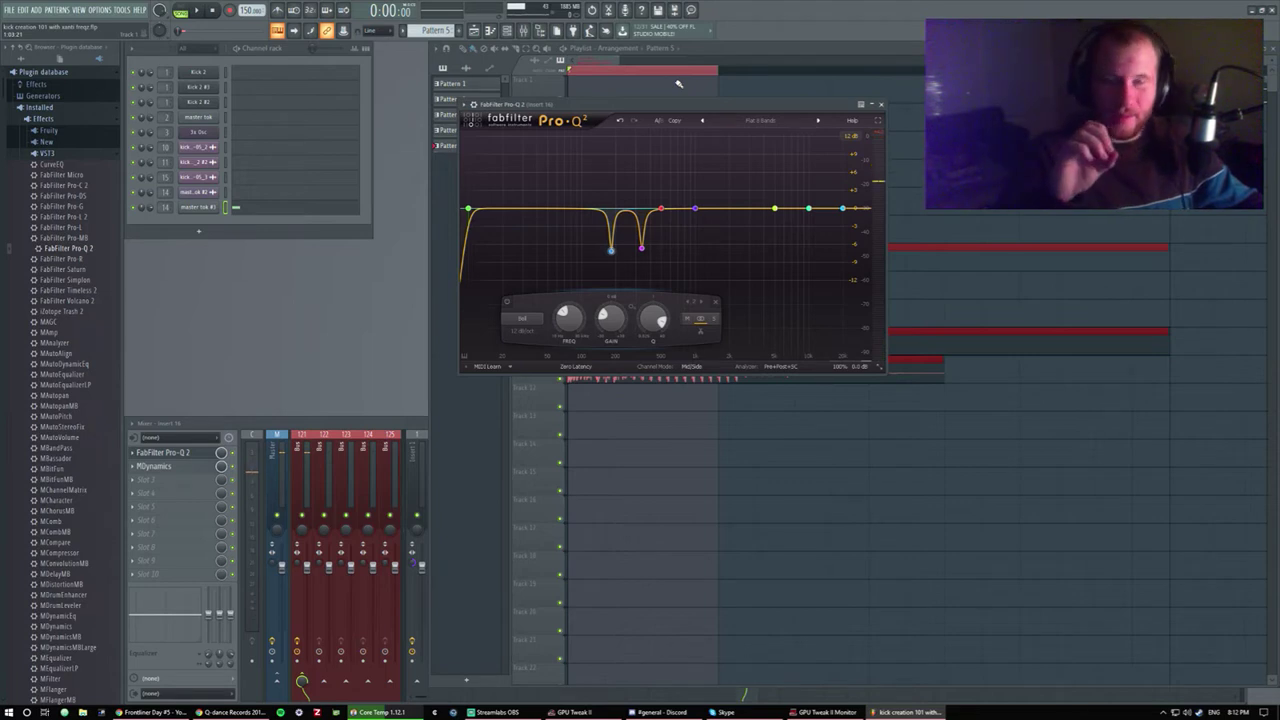
Disable the second EQ band's cut and play the kick to hear it without that cut.
right_click(611, 250)
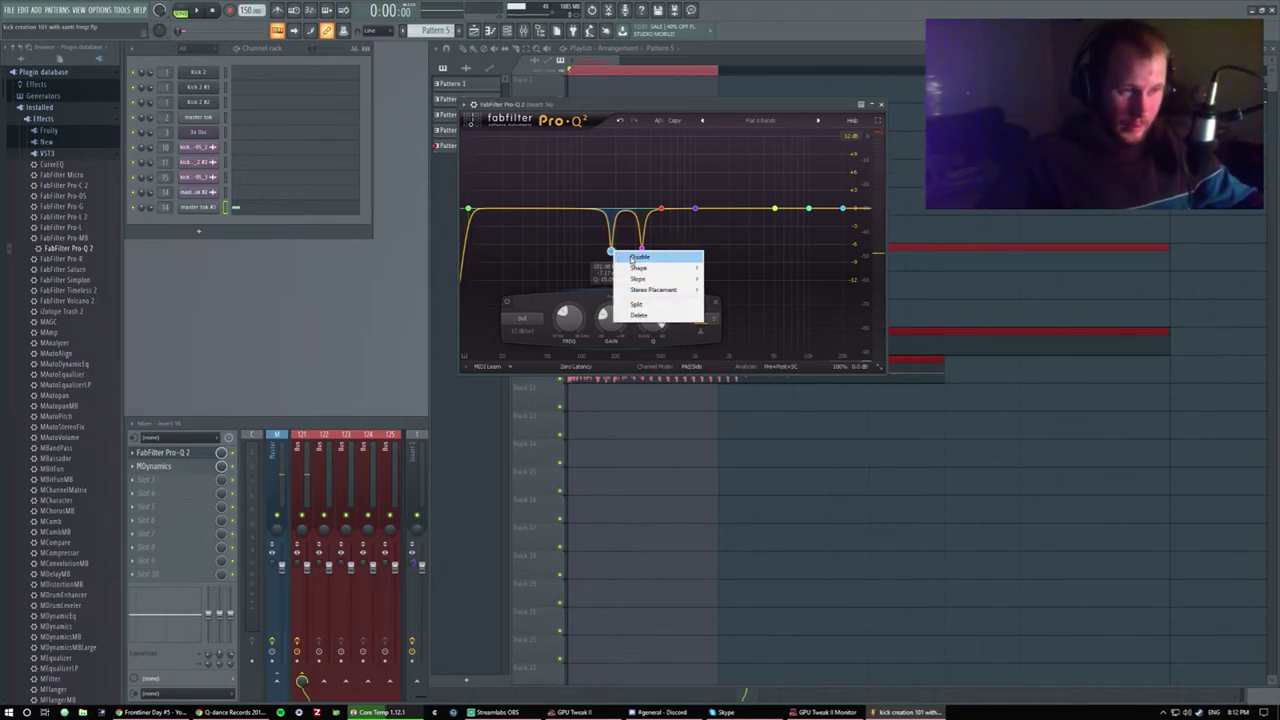
left_click(638, 258)
key("space")
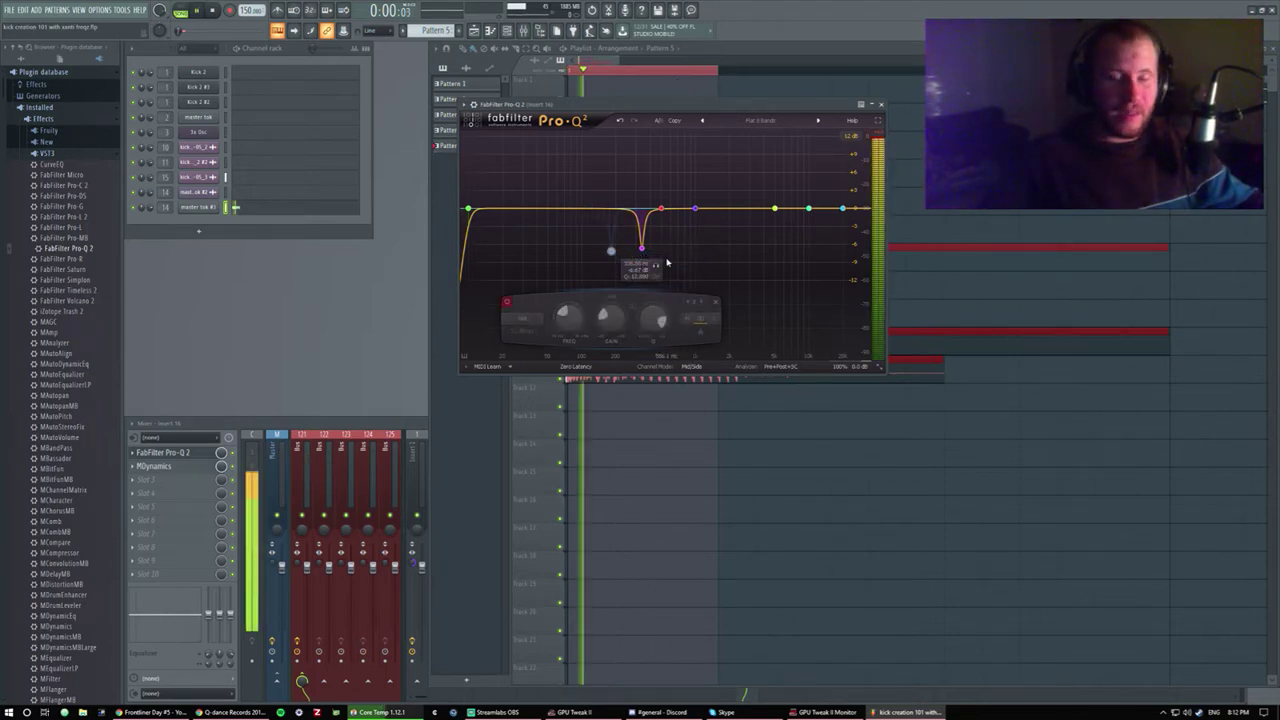
Compare the kick with the third EQ band's cut disabled and re-enabled, restarting playback to listen again.
right_click(641, 248)
left_click(665, 257)
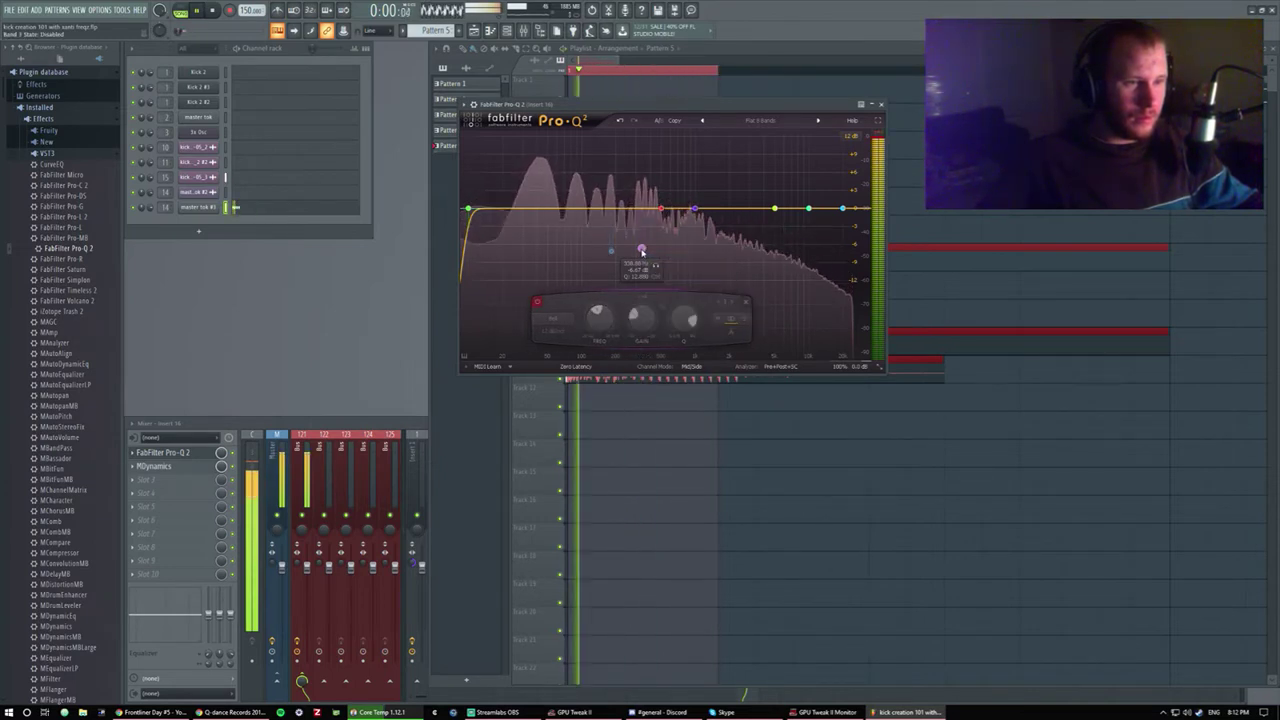
right_click(641, 248)
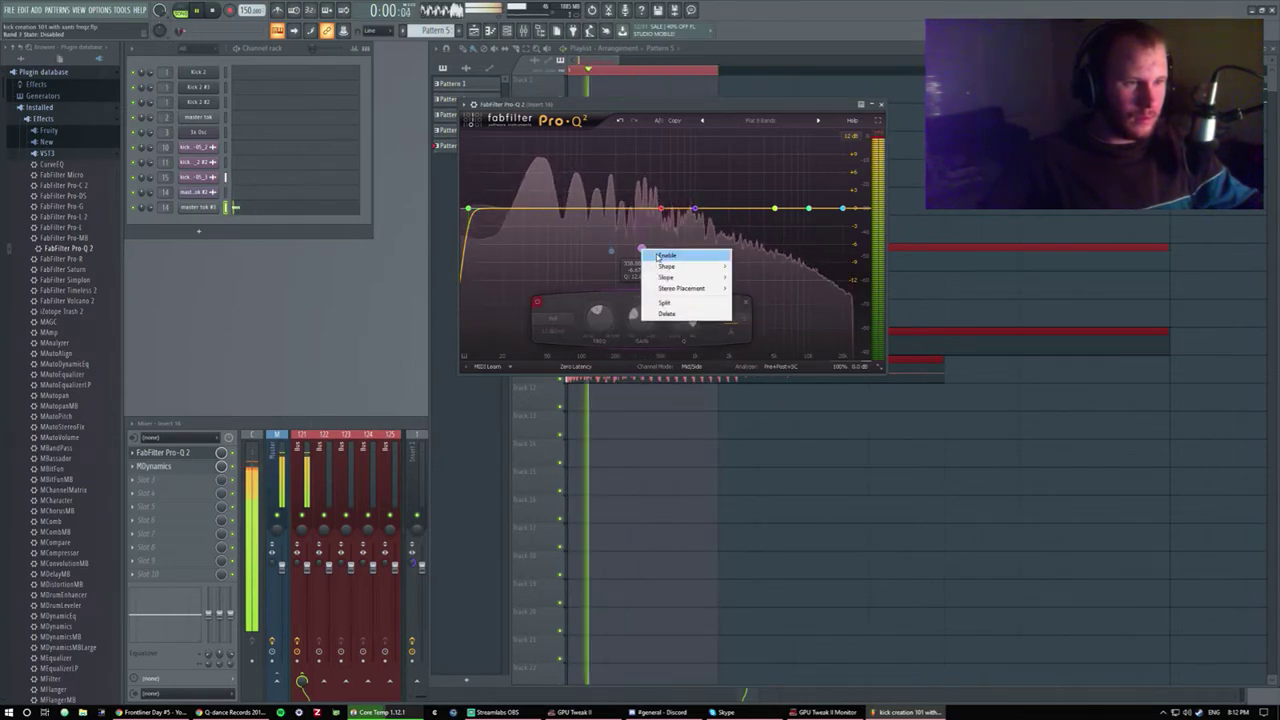
left_click(656, 258)
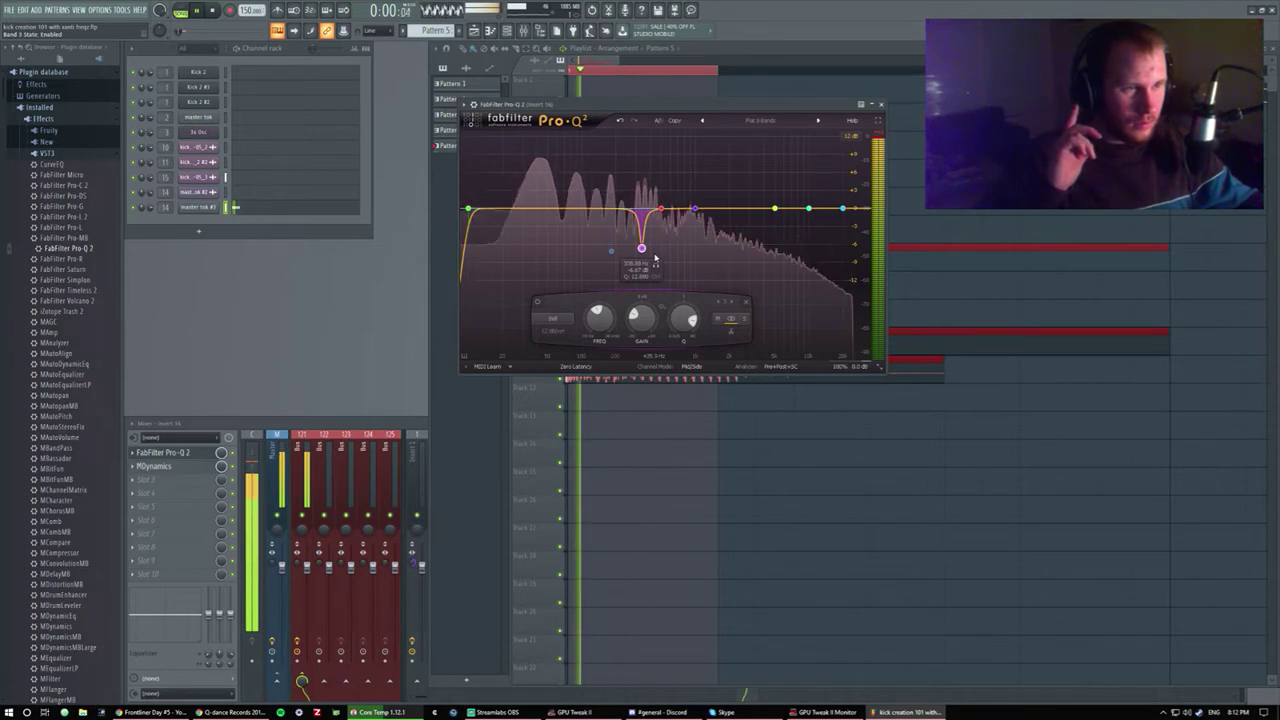
key("space")
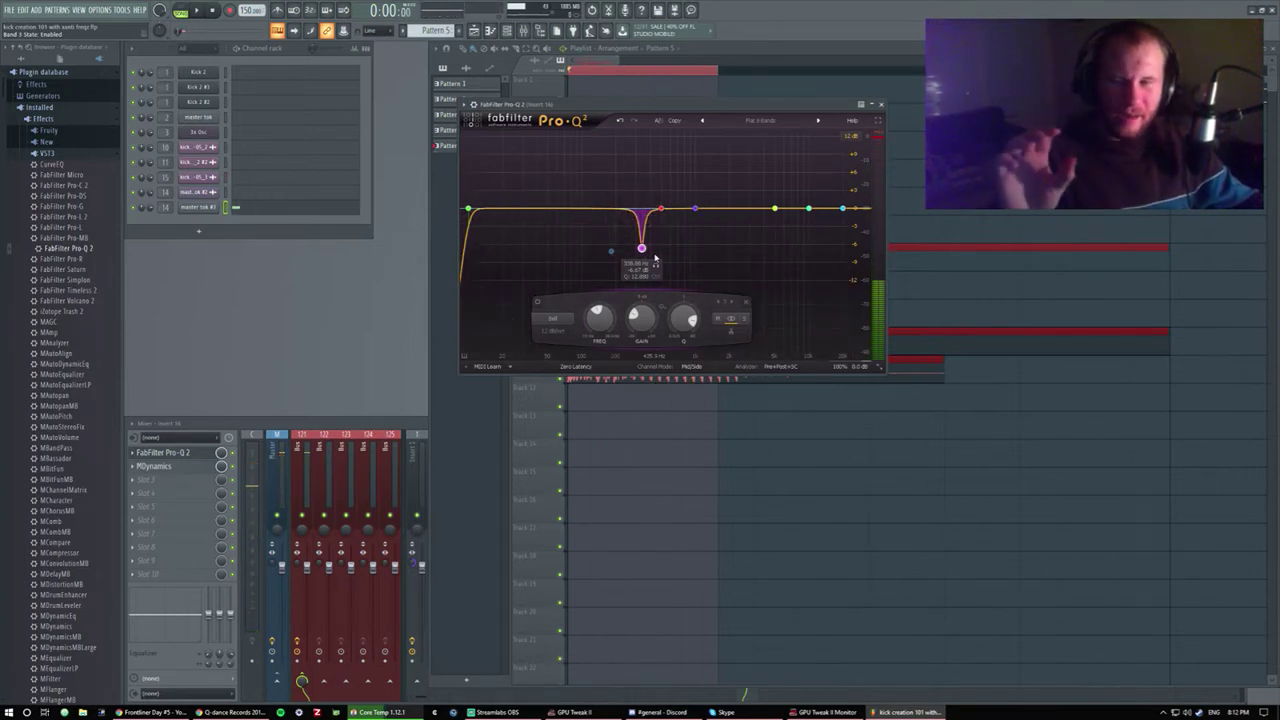
key("space")
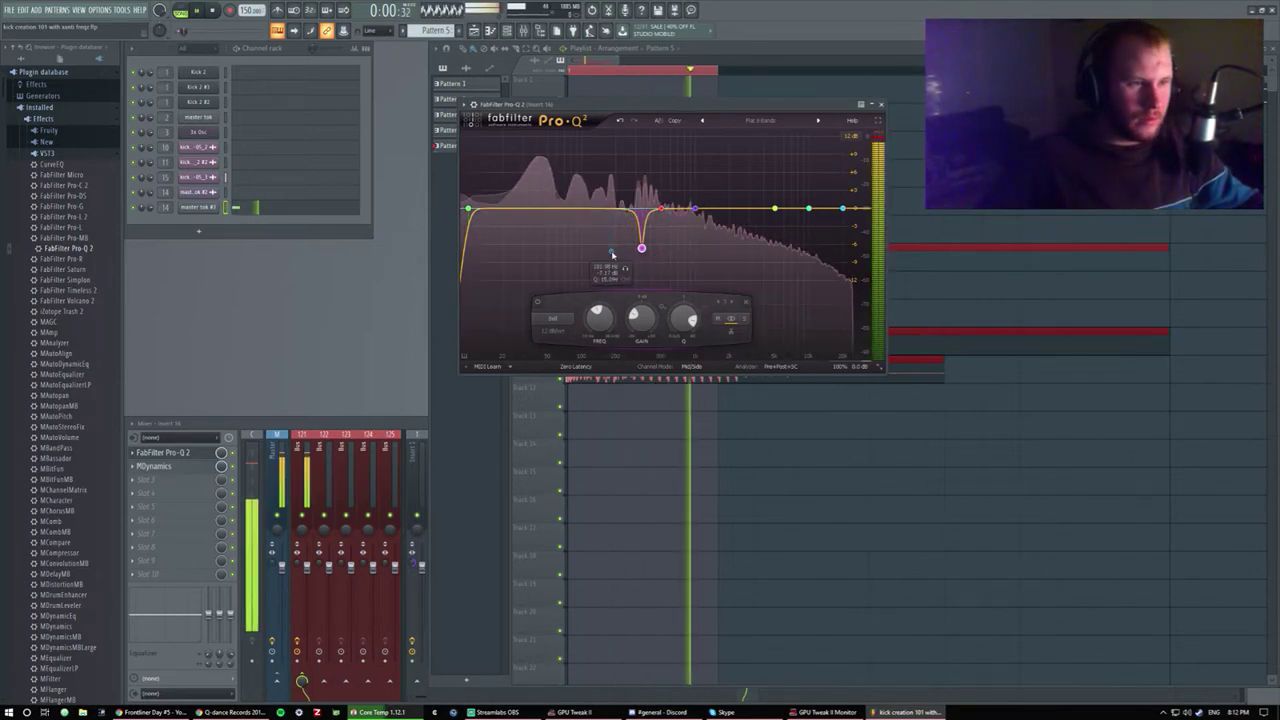
Compare the kick with the second EQ band bypassed, leave it enabled, and deepen the third band's cut to about 7 dB.
right_click(628, 253)
left_click(637, 259)
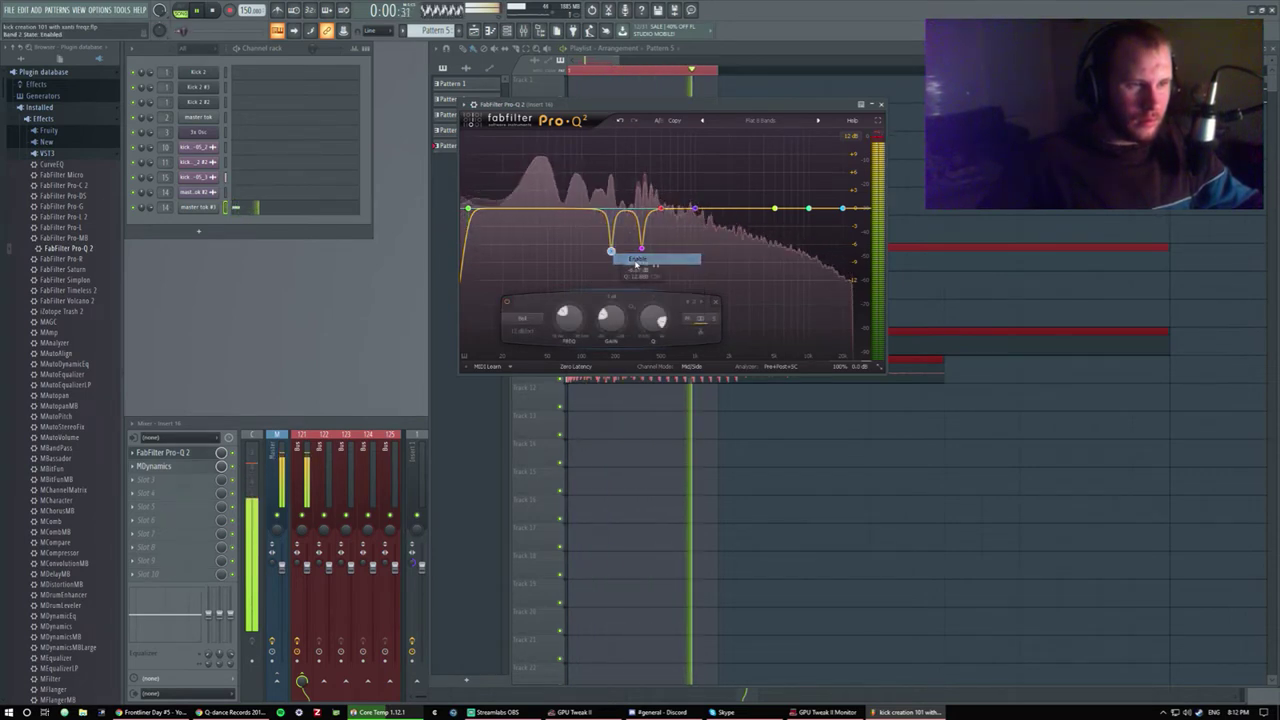
right_click(611, 251)
left_click(615, 258)
right_click(611, 252)
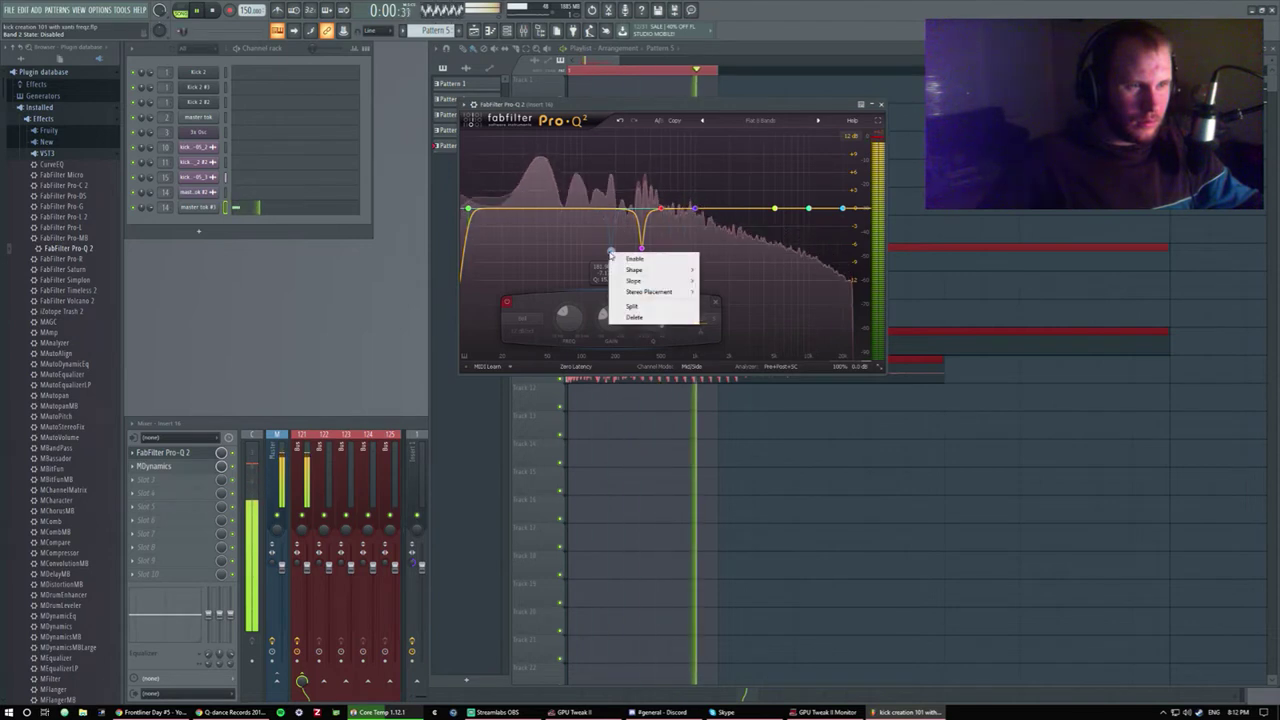
left_click(615, 258)
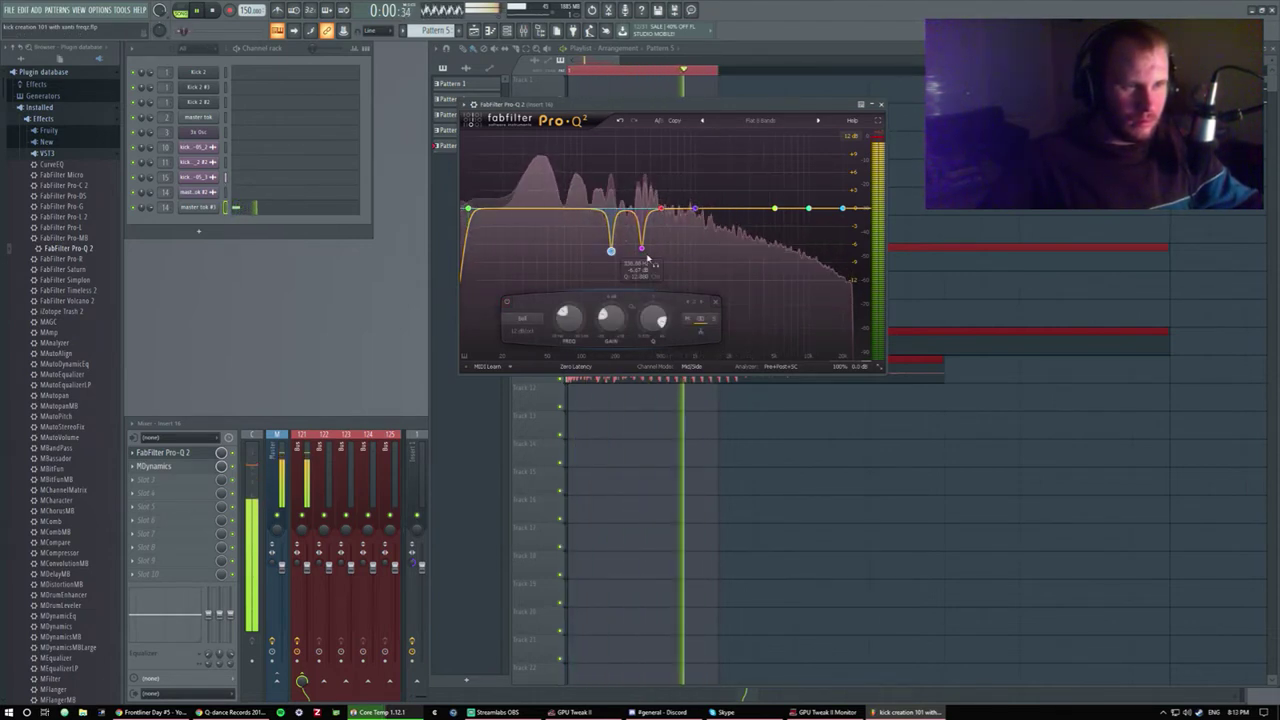
left_click_drag(643, 256, 642, 257)
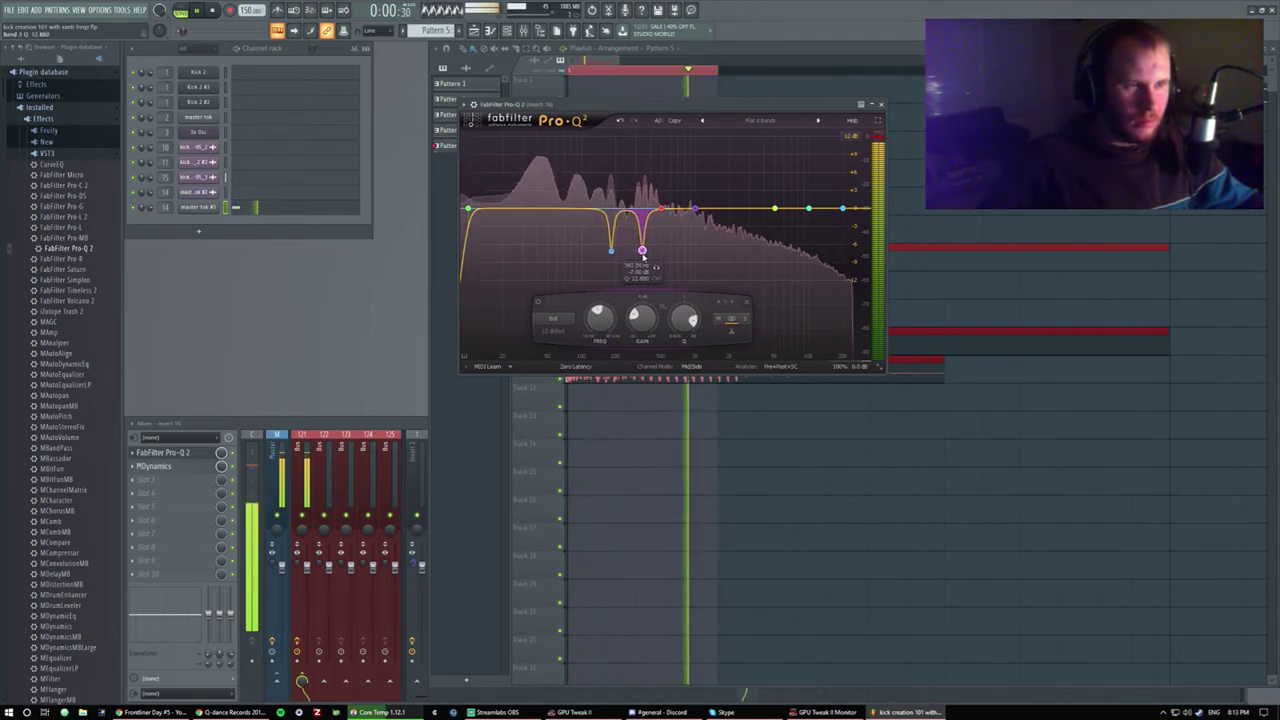
left_click(879, 104)
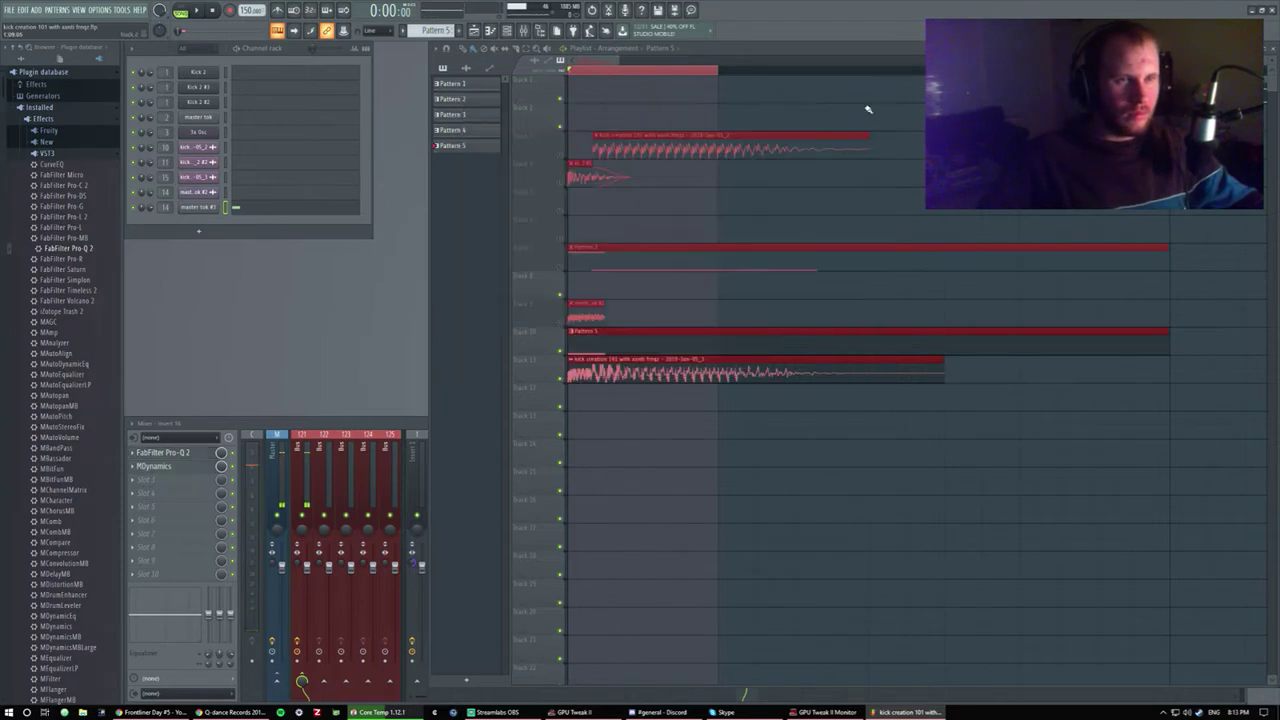
Reopen Pro-Q 2 on Insert 16 and add a wide low-shelf boost near 46 Hz, playing the kick.
left_click(166, 492)
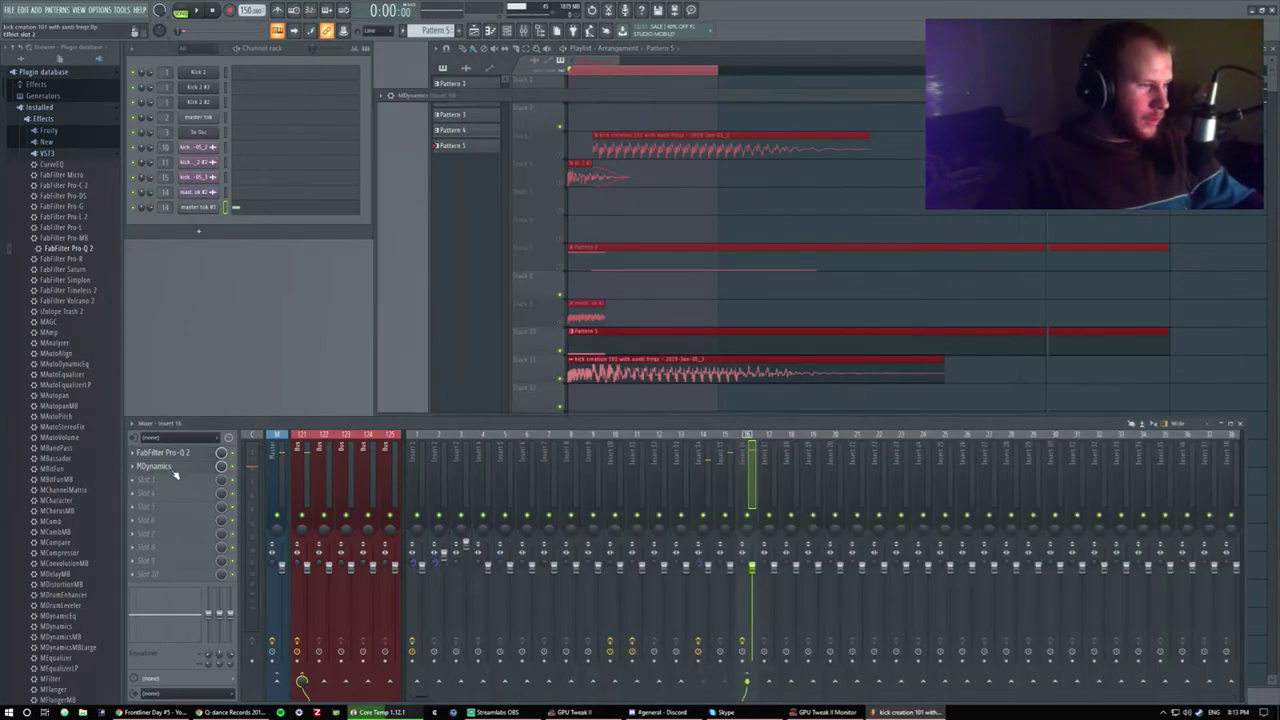
left_click(160, 466)
left_click(160, 466)
left_click(176, 454)
left_click(516, 195)
key("space")
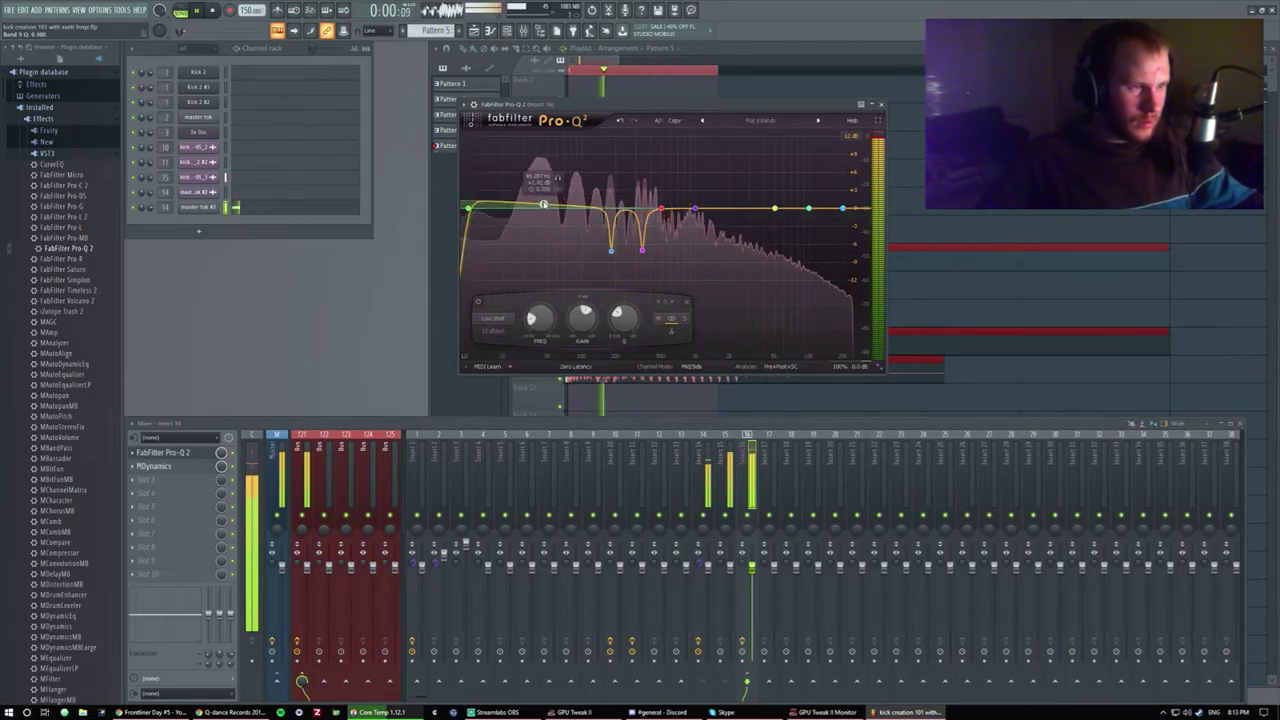
Compare the kick with the low-shelf boost on and off, leave it disabled, and close the EQ.
double_click(544, 206)
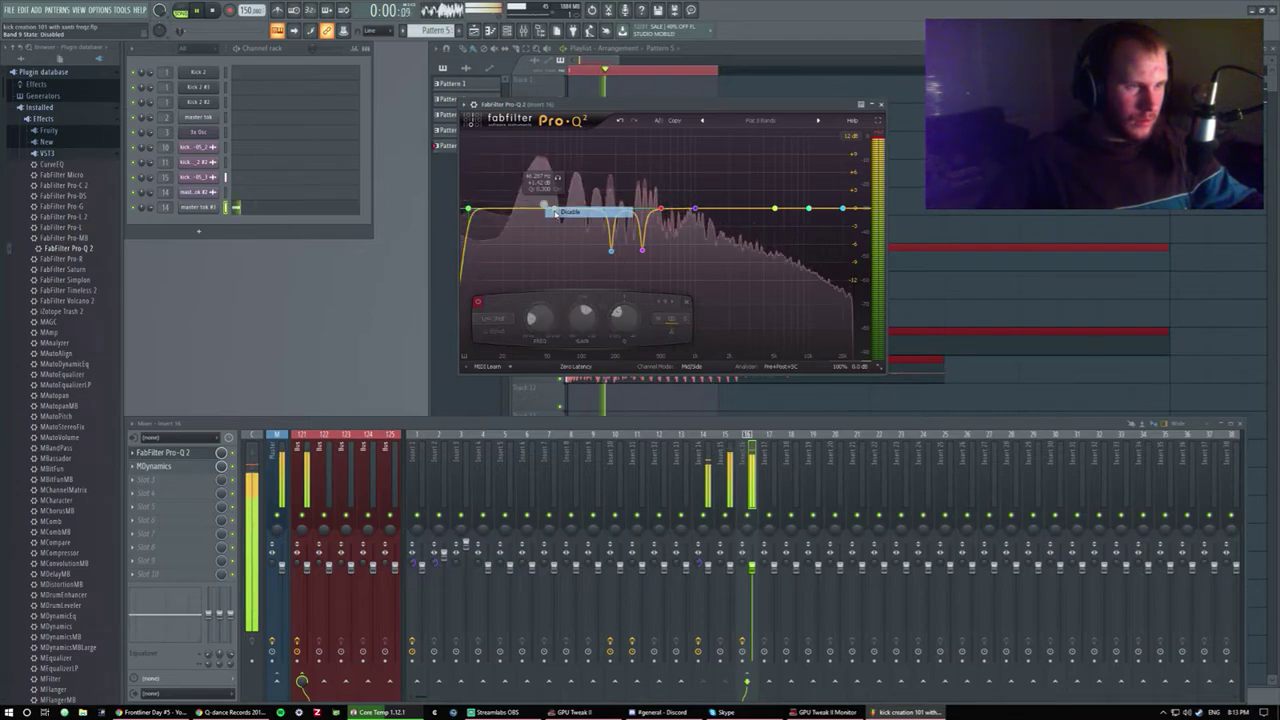
right_click(544, 206)
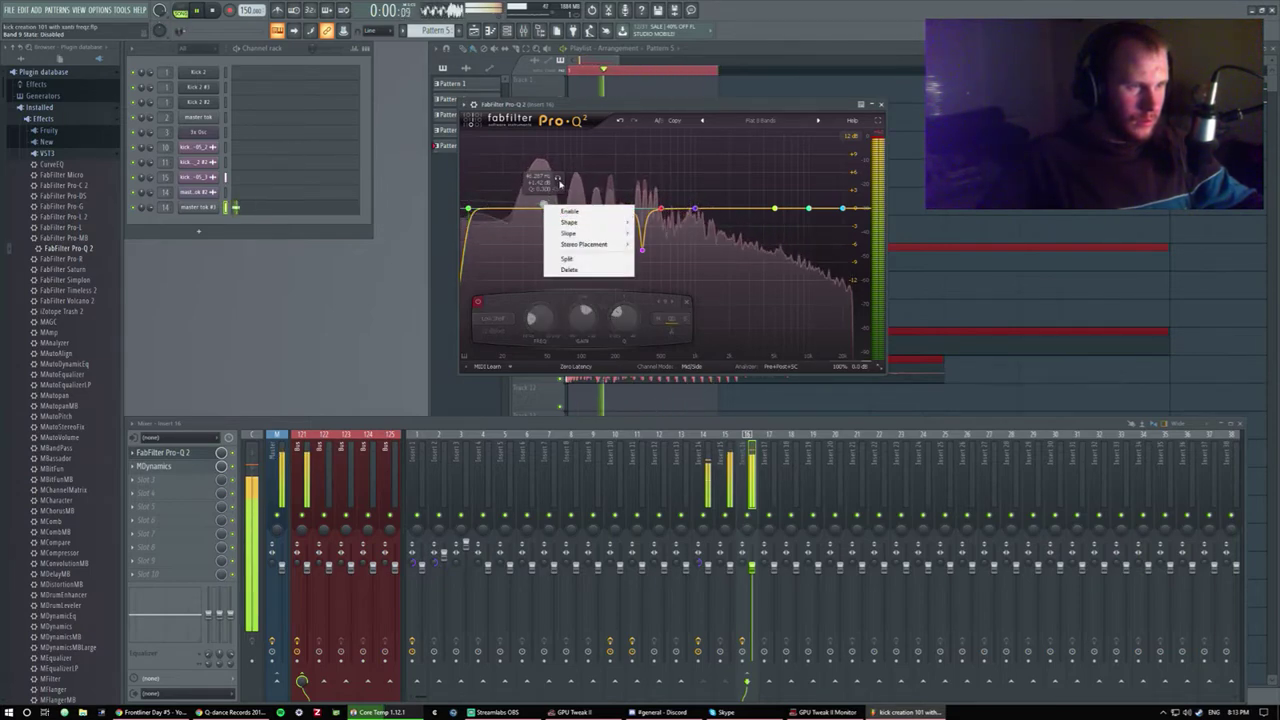
left_click(567, 212)
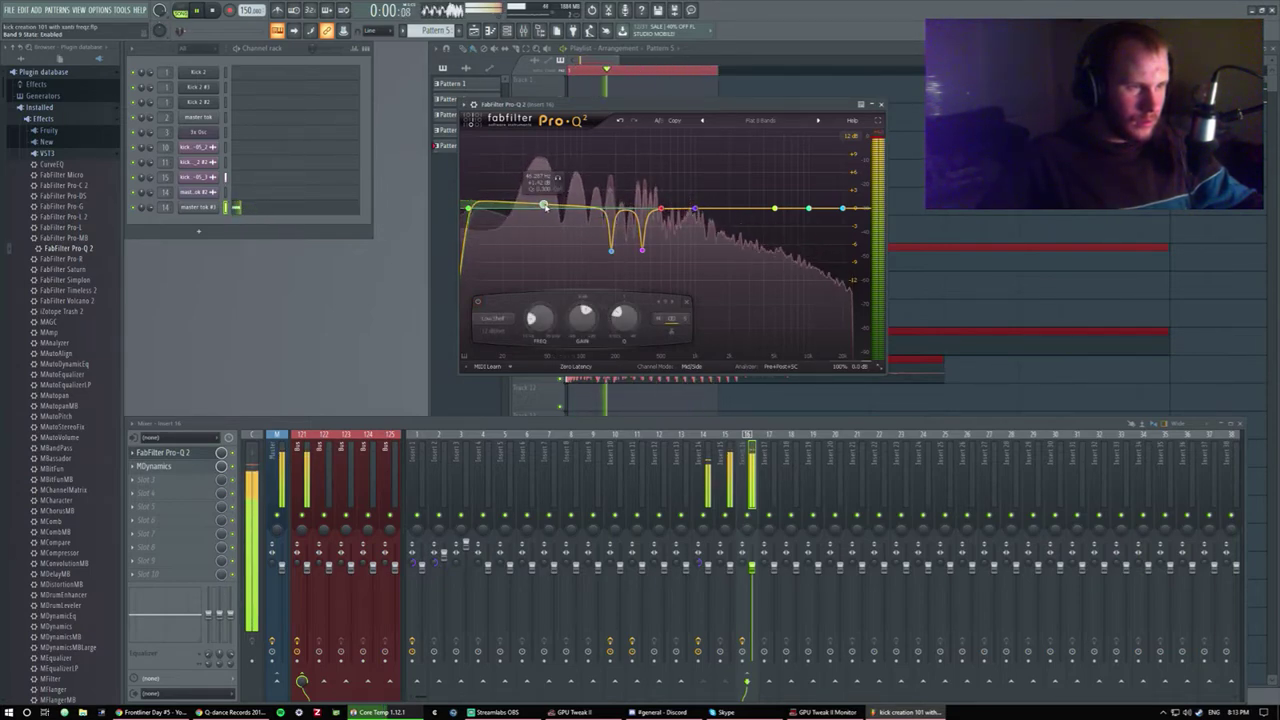
double_click(544, 206)
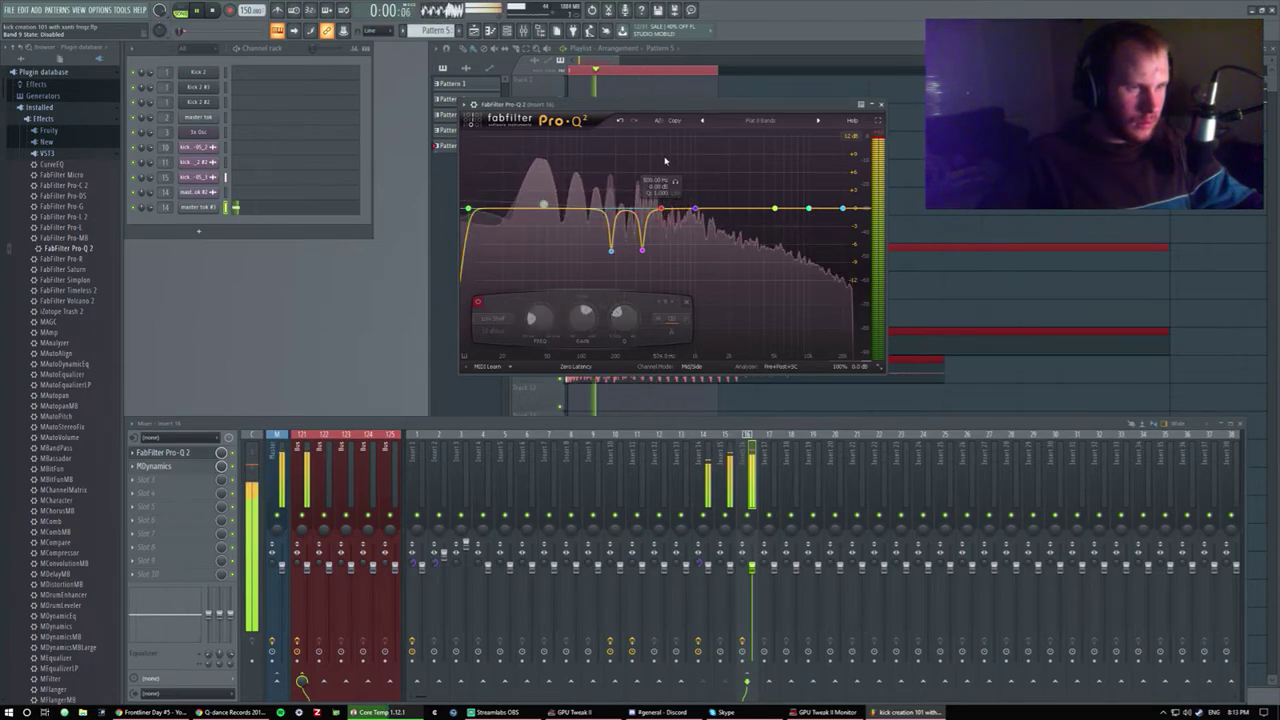
left_click(881, 104)
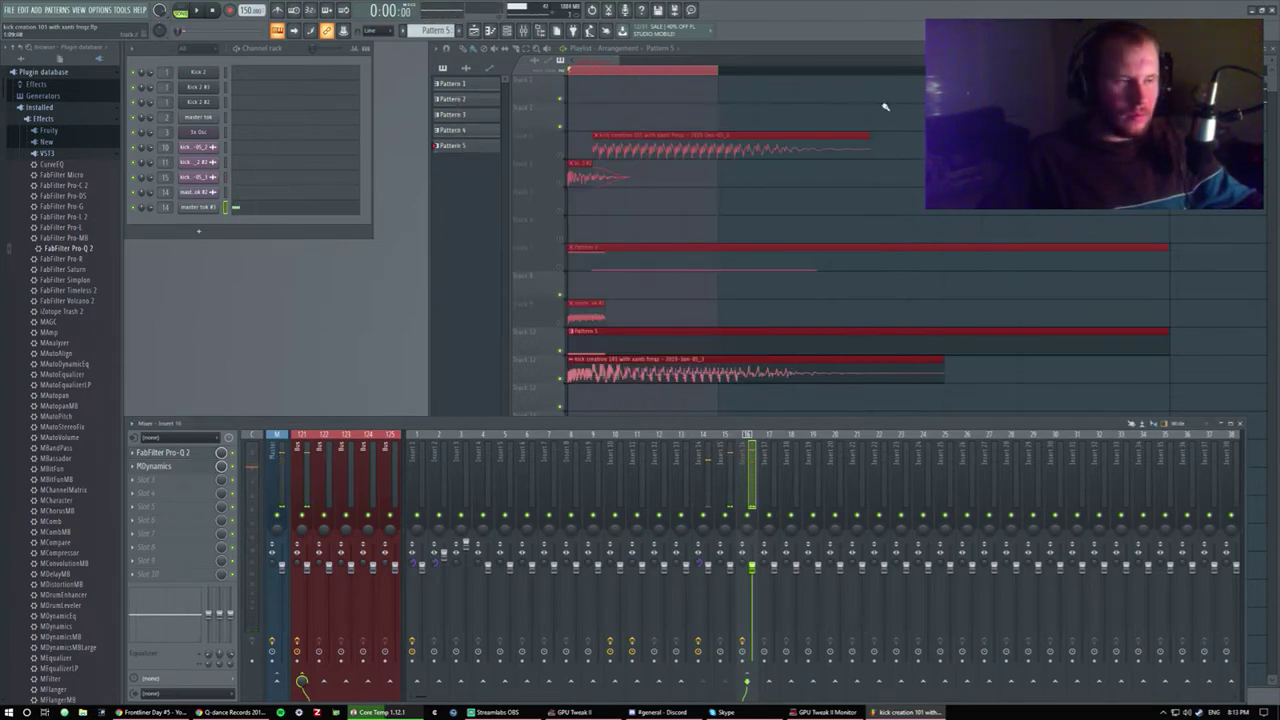
Extend the playlist loop range to the end of the pattern clips and start playback.
left_click(724, 66)
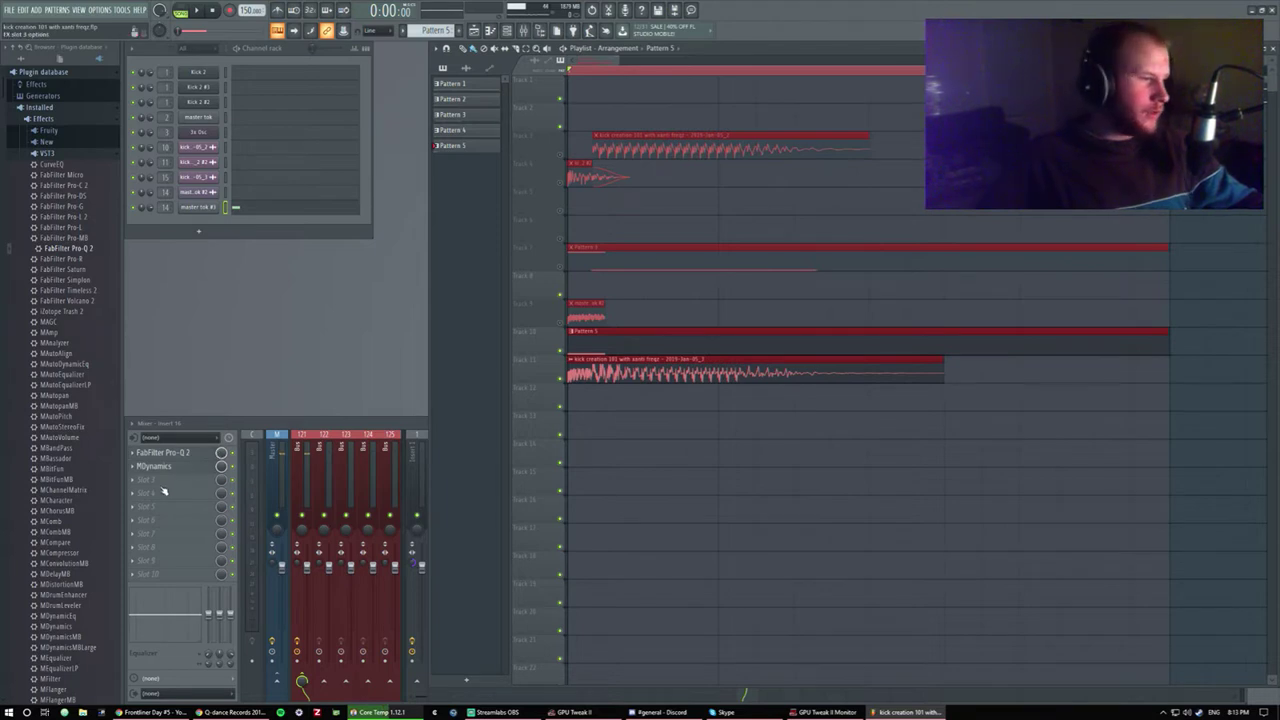
left_click(166, 481)
left_click(178, 424)
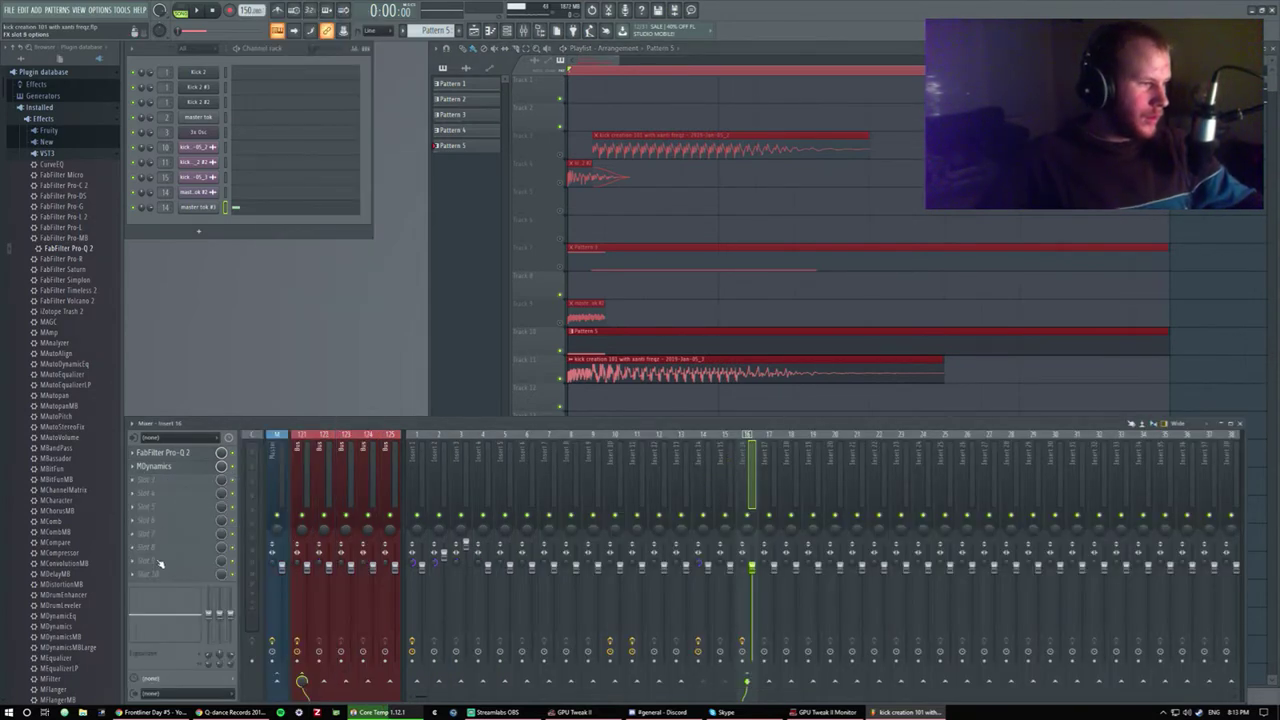
key("space")
Load a new Edison in slot 8 of bus track 121 and record the looping layered kick into it.
left_click(300, 490)
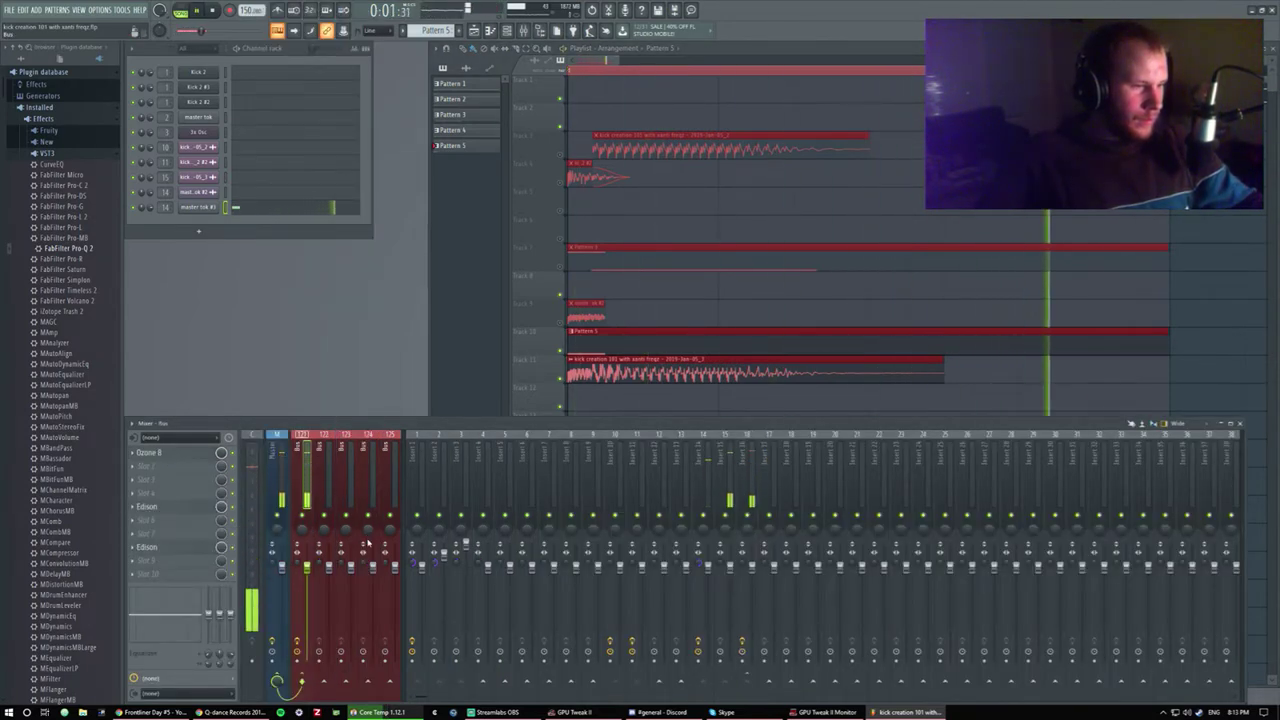
left_click_drag(150, 547, 165, 521)
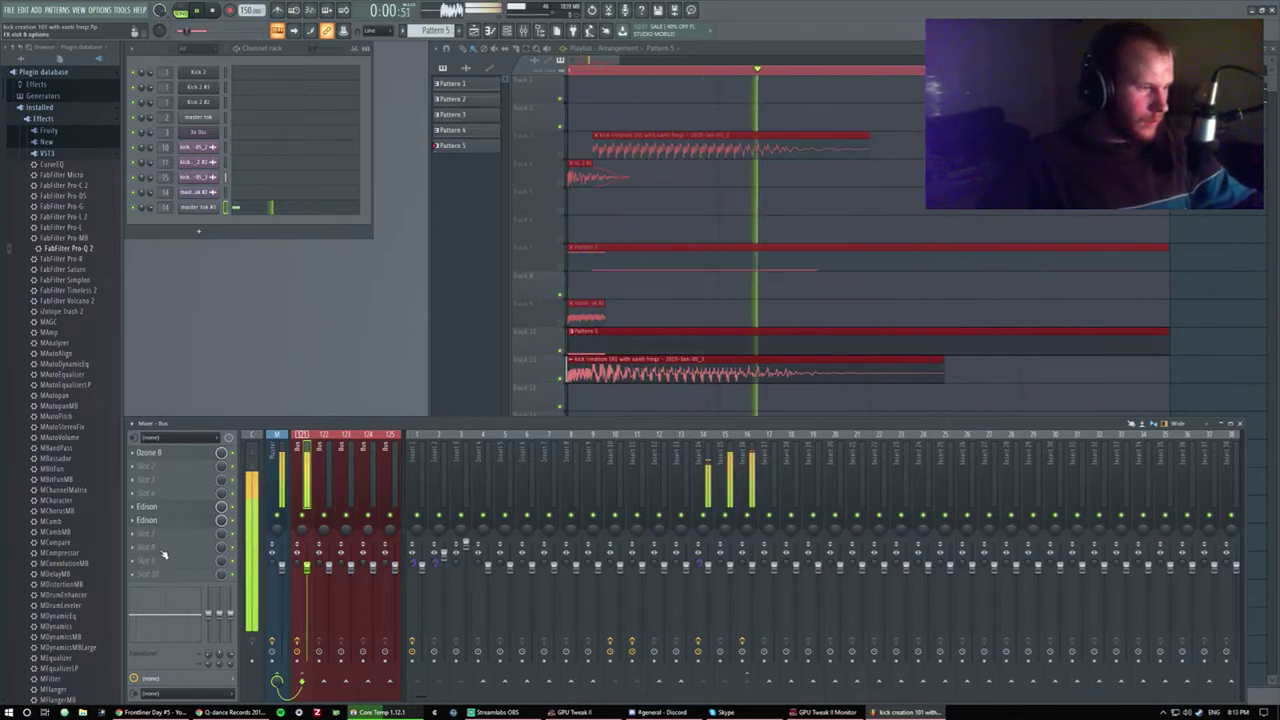
left_click(152, 521)
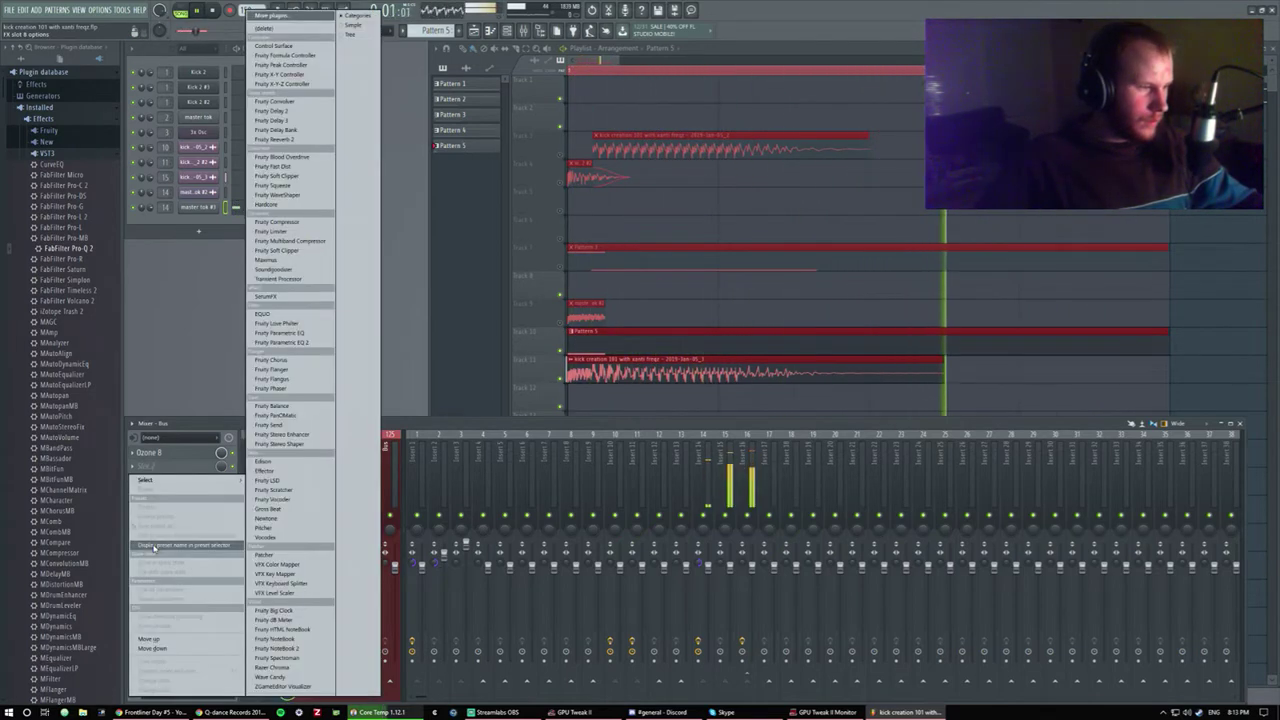
left_click(274, 464)
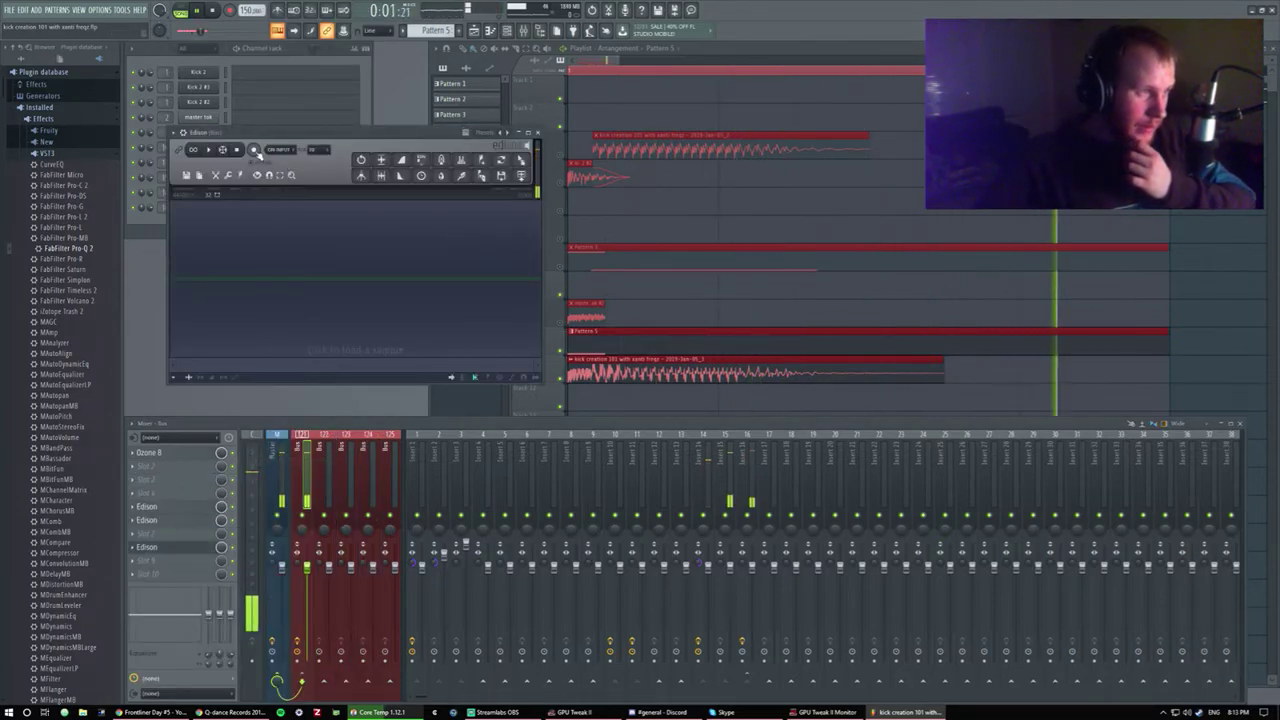
left_click(254, 150)
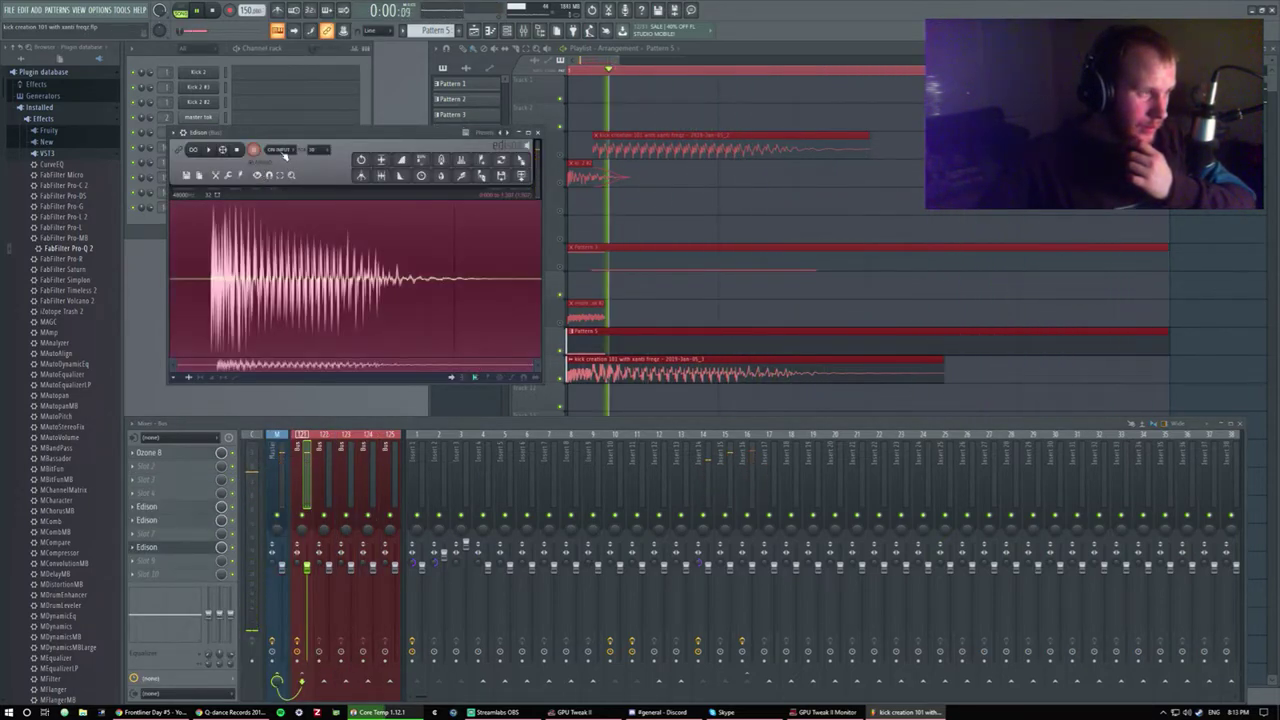
left_click(214, 14)
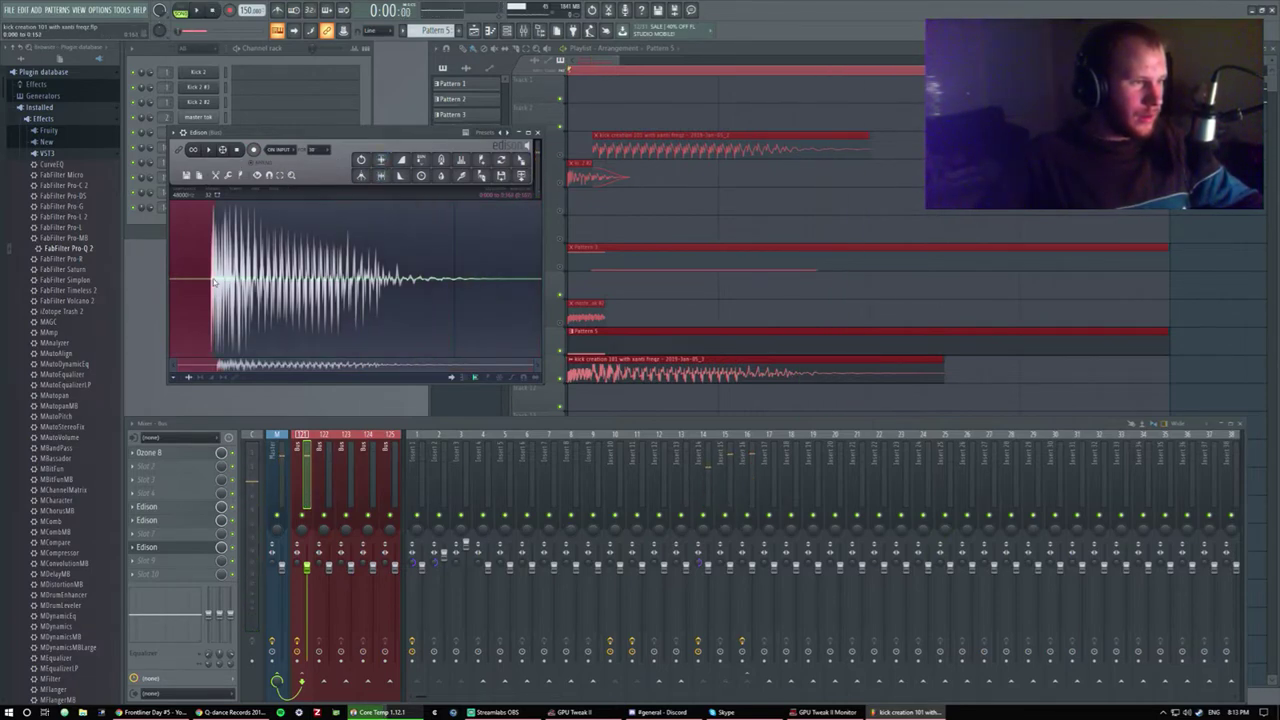
Trim the silence before the kick's first transient and the excess tail after it from the Edison recording.
scroll(212, 281, "up", 10)
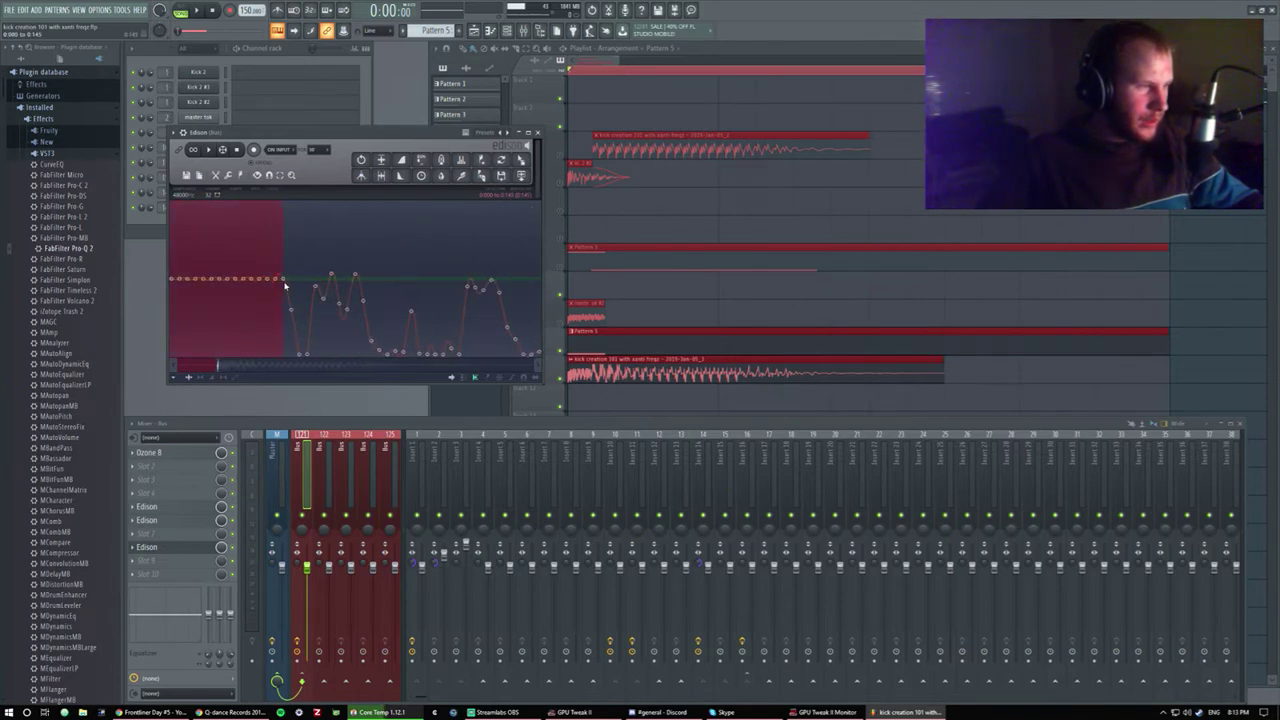
scroll(283, 286, "down", 10)
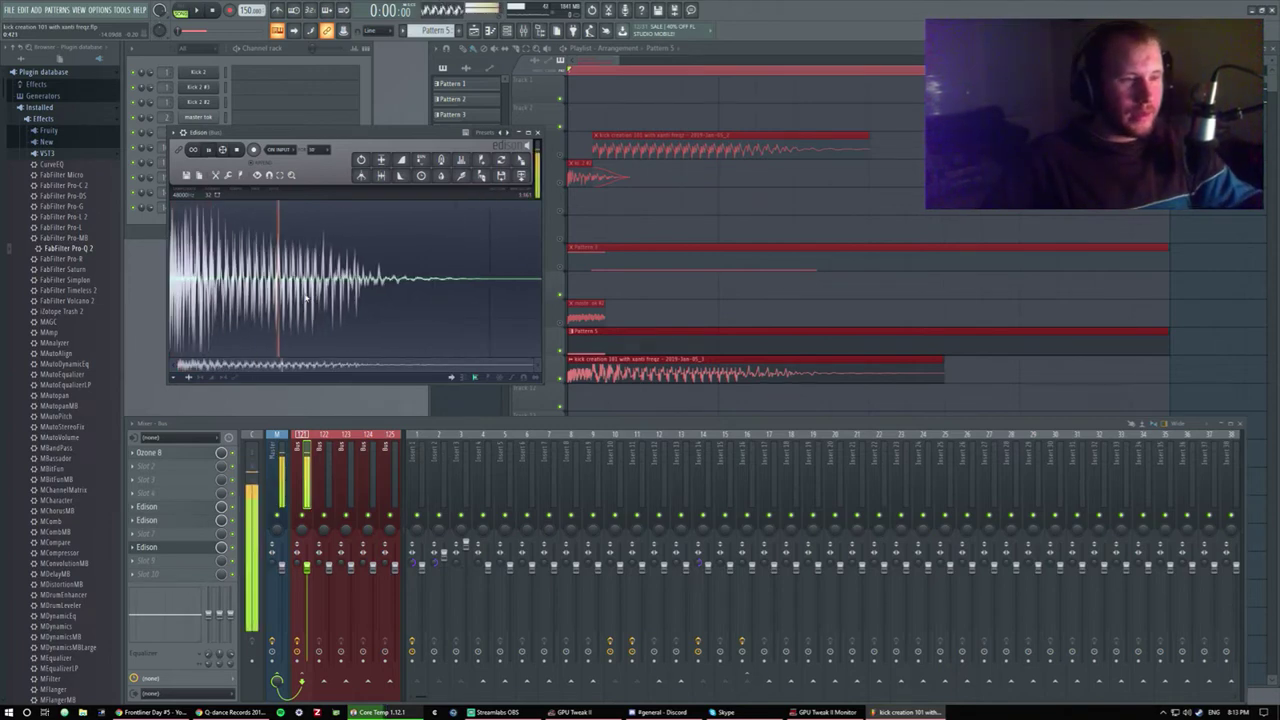
left_click_drag(494, 290, 555, 289)
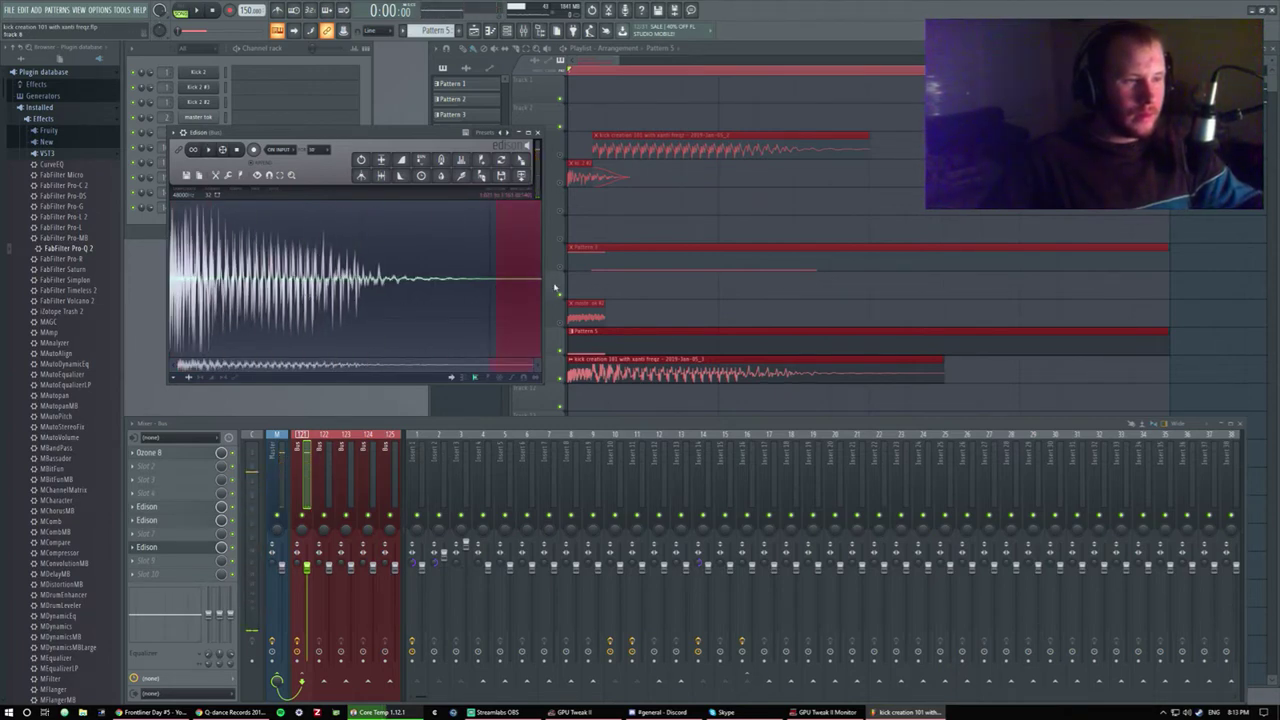
key("Delete")
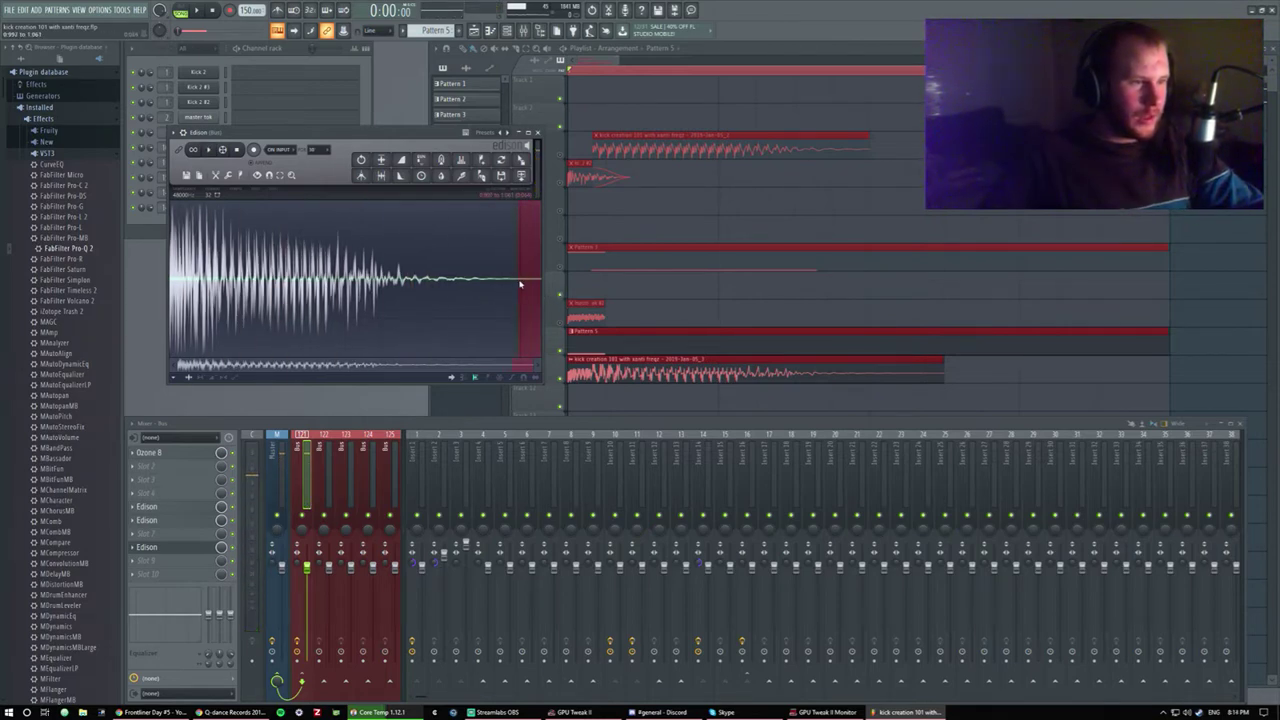
key("Delete")
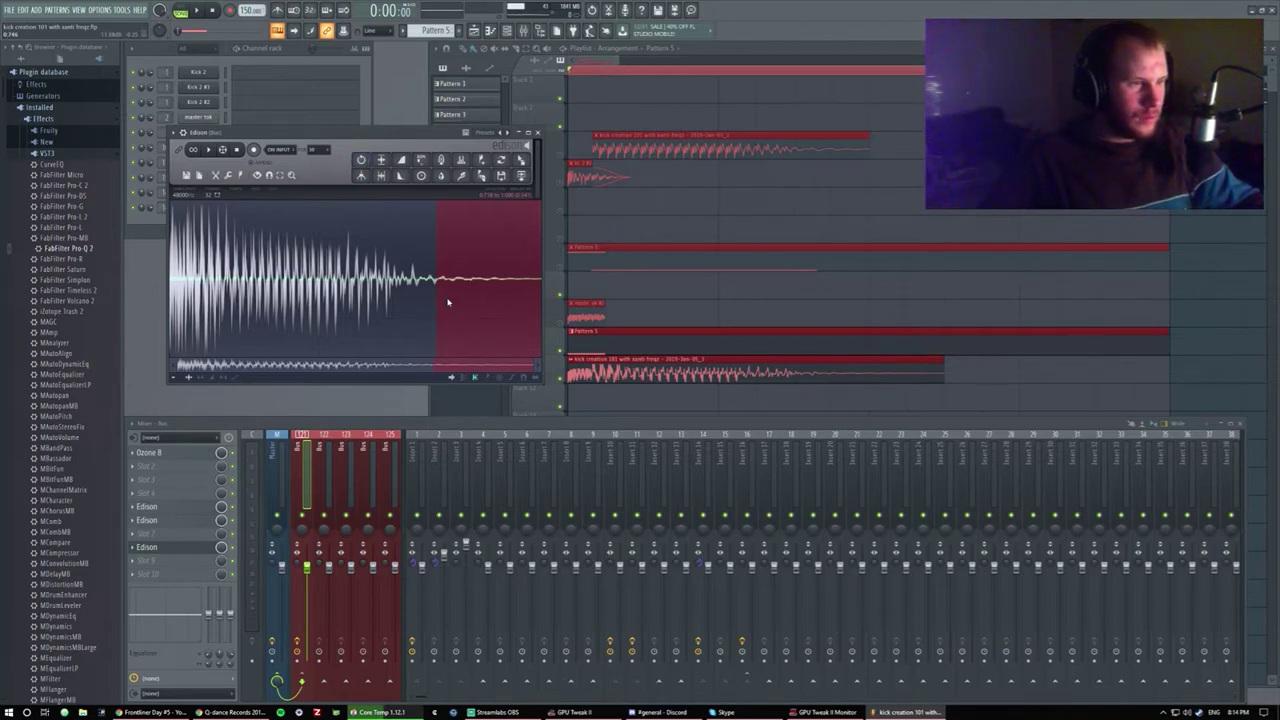
Audition the recording's selected tail and the whole trimmed kick in Edison.
left_click_drag(400, 157, 428, 201)
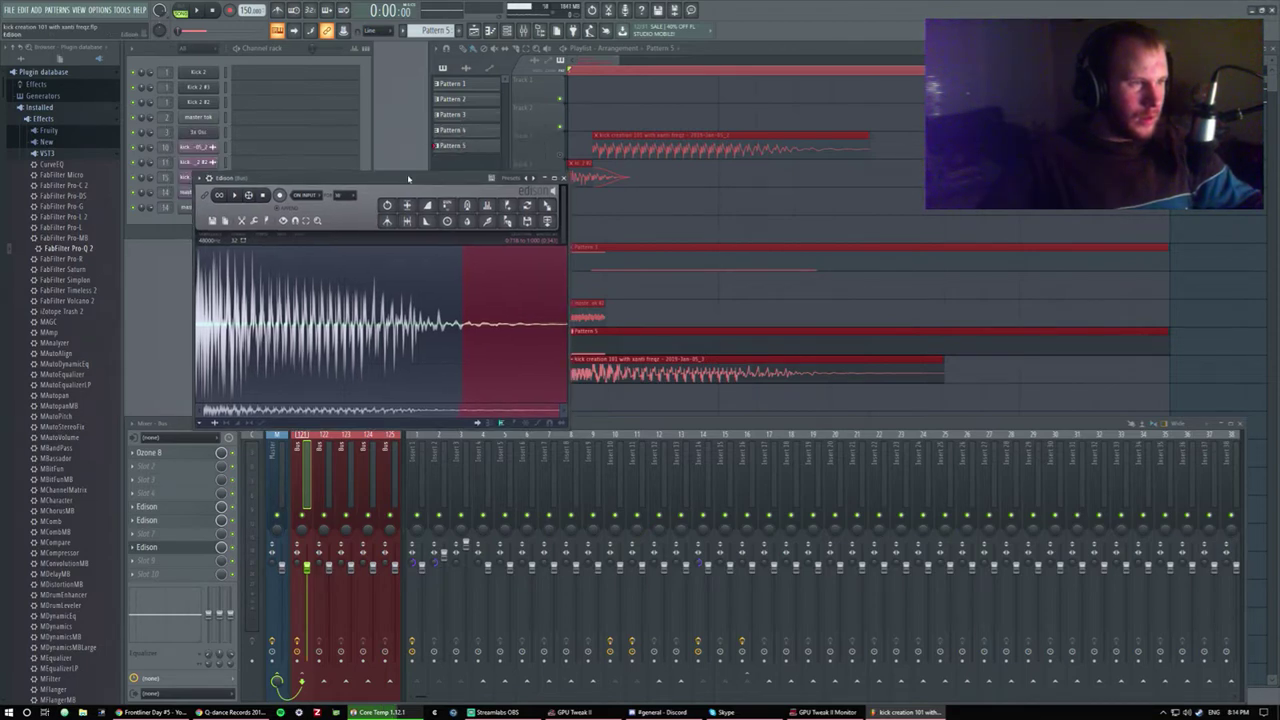
right_click(512, 330)
mouse_move(530, 370)
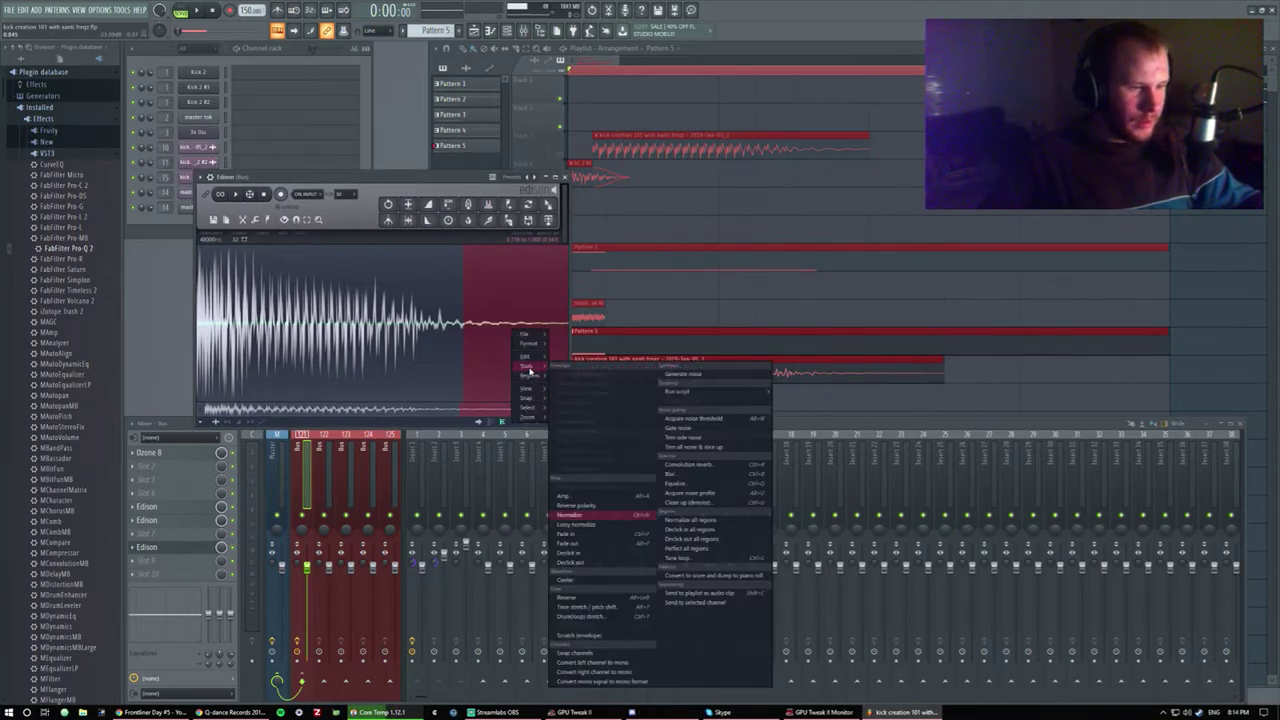
left_click(435, 188)
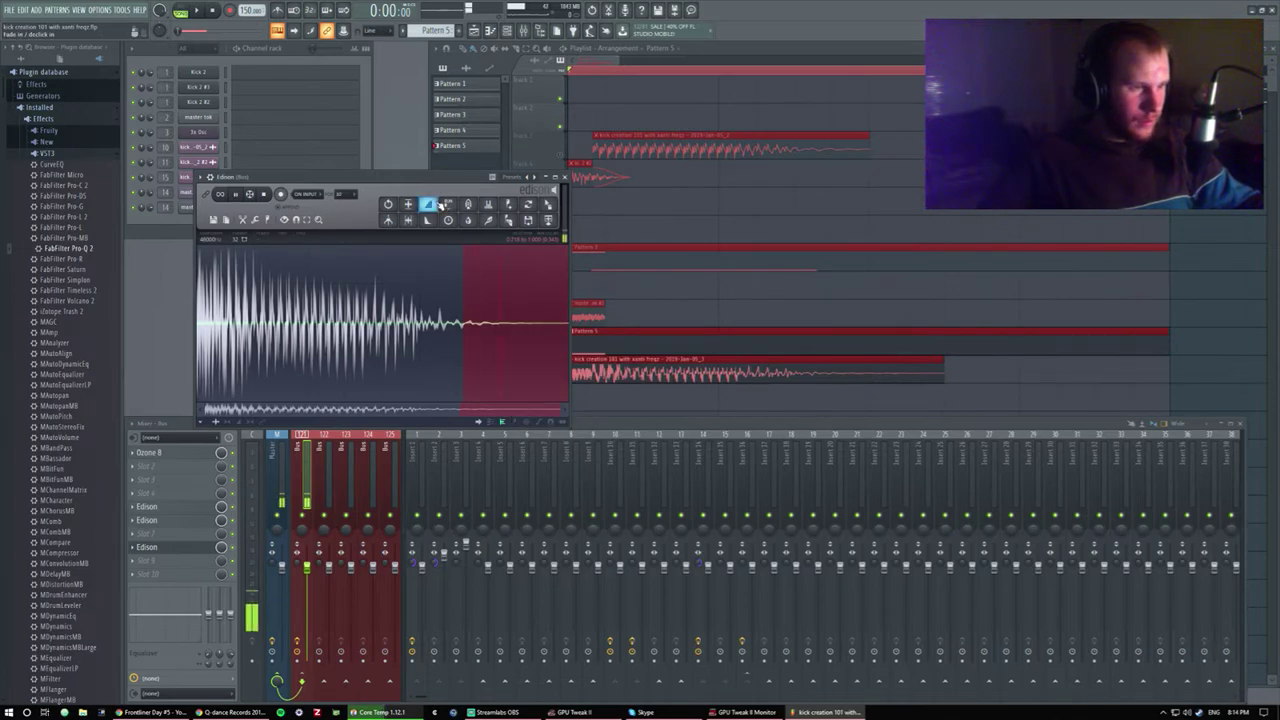
key("space")
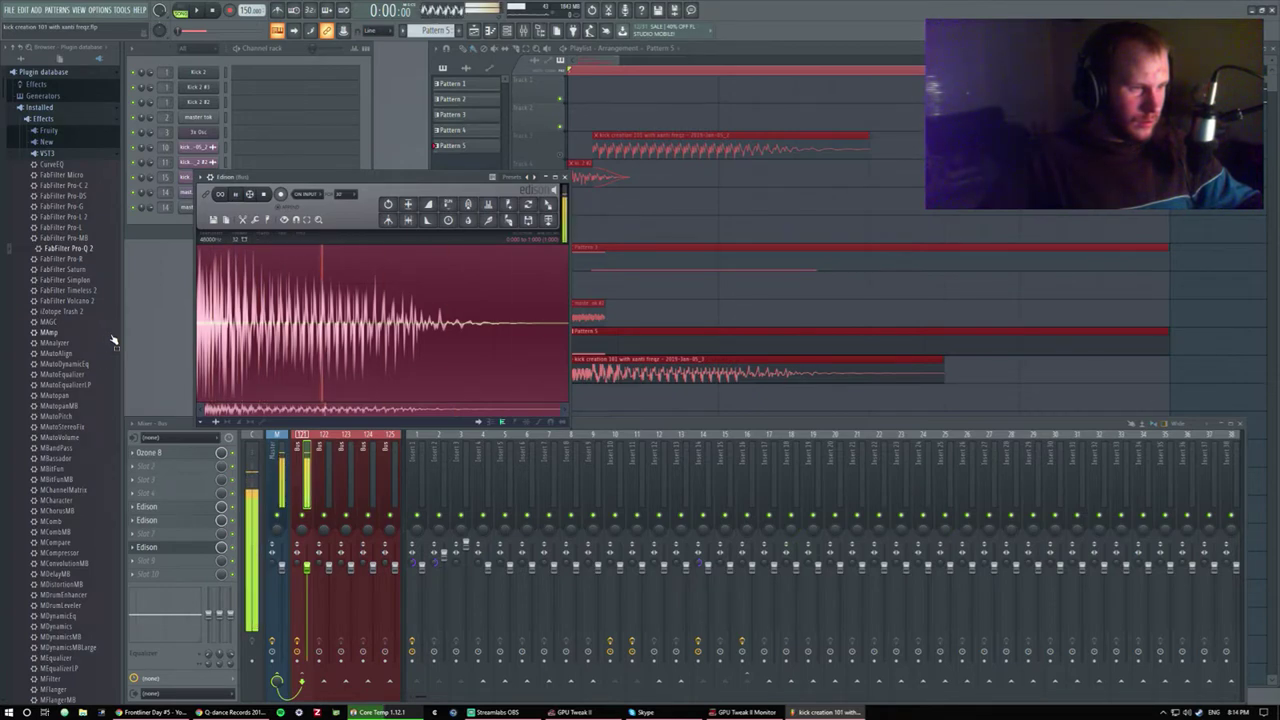
key("space")
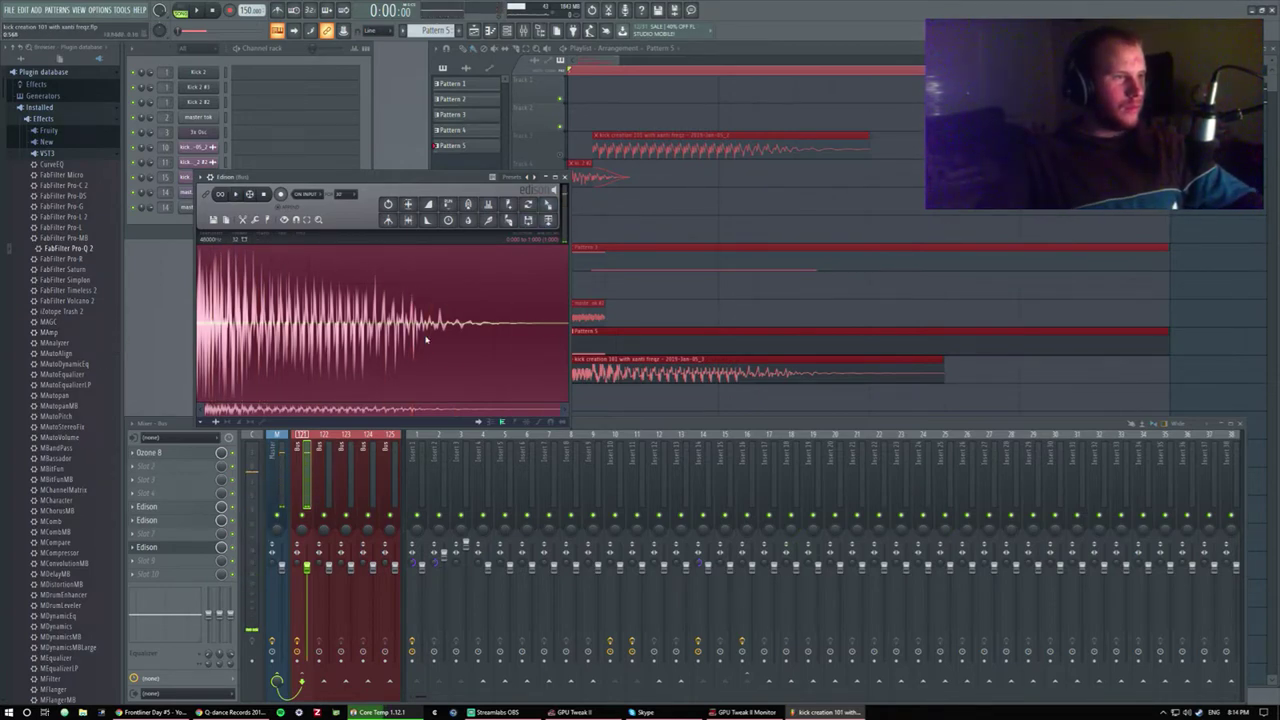
Turn on looped playback in Edison and audition a shortened selection of the kick's opening portion.
key("space")
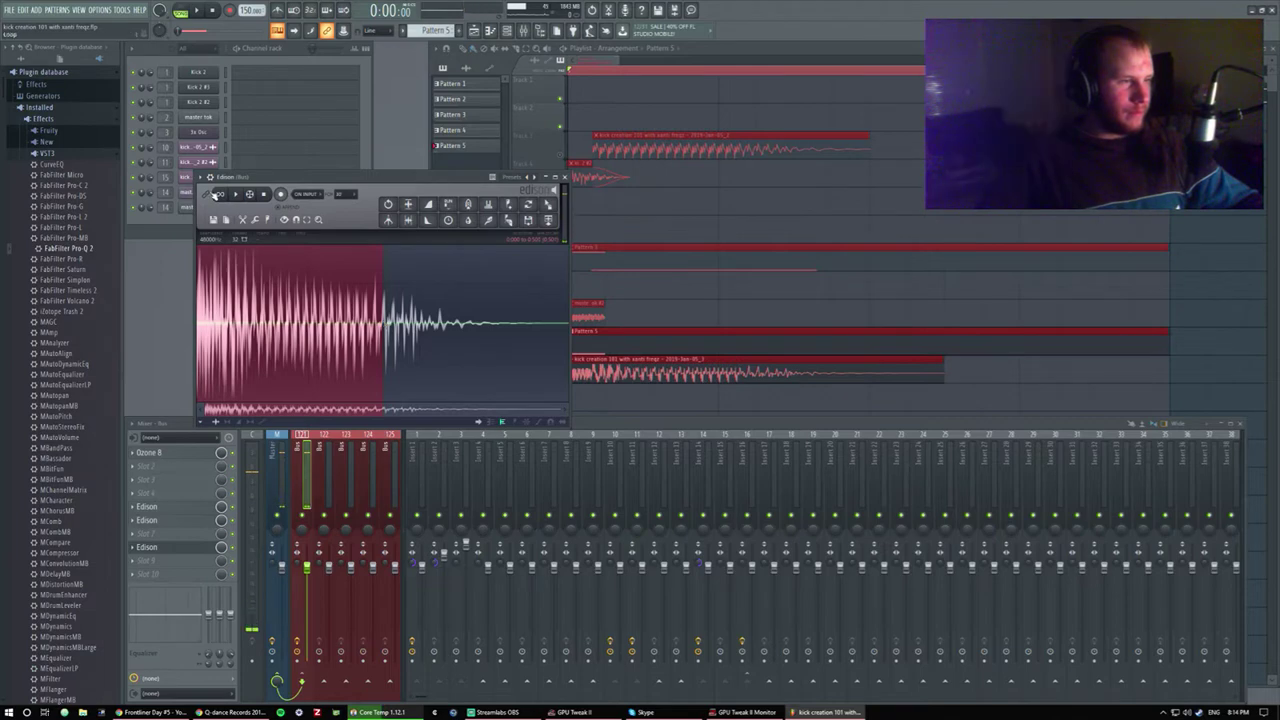
left_click(219, 195)
left_click_drag(383, 316, 345, 316)
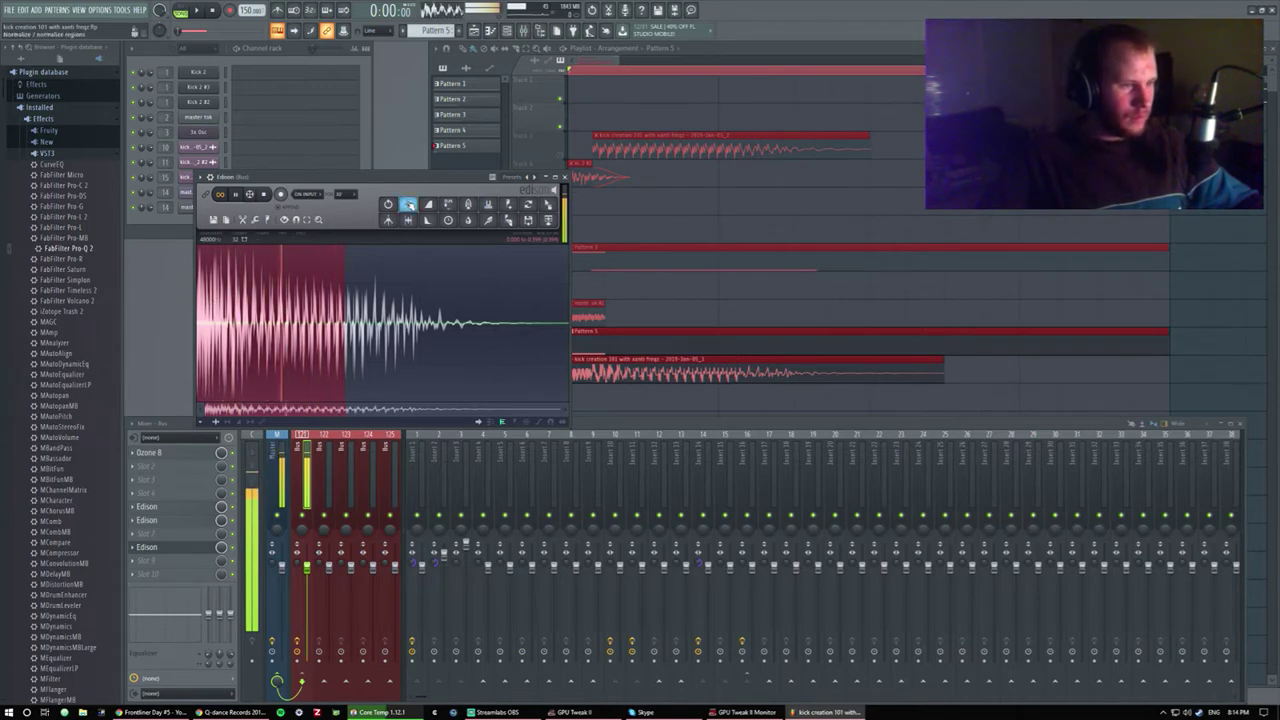
Place the entire Edison recording in the playlist as an audio clip at the start of Track 13.
key("ctrl+a")
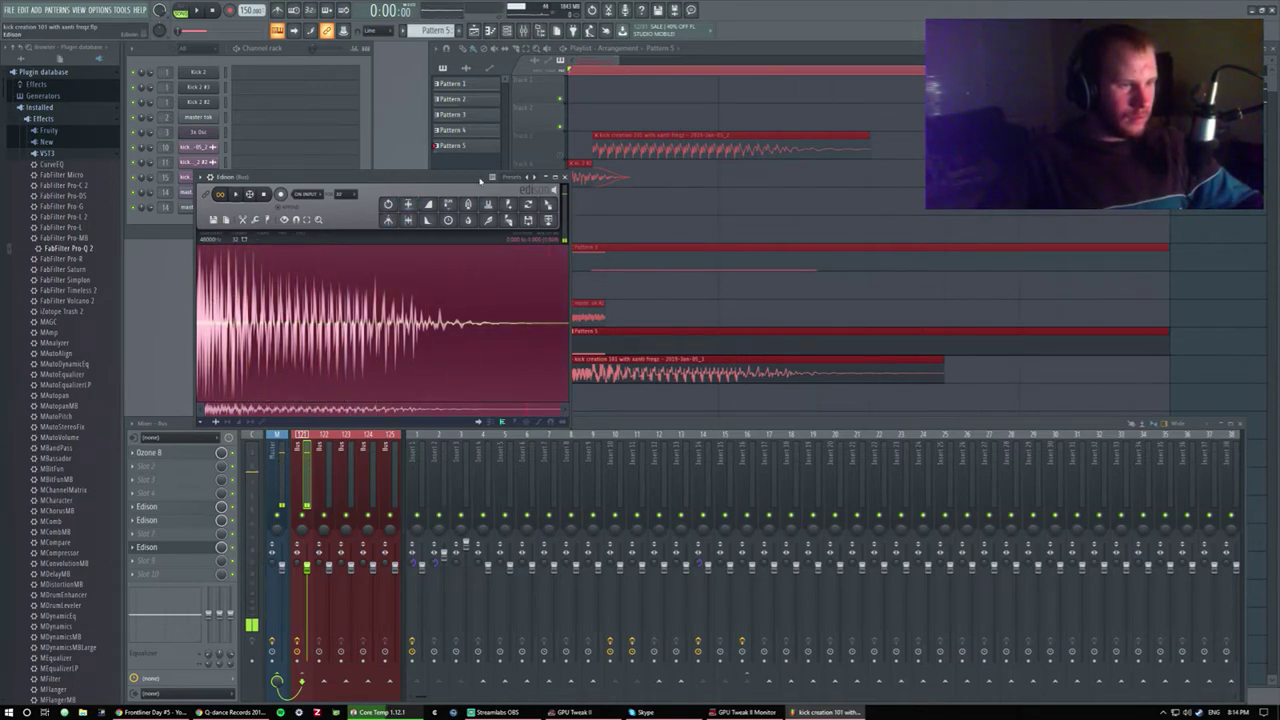
left_click_drag(390, 177, 411, 132)
left_click_drag(497, 162, 596, 425)
scroll(565, 448, "up", 2)
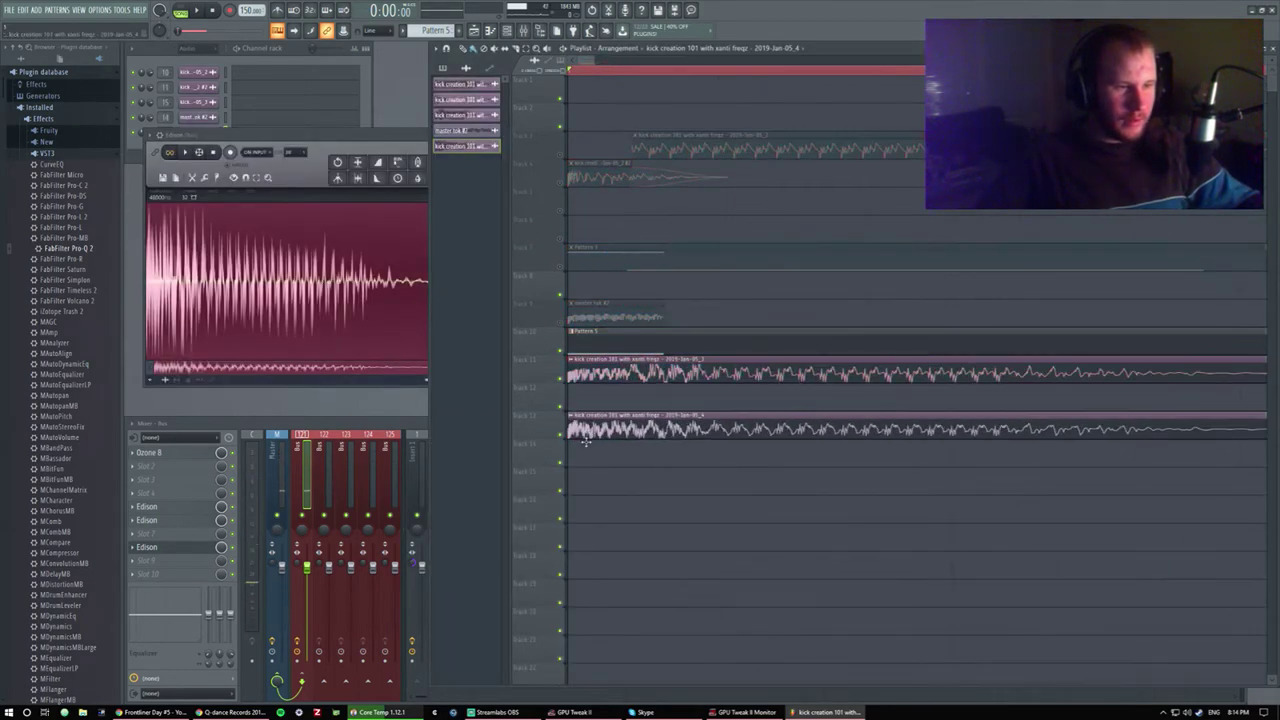
left_click_drag(600, 362, 566, 356)
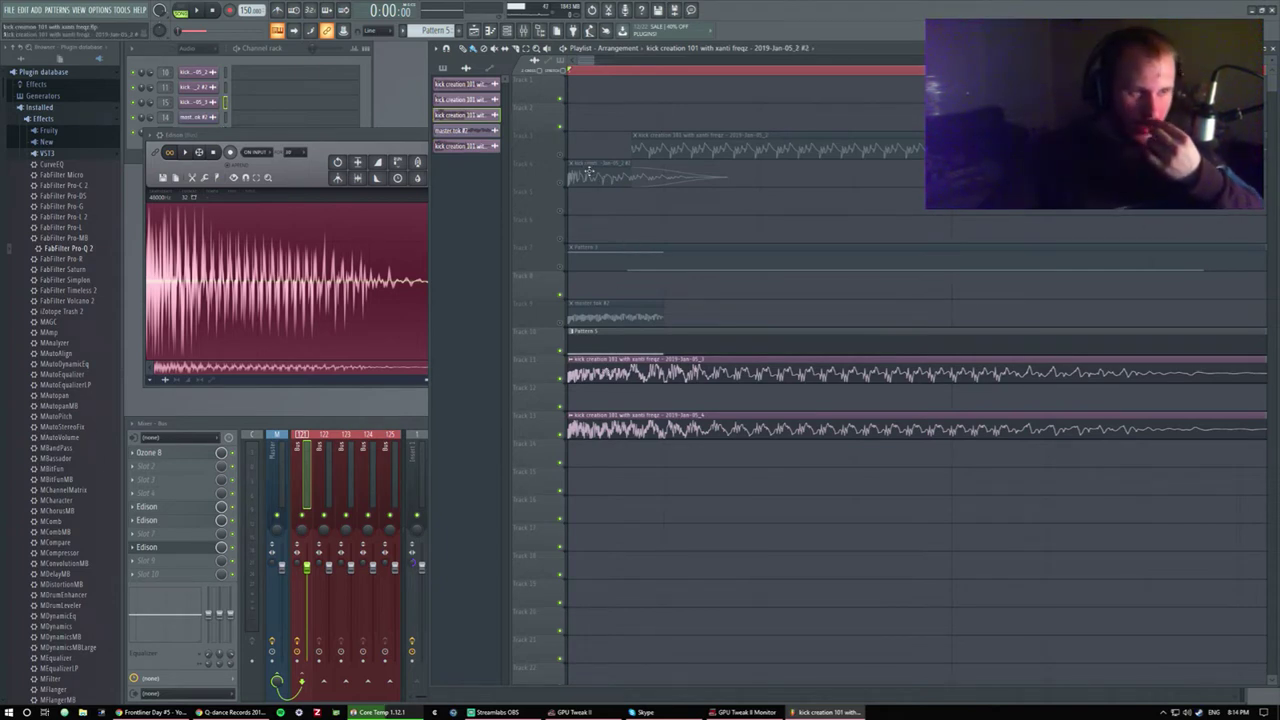
Undo the move of the Track 4 clip, and enlarge Track 11 to inspect its kick waveform before restoring its height.
left_click_drag(590, 172, 590, 135)
key("ctrl+z")
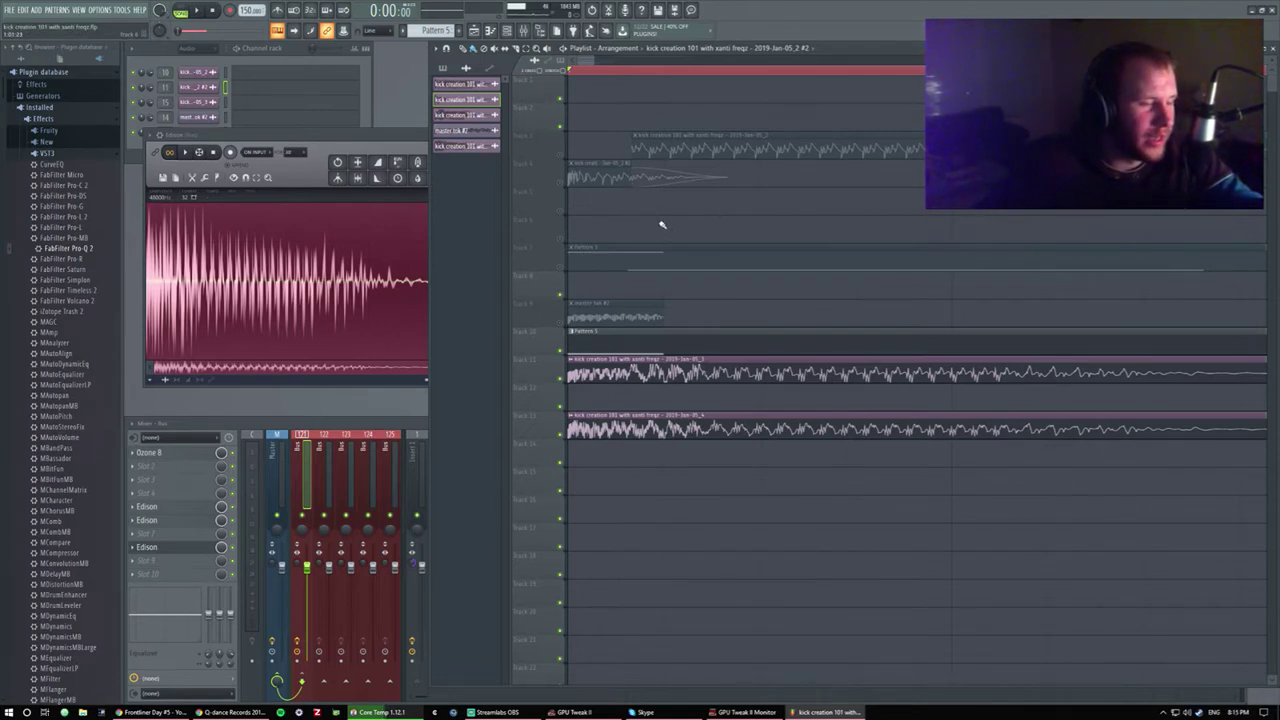
left_click(618, 371)
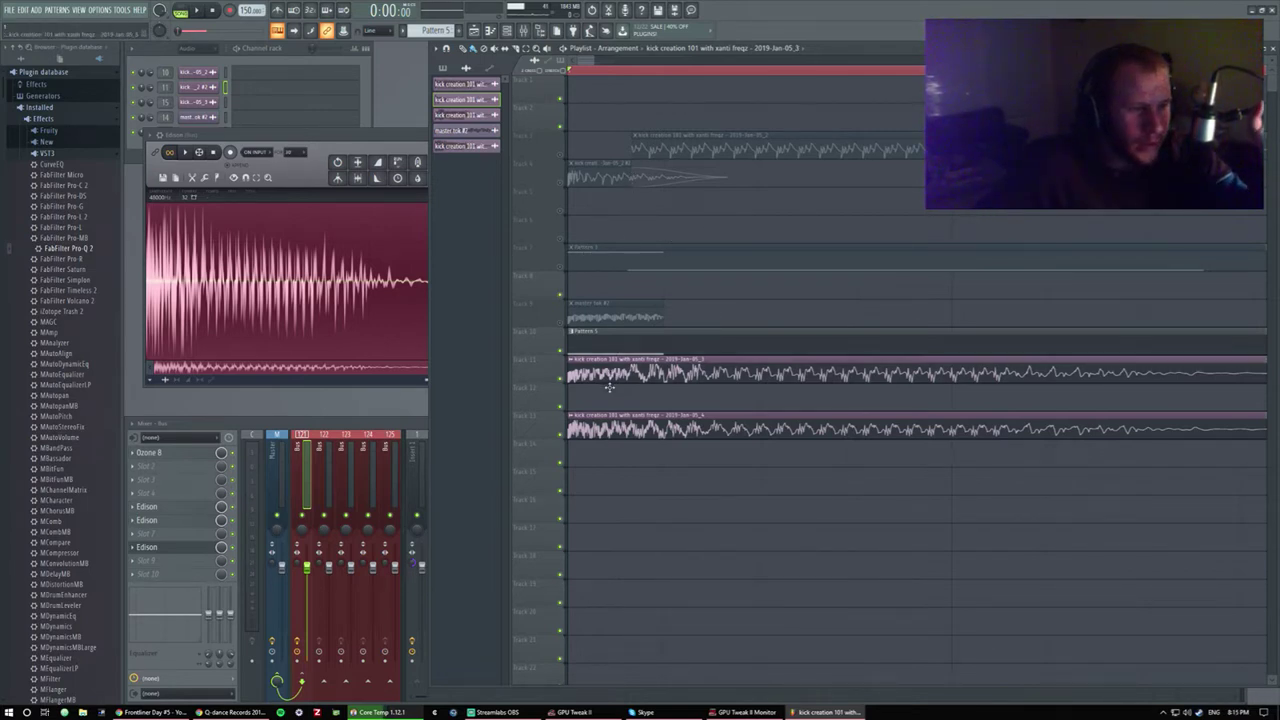
left_click_drag(540, 391, 536, 450)
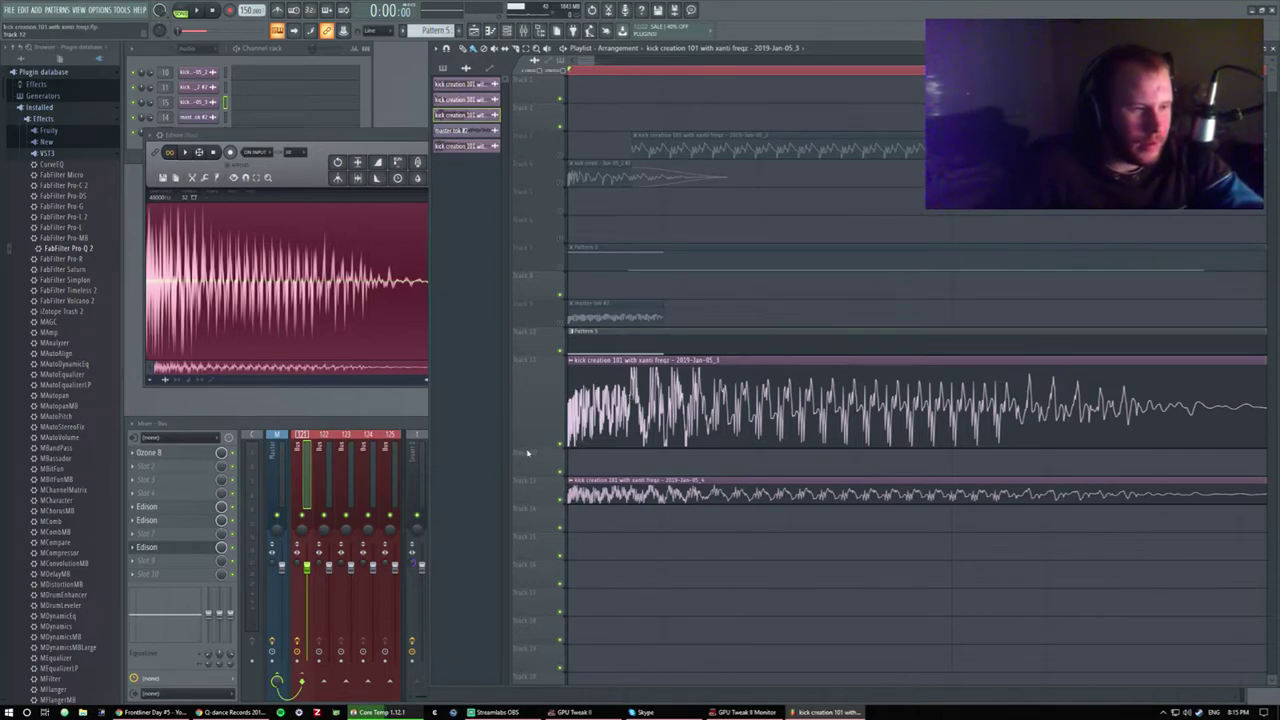
left_click_drag(528, 453, 536, 383)
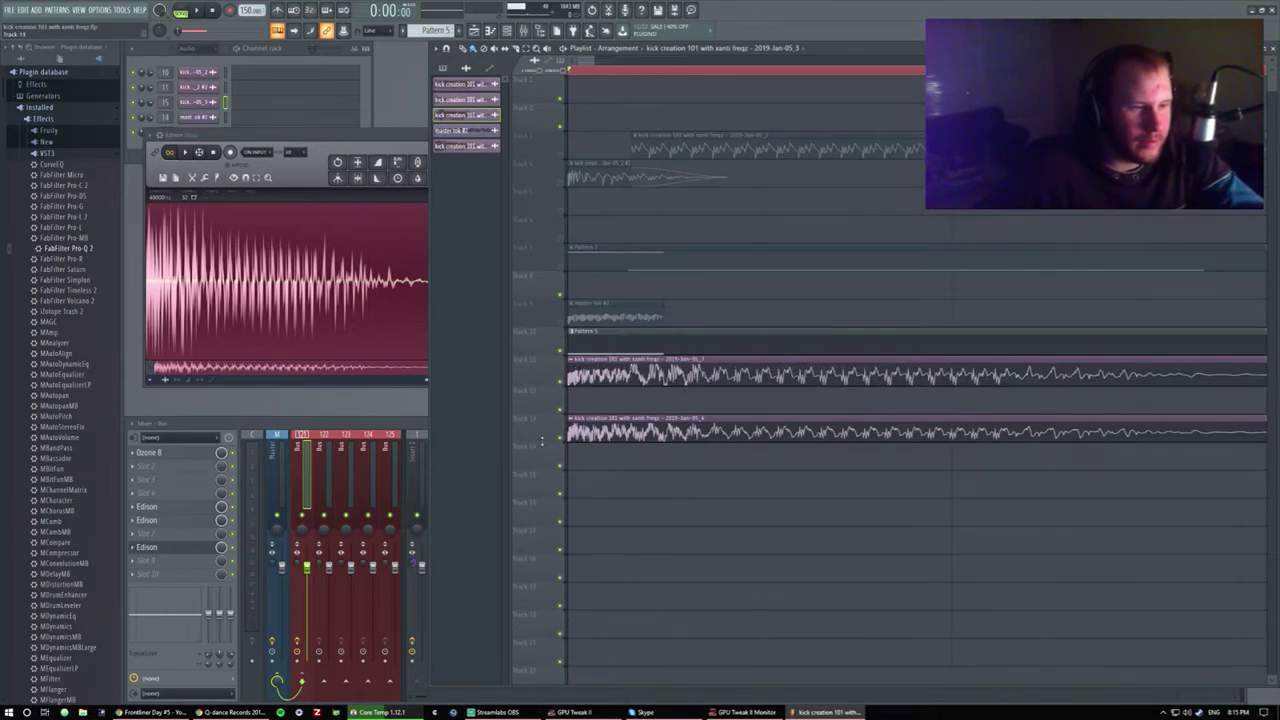
Enlarge Track 13 in the playlist to inspect the new kick clip's waveform in detail.
left_click_drag(541, 443, 545, 562)
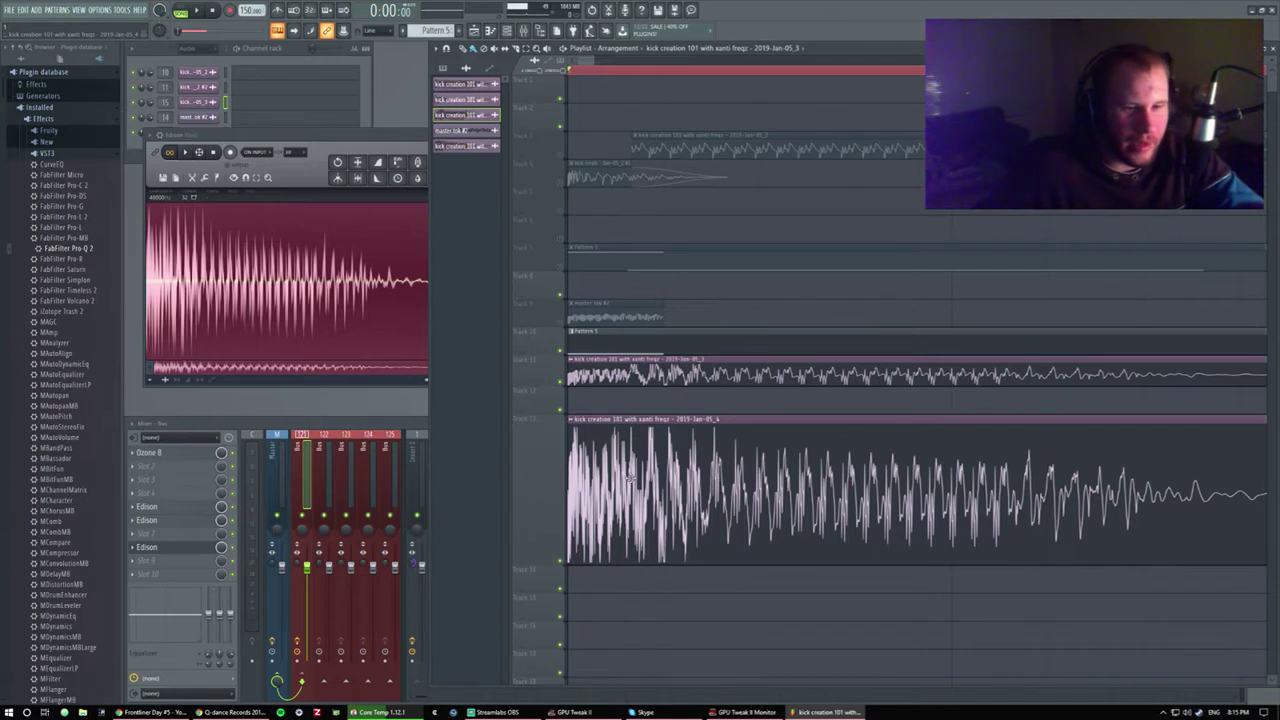
scroll(703, 543, "down", 3)
scroll(586, 538, "up", 2)
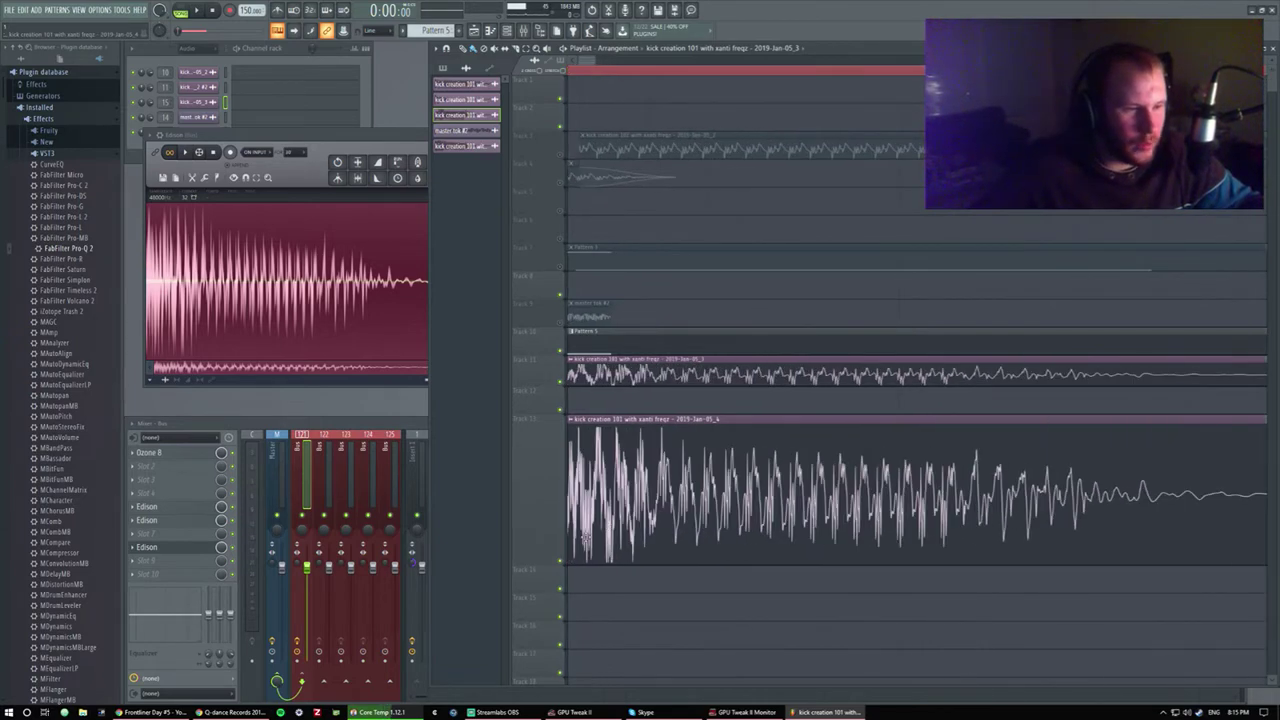
scroll(620, 476, "up", 2)
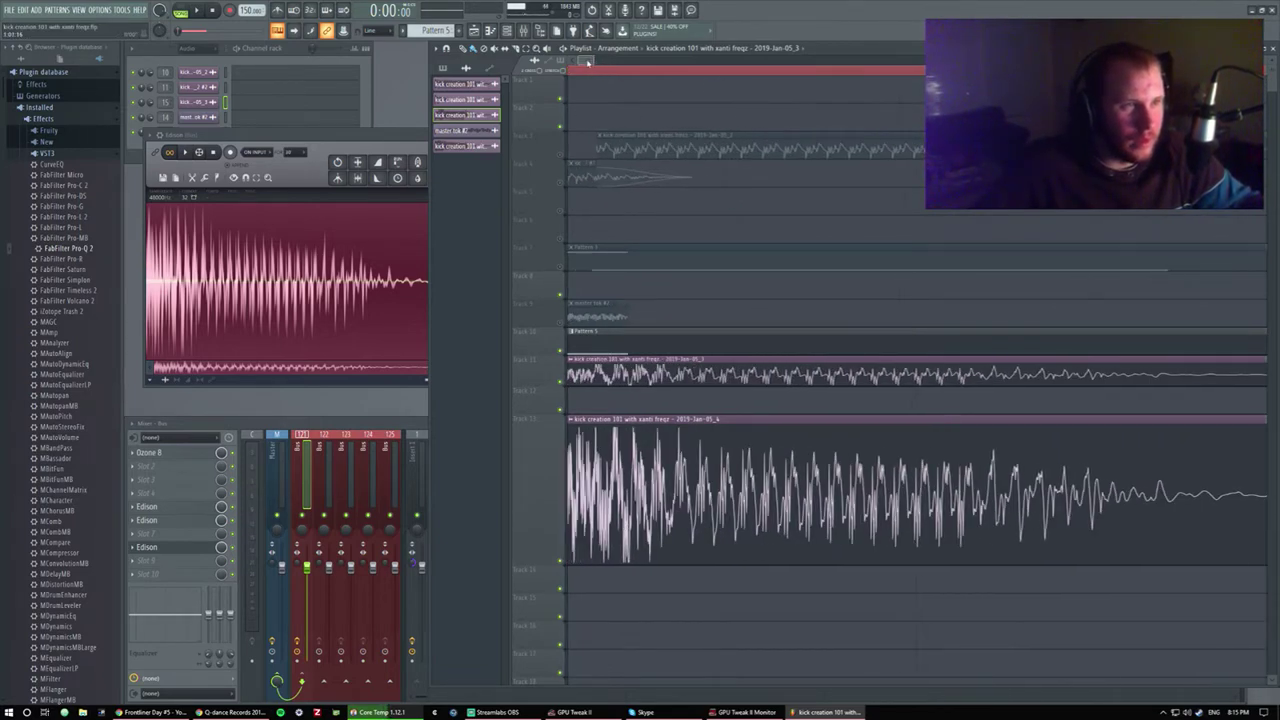
Mute Track 11 and audition the new kick clip on Track 13 by itself.
left_click(561, 386)
key("space")
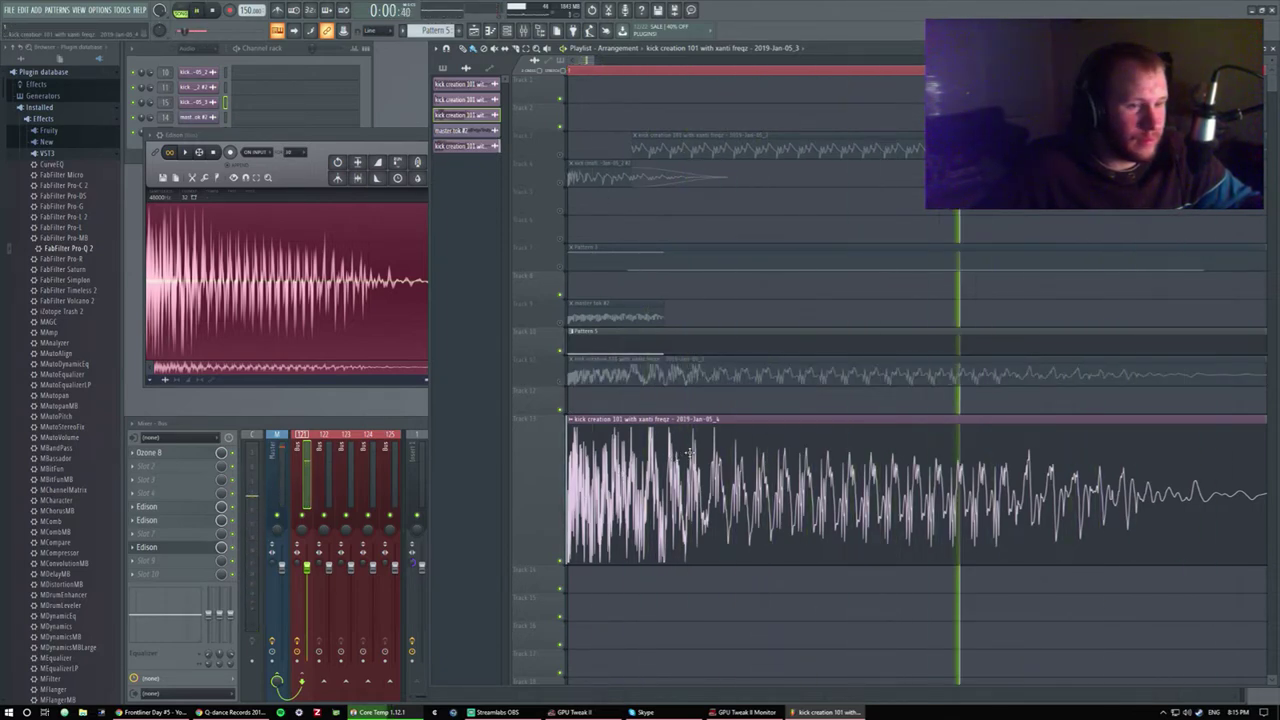
scroll(676, 455, "down", 2)
key("space")
Audition the Track 13 kick looped over a short playlist time selection, and clear that selection.
left_click_drag(570, 70, 848, 83)
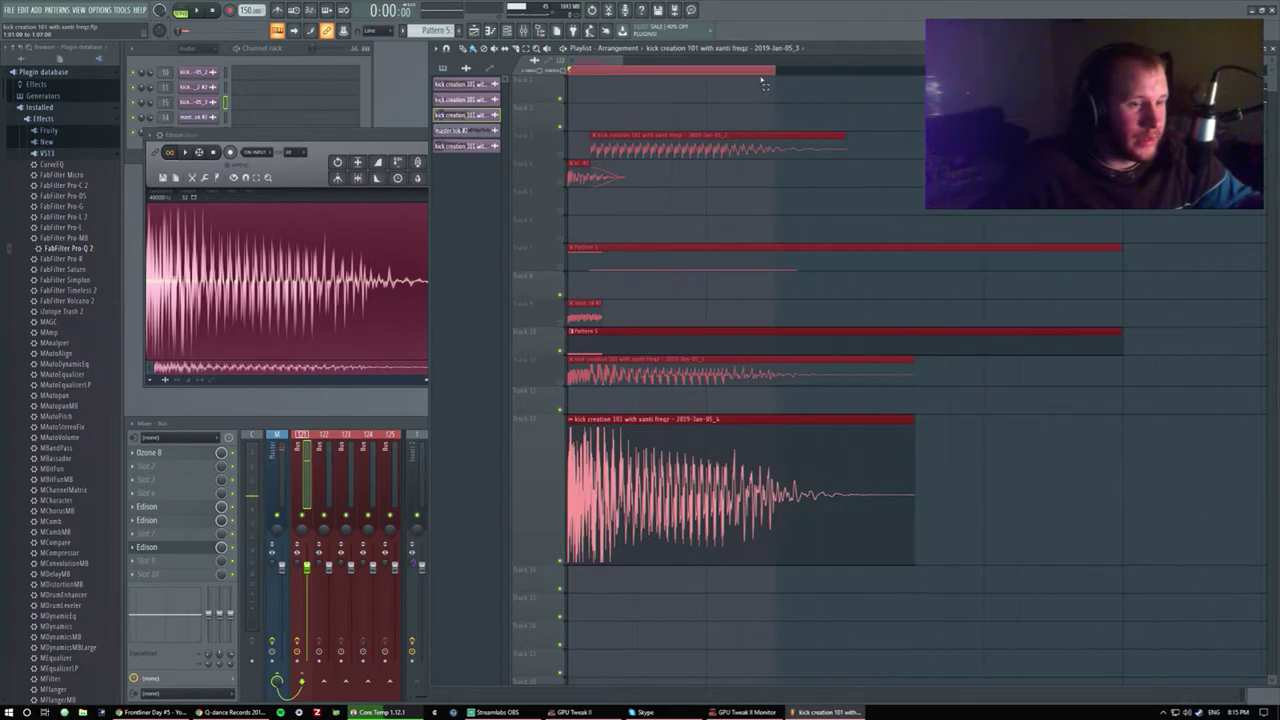
key("space")
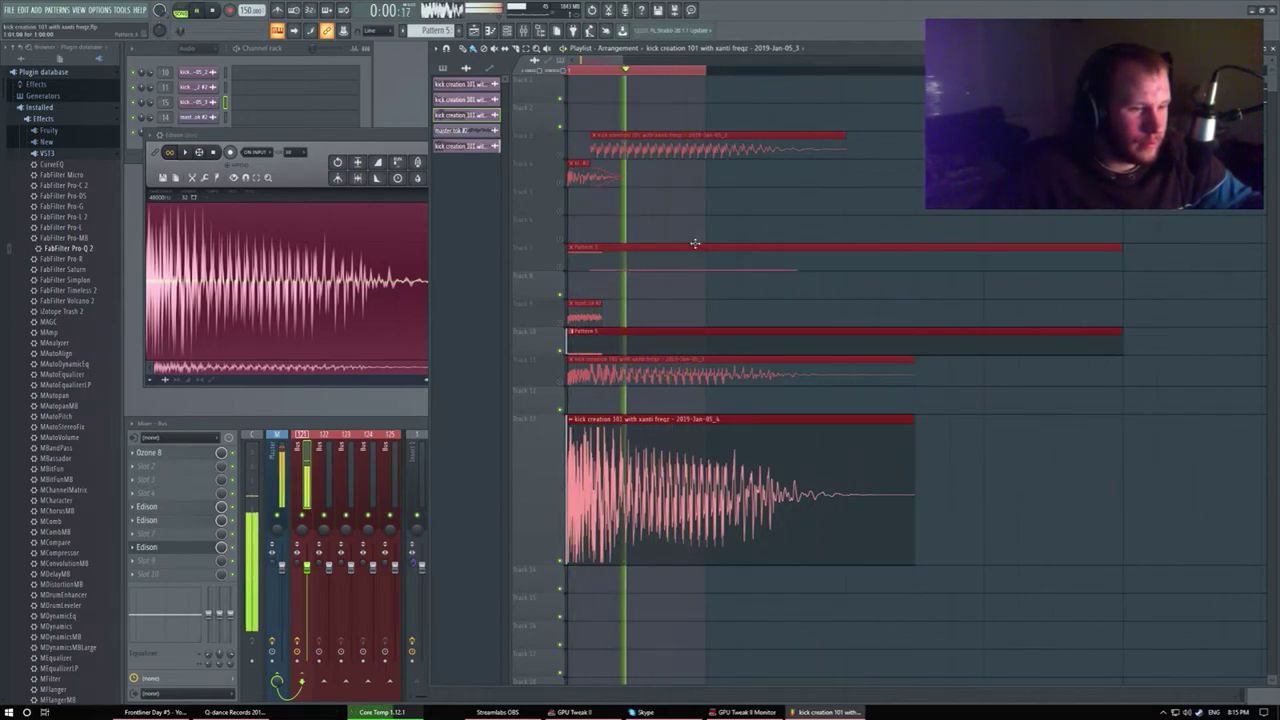
scroll(648, 336, "up", 2)
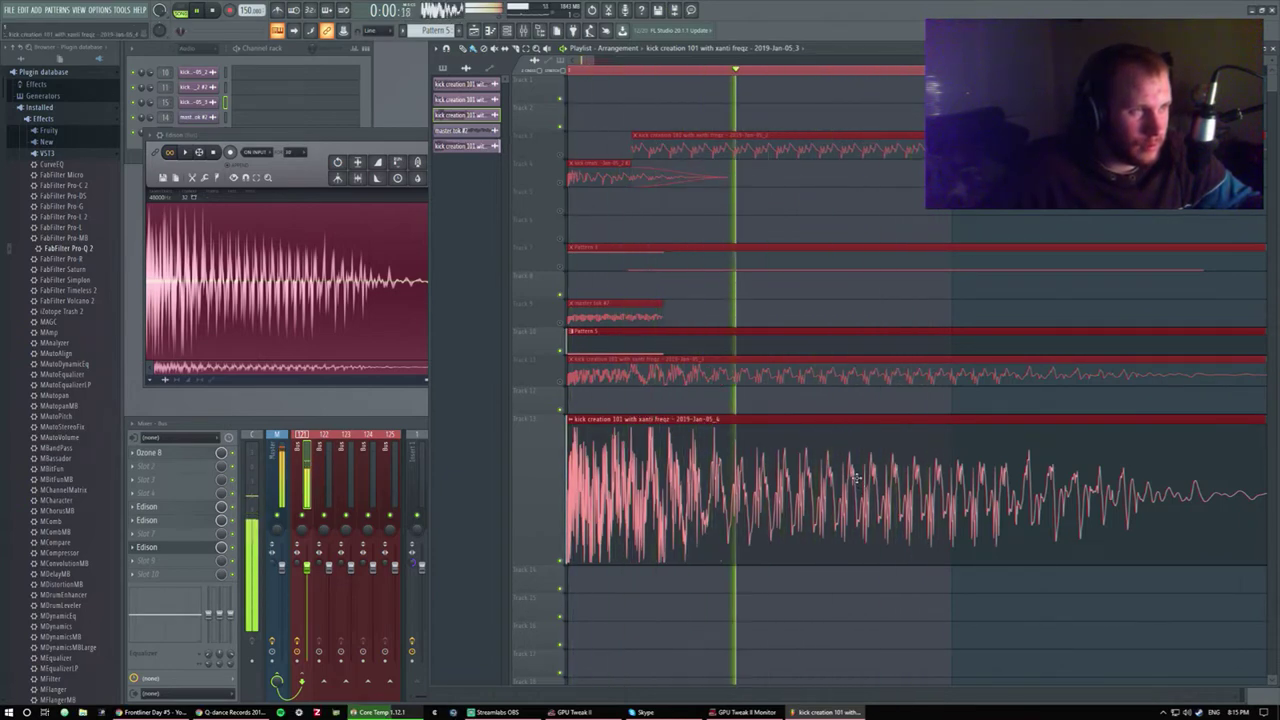
scroll(856, 474, "down", 3)
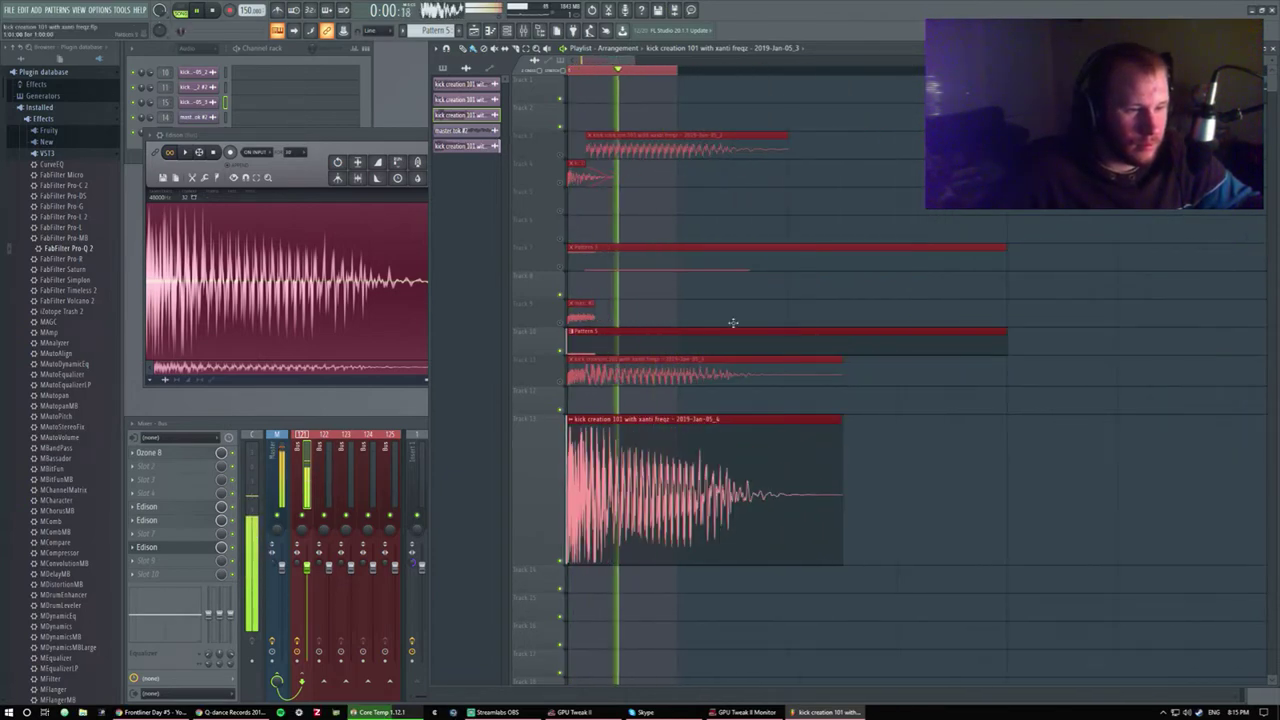
left_click(681, 74)
key("space")
scroll(577, 414, "down", 2)
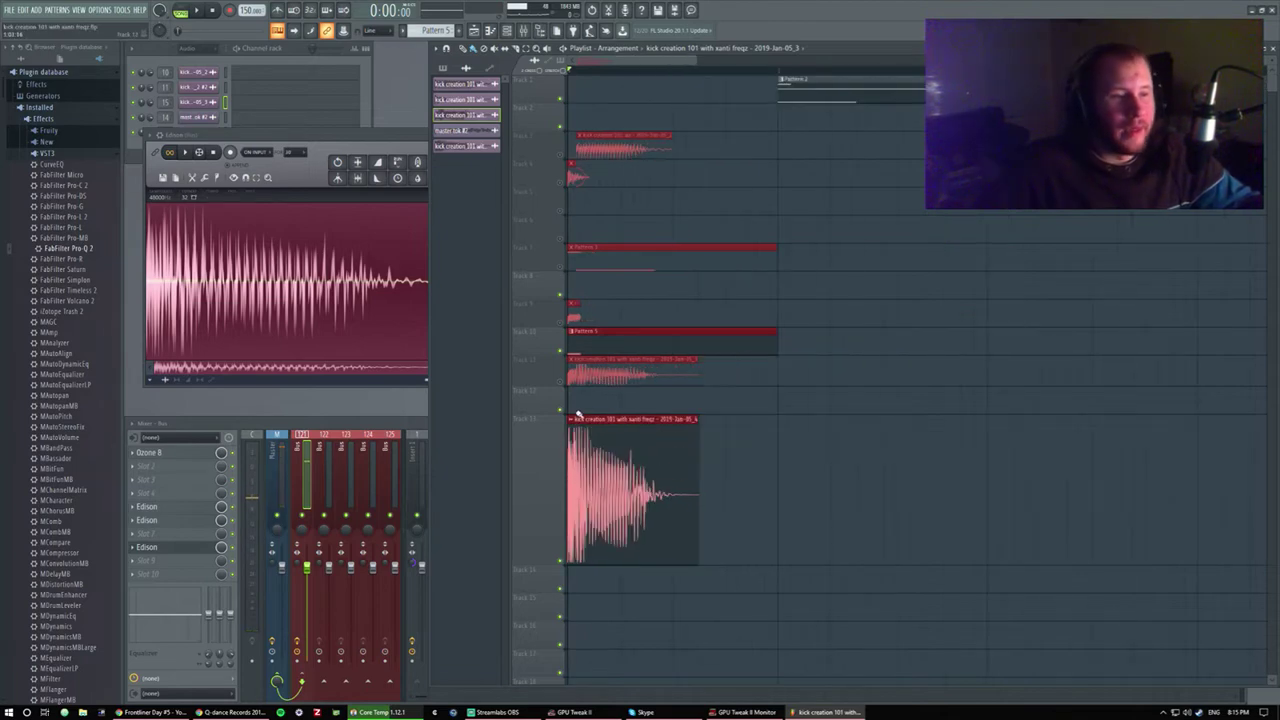
Loop nearly the whole first bar, close Edison, and audition Track 11's kick with Track 13 muted.
left_click_drag(765, 77, 770, 77)
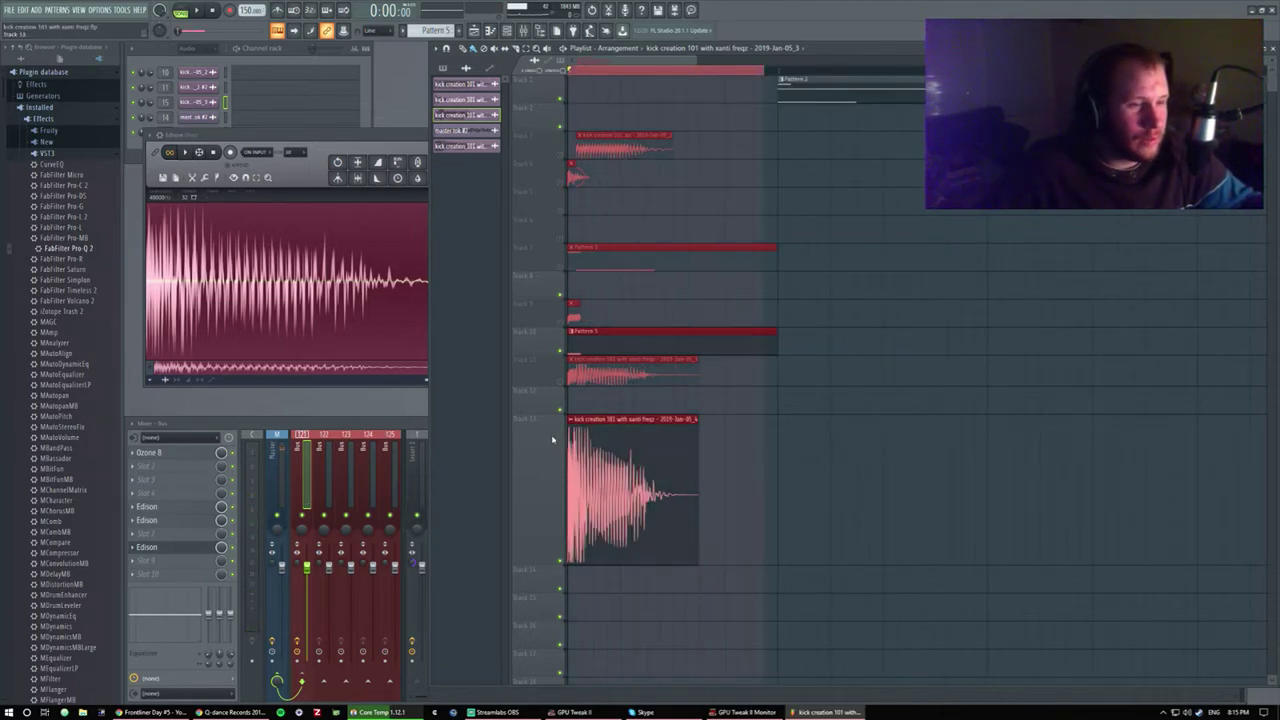
scroll(545, 455, "up", 3)
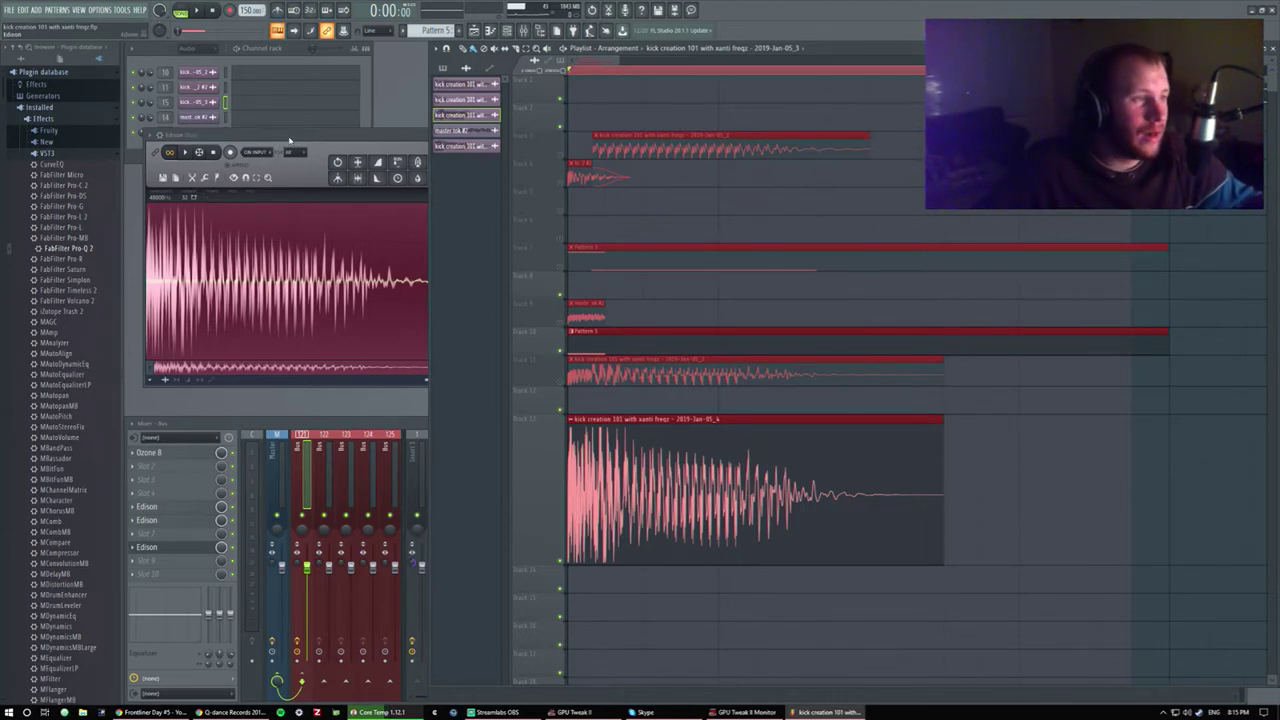
left_click(515, 137)
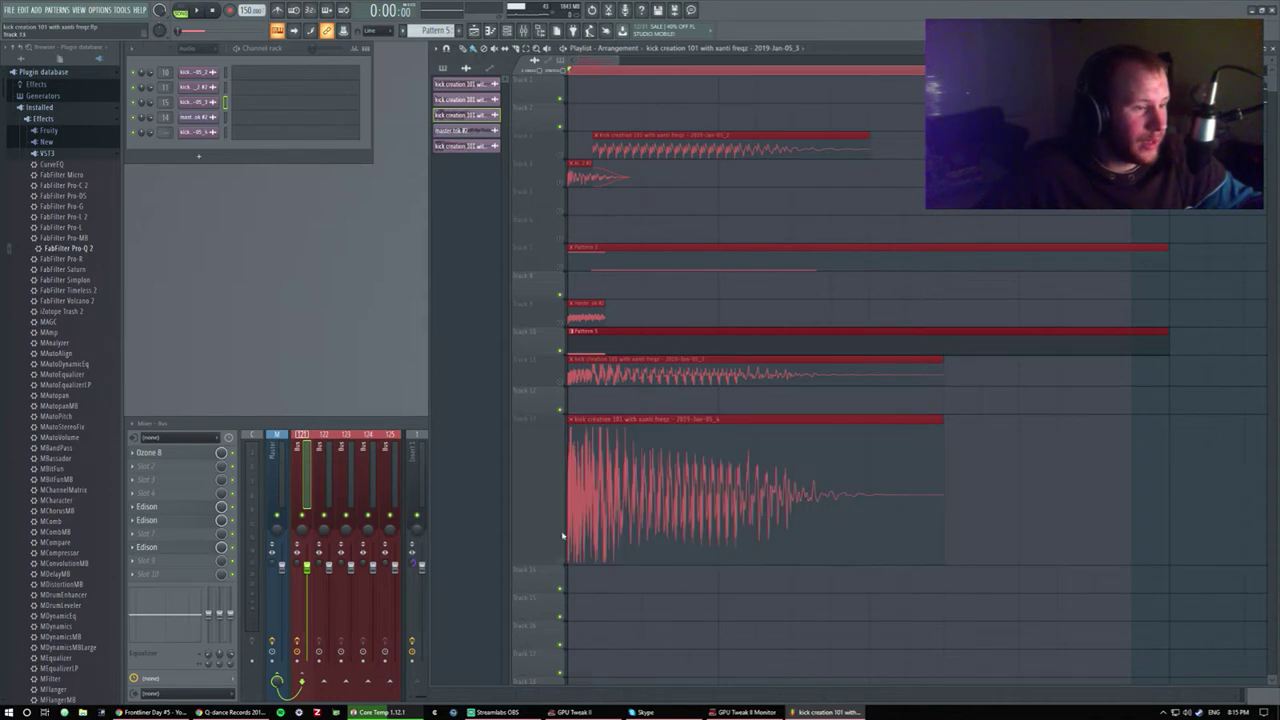
key("space")
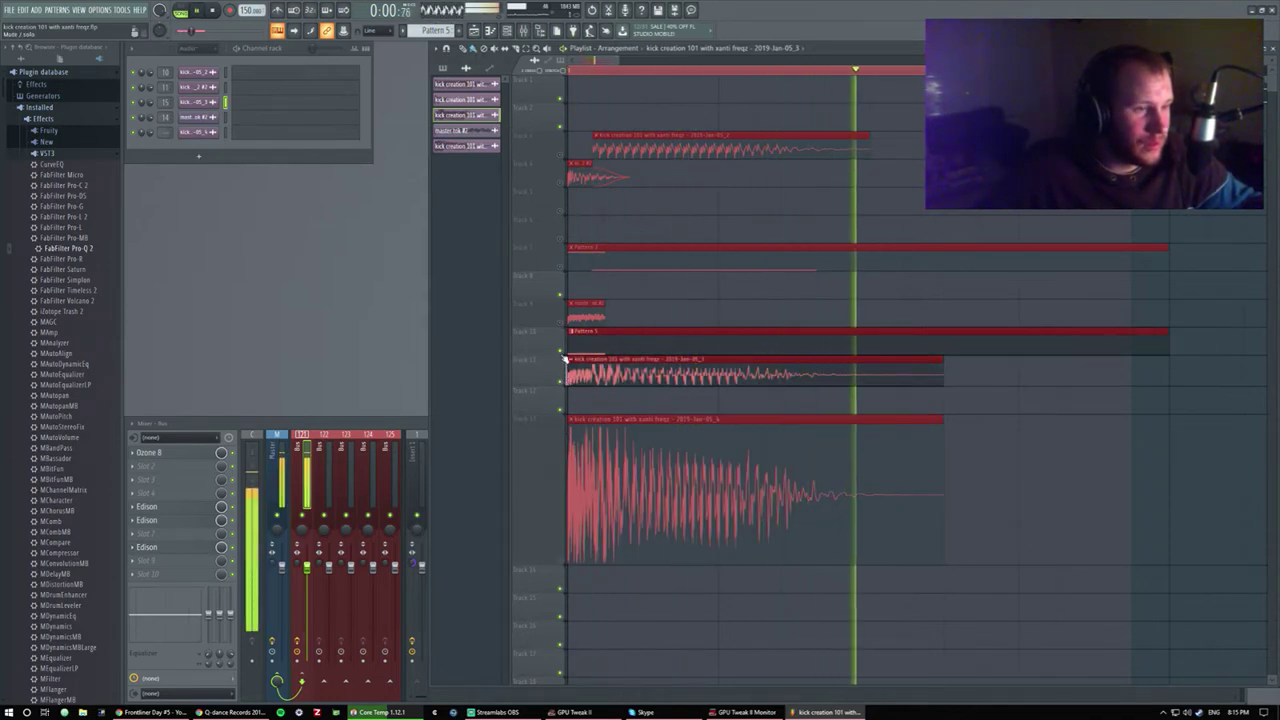
Load FabFilter Pro-Q 2 into the first effect slot of mixer Insert 15.
double_click(375, 418)
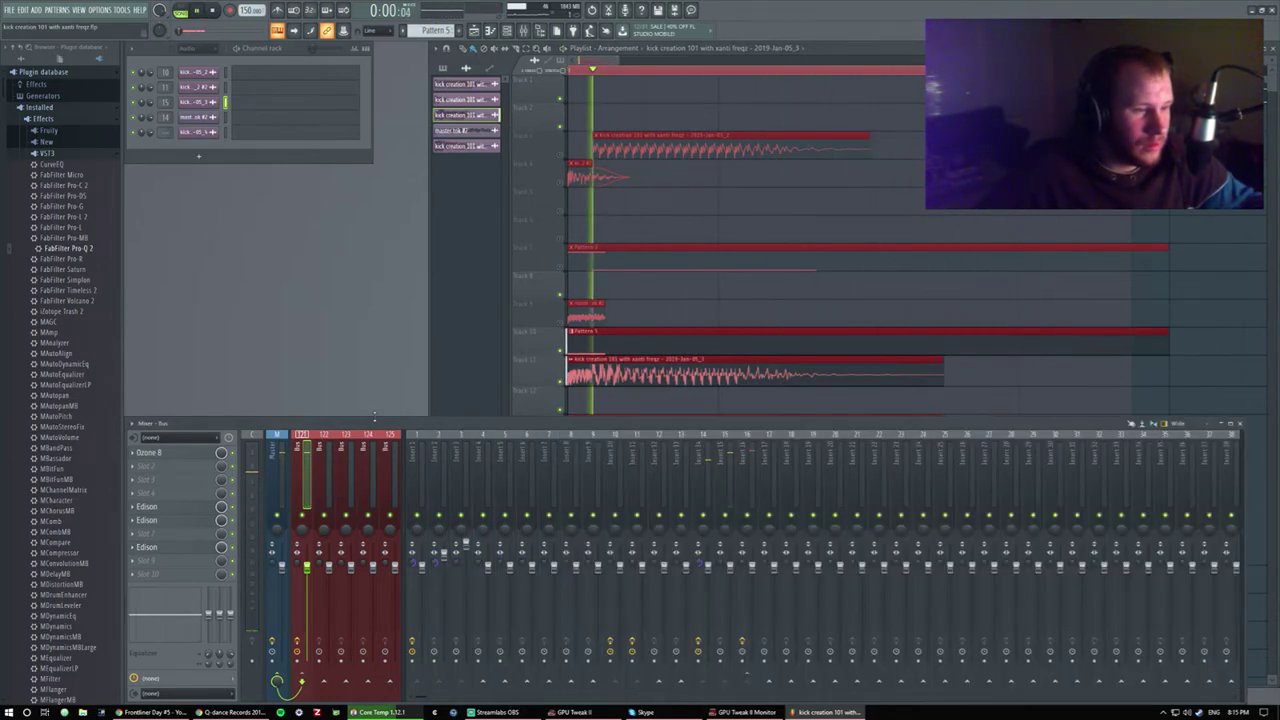
left_click(728, 468)
key("space")
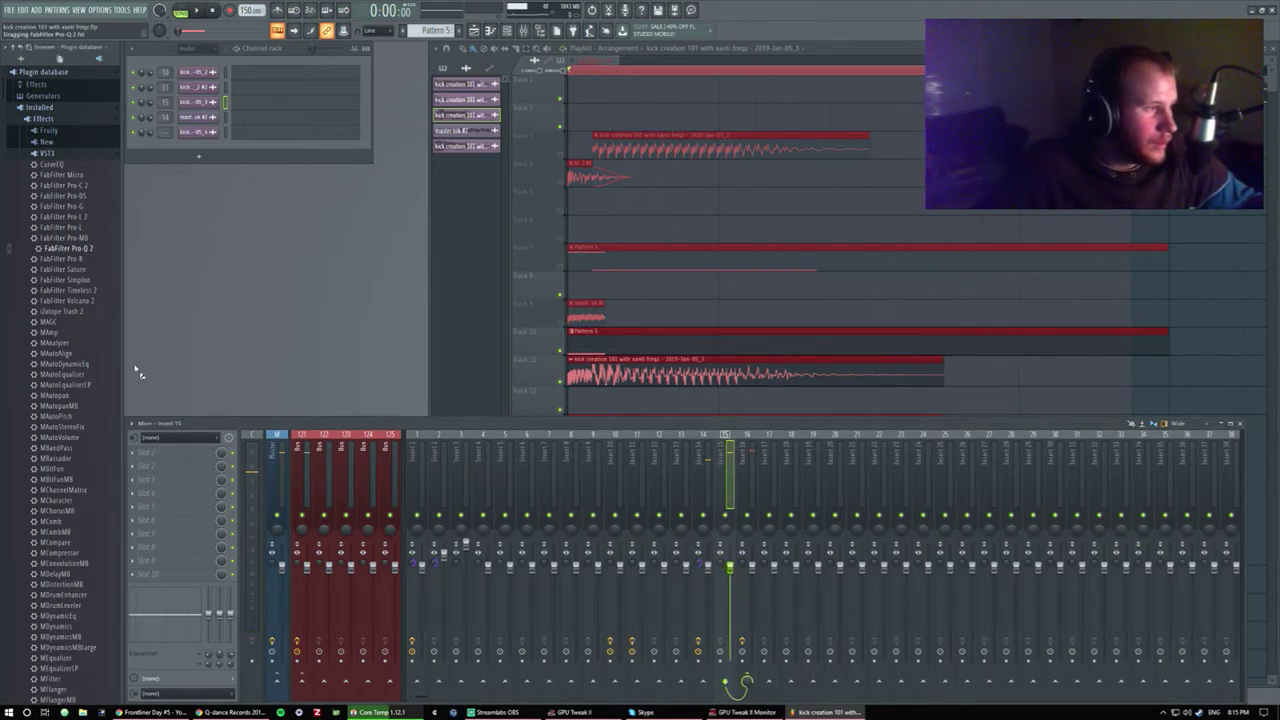
left_click_drag(139, 372, 160, 452)
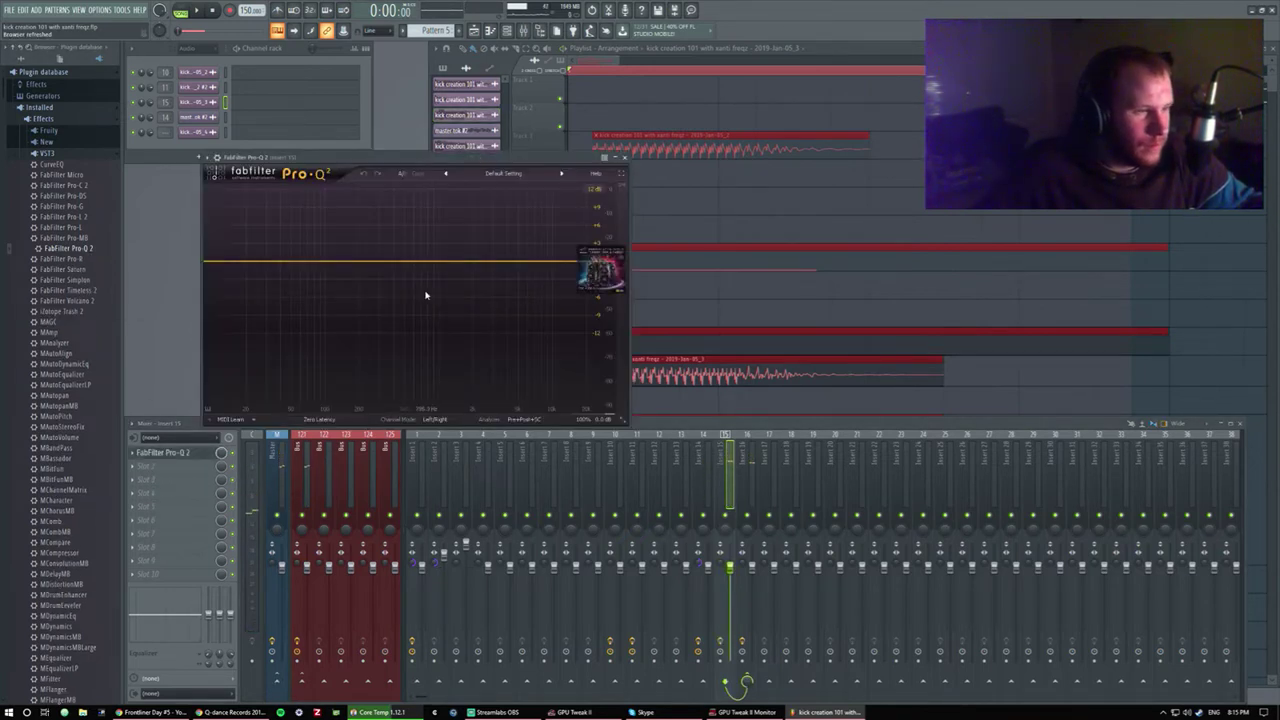
Add a midrange bell band in Pro-Q 2, level it at 0 dB, and play the loop to monitor the kick's spectrum.
left_click_drag(415, 262, 429, 243)
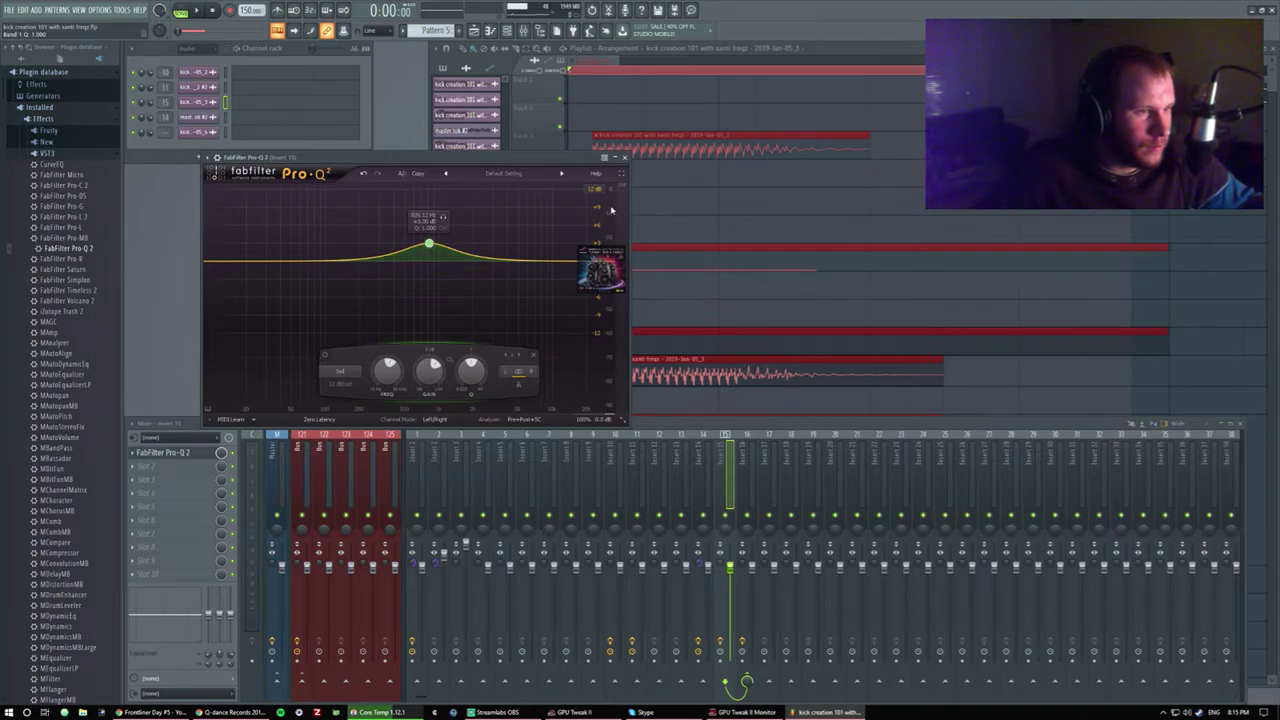
key("space")
left_click_drag(429, 243, 422, 261)
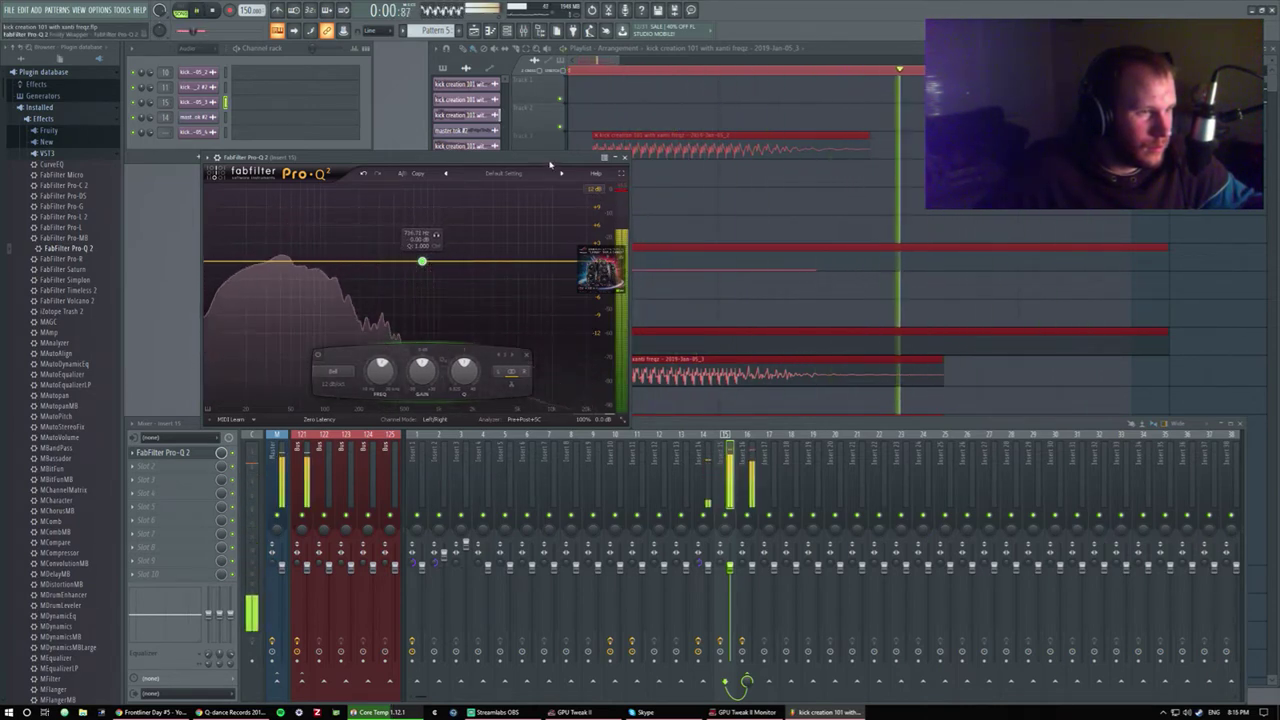
mouse_move(549, 163)
left_mouse_down()
mouse_move(547, 125)
mouse_move(667, 214)
mouse_move(587, 151)
mouse_move(532, 160)
left_mouse_up()
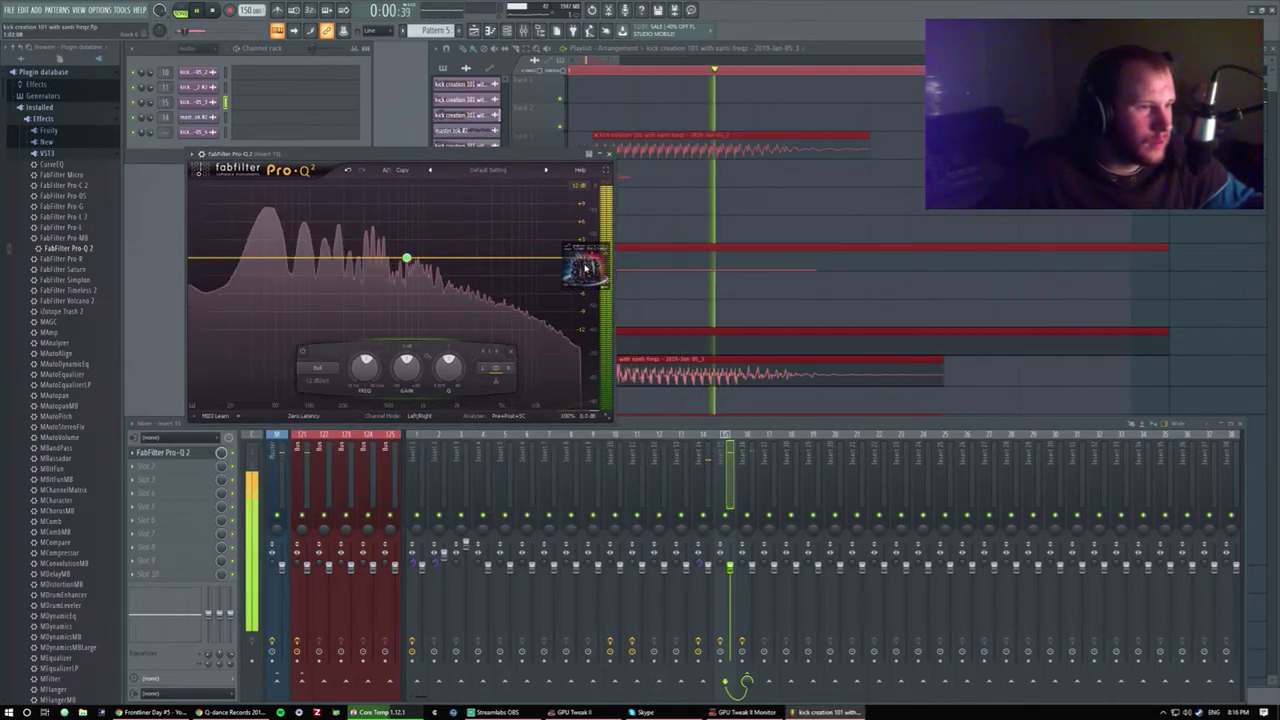
left_click(211, 454)
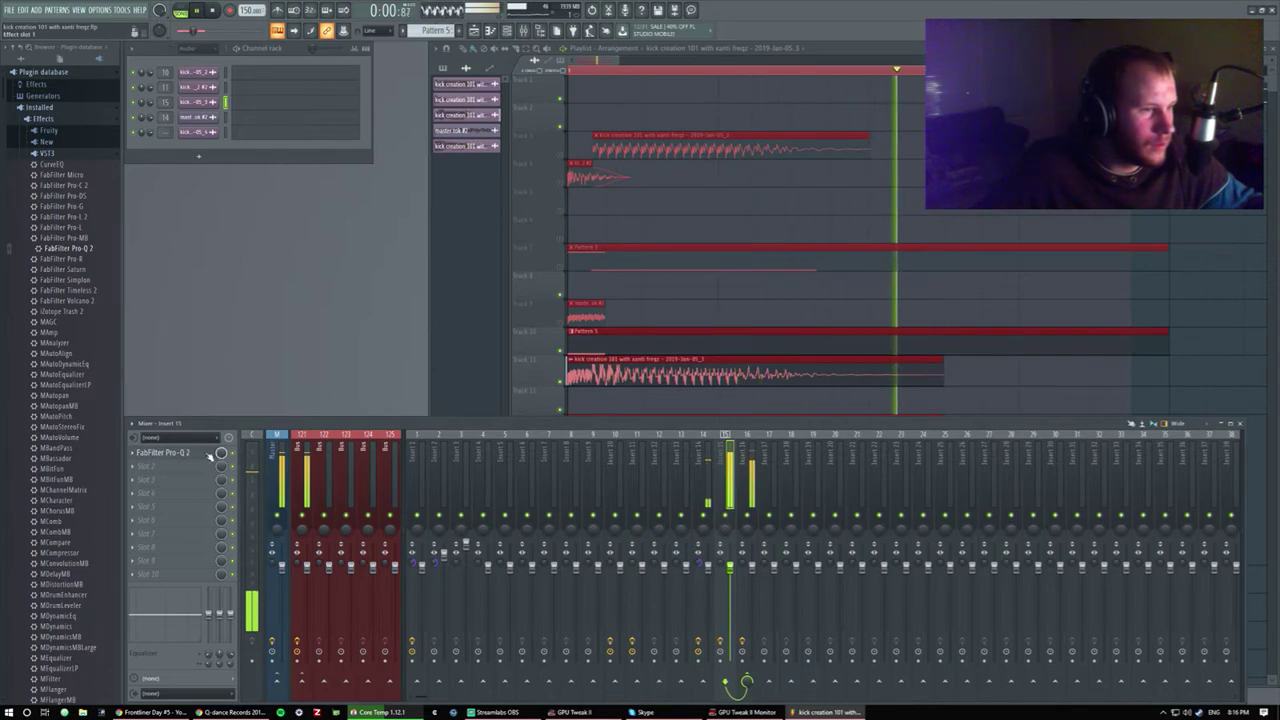
left_click(211, 454)
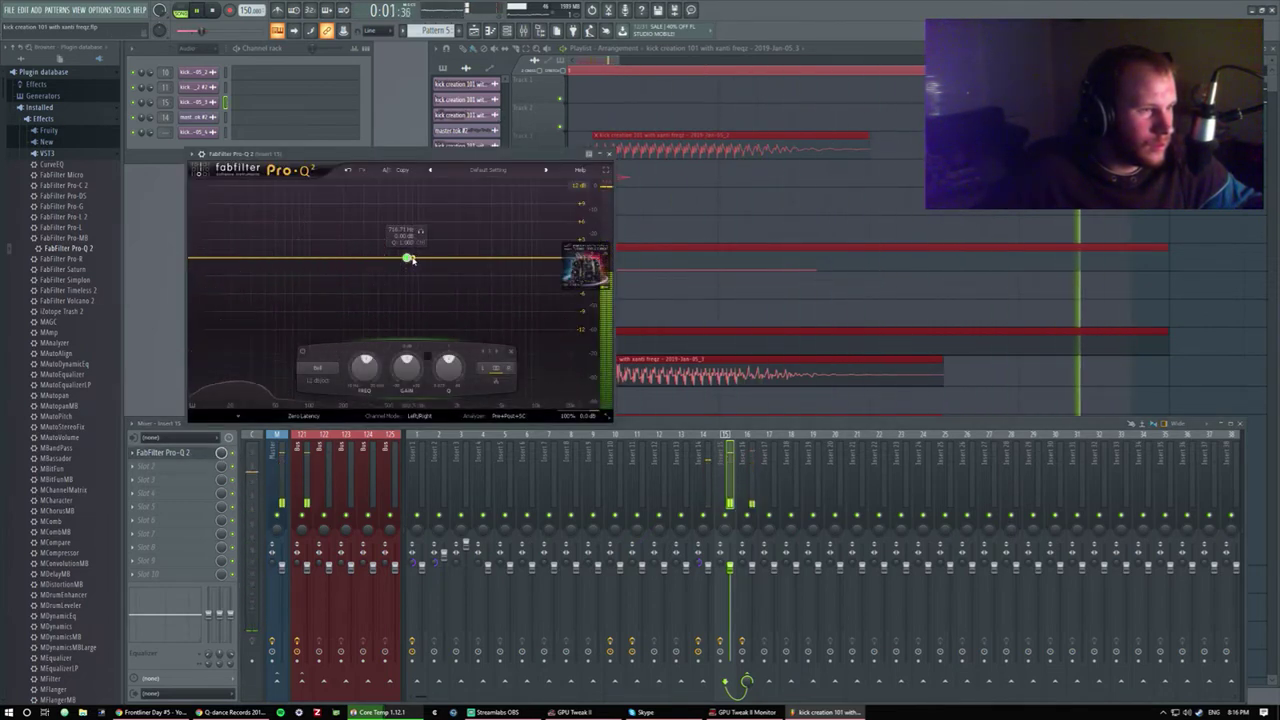
Boost the midrange bell by about 1.5 dB and add a second slight boost just below it in frequency.
left_click_drag(409, 259, 409, 250)
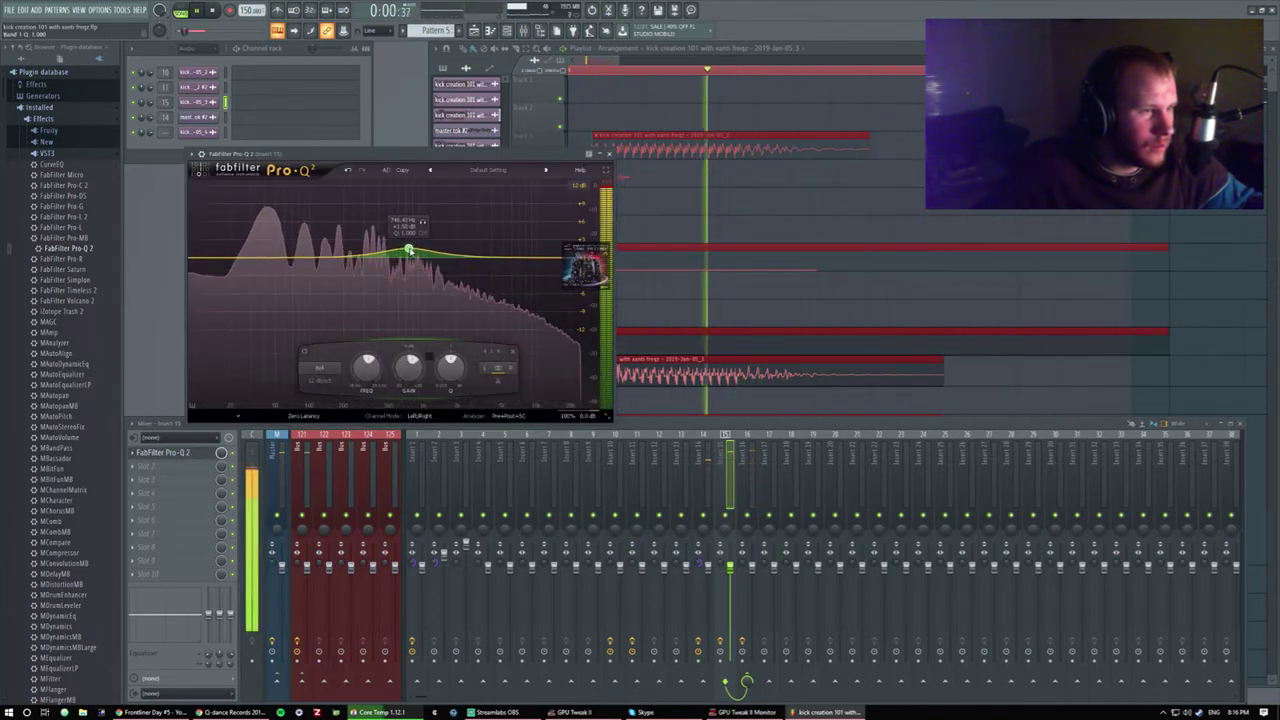
left_click_drag(409, 250, 379, 250)
scroll(379, 250, "down", 3)
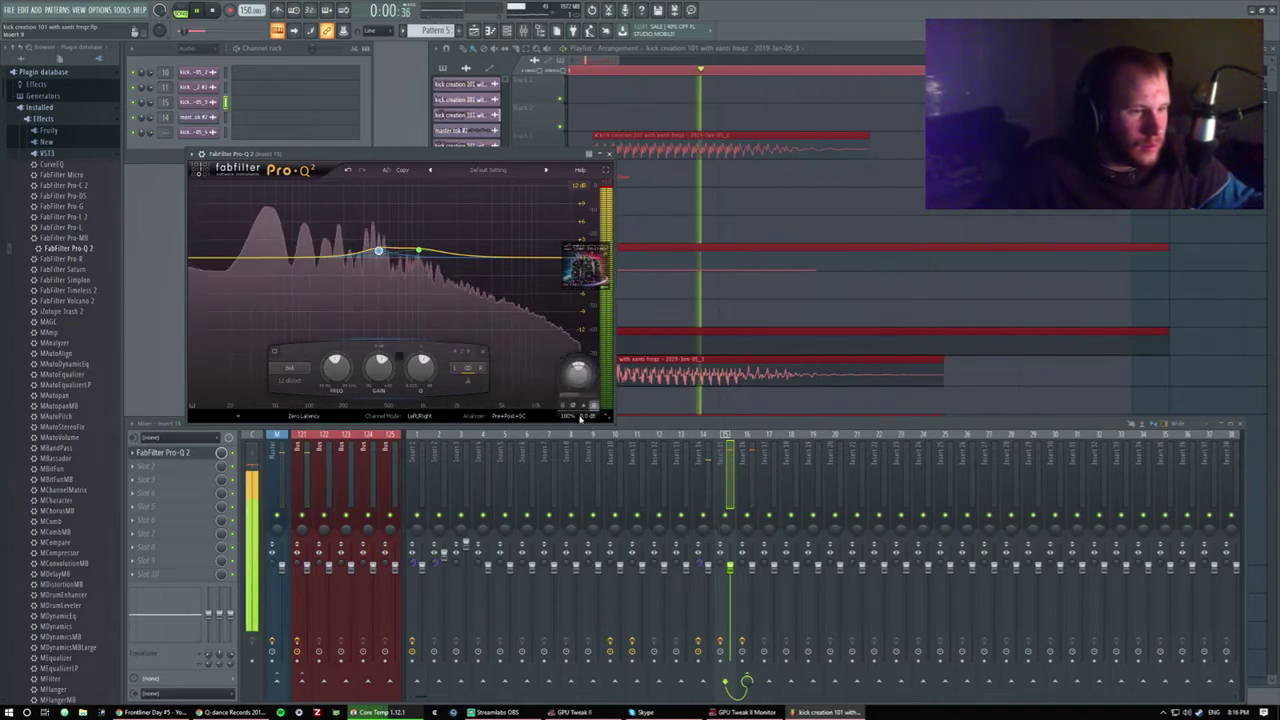
Raise Pro-Q 2's output level to about +1.6 dB while the kick loops, and close the plugin.
scroll(578, 375, "up", 2)
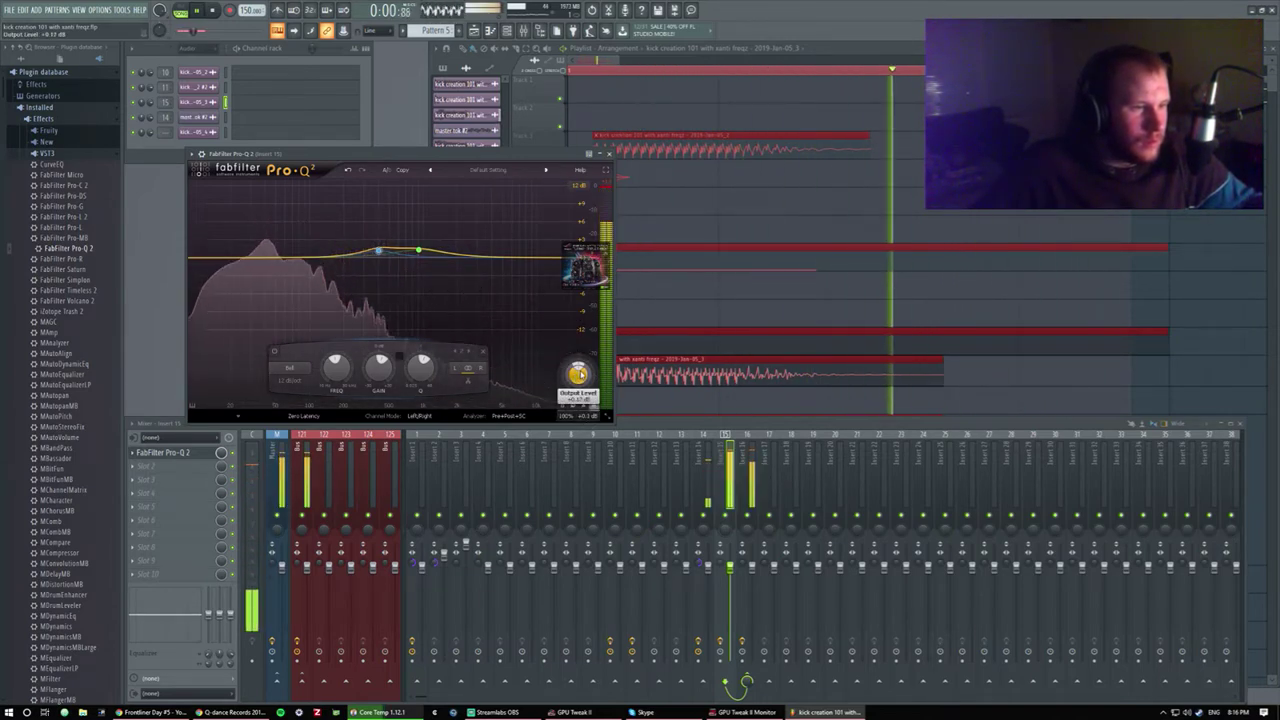
scroll(578, 375, "up", 5)
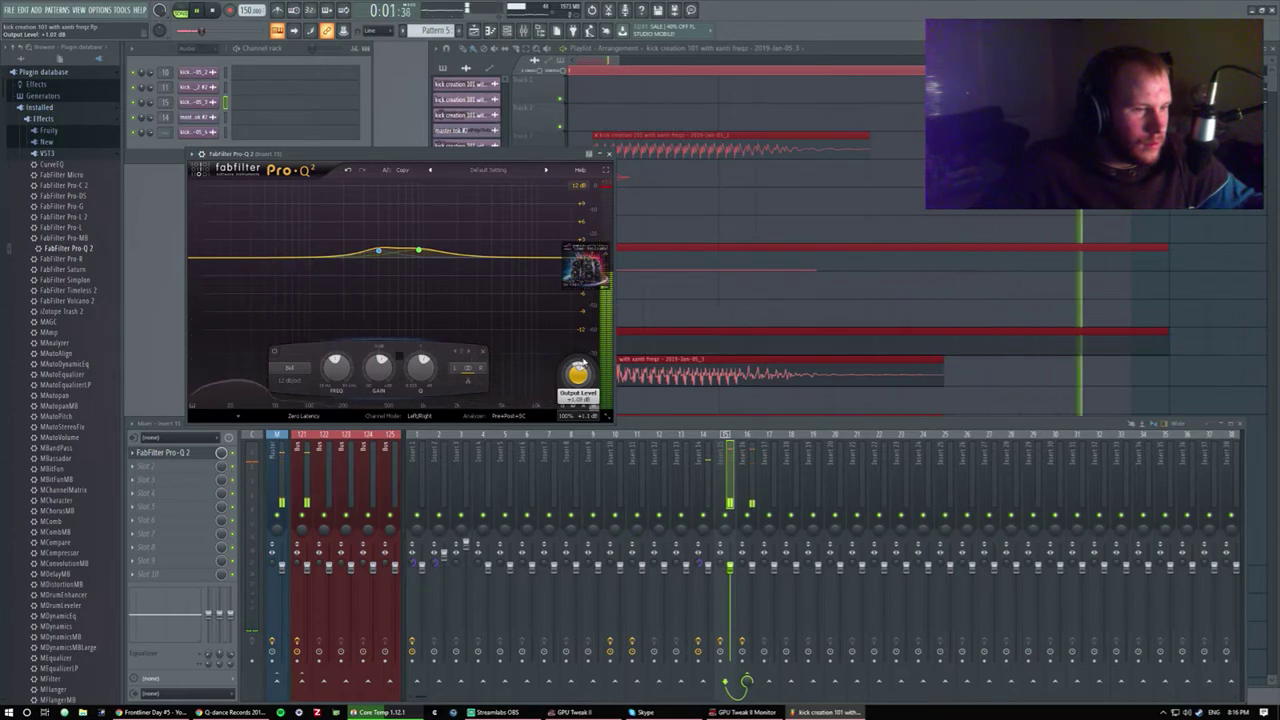
scroll(578, 375, "up", 2)
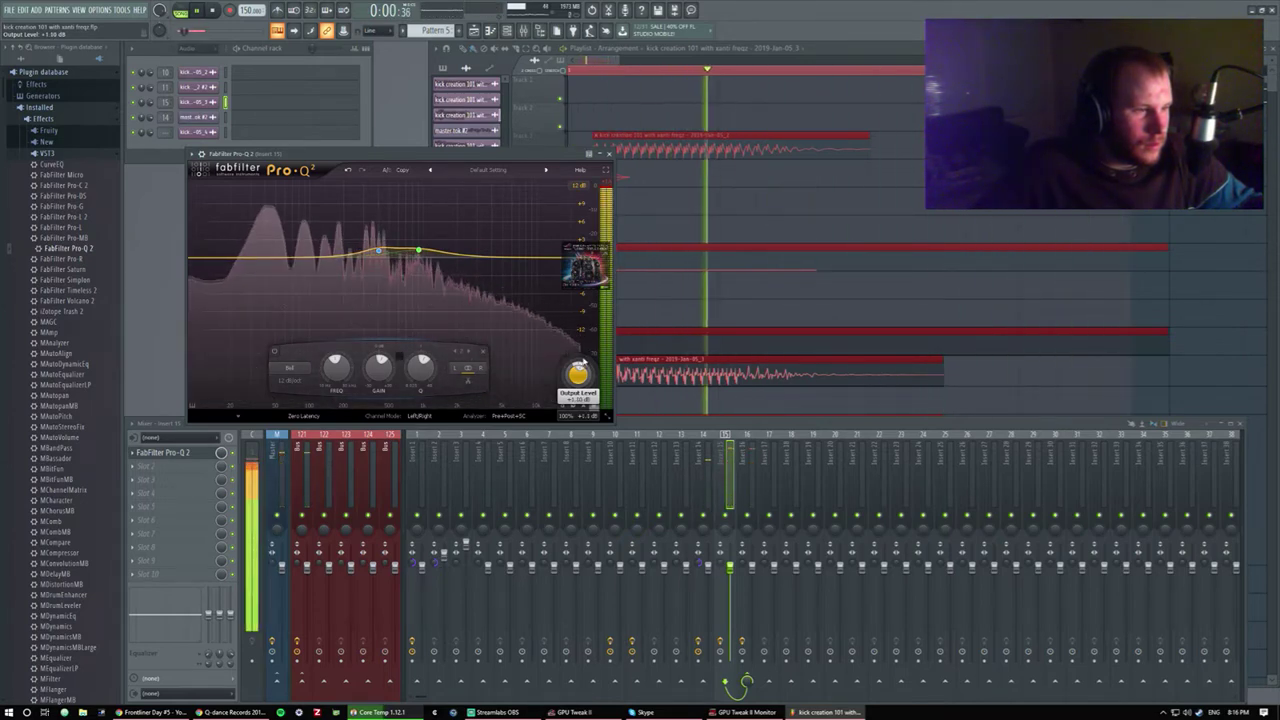
scroll(578, 370, "up", 1)
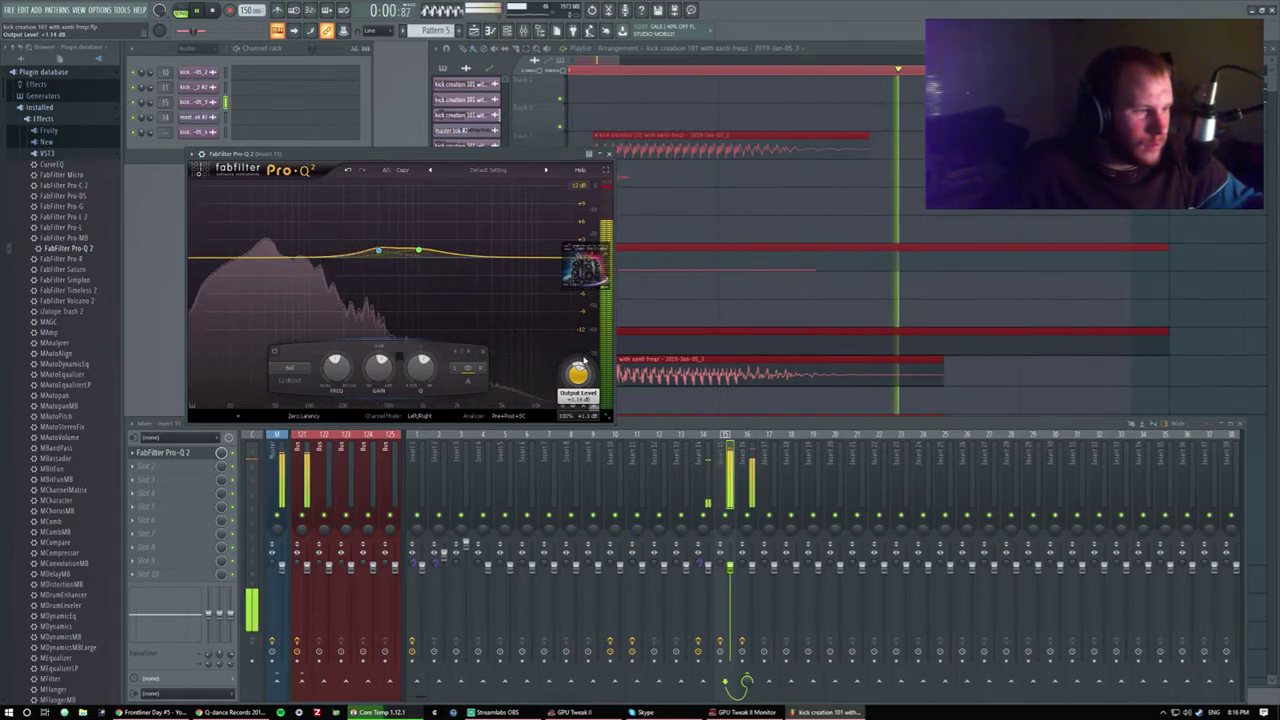
scroll(584, 359, "down", 2)
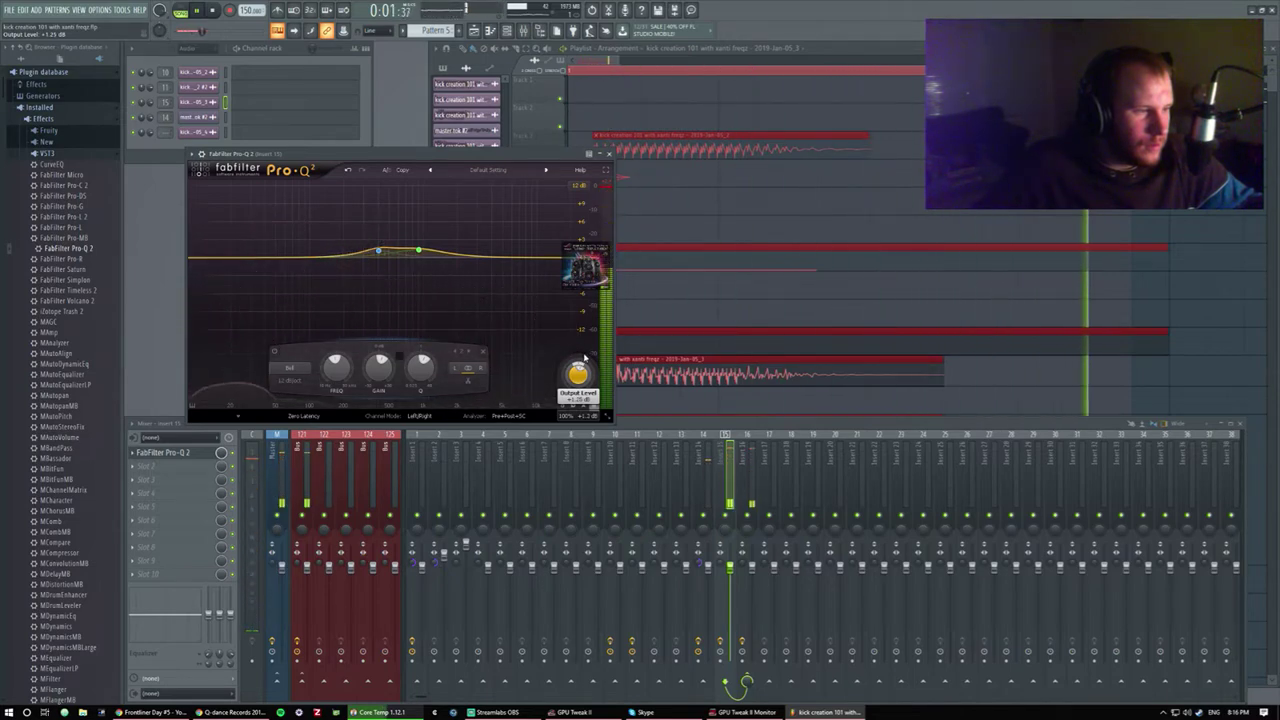
scroll(584, 357, "up", 1)
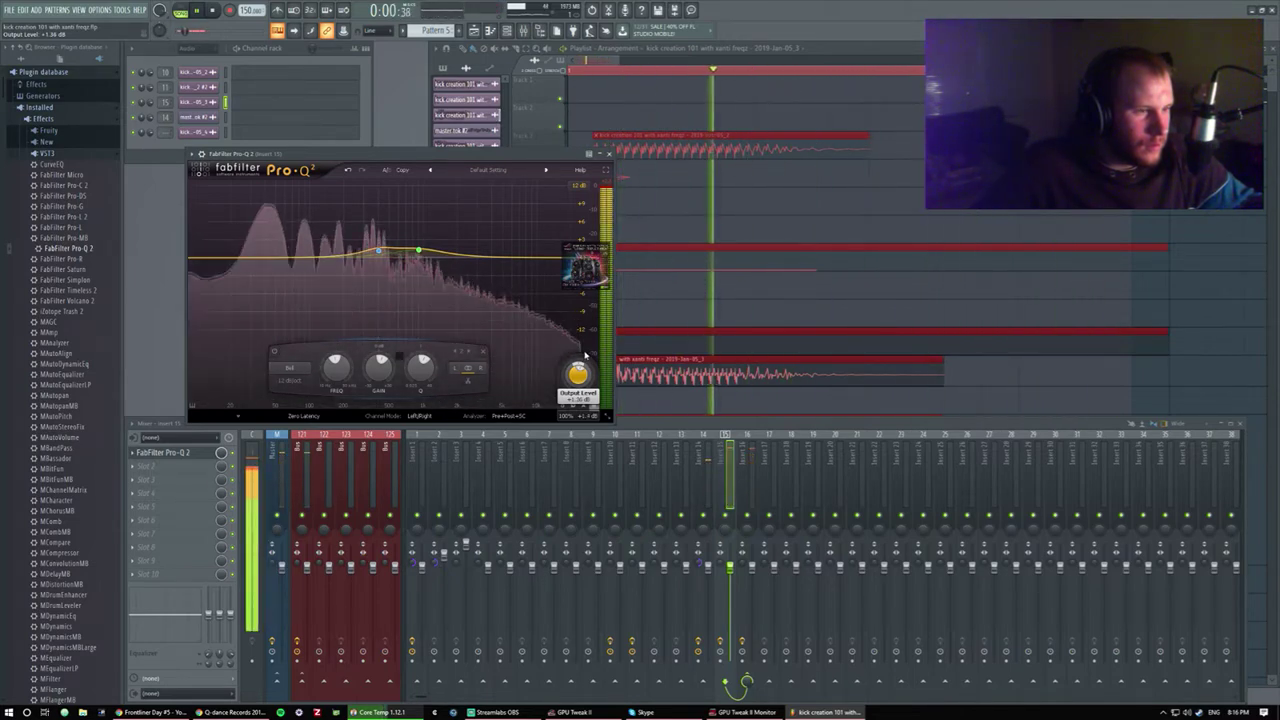
scroll(585, 355, "up", 2)
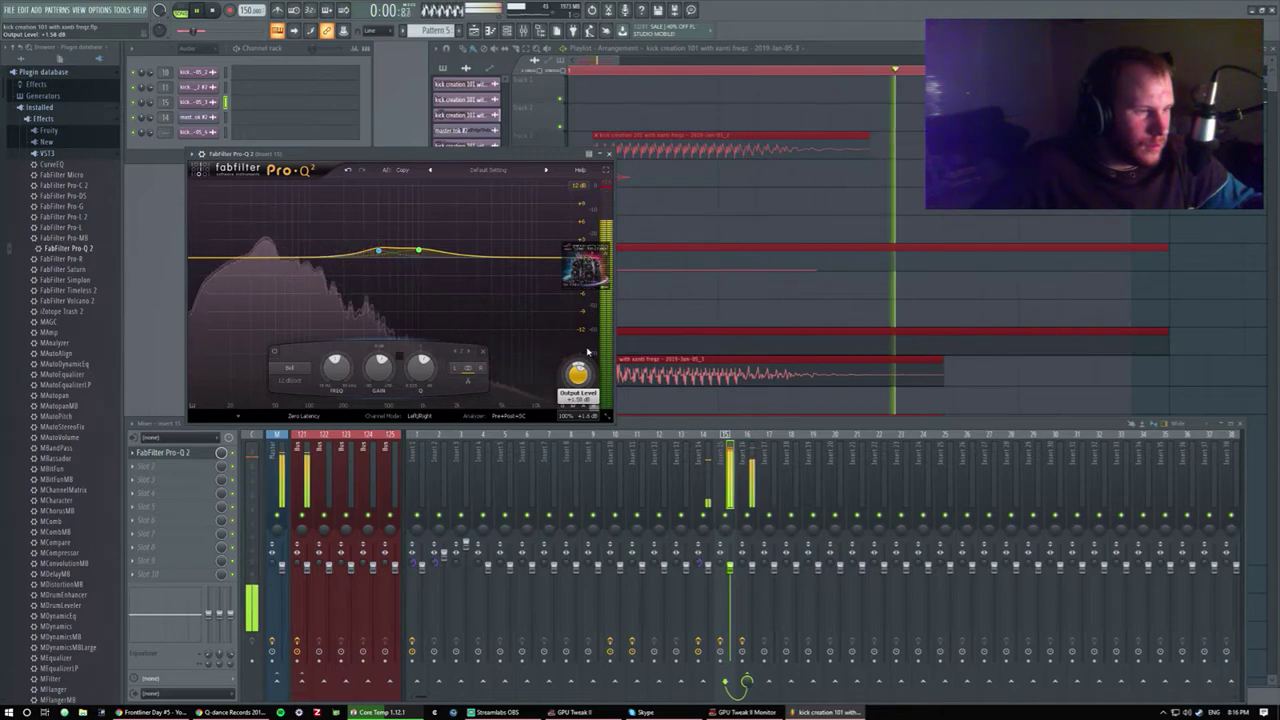
key("Escape")
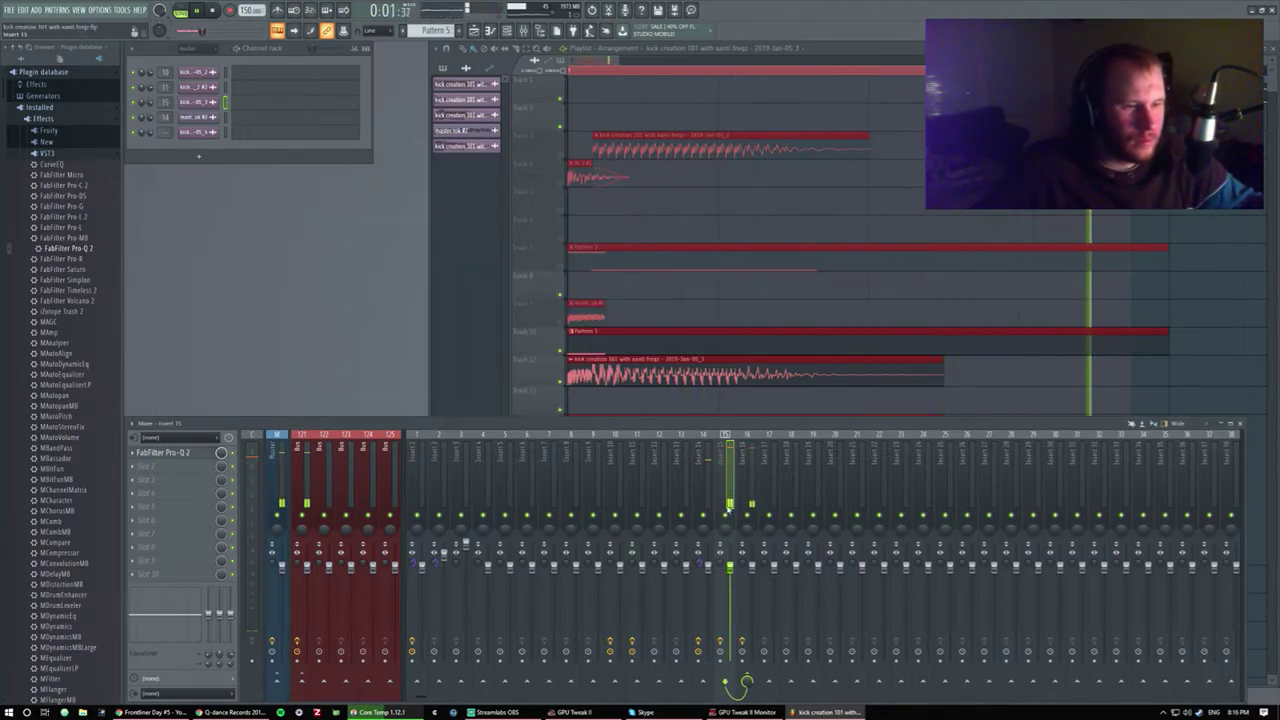
Stop the loop and audition the previous kick recording in the Edison on the first bus's eighth effect slot.
key("space")
left_click(750, 480)
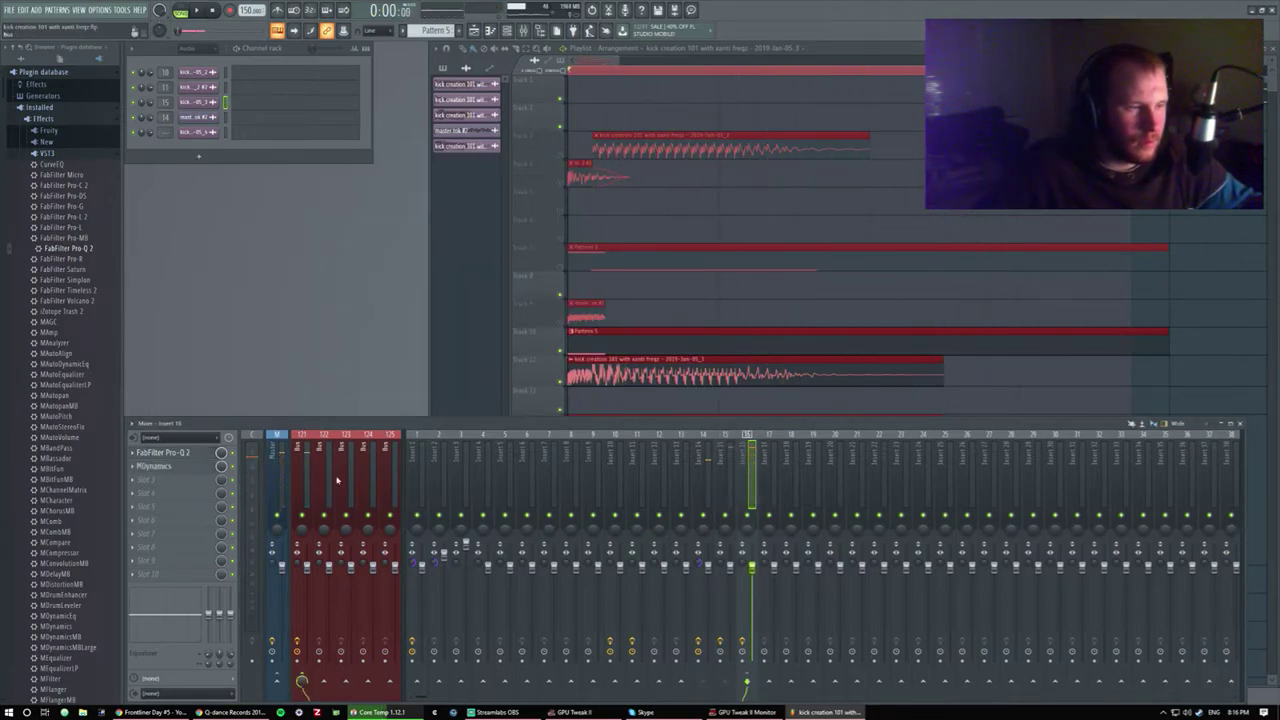
left_click(304, 480)
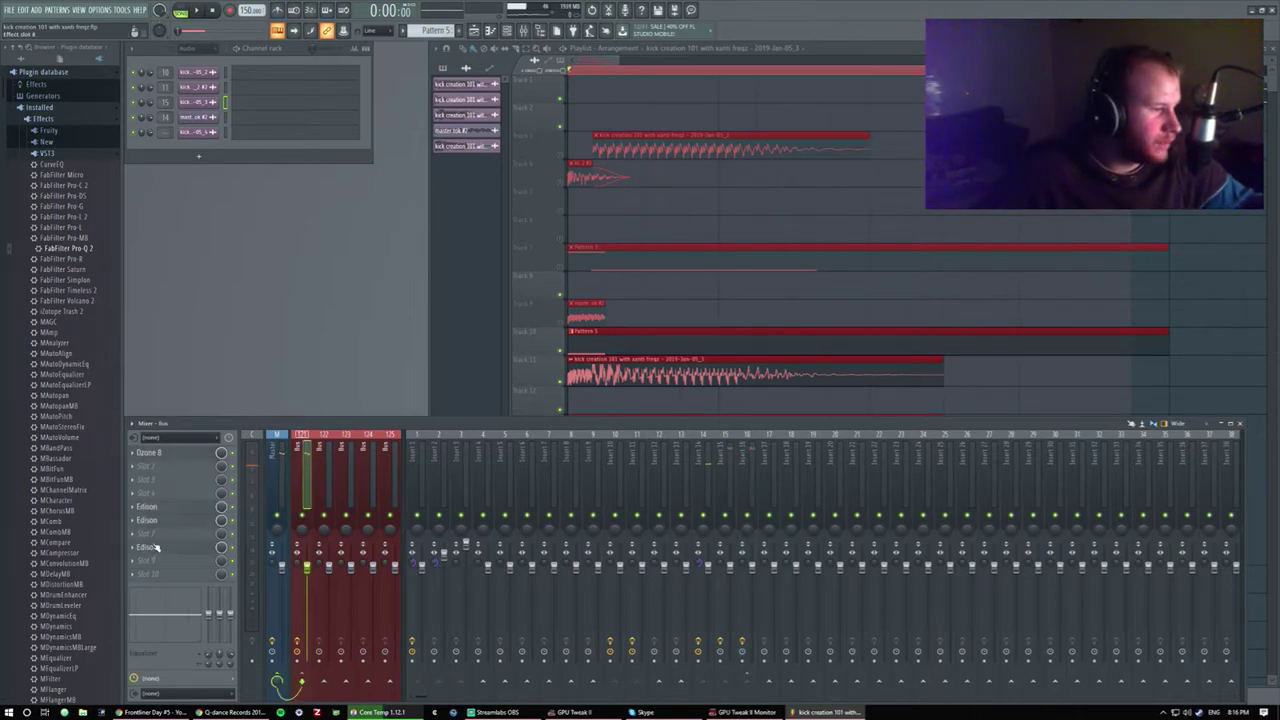
left_click(153, 547)
left_click(184, 152)
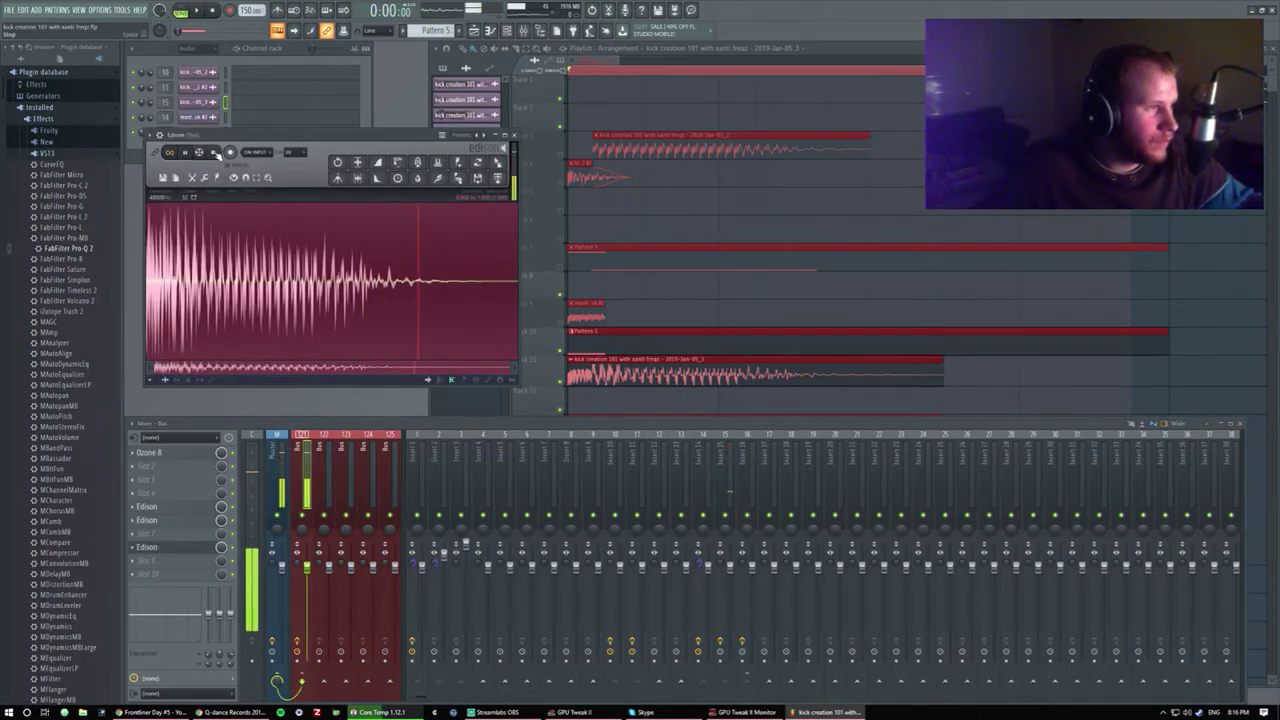
Load a new Edison into the first bus's ninth effect slot and record the EQ'd kick loop into it.
left_click(158, 466)
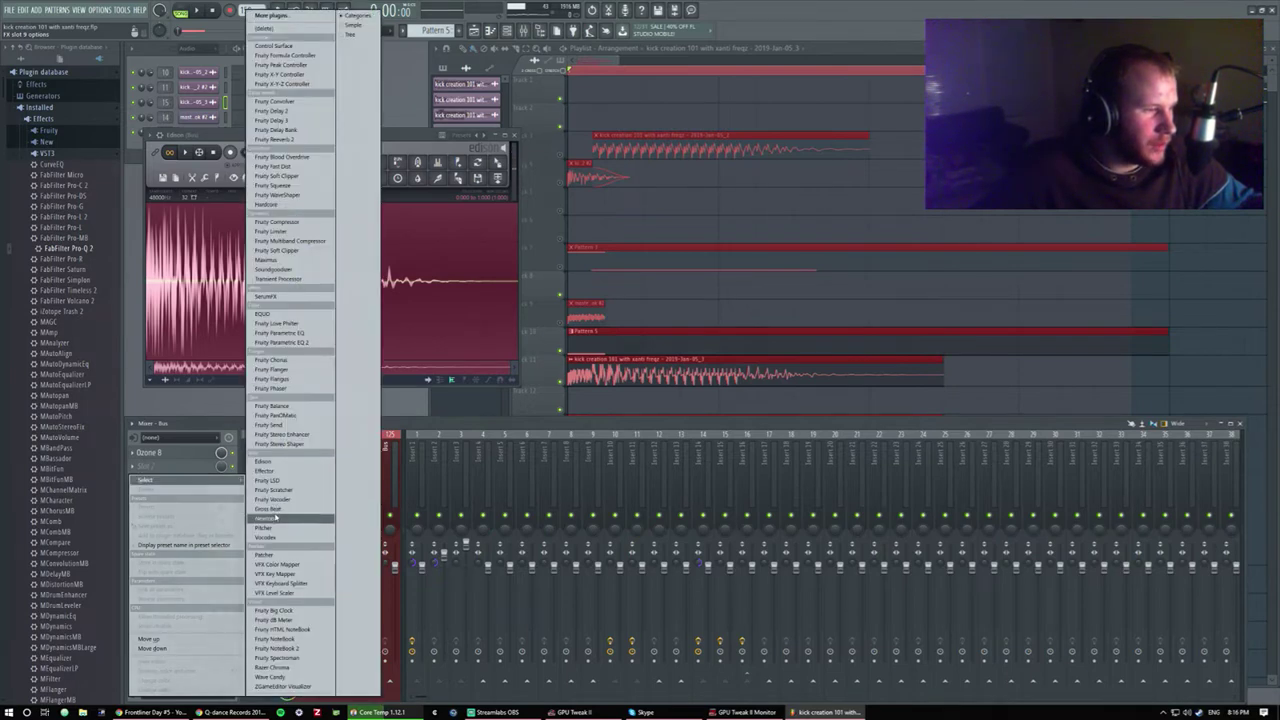
left_click(268, 461)
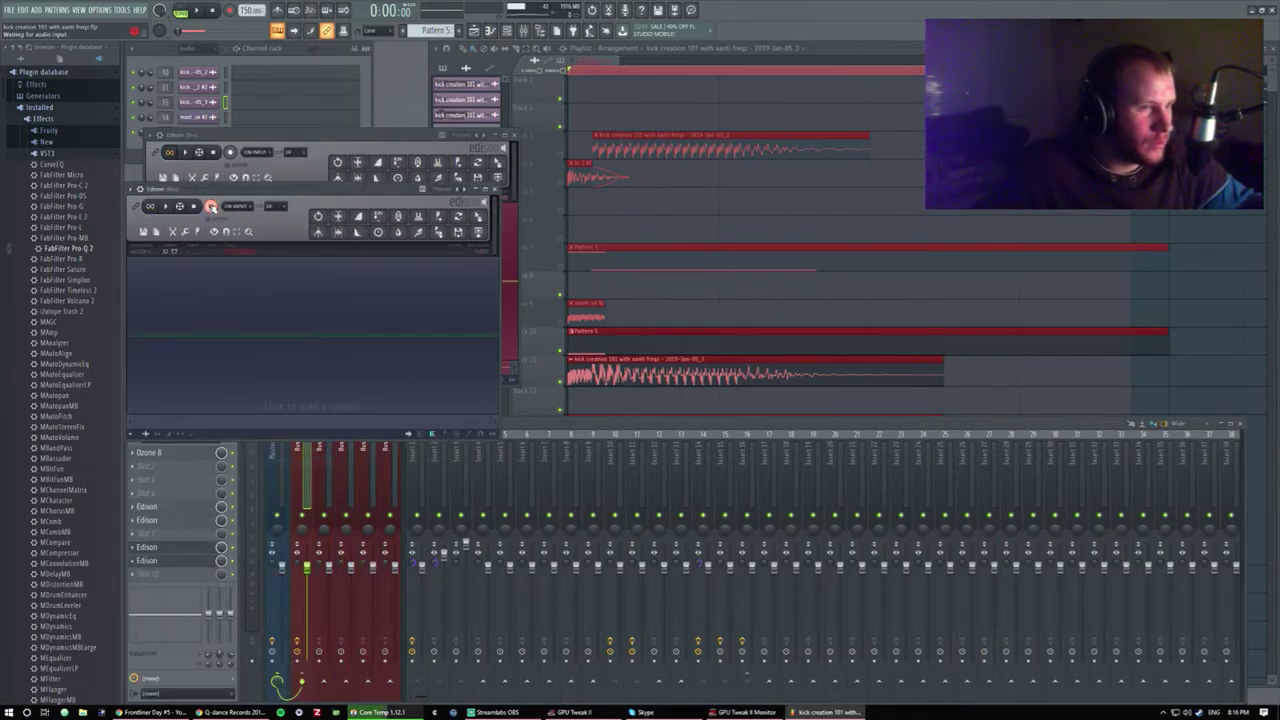
left_click(205, 12)
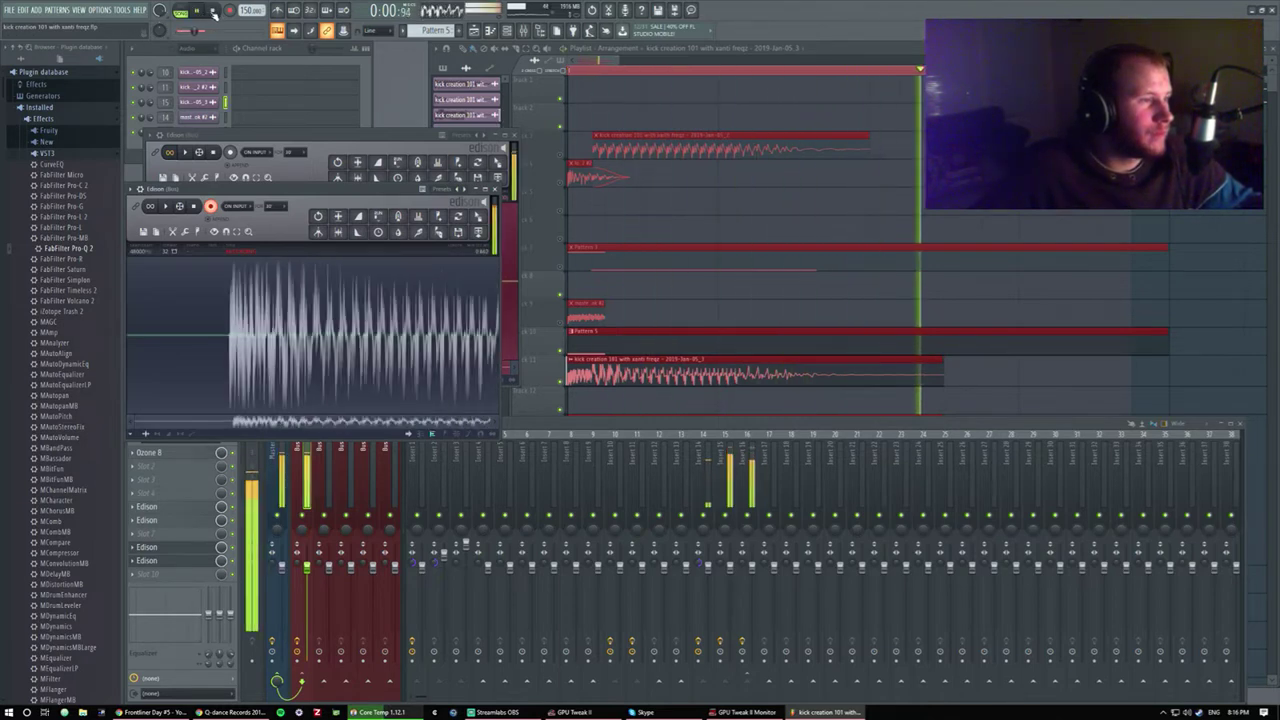
key("space")
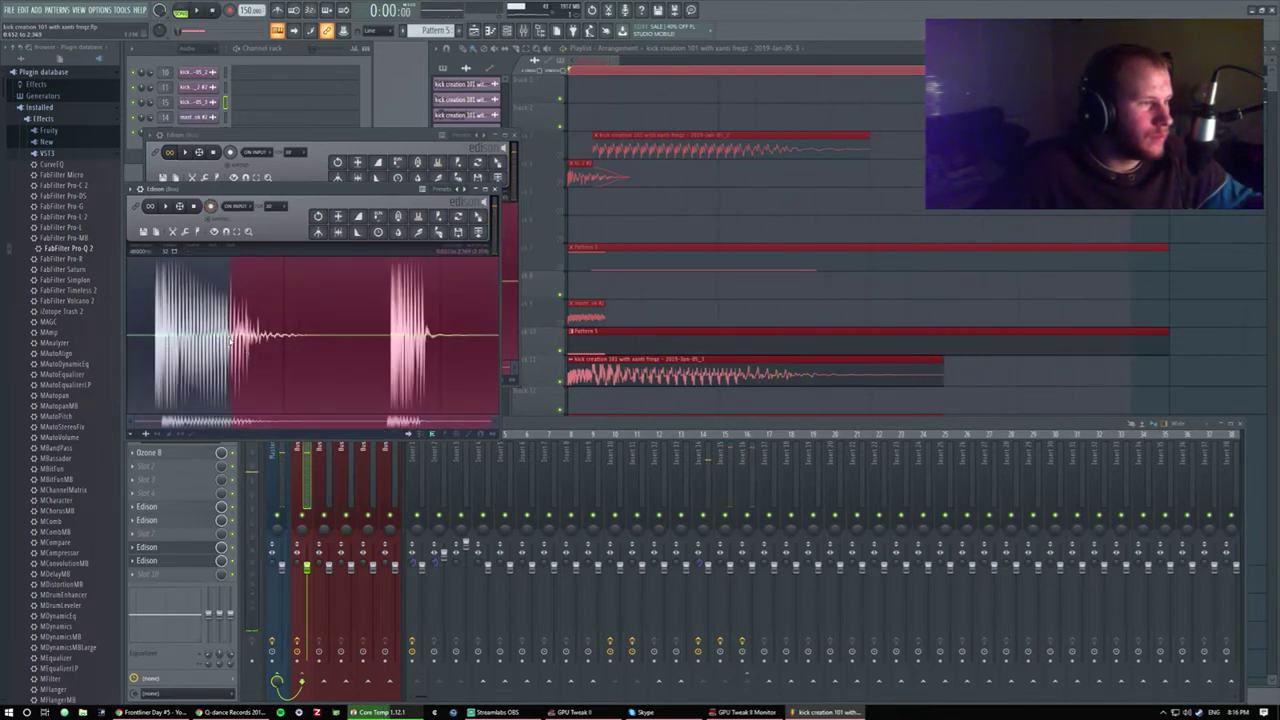
Trim the new Edison recording to a single kick, removing the repeated hit, the leading silence and the empty tail.
key("Delete")
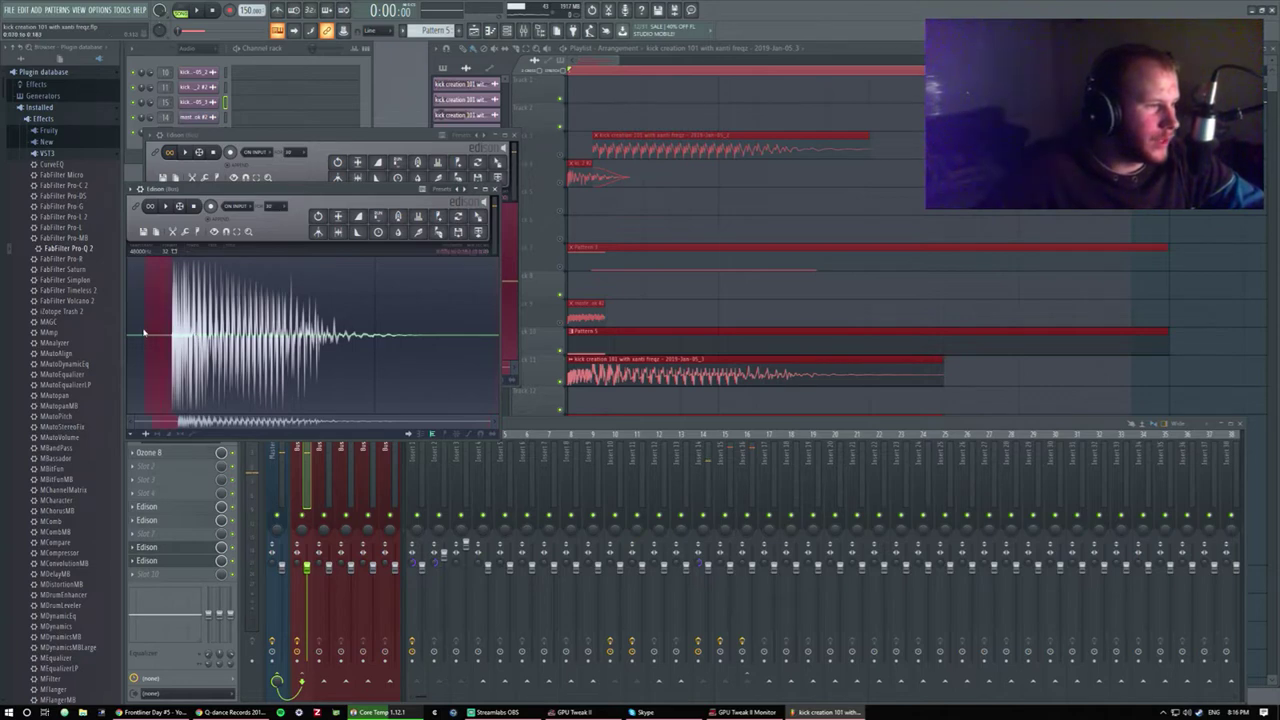
scroll(159, 343, "up", 10)
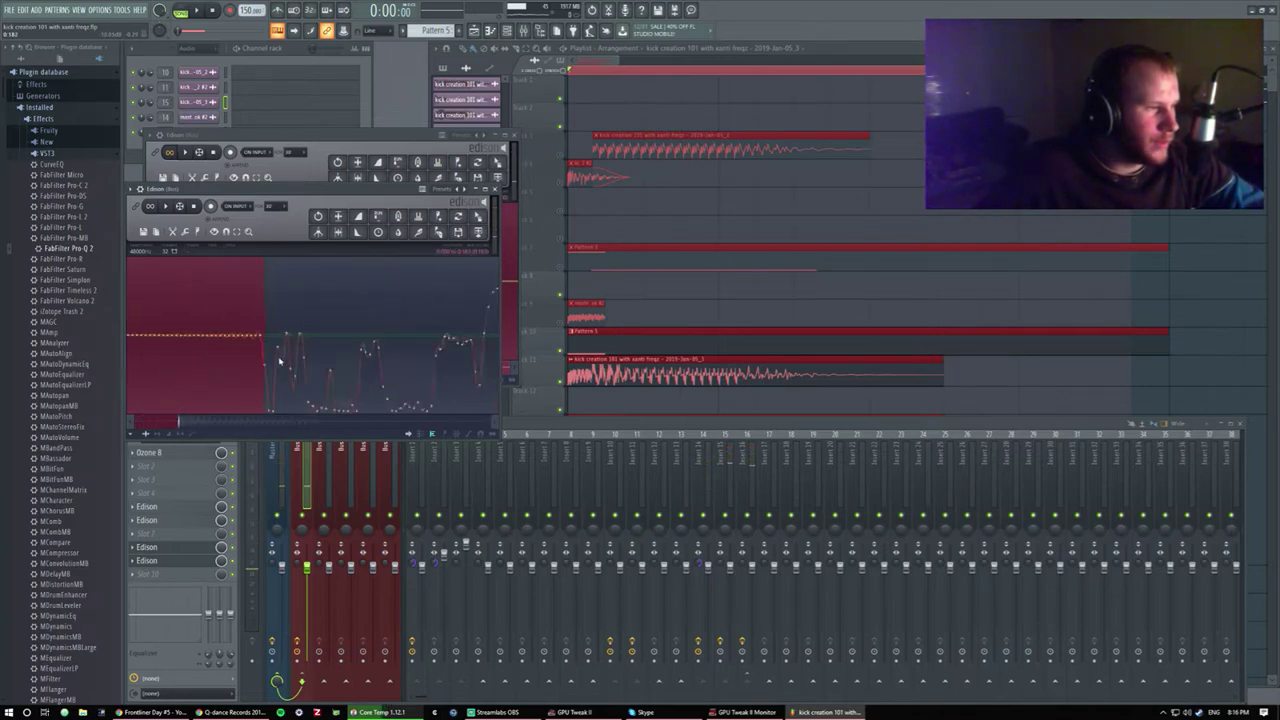
scroll(260, 363, "up", 2)
scroll(255, 352, "down", 10)
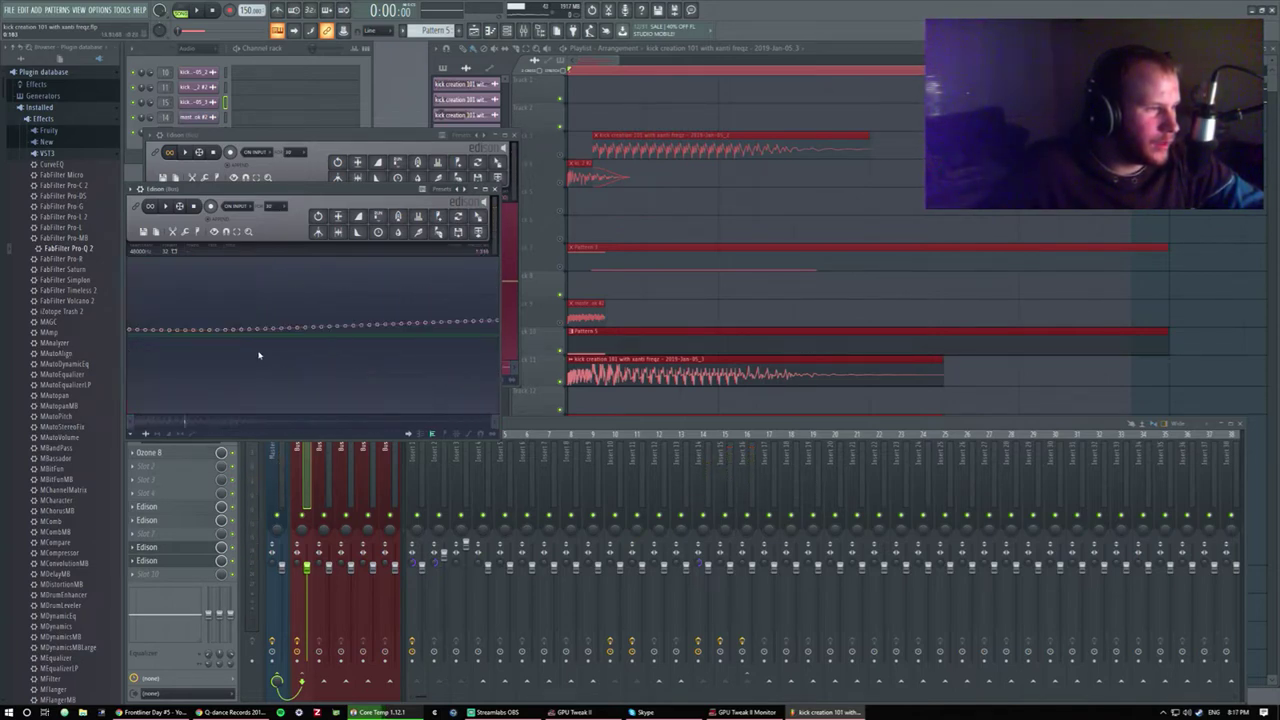
scroll(340, 341, "down", 1)
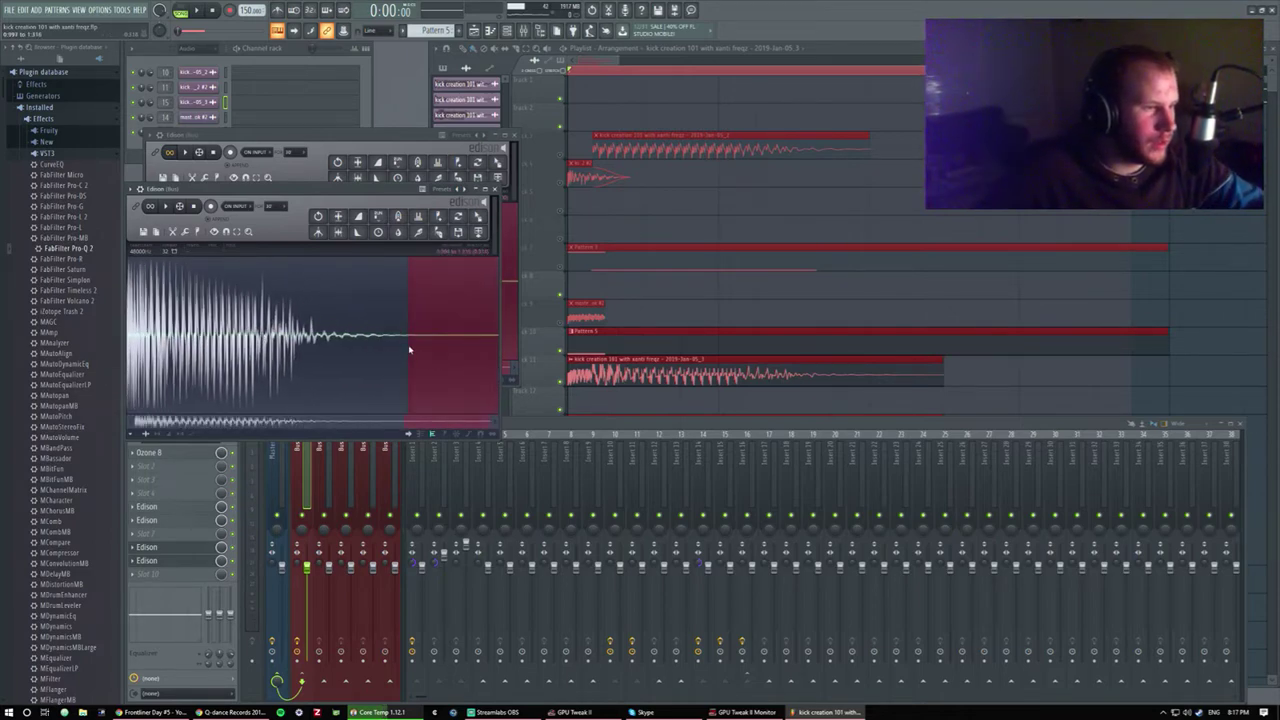
scroll(410, 349, "up", 1)
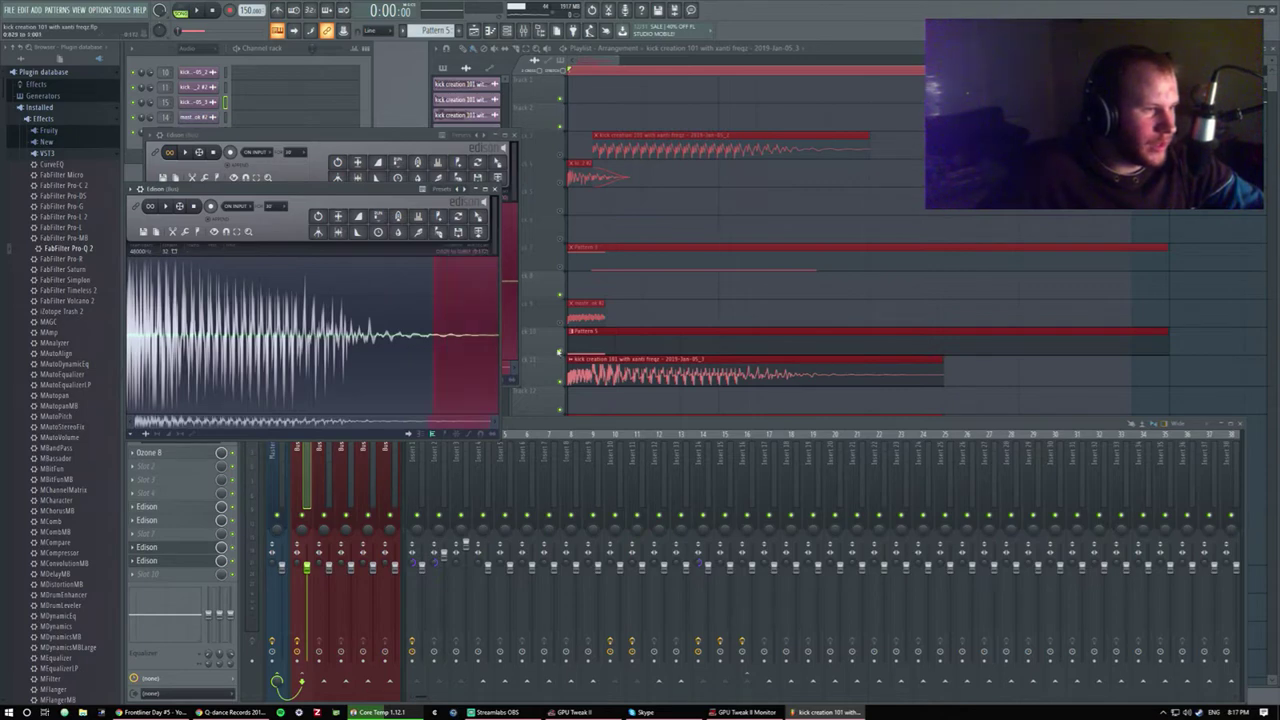
left_click_drag(433, 350, 424, 350)
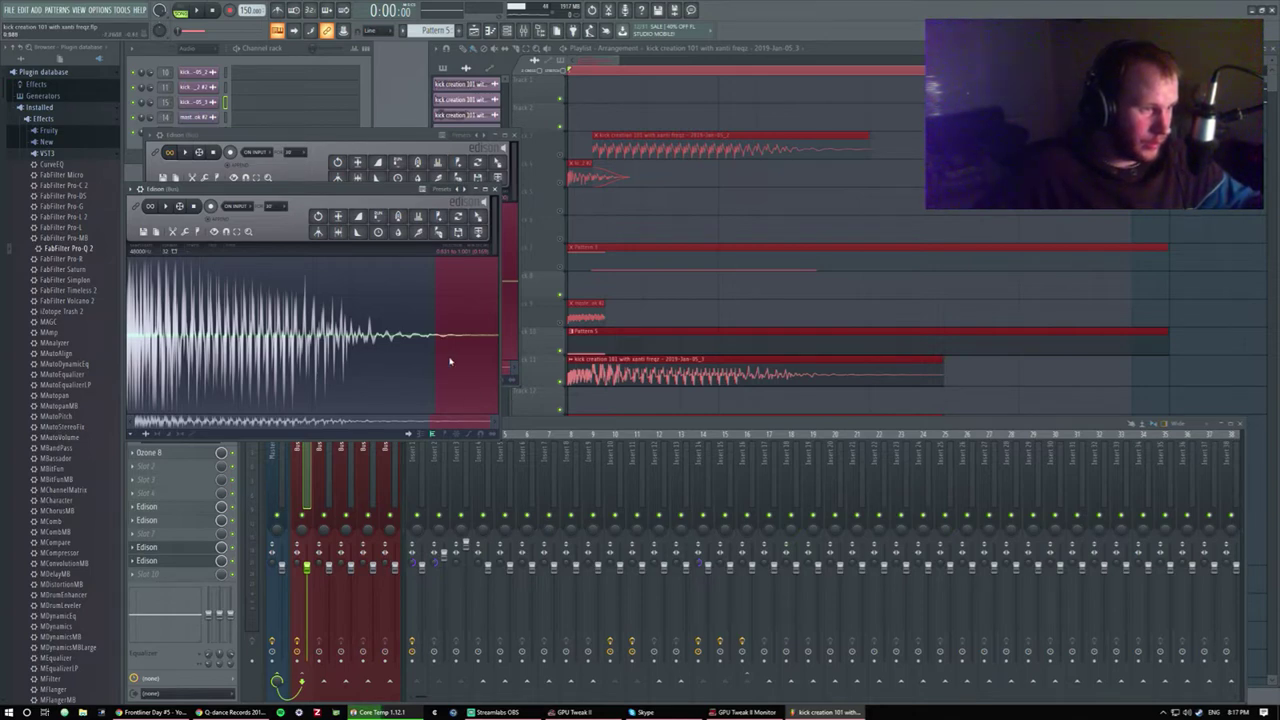
Loop the trimmed kick in the new Edison and compare it by ear with the earlier recording in the other Edison.
key("space")
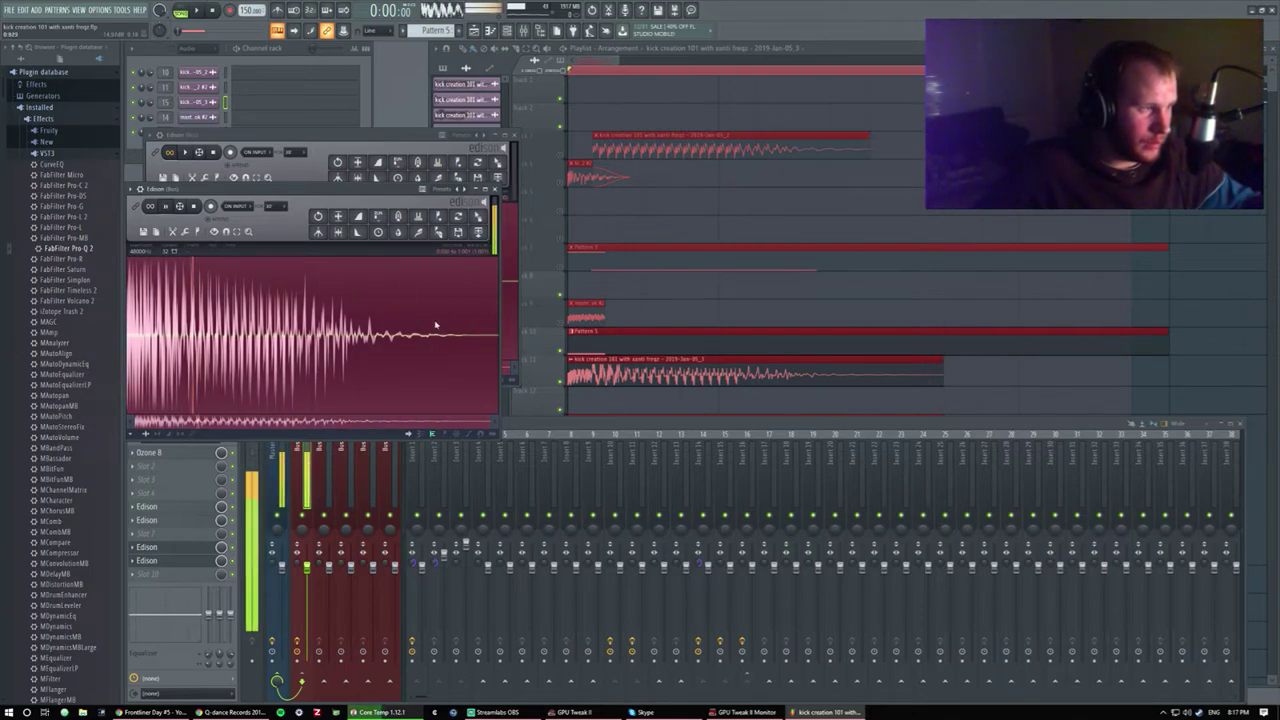
key("space")
key("space")
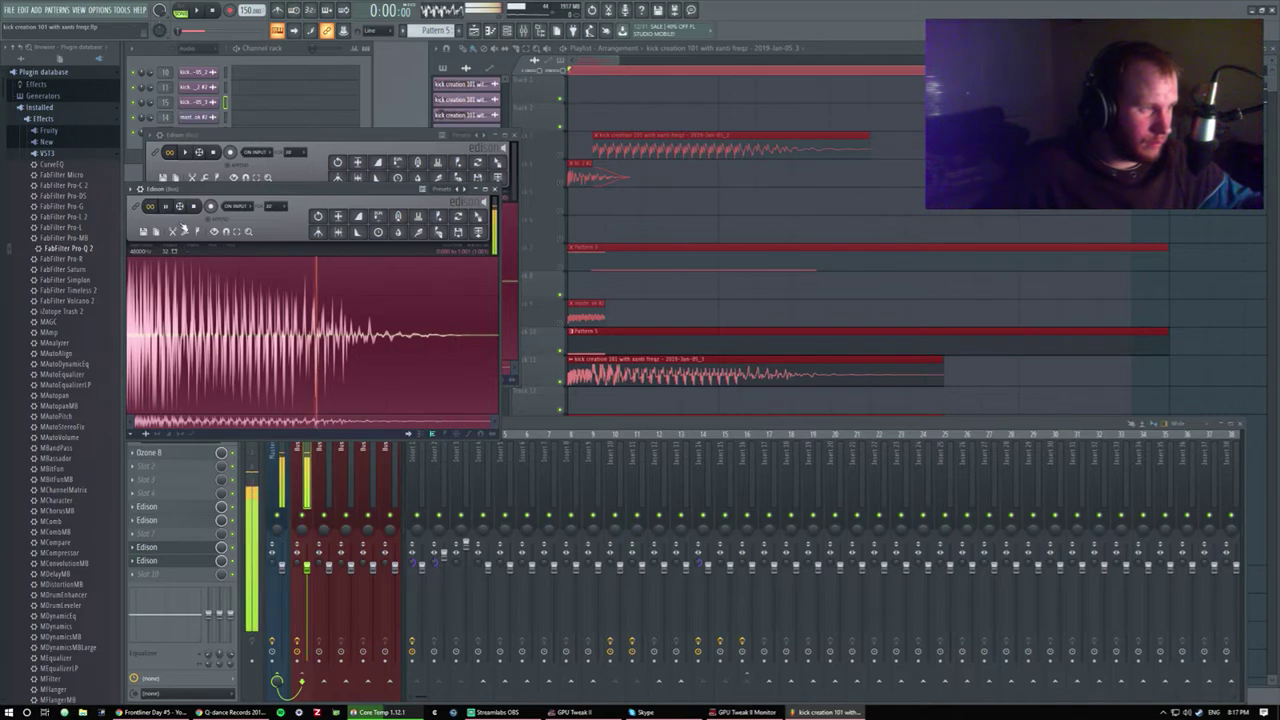
left_click_drag(152, 189, 182, 251)
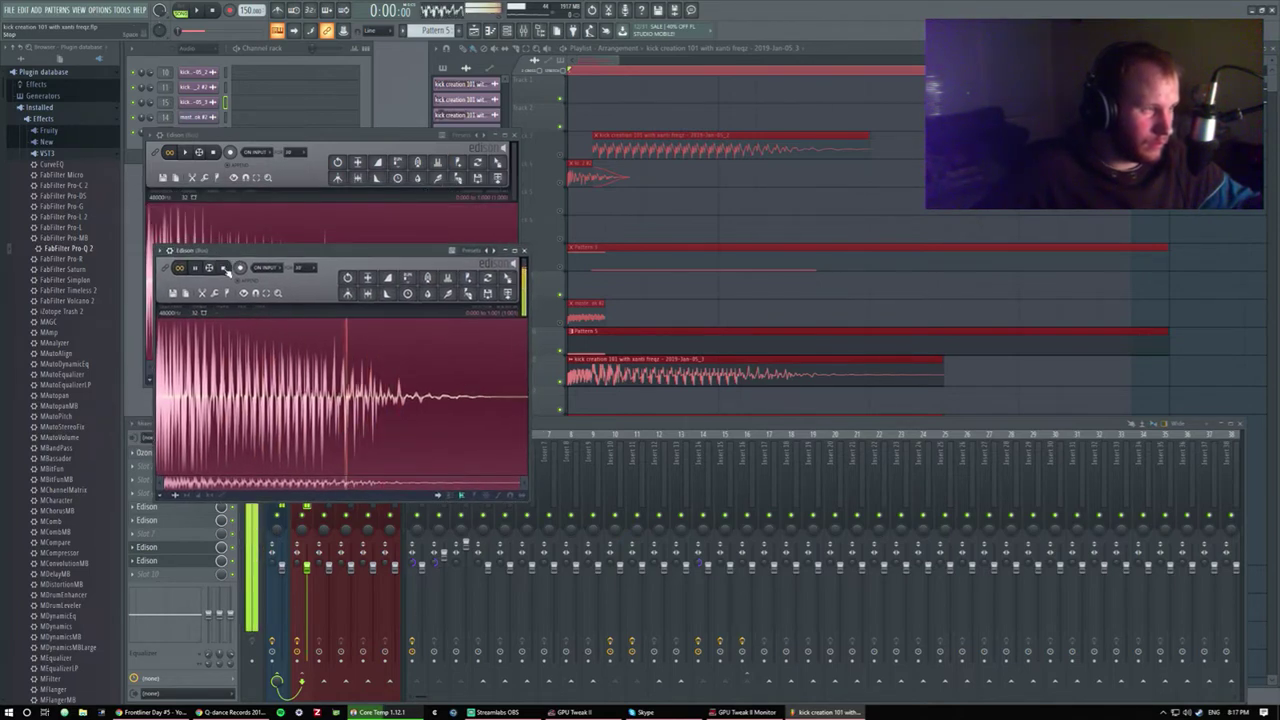
left_click(215, 156)
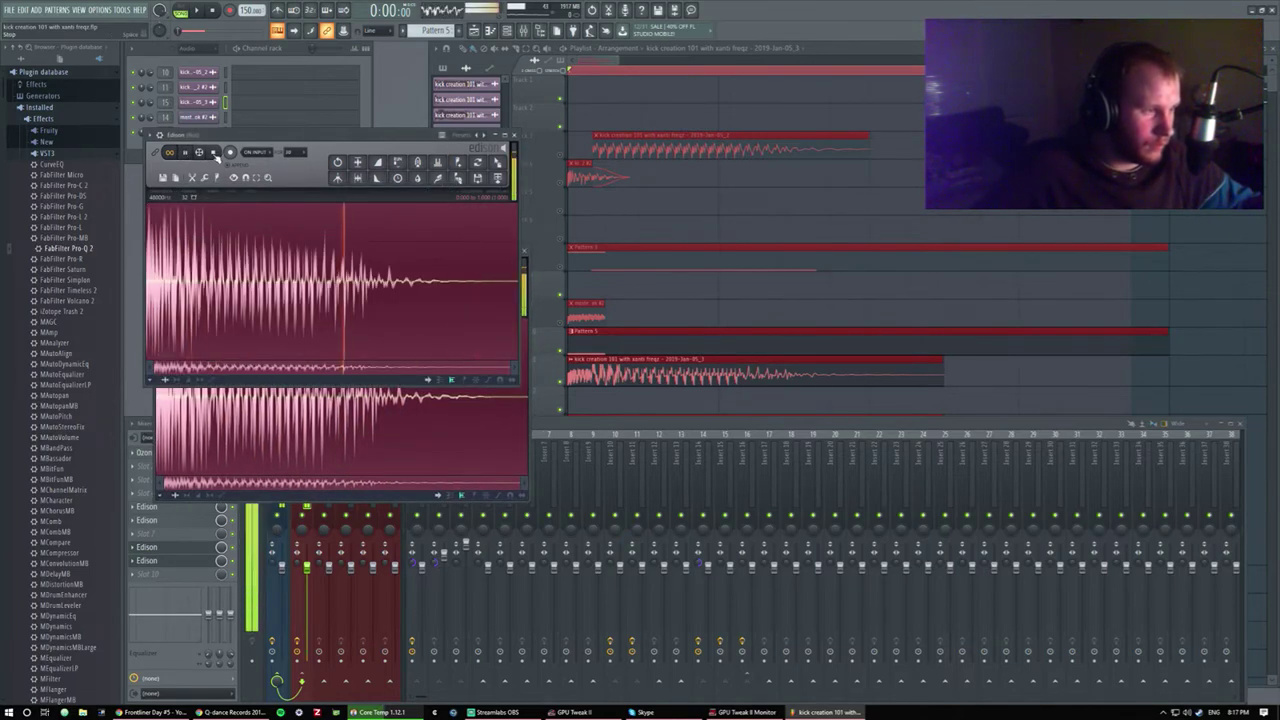
left_click(240, 440)
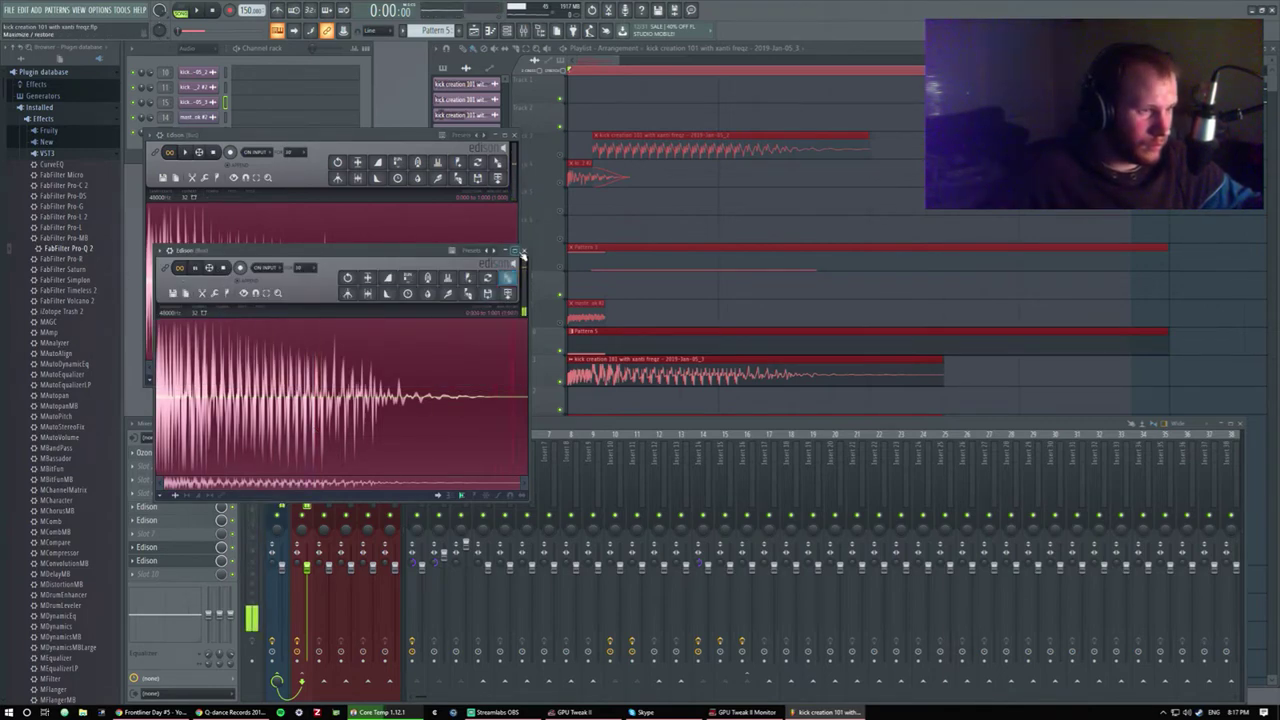
Place the trimmed kick from the new Edison at the start of the empty playlist track below the 2019-Jan-05_4 clip.
left_click_drag(507, 278, 589, 380)
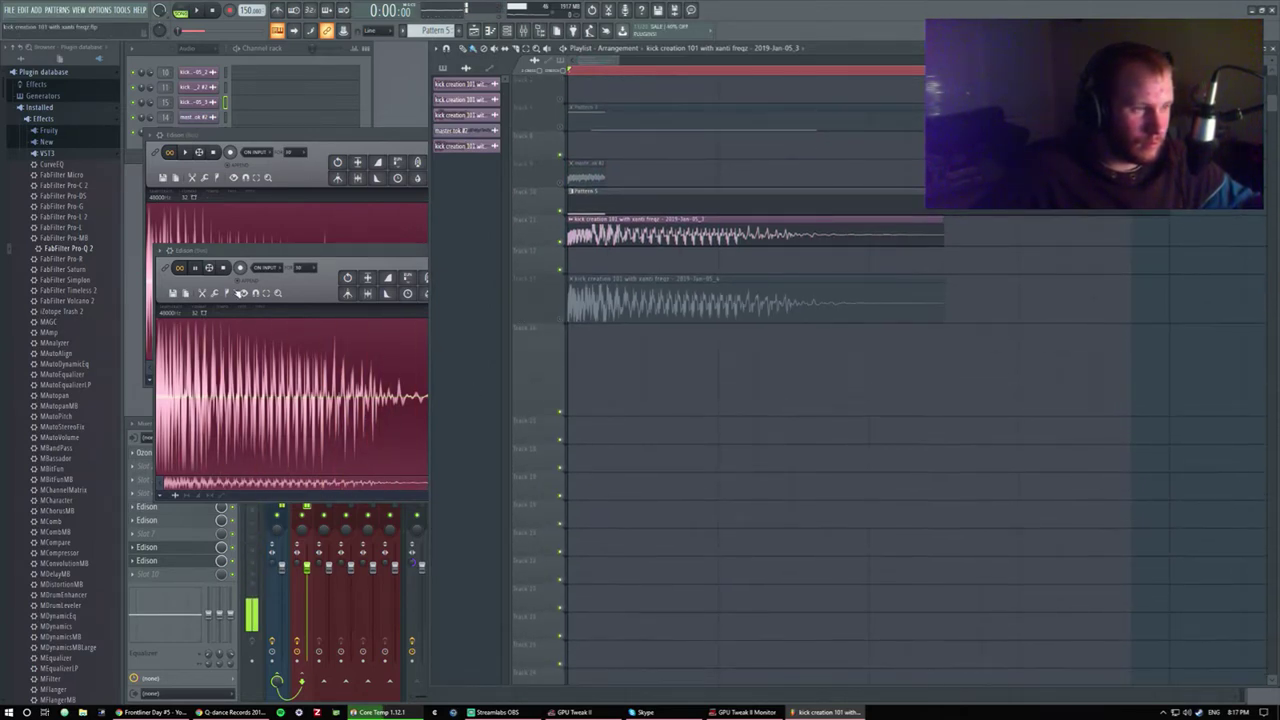
left_click(240, 293)
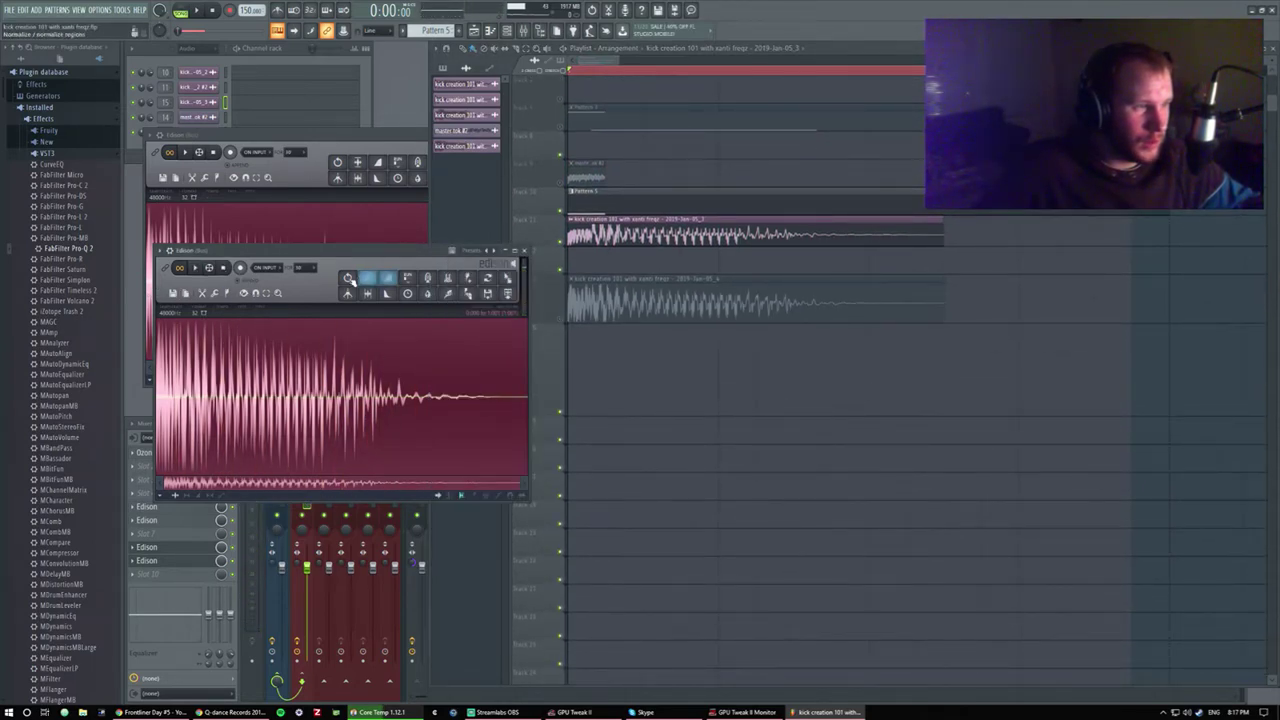
left_click_drag(288, 295, 586, 382)
scroll(601, 410, "up", 2, "ctrl")
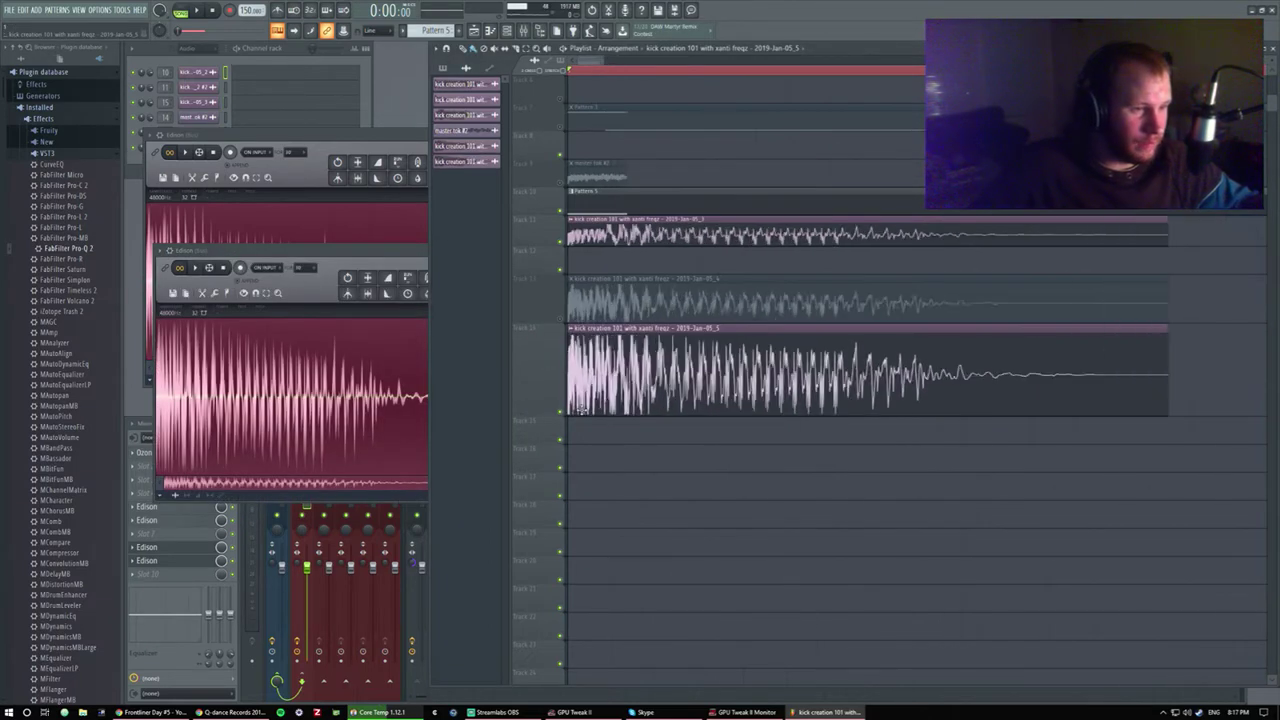
scroll(743, 97, "down", 3, "ctrl")
Mute the 2019-Jan-05_3 kick clip and loop a time selection over the new 2019-Jan-05_5 clip to audition it.
key("space")
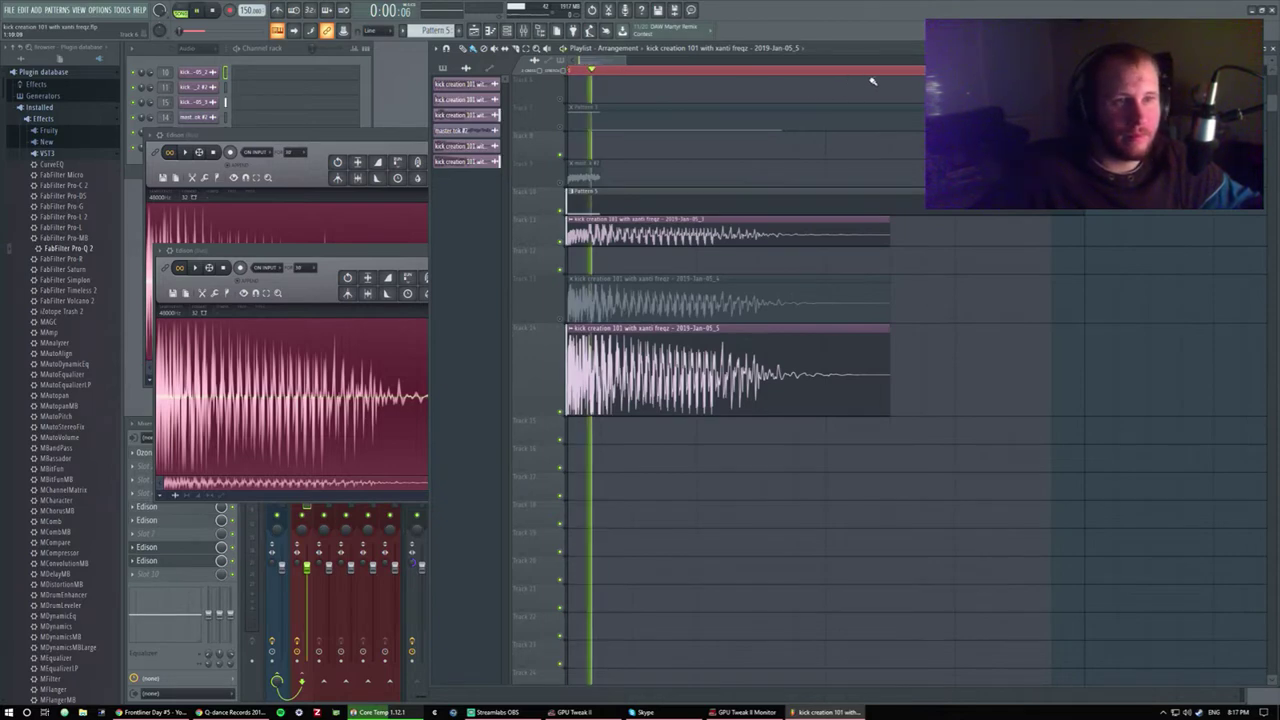
key("space")
left_click(572, 243)
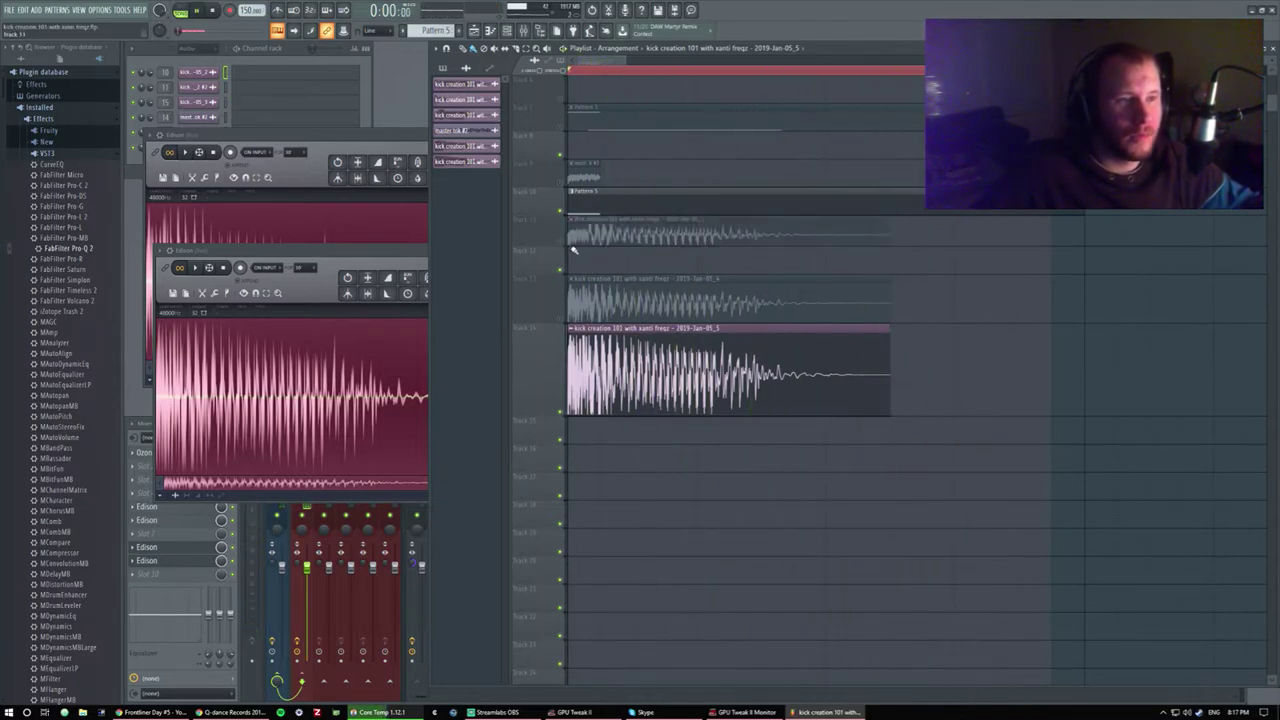
key("space")
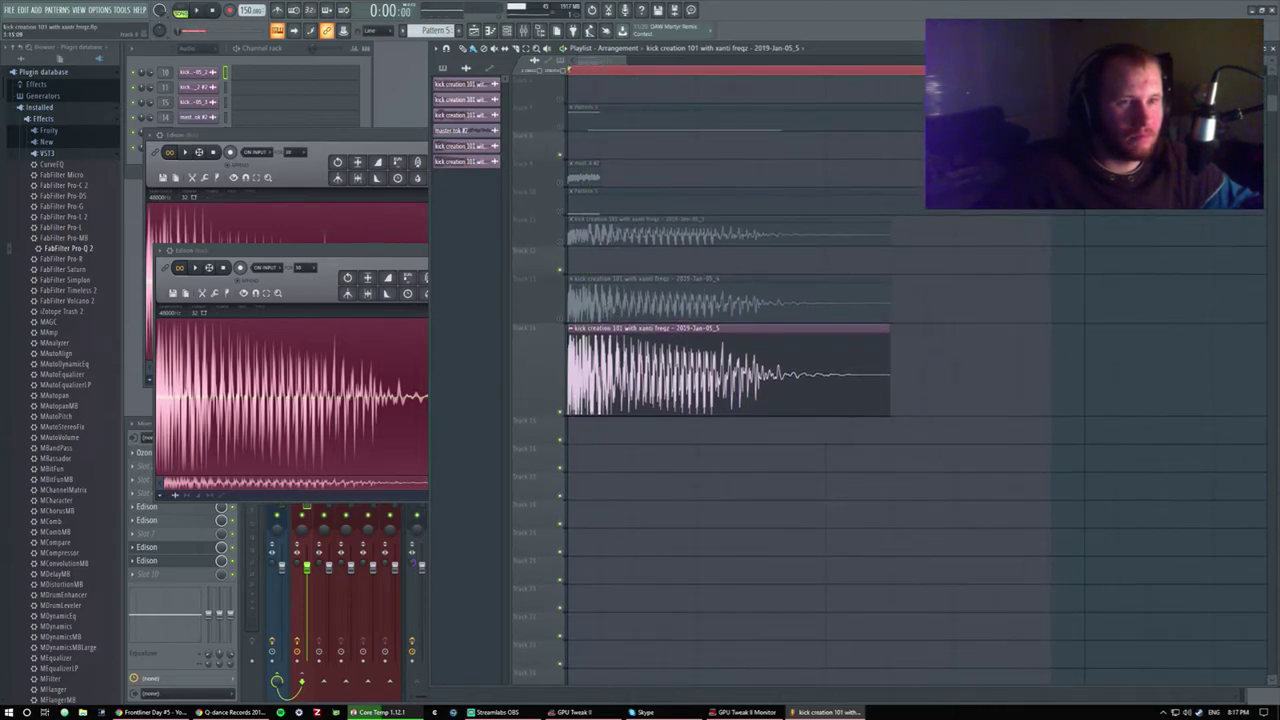
left_click_drag(565, 420, 930, 72)
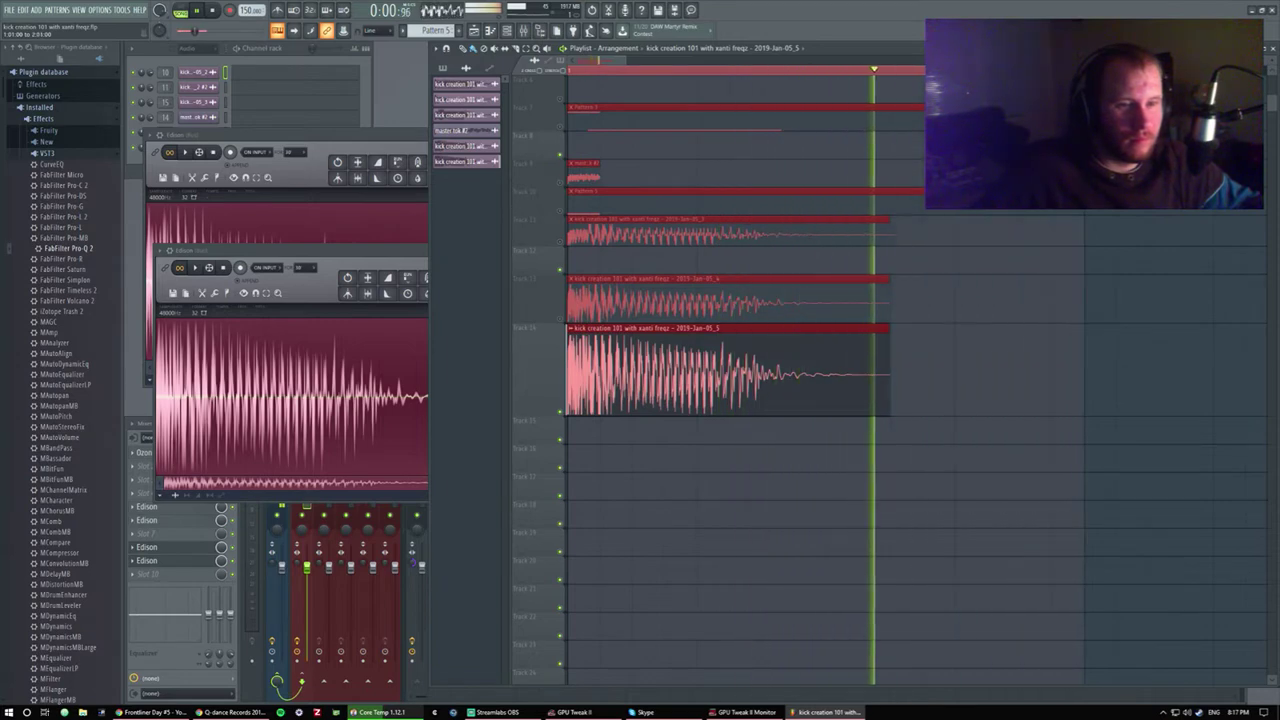
key("space")
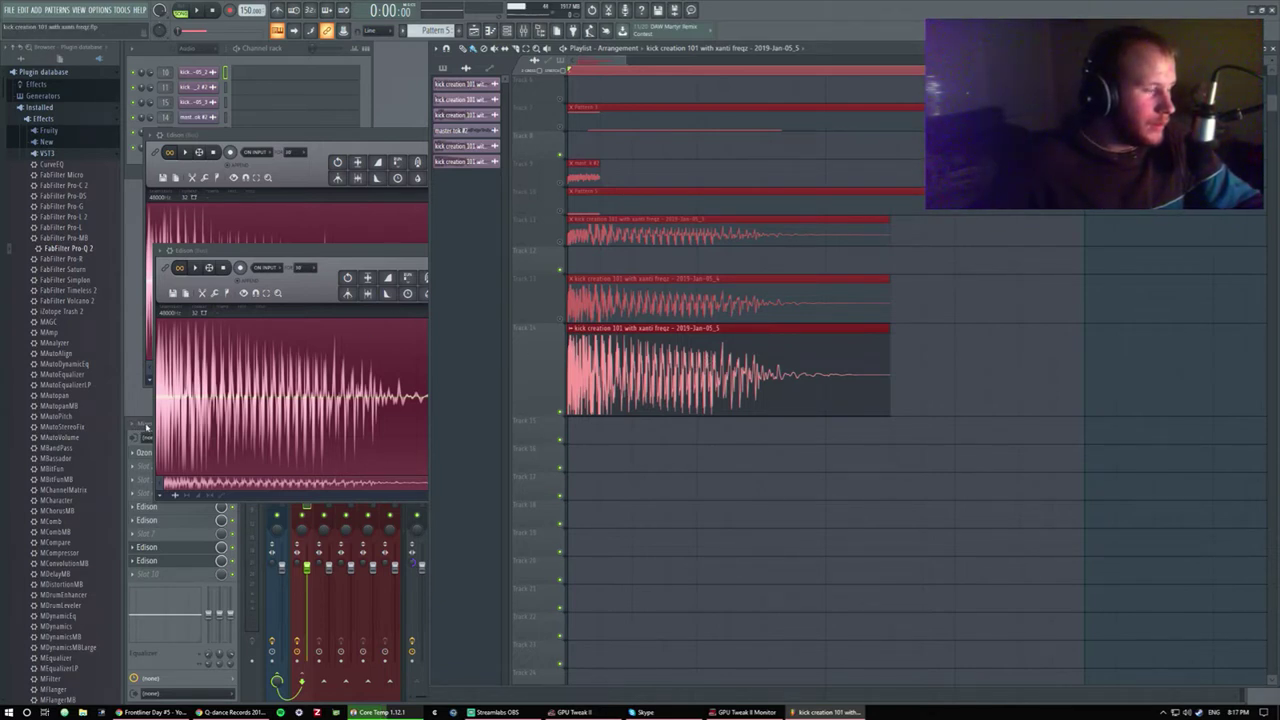
Close both Edison windows and clear the time selection in the playlist.
left_click(148, 424)
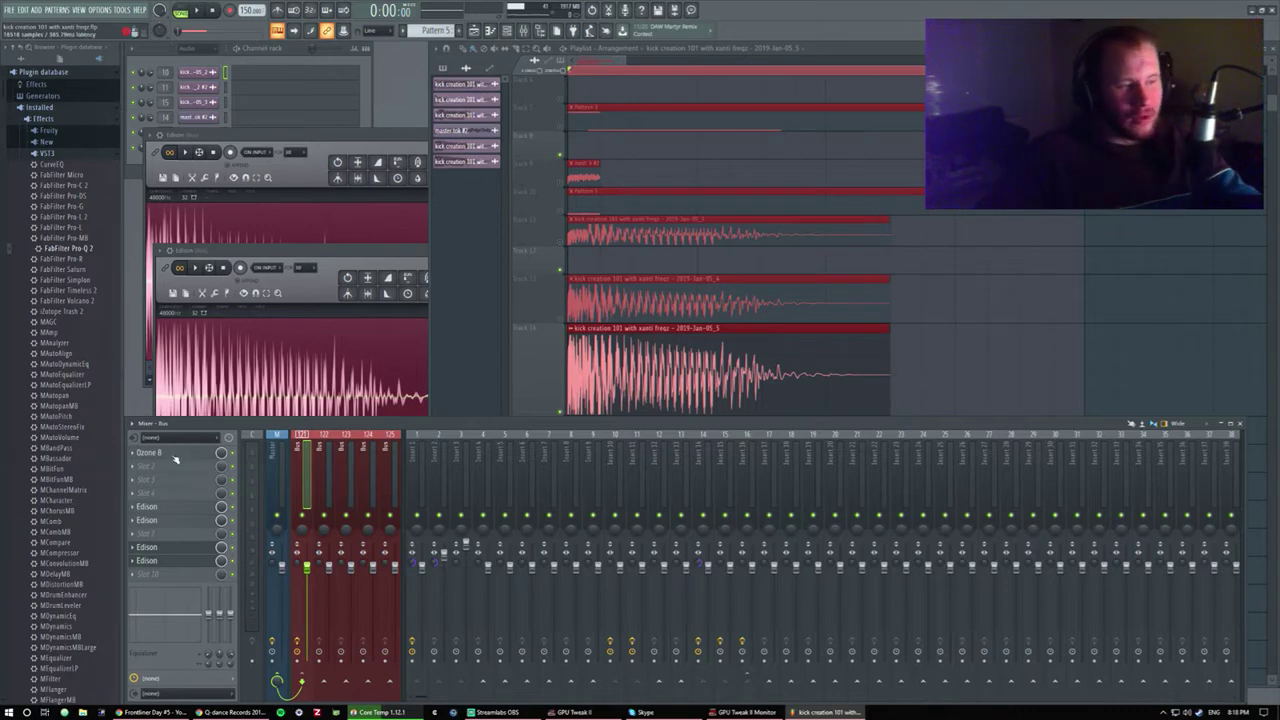
left_click(712, 391)
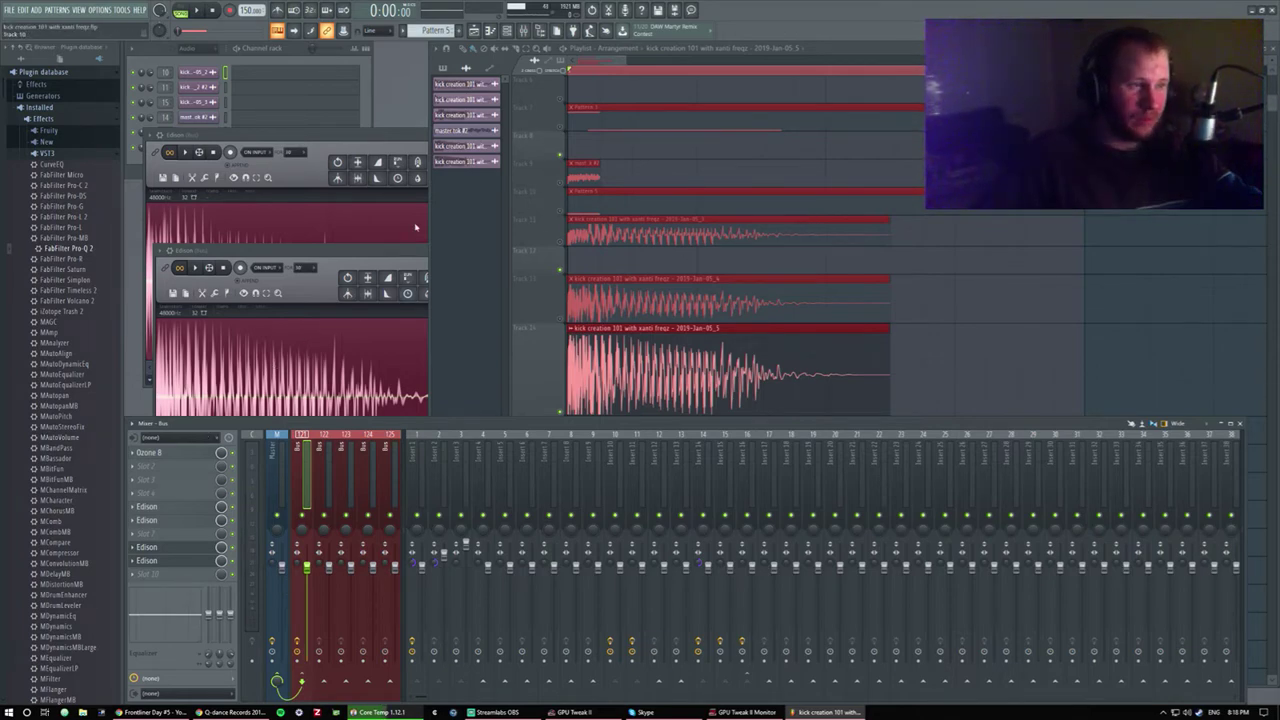
left_click(386, 262)
left_click(523, 251)
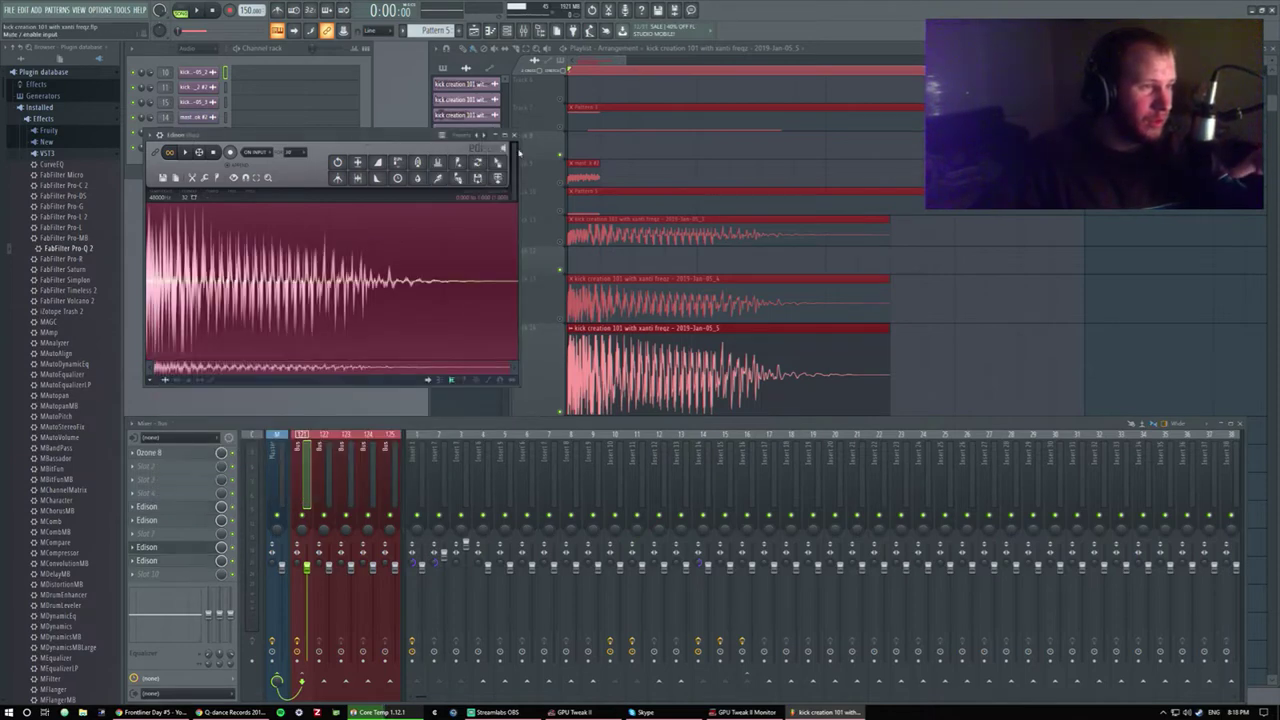
left_click(513, 135)
left_click(873, 266)
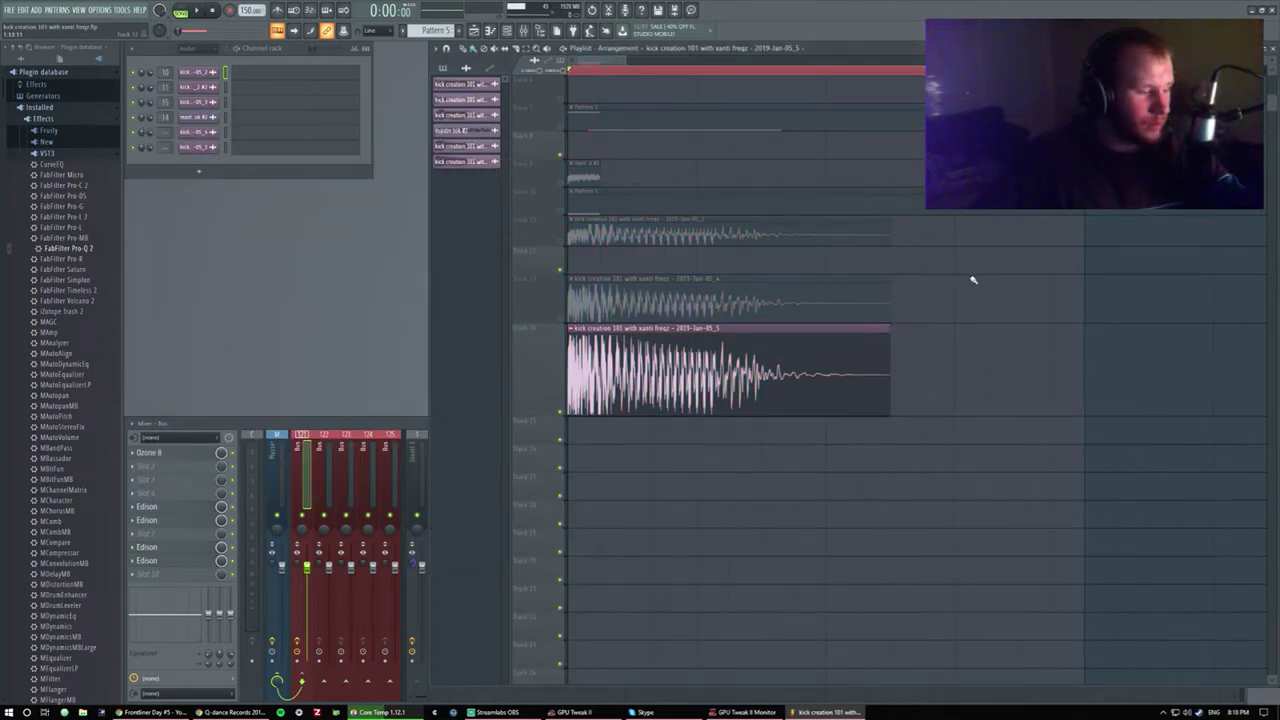